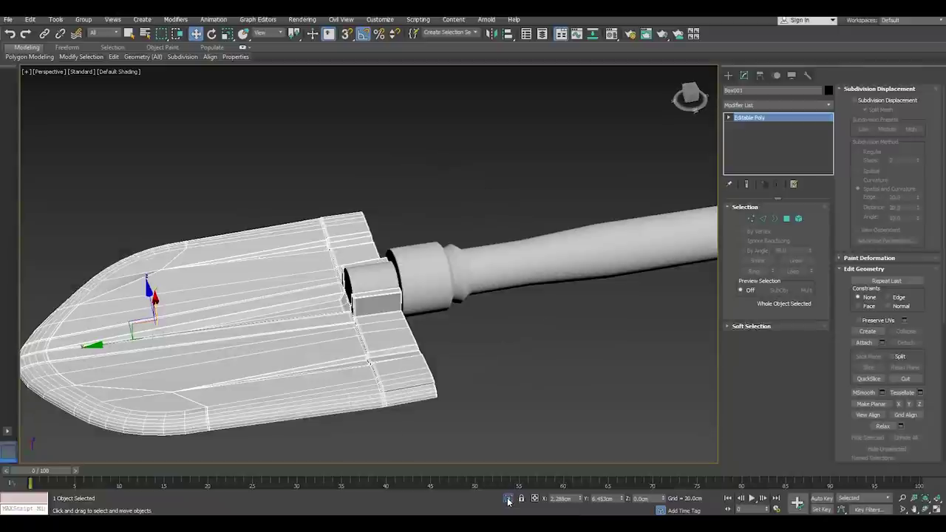
# Attach the handle to the blade's Editable Poly and return to the Move tool
pyautogui.scroll(-3, 338, 242)
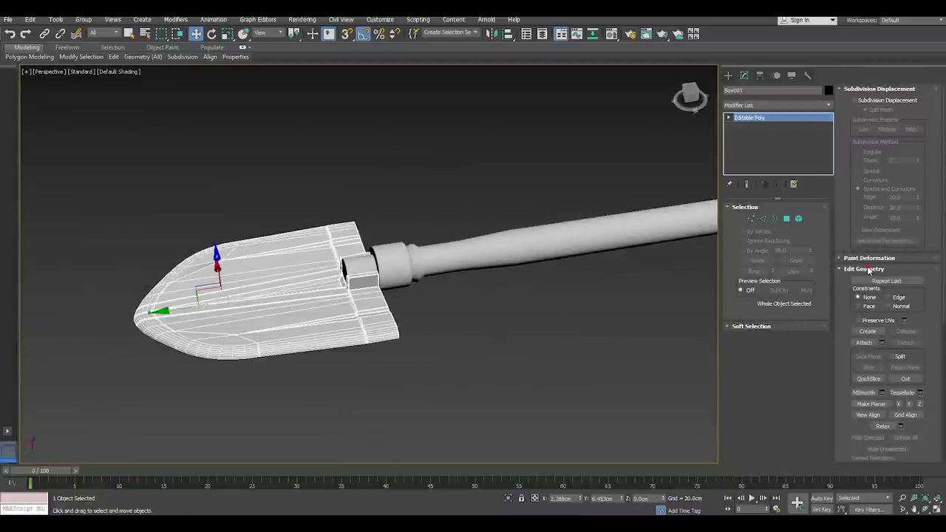
pyautogui.scroll(-1, 857, 263)
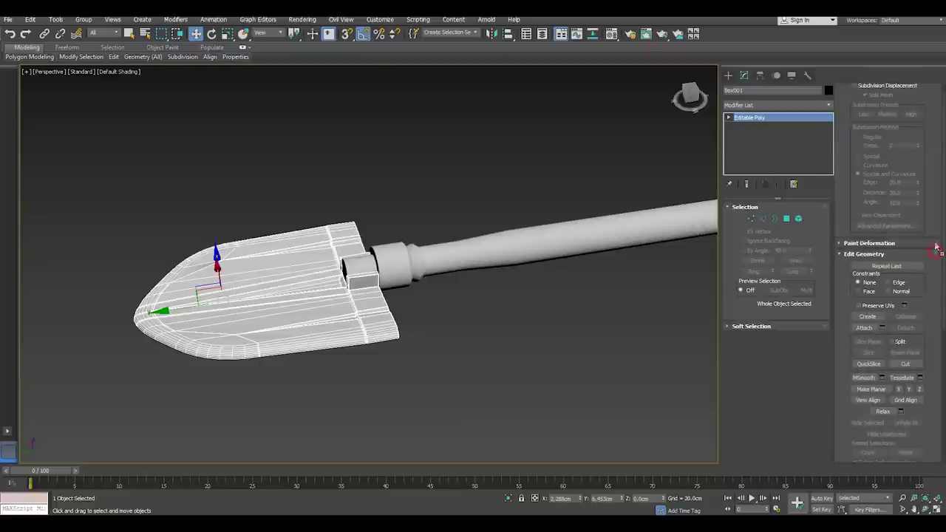
pyautogui.moveTo(936, 246); pyautogui.dragTo(923, 245)
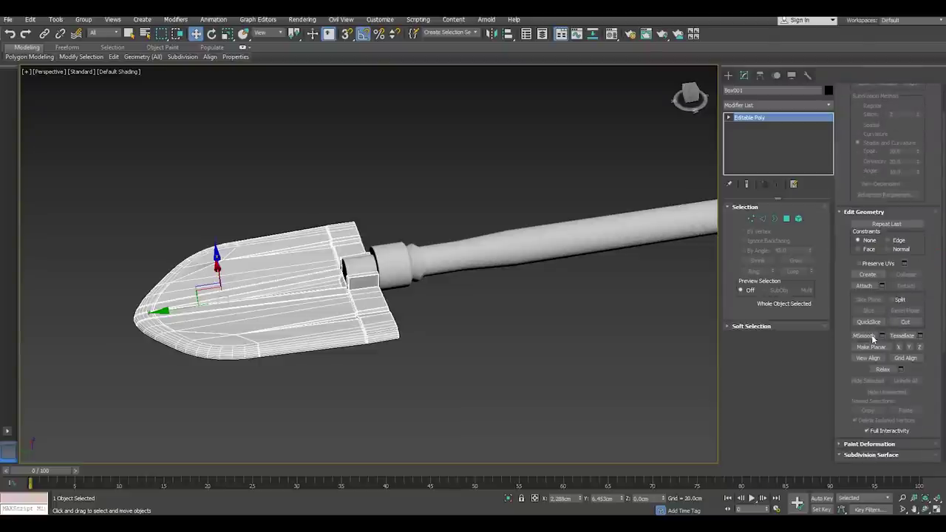
pyautogui.click(863, 285)
pyautogui.click(415, 260)
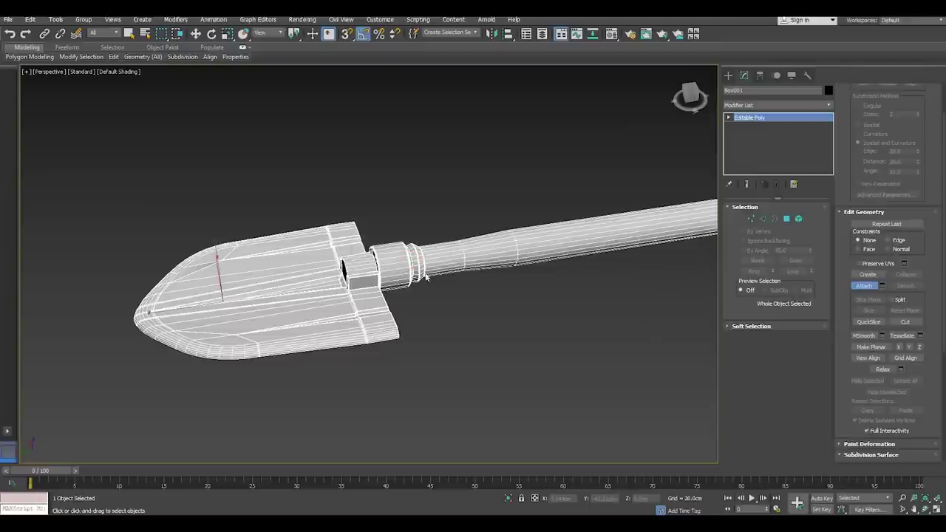
pyautogui.scroll(-4, 362, 286)
pyautogui.press('w')
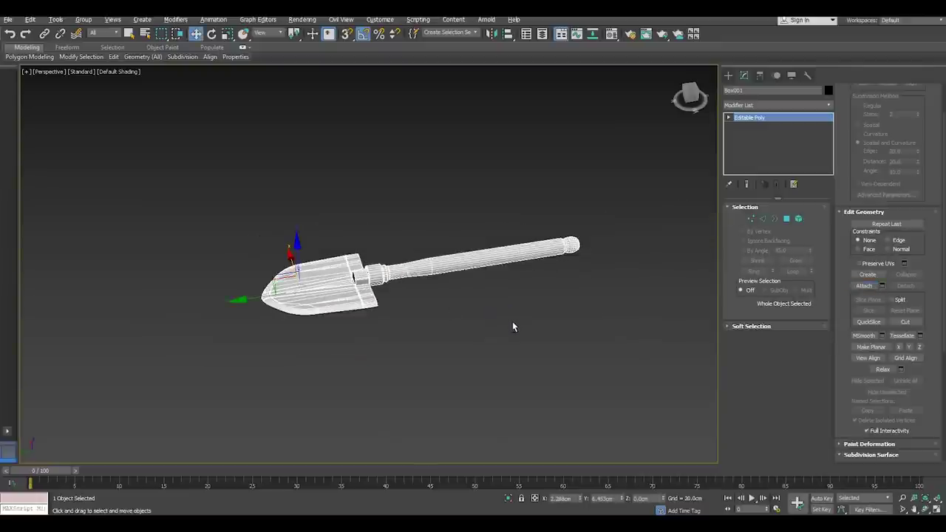
# Orbit to view the whole shovel and bring up the quad menu over it
pyautogui.moveTo(512, 321)
pyautogui.keyDown('alt'); pyautogui.mouseDown(button='middle')
pyautogui.moveTo(529, 336)
pyautogui.moveTo(407, 314)
pyautogui.mouseUp(button='middle'); pyautogui.keyUp('alt')
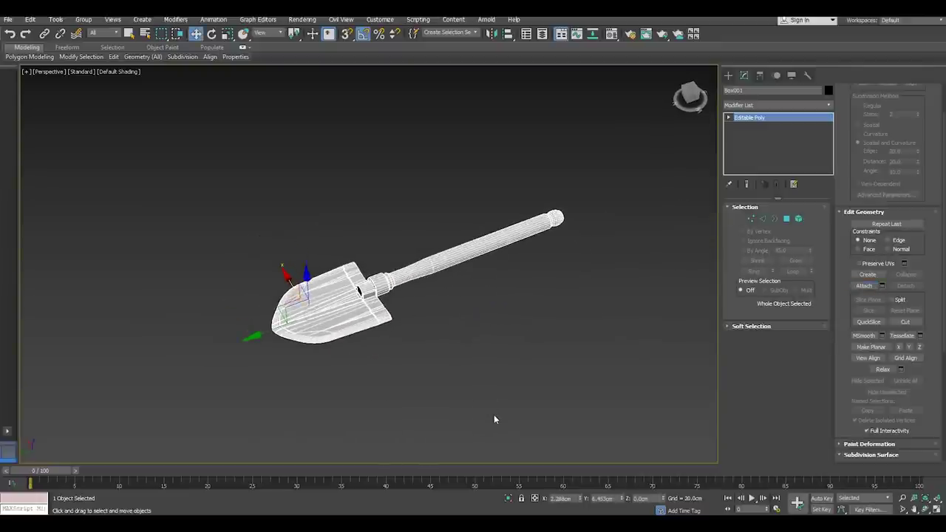
pyautogui.rightClick(342, 327)
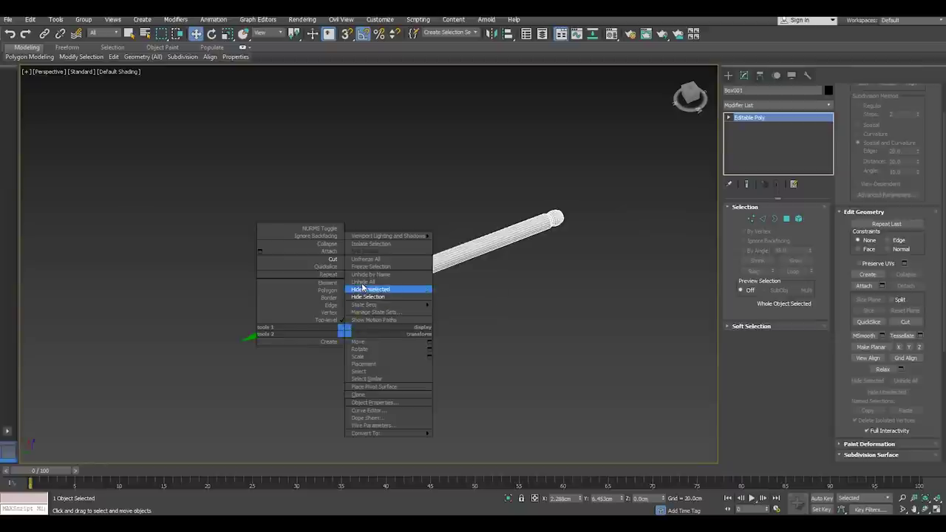
pyautogui.click(362, 283)
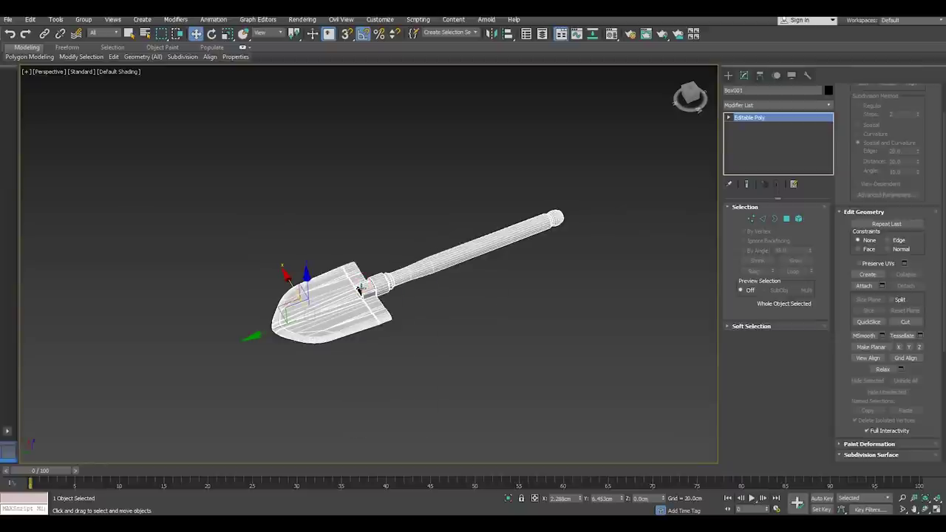
pyautogui.scroll(3, 355, 299)
pyautogui.rightClick(353, 301)
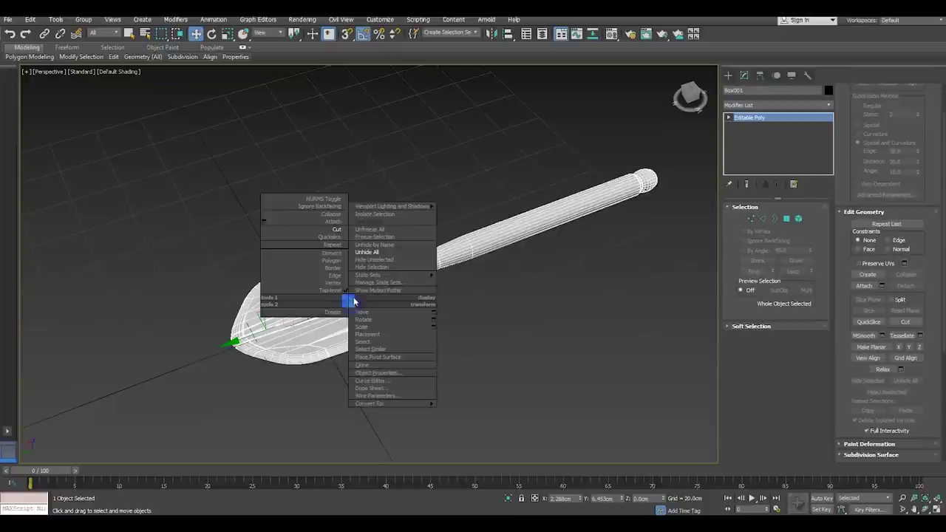
# Ungroup the shovel and isolate the blade, Box002, in the viewport
pyautogui.click(367, 252)
pyautogui.click(354, 294)
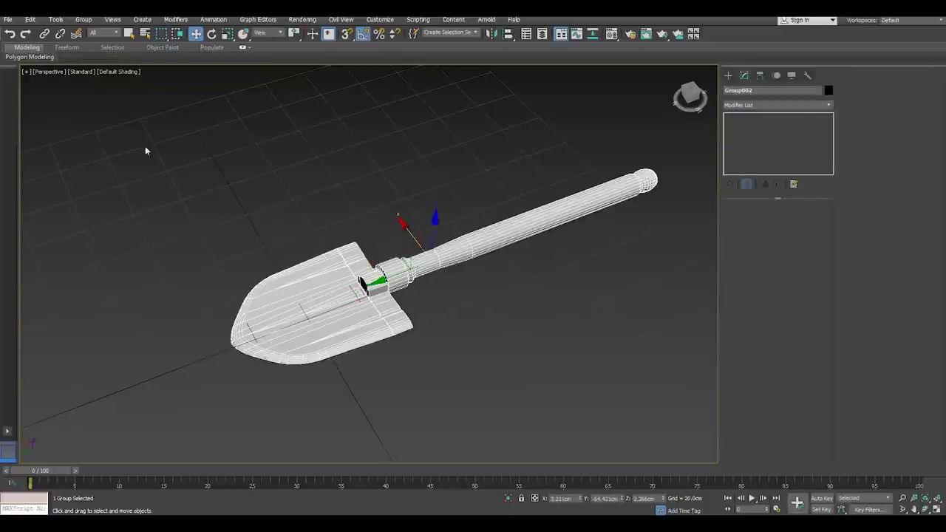
pyautogui.click(84, 19)
pyautogui.click(104, 46)
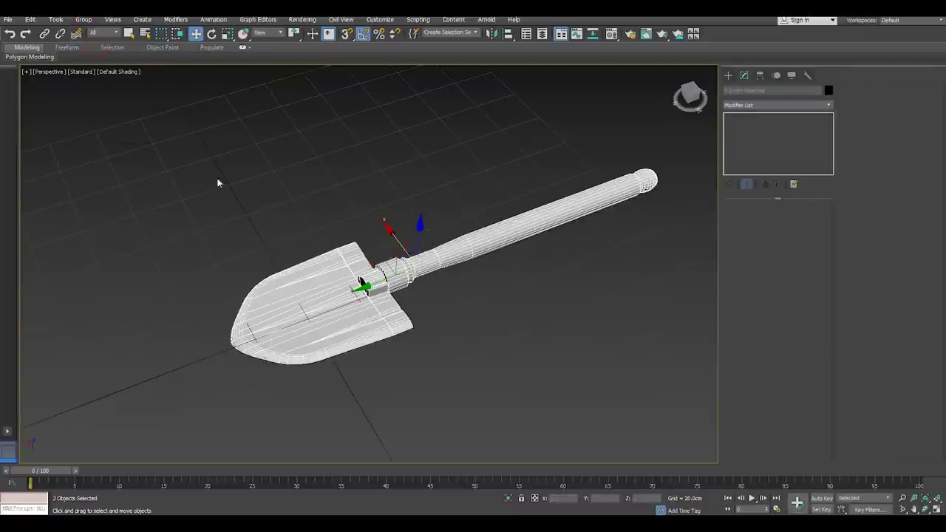
pyautogui.click(361, 283)
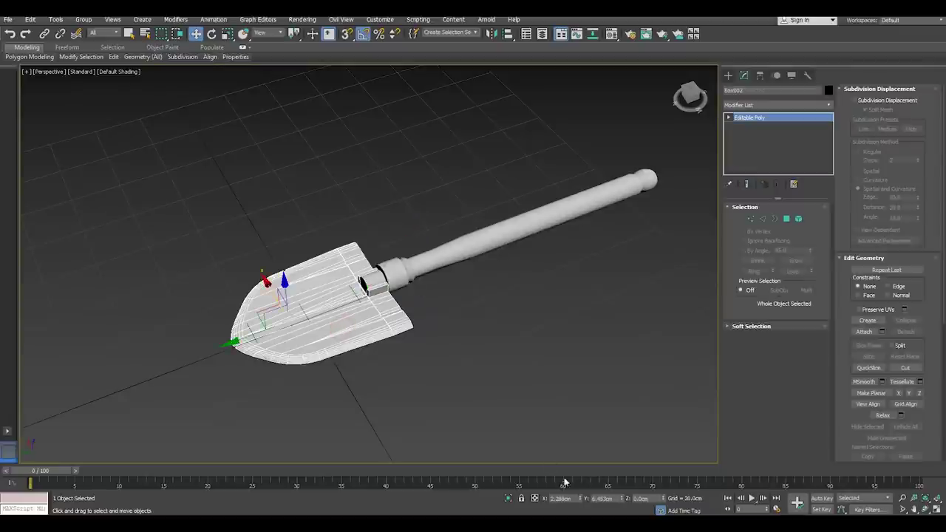
pyautogui.click(505, 498)
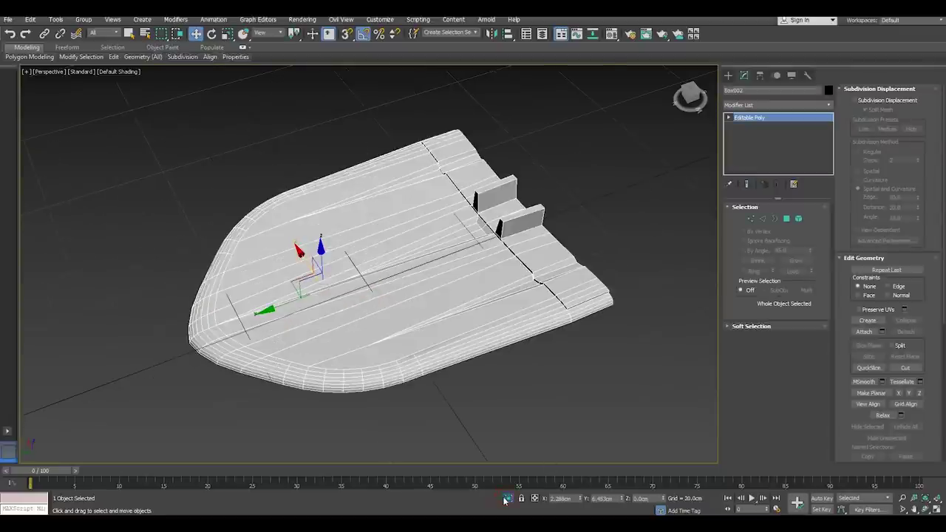
# Add an Unwrap UVW modifier to the blade from the Modifier List
pyautogui.click(829, 109)
pyautogui.moveTo(829, 185); pyautogui.dragTo(829, 428)
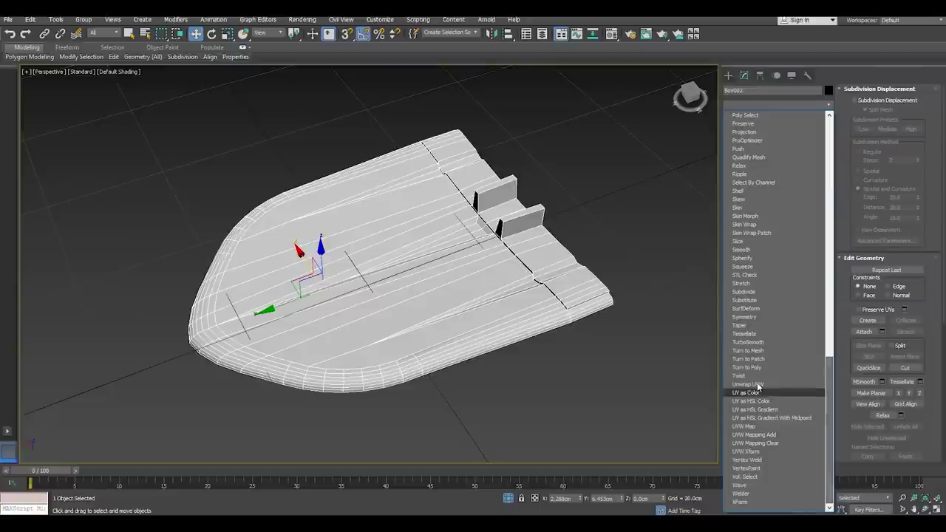
pyautogui.click(757, 384)
# Open the UV editor and move the blade's UV patch down out of the checker square
pyautogui.click(783, 414)
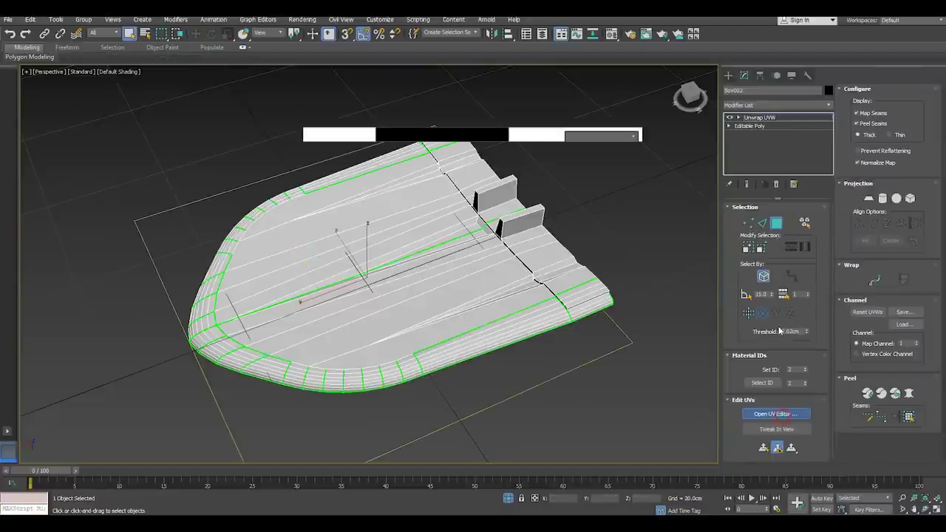
pyautogui.moveTo(413, 280); pyautogui.dragTo(535, 260, button='middle')
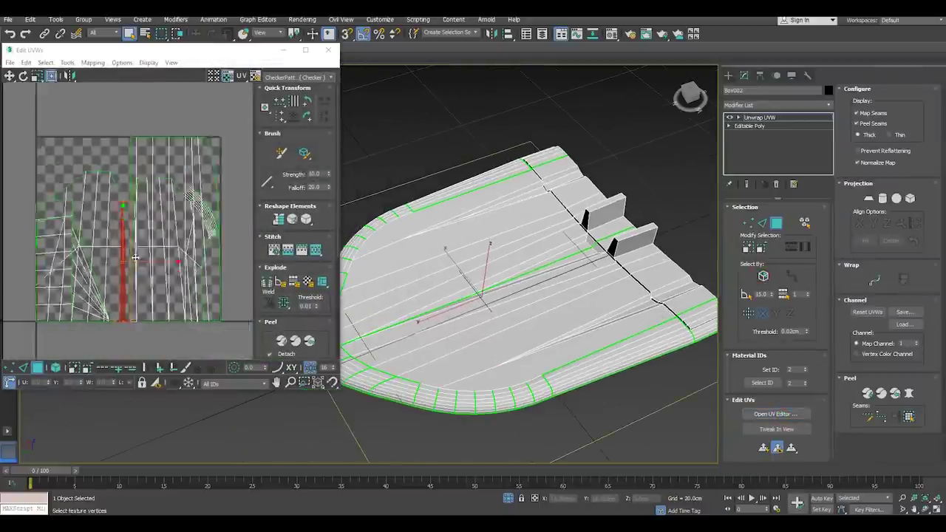
pyautogui.scroll(-3, 136, 258)
pyautogui.moveTo(57, 177); pyautogui.dragTo(176, 287)
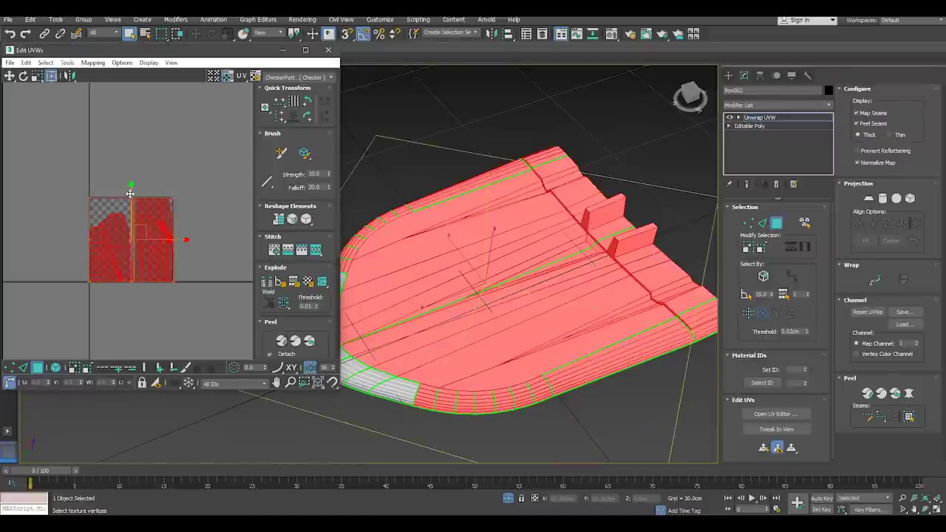
pyautogui.moveTo(130, 191); pyautogui.dragTo(131, 330)
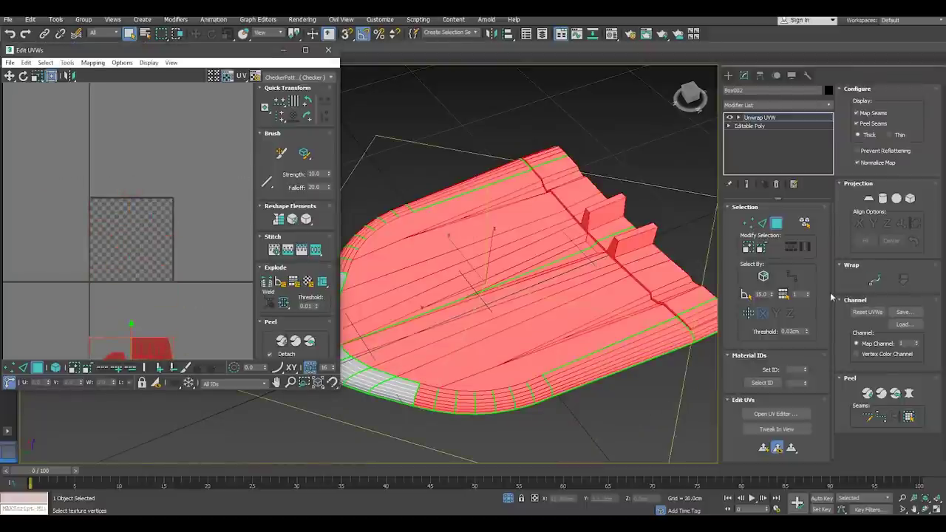
pyautogui.scroll(-3, 572, 219)
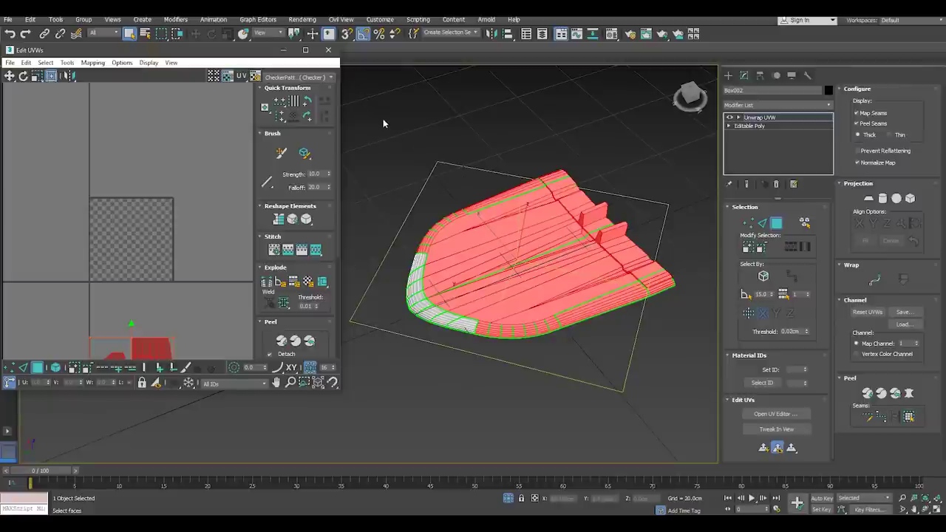
# Undo the UV changes, reselect the blade's UVs and move them below the checker square
pyautogui.click(776, 429)
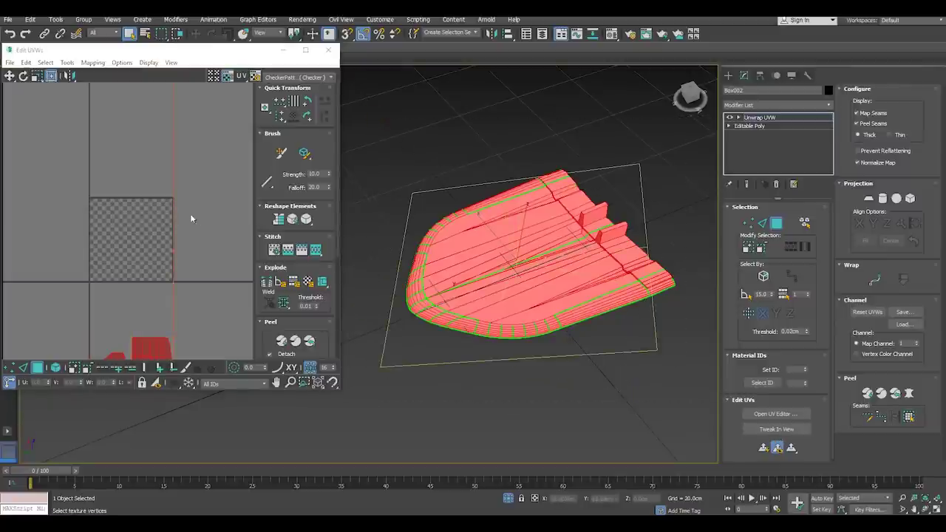
pyautogui.scroll(-2, 190, 218)
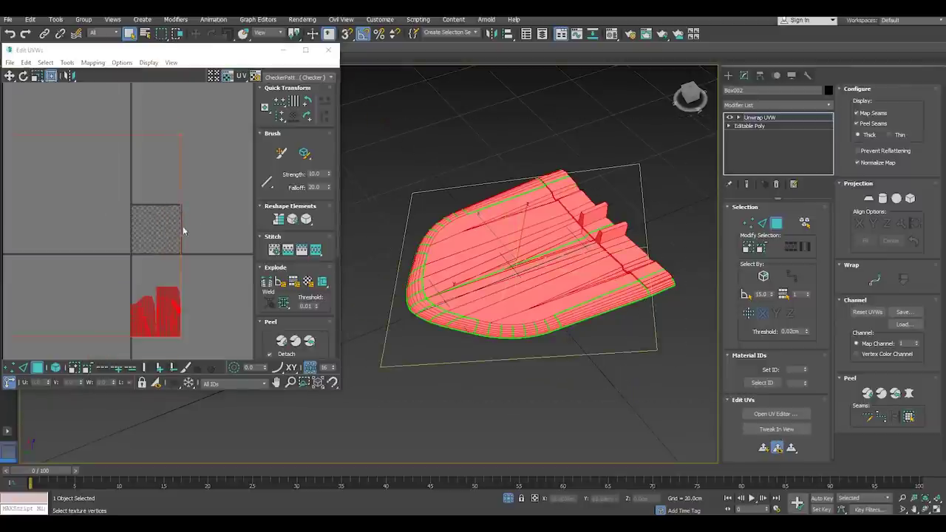
pyautogui.click(9, 35)
pyautogui.click(9, 35)
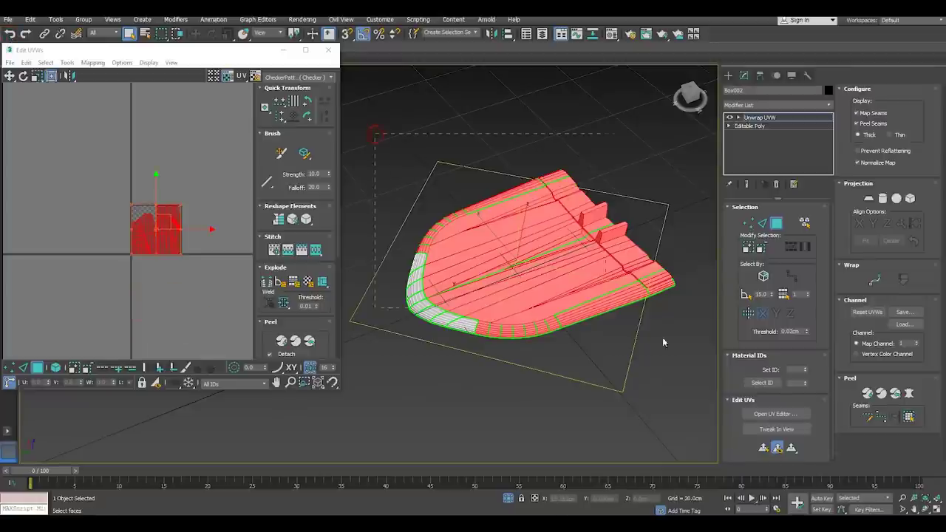
pyautogui.click(776, 429)
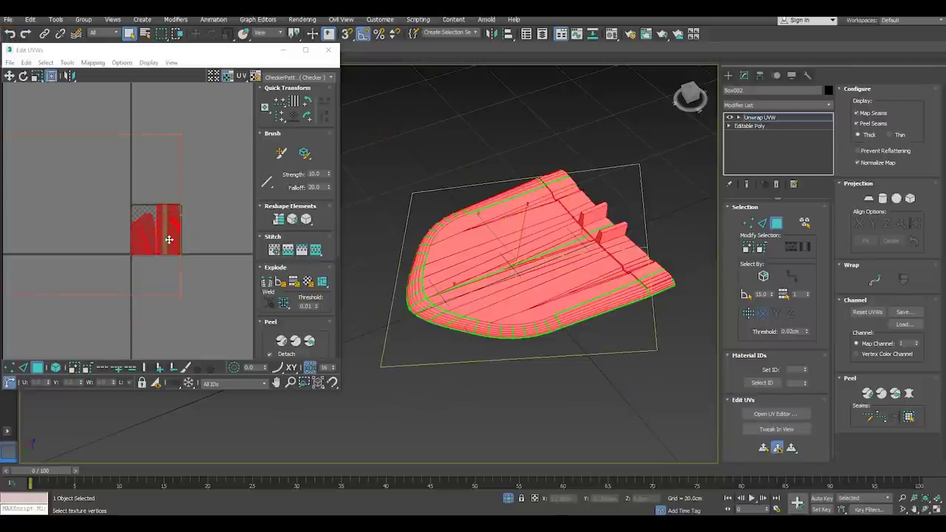
pyautogui.moveTo(169, 239); pyautogui.dragTo(166, 304)
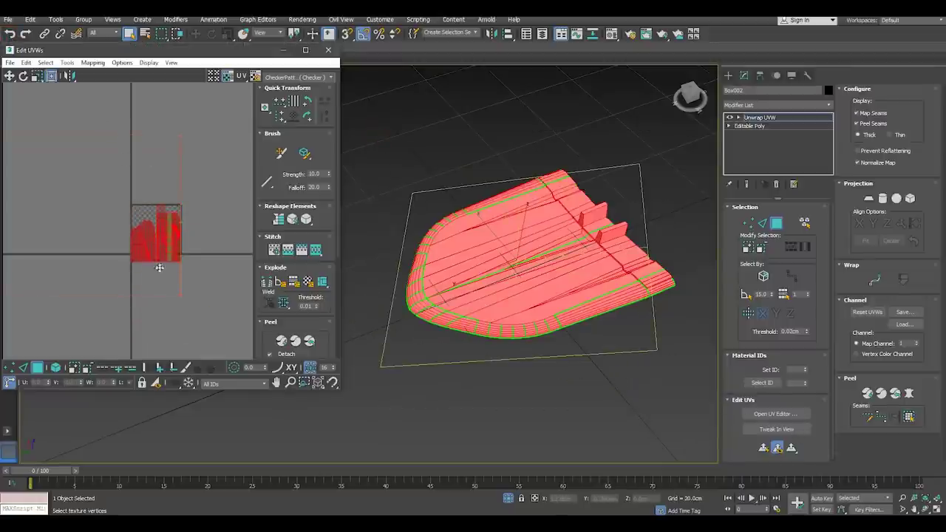
pyautogui.click(204, 268)
pyautogui.click(279, 77)
# Try the Texture Checker map, then switch the blade back to the plain CheckerPattern
pyautogui.click(281, 87)
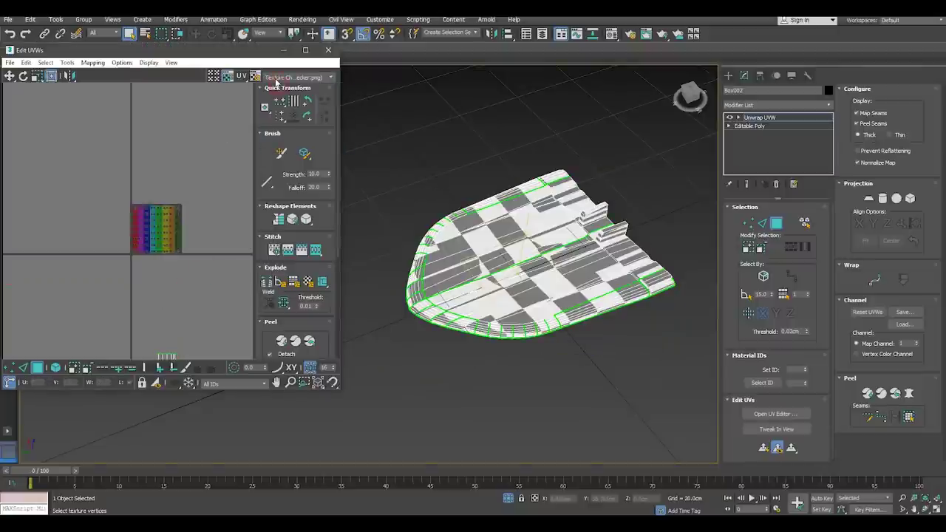
pyautogui.click(281, 78)
pyautogui.click(281, 93)
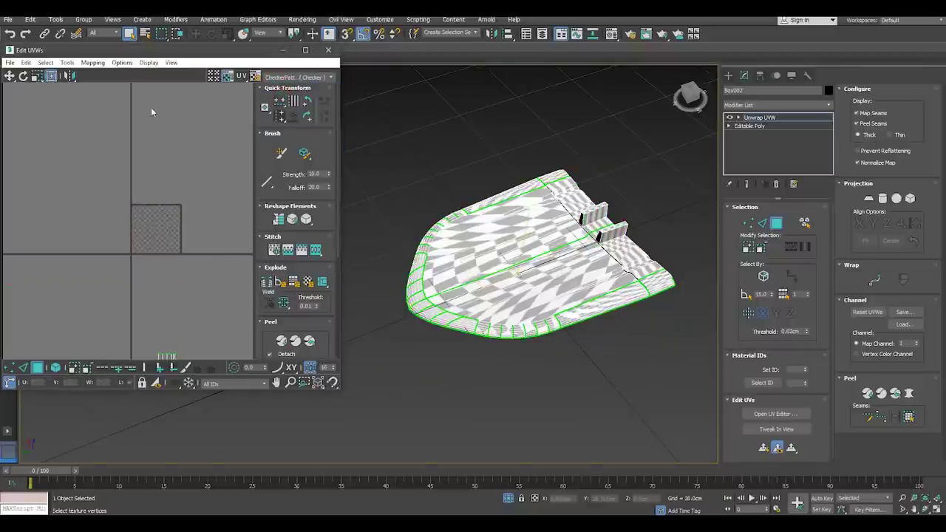
# Remap the blade's UVs with Normal Mapping and zoom the UV view
pyautogui.click(103, 64)
pyautogui.click(106, 86)
pyautogui.click(77, 40)
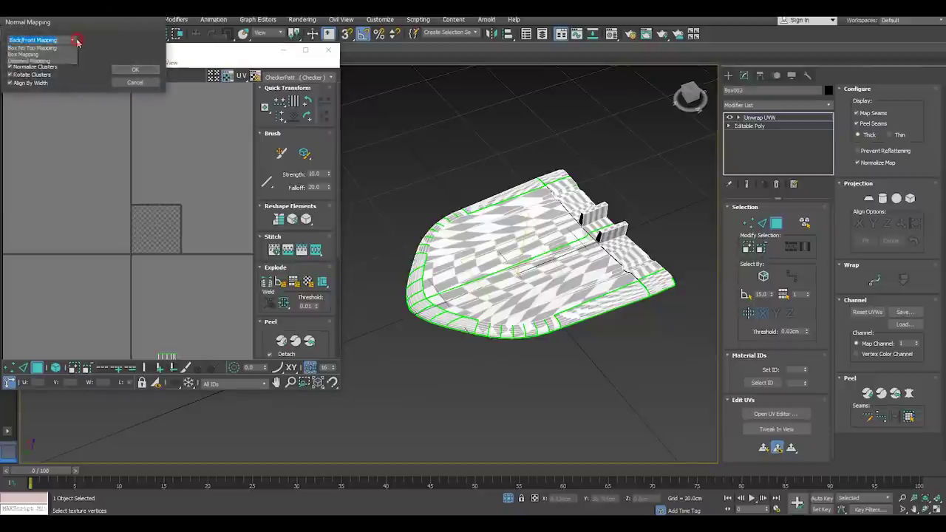
pyautogui.click(34, 54)
pyautogui.click(134, 69)
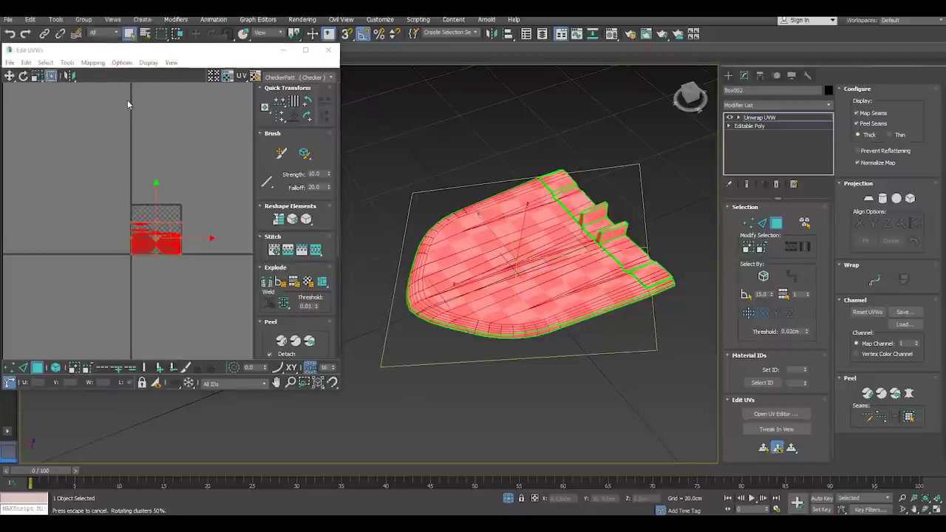
pyautogui.scroll(5, 147, 247)
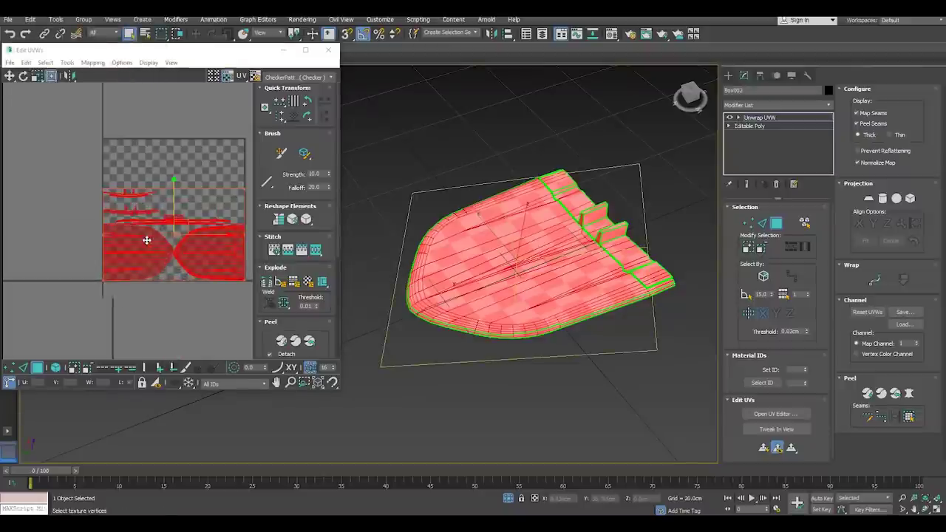
pyautogui.click(167, 295)
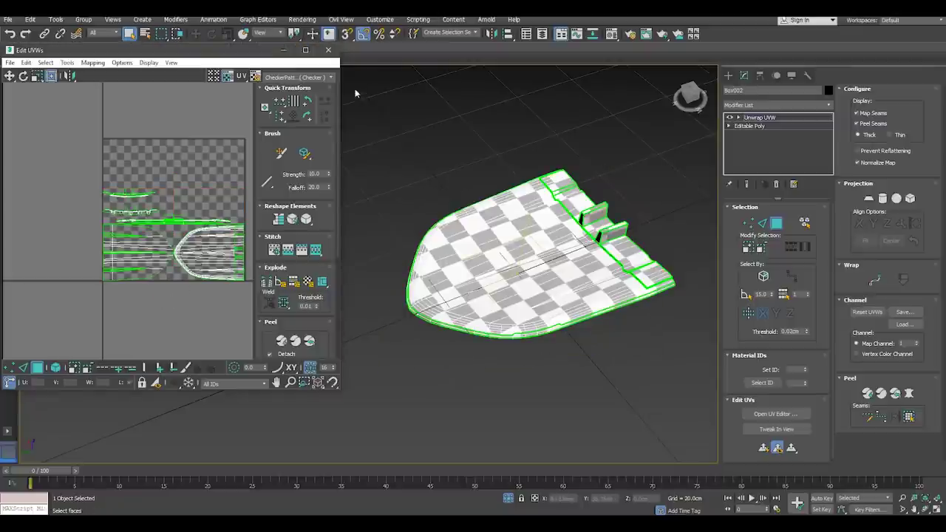
# In Polygon mode, select the large top-surface UV island plus its right-edge faces
pyautogui.scroll(4, 482, 323)
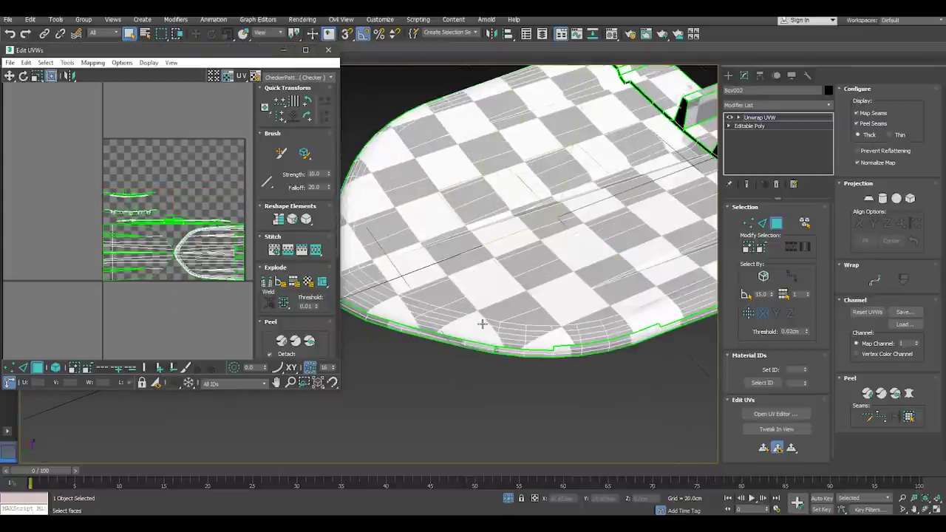
pyautogui.moveTo(481, 323)
pyautogui.keyDown('alt'); pyautogui.mouseDown(button='middle')
pyautogui.moveTo(505, 300)
pyautogui.moveTo(499, 235)
pyautogui.moveTo(493, 243)
pyautogui.mouseUp(button='middle'); pyautogui.keyUp('alt')
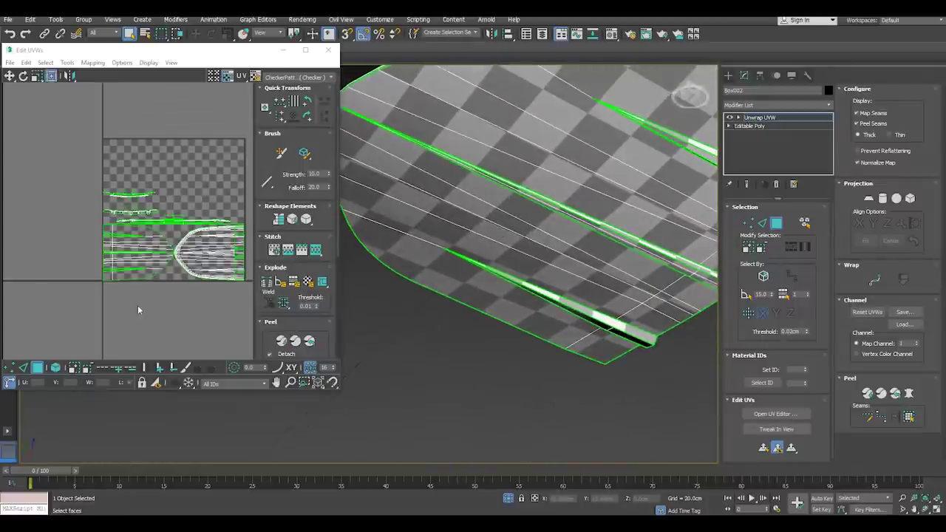
pyautogui.click(55, 368)
pyautogui.click(201, 266)
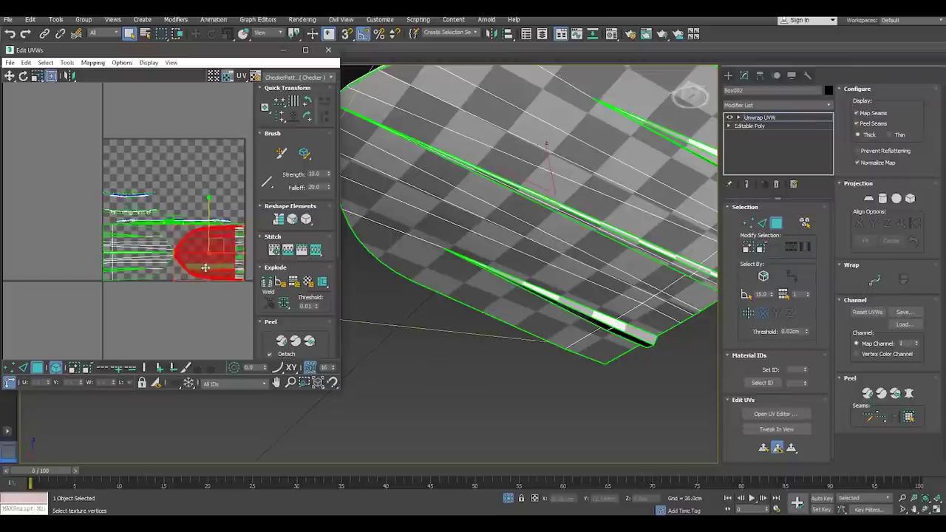
pyautogui.scroll(2, 224, 275)
pyautogui.scroll(2, 181, 302)
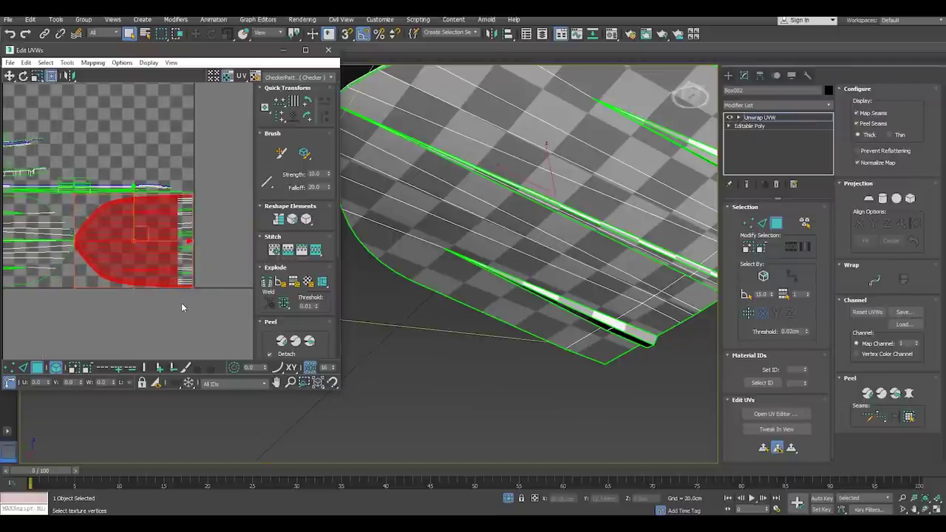
pyautogui.keyDown('ctrl'); pyautogui.click(193, 254); pyautogui.keyUp('ctrl')
pyautogui.scroll(2, 186, 196)
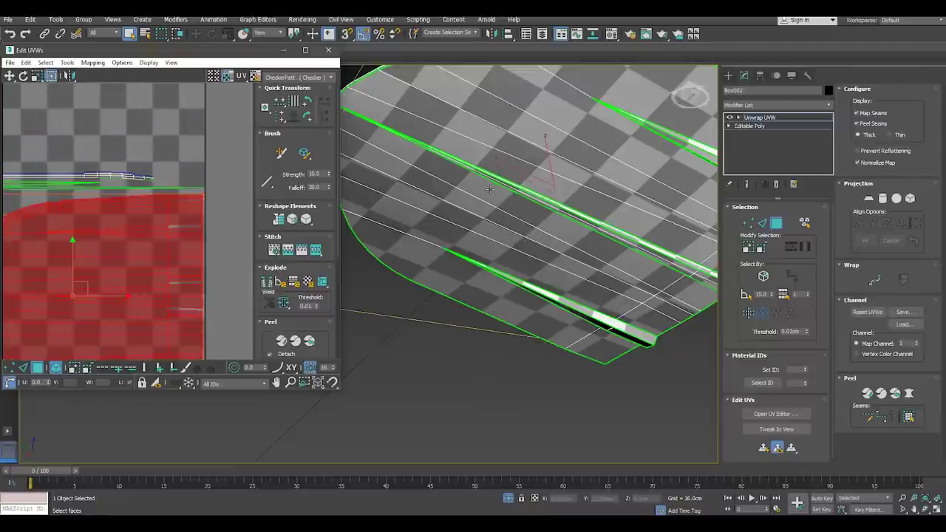
pyautogui.scroll(-3, 503, 190)
pyautogui.moveTo(504, 189)
pyautogui.keyDown('alt'); pyautogui.mouseDown(button='middle')
pyautogui.moveTo(536, 304)
pyautogui.moveTo(560, 295)
pyautogui.moveTo(496, 285)
pyautogui.mouseUp(button='middle'); pyautogui.keyUp('alt')
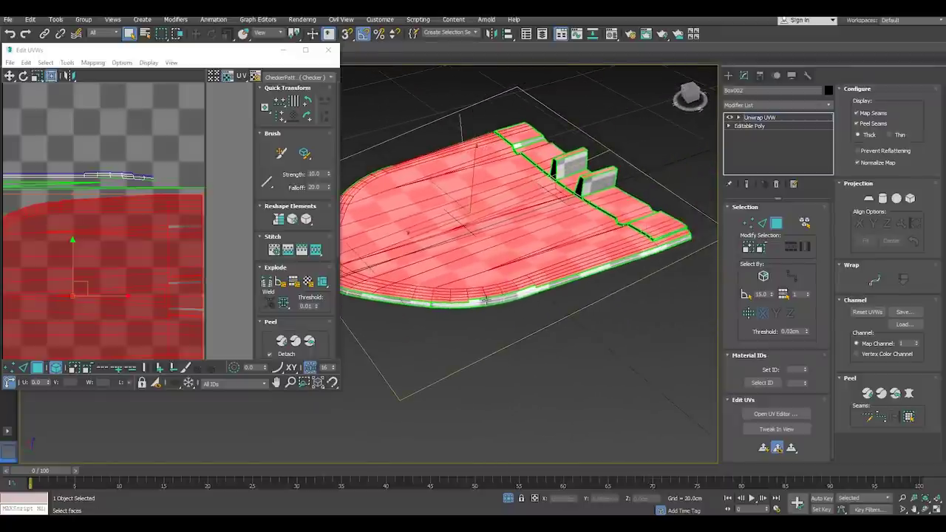
# Add the rim faces along the top surface to the selection, checking the rounded end
pyautogui.scroll(3, 470, 299)
pyautogui.scroll(2, 470, 299)
pyautogui.keyDown('ctrl'); pyautogui.click(467, 302); pyautogui.keyUp('ctrl')
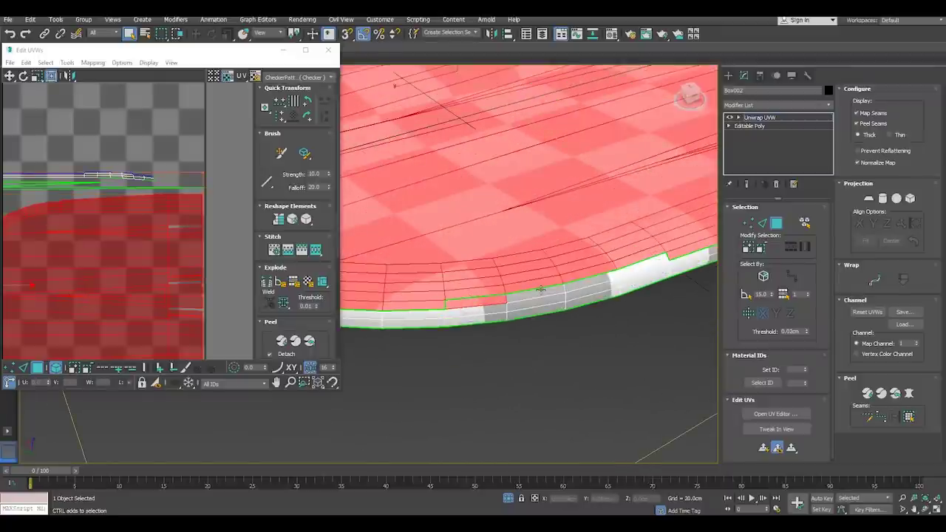
pyautogui.keyDown('ctrl'); pyautogui.click(538, 290); pyautogui.keyUp('ctrl')
pyautogui.keyDown('ctrl'); pyautogui.click(595, 279); pyautogui.keyUp('ctrl')
pyautogui.keyDown('ctrl'); pyautogui.click(643, 268); pyautogui.keyUp('ctrl')
pyautogui.scroll(-2, 645, 274)
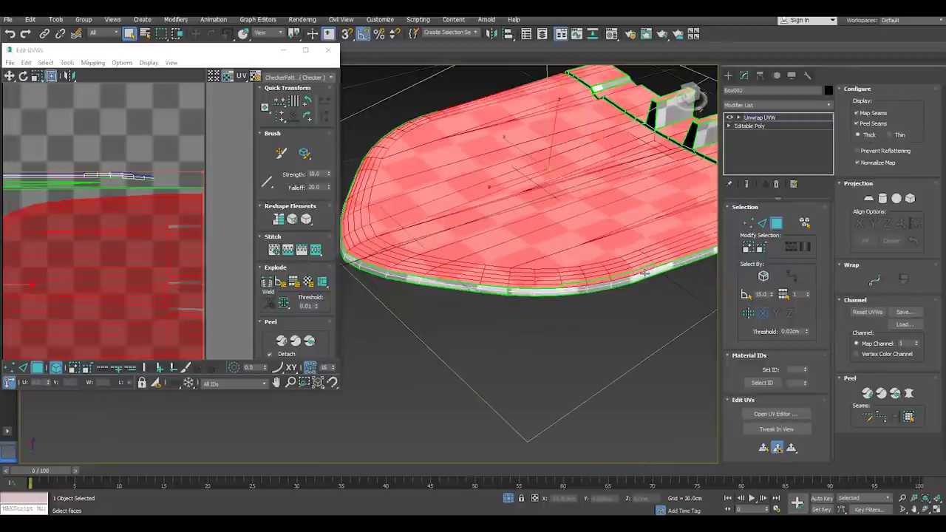
pyautogui.keyDown('alt'); pyautogui.moveTo(496, 273); pyautogui.dragTo(584, 277, button='middle'); pyautogui.keyUp('alt')
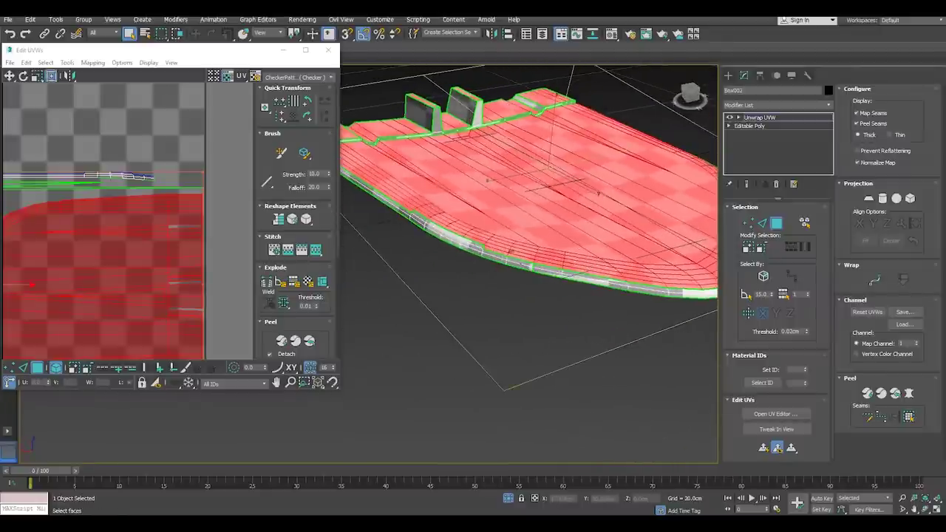
pyautogui.scroll(2, 425, 210)
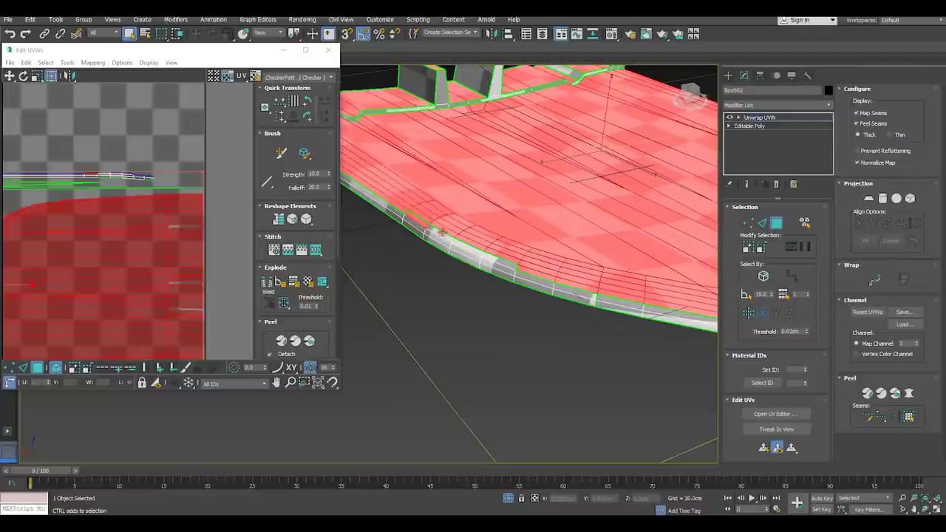
pyautogui.scroll(-2, 497, 289)
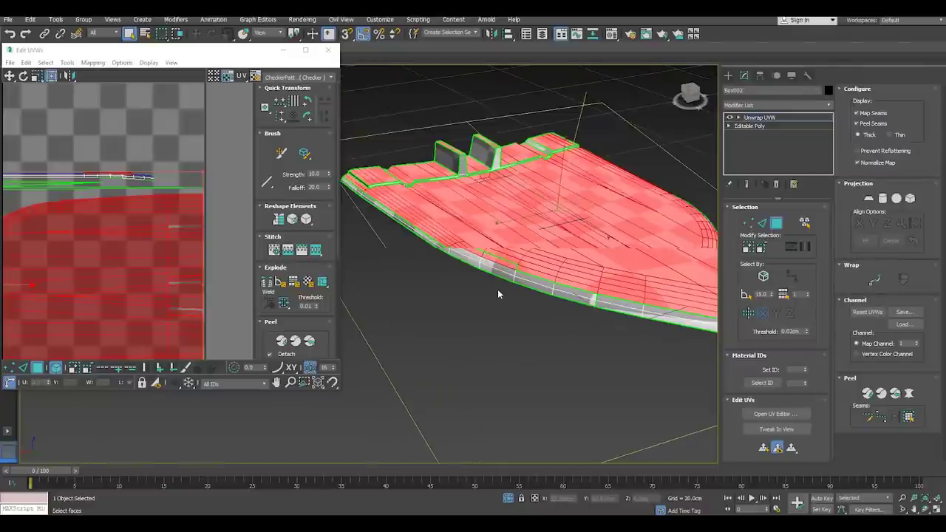
pyautogui.keyDown('alt'); pyautogui.moveTo(498, 291); pyautogui.dragTo(328, 268, button='middle'); pyautogui.keyUp('alt')
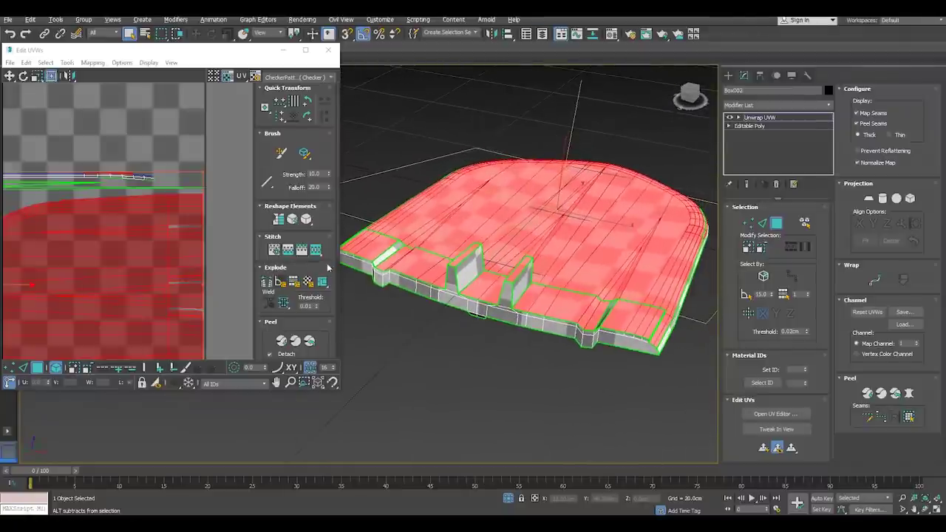
pyautogui.scroll(3, 452, 262)
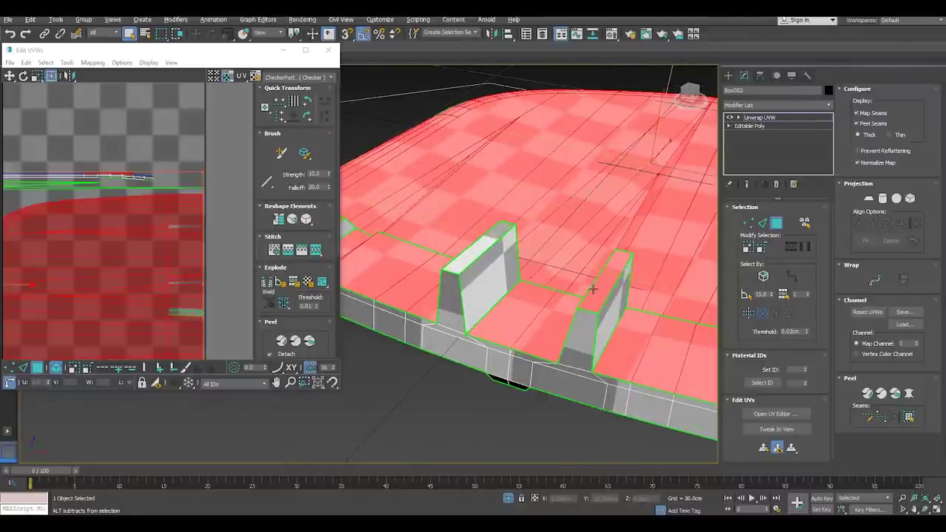
pyautogui.keyDown('alt'); pyautogui.moveTo(593, 289); pyautogui.dragTo(574, 312, button='middle'); pyautogui.keyUp('alt')
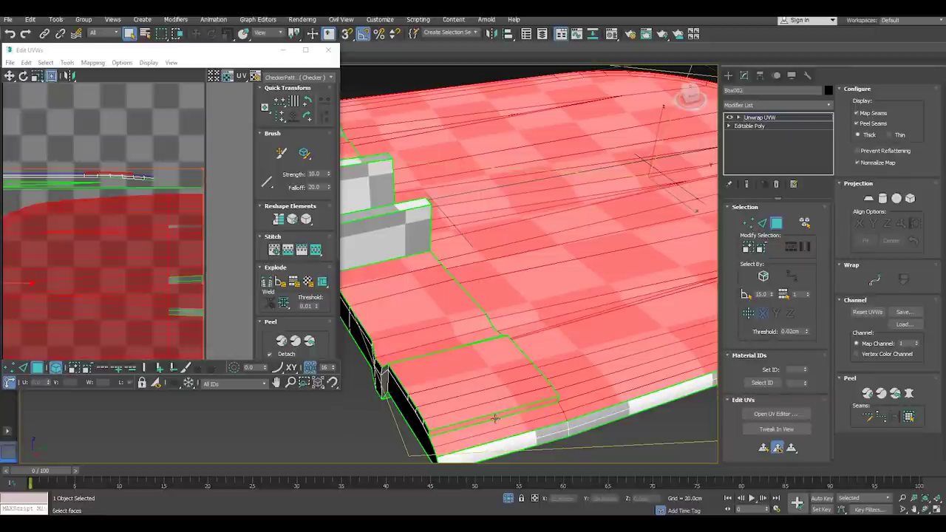
pyautogui.keyDown('alt'); pyautogui.moveTo(488, 417); pyautogui.dragTo(466, 377, button='middle'); pyautogui.keyUp('alt')
# Add the rounded front faces to the selection, undoing an accidental strip pick
pyautogui.click(456, 376)
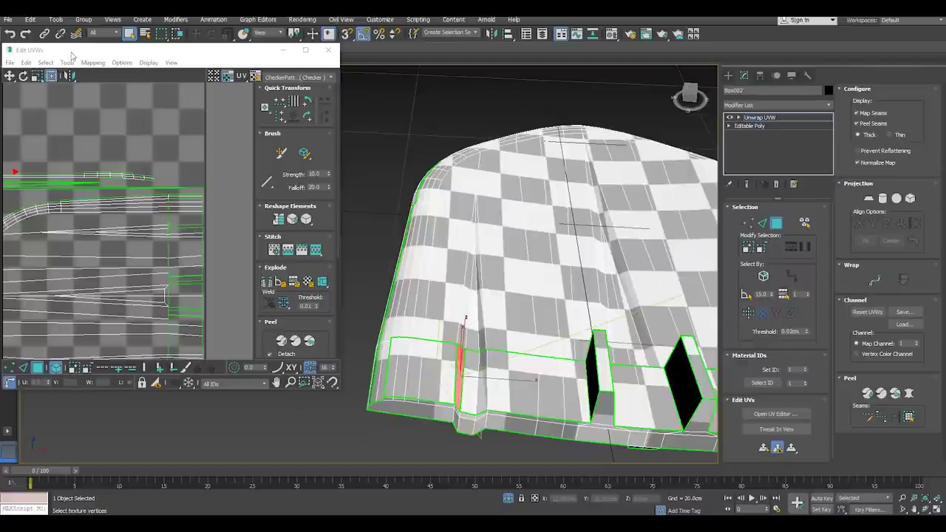
pyautogui.hotkey('ctrl', 'z')
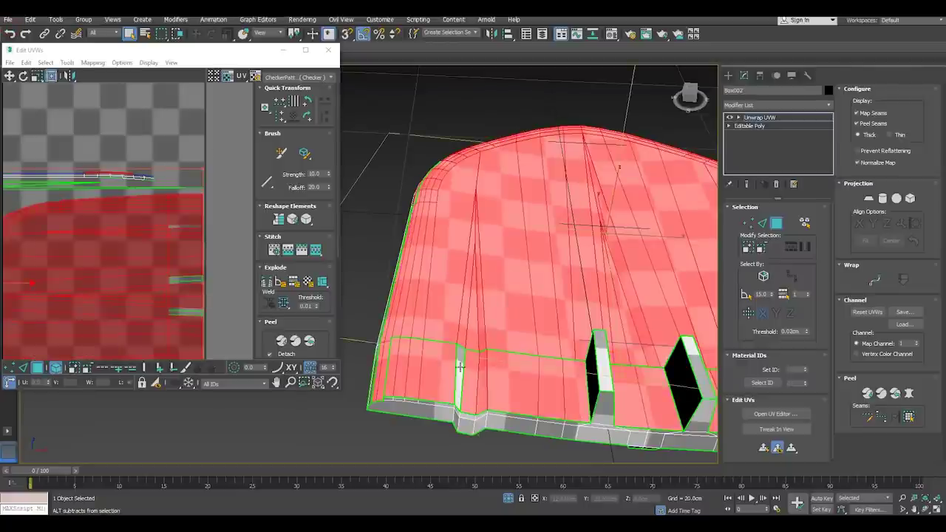
pyautogui.moveTo(459, 367)
pyautogui.keyDown('alt'); pyautogui.mouseDown(button='middle')
pyautogui.moveTo(446, 332)
pyautogui.moveTo(534, 331)
pyautogui.mouseUp(button='middle'); pyautogui.keyUp('alt')
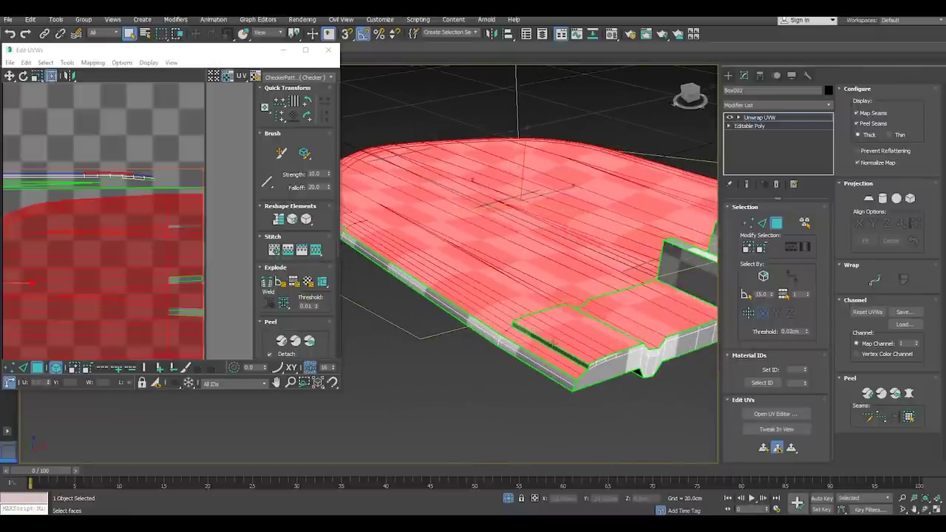
pyautogui.scroll(-3, 548, 345)
pyautogui.moveTo(548, 345)
pyautogui.keyDown('alt'); pyautogui.mouseDown(button='middle')
pyautogui.moveTo(592, 339)
pyautogui.moveTo(501, 337)
pyautogui.mouseUp(button='middle'); pyautogui.keyUp('alt')
pyautogui.scroll(2, 485, 340)
pyautogui.scroll(2, 452, 344)
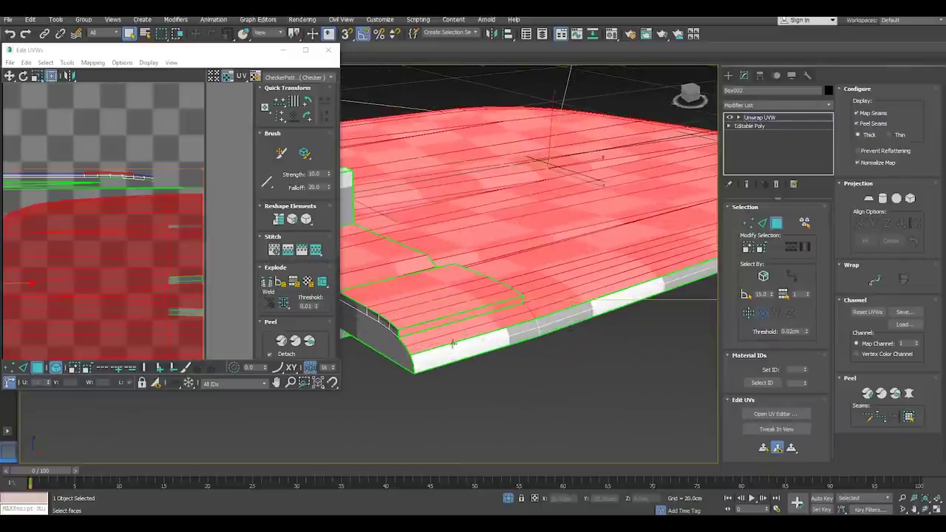
pyautogui.keyDown('ctrl'); pyautogui.click(434, 353); pyautogui.keyUp('ctrl')
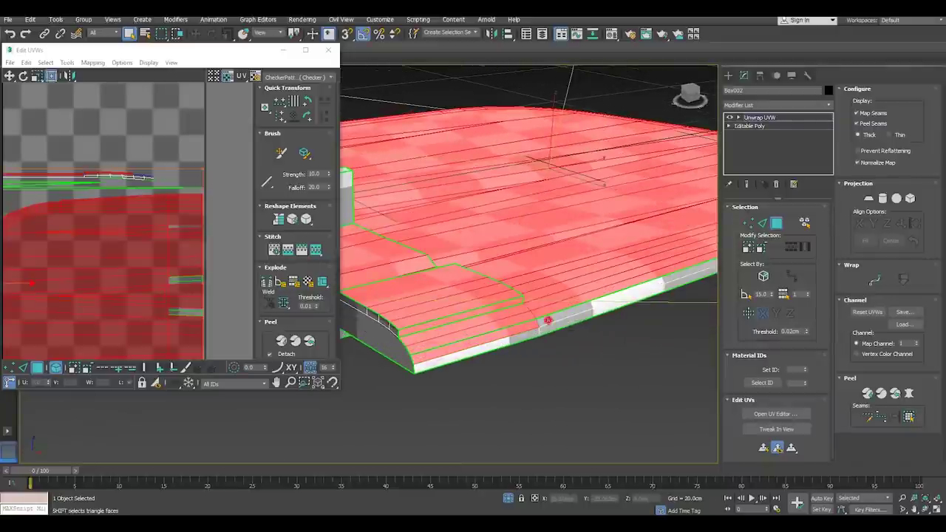
pyautogui.keyDown('ctrl'); pyautogui.click(545, 320); pyautogui.keyUp('ctrl')
pyautogui.scroll(-3, 522, 319)
pyautogui.keyDown('alt'); pyautogui.moveTo(617, 302); pyautogui.dragTo(709, 222, button='middle'); pyautogui.keyUp('alt')
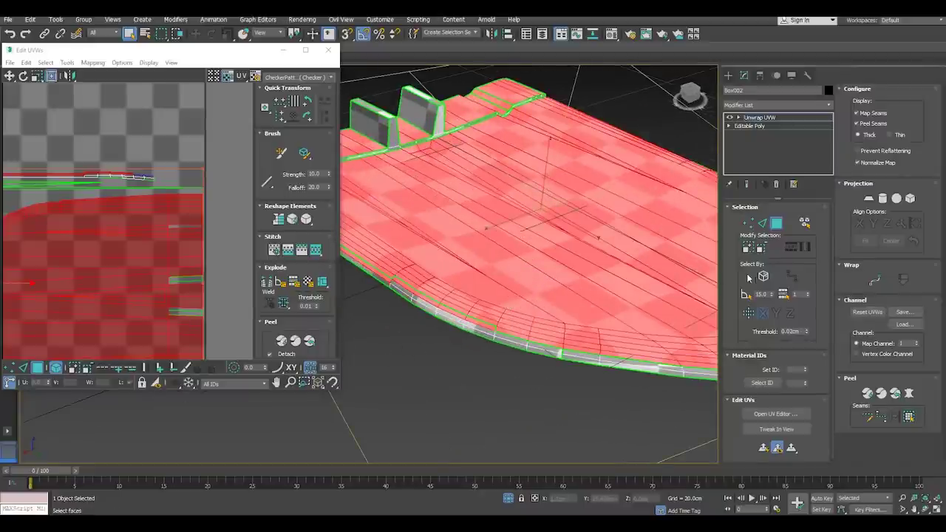
# Enable Planar Angle selection and grow the selection to the bevel strips and bottom rim
pyautogui.click(744, 294)
pyautogui.click(537, 263)
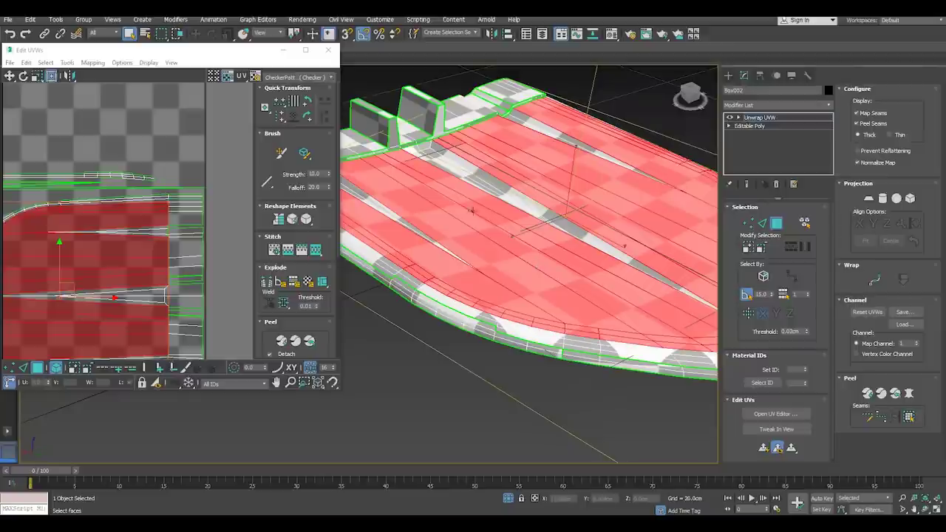
pyautogui.hotkey('ctrl', 'pageup')
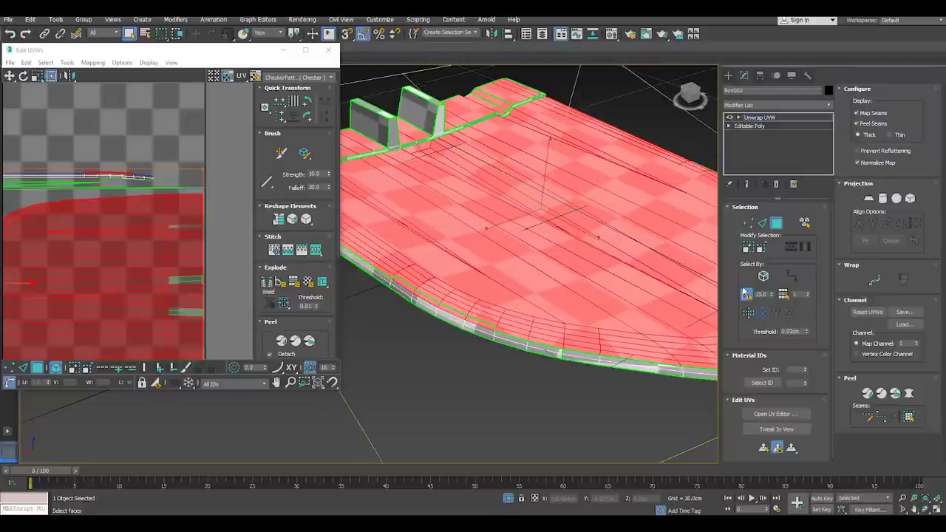
pyautogui.click(746, 249)
pyautogui.click(746, 250)
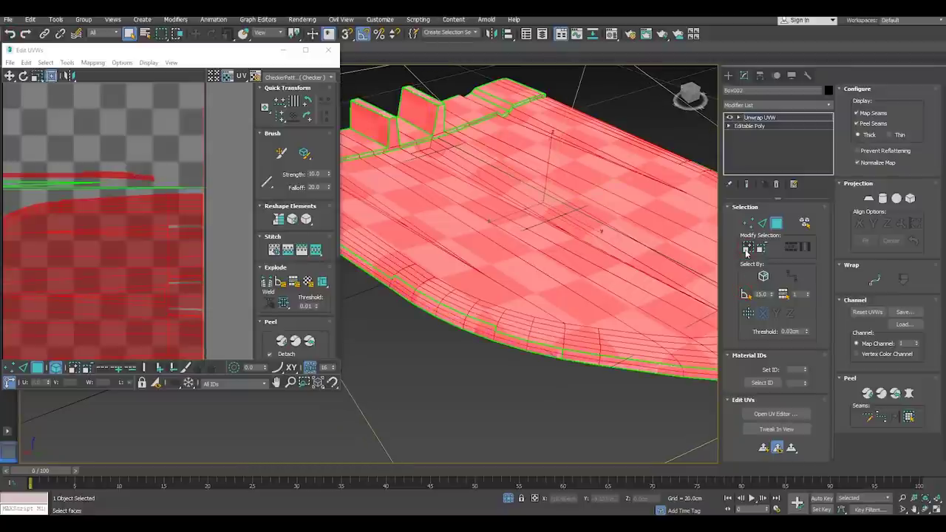
# Deselect the upright block's faces and stray faces at the top-left and right edge
pyautogui.moveTo(570, 290)
pyautogui.keyDown('alt'); pyautogui.mouseDown(button='middle')
pyautogui.moveTo(492, 232)
pyautogui.moveTo(566, 245)
pyautogui.moveTo(394, 197)
pyautogui.mouseUp(button='middle'); pyautogui.keyUp('alt')
pyautogui.keyDown('alt'); pyautogui.moveTo(434, 222); pyautogui.dragTo(434, 219); pyautogui.keyUp('alt')
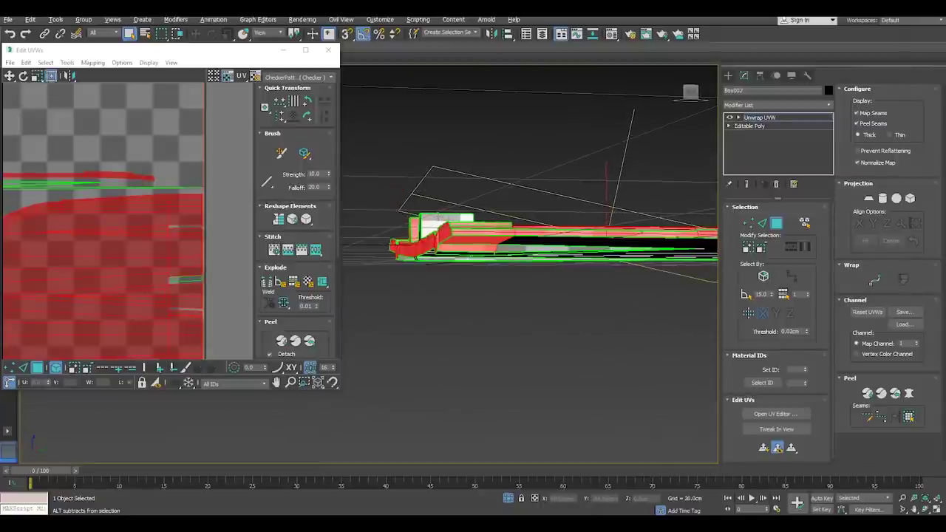
pyautogui.keyDown('alt'); pyautogui.moveTo(434, 220); pyautogui.dragTo(567, 228, button='middle'); pyautogui.keyUp('alt')
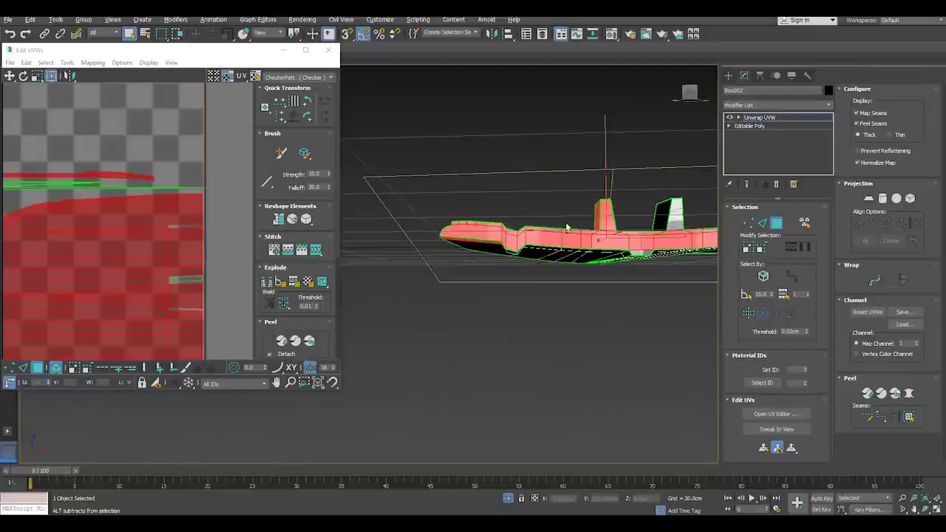
pyautogui.keyDown('alt'); pyautogui.moveTo(605, 216); pyautogui.dragTo(623, 220); pyautogui.keyUp('alt')
pyautogui.moveTo(598, 239)
pyautogui.keyDown('alt'); pyautogui.mouseDown(button='middle')
pyautogui.moveTo(588, 215)
pyautogui.moveTo(505, 207)
pyautogui.moveTo(593, 228)
pyautogui.moveTo(611, 271)
pyautogui.mouseUp(button='middle'); pyautogui.keyUp('alt')
pyautogui.keyDown('alt'); pyautogui.click(461, 192); pyautogui.keyUp('alt')
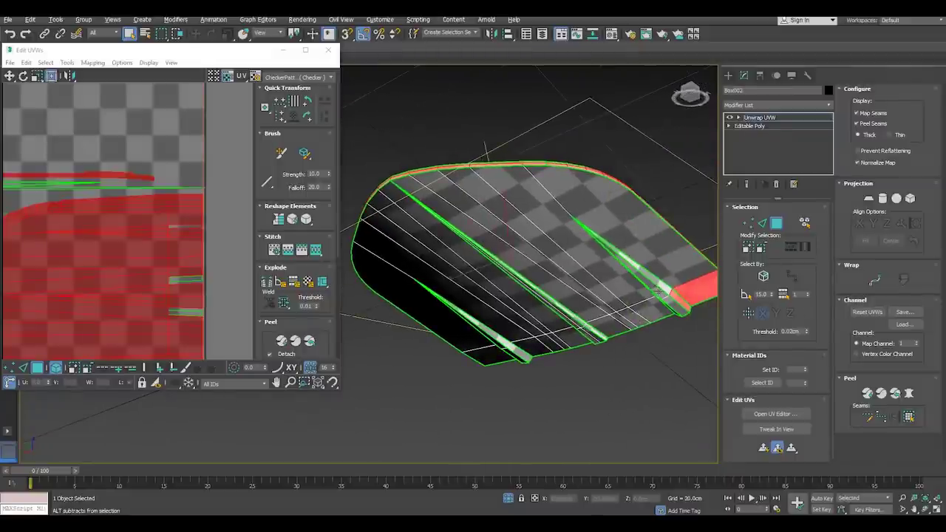
pyautogui.keyDown('alt'); pyautogui.click(698, 293); pyautogui.keyUp('alt')
pyautogui.moveTo(674, 296)
pyautogui.keyDown('alt'); pyautogui.mouseDown(button='middle')
pyautogui.moveTo(634, 260)
pyautogui.moveTo(436, 330)
pyautogui.moveTo(589, 336)
pyautogui.moveTo(561, 347)
pyautogui.mouseUp(button='middle'); pyautogui.keyUp('alt')
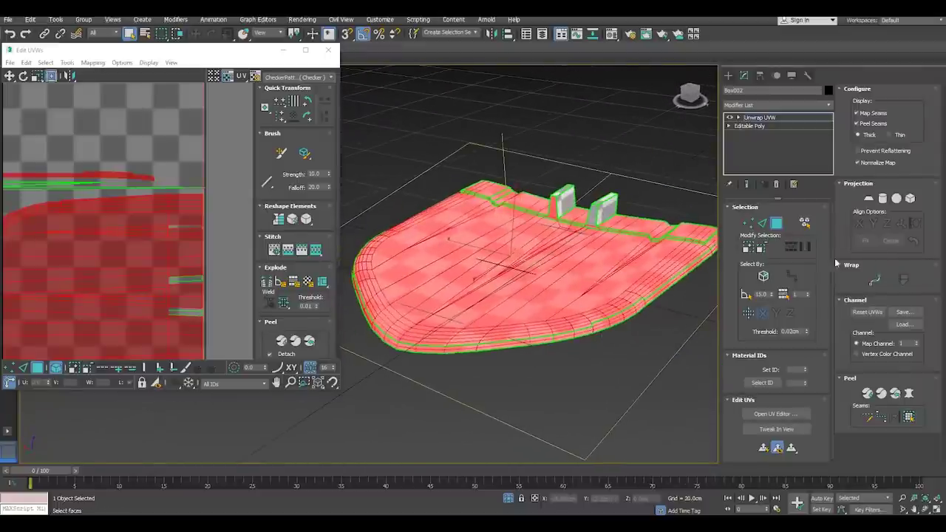
# Apply a planar projection to the selected top-and-rim faces
pyautogui.press('w')
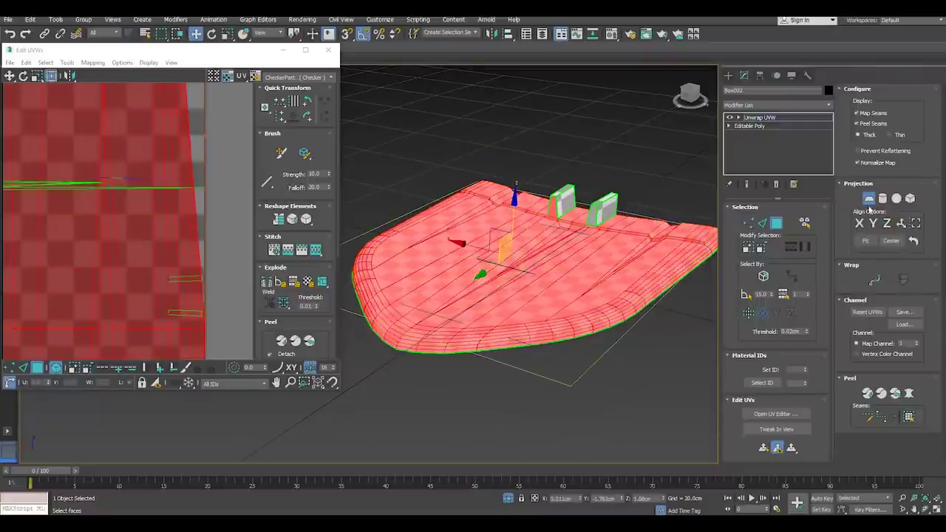
pyautogui.click(868, 198)
pyautogui.scroll(-2, 568, 292)
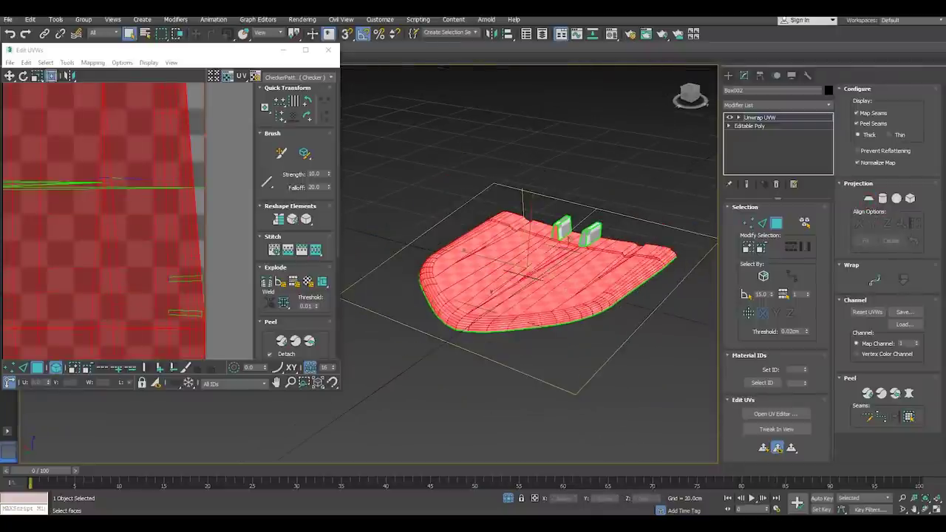
pyautogui.moveTo(563, 232)
pyautogui.keyDown('alt'); pyautogui.mouseDown(button='middle')
pyautogui.moveTo(546, 228)
pyautogui.moveTo(507, 255)
pyautogui.moveTo(532, 222)
pyautogui.mouseUp(button='middle'); pyautogui.keyUp('alt')
pyautogui.click(869, 198)
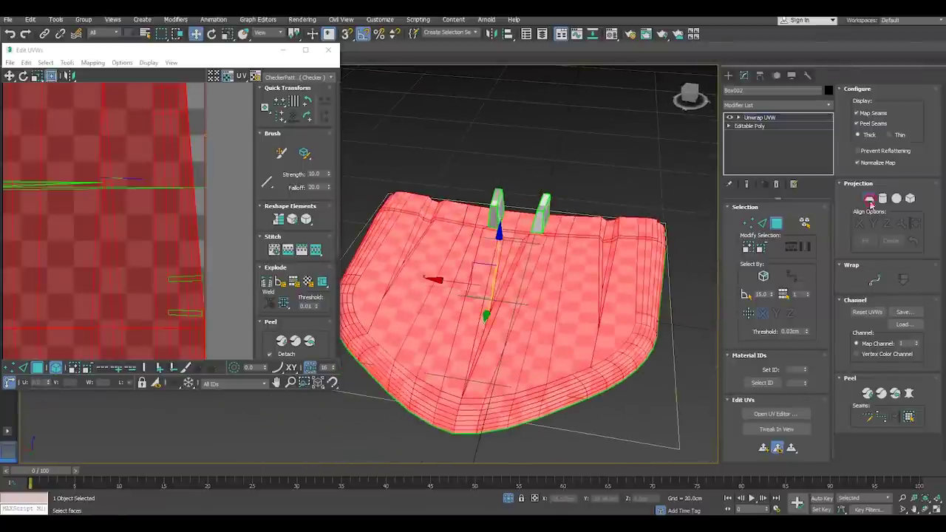
pyautogui.click(869, 198)
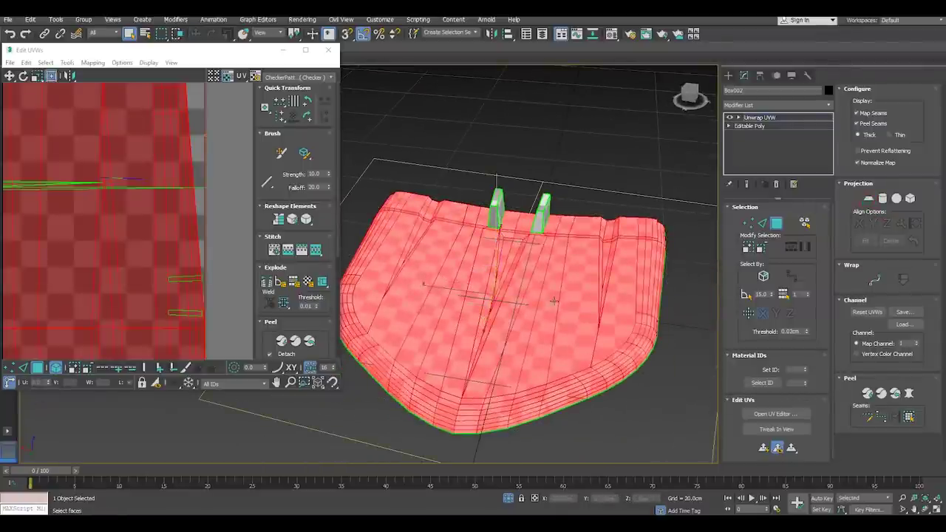
pyautogui.scroll(-3, 553, 300)
pyautogui.scroll(-2, 209, 248)
pyautogui.scroll(-2, 209, 248)
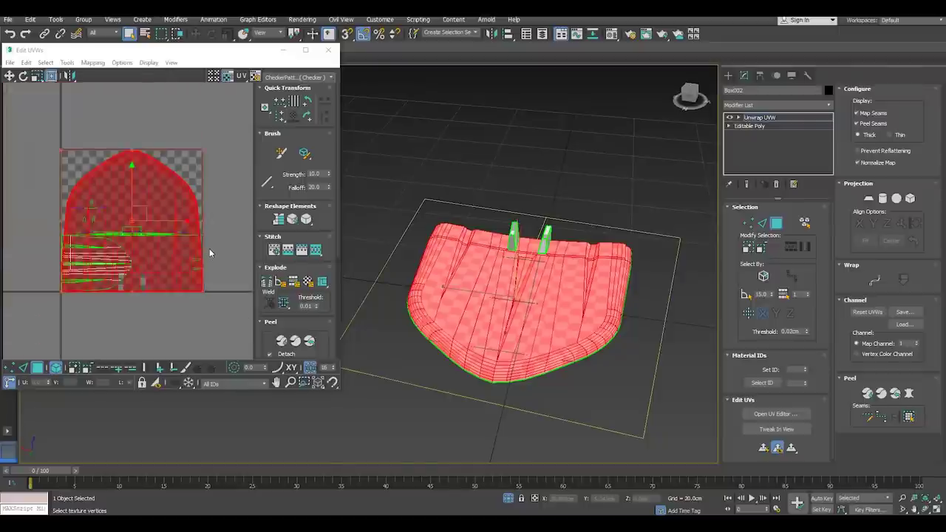
# Relax the UV shell with Tools > Relax and move it right of the checker tile
pyautogui.click(67, 63)
pyautogui.click(96, 230)
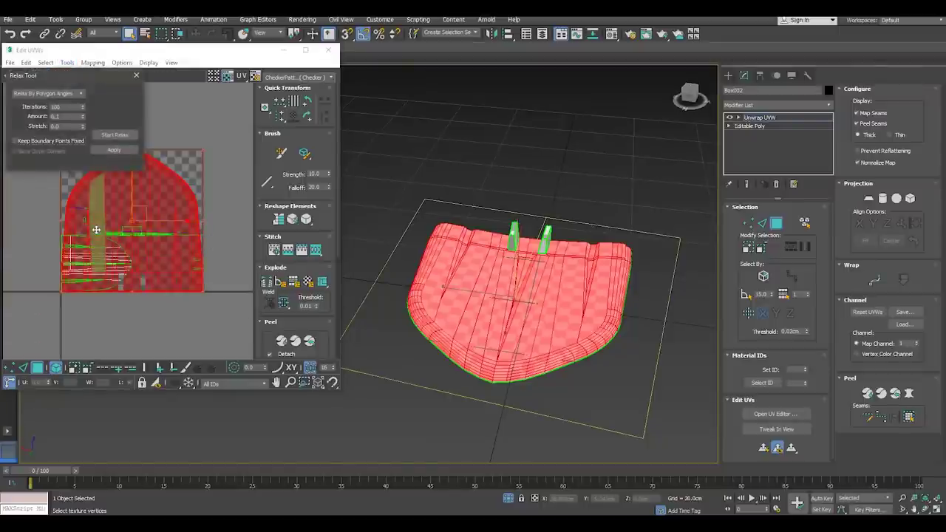
pyautogui.click(111, 136)
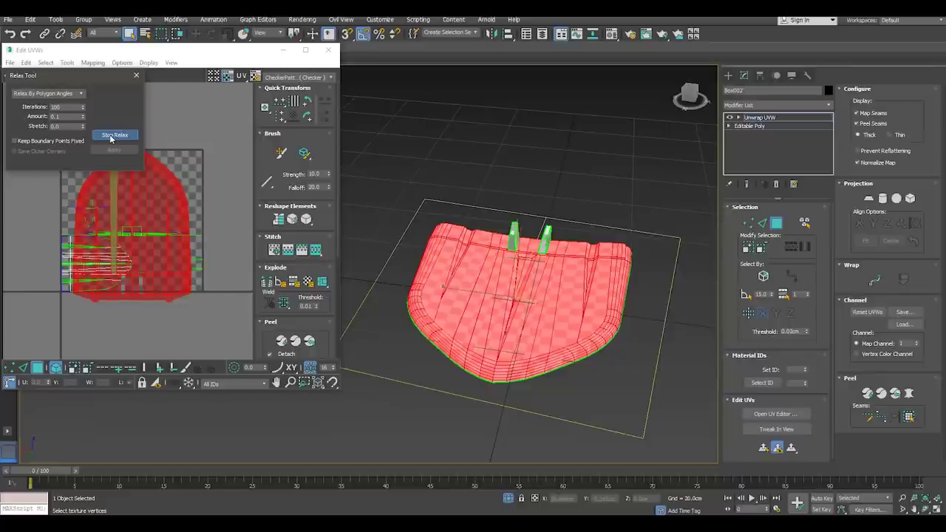
pyautogui.click(111, 136)
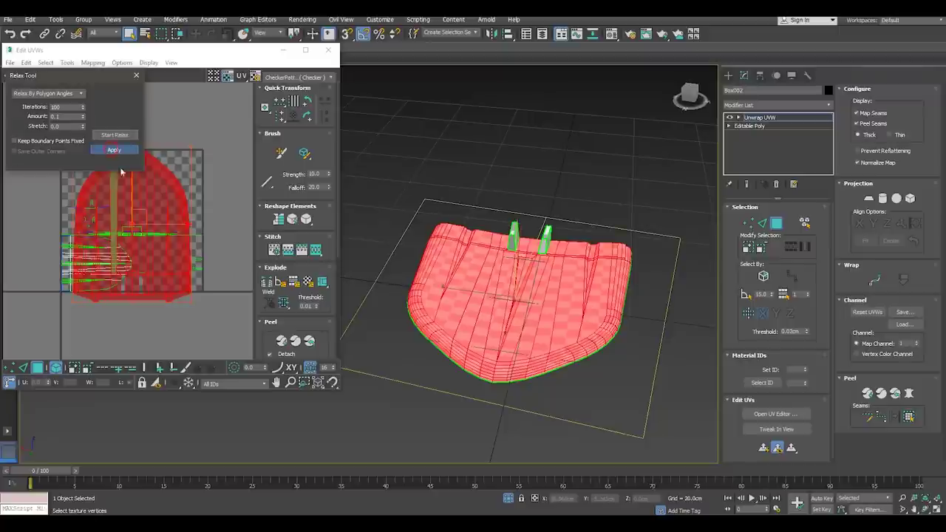
pyautogui.scroll(-3, 158, 246)
pyautogui.moveTo(183, 234); pyautogui.dragTo(267, 235)
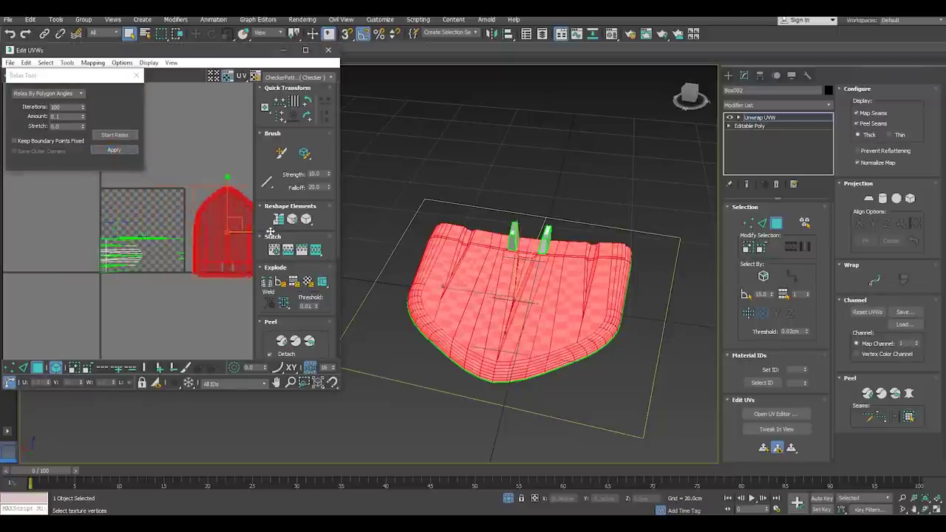
pyautogui.click(207, 307)
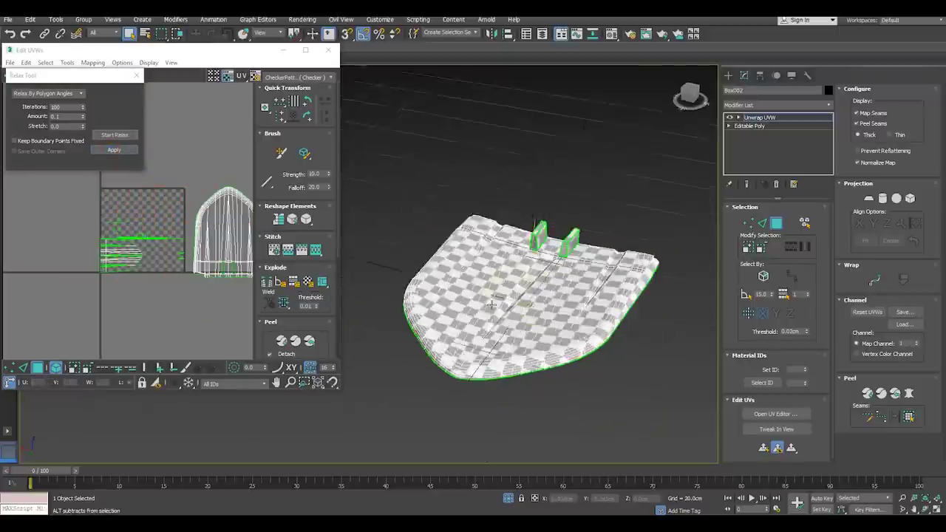
# Select the top-surface faces, including the grey strip and the thin sliver face
pyautogui.keyDown('alt'); pyautogui.moveTo(392, 295); pyautogui.dragTo(373, 331, button='middle'); pyautogui.keyUp('alt')
pyautogui.click(193, 323)
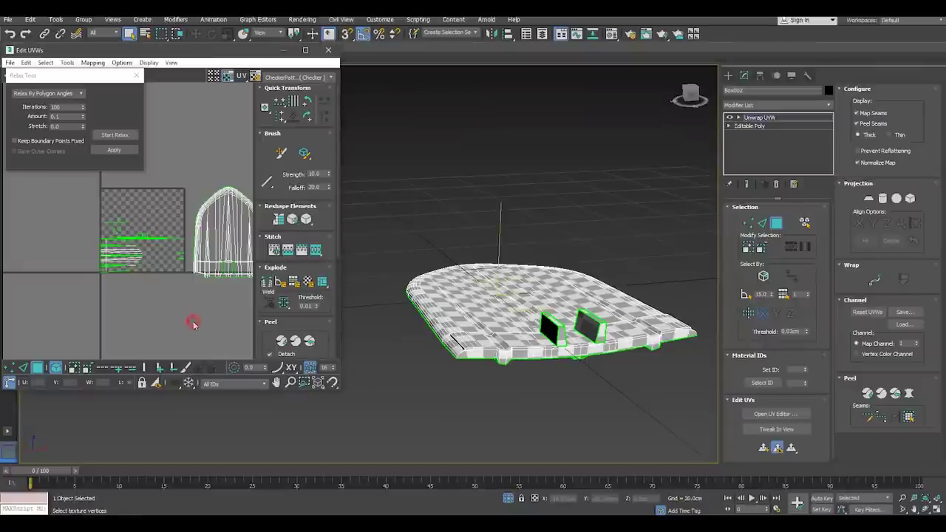
pyautogui.click(124, 260)
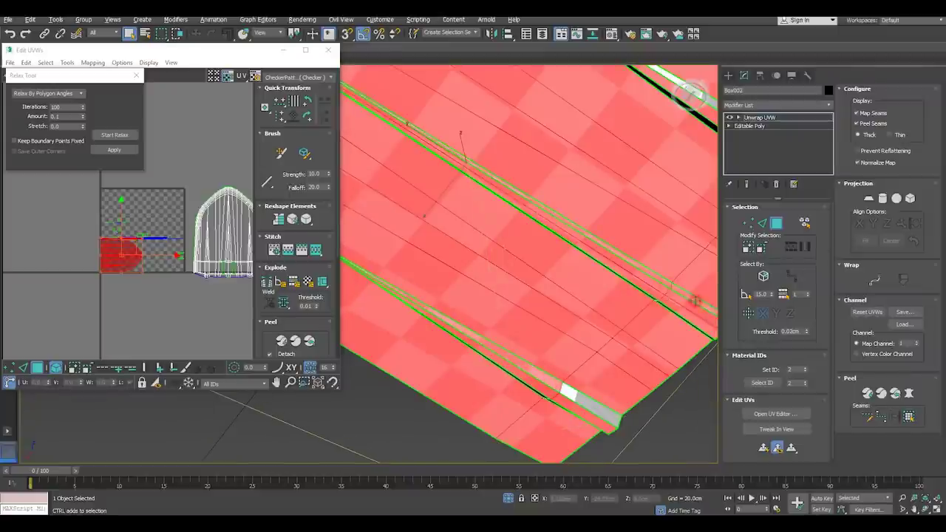
pyautogui.keyDown('ctrl'); pyautogui.click(593, 409); pyautogui.keyUp('ctrl')
pyautogui.keyDown('alt'); pyautogui.moveTo(523, 369); pyautogui.dragTo(617, 283, button='middle'); pyautogui.keyUp('alt')
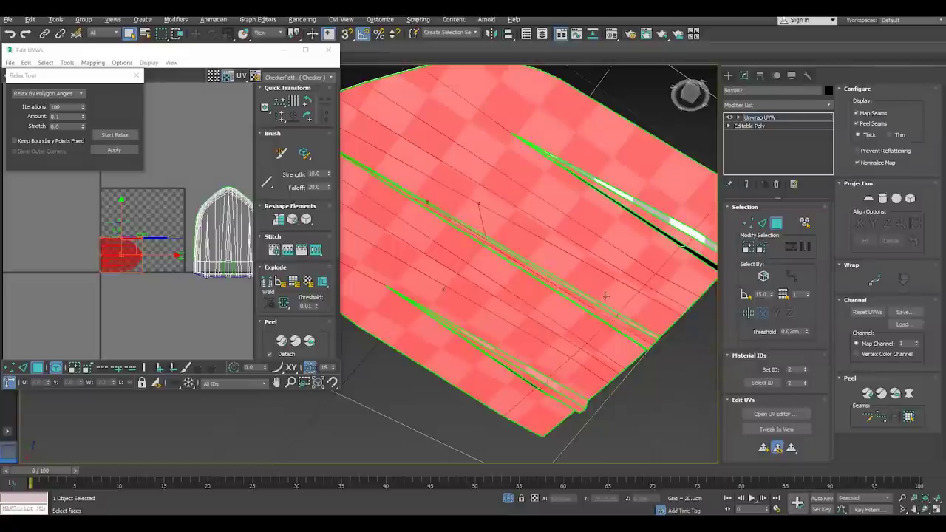
pyautogui.keyDown('alt'); pyautogui.moveTo(697, 237); pyautogui.dragTo(650, 268, button='middle'); pyautogui.keyUp('alt')
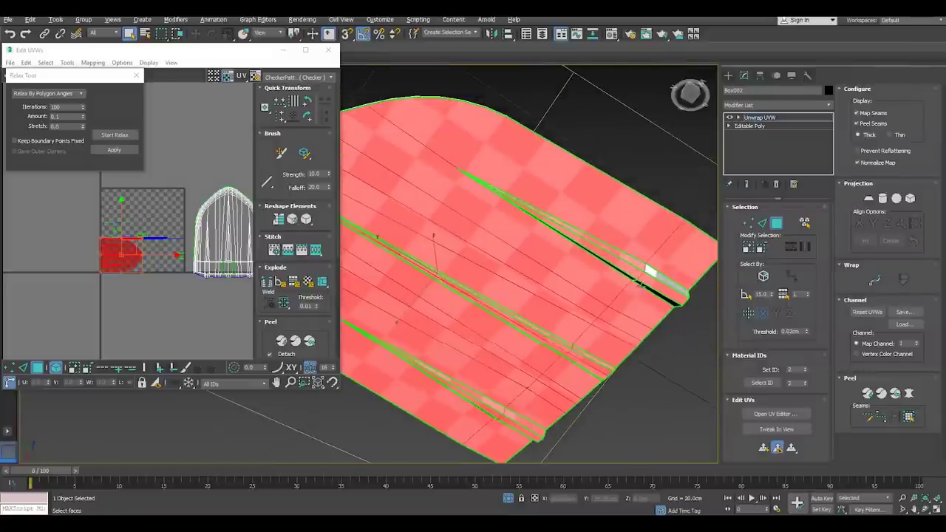
pyautogui.keyDown('ctrl'); pyautogui.click(650, 291); pyautogui.keyUp('ctrl')
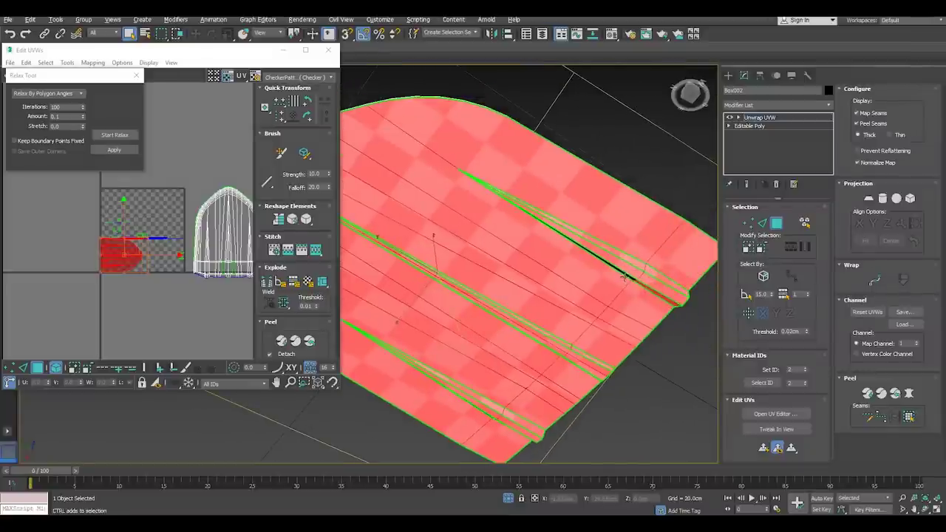
pyautogui.moveTo(627, 275)
pyautogui.keyDown('alt'); pyautogui.mouseDown(button='middle')
pyautogui.moveTo(640, 263)
pyautogui.moveTo(585, 281)
pyautogui.moveTo(661, 321)
pyautogui.mouseUp(button='middle'); pyautogui.keyUp('alt')
pyautogui.scroll(3, 384, 292)
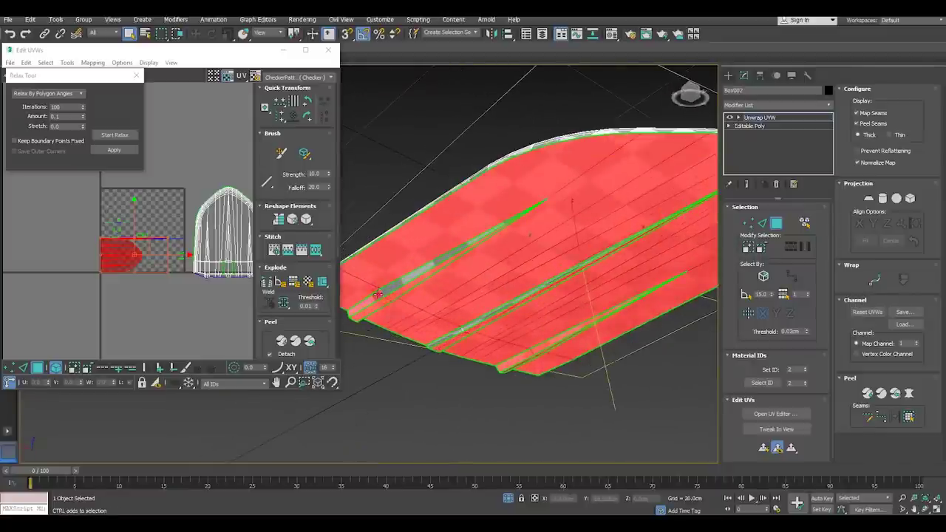
pyautogui.keyDown('ctrl'); pyautogui.click(479, 323); pyautogui.keyUp('ctrl')
pyautogui.moveTo(581, 311)
pyautogui.keyDown('alt'); pyautogui.mouseDown(button='middle')
pyautogui.moveTo(396, 356)
pyautogui.moveTo(418, 251)
pyautogui.mouseUp(button='middle'); pyautogui.keyUp('alt')
# Planar-map the selection aligned to Z, trying and then undoing a vertical flip
pyautogui.click(868, 199)
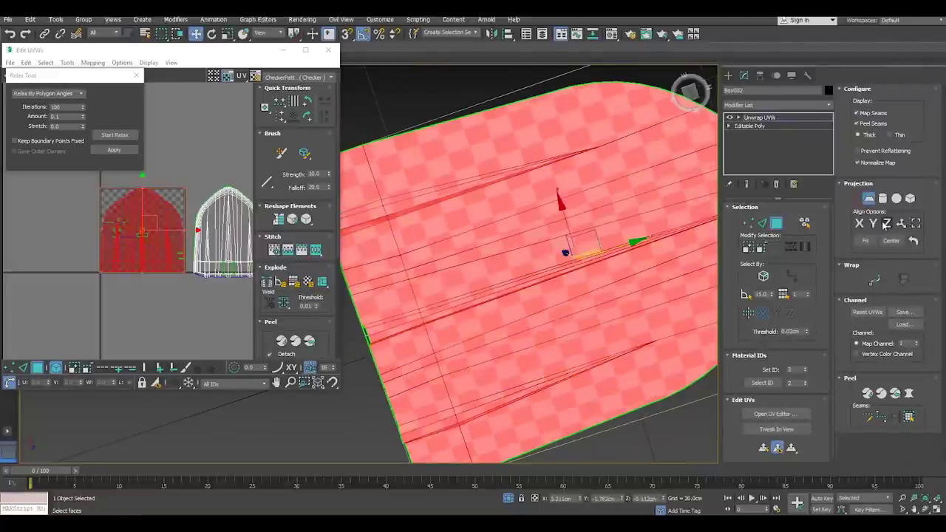
pyautogui.click(886, 226)
pyautogui.scroll(-3, 509, 258)
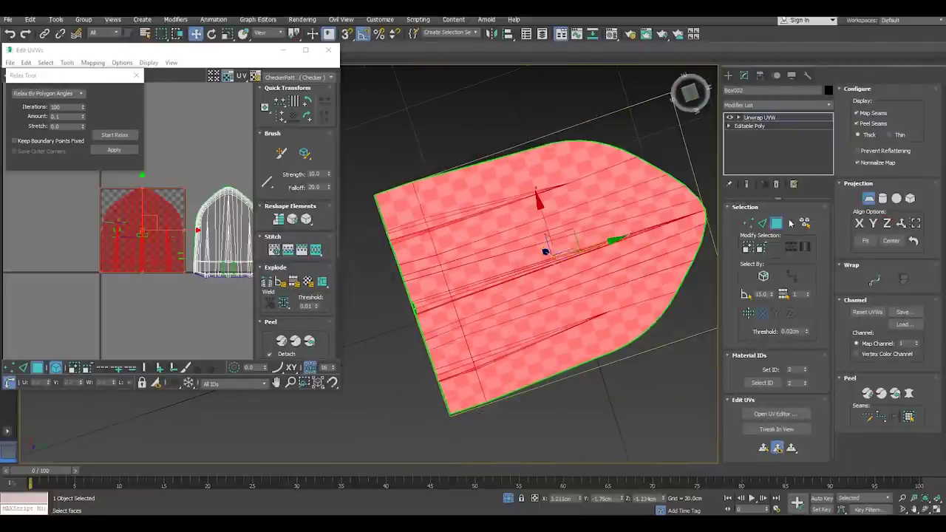
pyautogui.click(868, 198)
pyautogui.rightClick(146, 206)
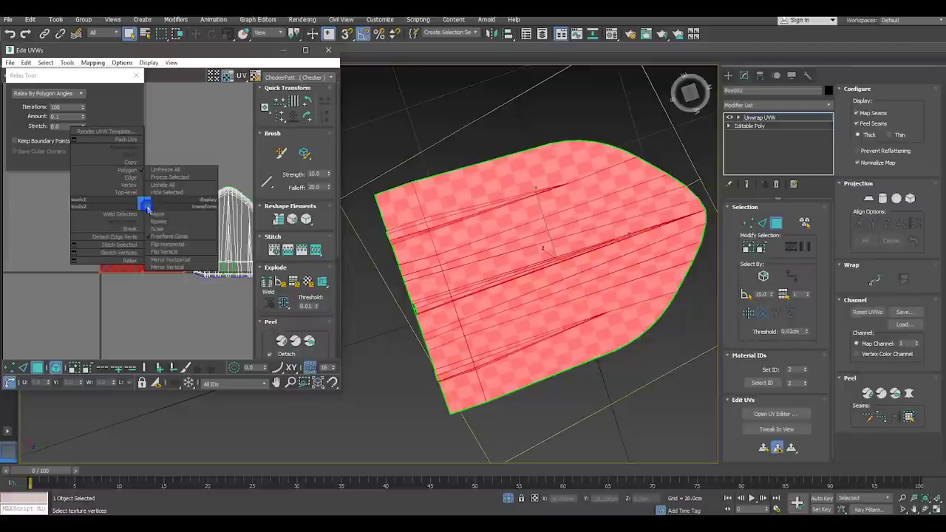
pyautogui.click(176, 252)
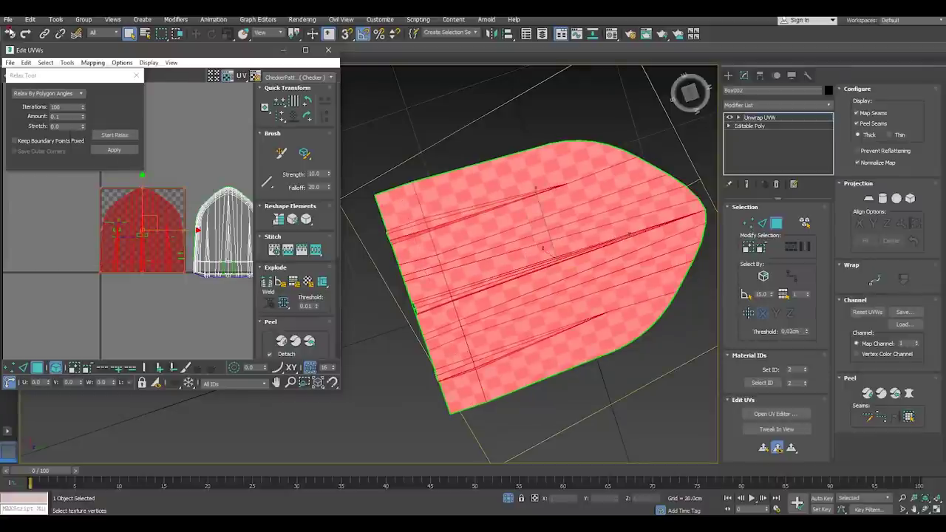
pyautogui.click(12, 35)
# Relax the UV shell, apply the result, and move it down to the lower tile
pyautogui.click(108, 135)
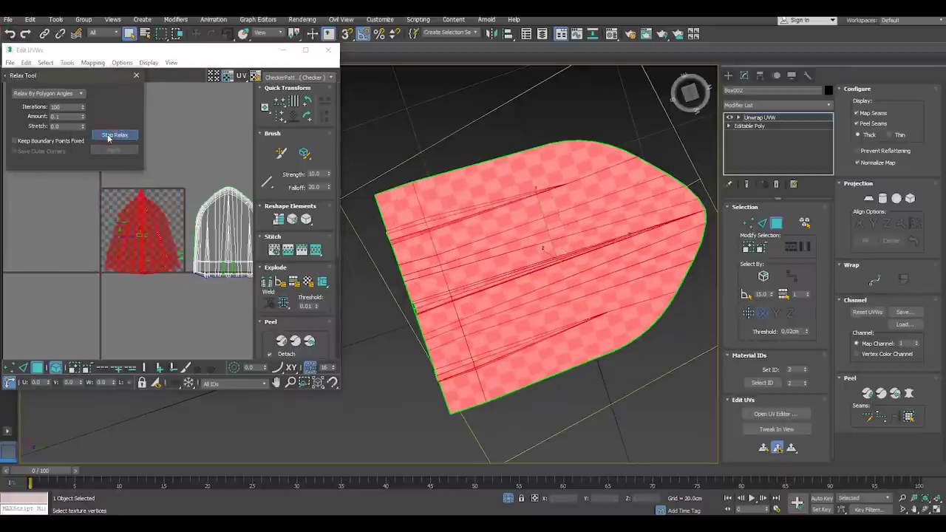
pyautogui.click(109, 135)
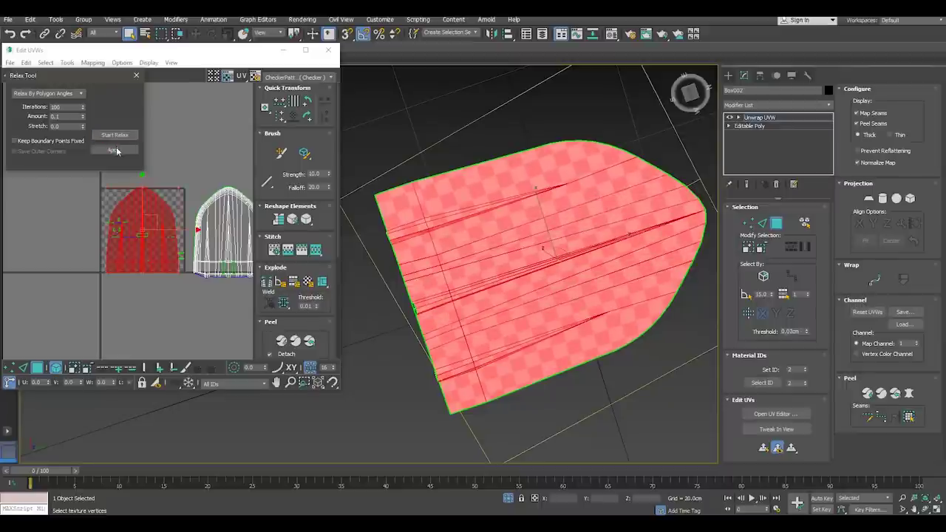
pyautogui.click(114, 150)
pyautogui.moveTo(141, 181); pyautogui.dragTo(152, 305)
pyautogui.click(689, 92)
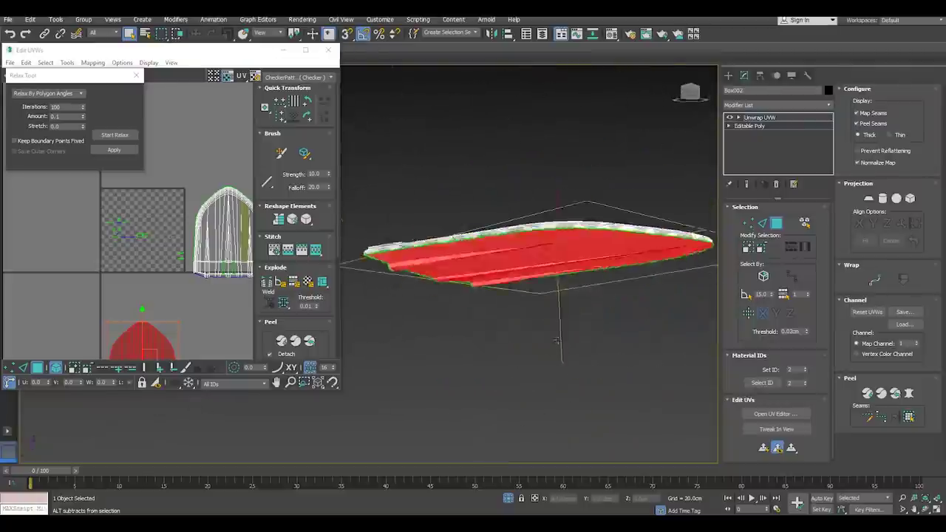
# Select the faces of both blocks, then only the small face underneath
pyautogui.scroll(5, 488, 288)
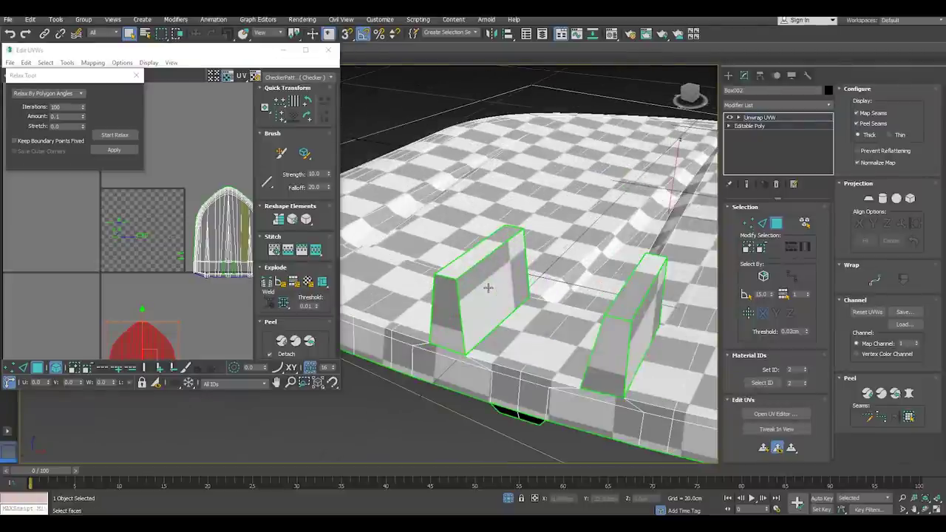
pyautogui.click(487, 289)
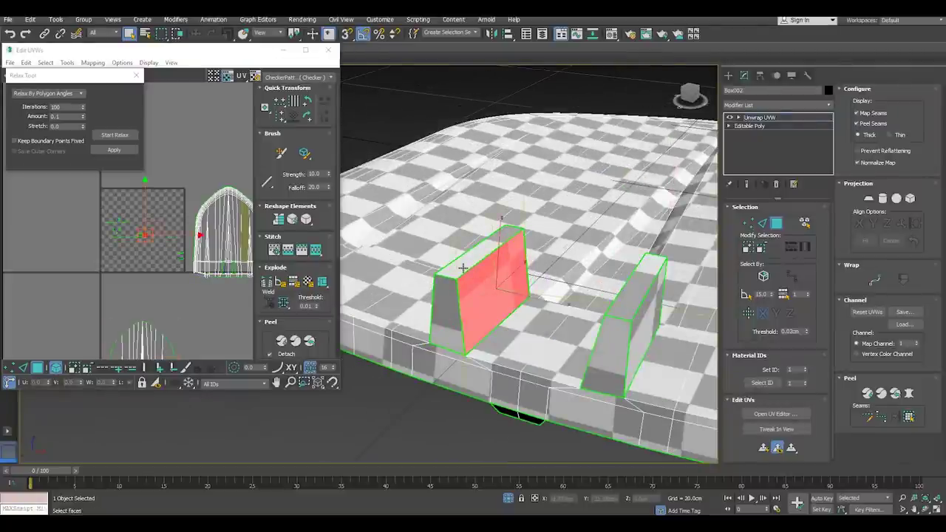
pyautogui.keyDown('alt'); pyautogui.moveTo(468, 286); pyautogui.dragTo(399, 280, button='middle'); pyautogui.keyUp('alt')
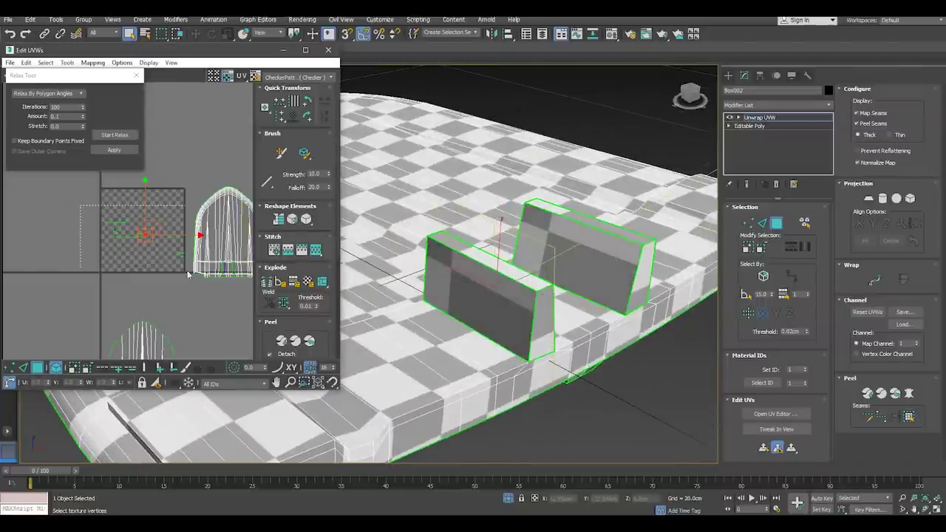
pyautogui.press('3')
pyautogui.scroll(-4, 581, 299)
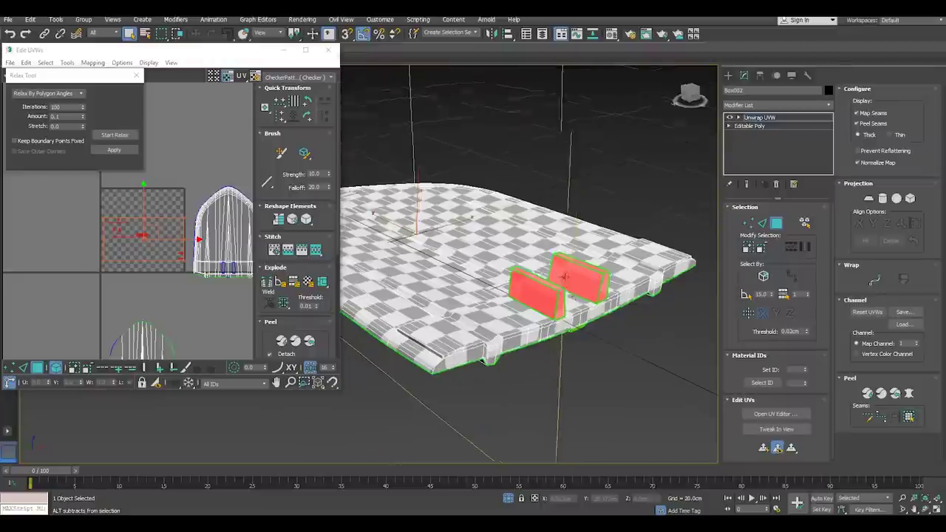
pyautogui.moveTo(581, 299)
pyautogui.keyDown('alt'); pyautogui.mouseDown(button='middle')
pyautogui.moveTo(565, 260)
pyautogui.moveTo(575, 238)
pyautogui.mouseUp(button='middle'); pyautogui.keyUp('alt')
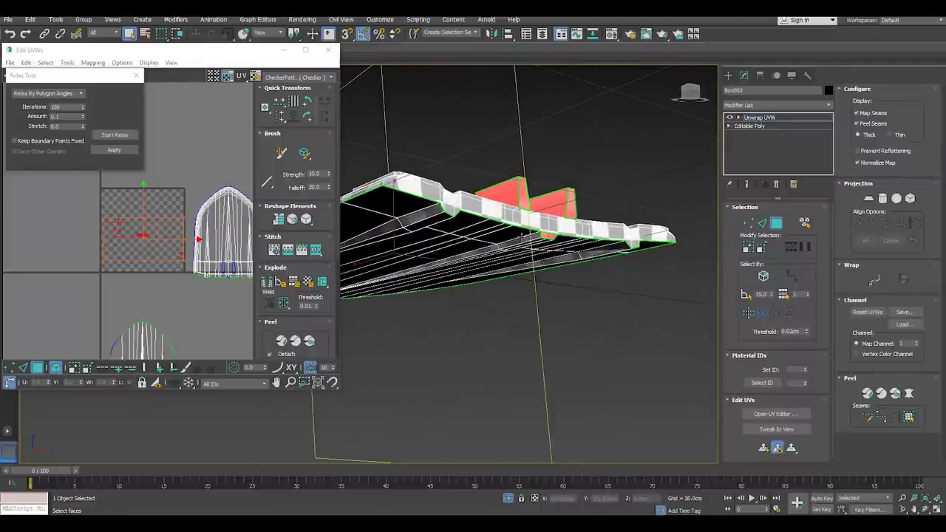
pyautogui.scroll(3, 575, 239)
pyautogui.click(576, 239)
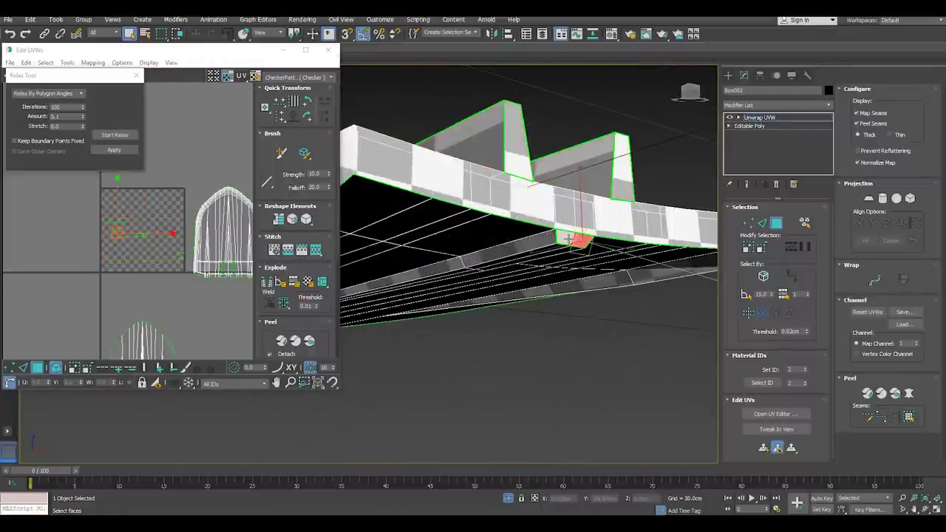
# Select the block wall faces, the centre face, the blade's UV shell and single blade faces
pyautogui.moveTo(185, 287); pyautogui.dragTo(186, 284)
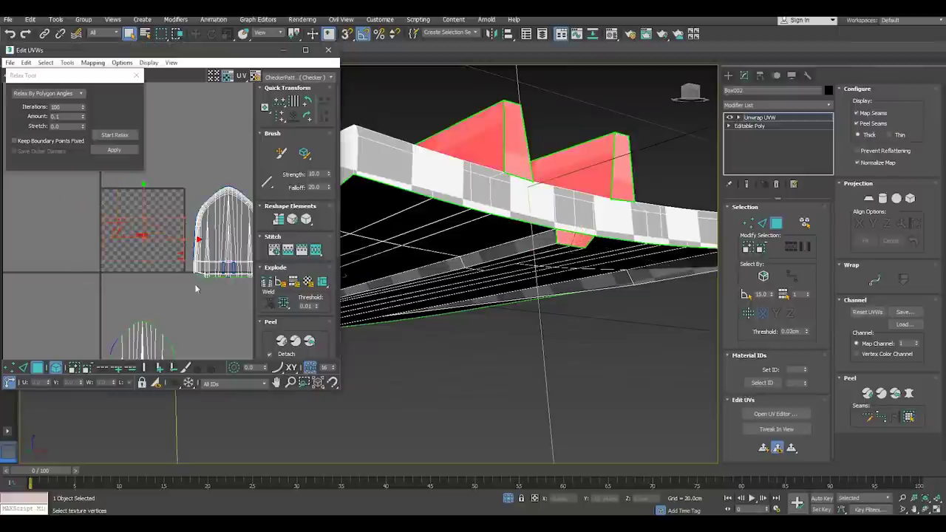
pyautogui.scroll(-3, 529, 252)
pyautogui.moveTo(556, 279)
pyautogui.keyDown('alt'); pyautogui.mouseDown(button='middle')
pyautogui.moveTo(345, 260)
pyautogui.moveTo(307, 330)
pyautogui.moveTo(325, 244)
pyautogui.mouseUp(button='middle'); pyautogui.keyUp('alt')
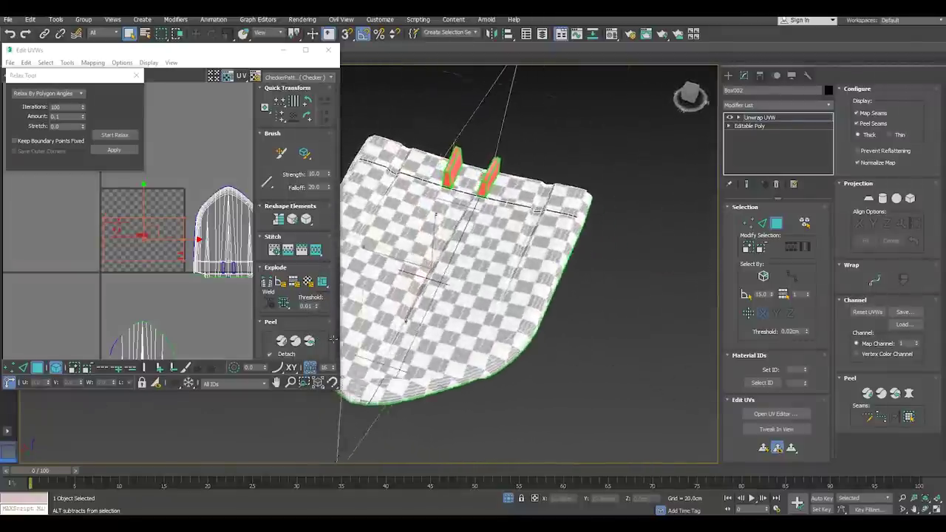
pyautogui.moveTo(538, 296)
pyautogui.keyDown('alt'); pyautogui.mouseDown(button='middle')
pyautogui.moveTo(540, 264)
pyautogui.moveTo(528, 263)
pyautogui.mouseUp(button='middle'); pyautogui.keyUp('alt')
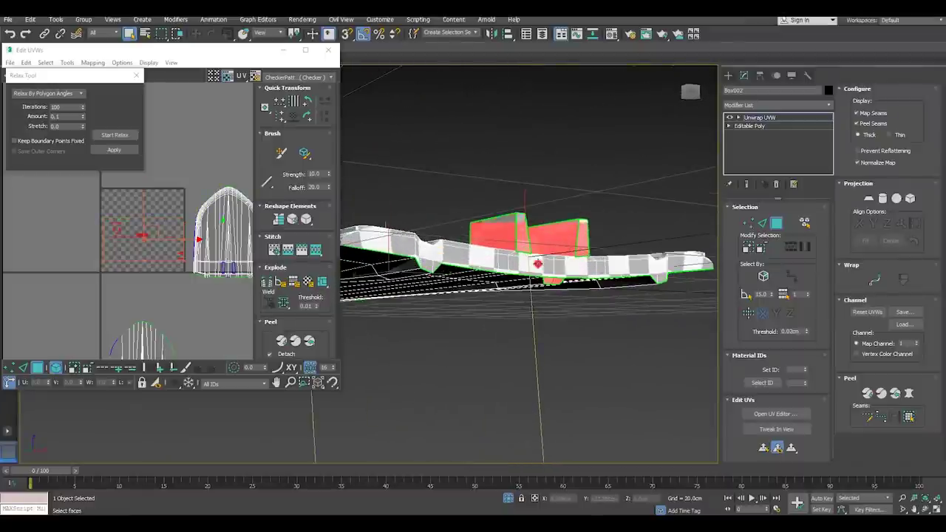
pyautogui.click(526, 263)
pyautogui.click(214, 258)
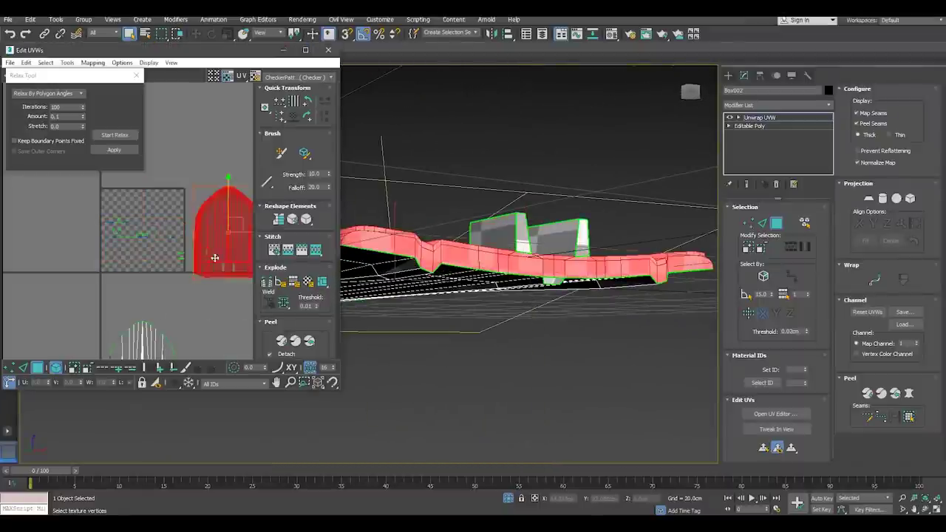
pyautogui.click(550, 285)
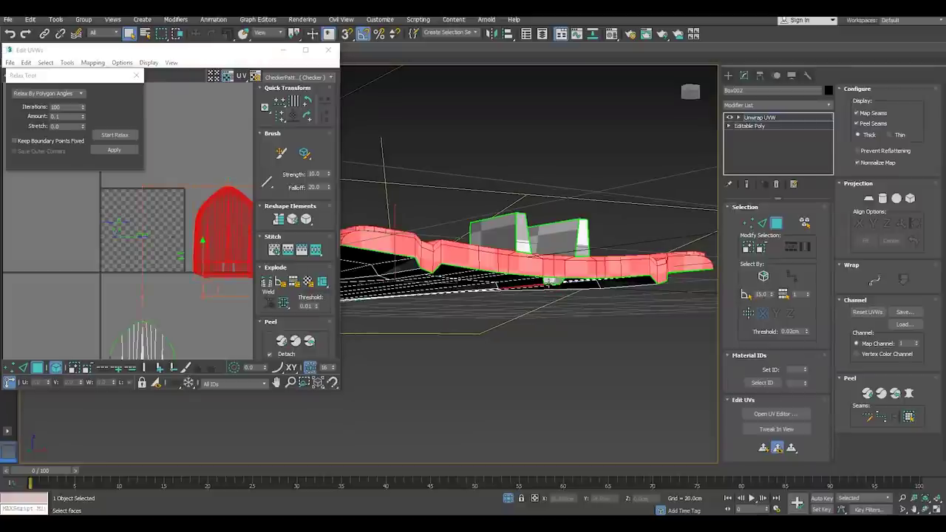
pyautogui.click(548, 282)
pyautogui.keyDown('alt'); pyautogui.moveTo(551, 282); pyautogui.dragTo(547, 279, button='middle'); pyautogui.keyUp('alt')
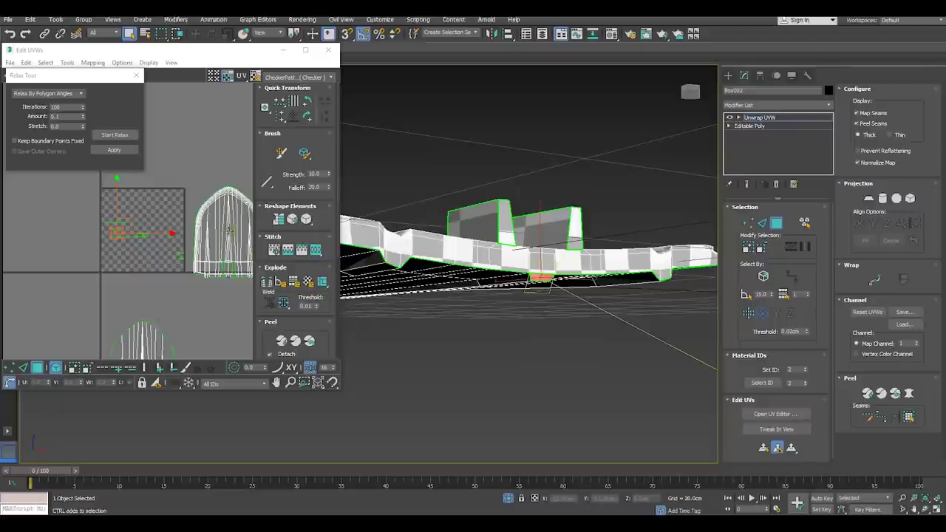
# Select all faces, give them a Planar projection, and relax the UVs
pyautogui.hotkey('ctrl', 'a')
pyautogui.click(868, 198)
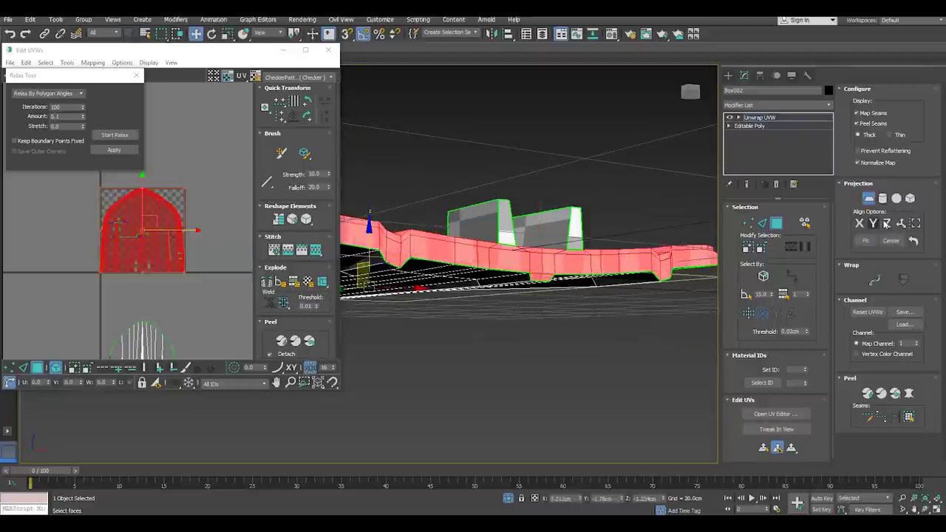
pyautogui.click(869, 198)
pyautogui.click(114, 134)
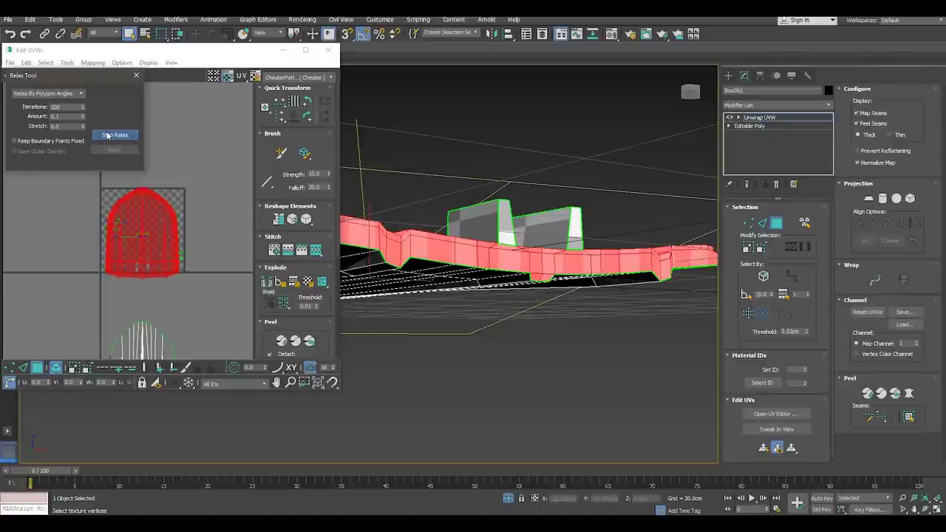
pyautogui.click(108, 134)
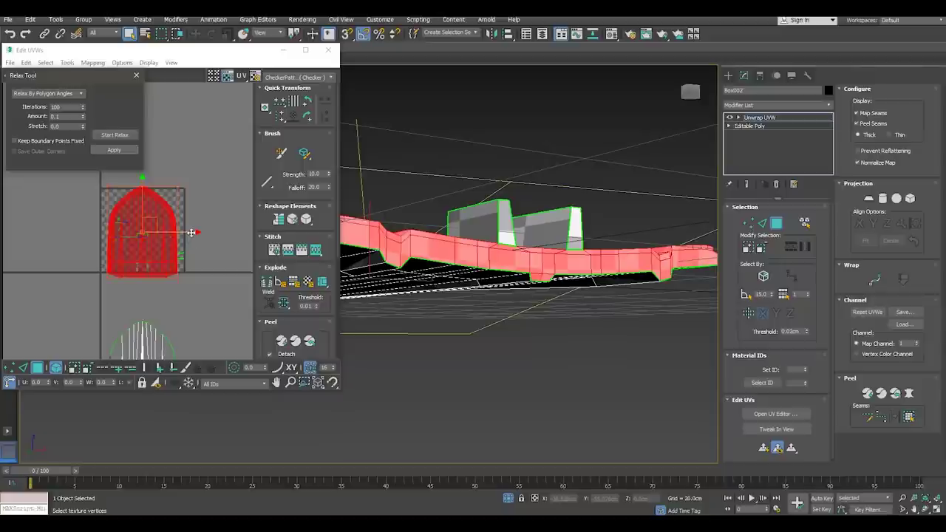
# Marquee-select the lower UV shell in the UV editor
pyautogui.moveTo(191, 232); pyautogui.dragTo(95, 232, button='middle')
pyautogui.scroll(-2, 95, 232)
pyautogui.moveTo(42, 198); pyautogui.dragTo(235, 356)
pyautogui.moveTo(535, 292)
pyautogui.keyDown('alt'); pyautogui.mouseDown(button='middle')
pyautogui.moveTo(556, 337)
pyautogui.moveTo(540, 333)
pyautogui.mouseUp(button='middle'); pyautogui.keyUp('alt')
# Zoom and pan onto the red UV shell to inspect it, then deselect and close the Relax Tool
pyautogui.scroll(-1, 294, 309)
pyautogui.scroll(-2, 294, 309)
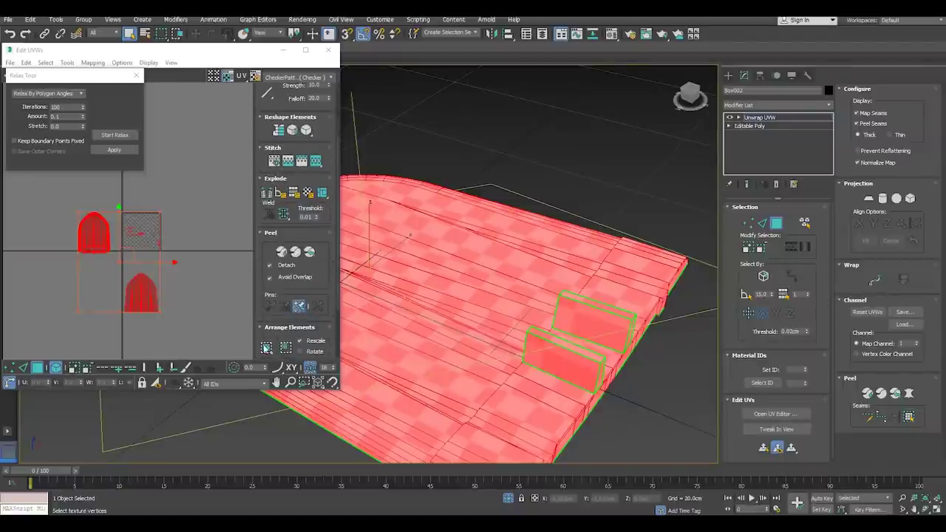
pyautogui.scroll(3, 151, 242)
pyautogui.scroll(3, 150, 242)
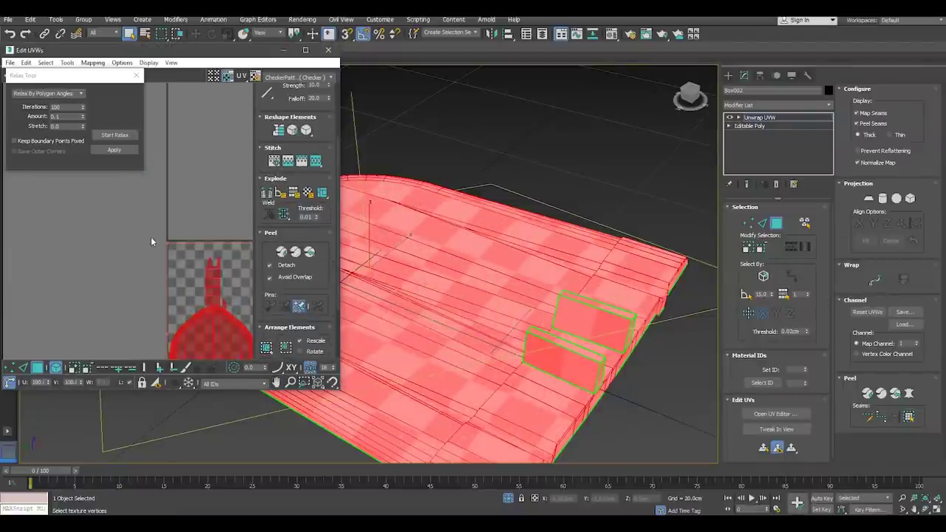
pyautogui.scroll(2, 169, 261)
pyautogui.scroll(2, 155, 230)
pyautogui.moveTo(156, 230); pyautogui.dragTo(189, 275, button='middle')
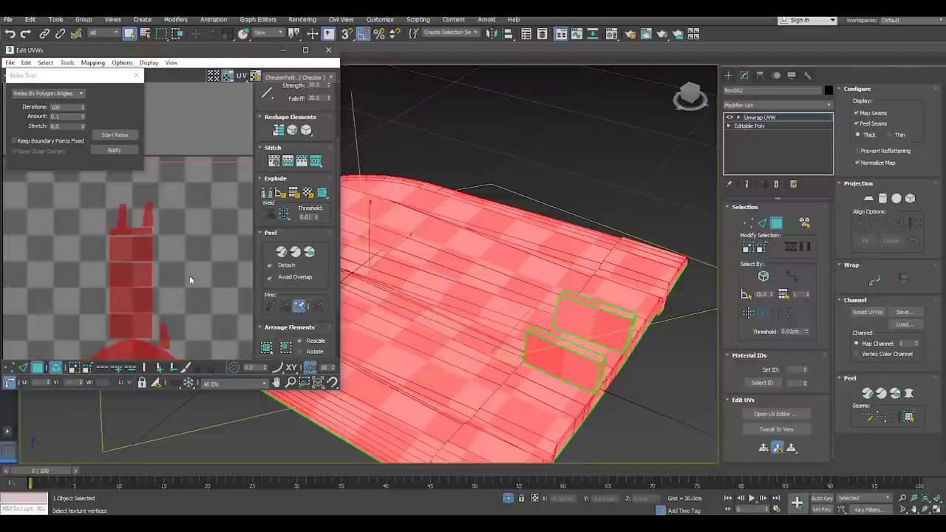
pyautogui.scroll(-2, 189, 279)
pyautogui.scroll(-2, 108, 229)
pyautogui.click(181, 319)
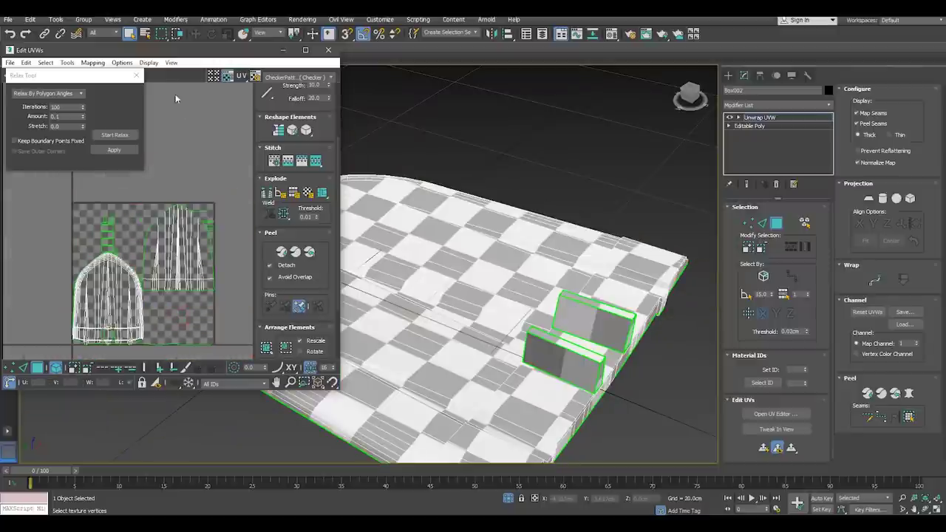
pyautogui.click(136, 76)
# Close the UV editor and collapse the blade's Unwrap UVW into its Editable Poly
pyautogui.click(329, 50)
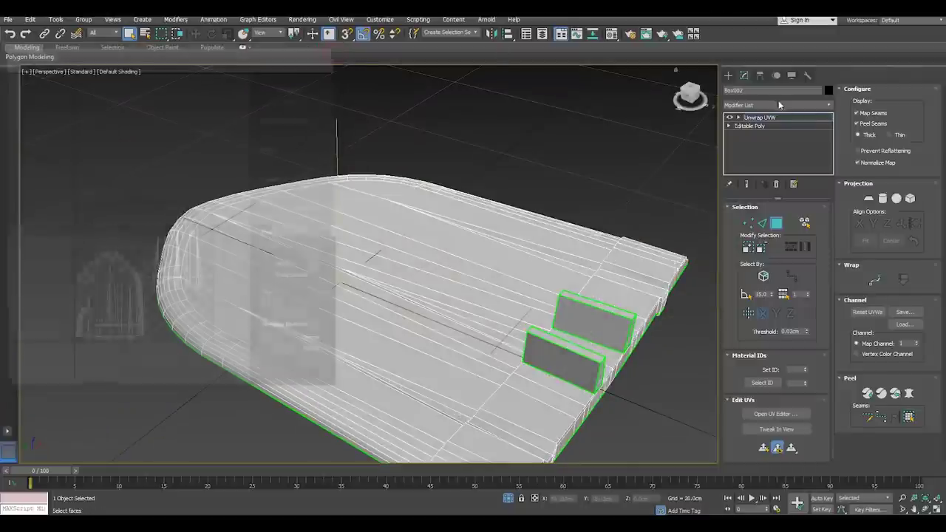
pyautogui.click(755, 118)
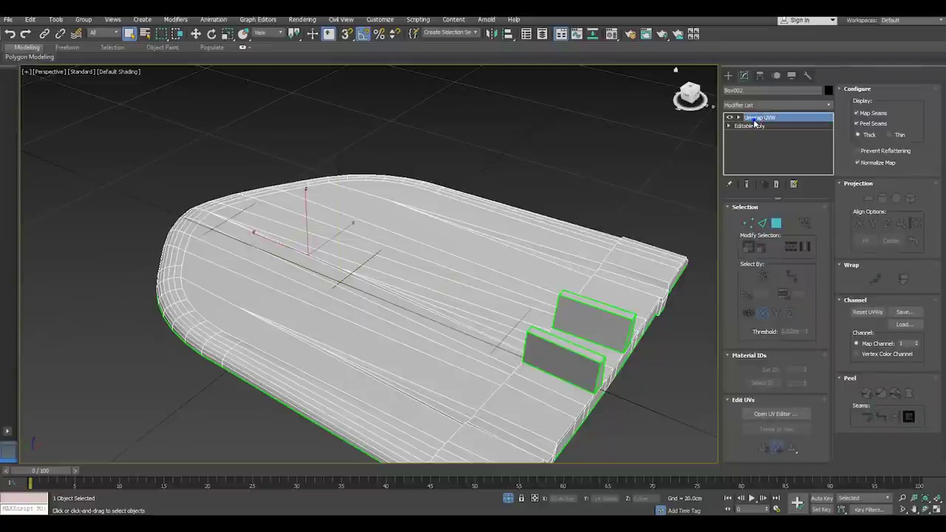
pyautogui.rightClick(755, 118)
pyautogui.click(779, 218)
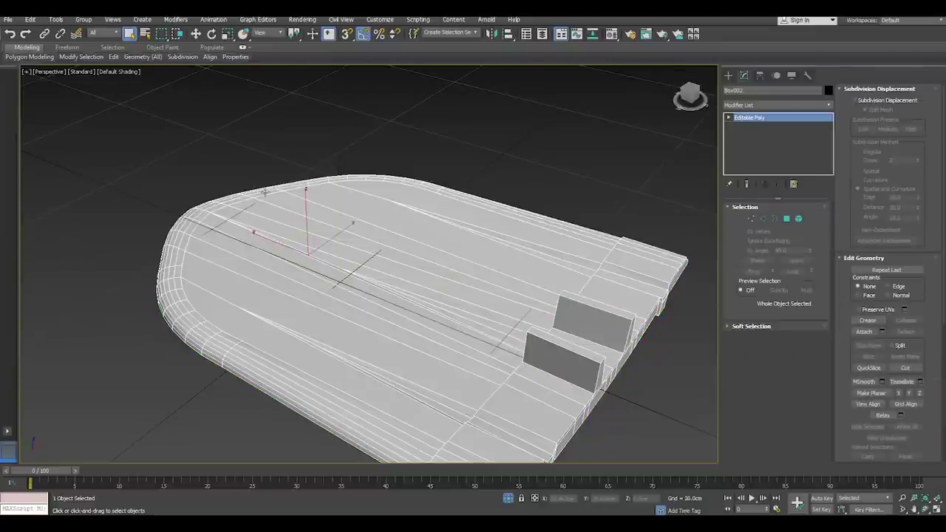
pyautogui.scroll(-3, 265, 191)
pyautogui.keyDown('alt'); pyautogui.moveTo(368, 238); pyautogui.dragTo(296, 178, button='middle'); pyautogui.keyUp('alt')
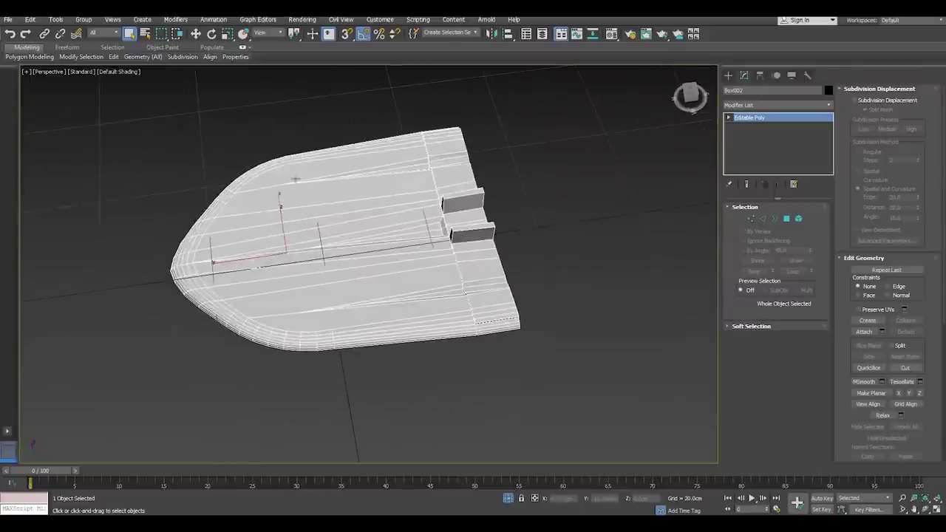
# Select the shovel handle, Cylinder002, and isolate it in the viewport
pyautogui.click(196, 34)
pyautogui.click(596, 207)
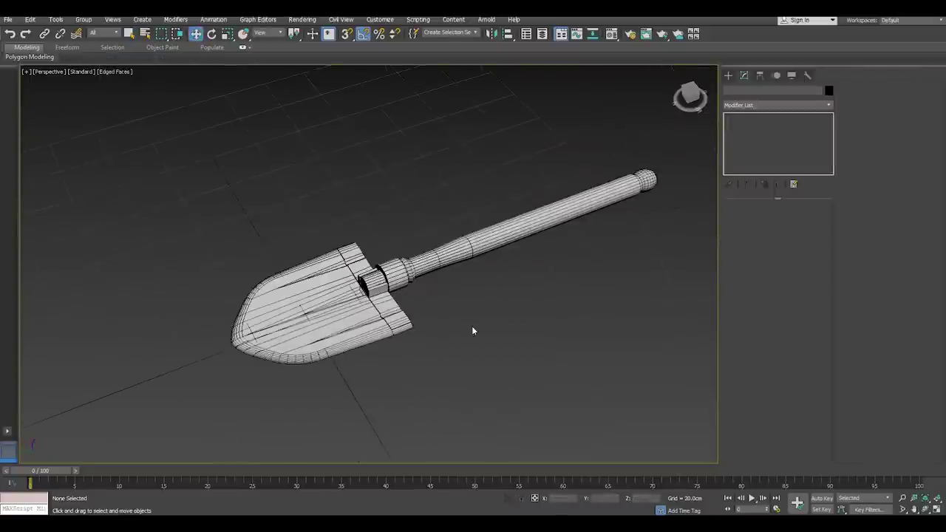
pyautogui.click(416, 272)
pyautogui.click(510, 498)
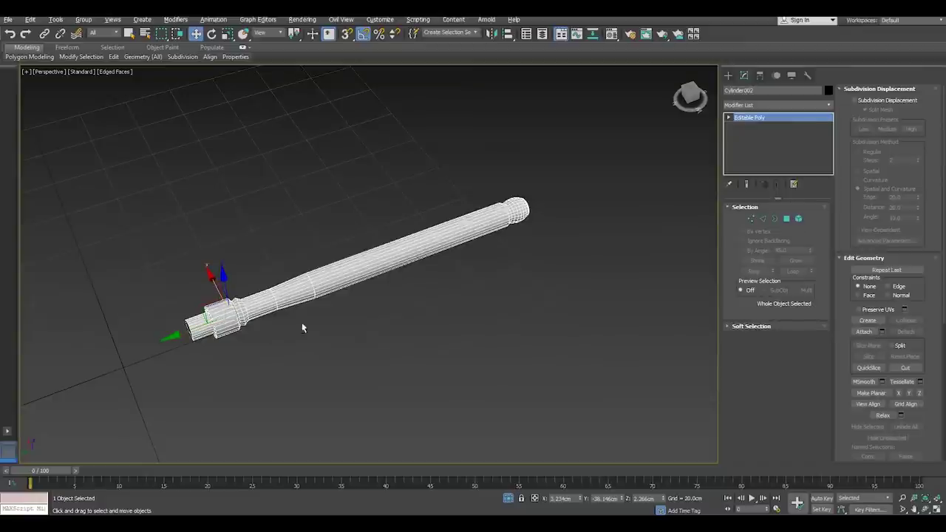
pyautogui.keyDown('alt'); pyautogui.moveTo(301, 328); pyautogui.dragTo(347, 303, button='middle'); pyautogui.keyUp('alt')
pyautogui.scroll(3, 354, 296)
pyautogui.scroll(3, 353, 297)
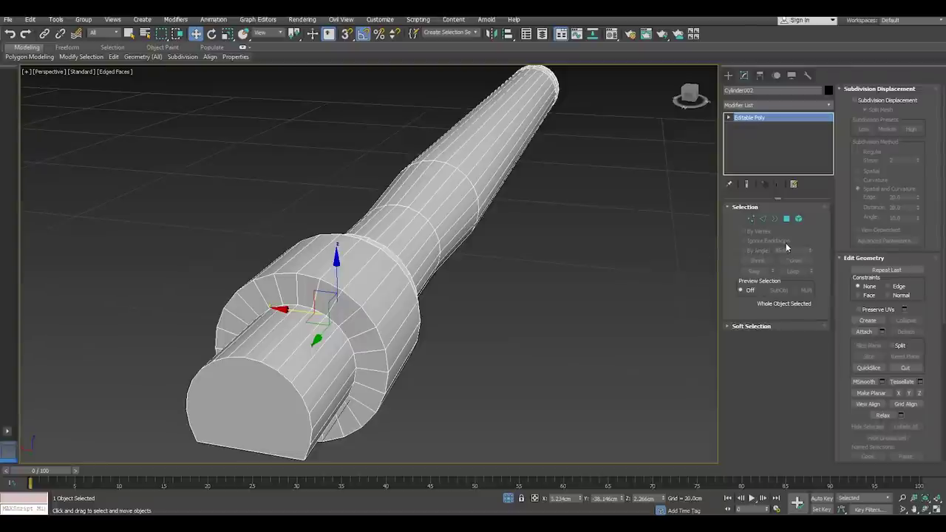
# In Edge mode, select four lengthwise edge loops along the handle
pyautogui.click(767, 220)
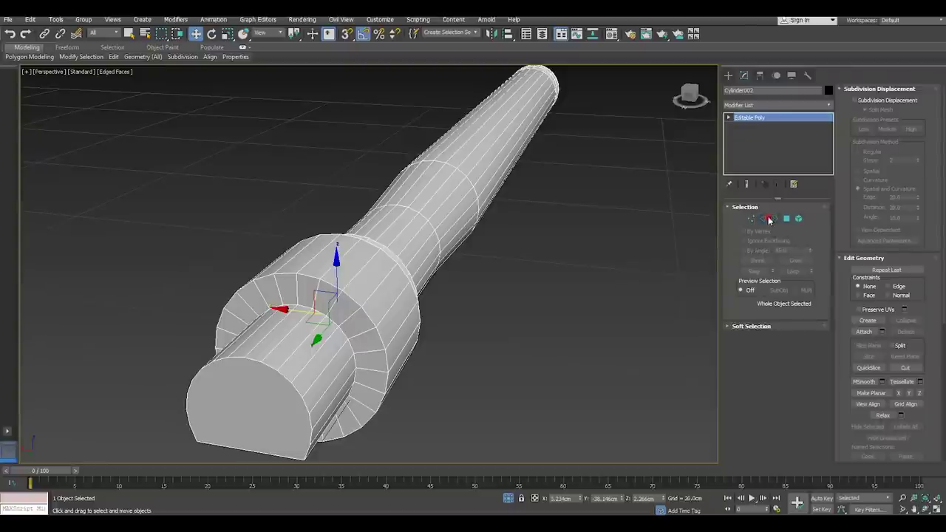
pyautogui.doubleClick(319, 377)
pyautogui.keyDown('ctrl'); pyautogui.doubleClick(287, 361); pyautogui.keyUp('ctrl')
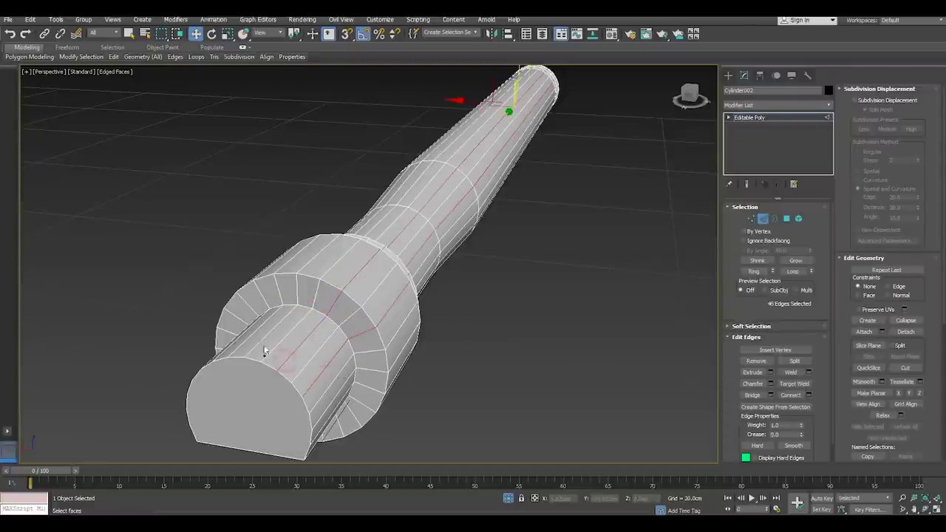
pyautogui.keyDown('ctrl'); pyautogui.doubleClick(259, 345); pyautogui.keyUp('ctrl')
pyautogui.keyDown('alt'); pyautogui.moveTo(290, 356); pyautogui.dragTo(524, 321, button='middle'); pyautogui.keyUp('alt')
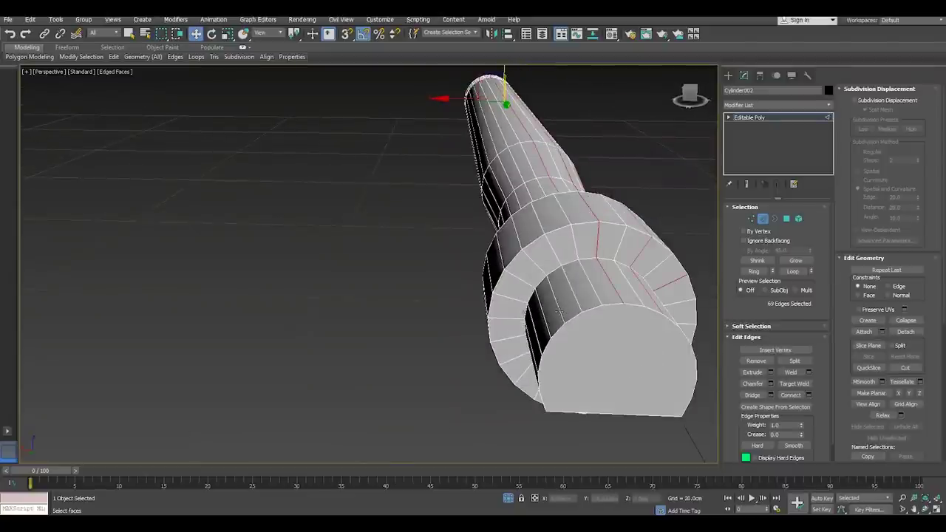
pyautogui.keyDown('ctrl'); pyautogui.doubleClick(559, 312); pyautogui.keyUp('ctrl')
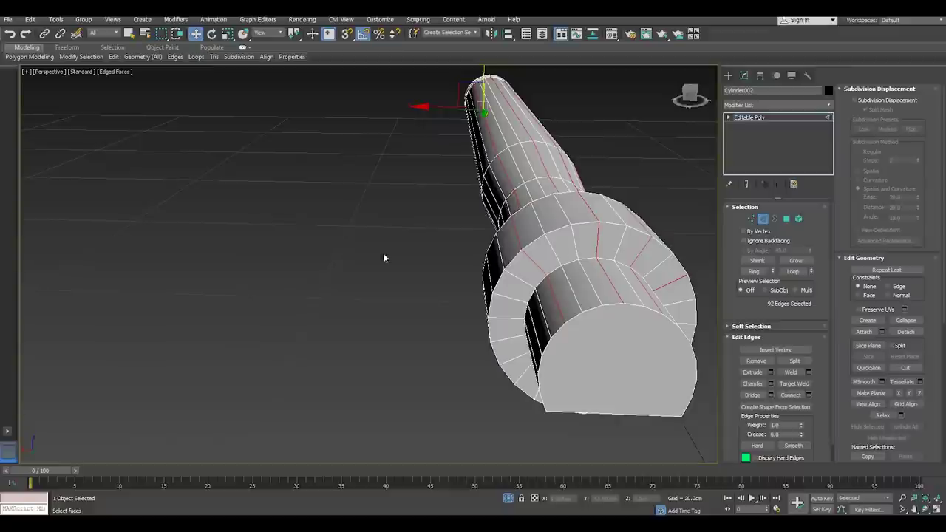
# Undo the stray selection change, restore the edge loops, and return to object level
pyautogui.click(29, 56)
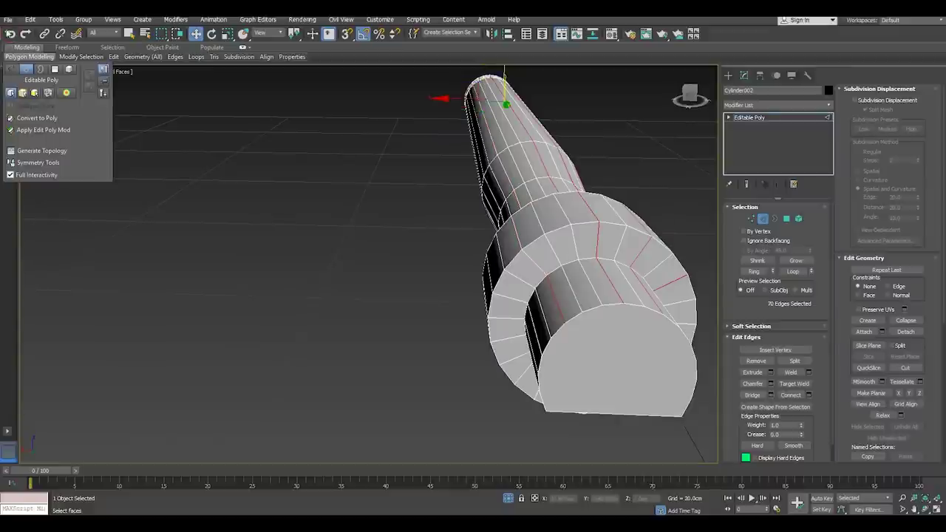
pyautogui.hotkey('ctrl', 'z')
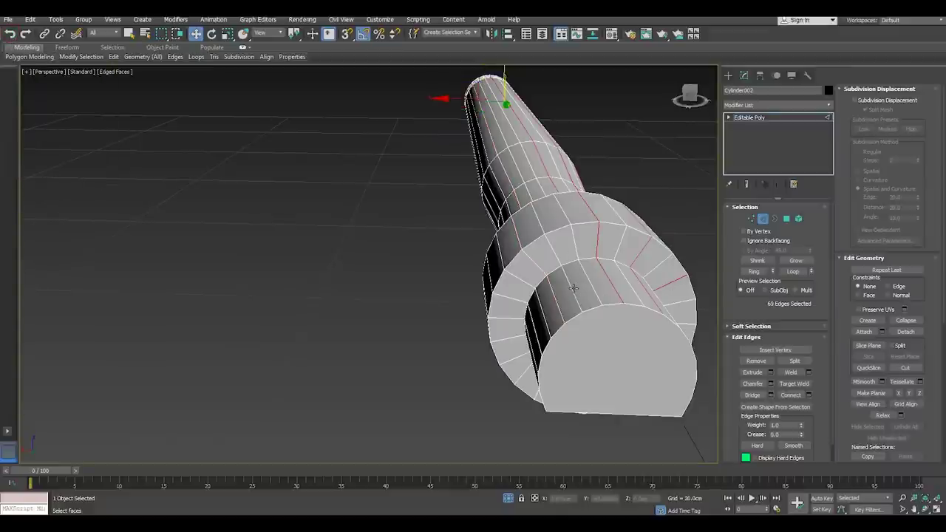
pyautogui.click(572, 288)
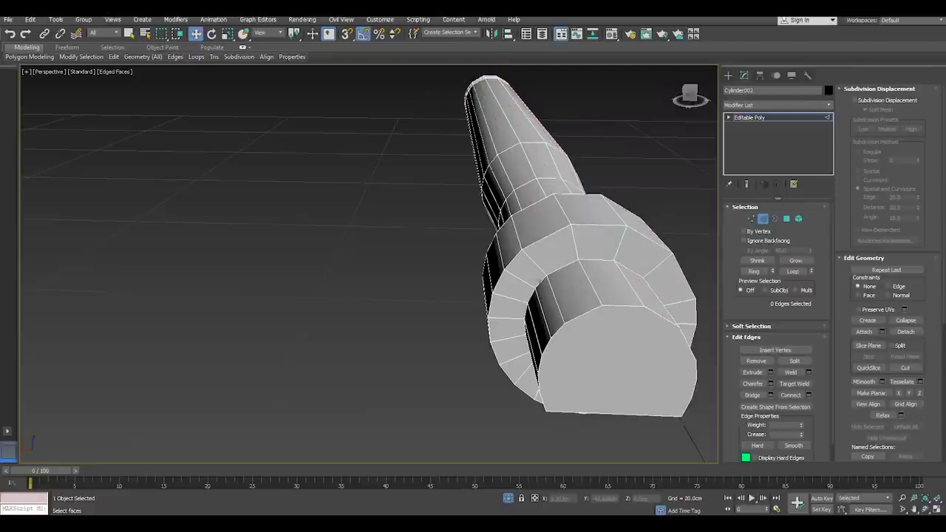
pyautogui.scroll(-2, 537, 279)
pyautogui.keyDown('alt'); pyautogui.moveTo(603, 310); pyautogui.dragTo(573, 312, button='middle'); pyautogui.keyUp('alt')
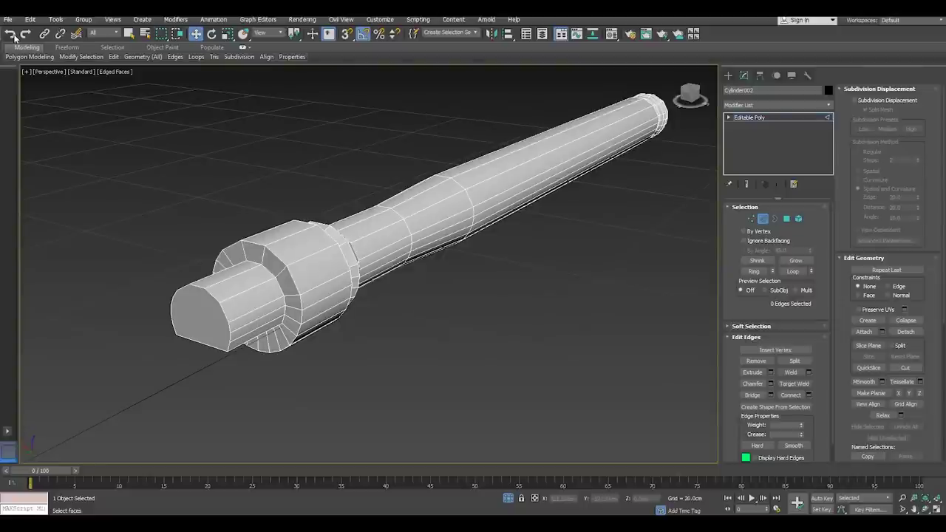
pyautogui.click(10, 35)
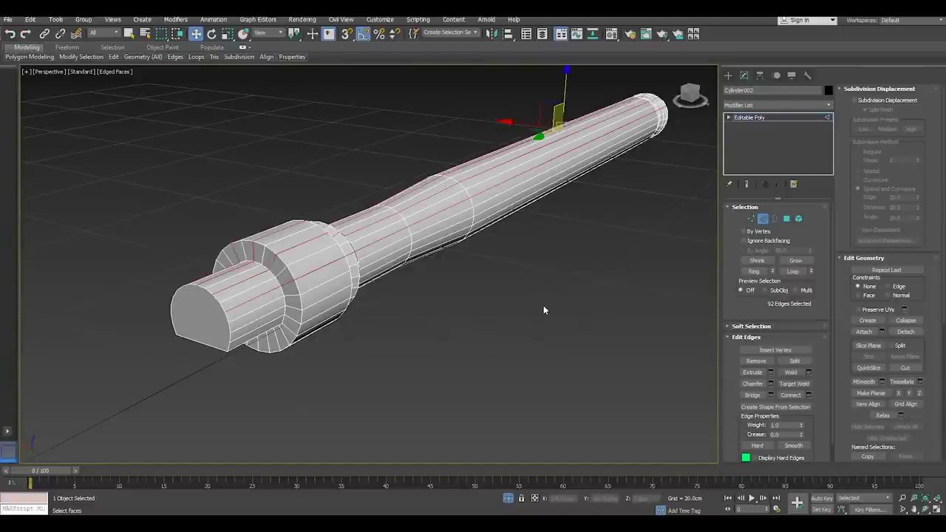
pyautogui.click(754, 118)
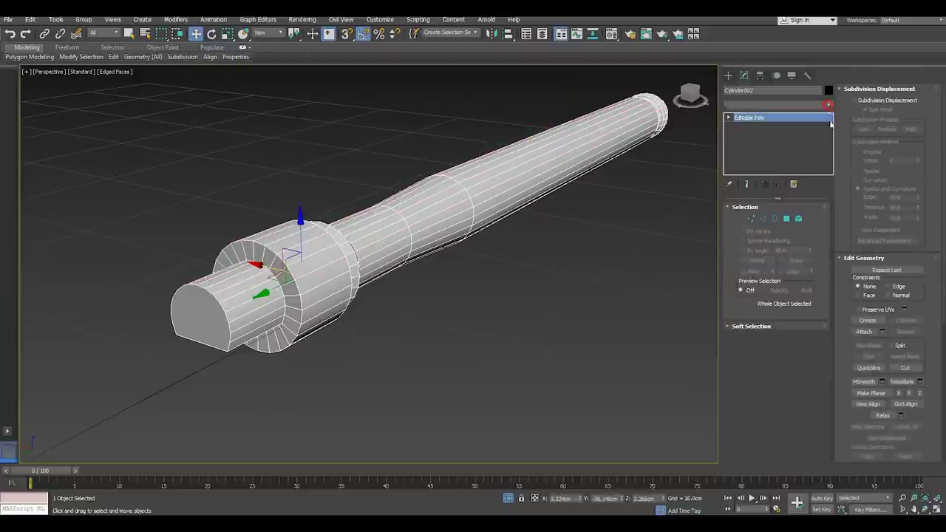
pyautogui.click(827, 105)
# Add Unwrap UVW to the handle, select all its UV faces, and keep the checker background
pyautogui.moveTo(830, 145); pyautogui.dragTo(827, 414)
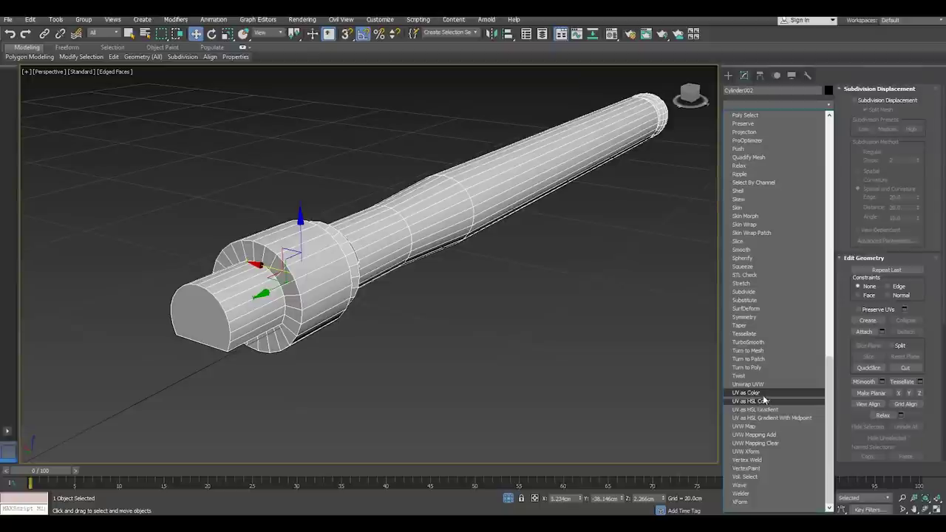
pyautogui.click(748, 384)
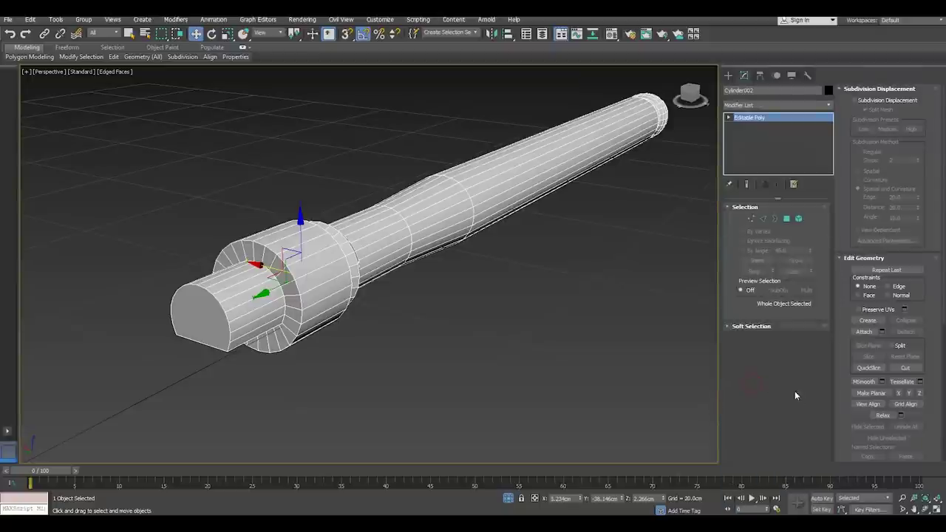
pyautogui.click(775, 413)
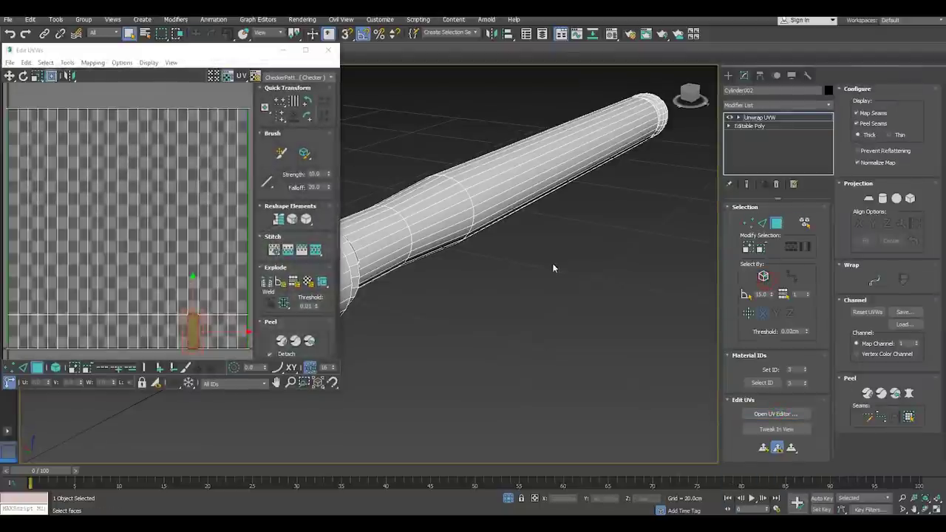
pyautogui.scroll(-3, 596, 323)
pyautogui.scroll(-4, 138, 215)
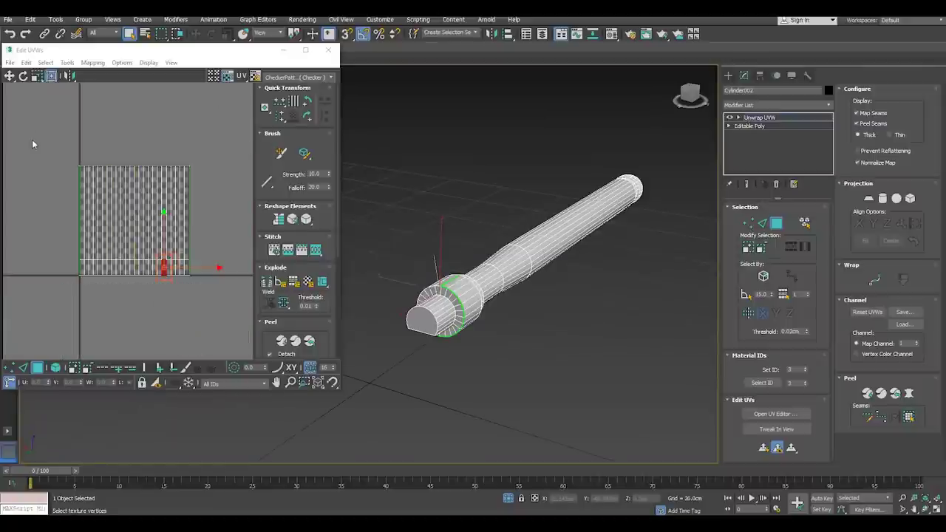
pyautogui.hotkey('ctrl', 'a')
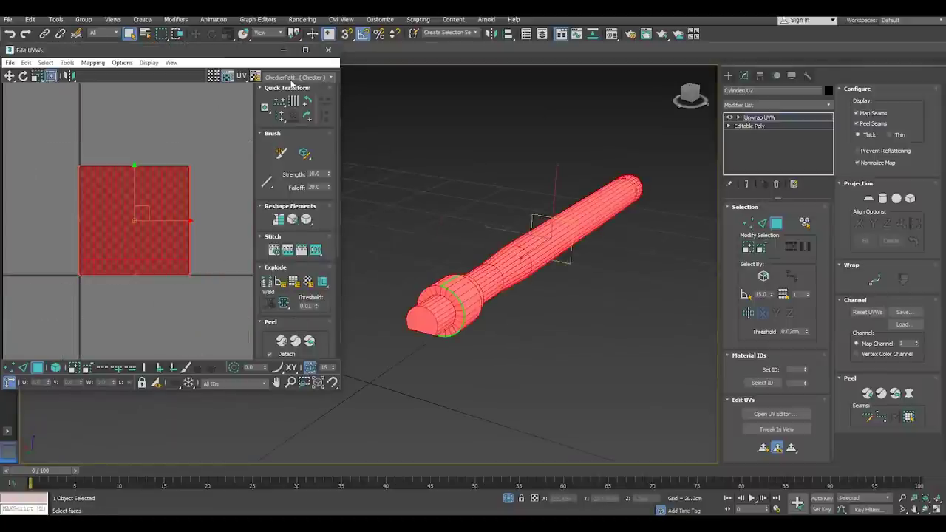
pyautogui.click(296, 77)
pyautogui.click(288, 97)
pyautogui.click(296, 77)
pyautogui.click(288, 87)
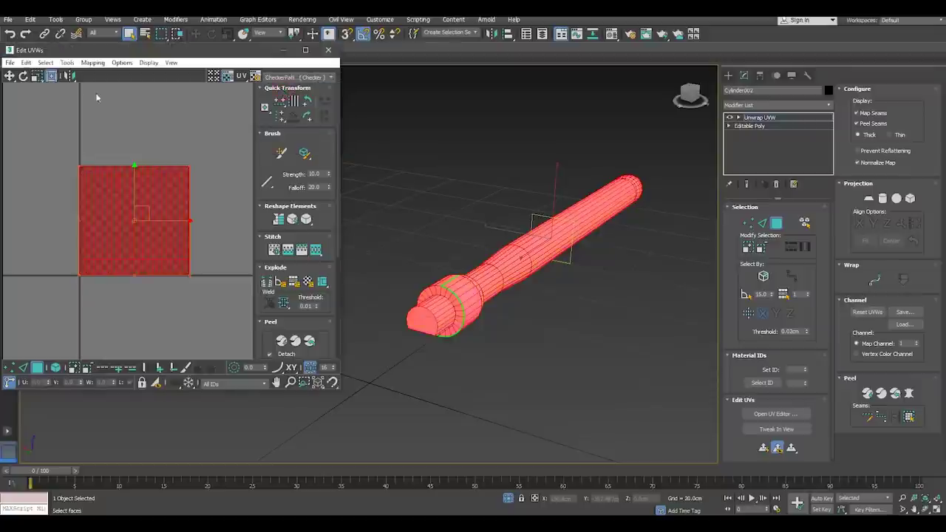
# Apply Normal Mapping with Box Mapping to the handle's UVs
pyautogui.click(89, 63)
pyautogui.click(100, 87)
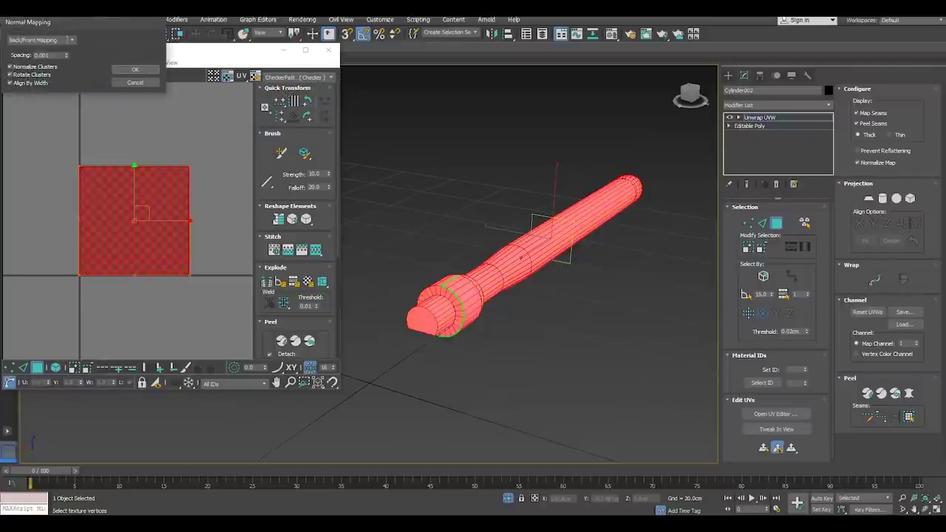
pyautogui.click(71, 40)
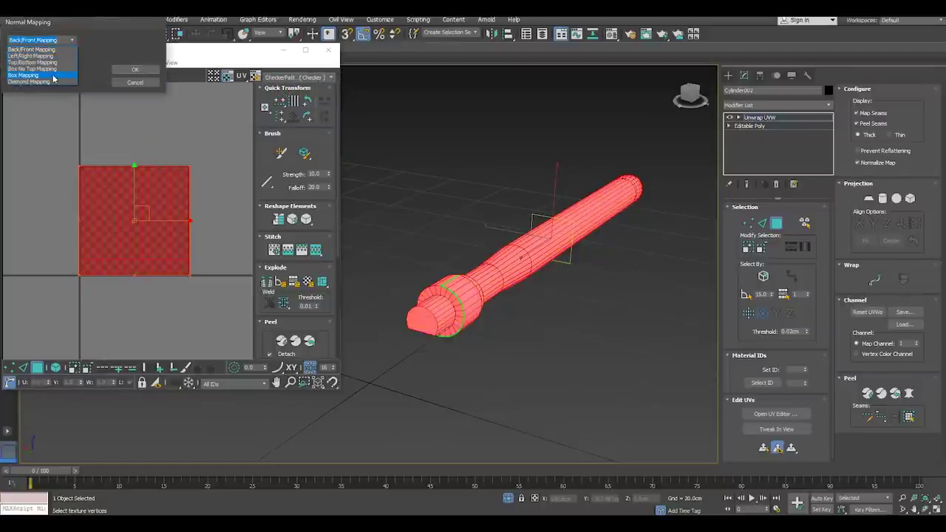
pyautogui.click(54, 75)
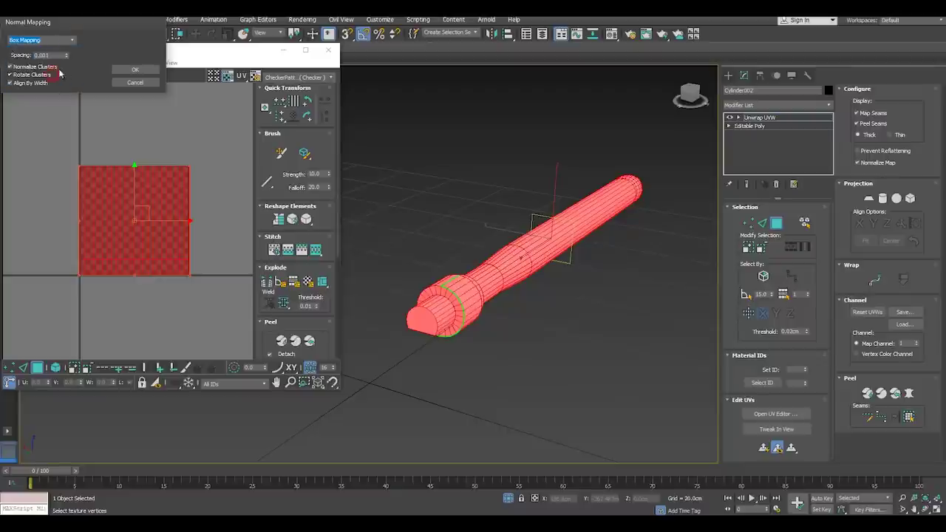
pyautogui.click(135, 68)
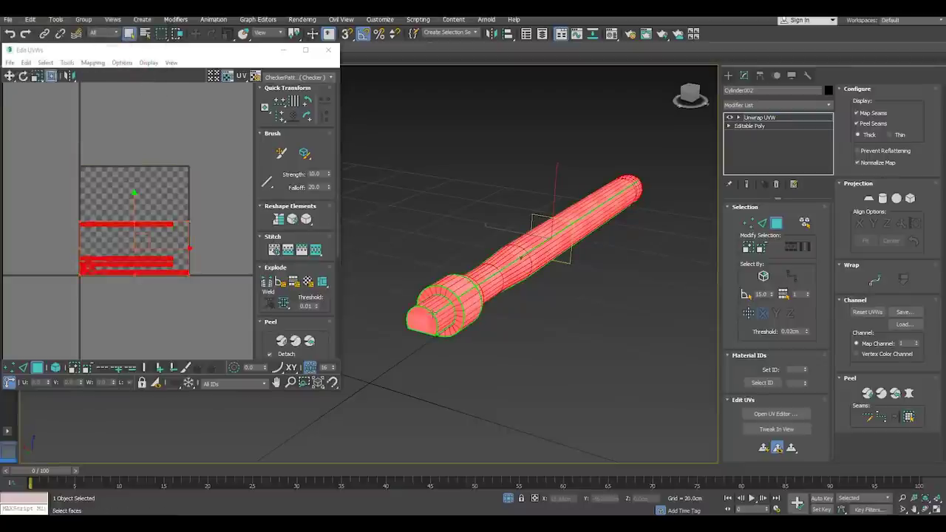
pyautogui.moveTo(427, 312)
pyautogui.keyDown('alt'); pyautogui.mouseDown(button='middle')
pyautogui.moveTo(499, 225)
pyautogui.moveTo(532, 230)
pyautogui.mouseUp(button='middle'); pyautogui.keyUp('alt')
pyautogui.scroll(2, 424, 216)
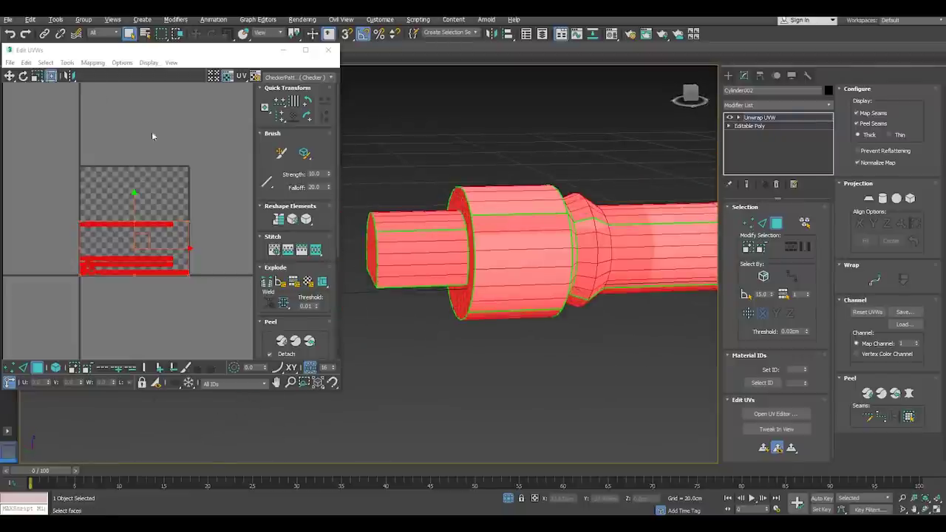
pyautogui.click(101, 63)
pyautogui.click(119, 86)
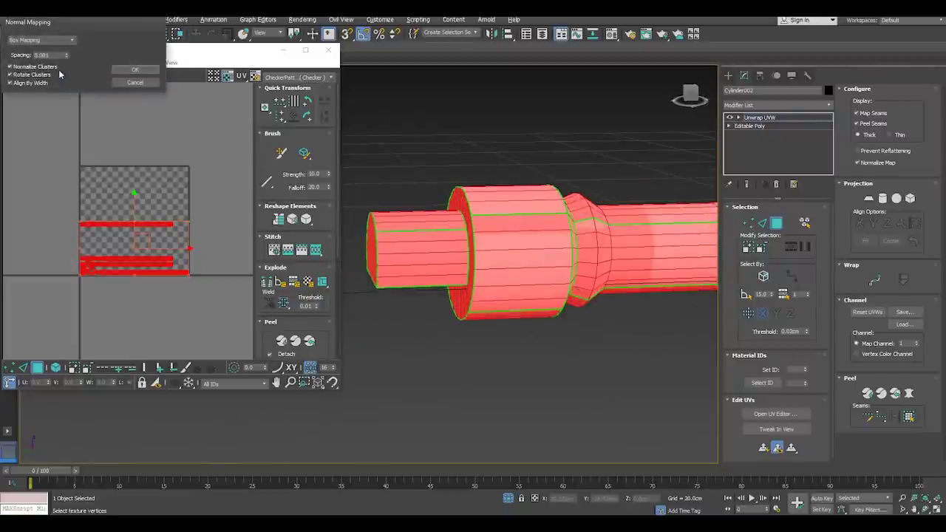
pyautogui.click(71, 41)
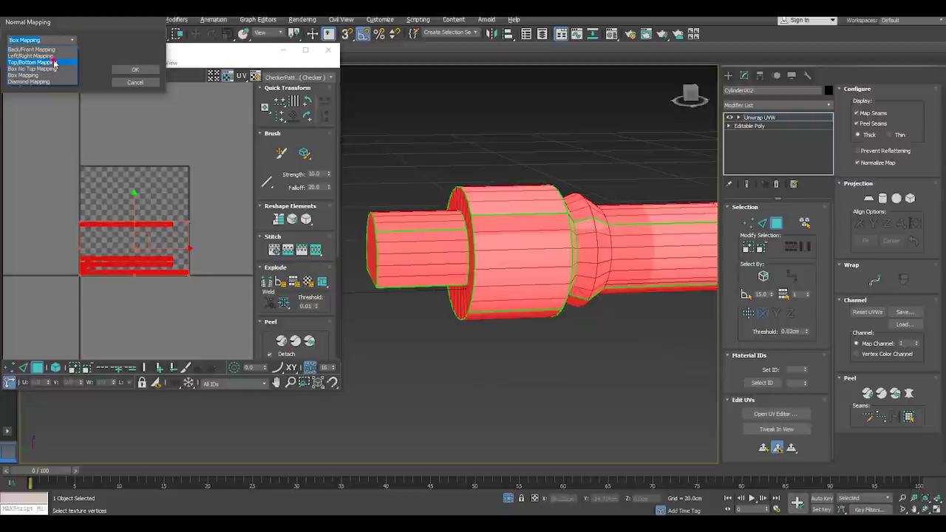
pyautogui.click(54, 63)
pyautogui.click(135, 70)
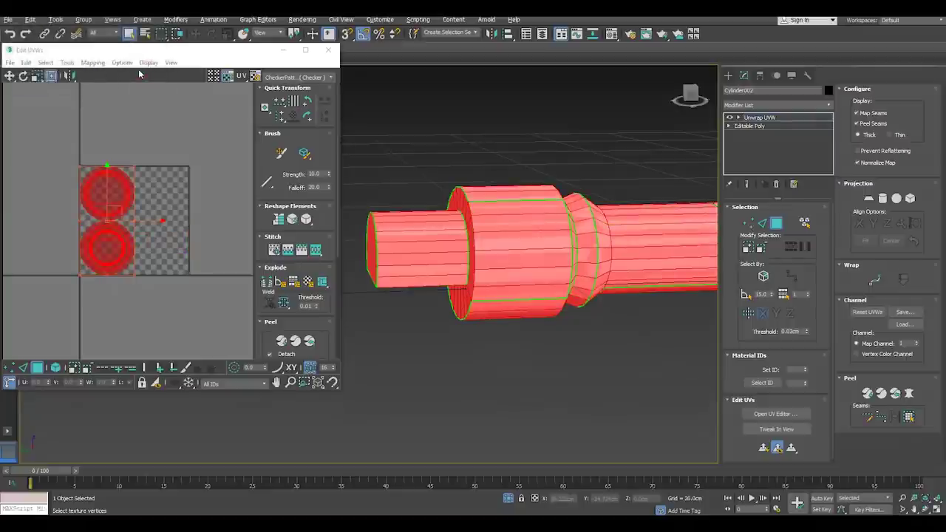
pyautogui.click(10, 33)
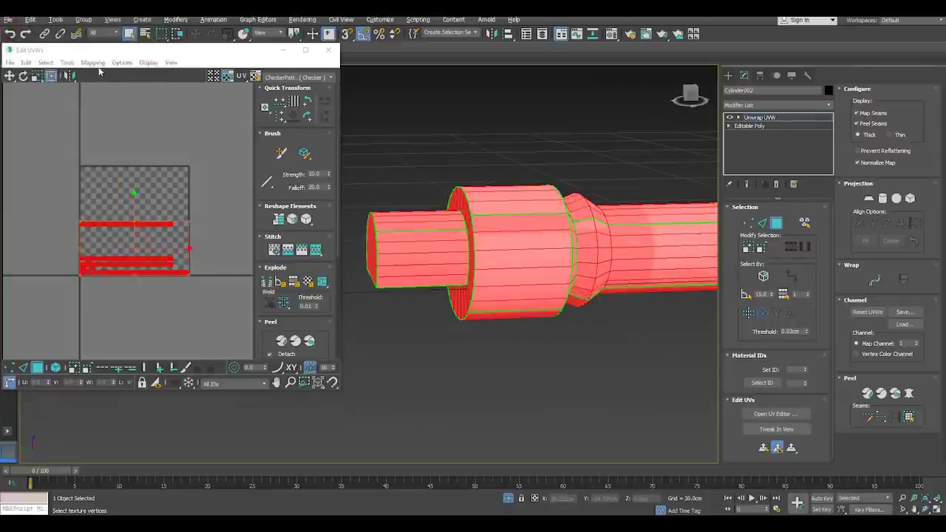
pyautogui.click(114, 63)
pyautogui.click(111, 73)
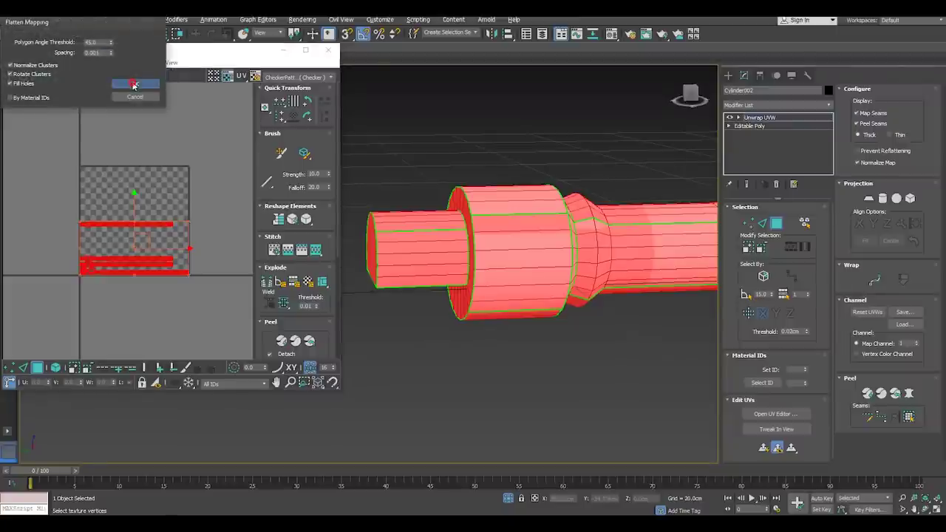
pyautogui.click(133, 84)
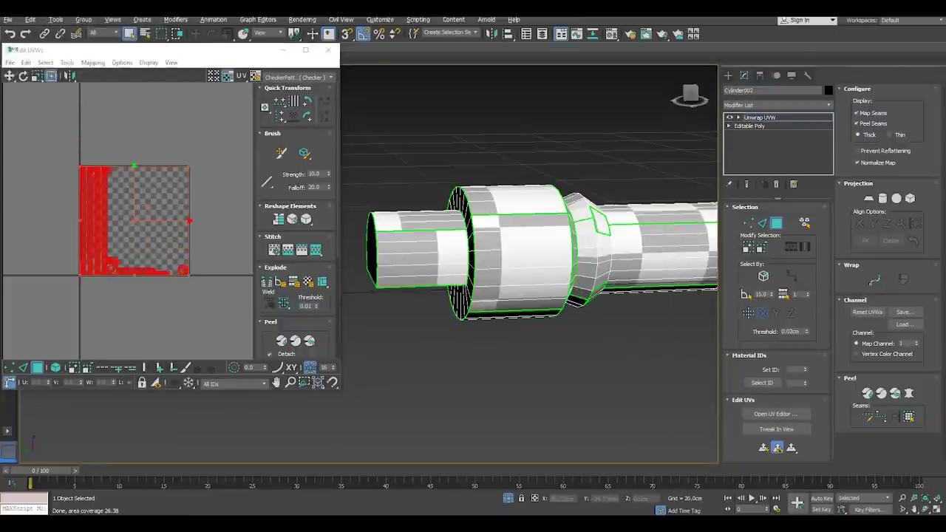
pyautogui.click(9, 33)
pyautogui.click(218, 177)
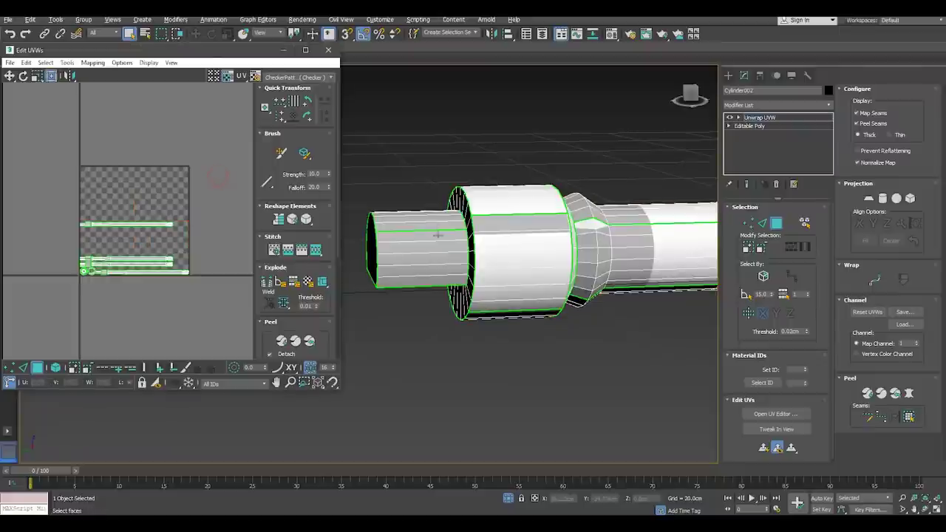
pyautogui.click(375, 242)
pyautogui.keyDown('alt'); pyautogui.moveTo(397, 244); pyautogui.dragTo(486, 257, button='middle'); pyautogui.keyUp('alt')
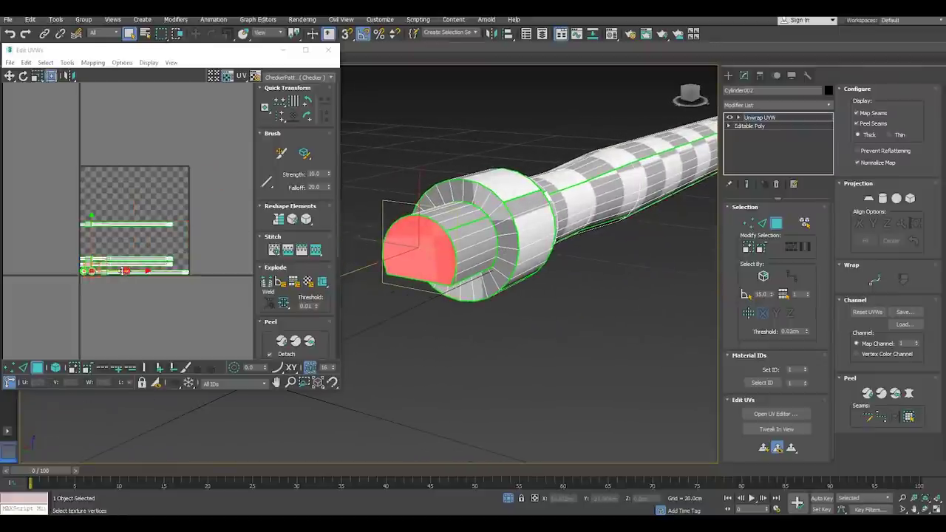
# Move the end-cap UVs to the left of the checker tile
pyautogui.moveTo(122, 270); pyautogui.dragTo(74, 270)
pyautogui.scroll(3, 73, 270)
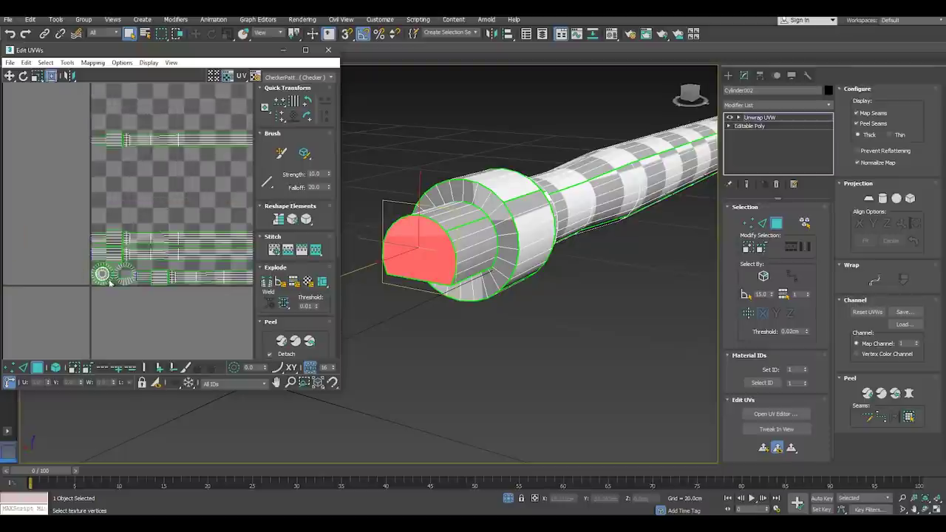
pyautogui.scroll(-2, 81, 273)
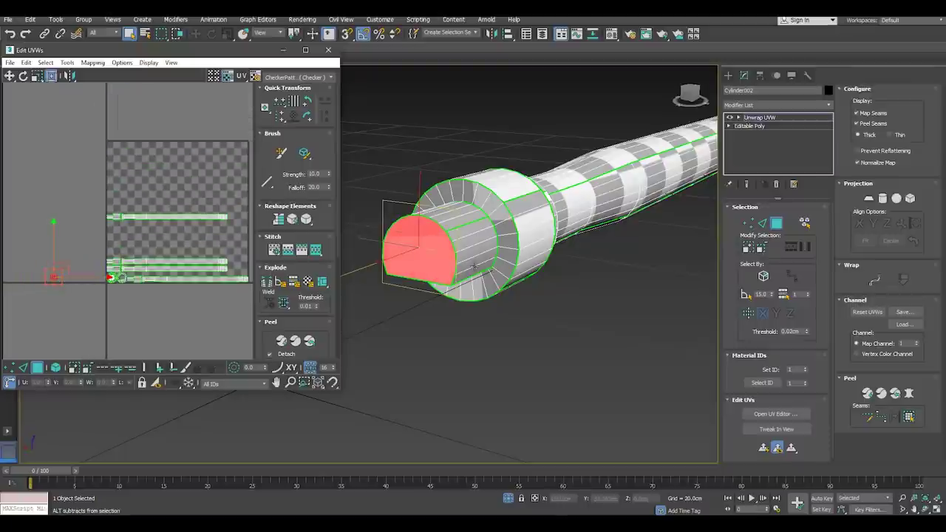
# Select the narrow end section's faces and start a Cylindrical projection on them
pyautogui.keyDown('alt'); pyautogui.moveTo(439, 271); pyautogui.dragTo(447, 247, button='middle'); pyautogui.keyUp('alt')
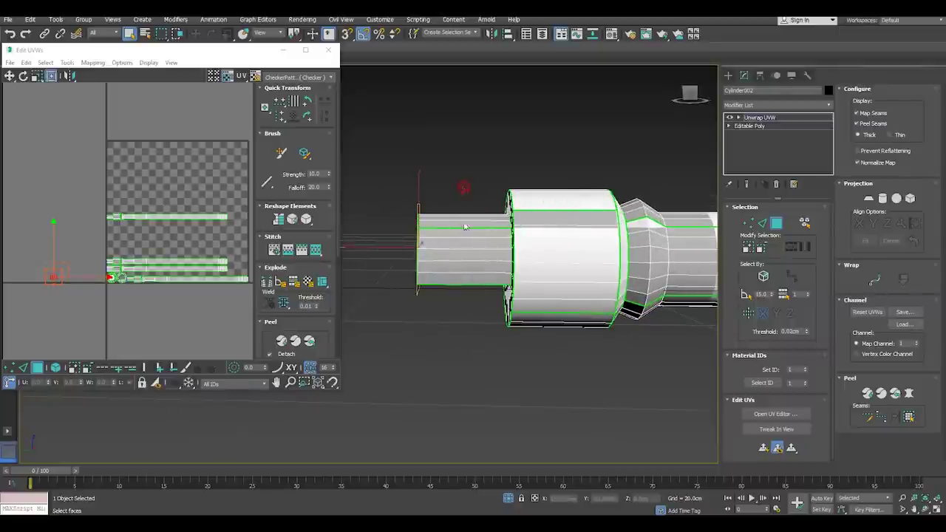
pyautogui.moveTo(462, 186); pyautogui.dragTo(464, 352)
pyautogui.moveTo(498, 332)
pyautogui.keyDown('alt'); pyautogui.mouseDown(button='middle')
pyautogui.moveTo(516, 328)
pyautogui.moveTo(502, 325)
pyautogui.mouseUp(button='middle'); pyautogui.keyUp('alt')
pyautogui.click(881, 198)
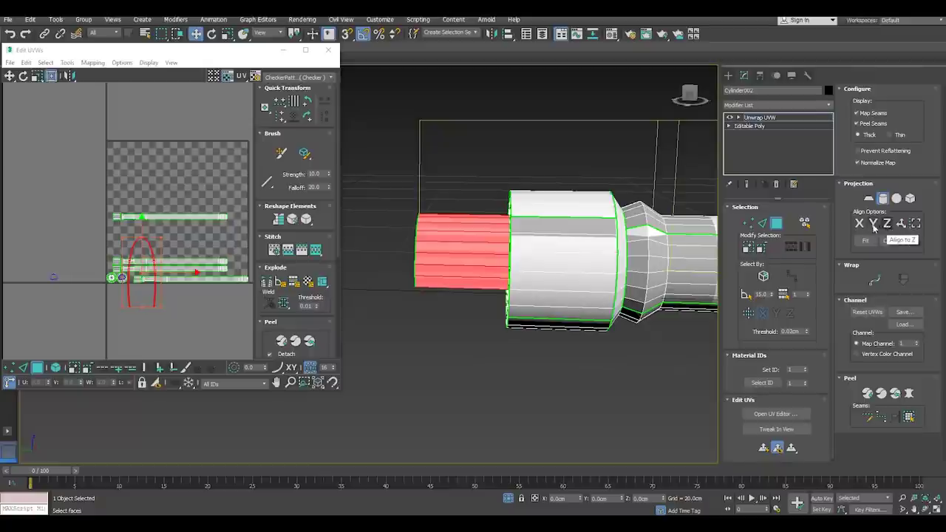
# Align the cylindrical gizmo to X, Best Align it, commit, and move the shell below the tile
pyautogui.click(860, 224)
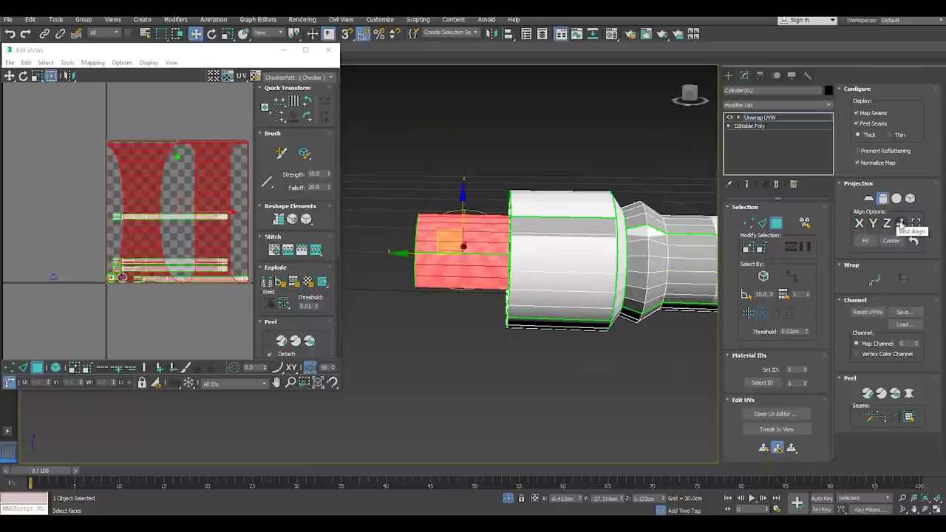
pyautogui.click(903, 224)
pyautogui.click(896, 223)
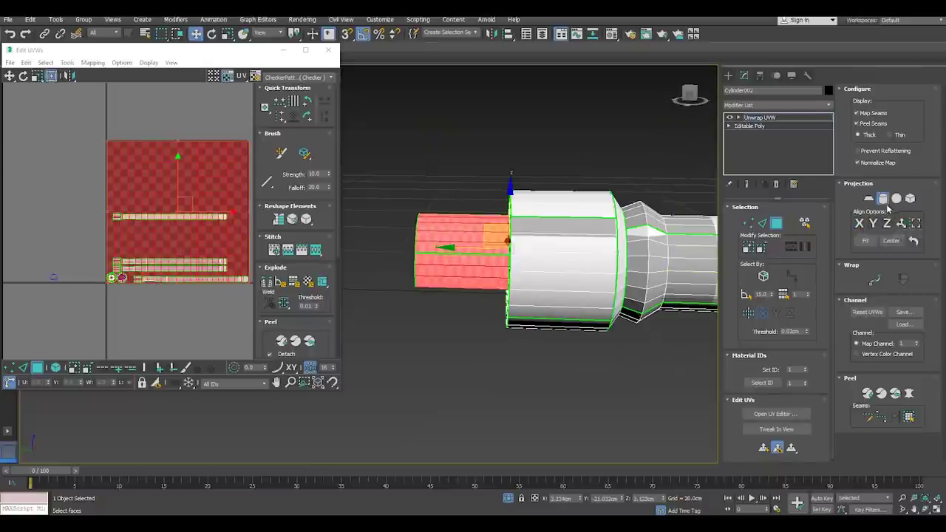
pyautogui.click(882, 198)
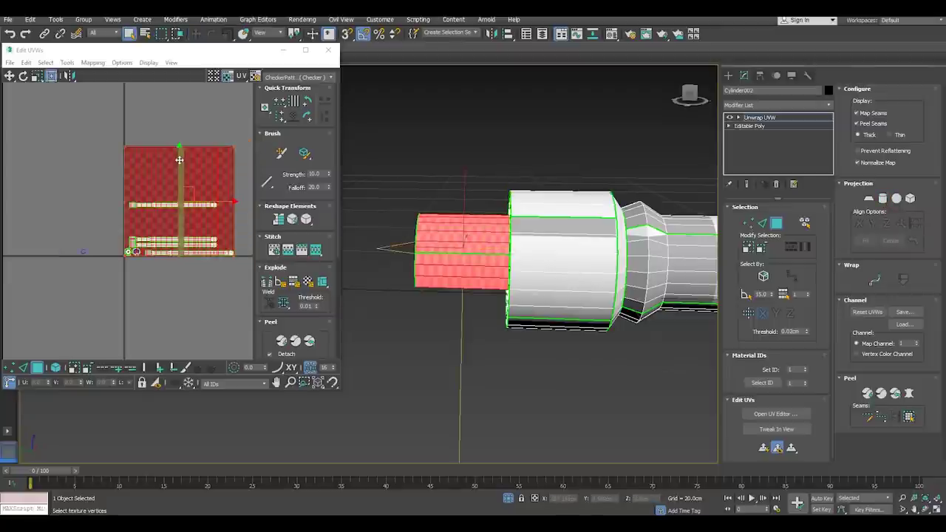
pyautogui.moveTo(181, 166); pyautogui.dragTo(180, 289)
pyautogui.moveTo(193, 268); pyautogui.dragTo(161, 212, button='middle')
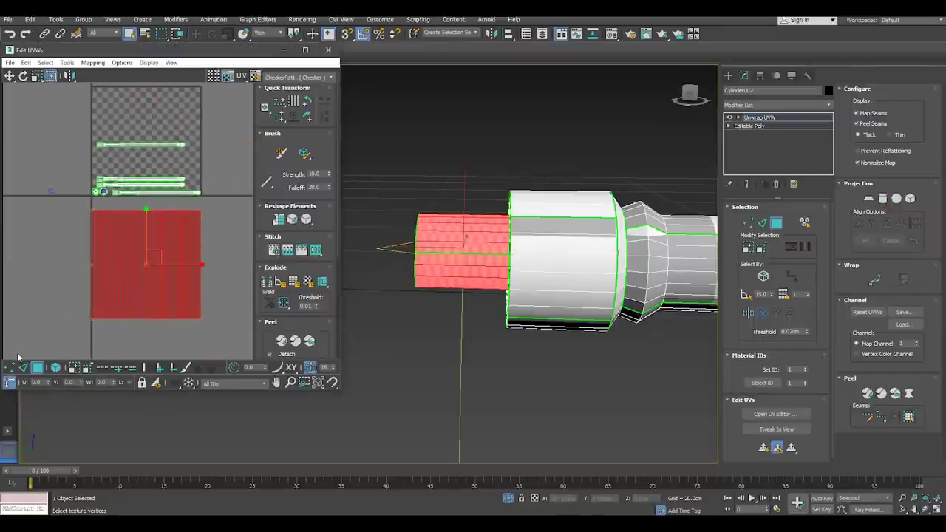
# Relax the lower UV strip with the Relax Tool and move it further below the tile
pyautogui.press('1')
pyautogui.moveTo(107, 185); pyautogui.dragTo(81, 209)
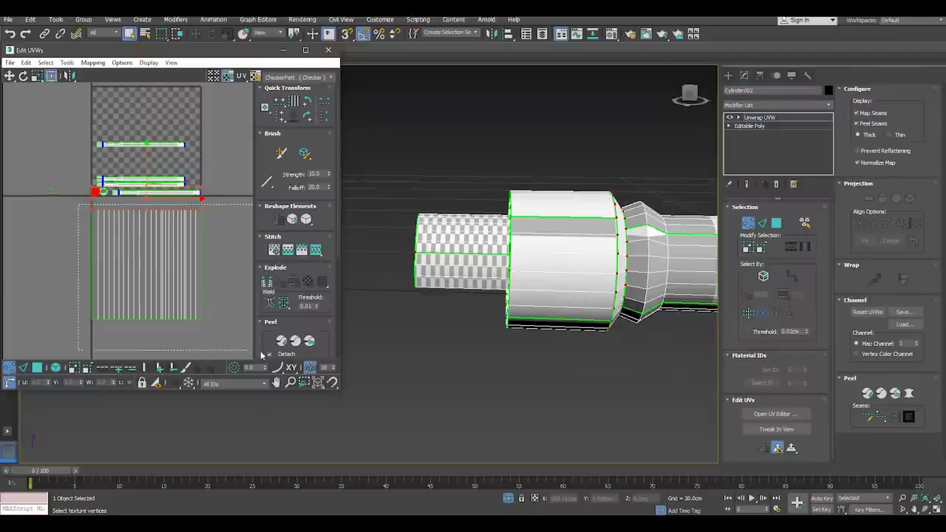
pyautogui.moveTo(153, 264); pyautogui.dragTo(208, 325)
pyautogui.click(37, 368)
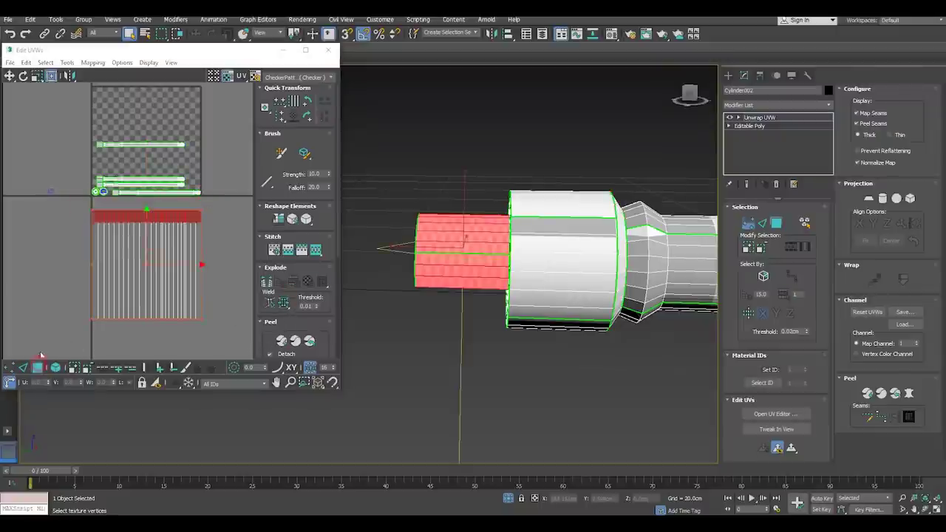
pyautogui.click(66, 62)
pyautogui.click(82, 229)
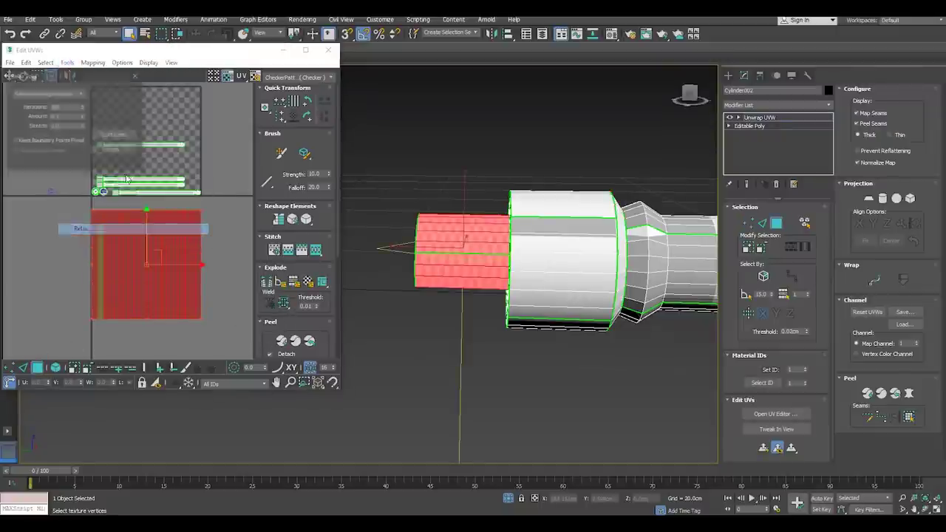
pyautogui.click(115, 134)
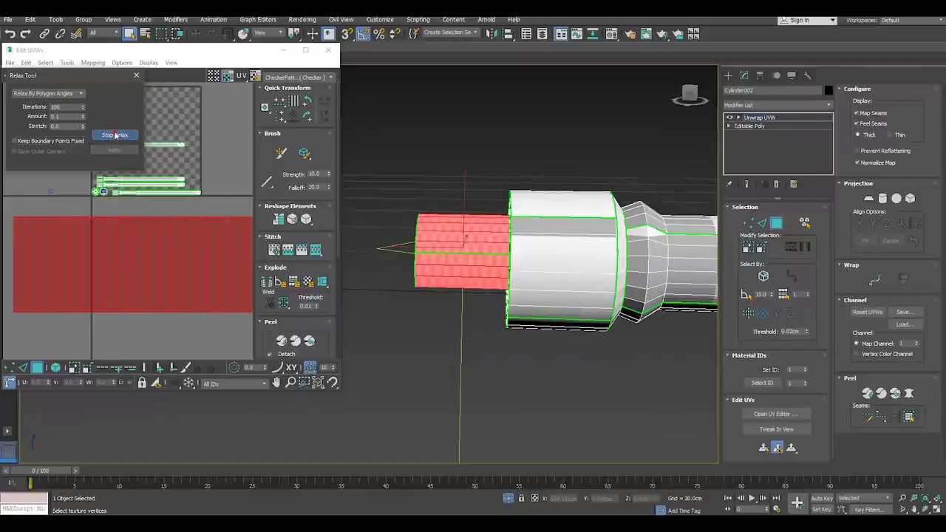
pyautogui.click(114, 134)
pyautogui.scroll(-2, 143, 229)
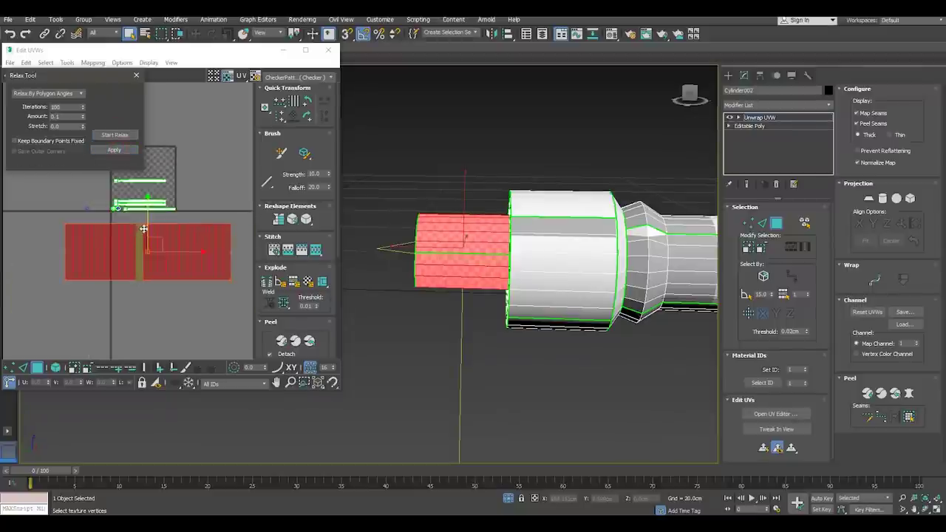
pyautogui.moveTo(143, 230); pyautogui.dragTo(143, 289)
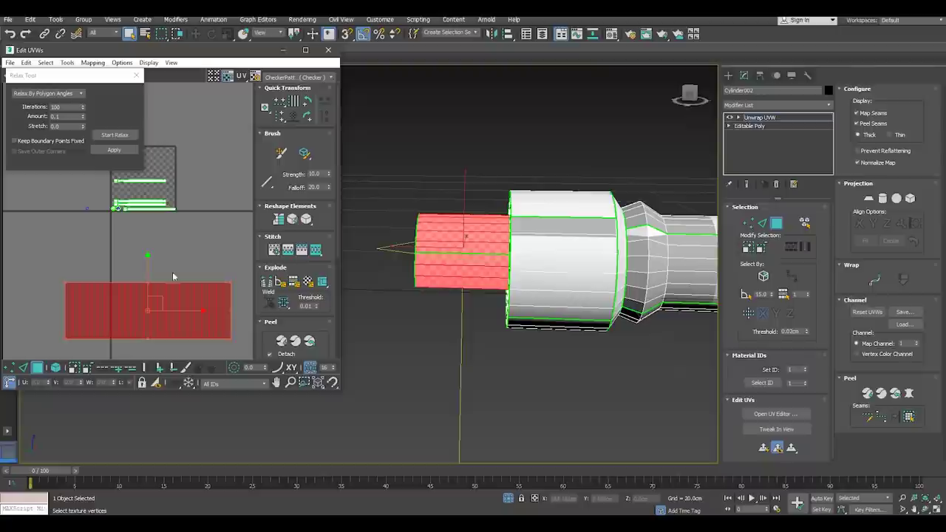
pyautogui.moveTo(536, 257)
pyautogui.keyDown('alt'); pyautogui.mouseDown(button='middle')
pyautogui.moveTo(594, 257)
pyautogui.moveTo(521, 252)
pyautogui.mouseUp(button='middle'); pyautogui.keyUp('alt')
pyautogui.click(521, 252)
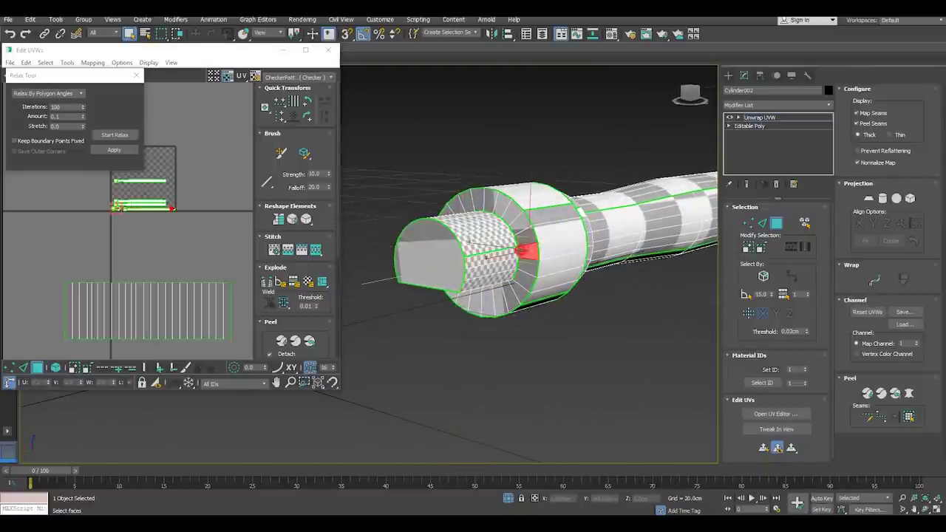
# Select the handle's end ring faces and planar-map them aligned to the handle axis
pyautogui.keyDown('ctrl'); pyautogui.click(523, 263); pyautogui.keyUp('ctrl')
pyautogui.click(509, 295)
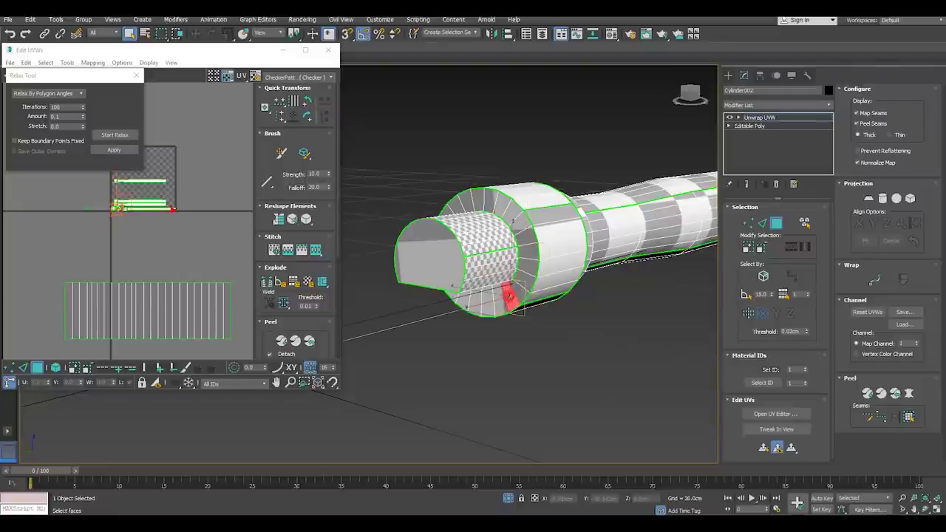
pyautogui.keyDown('shift'); pyautogui.click(522, 288); pyautogui.keyUp('shift')
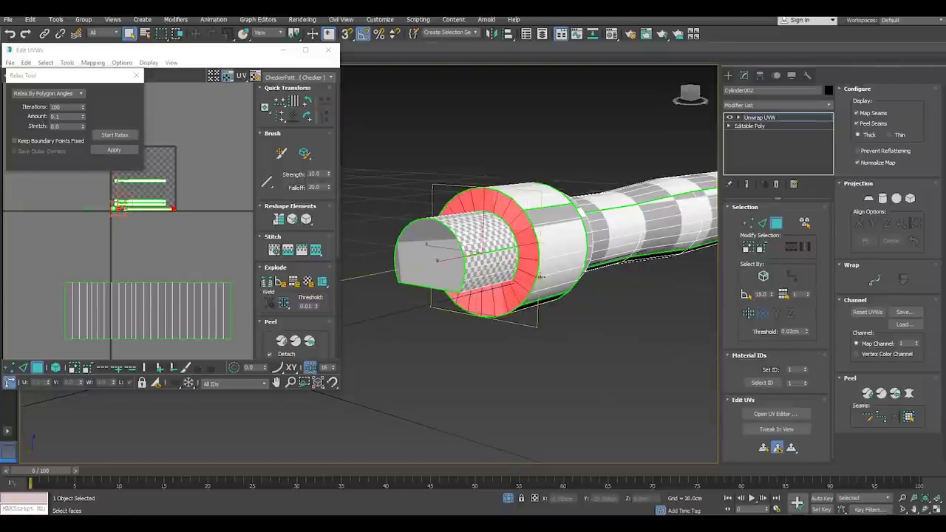
pyautogui.click(869, 198)
pyautogui.click(866, 223)
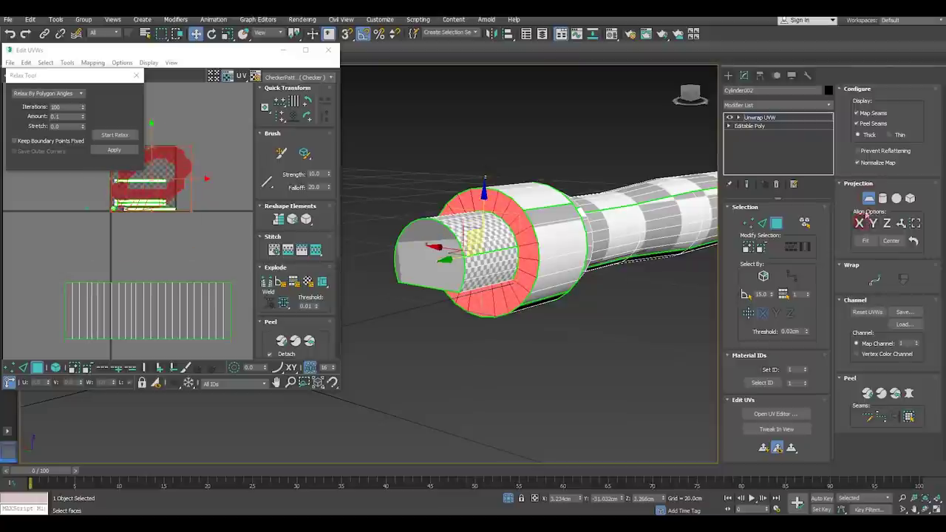
pyautogui.click(869, 198)
pyautogui.moveTo(179, 127); pyautogui.dragTo(181, 190, button='middle')
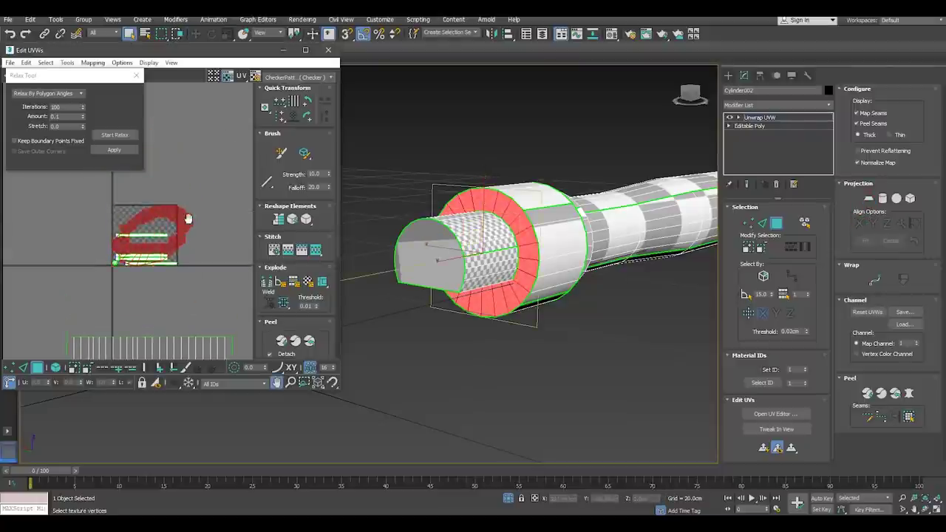
pyautogui.keyDown('alt'); pyautogui.moveTo(517, 259); pyautogui.dragTo(414, 259, button='middle'); pyautogui.keyUp('alt')
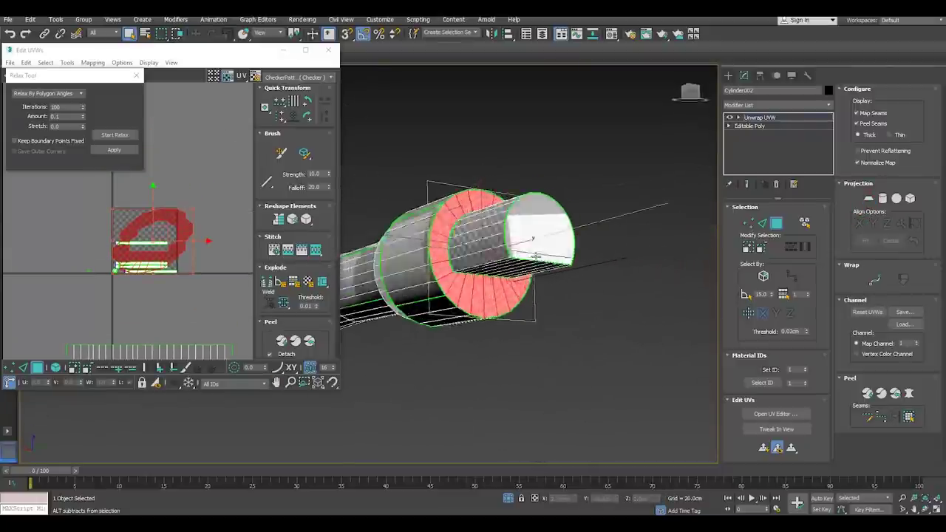
# Relax the ring's UVs into a round shell and move it right of the tile
pyautogui.click(105, 138)
pyautogui.click(105, 138)
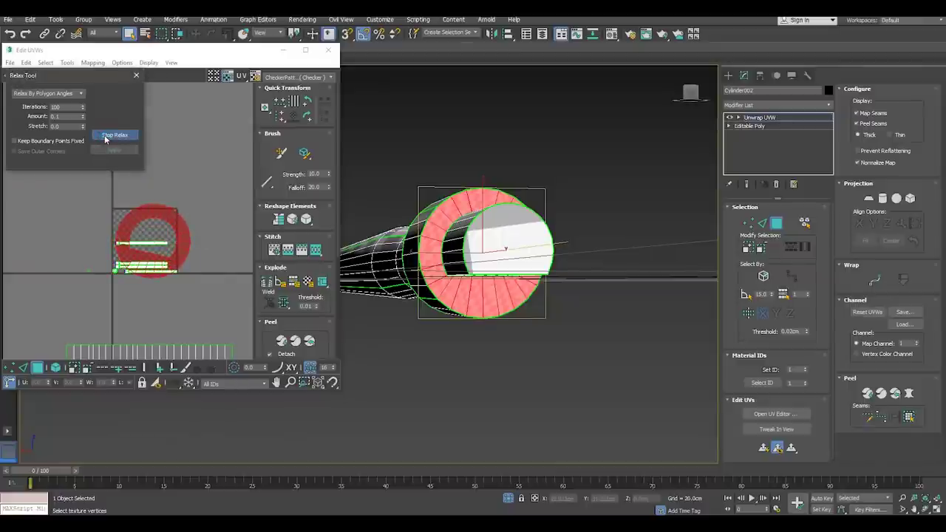
pyautogui.click(105, 139)
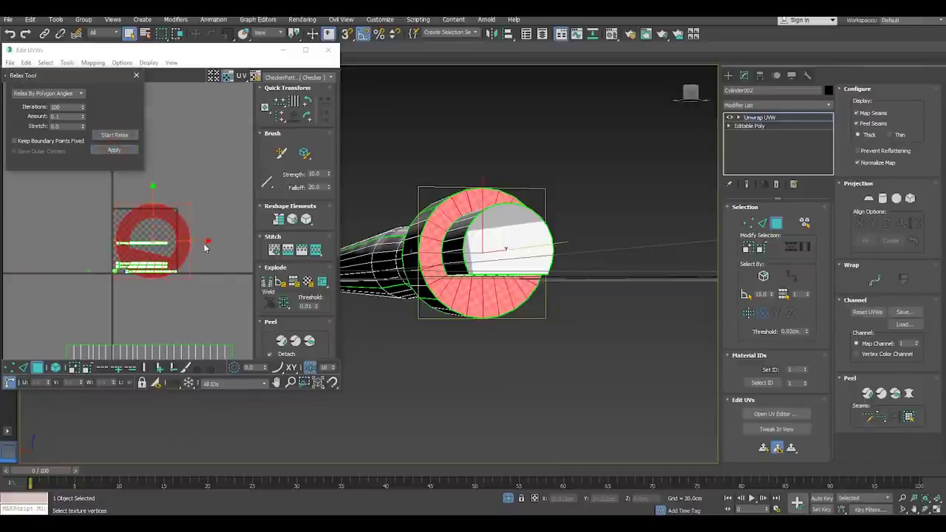
pyautogui.moveTo(199, 242); pyautogui.dragTo(251, 235)
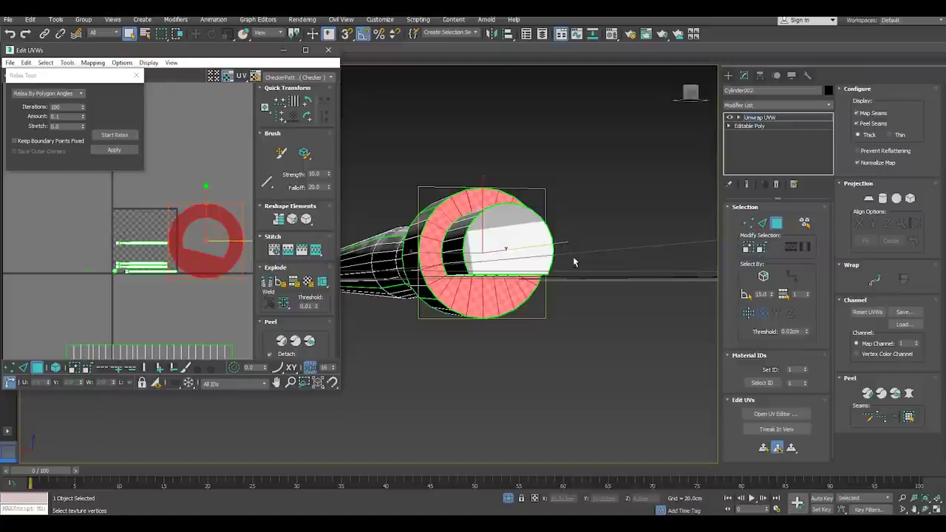
pyautogui.moveTo(574, 262)
pyautogui.keyDown('alt'); pyautogui.mouseDown(button='middle')
pyautogui.moveTo(473, 279)
pyautogui.moveTo(436, 242)
pyautogui.mouseUp(button='middle'); pyautogui.keyUp('alt')
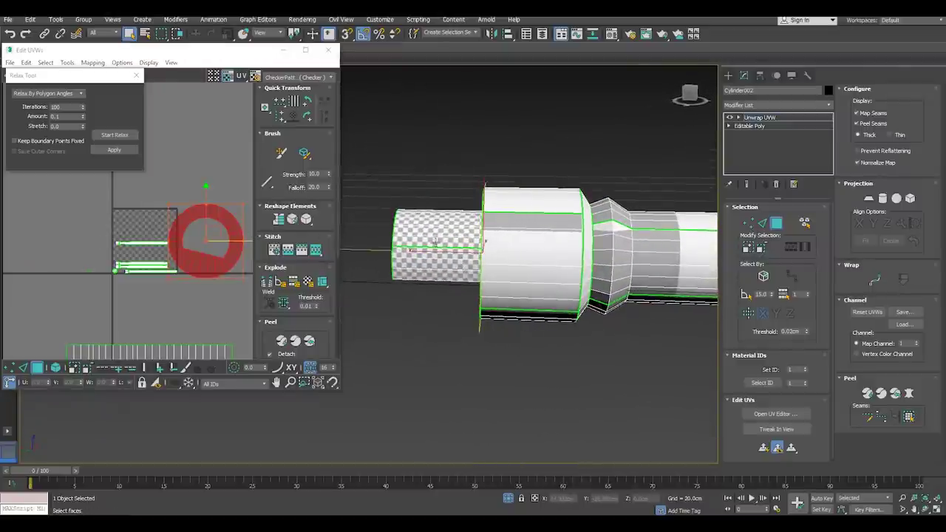
# Select the faces of the handle's long body
pyautogui.scroll(-2, 421, 242)
pyautogui.scroll(-2, 420, 242)
pyautogui.scroll(-2, 420, 242)
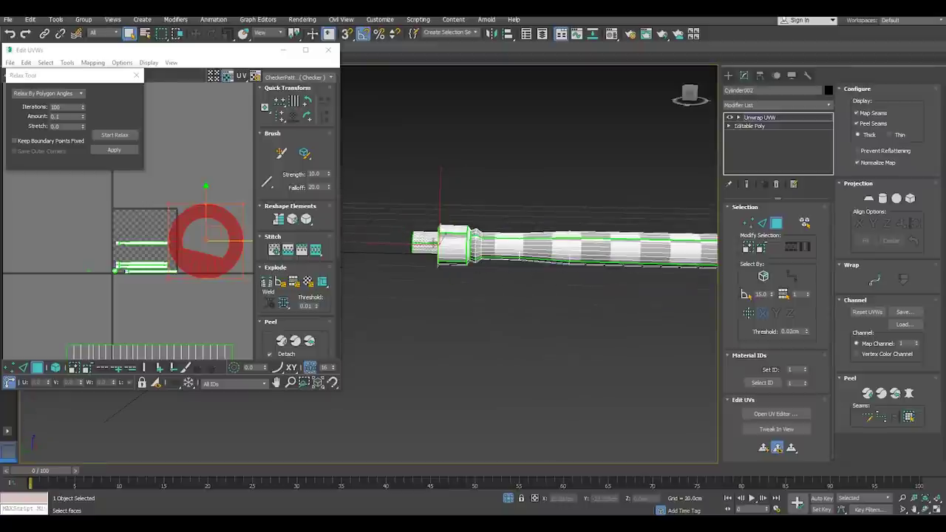
pyautogui.keyDown('alt'); pyautogui.moveTo(389, 239); pyautogui.dragTo(445, 263, button='middle'); pyautogui.keyUp('alt')
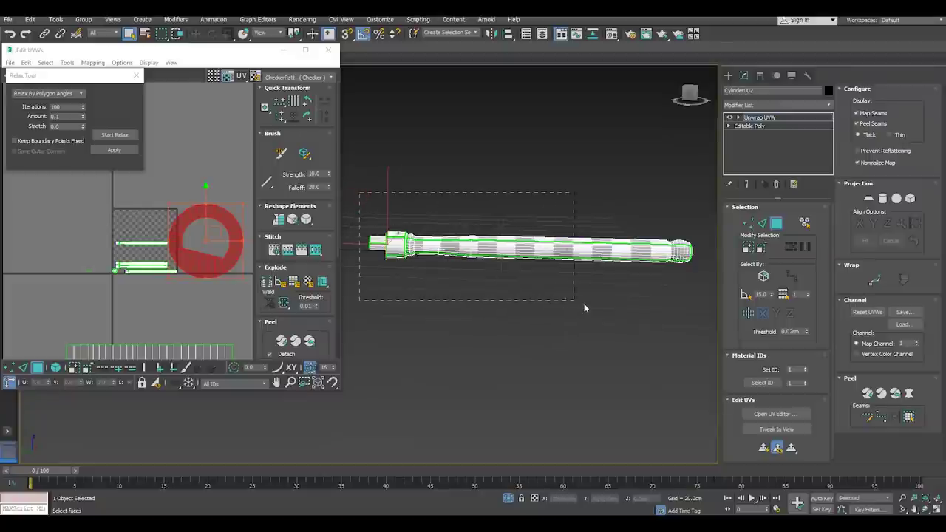
pyautogui.moveTo(654, 323); pyautogui.dragTo(667, 326)
# Add the neck faces to the body face selection
pyautogui.scroll(2, 580, 257)
pyautogui.scroll(4, 580, 258)
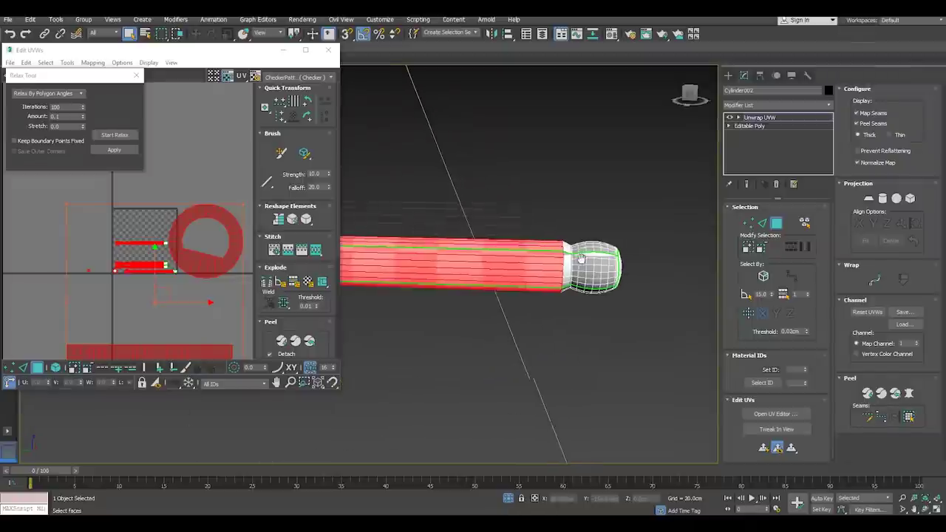
pyautogui.scroll(3, 580, 258)
pyautogui.moveTo(469, 170)
pyautogui.mouseDown()
pyautogui.moveTo(508, 411)
pyautogui.moveTo(526, 426)
pyautogui.mouseUp()
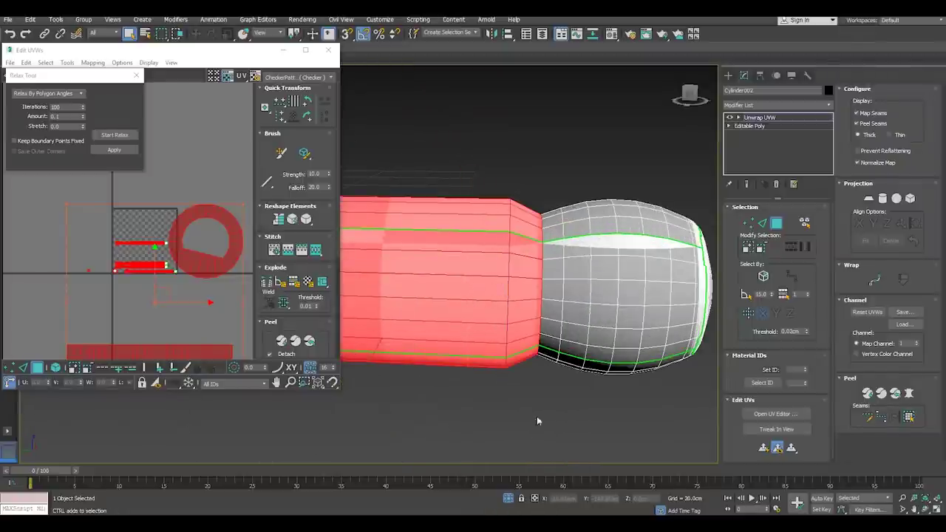
pyautogui.scroll(-2, 612, 266)
pyautogui.keyDown('alt'); pyautogui.moveTo(612, 271); pyautogui.dragTo(577, 281, button='middle'); pyautogui.keyUp('alt')
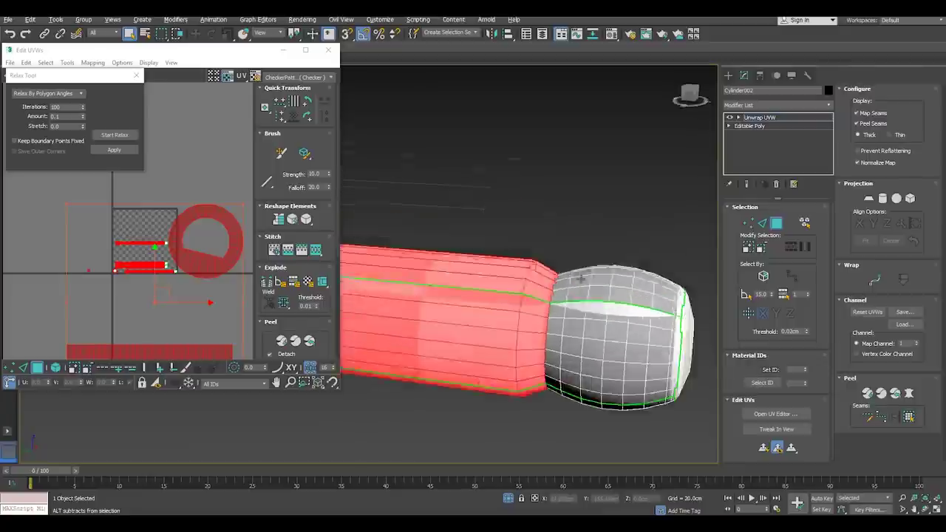
pyautogui.scroll(-3, 68, 286)
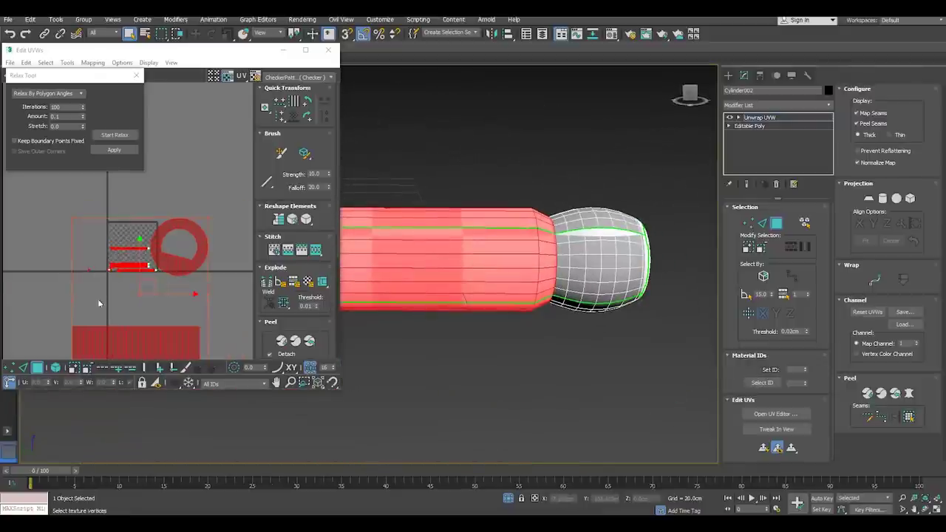
pyautogui.scroll(-2, 98, 299)
pyautogui.moveTo(89, 275); pyautogui.dragTo(155, 217, button='middle')
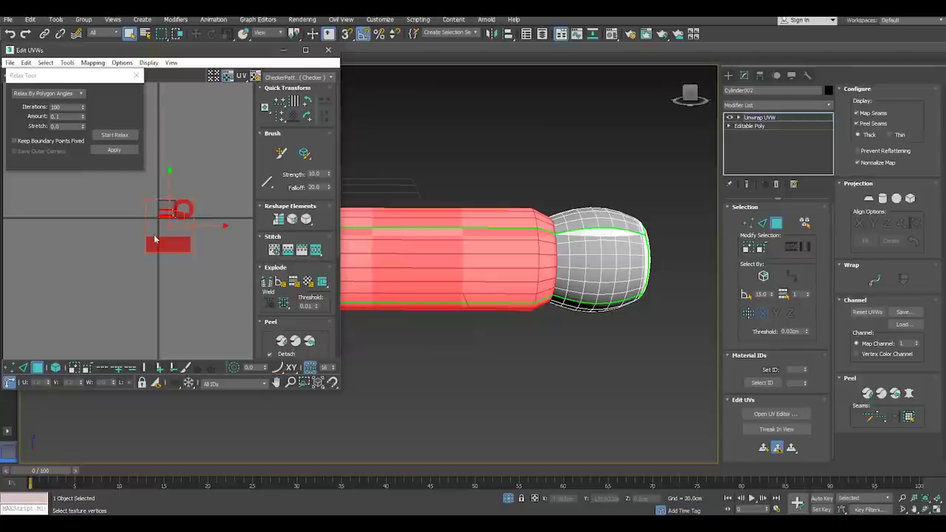
pyautogui.scroll(1, 156, 244)
pyautogui.moveTo(123, 235); pyautogui.dragTo(267, 300)
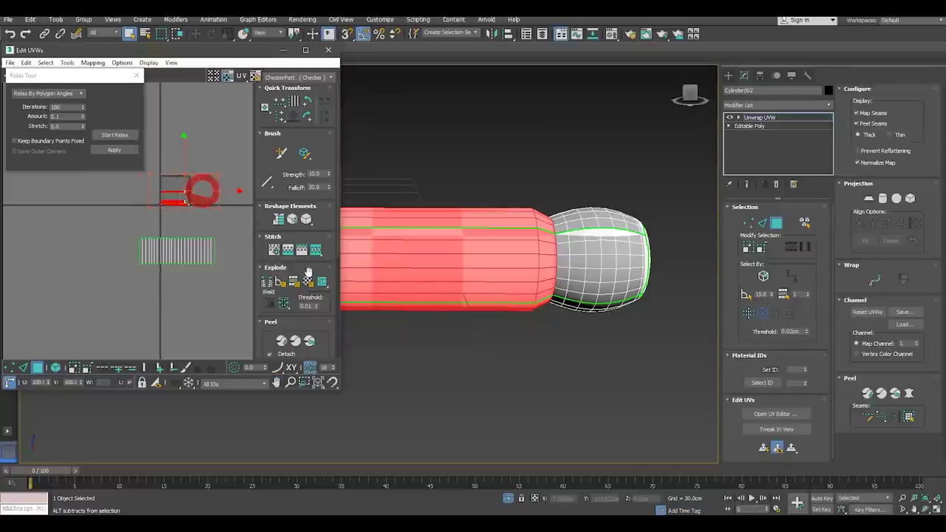
# Apply a cylindrical UV projection to the selected faces, aligned to the Z axis
pyautogui.click(882, 198)
pyautogui.click(887, 223)
pyautogui.click(883, 198)
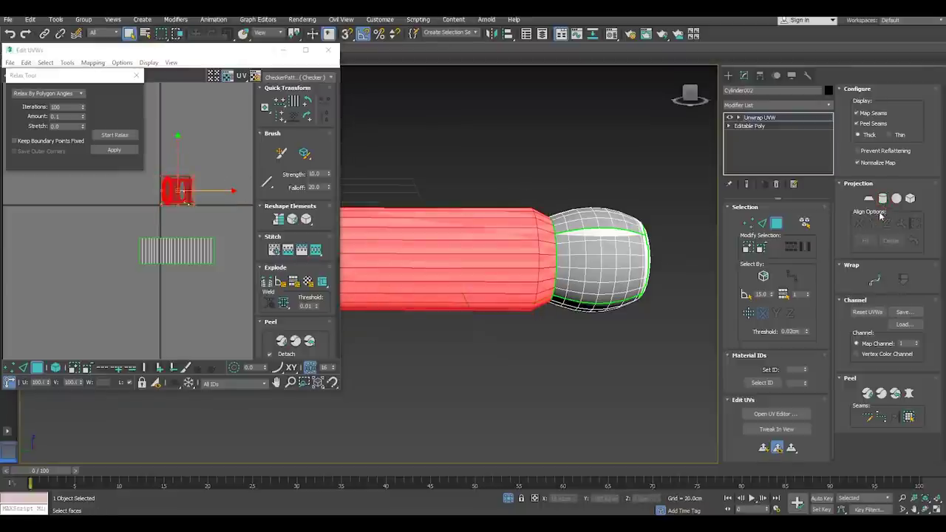
pyautogui.click(882, 198)
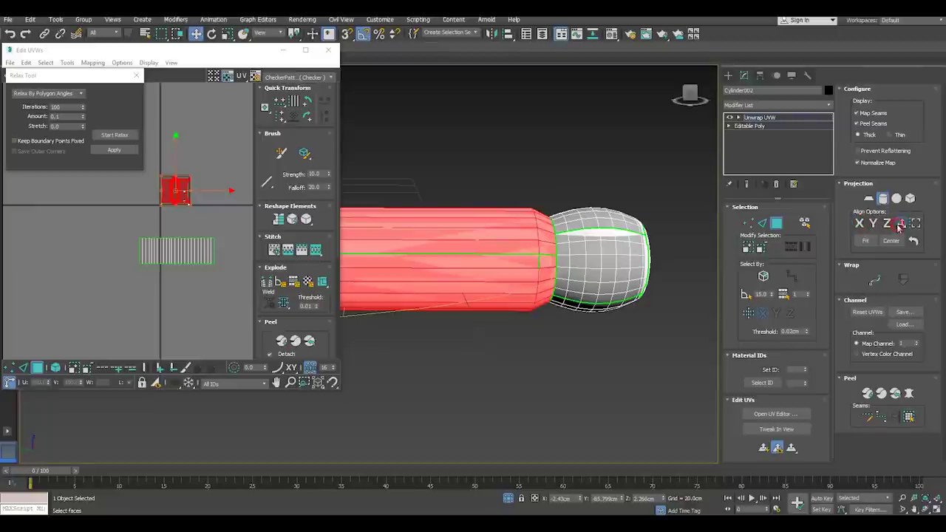
pyautogui.click(900, 223)
pyautogui.click(882, 198)
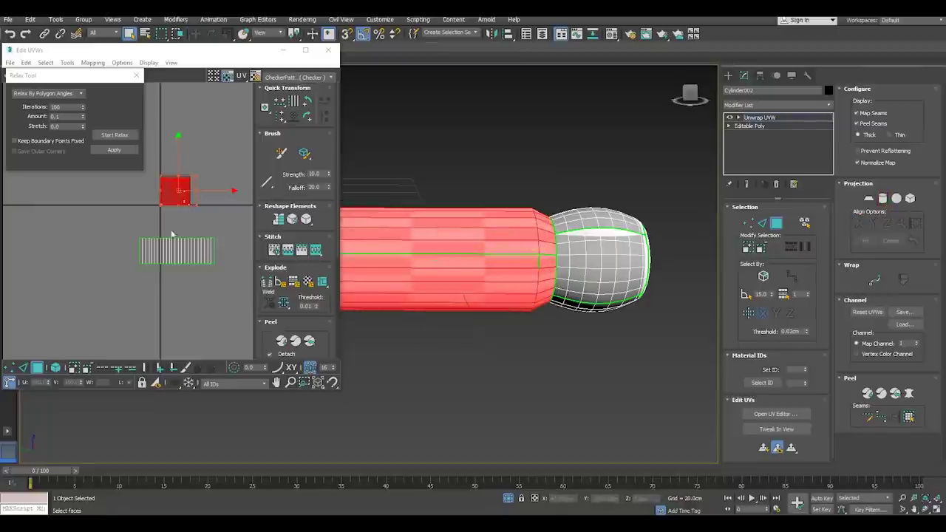
# Move the body's striped UV island higher in the UV layout
pyautogui.scroll(3, 199, 193)
pyautogui.moveTo(199, 194); pyautogui.dragTo(128, 246, button='middle')
pyautogui.scroll(-3, 128, 246)
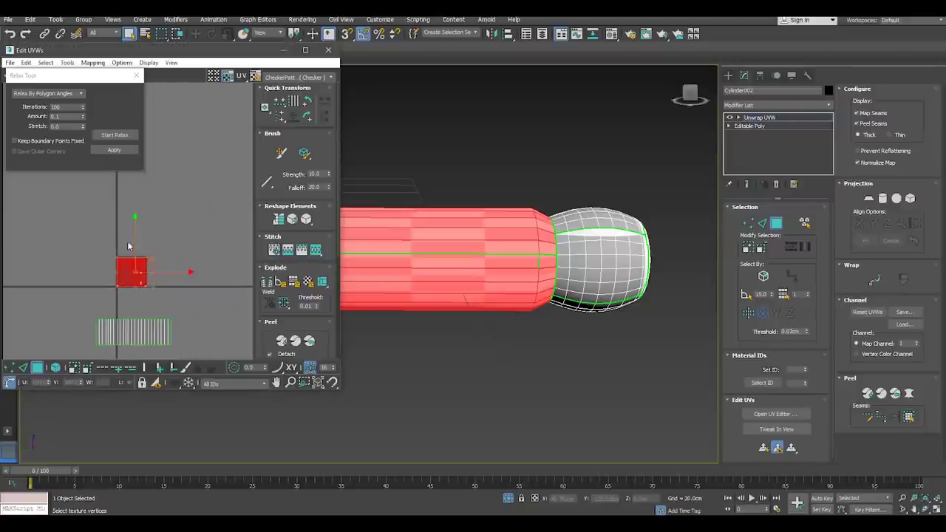
pyautogui.moveTo(137, 219); pyautogui.dragTo(135, 196)
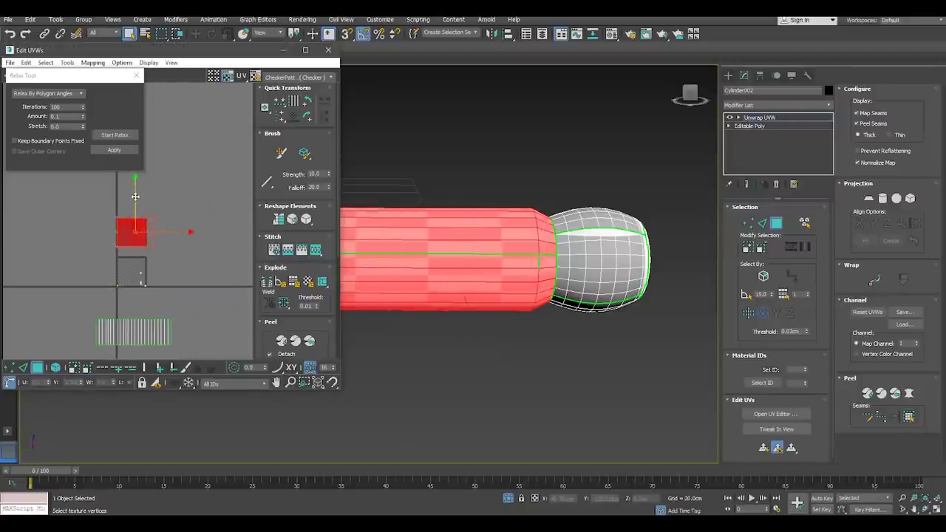
pyautogui.click(13, 368)
# Select the whole shaft UV island as faces
pyautogui.scroll(3, 136, 221)
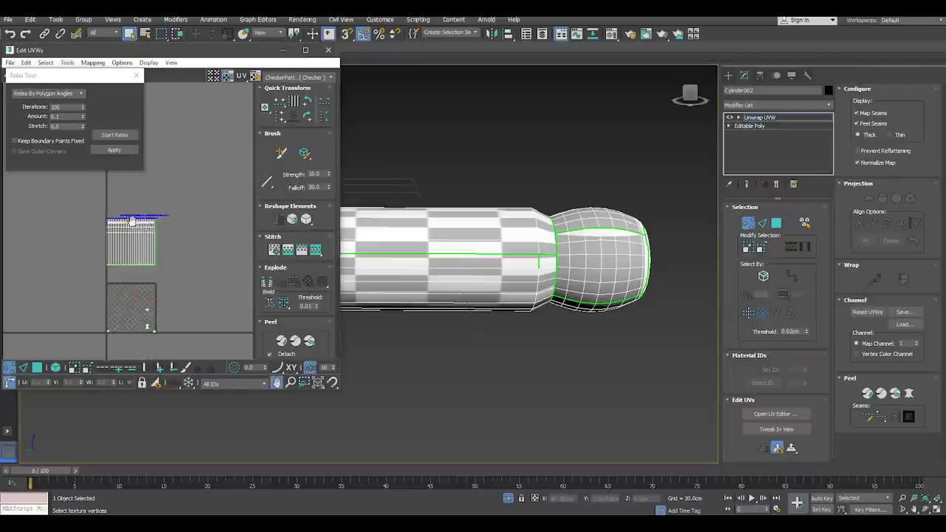
pyautogui.scroll(2, 148, 225)
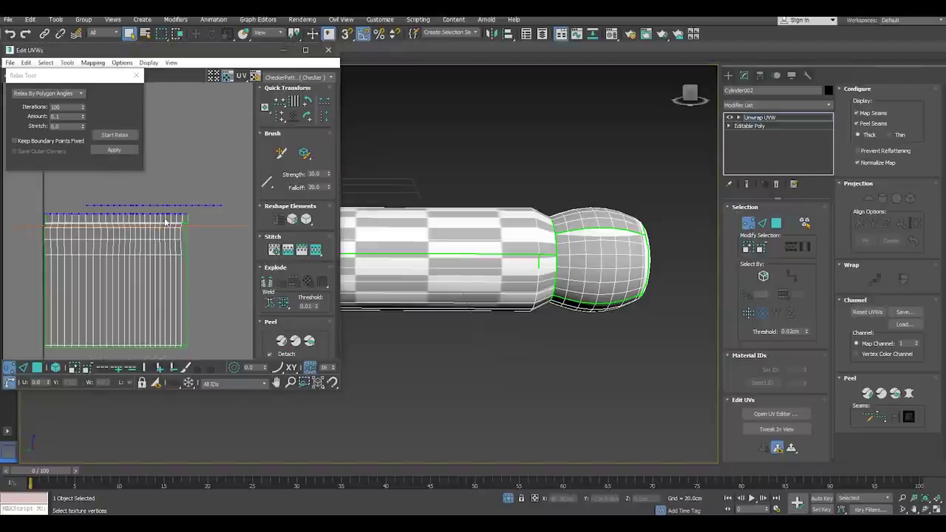
pyautogui.click(36, 222)
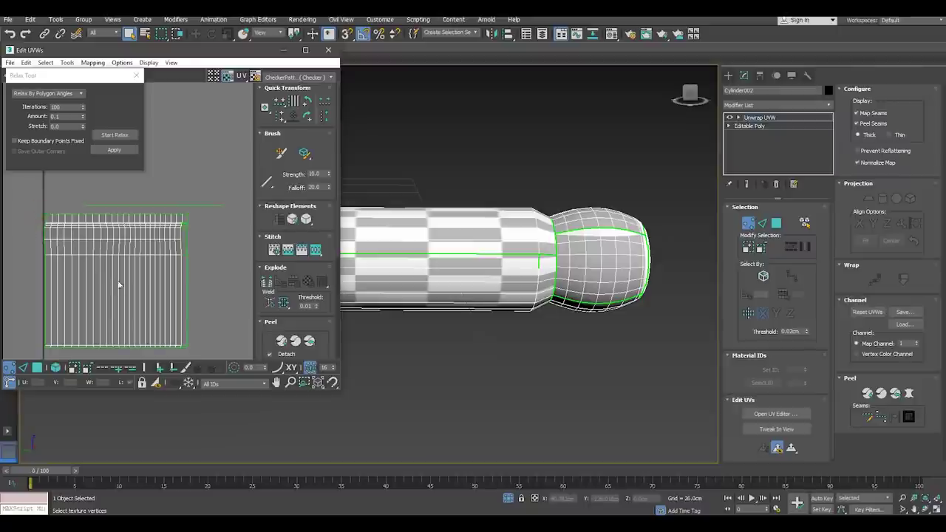
pyautogui.moveTo(218, 342); pyautogui.dragTo(224, 351)
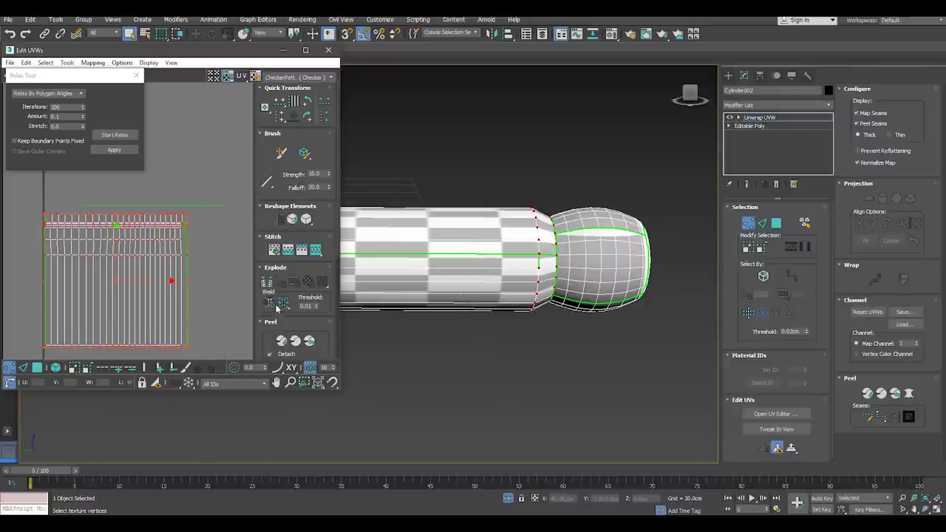
pyautogui.click(56, 368)
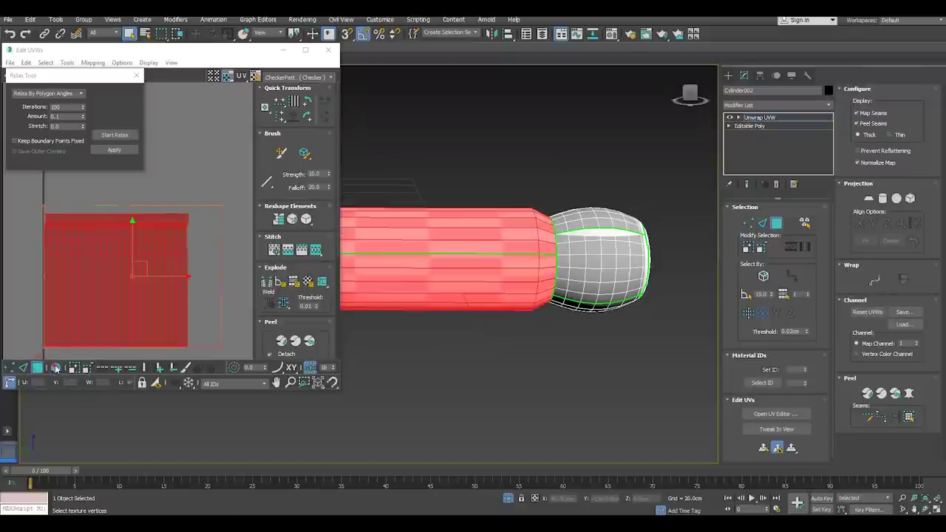
# Relax the shaft's UV island so the checker runs evenly along it
pyautogui.click(111, 134)
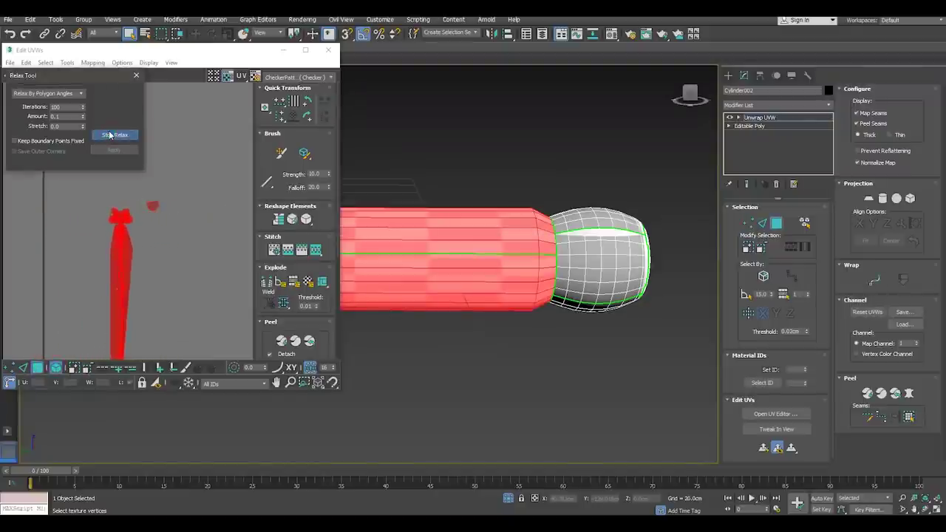
pyautogui.click(112, 134)
pyautogui.click(10, 34)
pyautogui.rightClick(84, 214)
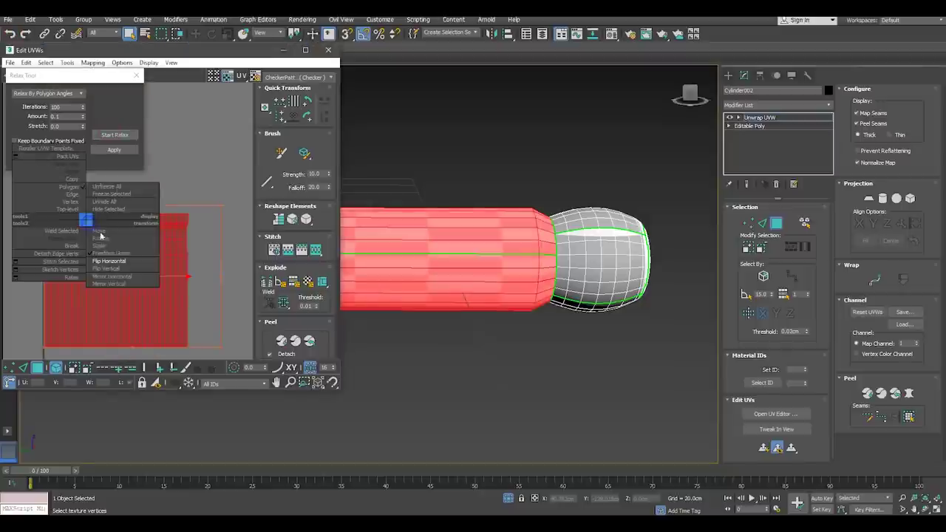
pyautogui.click(116, 261)
pyautogui.click(113, 135)
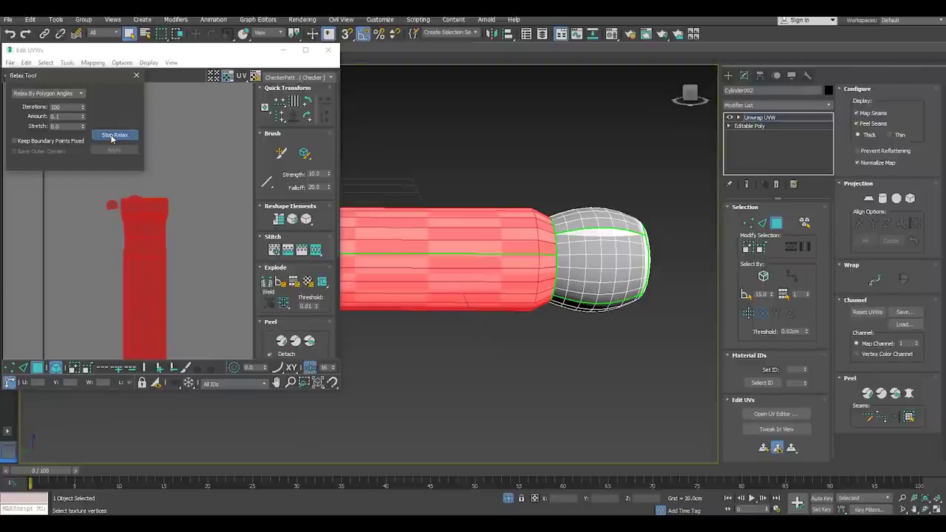
pyautogui.click(113, 136)
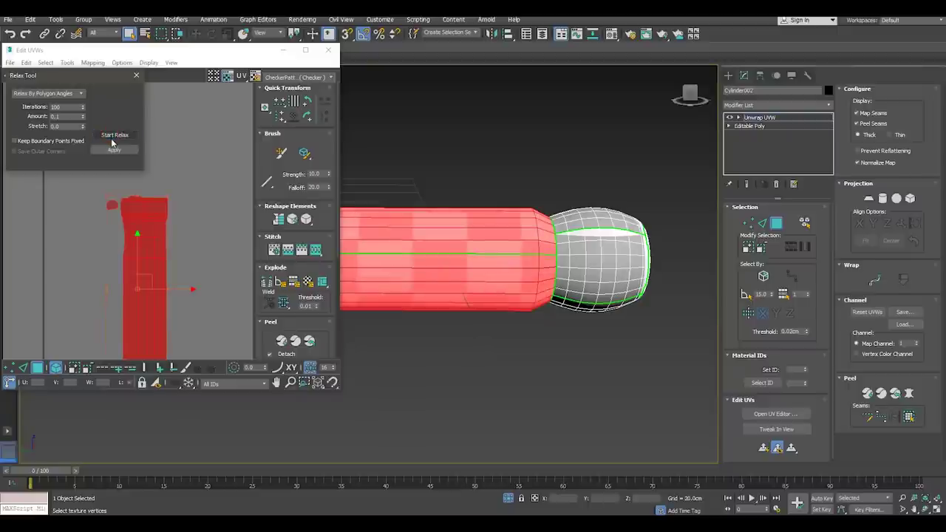
# Clear the UV selection and pick a face at the centre of the handle's end cap
pyautogui.click(201, 212)
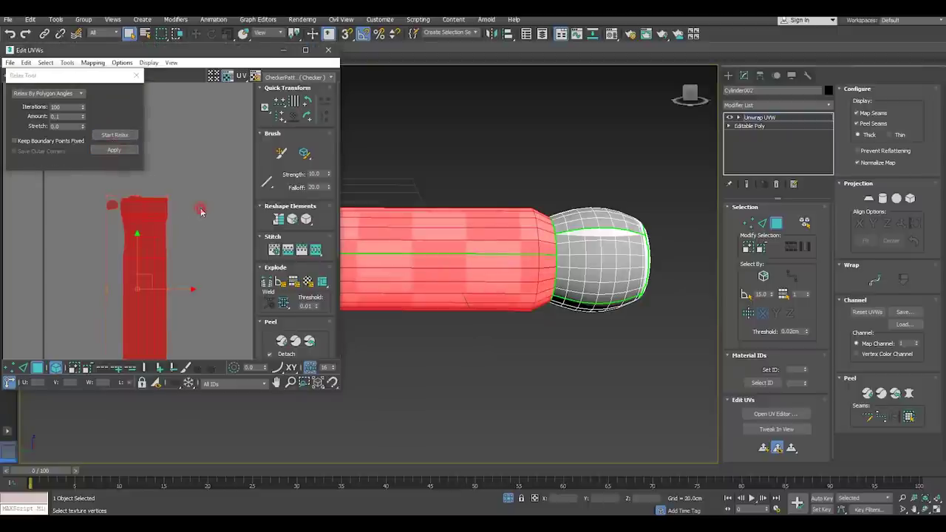
pyautogui.click(201, 213)
pyautogui.scroll(-3, 676, 282)
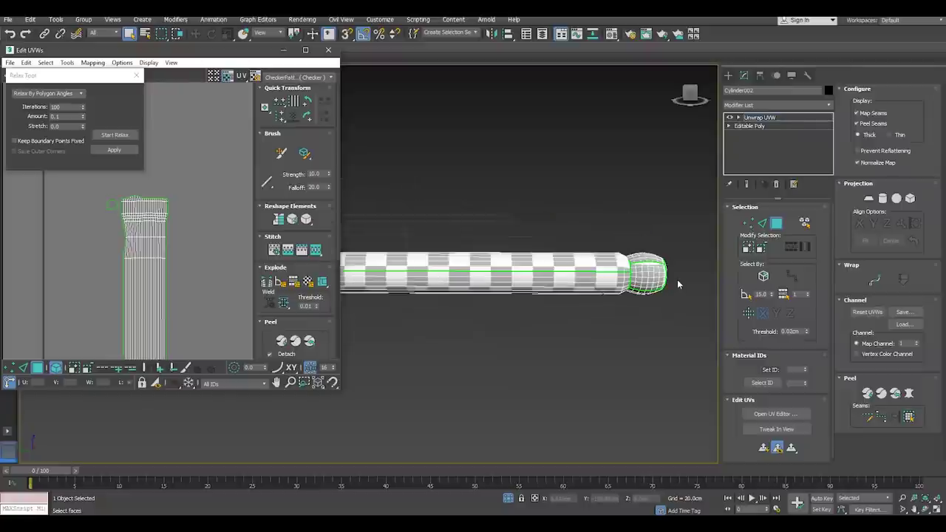
pyautogui.scroll(-2, 677, 280)
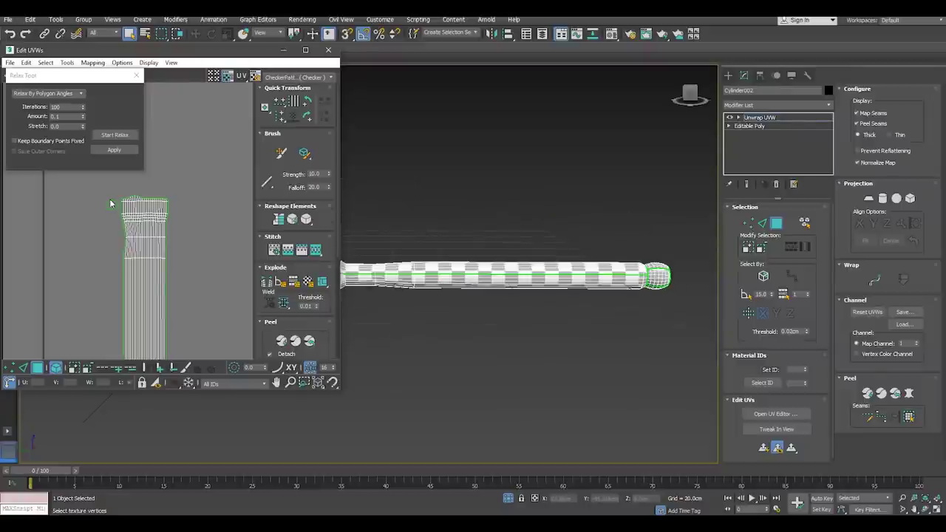
pyautogui.scroll(2, 110, 202)
pyautogui.keyDown('alt'); pyautogui.moveTo(400, 253); pyautogui.dragTo(488, 287, button='middle'); pyautogui.keyUp('alt')
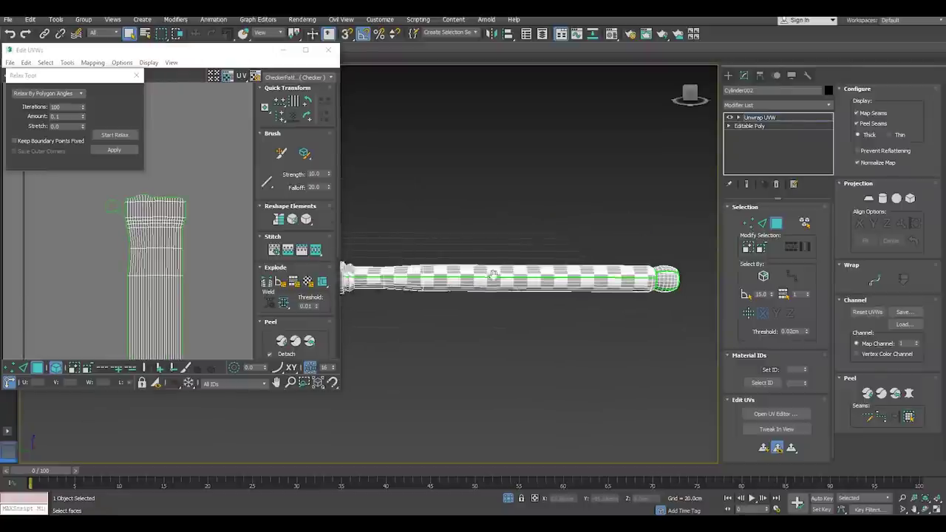
pyautogui.keyDown('alt'); pyautogui.moveTo(620, 294); pyautogui.dragTo(370, 309, button='middle'); pyautogui.keyUp('alt')
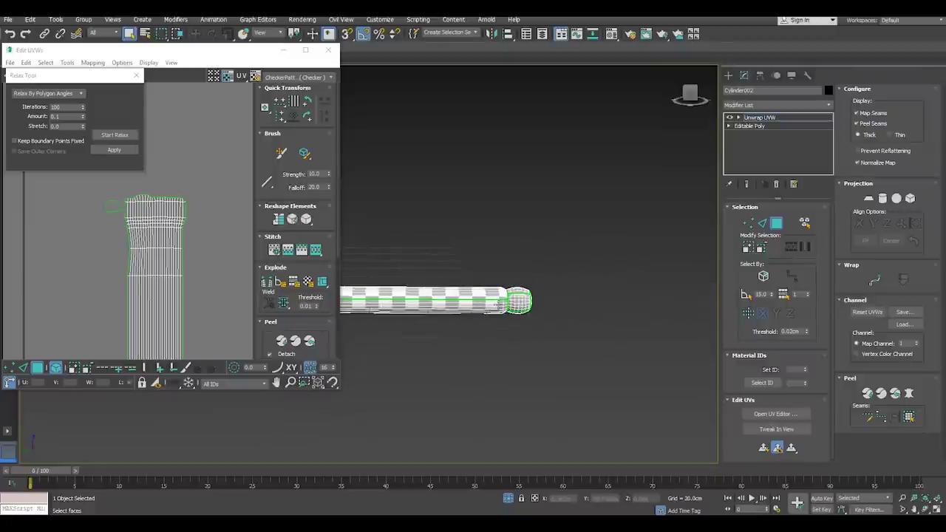
pyautogui.scroll(3, 497, 305)
pyautogui.scroll(2, 510, 302)
pyautogui.click(525, 301)
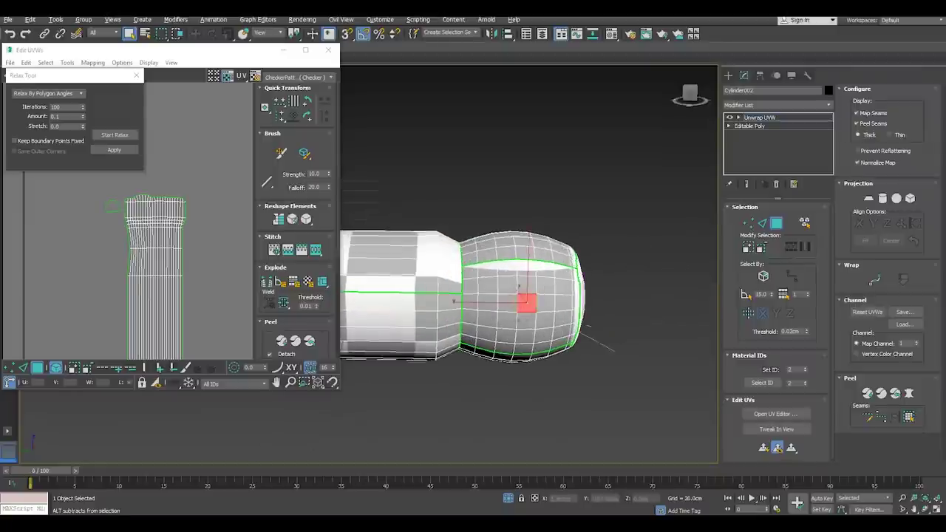
# Select the end cap's centre faces and grow the selection outward five rings
pyautogui.keyDown('alt'); pyautogui.moveTo(519, 287); pyautogui.dragTo(602, 321, button='middle'); pyautogui.keyUp('alt')
pyautogui.click(626, 319)
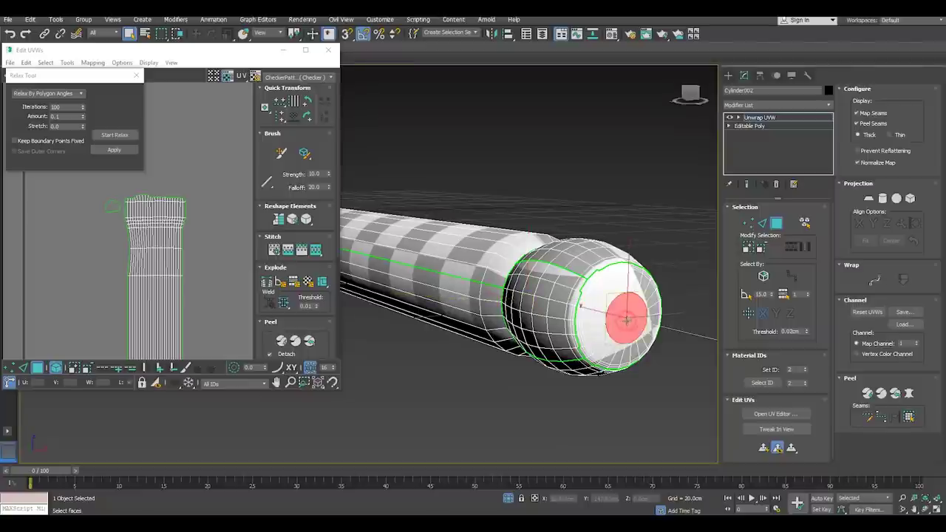
pyautogui.scroll(3, 627, 319)
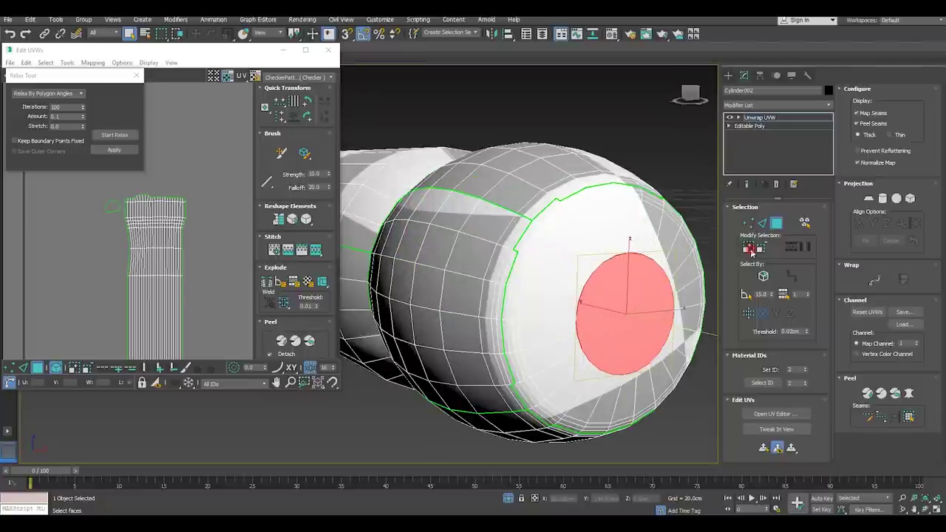
pyautogui.click(751, 251)
pyautogui.click(750, 251)
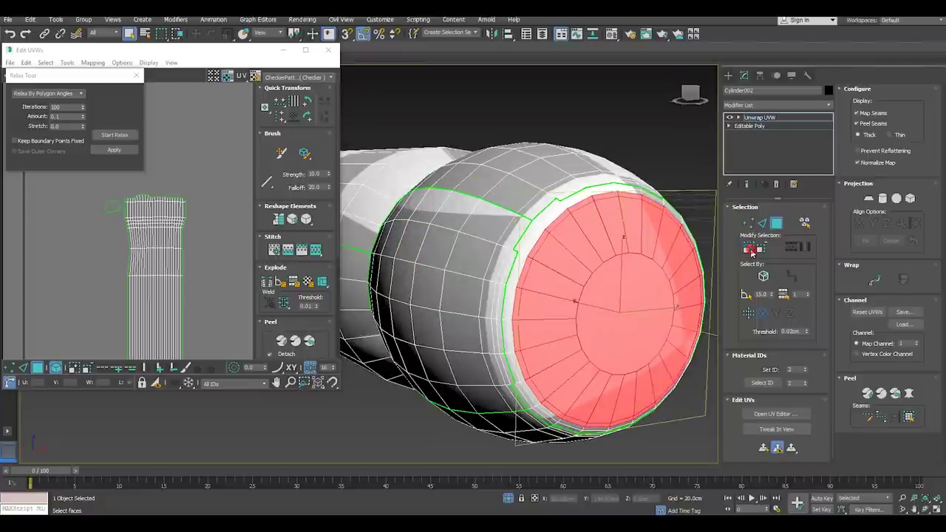
pyautogui.click(750, 252)
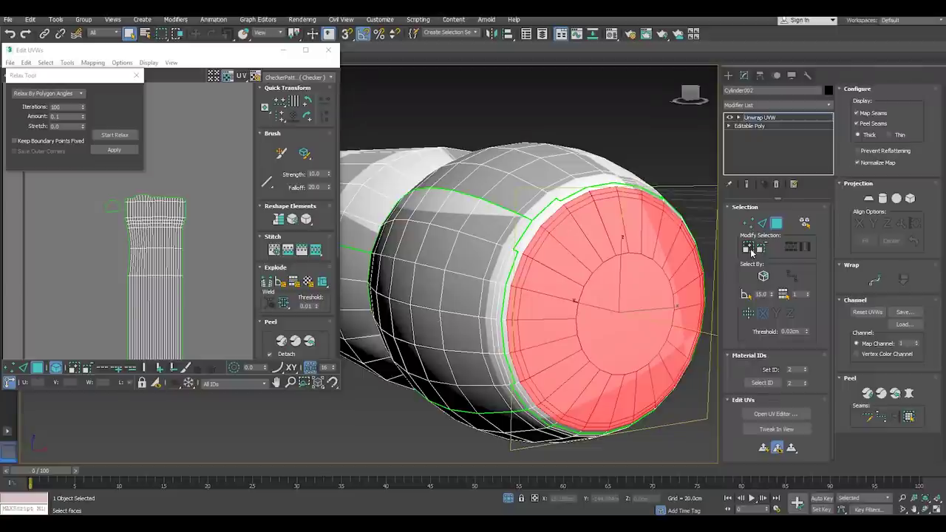
pyautogui.click(751, 251)
pyautogui.click(751, 251)
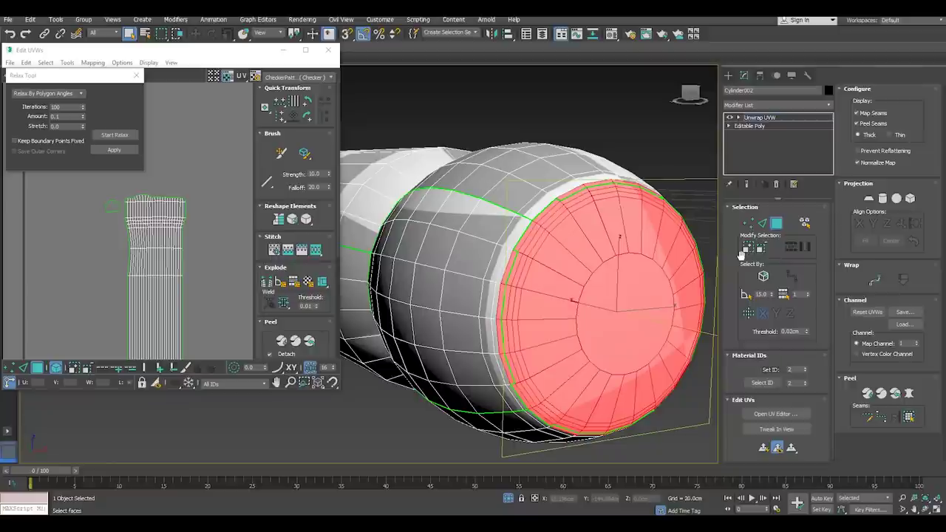
# Planar-map the cap faces aligned to X and relax the resulting island
pyautogui.click(868, 198)
pyautogui.click(859, 223)
pyautogui.click(869, 198)
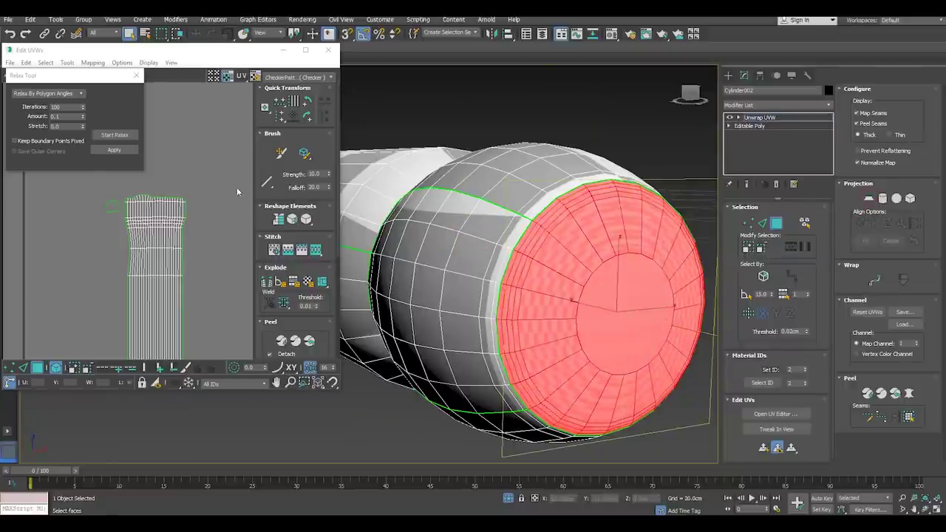
pyautogui.scroll(3, 185, 261)
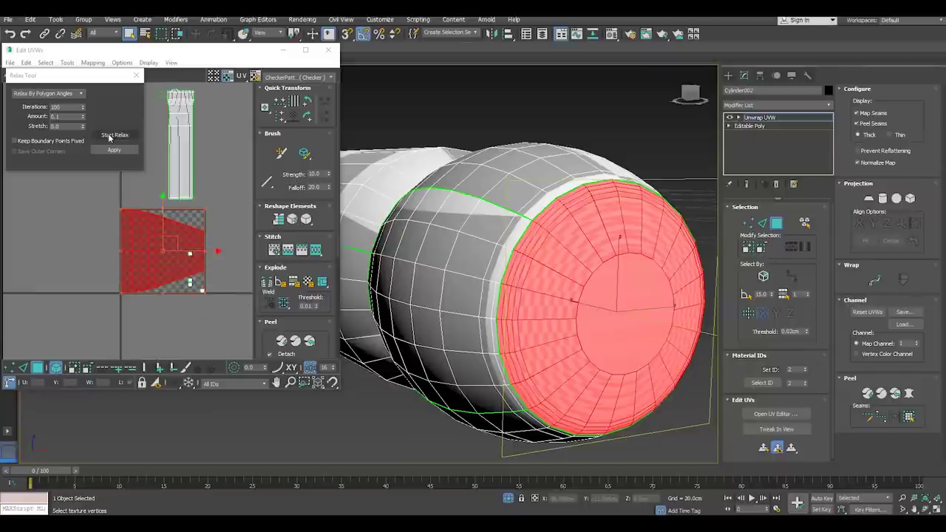
pyautogui.click(109, 135)
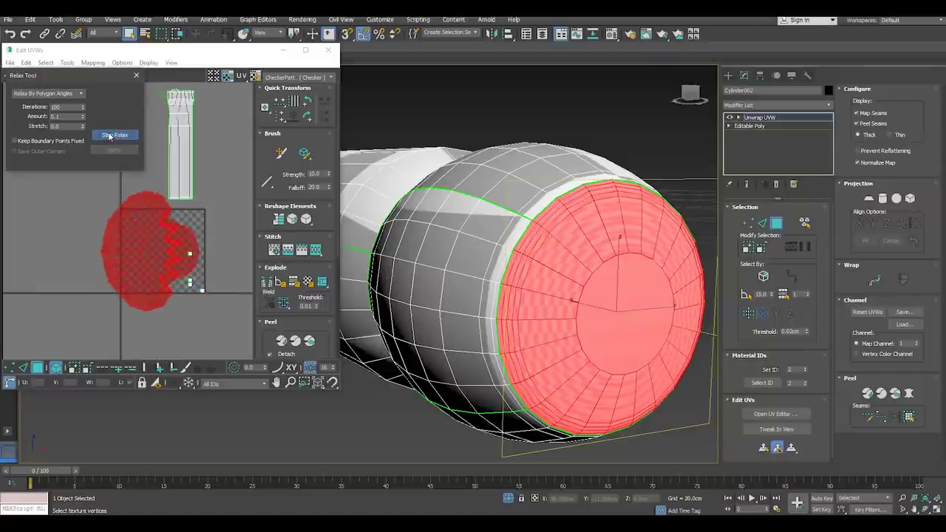
pyautogui.click(109, 135)
# Reapply the planar projection to the cap, now aligned to the Y axis
pyautogui.keyDown('alt'); pyautogui.moveTo(538, 249); pyautogui.dragTo(488, 263, button='middle'); pyautogui.keyUp('alt')
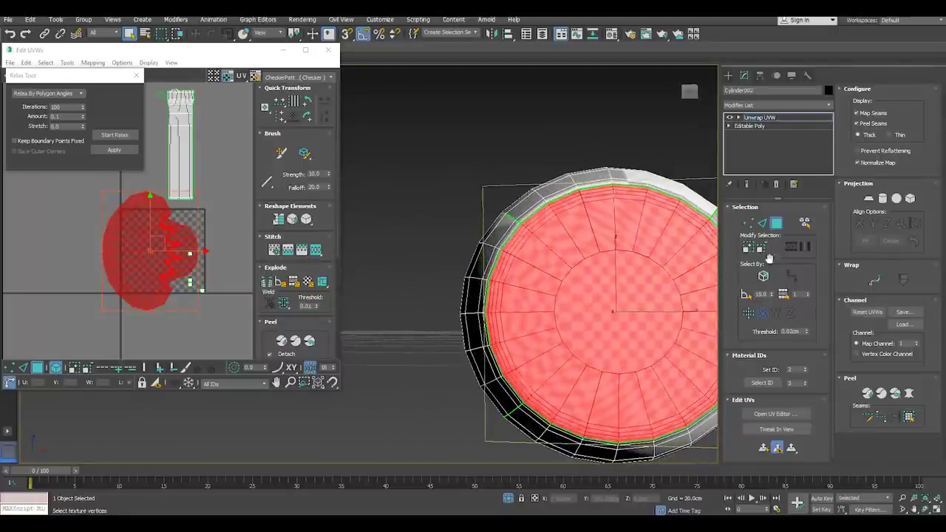
pyautogui.click(868, 198)
pyautogui.click(859, 223)
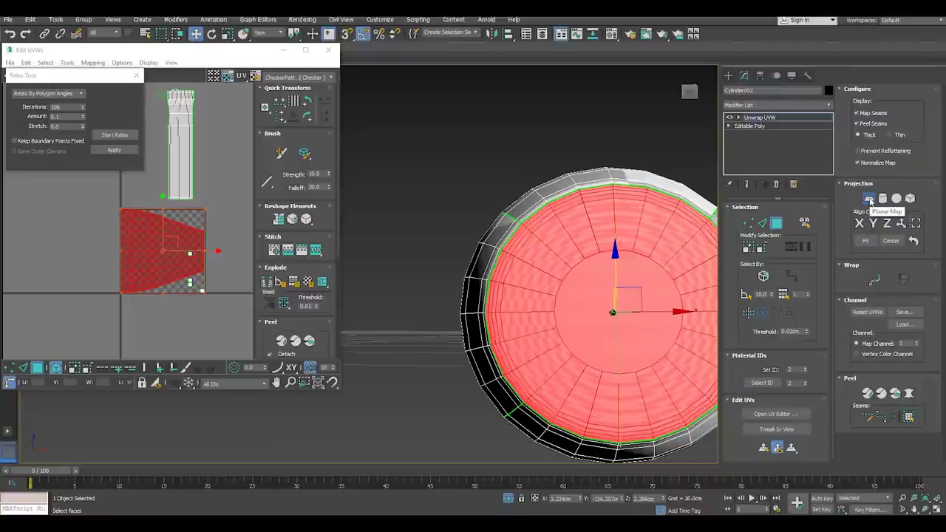
pyautogui.keyDown('alt'); pyautogui.moveTo(572, 301); pyautogui.dragTo(635, 328, button='middle'); pyautogui.keyUp('alt')
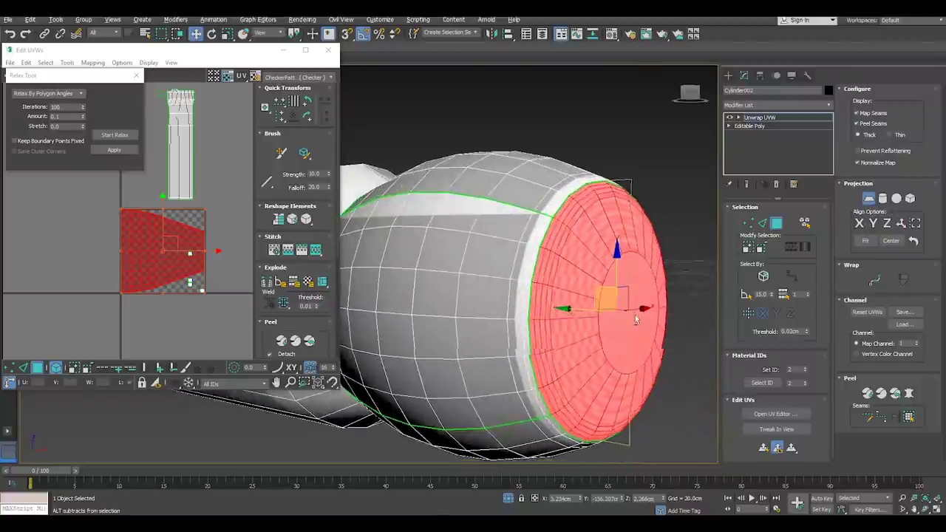
pyautogui.click(872, 226)
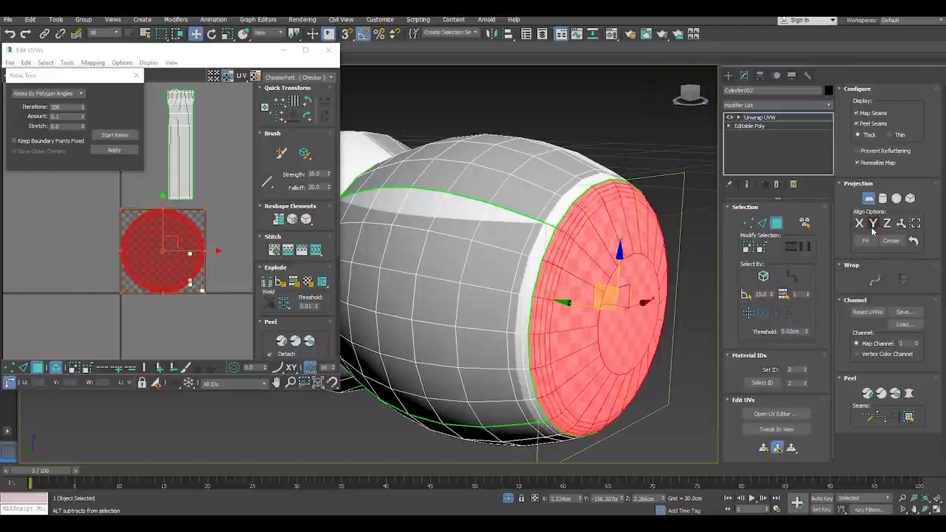
# Relax the cap's UV island into an even circle and move it left in UV space
pyautogui.click(115, 135)
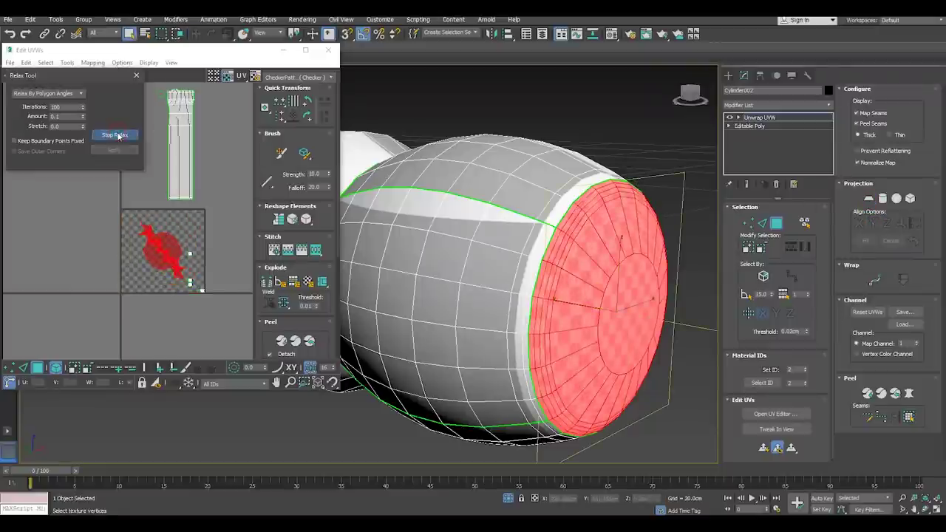
pyautogui.click(116, 135)
pyautogui.click(9, 33)
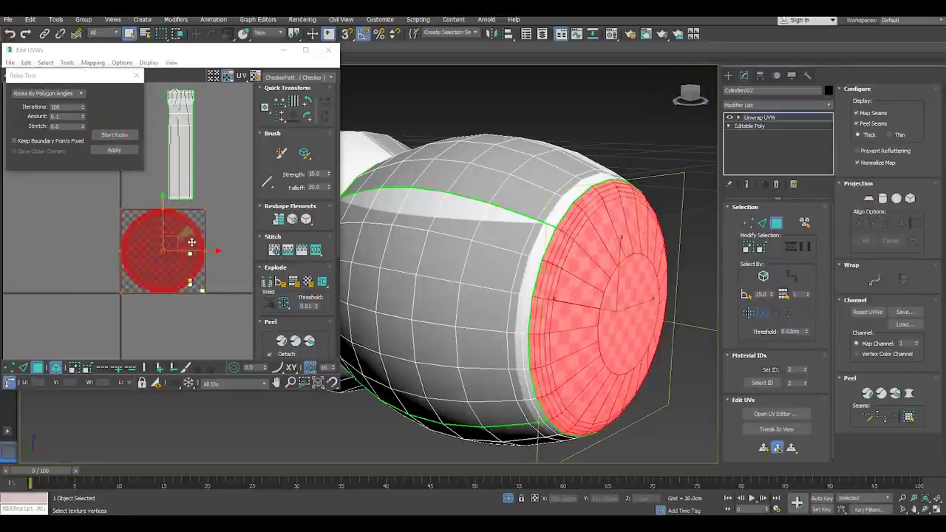
pyautogui.rightClick(185, 235)
pyautogui.click(210, 275)
pyautogui.click(116, 136)
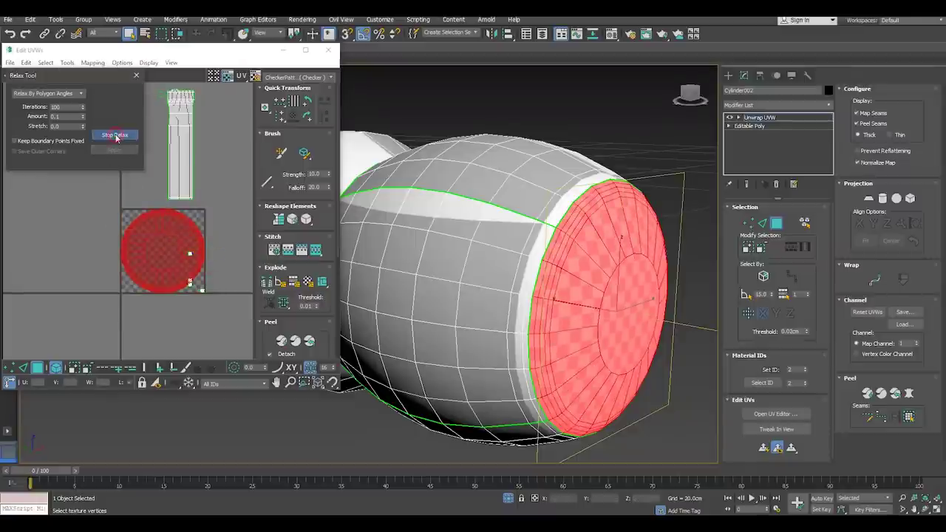
pyautogui.click(116, 136)
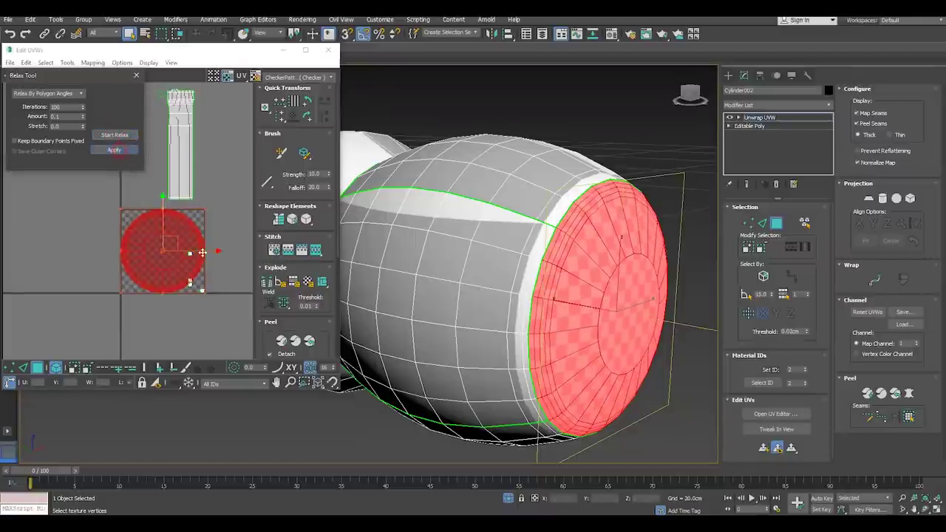
pyautogui.moveTo(216, 255)
pyautogui.mouseDown()
pyautogui.moveTo(101, 252)
pyautogui.moveTo(232, 325)
pyautogui.mouseUp()
# Cylindrically map the barrel faces with the projection aligned to the Y axis
pyautogui.scroll(-5, 632, 360)
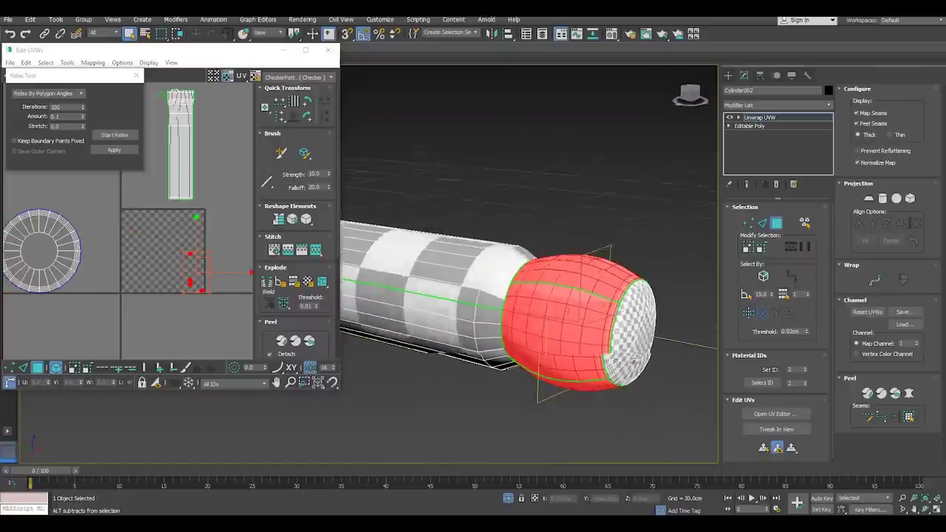
pyautogui.press('f')
pyautogui.click(884, 199)
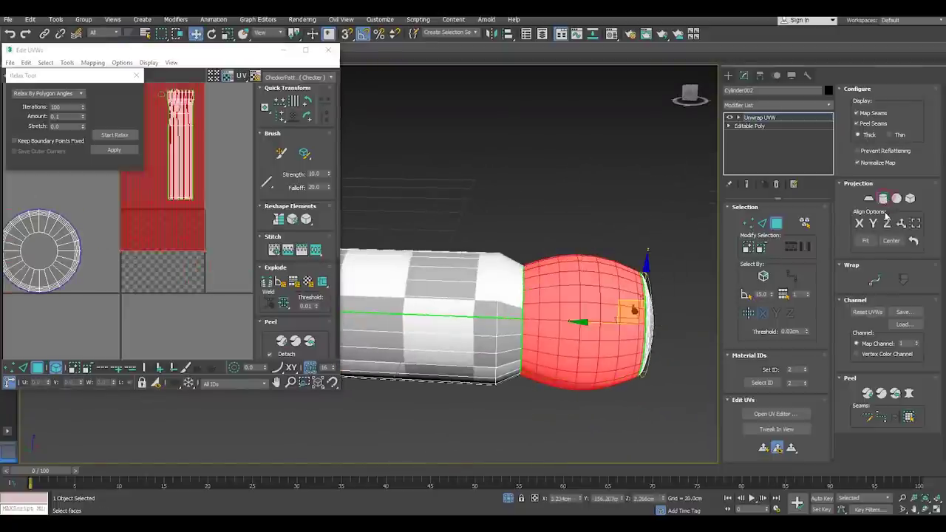
pyautogui.click(860, 223)
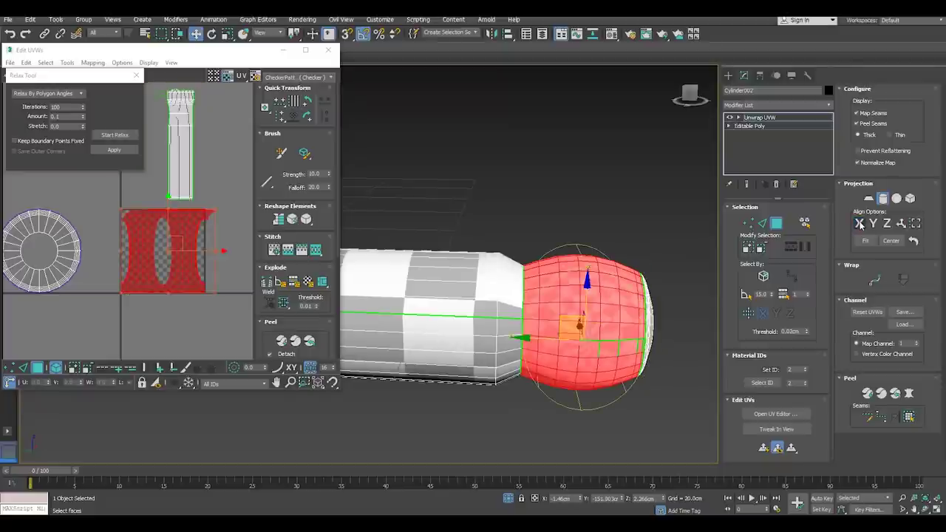
pyautogui.click(873, 223)
pyautogui.click(883, 198)
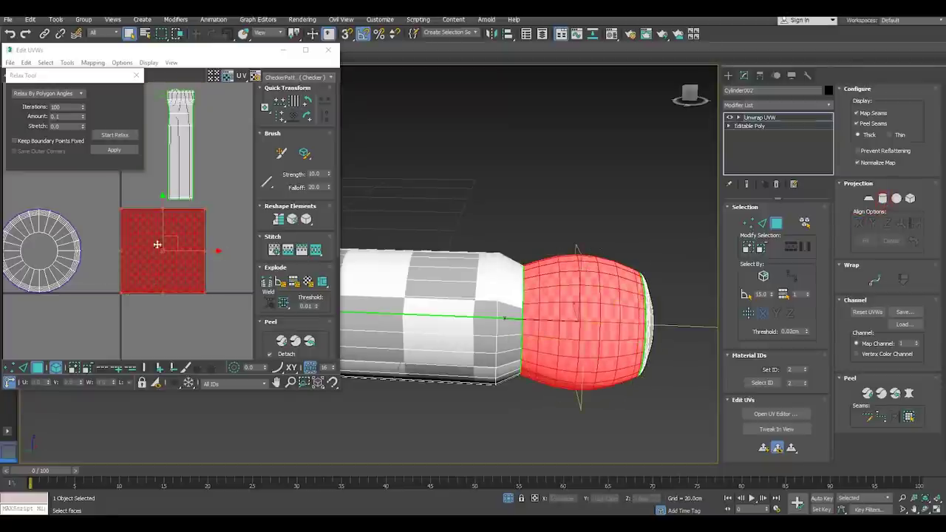
# Select the barrel's whole UV island and relax it
pyautogui.click(10, 367)
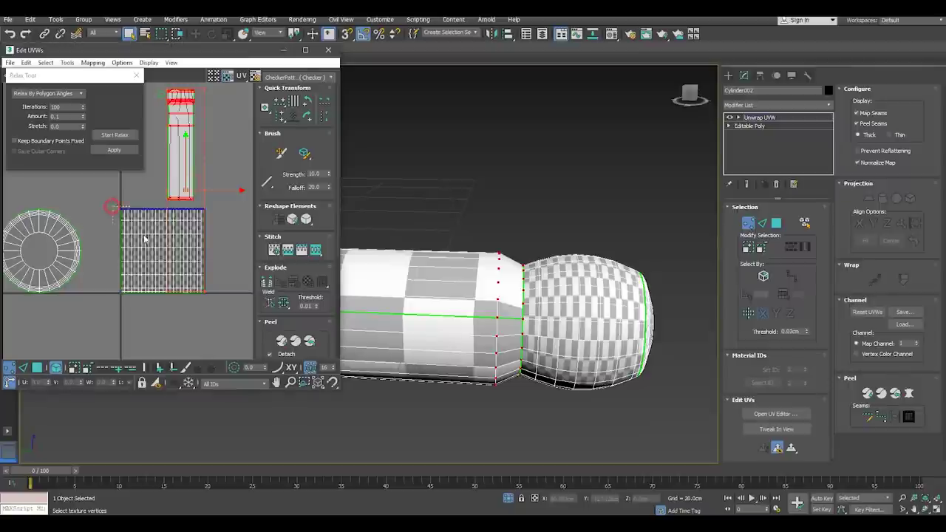
pyautogui.moveTo(249, 314); pyautogui.dragTo(115, 203)
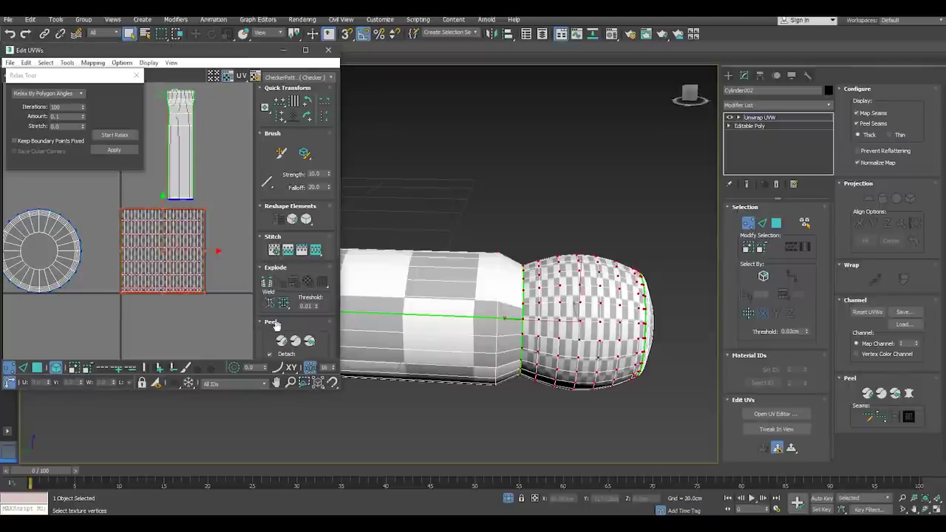
pyautogui.click(36, 367)
pyautogui.click(113, 134)
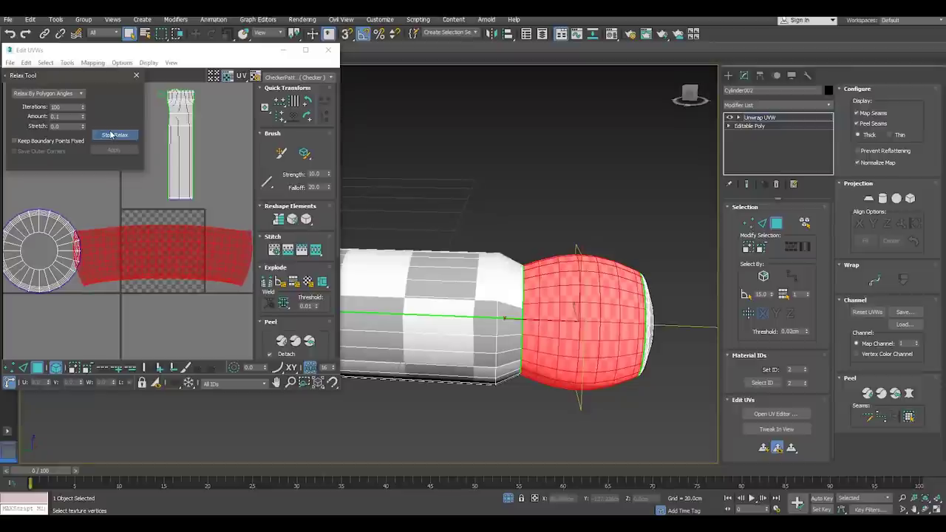
pyautogui.click(111, 135)
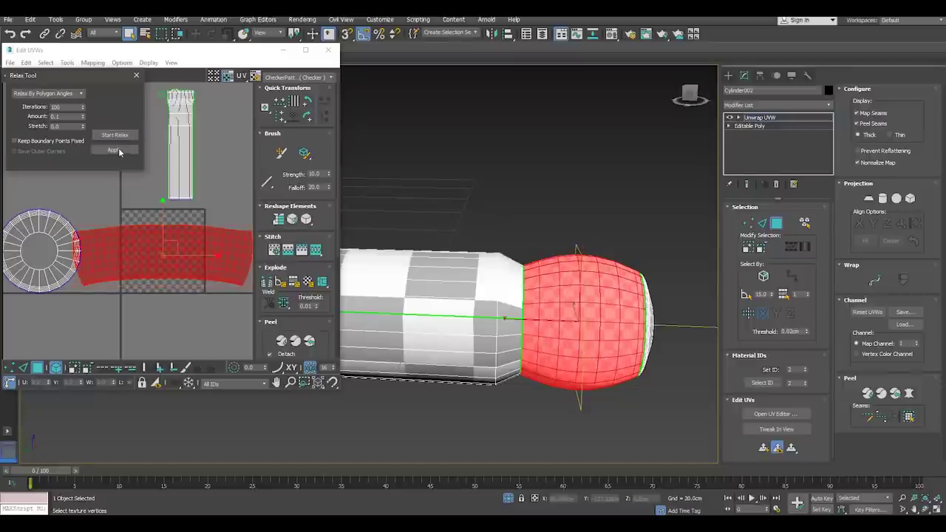
# Select both UV islands and Pack Normalize them into one square
pyautogui.scroll(-3, 121, 248)
pyautogui.scroll(-2, 120, 247)
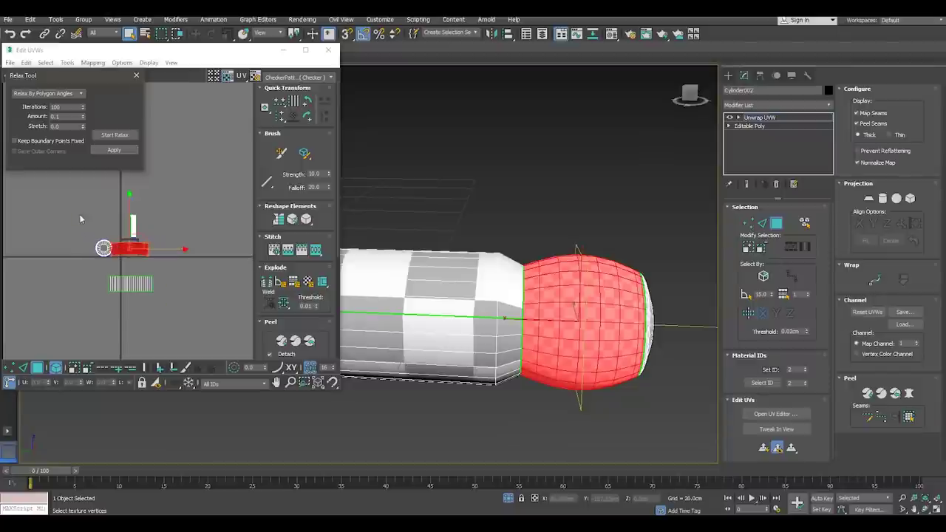
pyautogui.moveTo(79, 215); pyautogui.dragTo(206, 339)
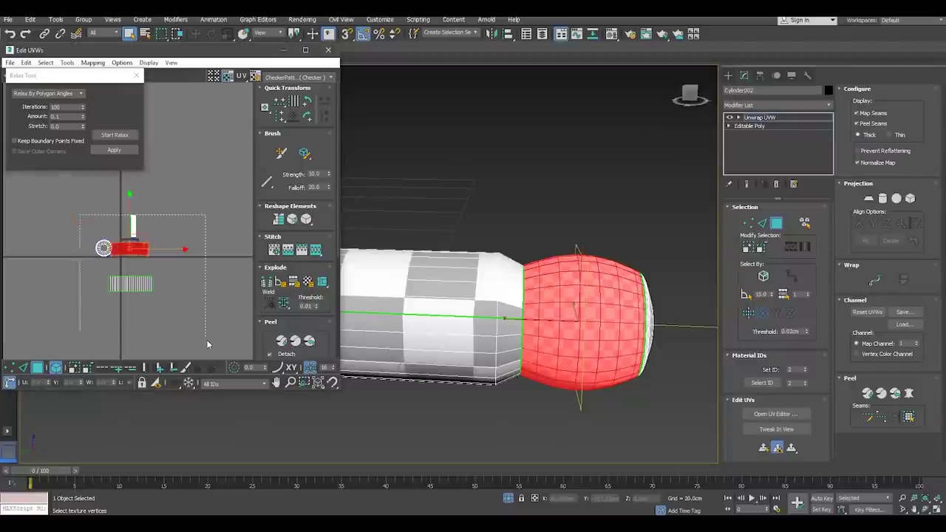
pyautogui.click(136, 75)
pyautogui.scroll(-3, 268, 300)
pyautogui.scroll(-2, 267, 311)
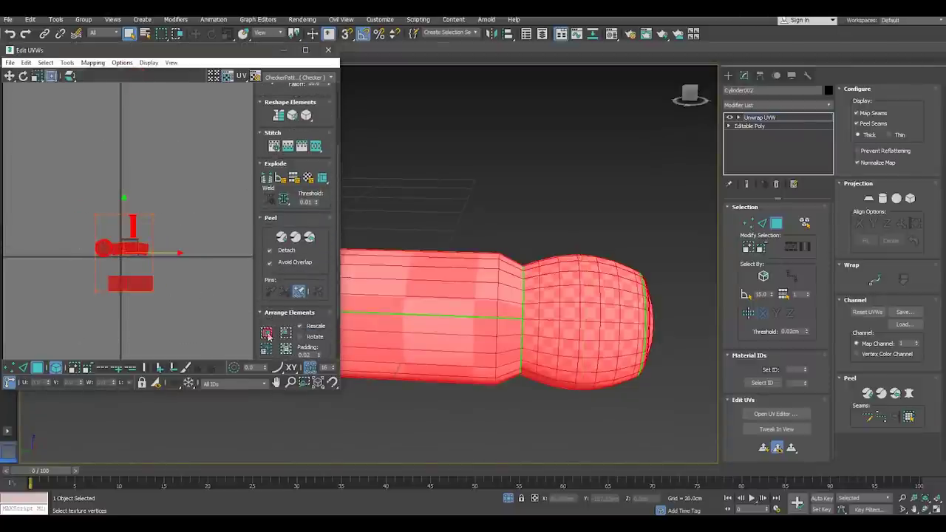
pyautogui.click(267, 333)
# Deselect the UVs, close the Edit UVWs editor and deselect the handle
pyautogui.click(169, 231)
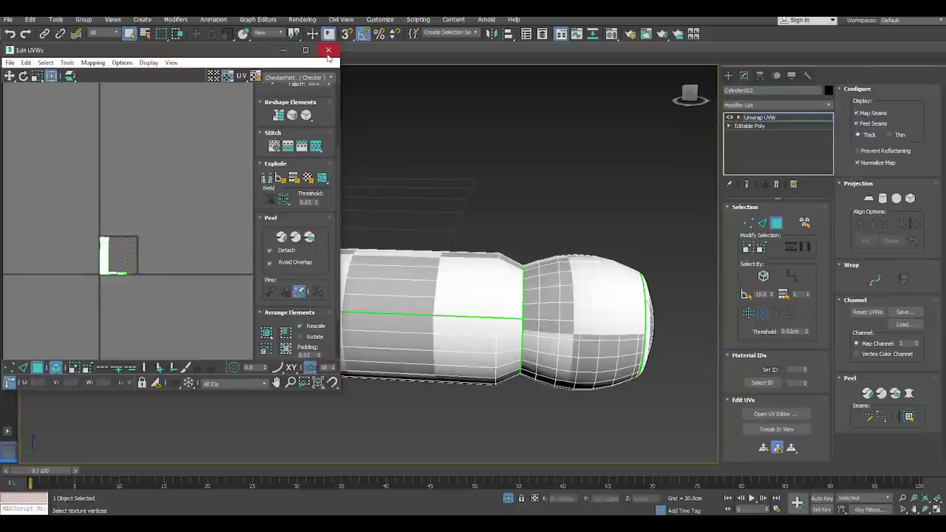
pyautogui.click(329, 54)
pyautogui.click(601, 141)
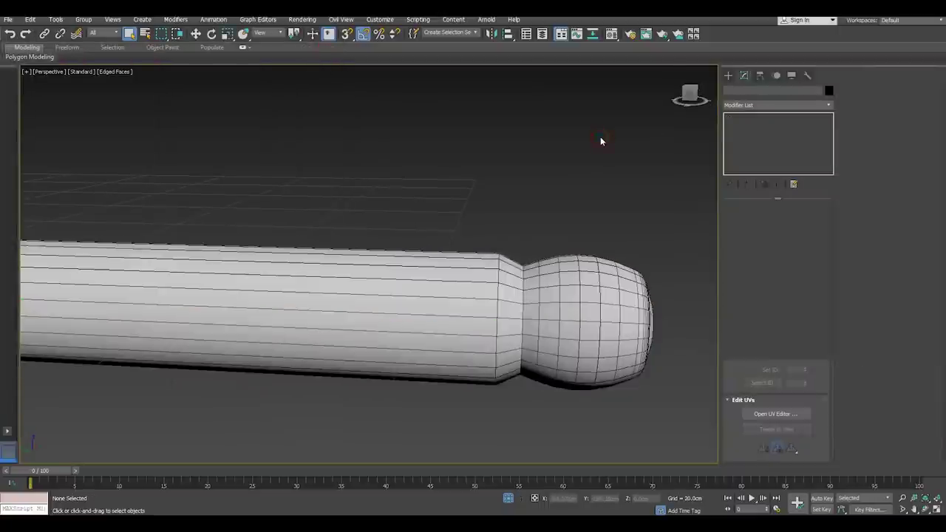
# Collapse the Unwrap UVW into the Editable Poly and turn on Preserve UVs
pyautogui.rightClick(754, 118)
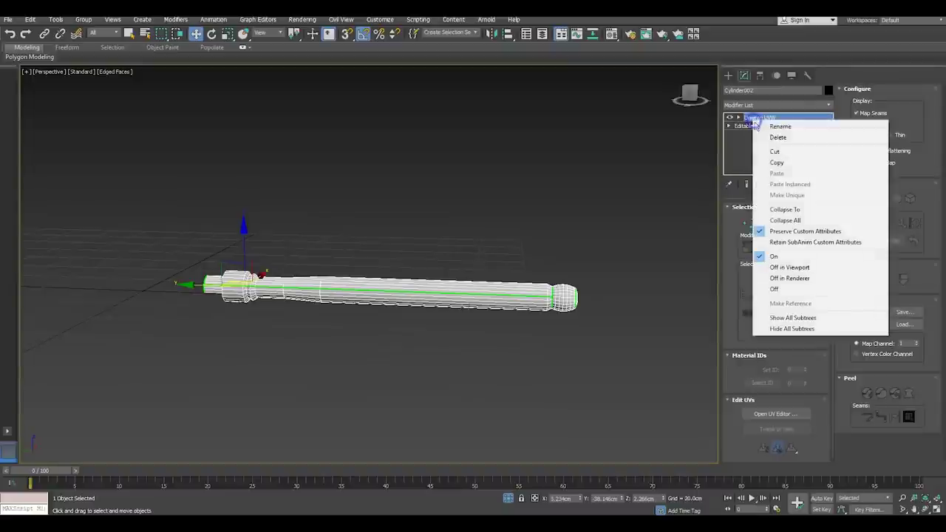
pyautogui.click(799, 220)
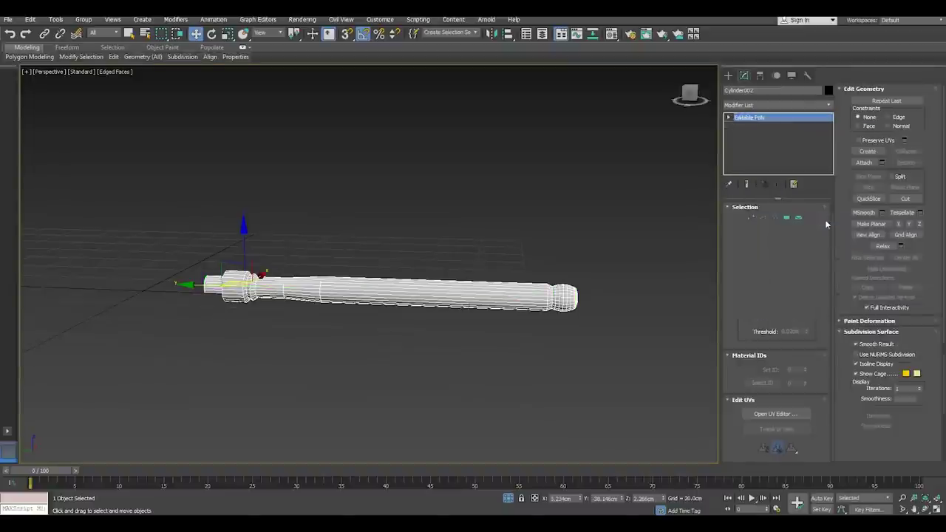
pyautogui.click(872, 143)
pyautogui.scroll(5, 573, 289)
pyautogui.scroll(3, 576, 311)
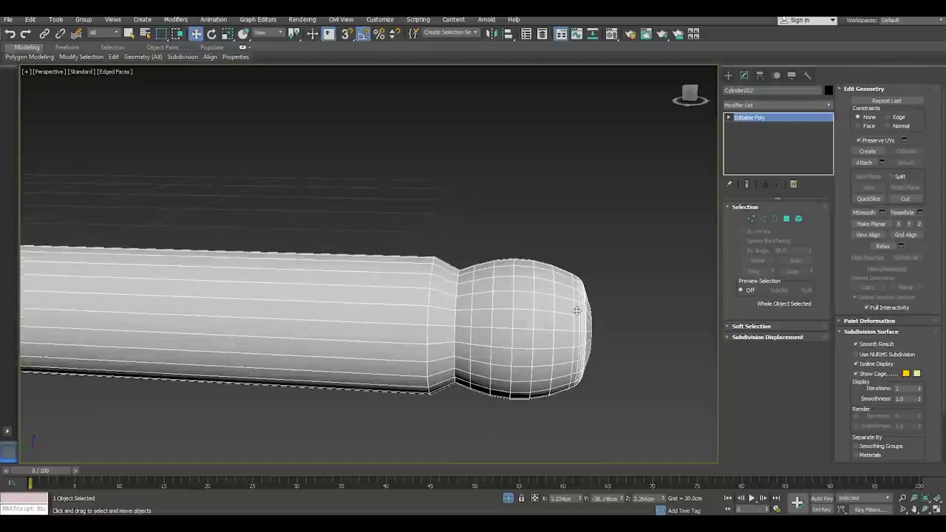
# Remove three redundant edge loops around the handle's rounded end
pyautogui.click(762, 219)
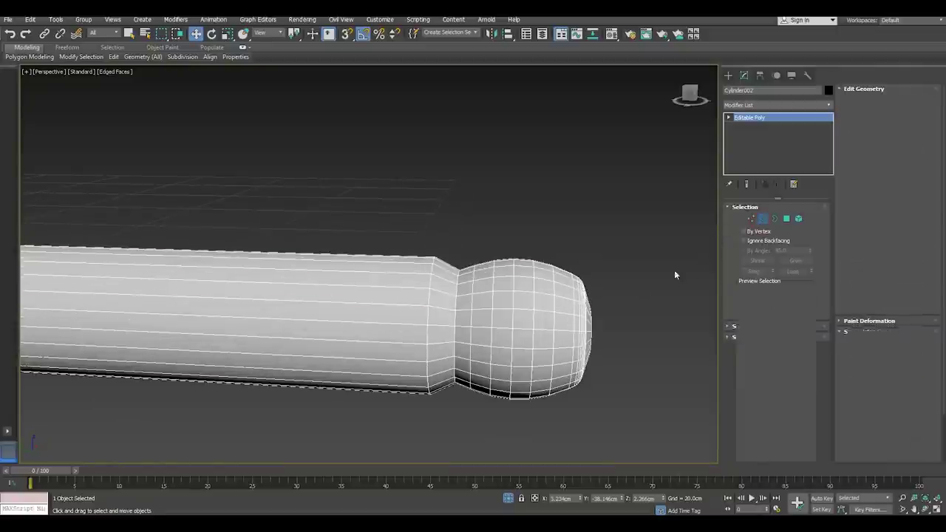
pyautogui.click(555, 317)
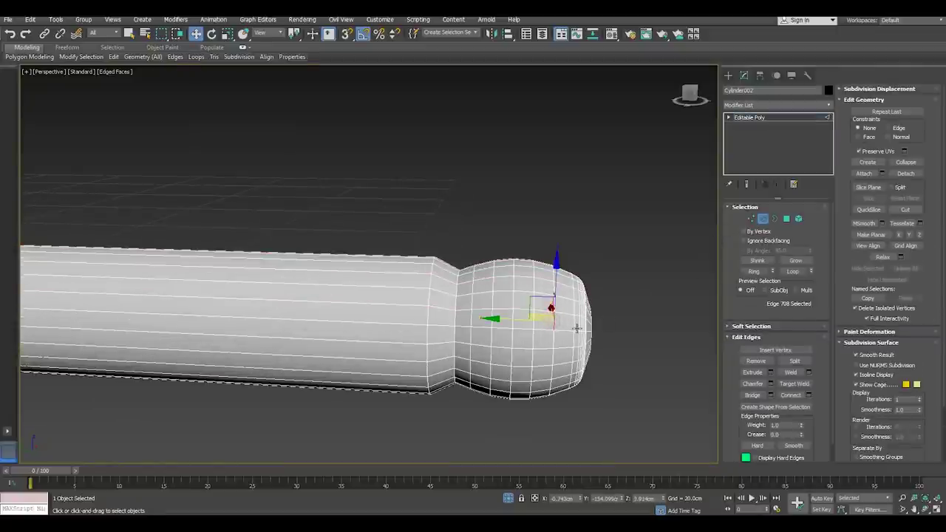
pyautogui.keyDown('alt'); pyautogui.moveTo(576, 328); pyautogui.dragTo(548, 334, button='middle'); pyautogui.keyUp('alt')
pyautogui.scroll(1, 600, 329)
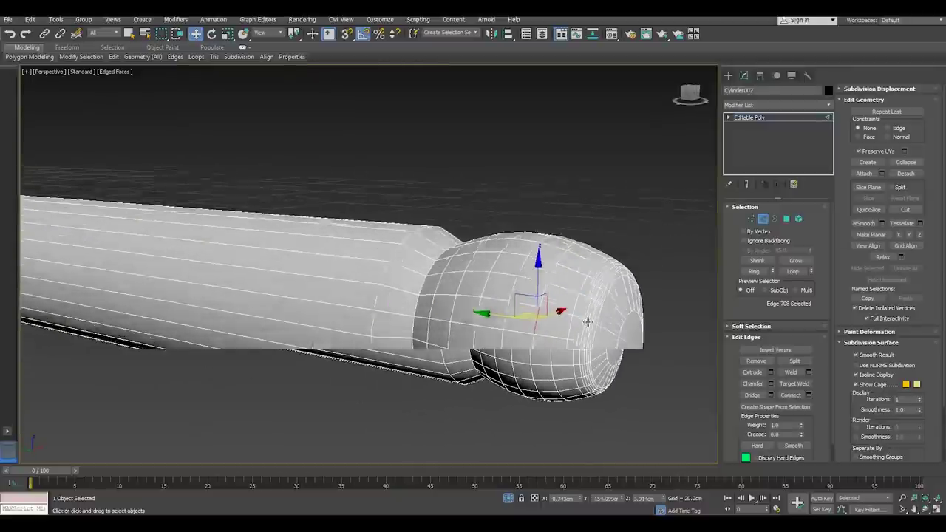
pyautogui.scroll(2, 601, 330)
pyautogui.scroll(2, 601, 332)
pyautogui.scroll(2, 601, 332)
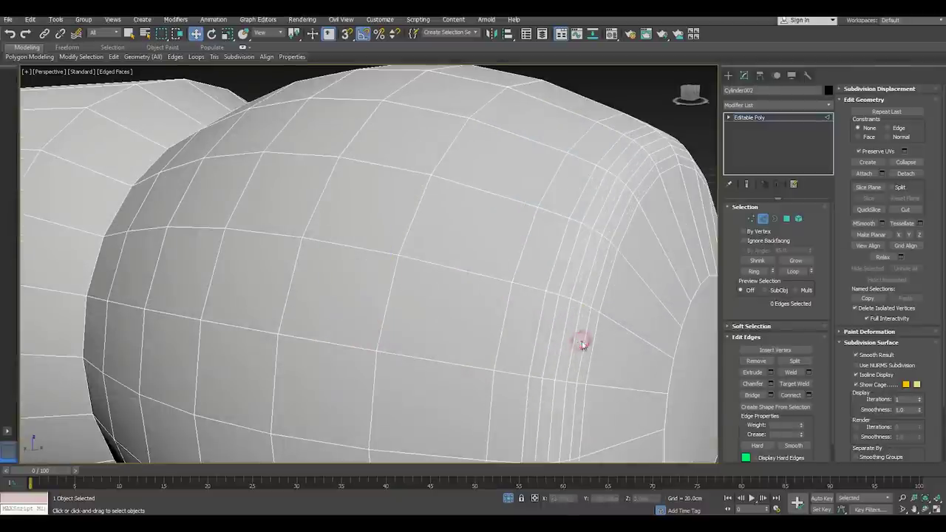
pyautogui.doubleClick(582, 339)
pyautogui.keyDown('ctrl'); pyautogui.doubleClick(565, 336); pyautogui.keyUp('ctrl')
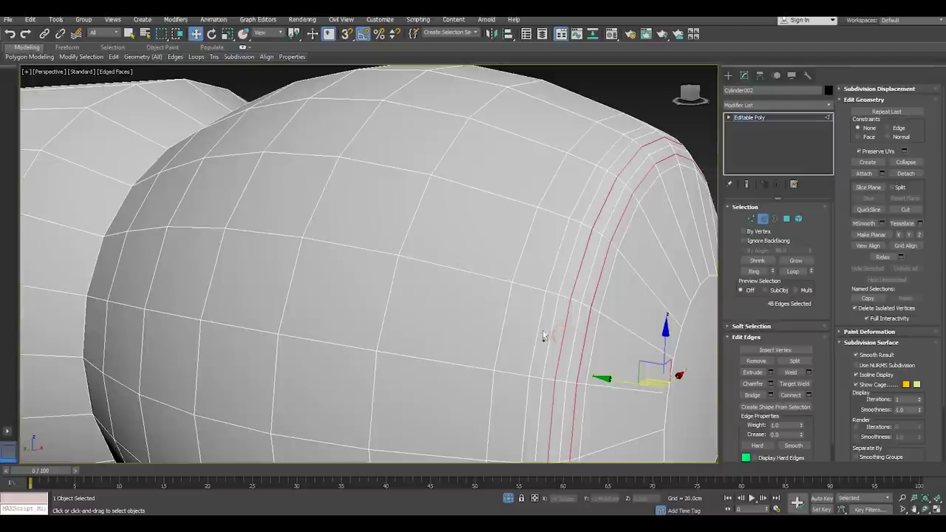
pyautogui.keyDown('ctrl'); pyautogui.doubleClick(538, 331); pyautogui.keyUp('ctrl')
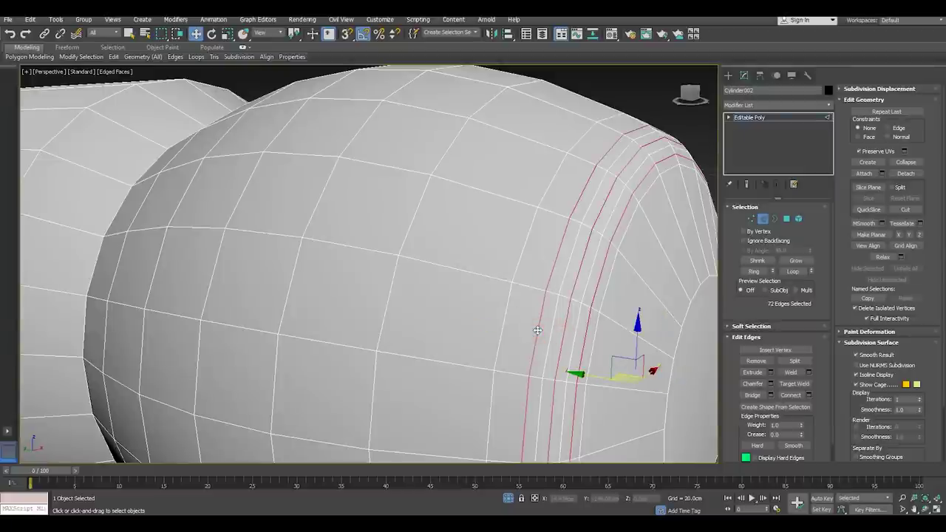
pyautogui.hotkey('ctrl', 'BackSpace')
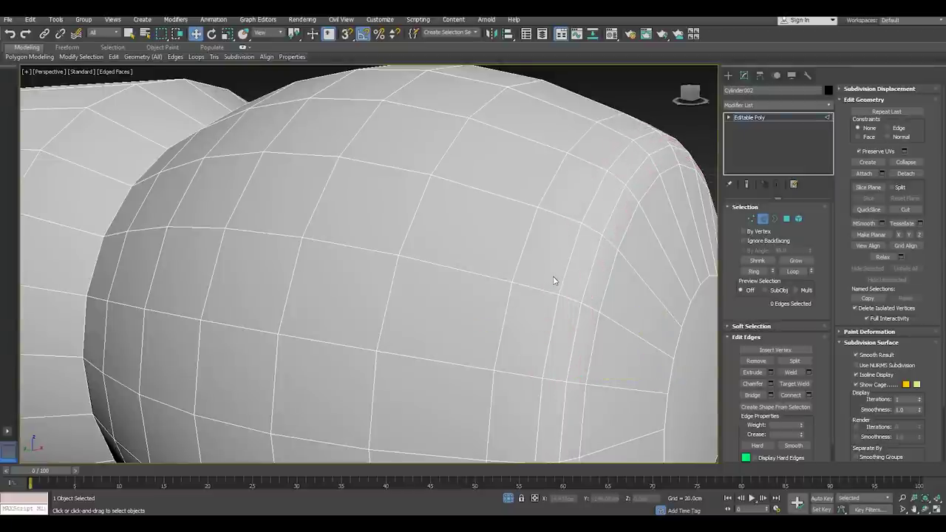
# Select the extra loops across the end cap out to its rim and remove them all
pyautogui.scroll(-4, 554, 280)
pyautogui.scroll(-3, 566, 289)
pyautogui.click(576, 314)
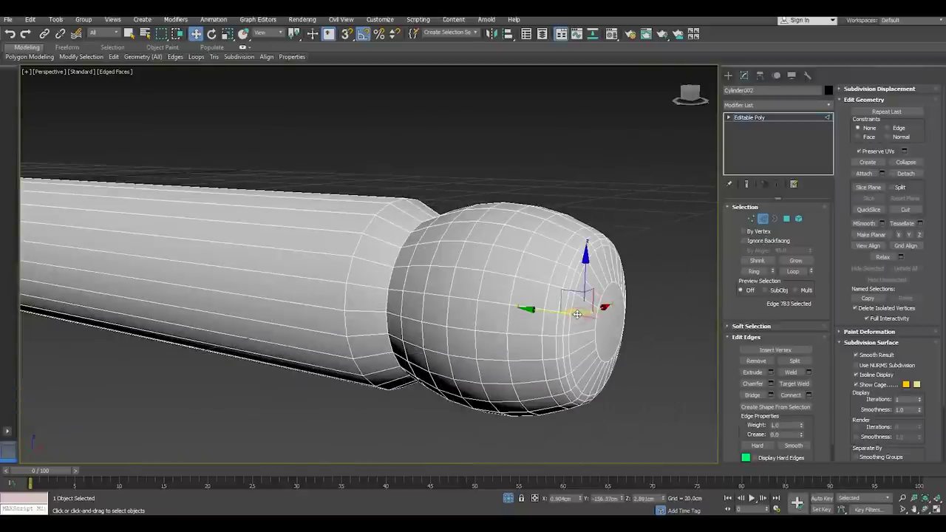
pyautogui.moveTo(576, 314)
pyautogui.keyDown('alt'); pyautogui.mouseDown(button='middle')
pyautogui.moveTo(538, 355)
pyautogui.moveTo(506, 339)
pyautogui.mouseUp(button='middle'); pyautogui.keyUp('alt')
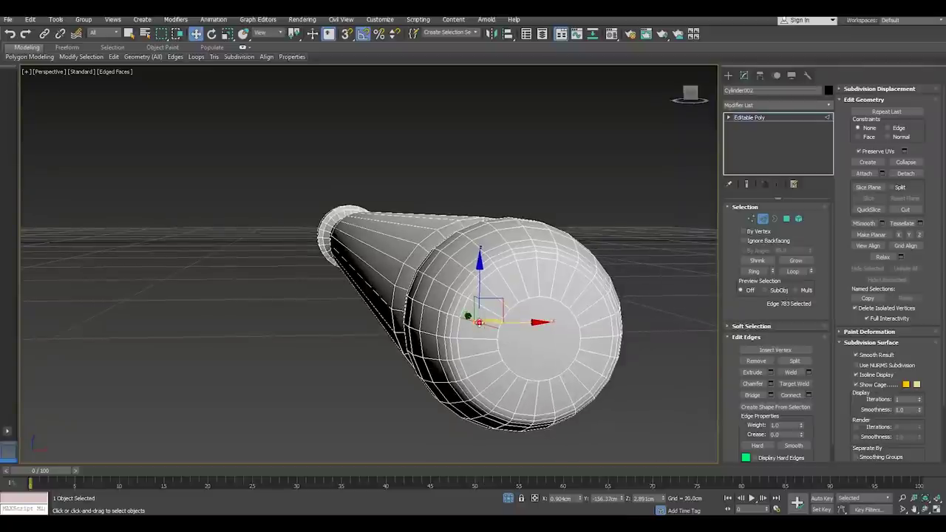
pyautogui.doubleClick(498, 316)
pyautogui.keyDown('ctrl'); pyautogui.doubleClick(501, 301); pyautogui.keyUp('ctrl')
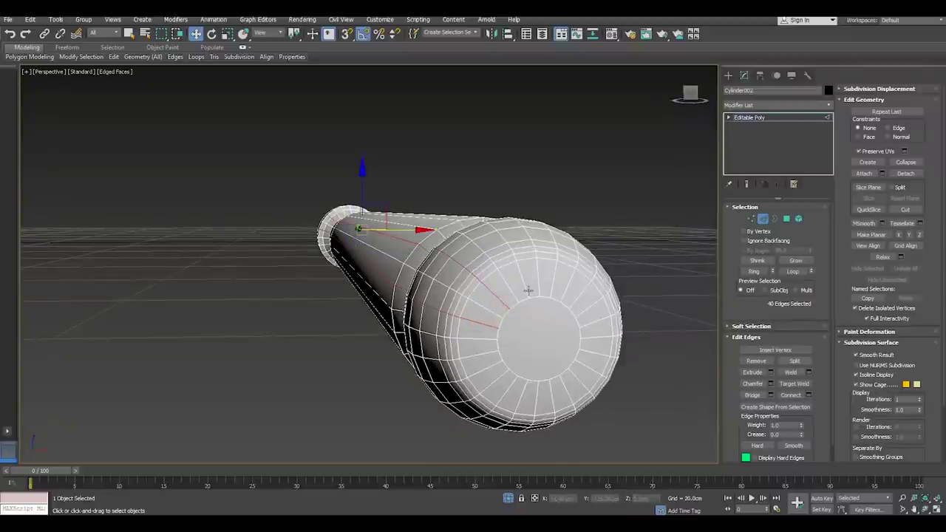
pyautogui.keyDown('ctrl'); pyautogui.doubleClick(528, 292); pyautogui.keyUp('ctrl')
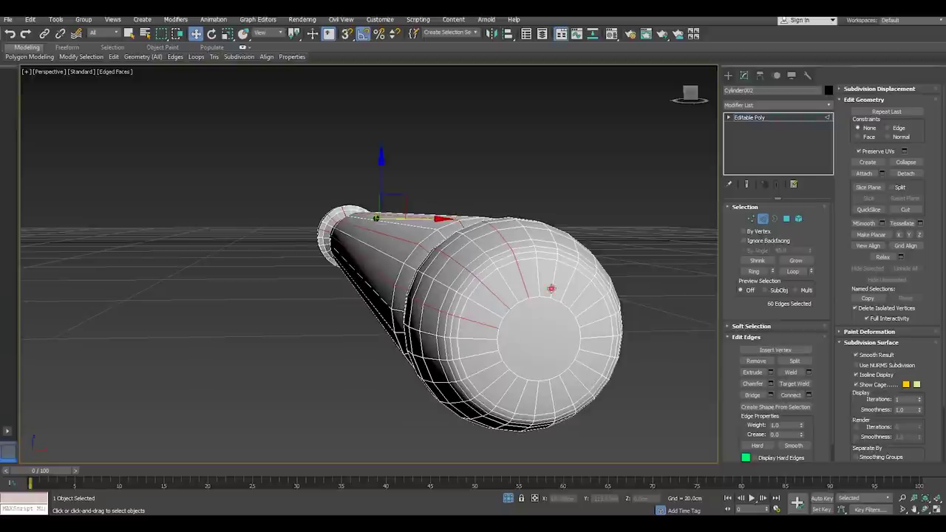
pyautogui.keyDown('ctrl'); pyautogui.doubleClick(551, 289); pyautogui.keyUp('ctrl')
pyautogui.keyDown('ctrl'); pyautogui.doubleClick(573, 301); pyautogui.keyUp('ctrl')
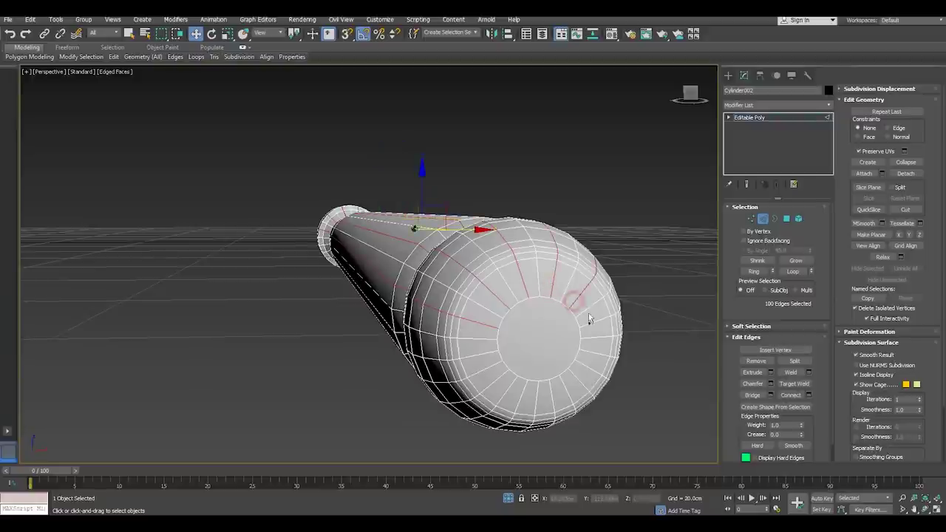
pyautogui.keyDown('ctrl'); pyautogui.doubleClick(594, 322); pyautogui.keyUp('ctrl')
pyautogui.keyDown('ctrl'); pyautogui.doubleClick(600, 354); pyautogui.keyUp('ctrl')
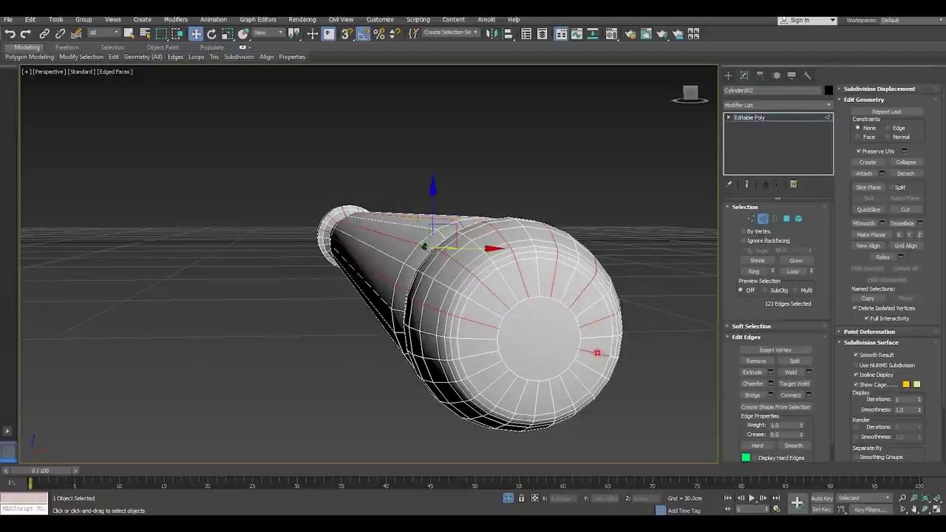
pyautogui.keyDown('ctrl'); pyautogui.doubleClick(554, 390); pyautogui.keyUp('ctrl')
pyautogui.keyDown('ctrl'); pyautogui.doubleClick(551, 392); pyautogui.keyUp('ctrl')
pyautogui.keyDown('ctrl'); pyautogui.doubleClick(522, 388); pyautogui.keyUp('ctrl')
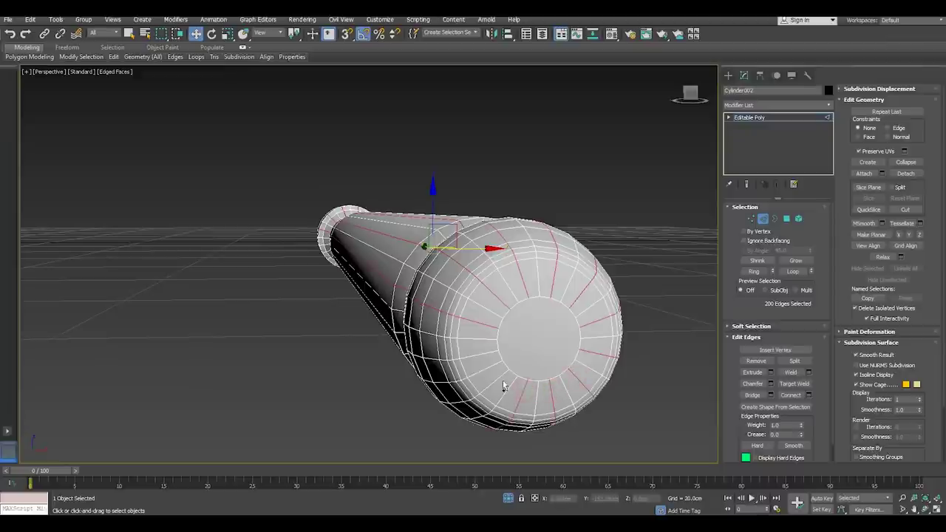
pyautogui.keyDown('ctrl'); pyautogui.doubleClick(490, 358); pyautogui.keyUp('ctrl')
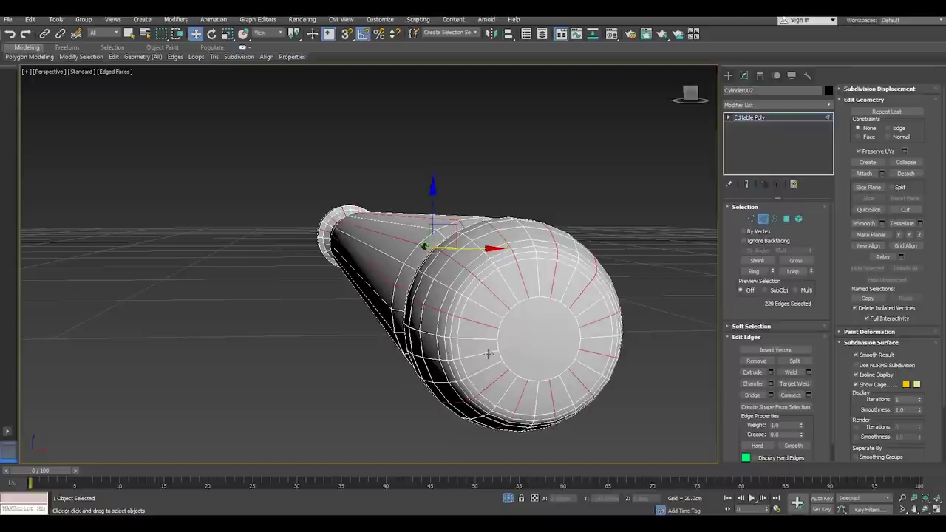
pyautogui.keyDown('ctrl'); pyautogui.doubleClick(488, 354); pyautogui.keyUp('ctrl')
pyautogui.hotkey('ctrl', 'BackSpace')
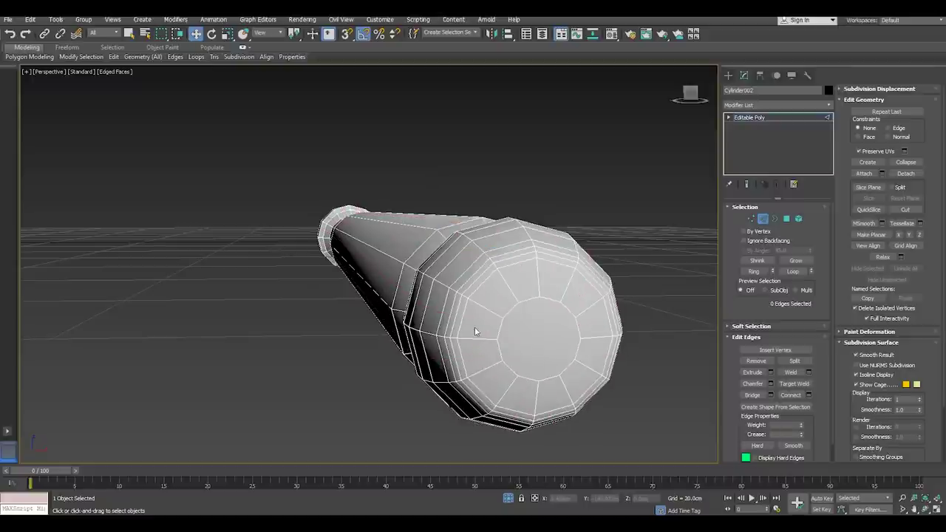
pyautogui.scroll(-3, 524, 353)
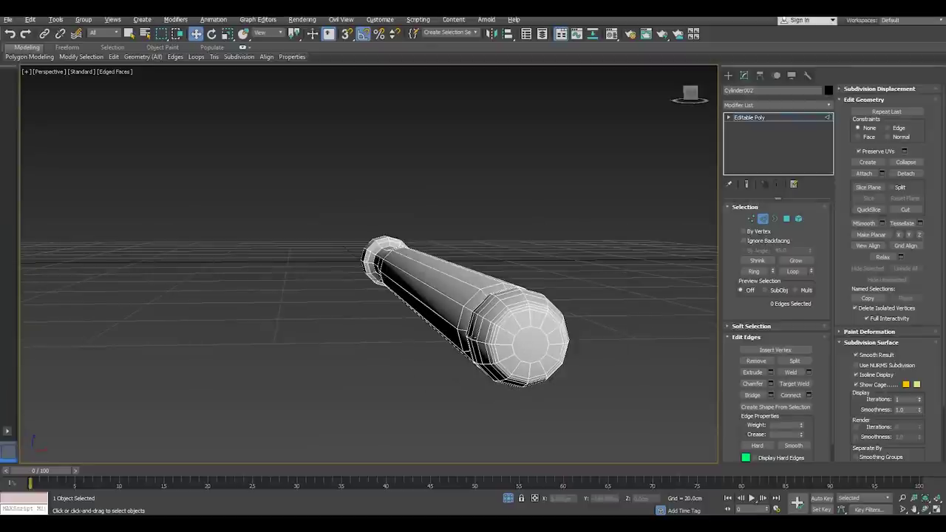
# Apply Auto Smooth at 45 to the whole handle element, then release the polygon selection
pyautogui.moveTo(524, 353)
pyautogui.keyDown('alt'); pyautogui.mouseDown(button='middle')
pyautogui.moveTo(634, 327)
pyautogui.moveTo(592, 355)
pyautogui.mouseUp(button='middle'); pyautogui.keyUp('alt')
pyautogui.keyDown('alt'); pyautogui.moveTo(291, 356); pyautogui.dragTo(488, 278, button='middle'); pyautogui.keyUp('alt')
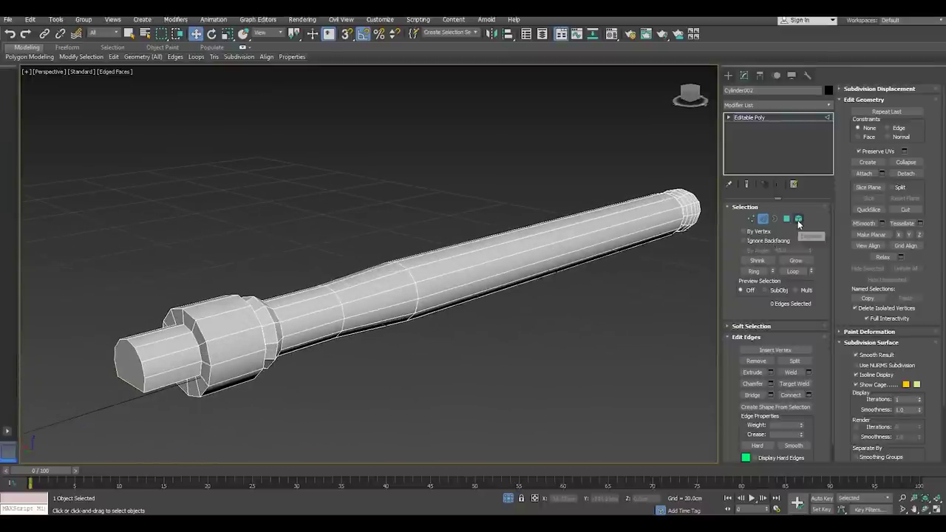
pyautogui.click(798, 218)
pyautogui.scroll(2, 242, 346)
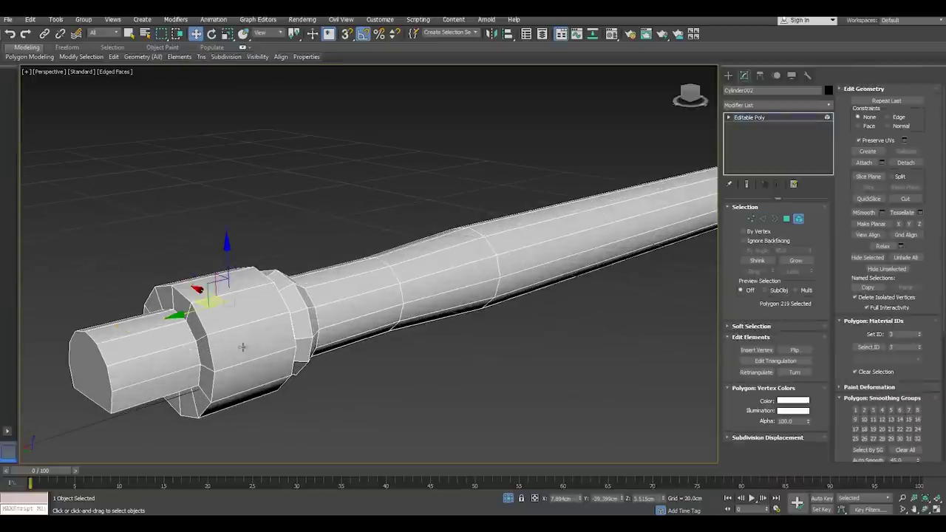
pyautogui.click(300, 322)
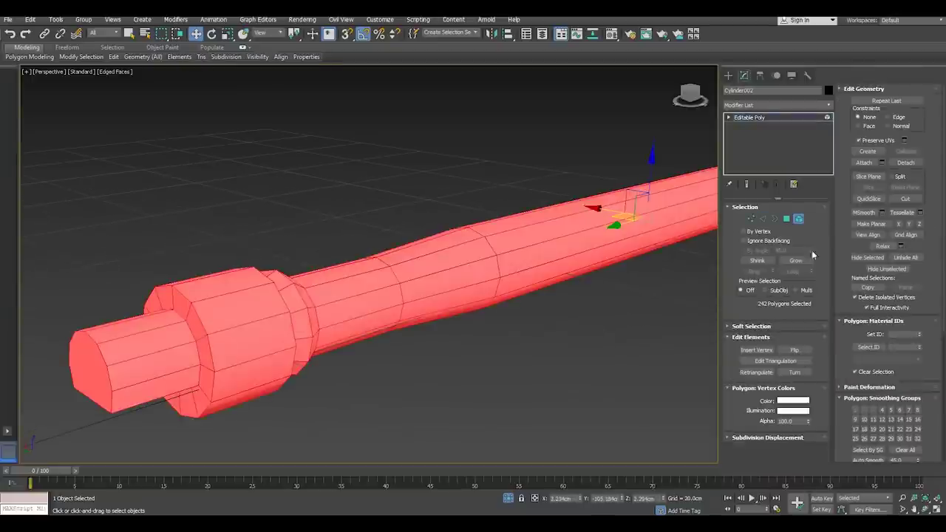
pyautogui.click(880, 460)
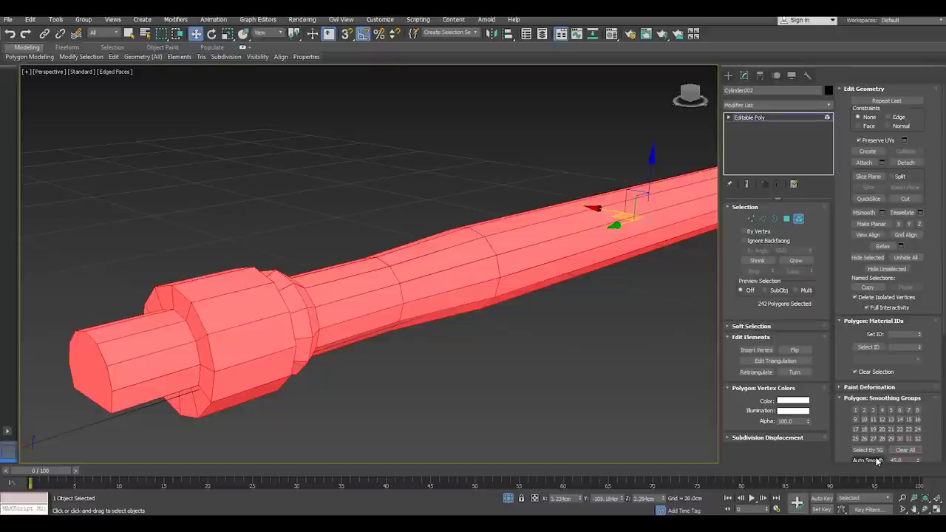
pyautogui.click(657, 284)
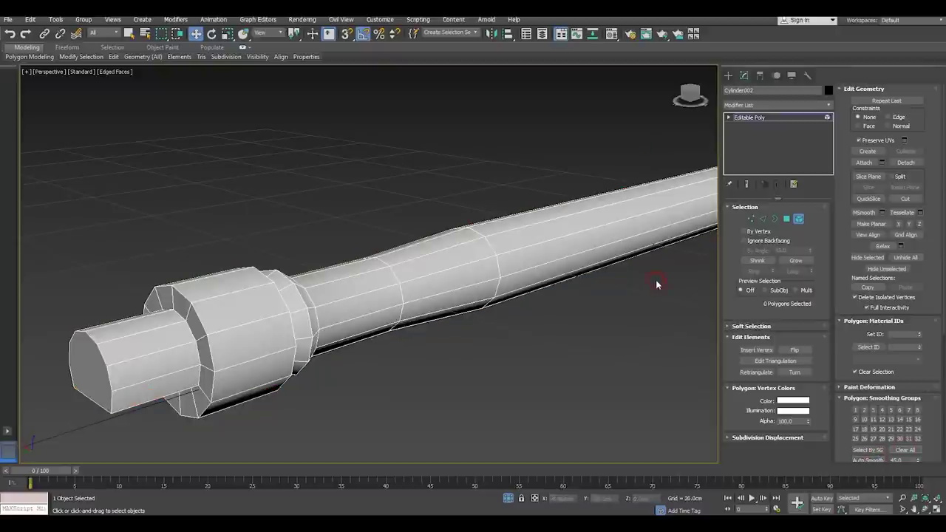
pyautogui.click(786, 218)
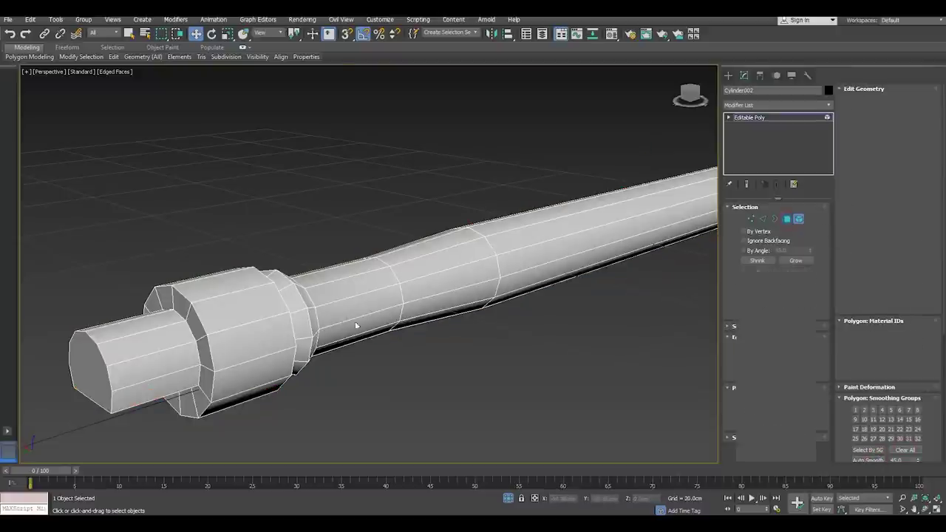
# Select the collar's two adjacent polygon rings near the handle's thick end
pyautogui.click(303, 326)
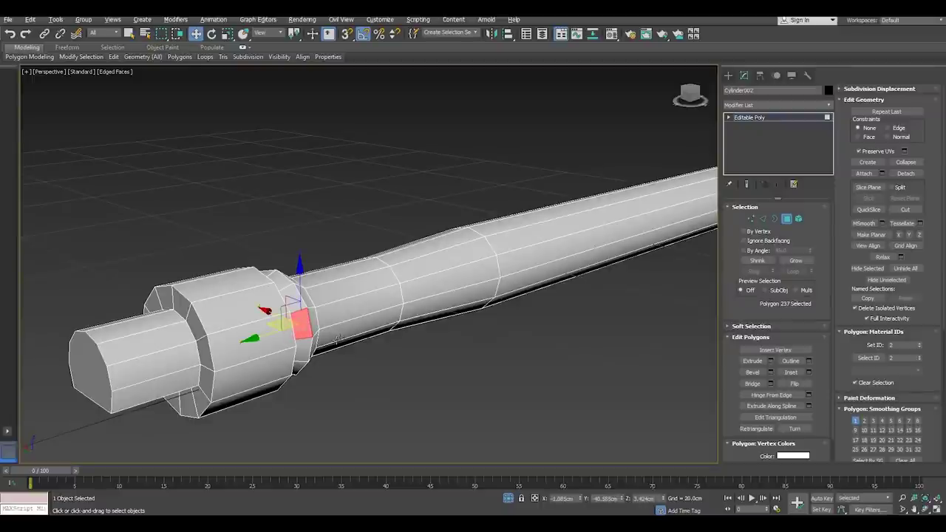
pyautogui.keyDown('alt'); pyautogui.moveTo(337, 338); pyautogui.dragTo(309, 311, button='middle'); pyautogui.keyUp('alt')
pyautogui.scroll(3, 308, 311)
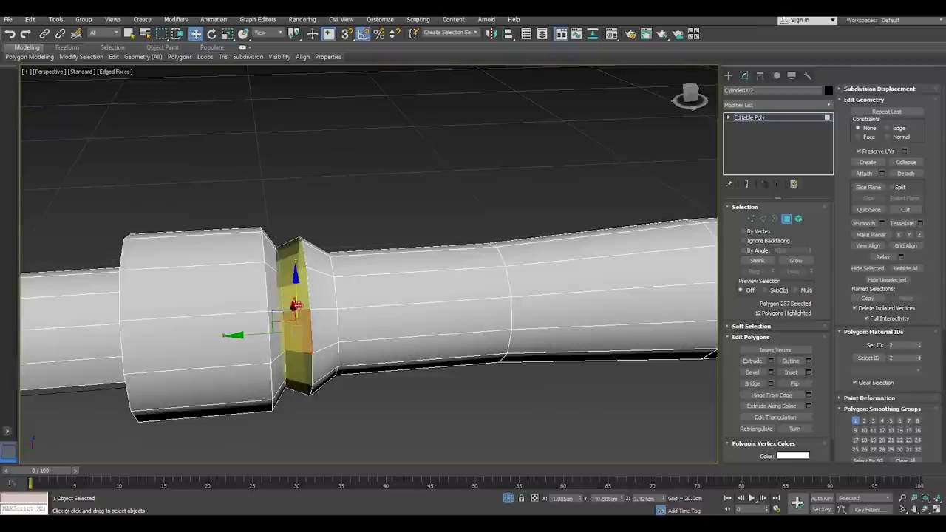
pyautogui.keyDown('shift'); pyautogui.click(297, 305); pyautogui.keyUp('shift')
pyautogui.keyDown('ctrl'); pyautogui.click(315, 303); pyautogui.keyUp('ctrl')
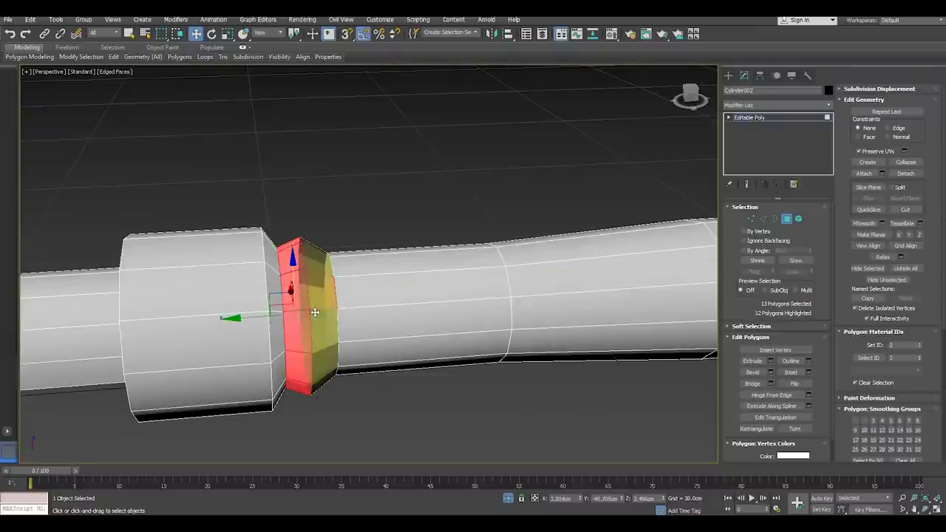
pyautogui.keyDown('shift'); pyautogui.click(315, 314); pyautogui.keyUp('shift')
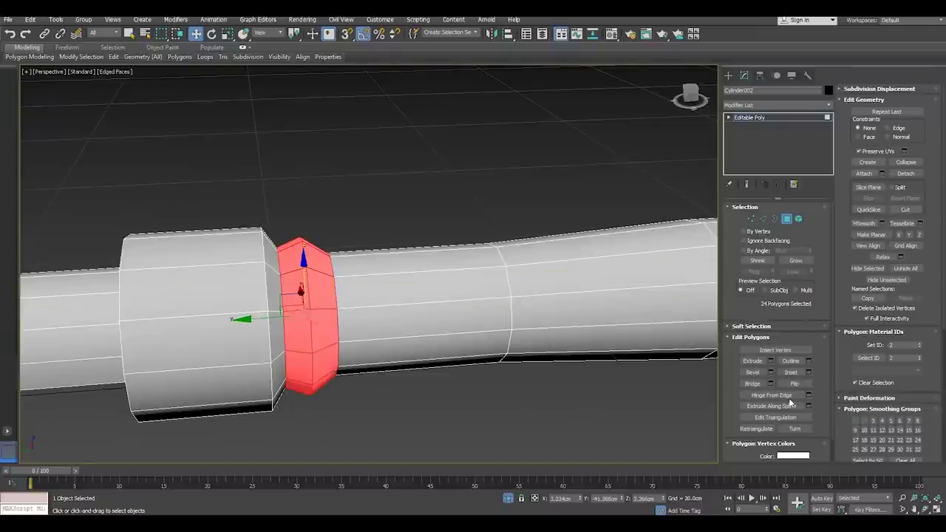
# Clear the collar's smoothing groups, assign it only to group 2, then deselect
pyautogui.click(905, 459)
pyautogui.click(855, 421)
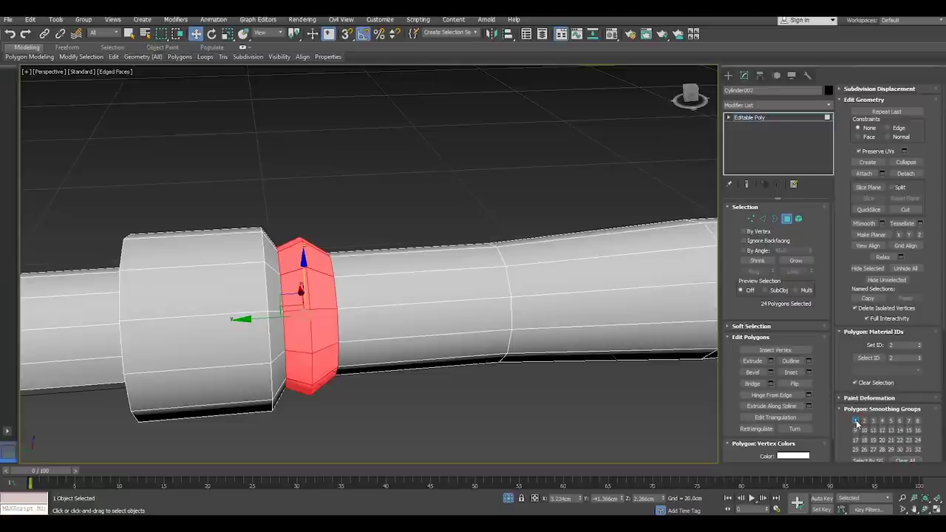
pyautogui.click(863, 422)
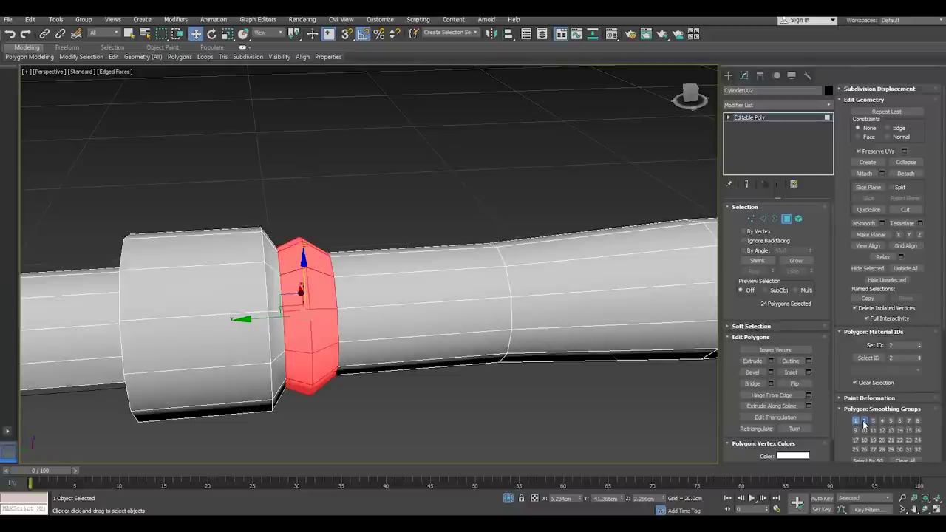
pyautogui.click(864, 423)
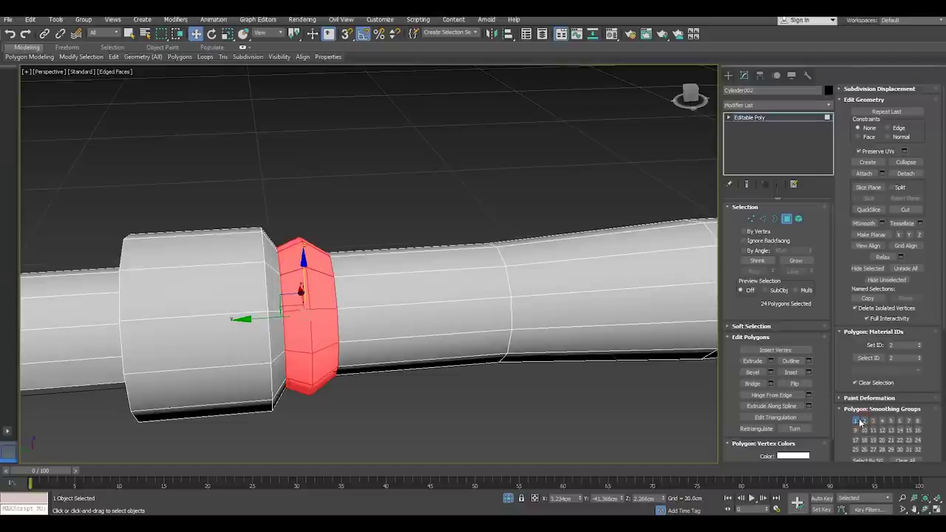
pyautogui.click(904, 460)
pyautogui.click(864, 421)
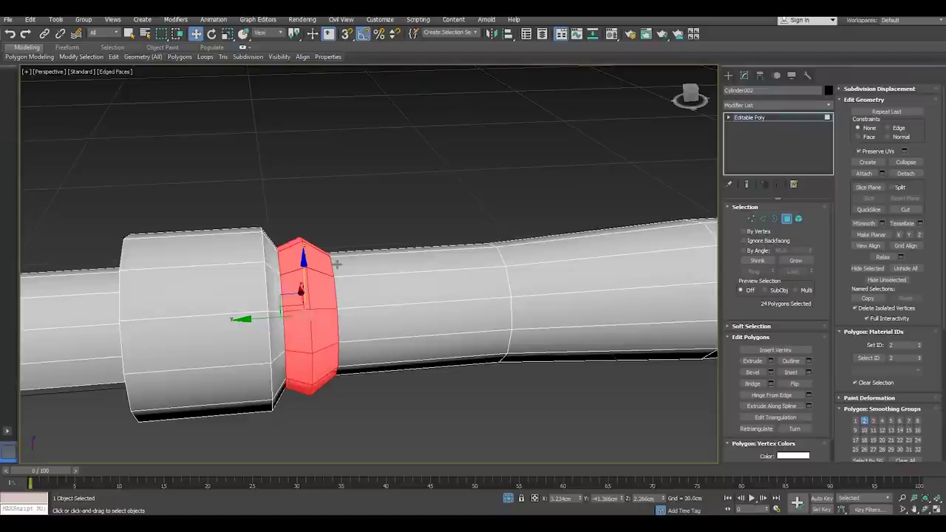
pyautogui.scroll(-2, 304, 260)
pyautogui.click(398, 373)
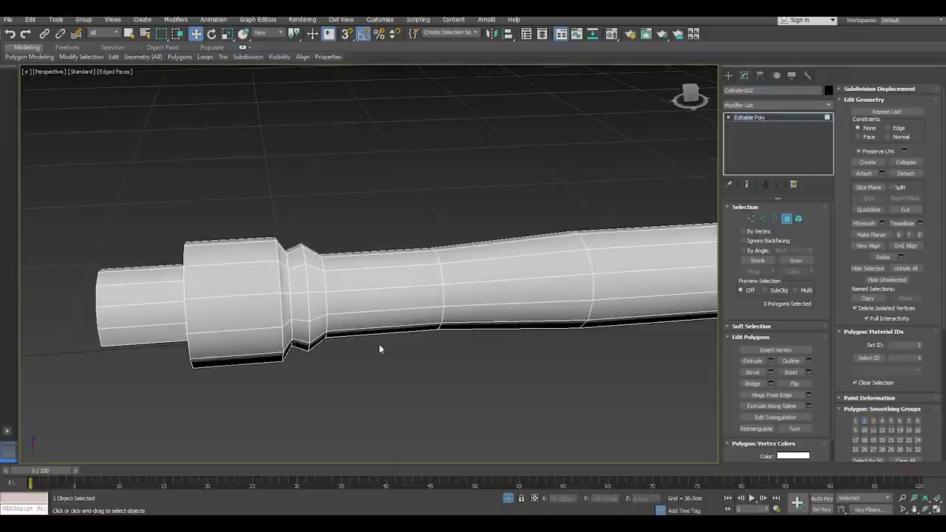
pyautogui.moveTo(184, 288)
pyautogui.keyDown('alt'); pyautogui.mouseDown(button='middle')
pyautogui.moveTo(178, 293)
pyautogui.moveTo(598, 327)
pyautogui.mouseUp(button='middle'); pyautogui.keyUp('alt')
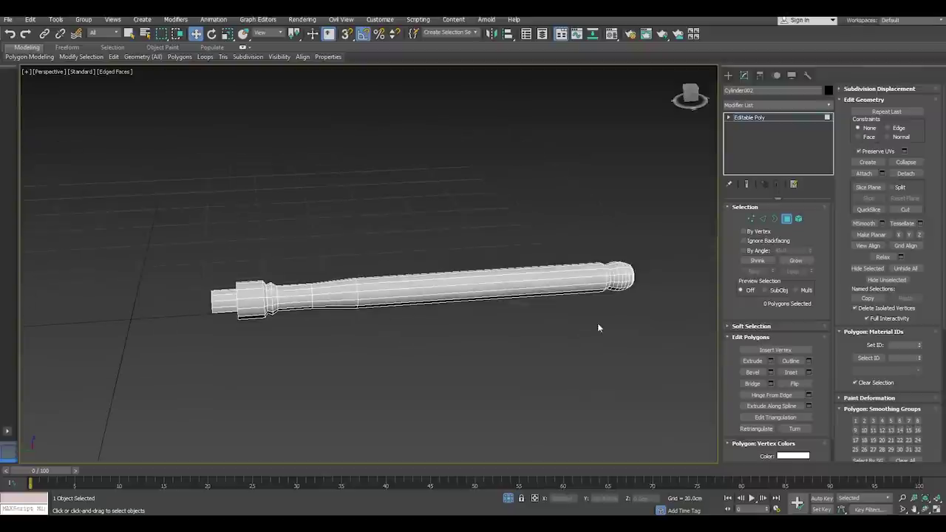
# Bring the rounded end cap into view and switch to Edge sub-object level
pyautogui.scroll(2, 641, 283)
pyautogui.scroll(2, 602, 271)
pyautogui.scroll(2, 591, 270)
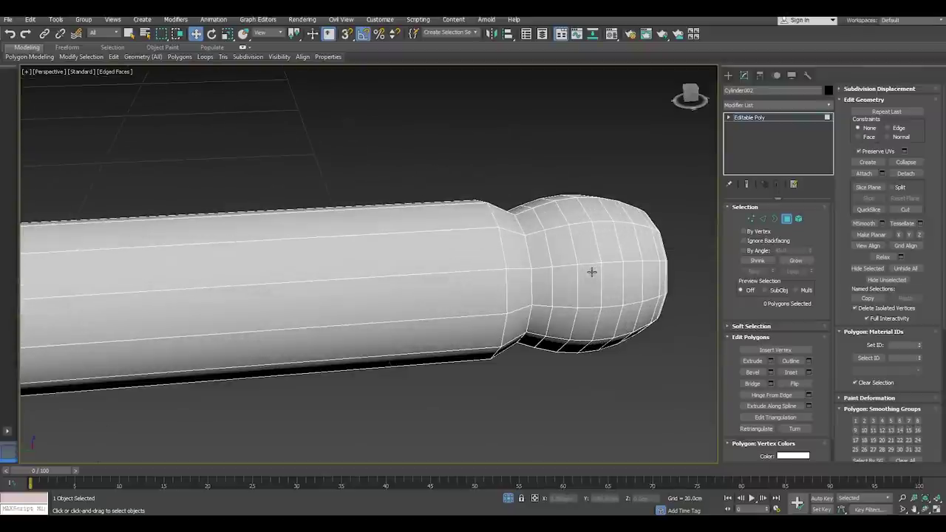
pyautogui.click(591, 274)
pyautogui.moveTo(627, 306)
pyautogui.keyDown('alt'); pyautogui.mouseDown(button='middle')
pyautogui.moveTo(569, 297)
pyautogui.moveTo(597, 327)
pyautogui.mouseUp(button='middle'); pyautogui.keyUp('alt')
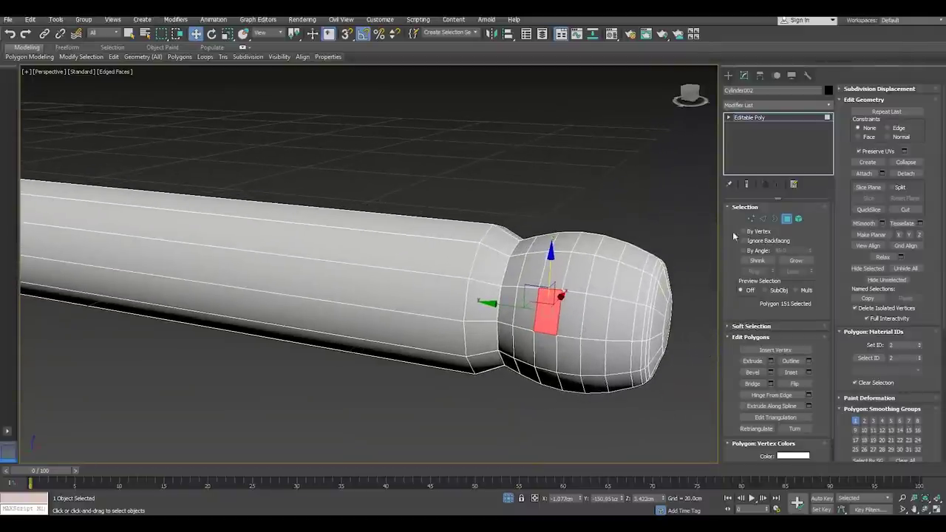
pyautogui.click(762, 220)
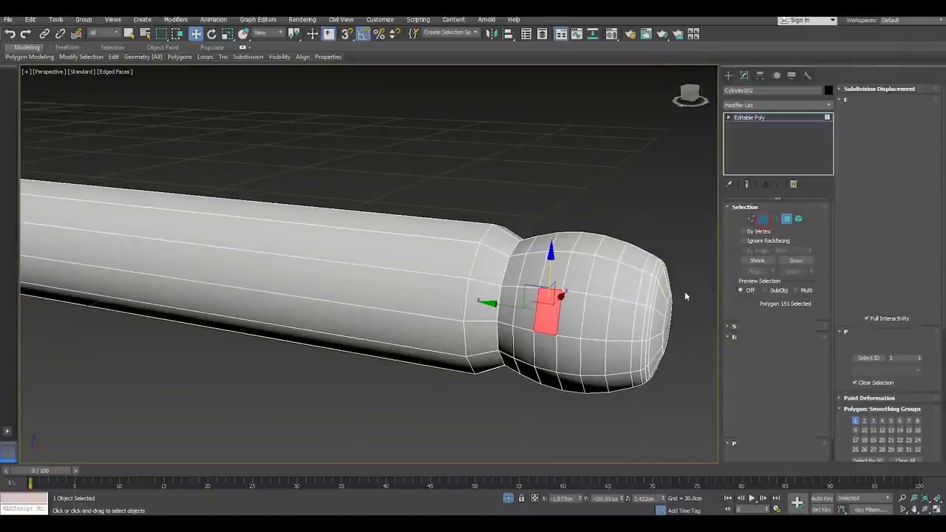
# Select three vertical edge loops on the end cap, deselect them, then undo to restore them
pyautogui.doubleClick(607, 320)
pyautogui.keyDown('ctrl'); pyautogui.doubleClick(559, 317); pyautogui.keyUp('ctrl')
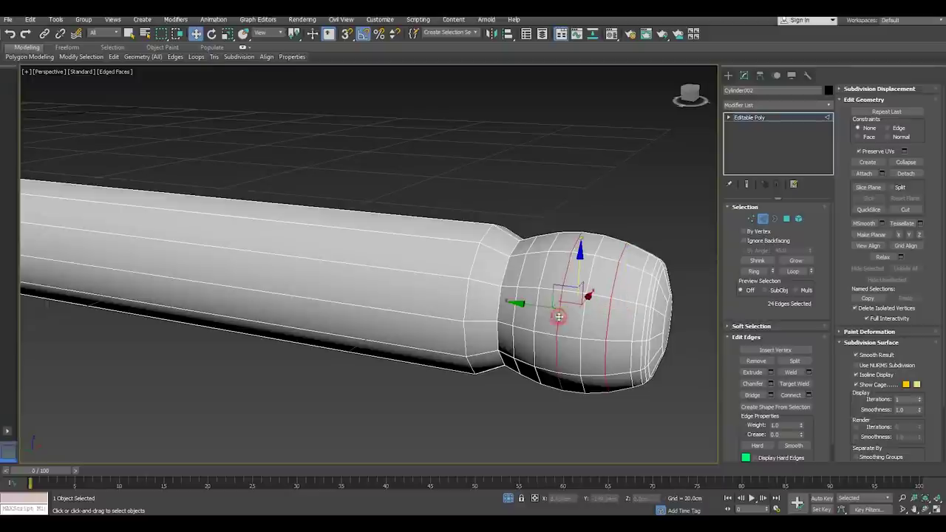
pyautogui.keyDown('ctrl'); pyautogui.doubleClick(520, 311); pyautogui.keyUp('ctrl')
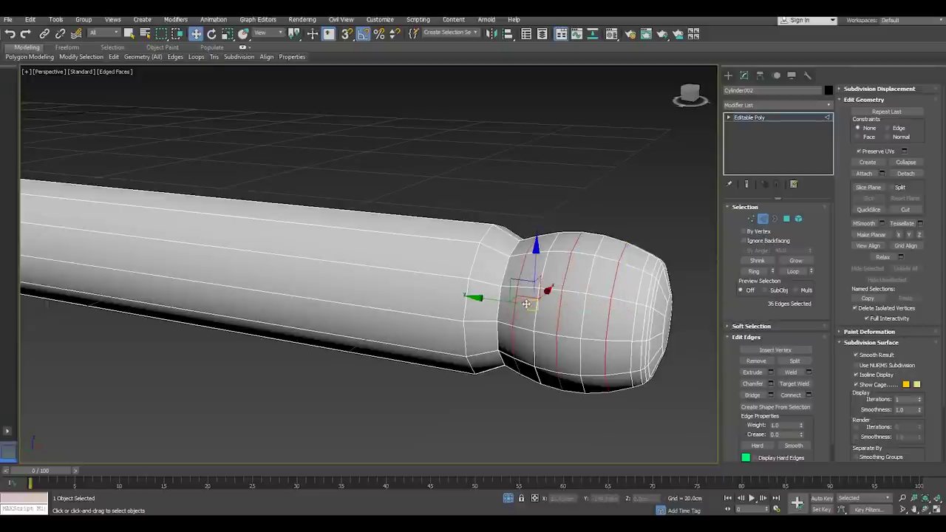
pyautogui.hotkey('ctrl', 'd')
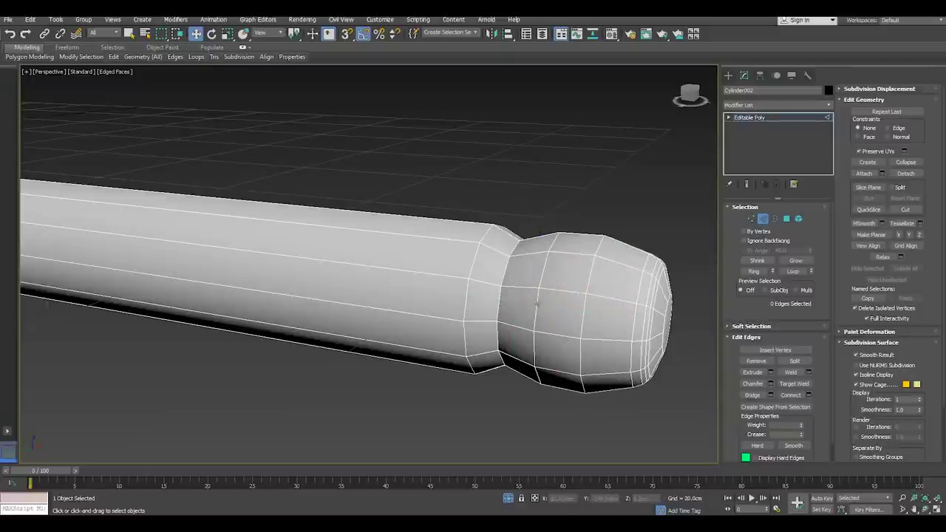
pyautogui.click(9, 33)
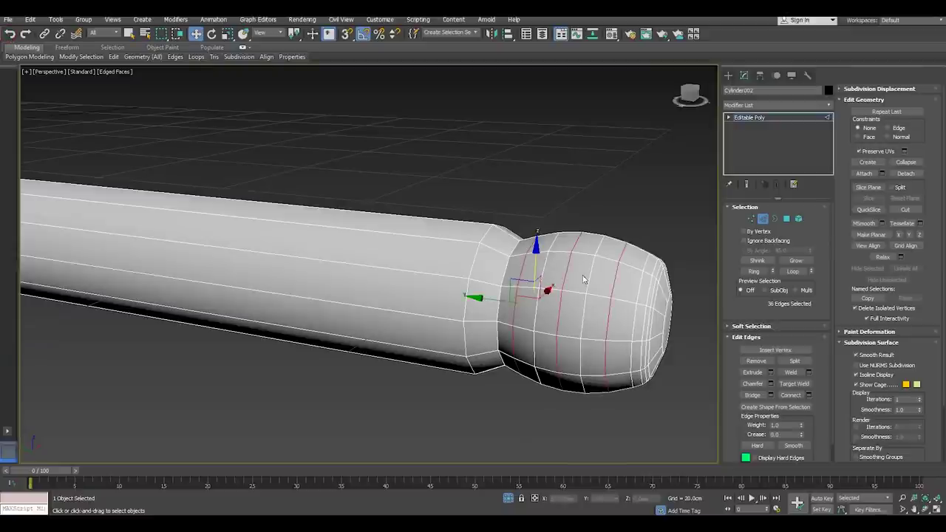
# Pick a single vertical end-cap loop, then clear the edge selection
pyautogui.keyDown('alt'); pyautogui.moveTo(582, 274); pyautogui.dragTo(488, 334, button='middle'); pyautogui.keyUp('alt')
pyautogui.scroll(5, 488, 334)
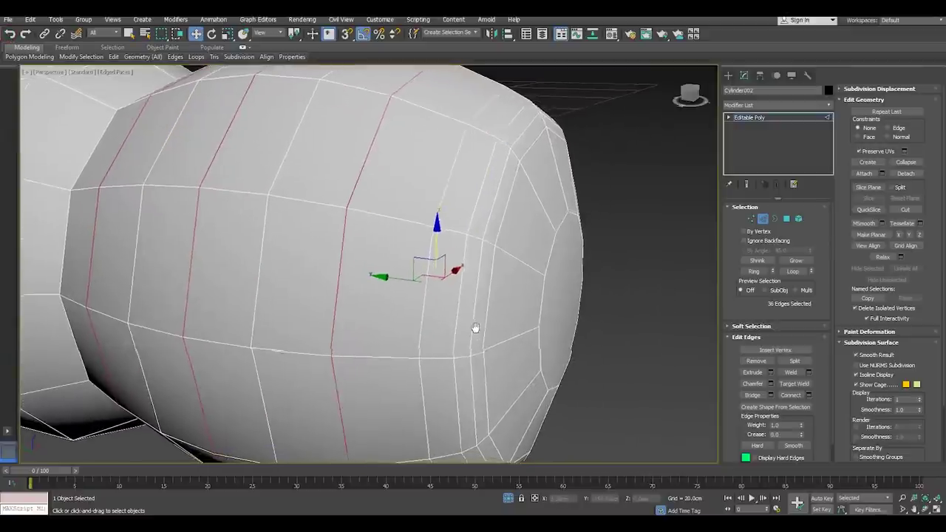
pyautogui.doubleClick(489, 327)
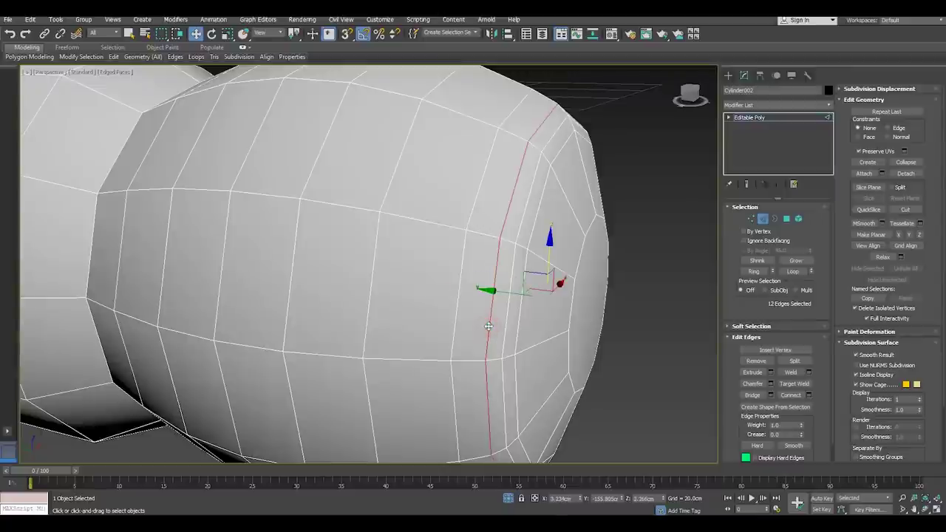
pyautogui.hotkey('ctrl', 'd')
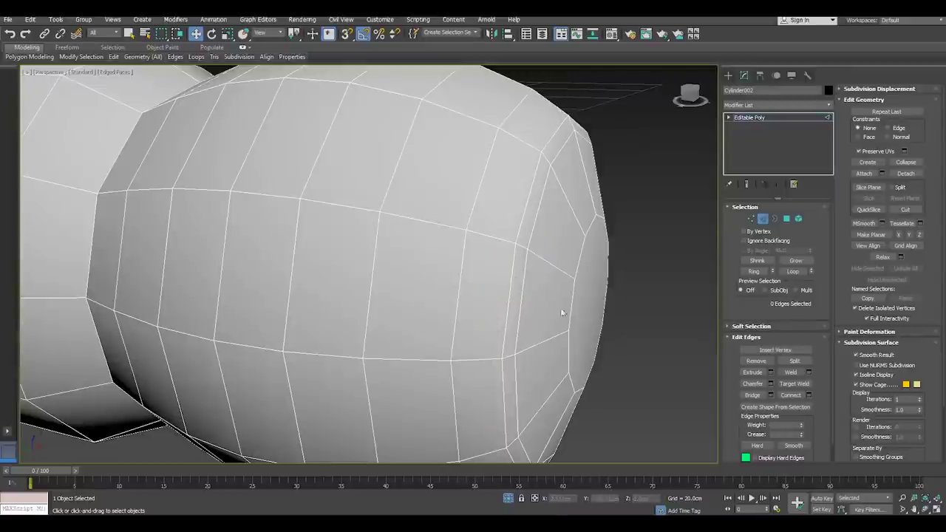
pyautogui.scroll(-5, 560, 313)
pyautogui.scroll(-3, 597, 309)
# Switch to Polygon level (4) and box-select the polygons along the main shaft
pyautogui.scroll(-3, 638, 313)
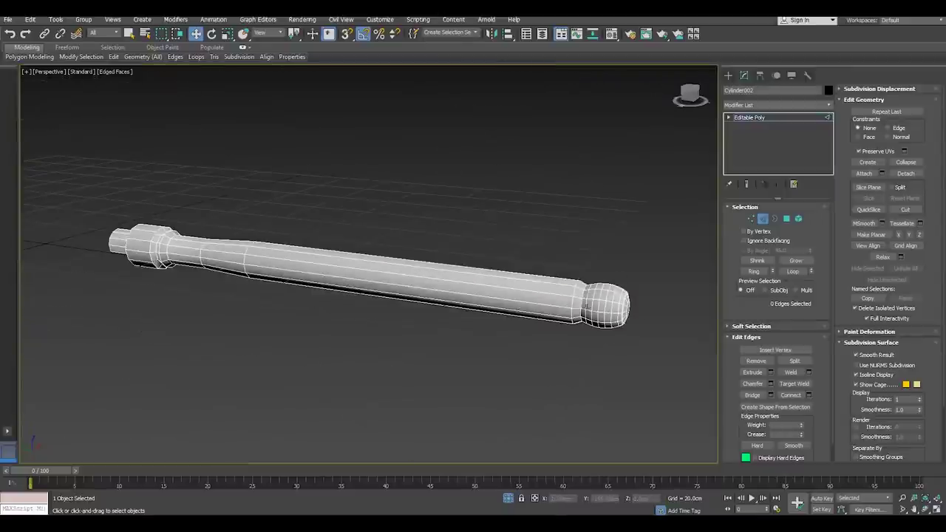
pyautogui.scroll(7, 582, 307)
pyautogui.scroll(2, 581, 306)
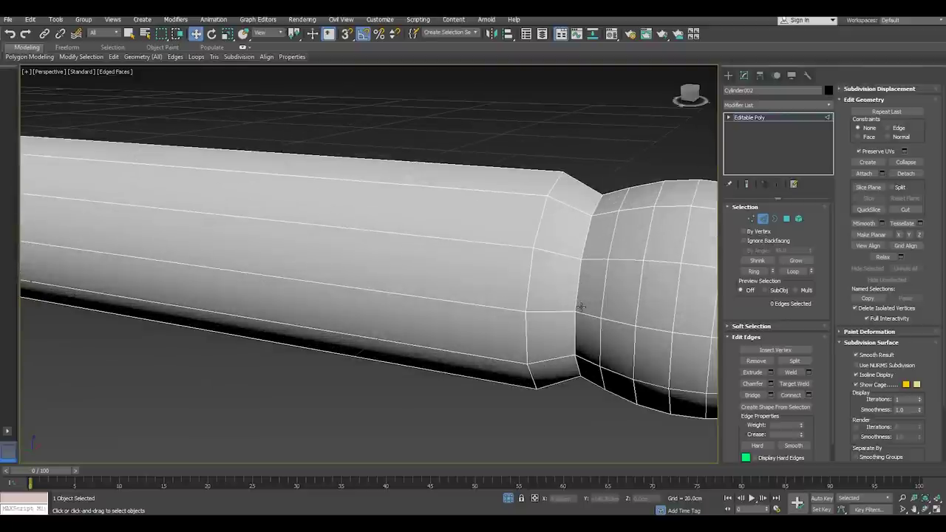
pyautogui.scroll(-4, 592, 307)
pyautogui.scroll(-1, 595, 303)
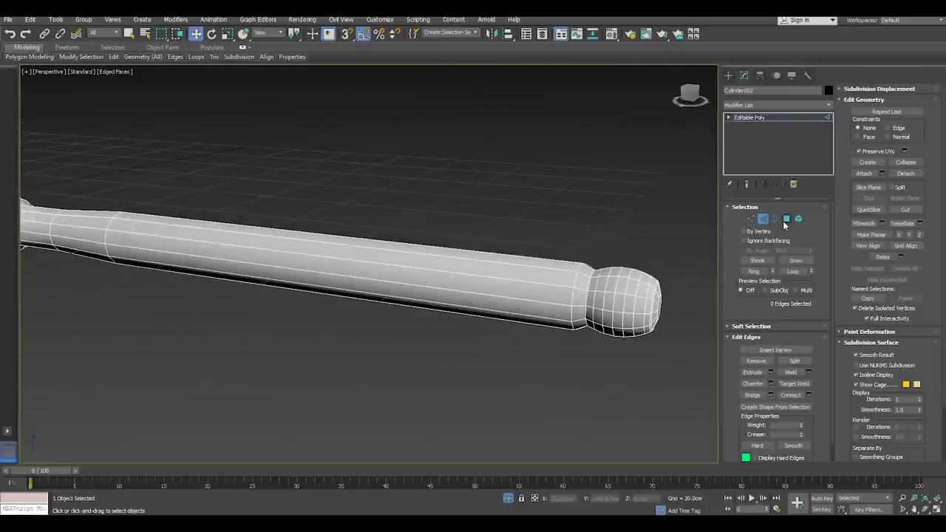
pyautogui.press('4')
pyautogui.moveTo(386, 200); pyautogui.dragTo(451, 351)
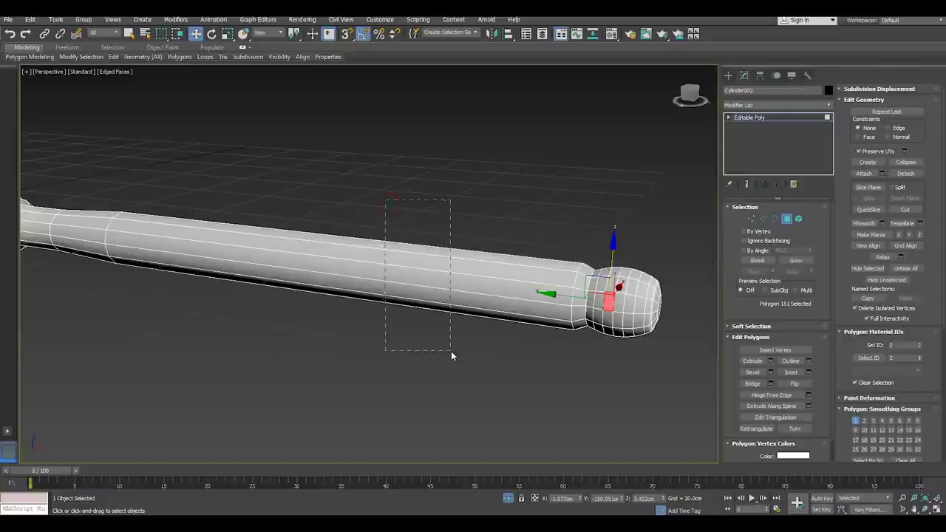
pyautogui.scroll(-3, 447, 344)
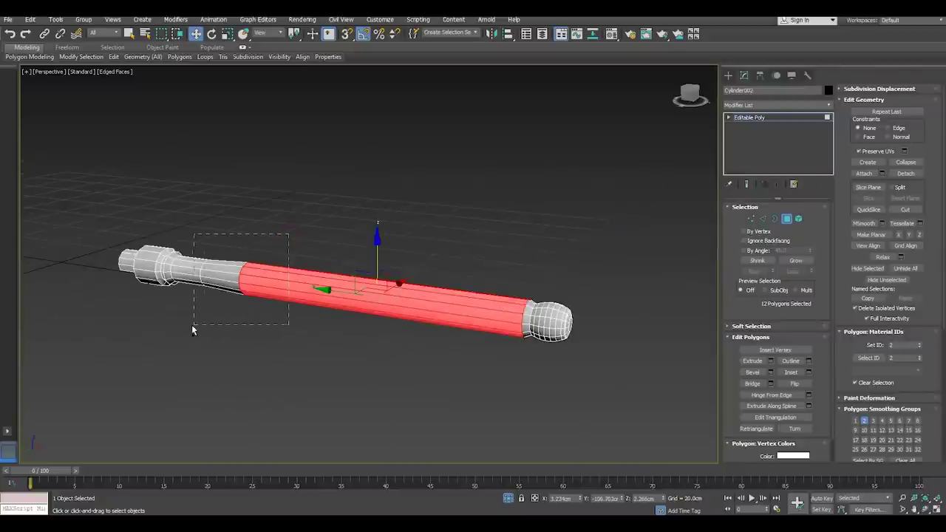
pyautogui.moveTo(192, 330)
pyautogui.mouseDown()
pyautogui.moveTo(207, 337)
pyautogui.moveTo(200, 331)
pyautogui.mouseUp()
pyautogui.moveTo(334, 317)
pyautogui.keyDown('alt'); pyautogui.mouseDown(button='middle')
pyautogui.moveTo(412, 264)
pyautogui.moveTo(465, 296)
pyautogui.moveTo(317, 321)
pyautogui.moveTo(470, 331)
pyautogui.mouseUp(button='middle'); pyautogui.keyUp('alt')
# Clear the shaft's existing smoothing groups and assign it to smoothing group 1
pyautogui.scroll(3, 489, 347)
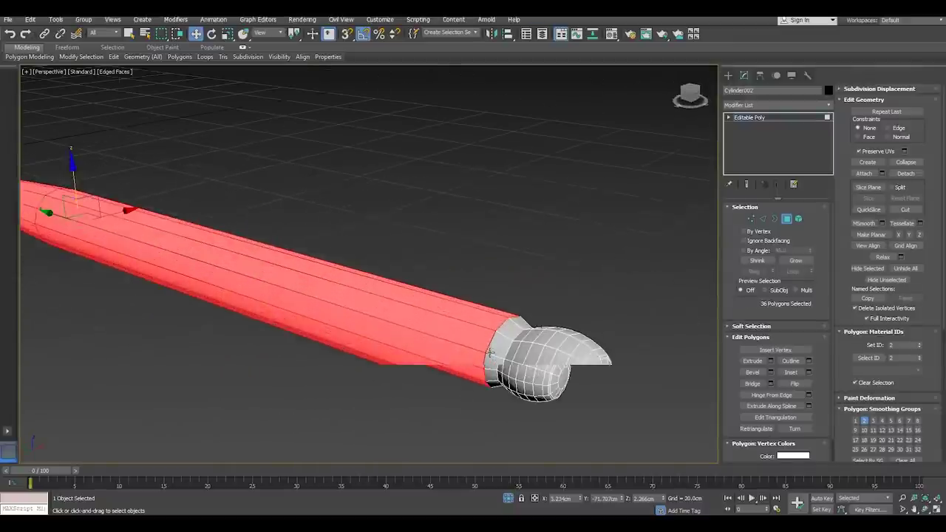
pyautogui.scroll(1, 490, 351)
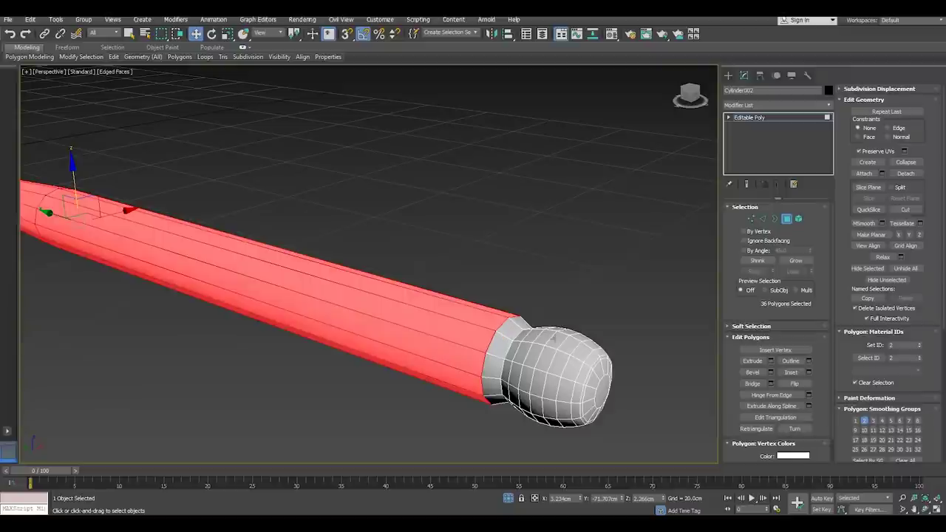
pyautogui.click(906, 461)
pyautogui.click(855, 422)
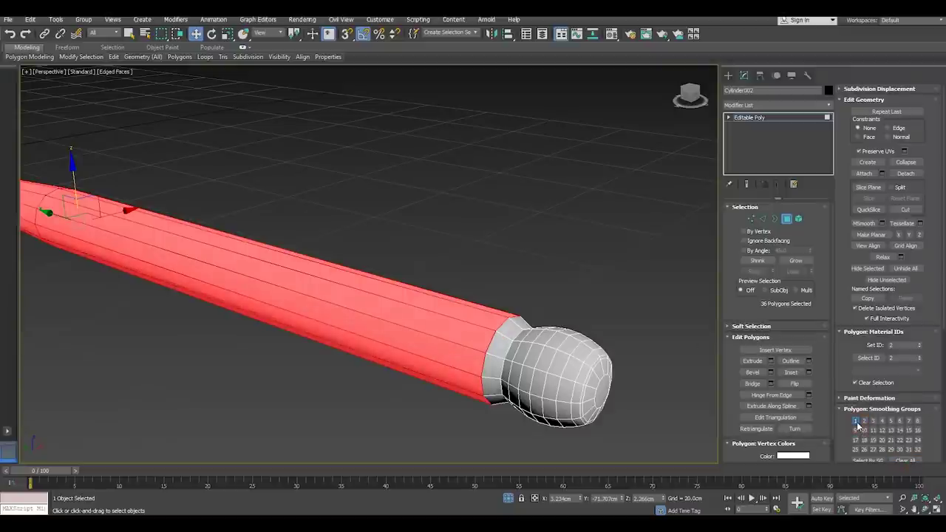
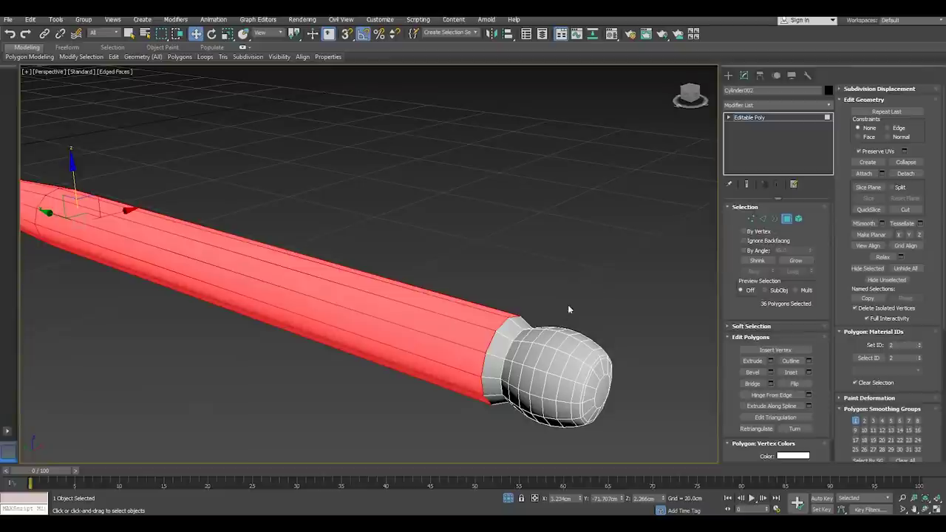
# Grow the face selection onto the cap ring and frame the handle's knob end
pyautogui.click(794, 261)
pyautogui.press('z')
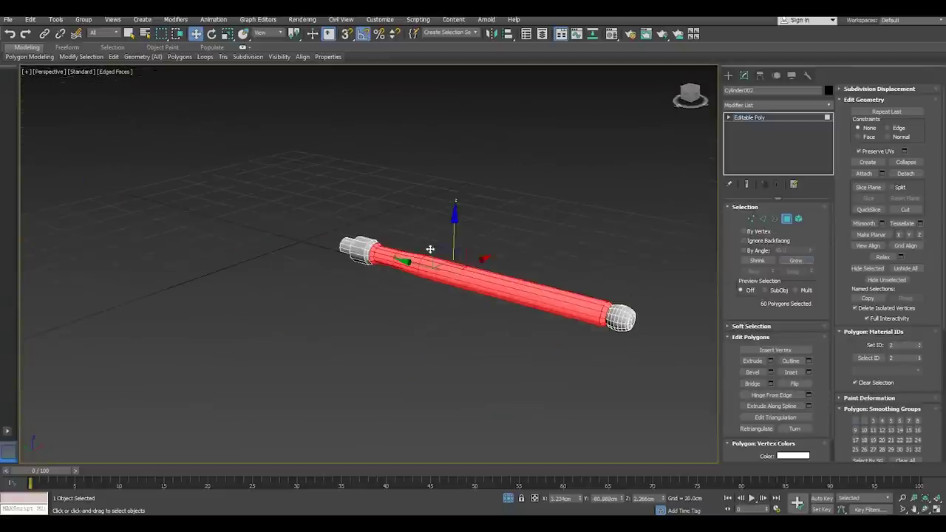
pyautogui.scroll(3, 373, 251)
pyautogui.scroll(3, 403, 262)
pyautogui.keyDown('alt'); pyautogui.moveTo(420, 260); pyautogui.dragTo(391, 267, button='middle'); pyautogui.keyUp('alt')
pyautogui.scroll(-3, 332, 288)
pyautogui.scroll(-1, 192, 221)
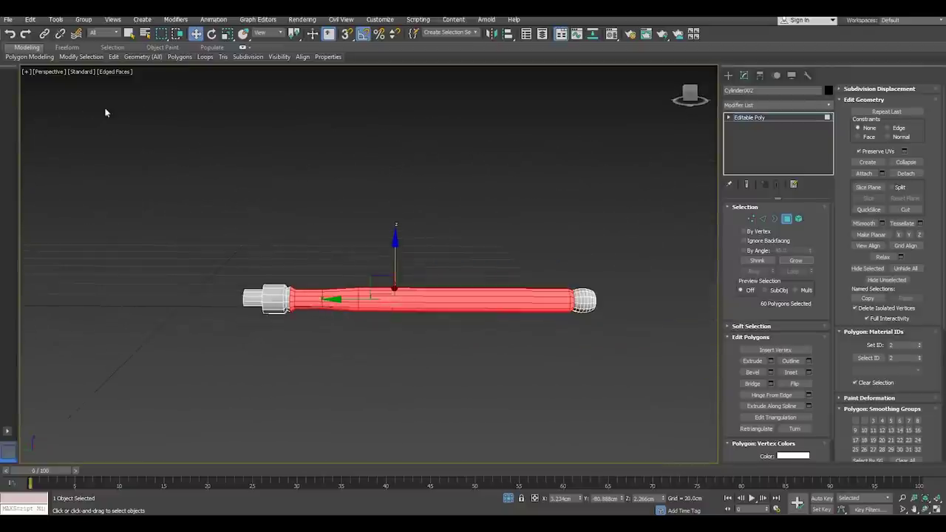
pyautogui.scroll(2, 604, 296)
pyautogui.scroll(3, 604, 300)
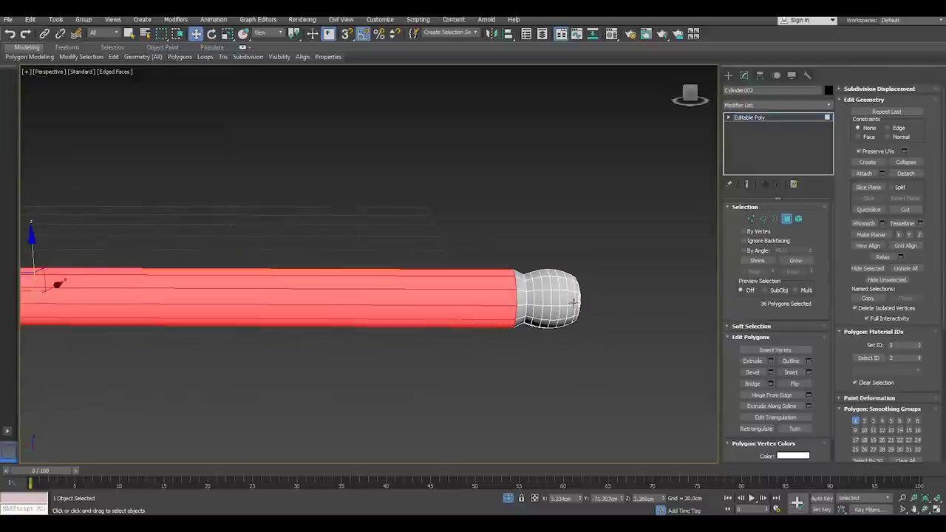
pyautogui.scroll(2, 591, 306)
pyautogui.moveTo(591, 306)
pyautogui.keyDown('alt'); pyautogui.mouseDown(button='middle')
pyautogui.moveTo(551, 277)
pyautogui.moveTo(593, 310)
pyautogui.moveTo(588, 319)
pyautogui.moveTo(501, 277)
pyautogui.mouseUp(button='middle'); pyautogui.keyUp('alt')
pyautogui.scroll(-1, 503, 277)
pyautogui.scroll(-2, 506, 276)
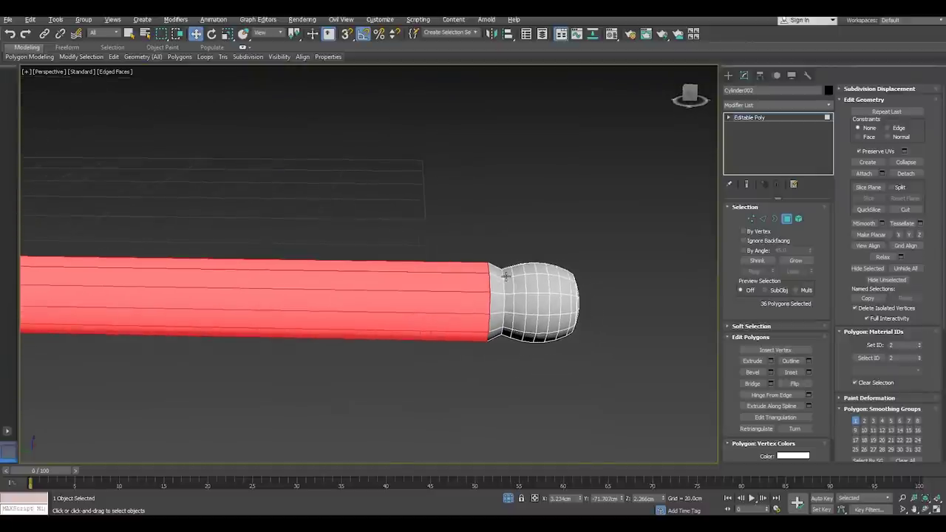
# Select the neck face ring, clear all its smoothing groups, then deselect the handle
pyautogui.keyDown('alt'); pyautogui.moveTo(495, 367); pyautogui.dragTo(494, 371); pyautogui.keyUp('alt')
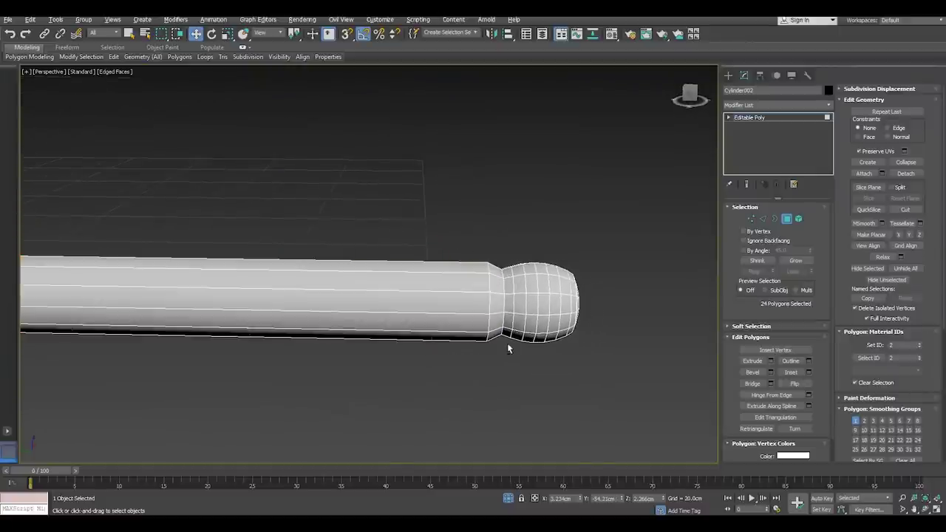
pyautogui.click(10, 34)
pyautogui.moveTo(332, 216)
pyautogui.mouseDown()
pyautogui.moveTo(466, 387)
pyautogui.moveTo(407, 243)
pyautogui.mouseUp()
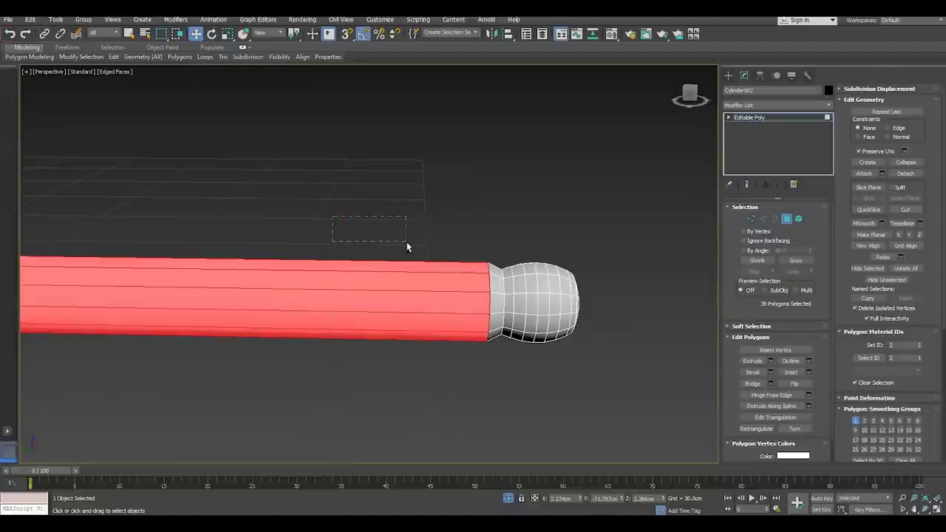
pyautogui.click(497, 291)
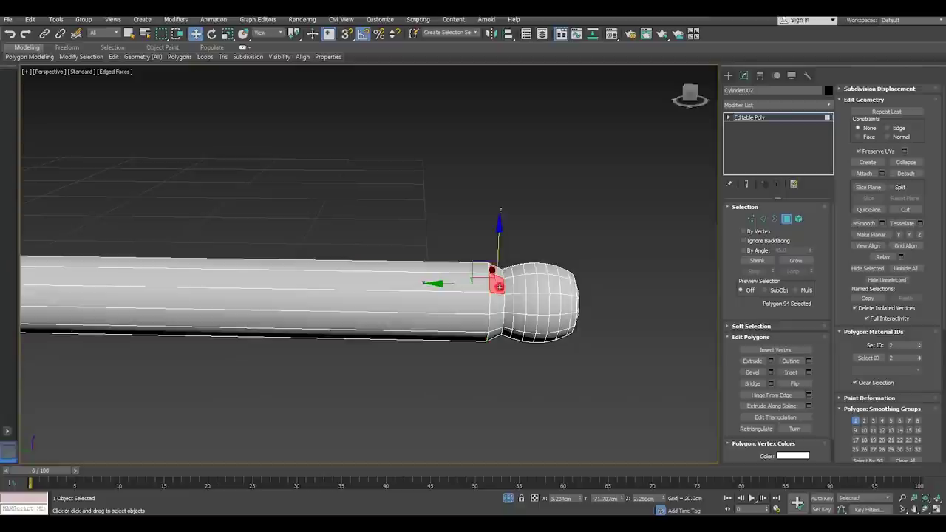
pyautogui.scroll(3, 497, 298)
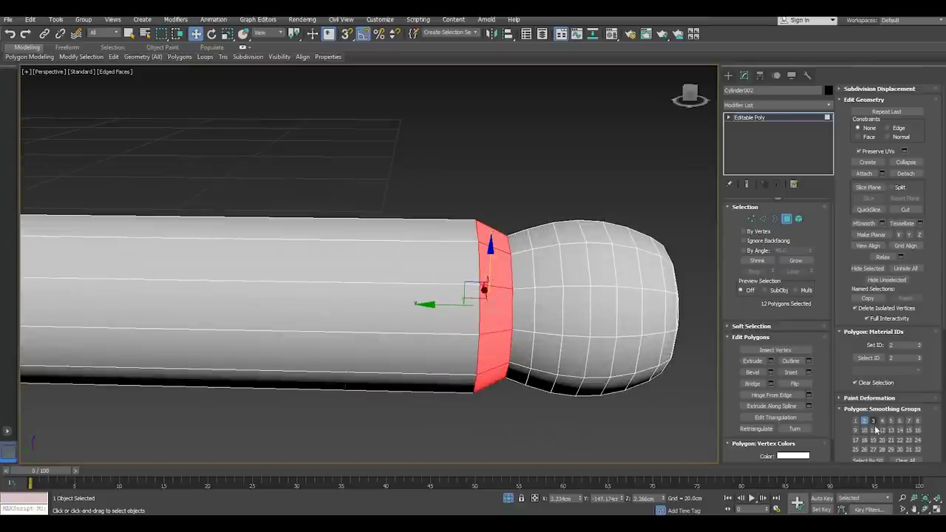
pyautogui.click(905, 460)
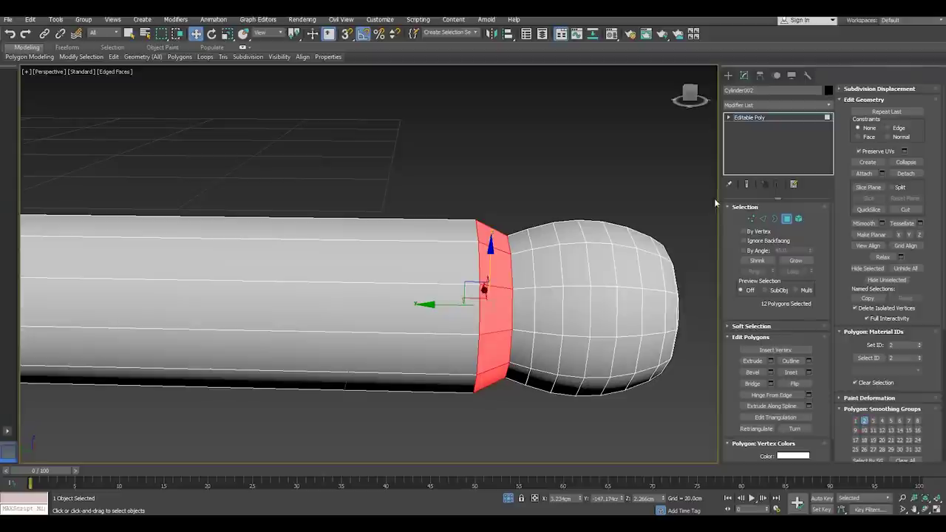
pyautogui.click(544, 181)
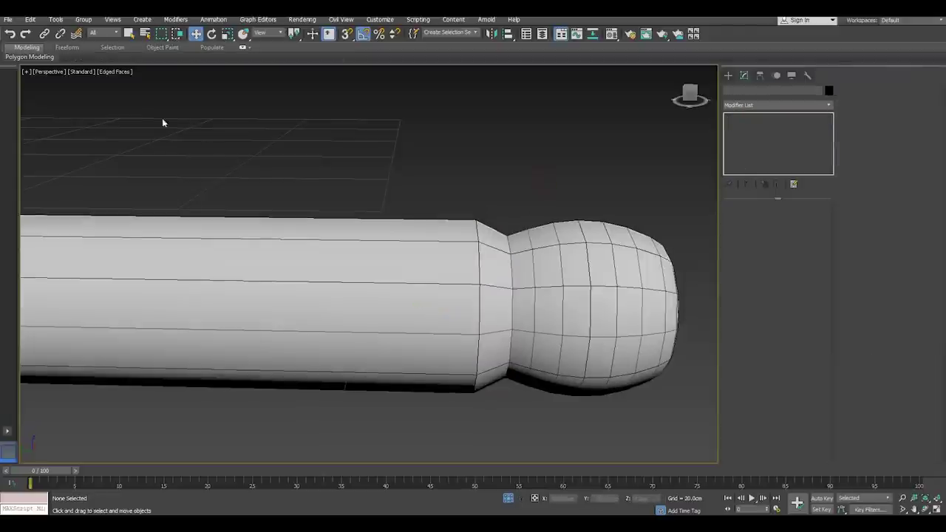
# Turn off Edged Faces so the shaded view hides mesh edges
pyautogui.click(108, 73)
pyautogui.click(147, 173)
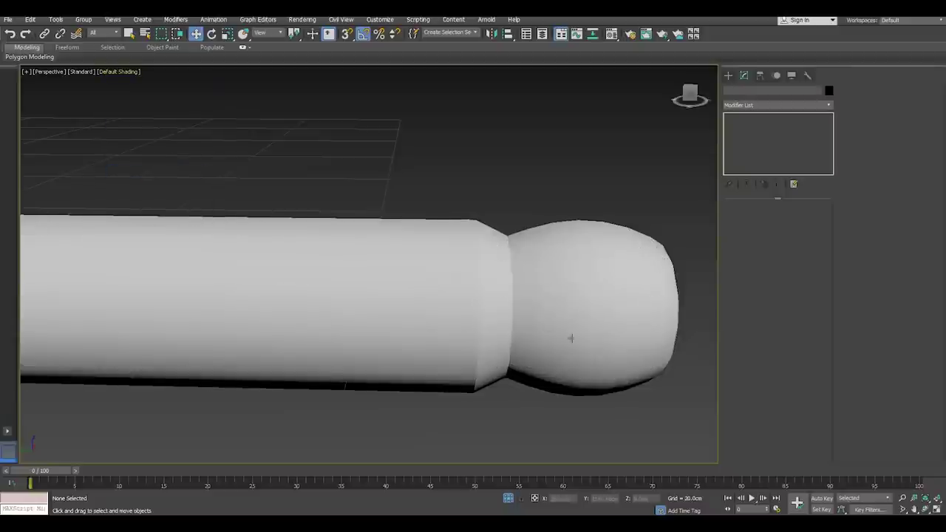
pyautogui.scroll(-3, 611, 327)
pyautogui.scroll(-2, 613, 326)
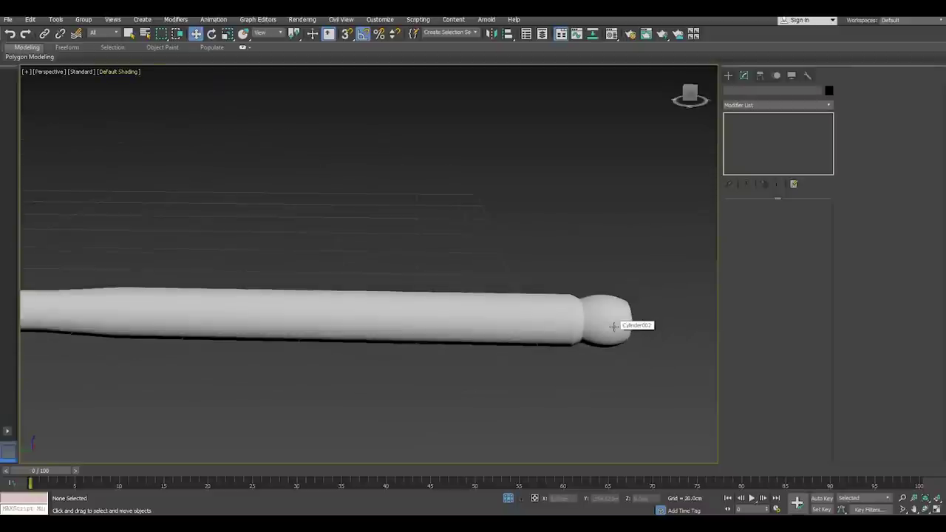
pyautogui.scroll(-2, 613, 326)
pyautogui.scroll(4, 177, 310)
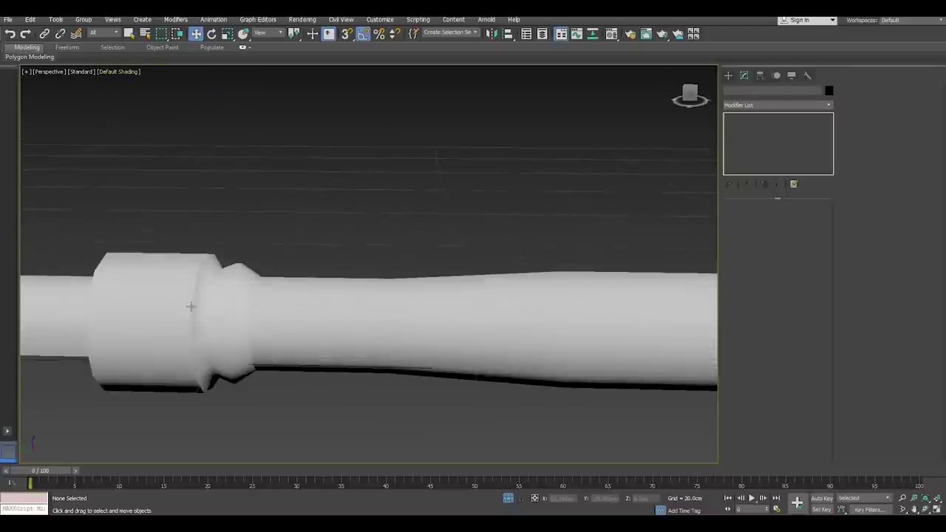
pyautogui.scroll(2, 203, 307)
pyautogui.scroll(-2, 266, 266)
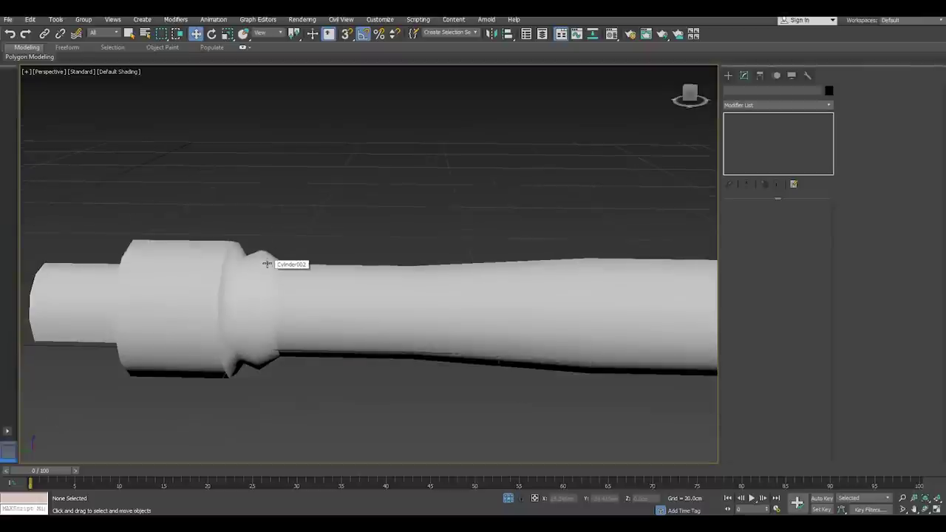
pyautogui.scroll(-2, 271, 260)
pyautogui.scroll(-3, 191, 259)
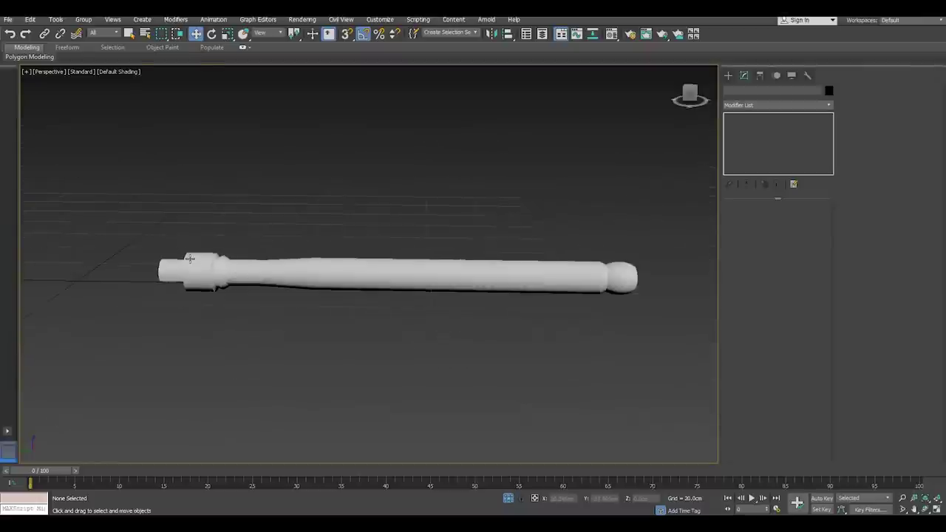
# End Isolate Selection so the whole shovel is visible again
pyautogui.click(279, 273)
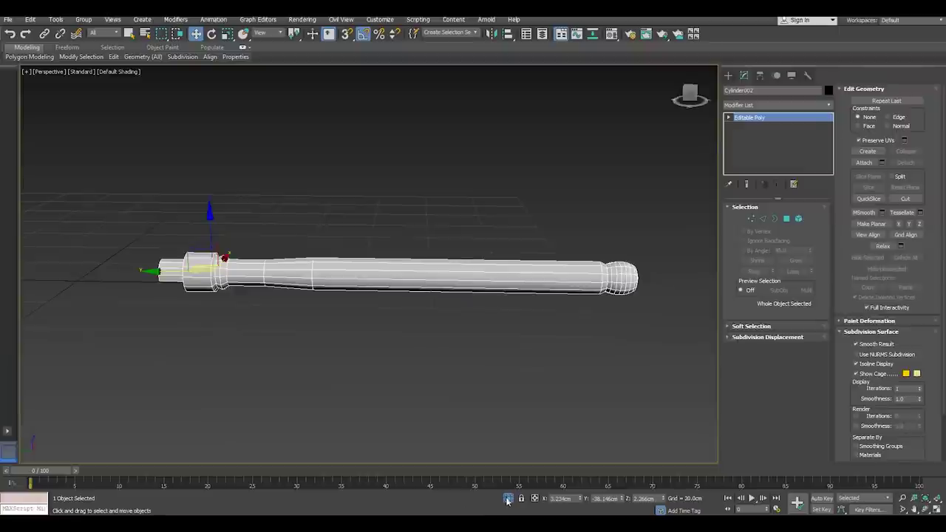
pyautogui.click(506, 500)
pyautogui.click(507, 499)
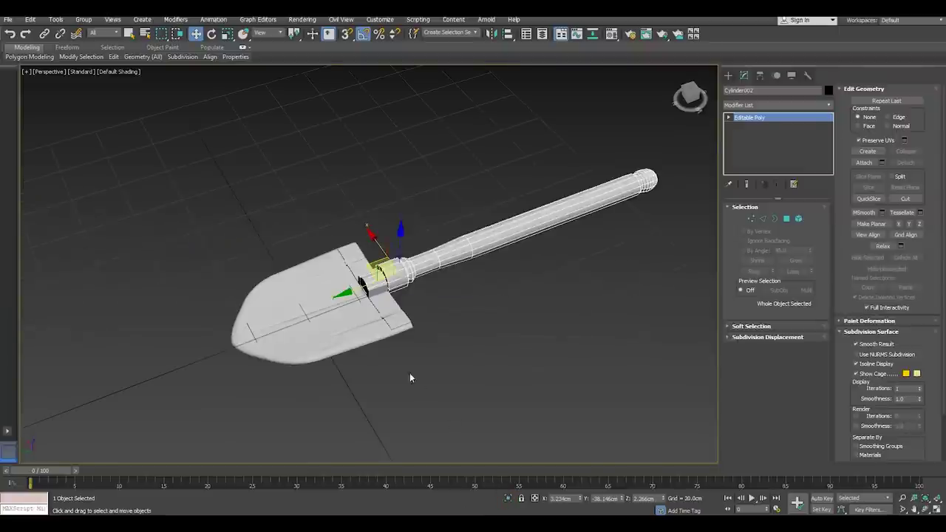
pyautogui.scroll(3, 336, 322)
pyautogui.scroll(3, 336, 321)
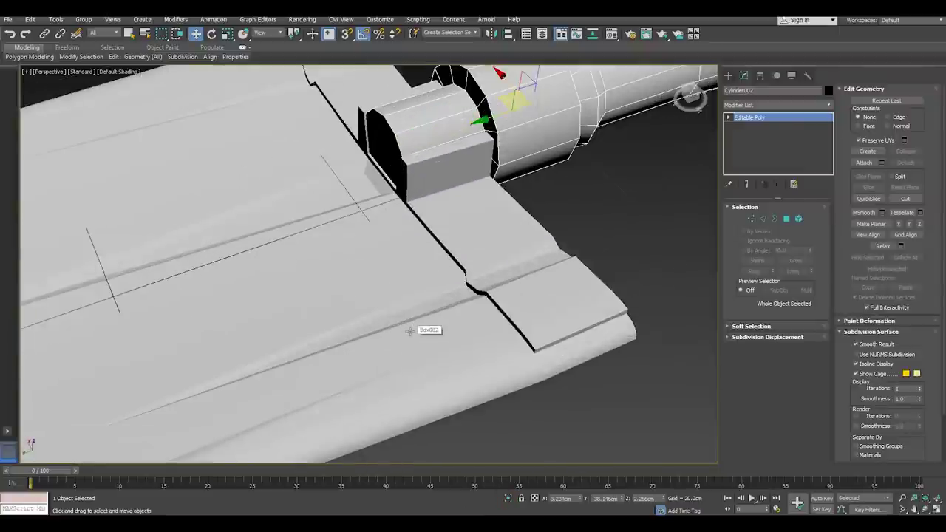
# Select the handle and open its Modifier List
pyautogui.click(410, 331)
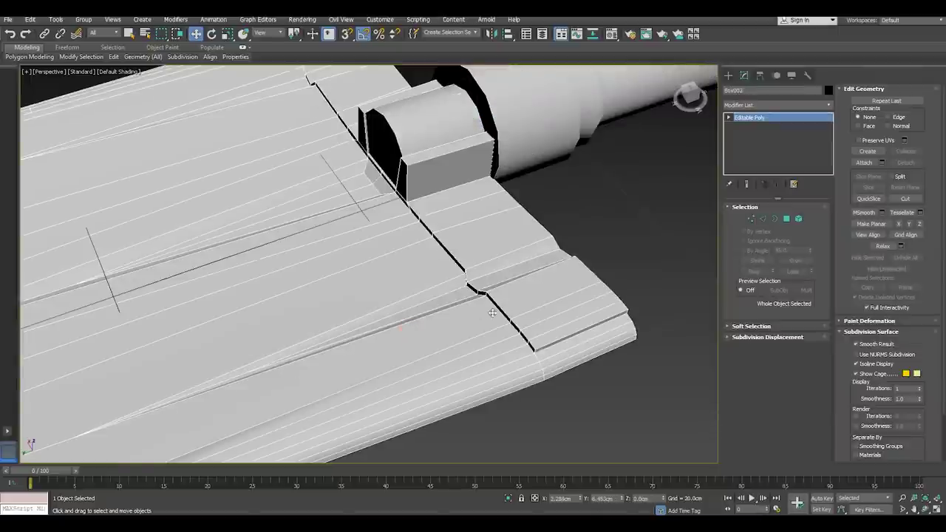
pyautogui.scroll(-5, 492, 313)
pyautogui.click(569, 190)
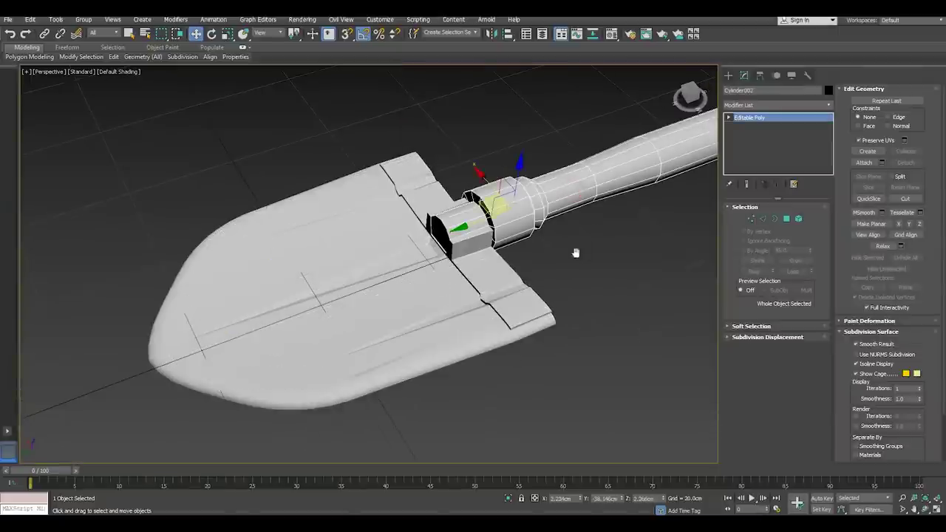
pyautogui.scroll(4, 467, 281)
pyautogui.click(829, 105)
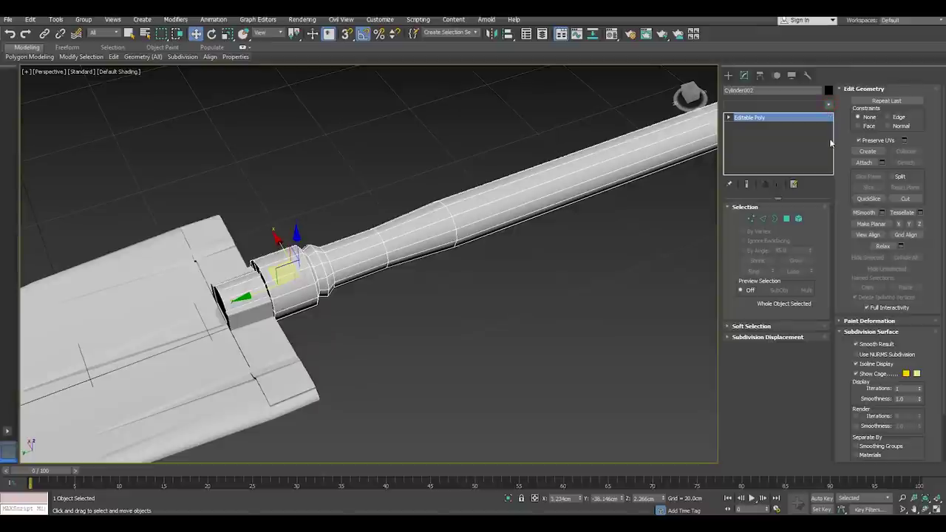
pyautogui.scroll(-15, 814, 442)
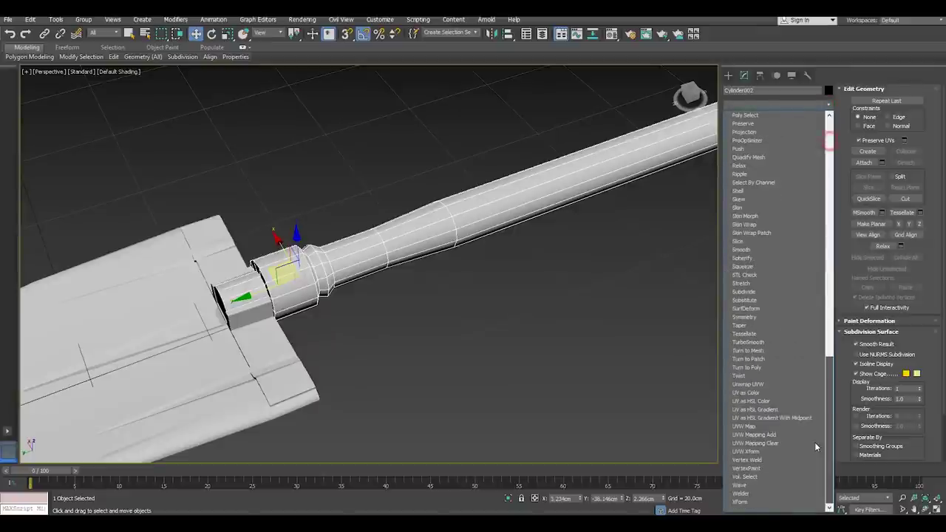
# Add an Unwrap UVW modifier to the handle and open, then close, its UV editor
pyautogui.click(746, 384)
pyautogui.click(776, 414)
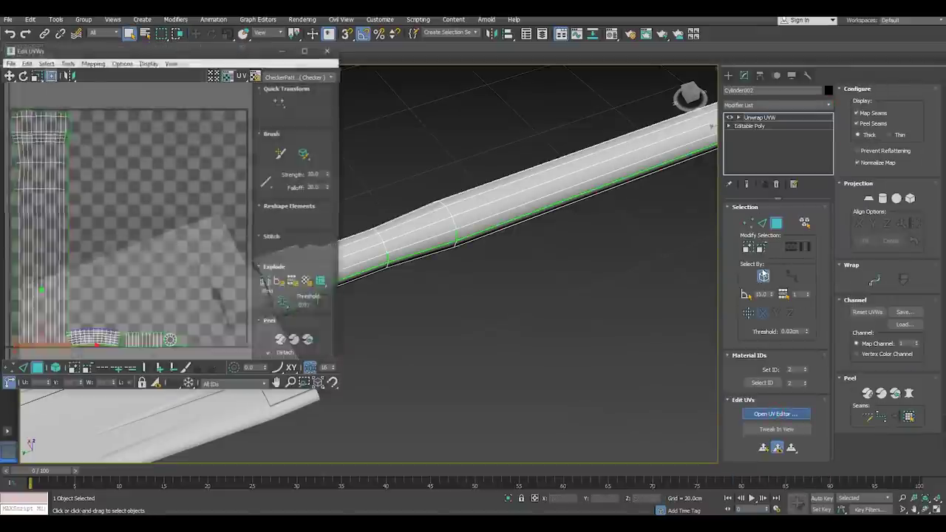
pyautogui.click(328, 50)
# Delete the handle's Unwrap UVW modifier, leaving only Editable Poly
pyautogui.scroll(-4, 312, 286)
pyautogui.moveTo(312, 286)
pyautogui.keyDown('alt'); pyautogui.mouseDown(button='middle')
pyautogui.moveTo(321, 293)
pyautogui.moveTo(303, 257)
pyautogui.mouseUp(button='middle'); pyautogui.keyUp('alt')
pyautogui.scroll(3, 255, 174)
pyautogui.scroll(3, 260, 172)
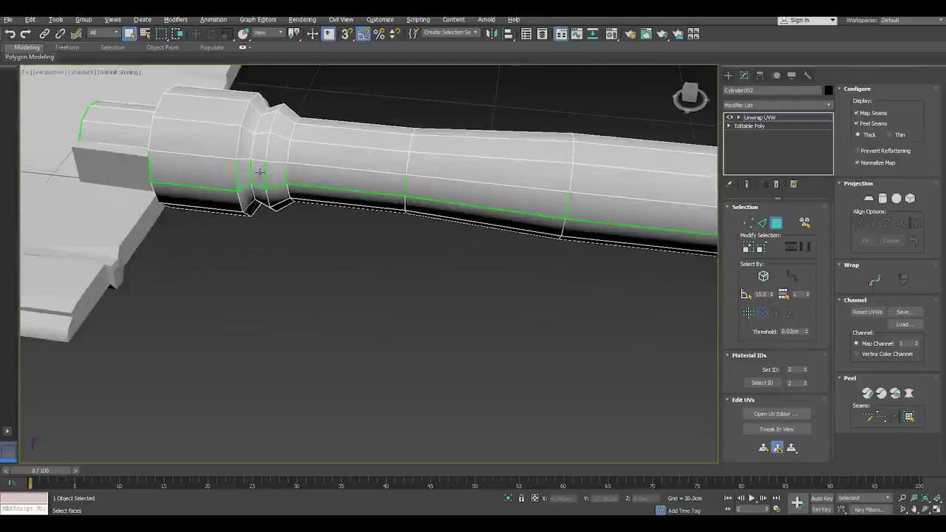
pyautogui.scroll(-3, 182, 199)
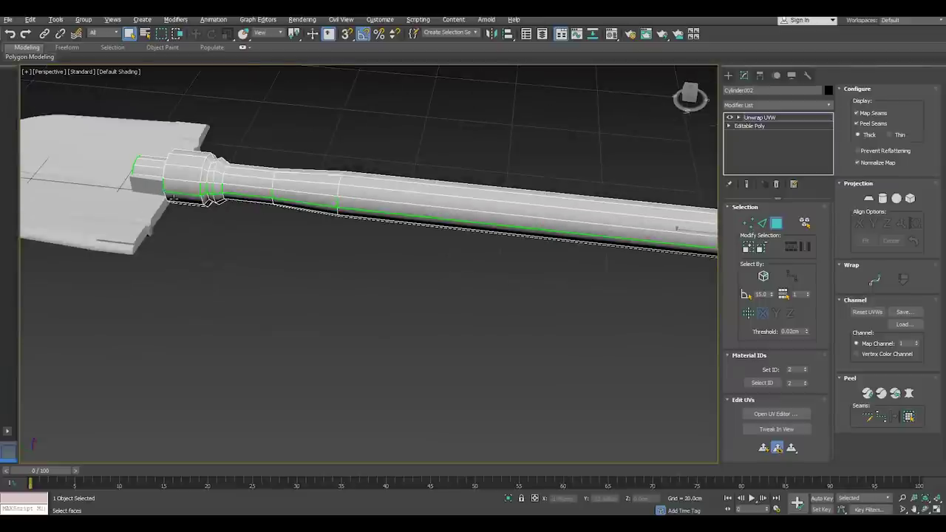
pyautogui.scroll(-2, 182, 197)
pyautogui.scroll(3, 565, 221)
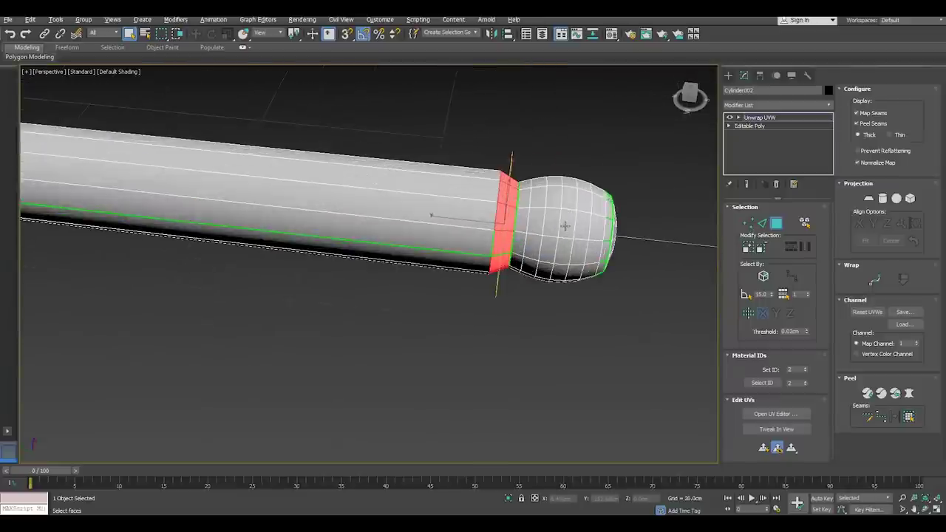
pyautogui.scroll(3, 565, 222)
pyautogui.rightClick(787, 123)
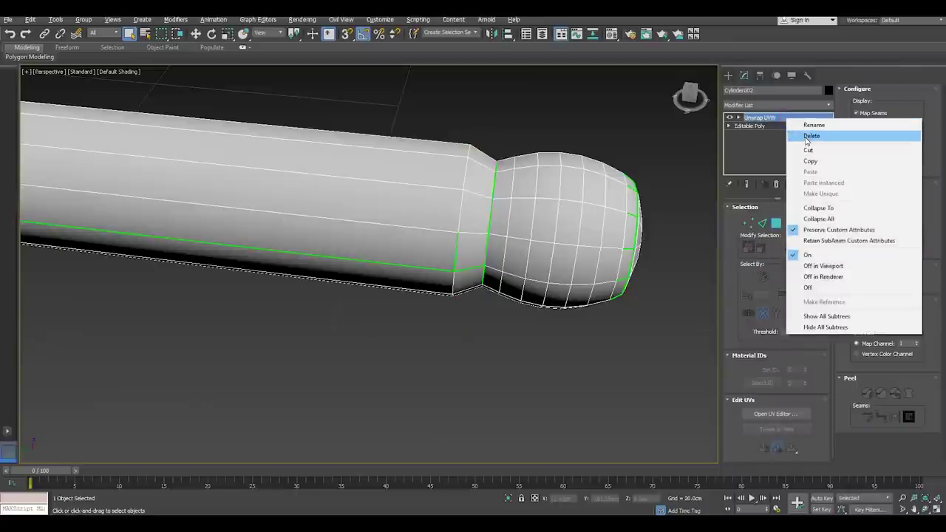
pyautogui.click(805, 133)
pyautogui.click(767, 219)
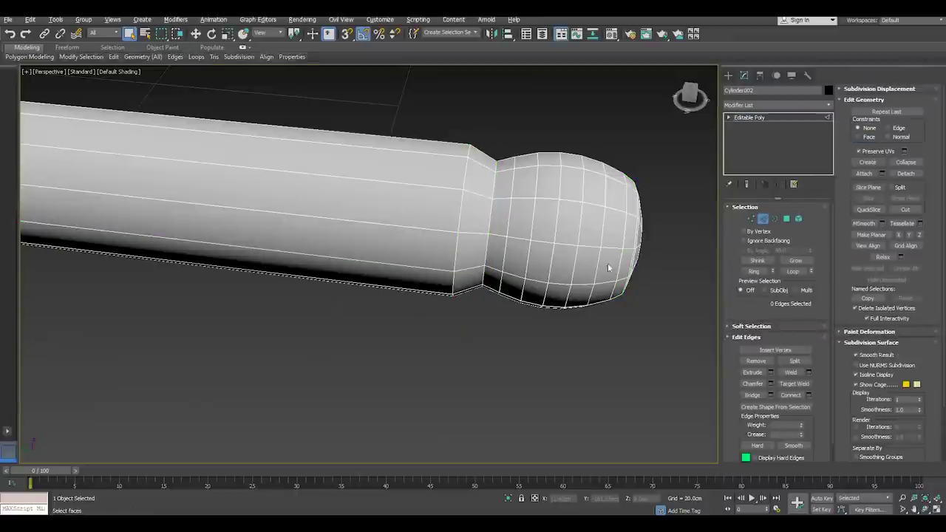
pyautogui.doubleClick(575, 265)
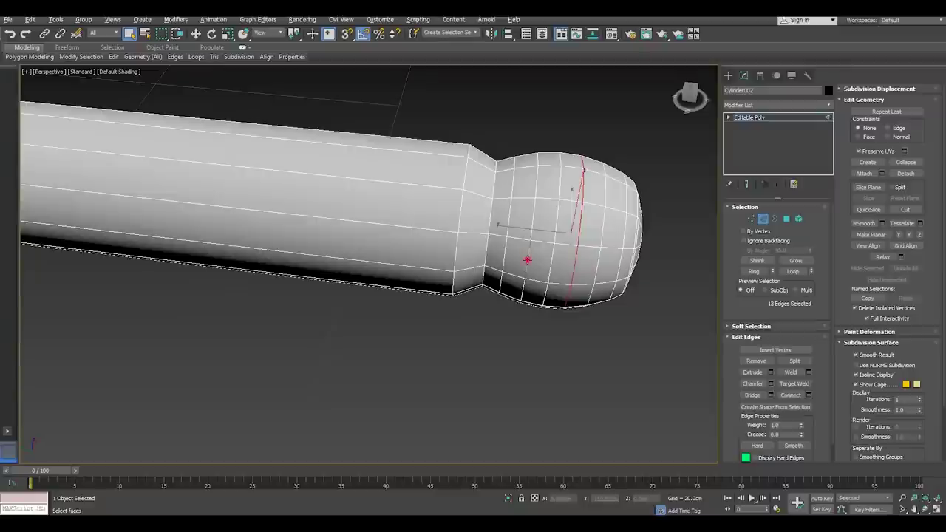
pyautogui.keyDown('ctrl'); pyautogui.doubleClick(527, 259); pyautogui.keyUp('ctrl')
pyautogui.hotkey('ctrl', 'BackSpace')
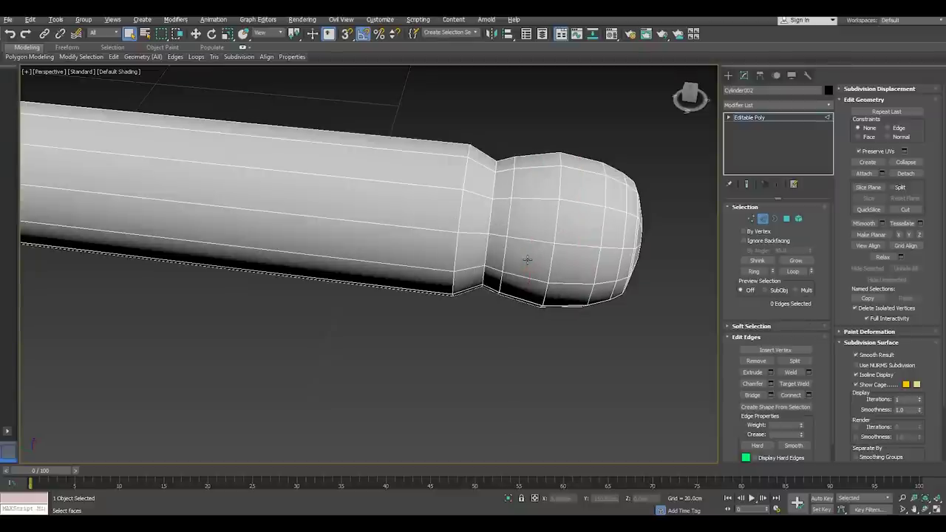
pyautogui.click(593, 271)
pyautogui.keyDown('alt'); pyautogui.moveTo(593, 270); pyautogui.dragTo(478, 310, button='middle'); pyautogui.keyUp('alt')
pyautogui.scroll(5, 504, 324)
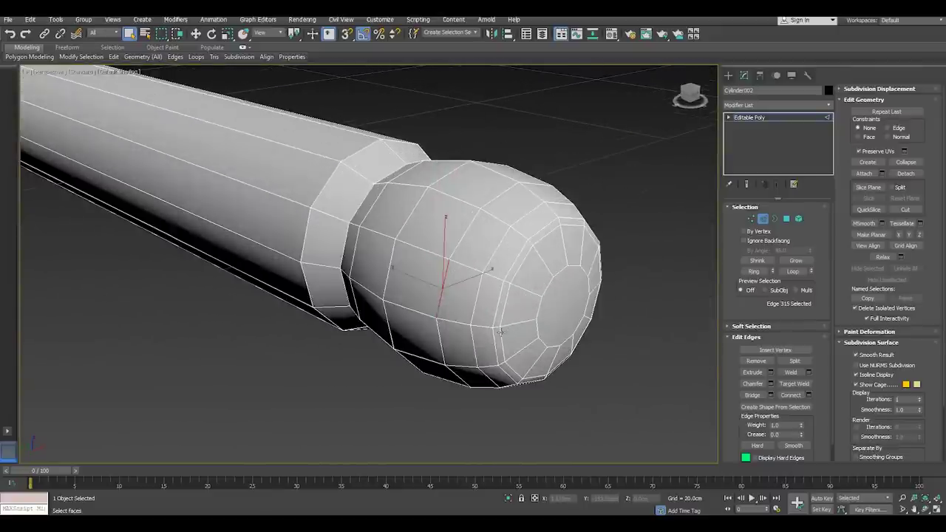
pyautogui.doubleClick(500, 332)
pyautogui.press('BackSpace')
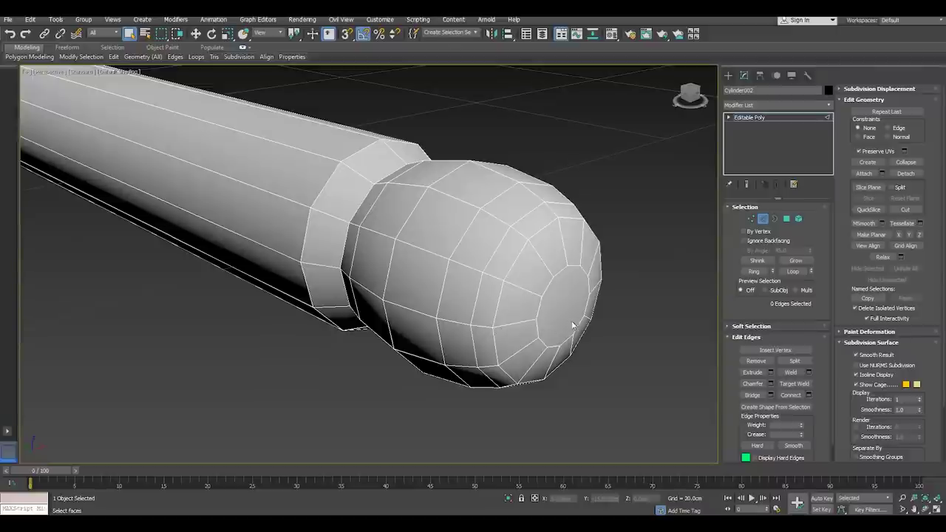
pyautogui.scroll(-5, 573, 325)
pyautogui.scroll(-2, 588, 332)
pyautogui.keyDown('alt'); pyautogui.moveTo(427, 266); pyautogui.dragTo(485, 283, button='middle'); pyautogui.keyUp('alt')
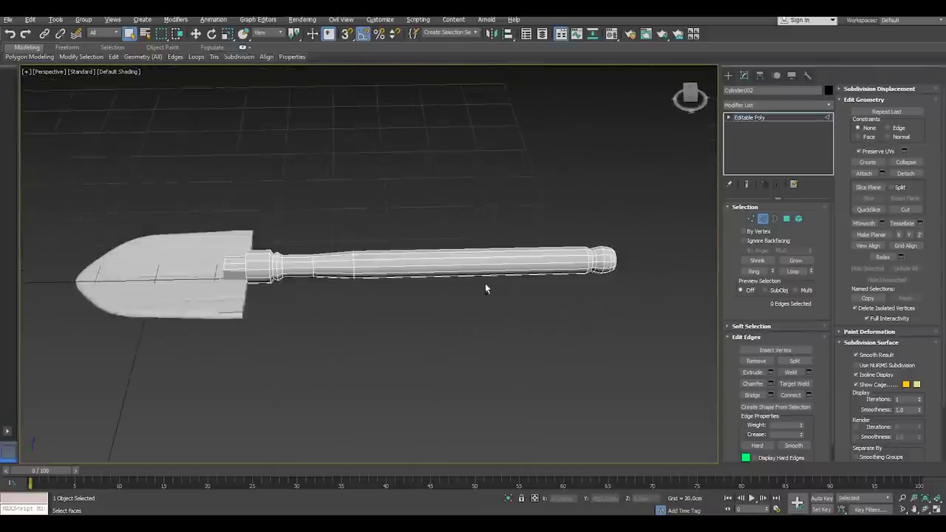
pyautogui.scroll(3, 380, 300)
pyautogui.scroll(3, 320, 281)
pyautogui.keyDown('alt'); pyautogui.moveTo(321, 282); pyautogui.dragTo(276, 306, button='middle'); pyautogui.keyUp('alt')
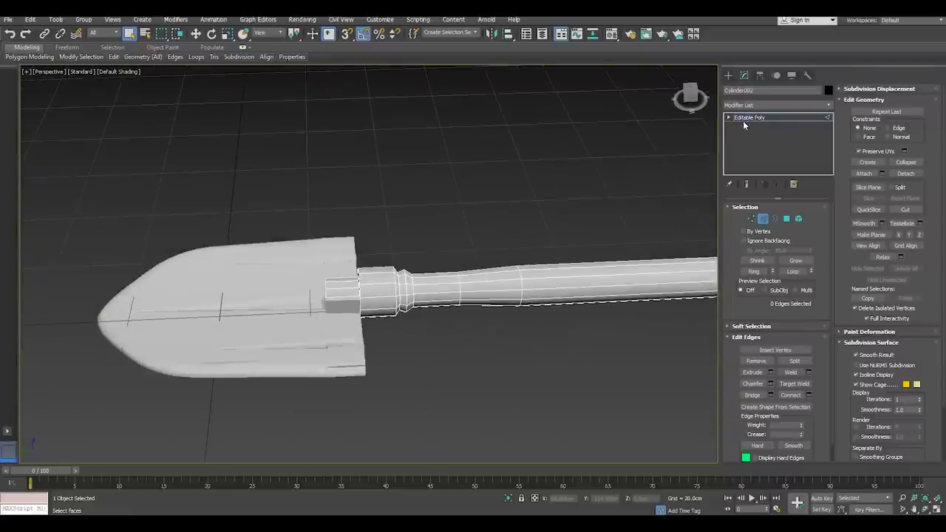
# Leave edge editing, select the blade Box002, and isolate it from the handle
pyautogui.click(742, 120)
pyautogui.click(293, 300)
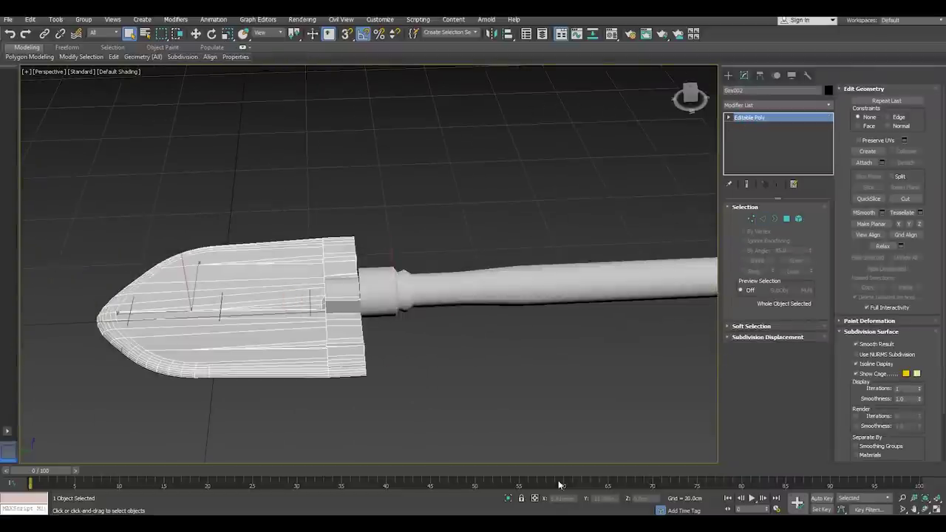
pyautogui.click(507, 498)
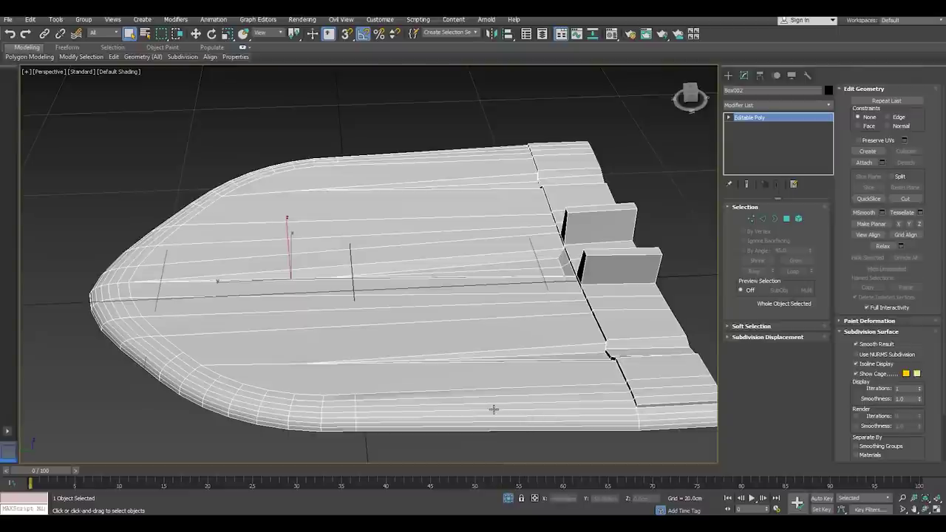
# Add Unwrap UVW to the blade, open and close its UV editor, then delete the modifier
pyautogui.click(826, 109)
pyautogui.scroll(-15, 769, 369)
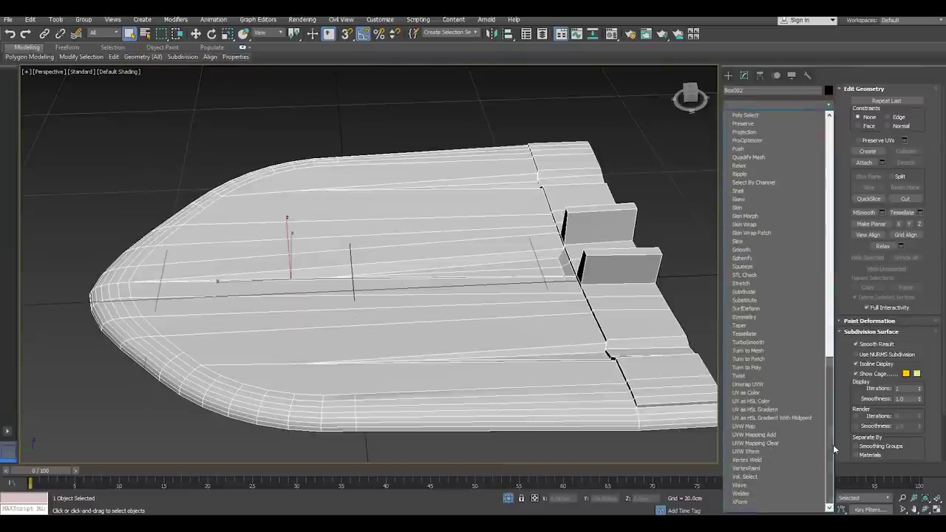
pyautogui.click(758, 385)
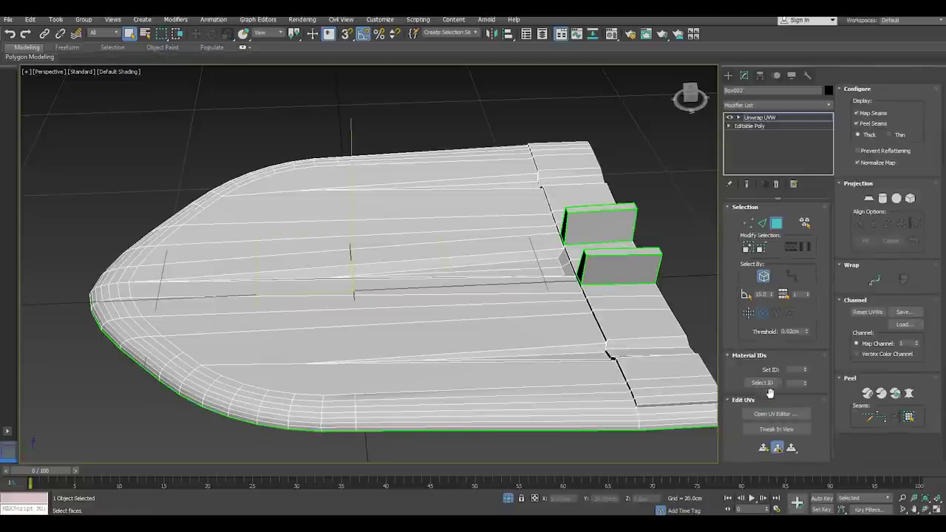
pyautogui.click(772, 413)
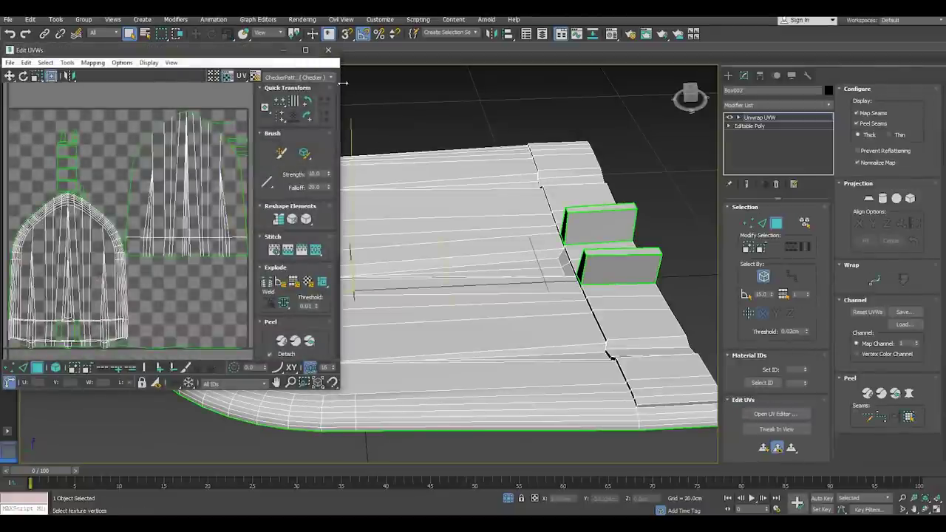
pyautogui.click(329, 49)
pyautogui.rightClick(764, 118)
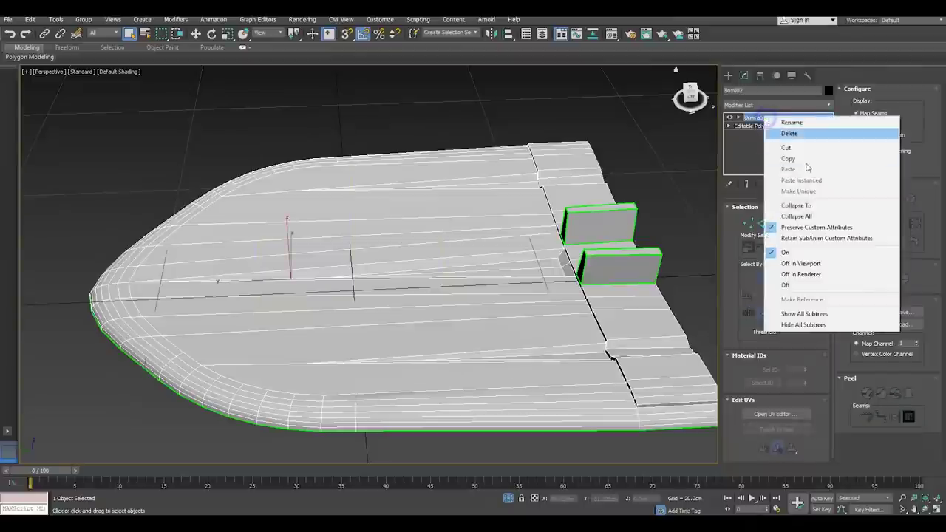
pyautogui.click(790, 134)
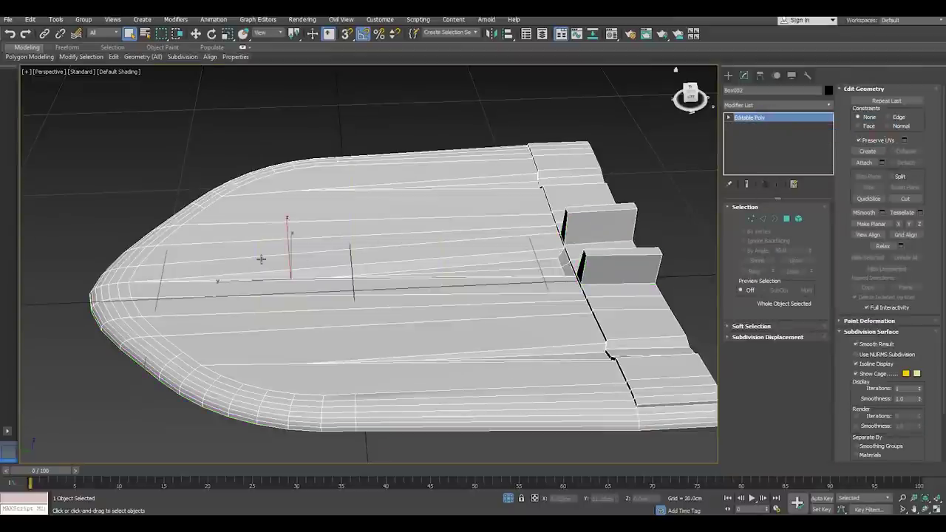
# In Edge mode, try selecting the blade's bottom and top rim loops, then clear with Ctrl+D
pyautogui.scroll(-3, 296, 276)
pyautogui.click(621, 363)
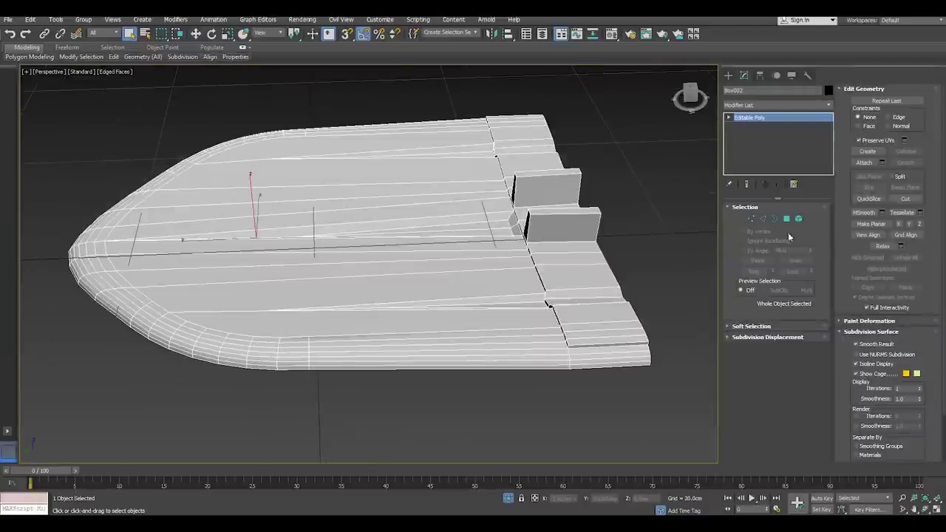
pyautogui.click(764, 219)
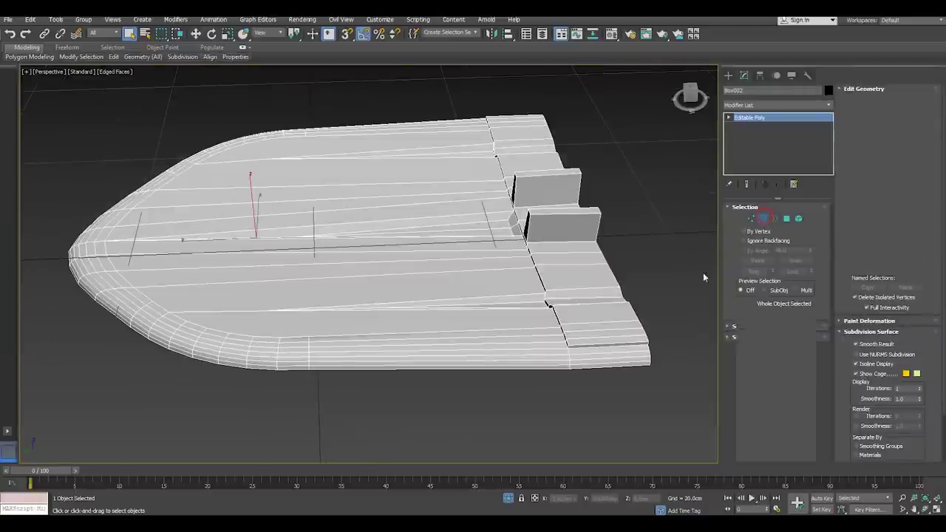
pyautogui.doubleClick(589, 362)
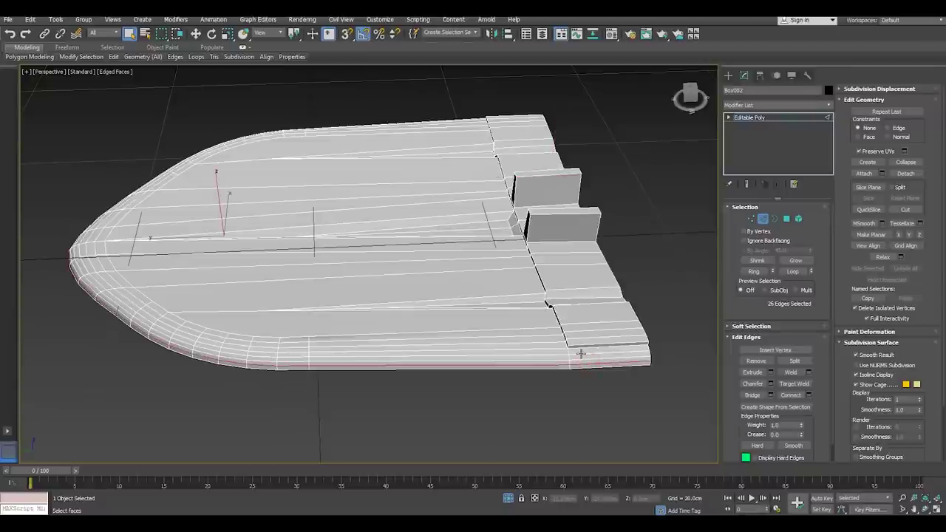
pyautogui.doubleClick(581, 354)
pyautogui.doubleClick(580, 365)
pyautogui.doubleClick(578, 354)
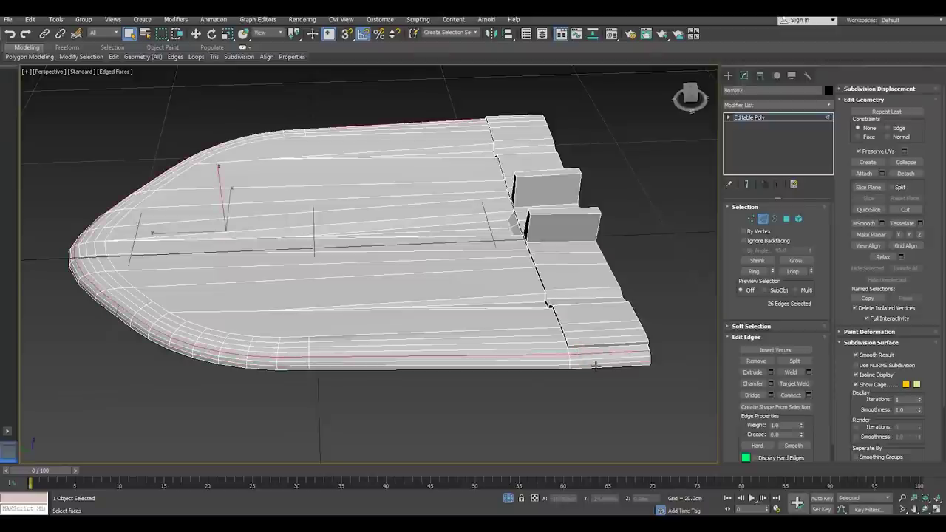
pyautogui.doubleClick(595, 365)
pyautogui.keyDown('ctrl'); pyautogui.click(582, 356); pyautogui.keyUp('ctrl')
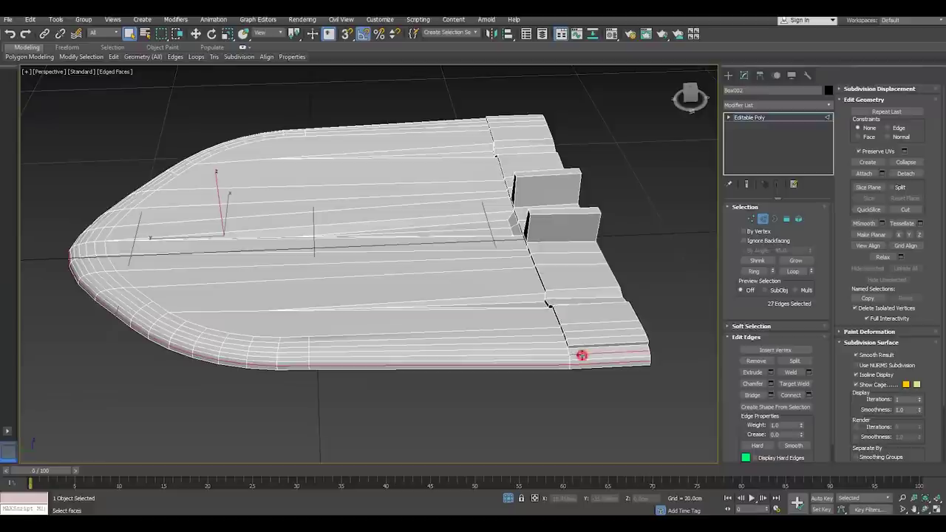
pyautogui.keyDown('ctrl'); pyautogui.doubleClick(581, 356); pyautogui.keyUp('ctrl')
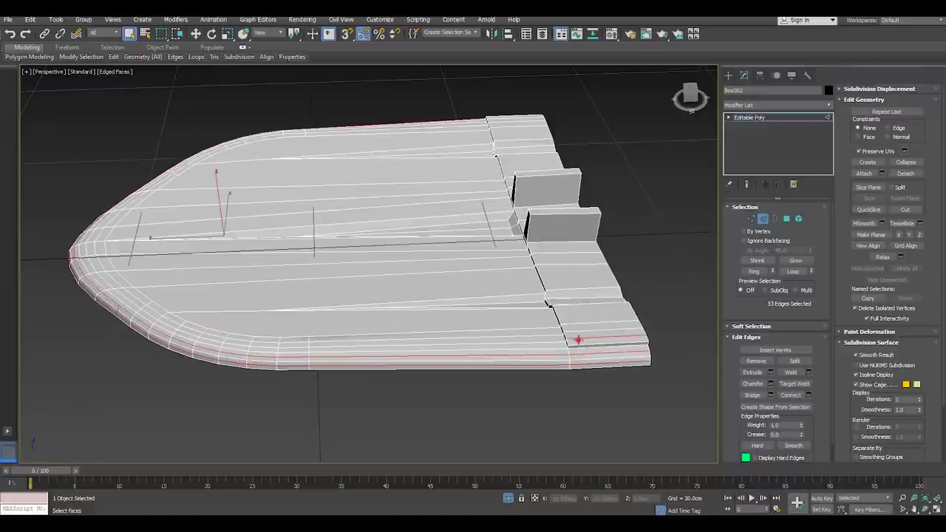
pyautogui.keyDown('ctrl'); pyautogui.doubleClick(570, 338); pyautogui.keyUp('ctrl')
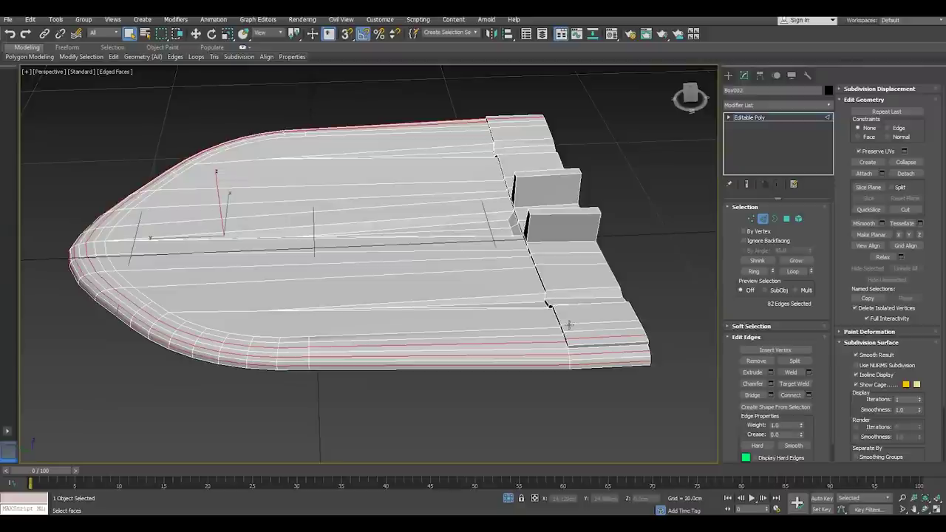
pyautogui.hotkey('ctrl', 'd')
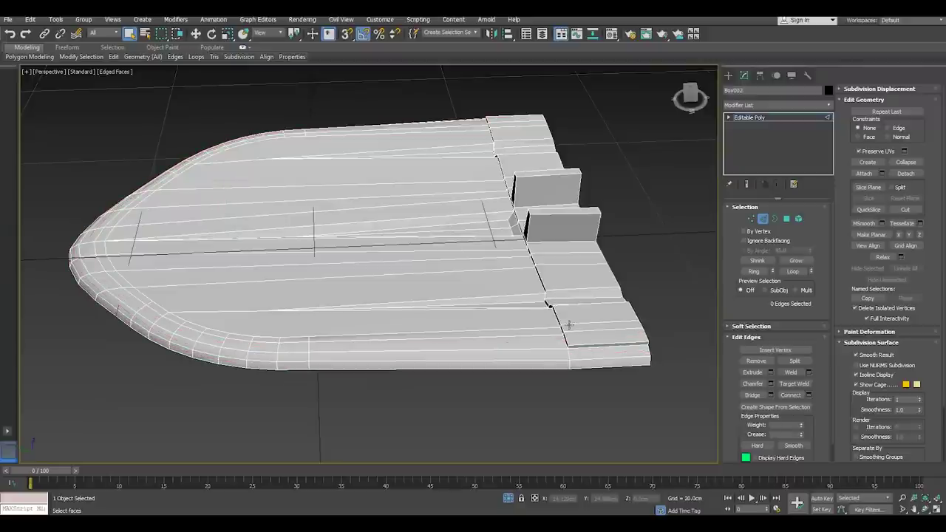
# Orbit above the blade and select an edge loop along its lower side
pyautogui.moveTo(426, 317)
pyautogui.keyDown('alt'); pyautogui.mouseDown(button='middle')
pyautogui.moveTo(473, 318)
pyautogui.moveTo(396, 311)
pyautogui.mouseUp(button='middle'); pyautogui.keyUp('alt')
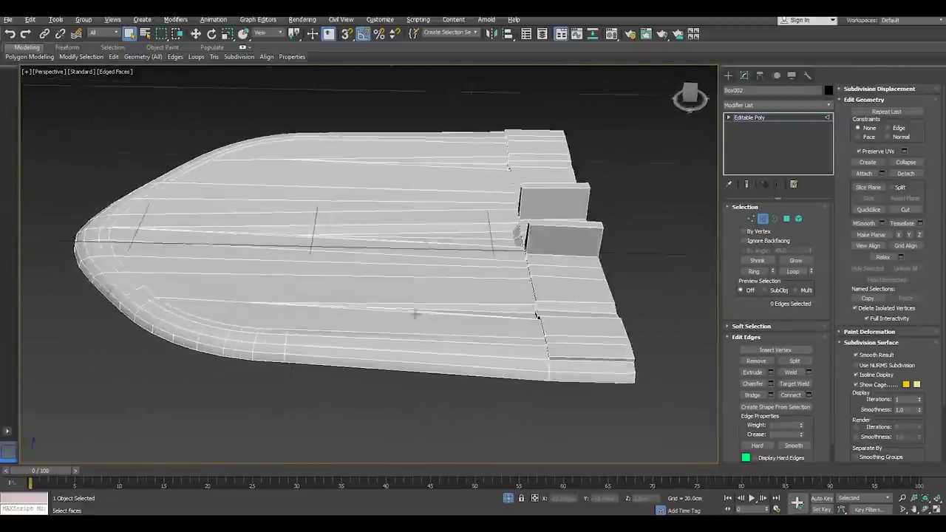
pyautogui.scroll(-3, 396, 311)
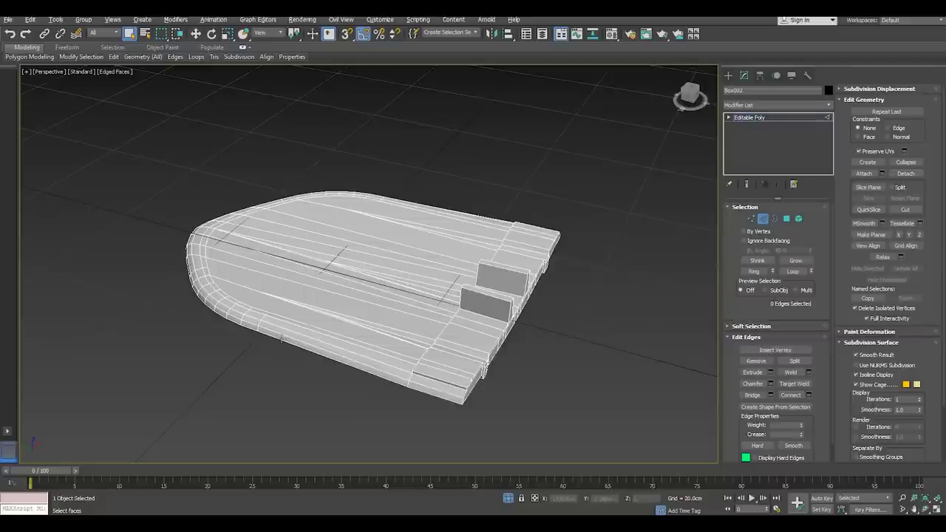
pyautogui.moveTo(284, 342)
pyautogui.keyDown('alt'); pyautogui.mouseDown(button='middle')
pyautogui.moveTo(375, 337)
pyautogui.moveTo(288, 342)
pyautogui.mouseUp(button='middle'); pyautogui.keyUp('alt')
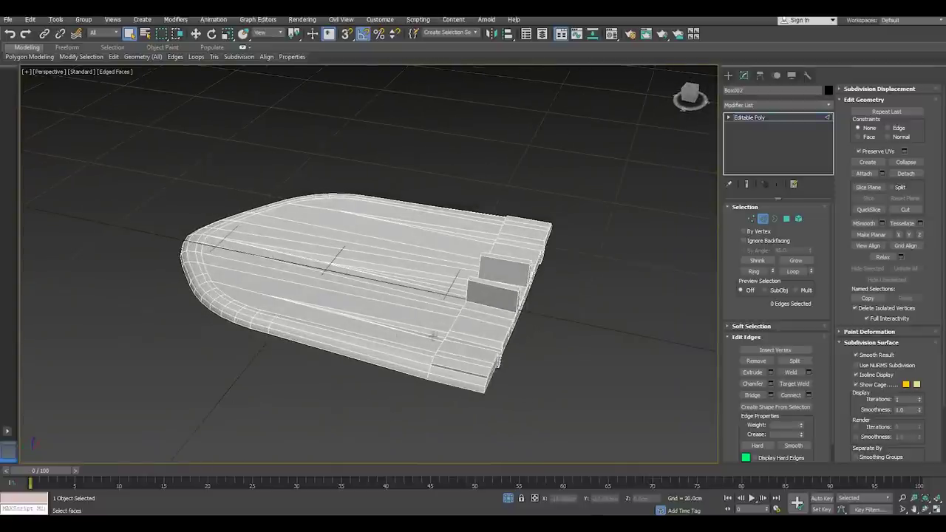
pyautogui.moveTo(454, 335)
pyautogui.keyDown('alt'); pyautogui.mouseDown(button='middle')
pyautogui.moveTo(428, 327)
pyautogui.moveTo(437, 330)
pyautogui.mouseUp(button='middle'); pyautogui.keyUp('alt')
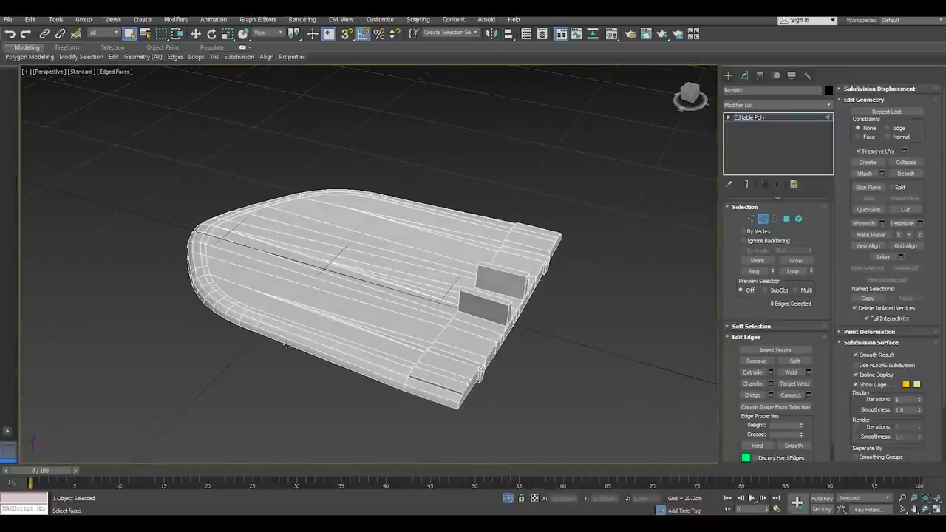
pyautogui.doubleClick(433, 362)
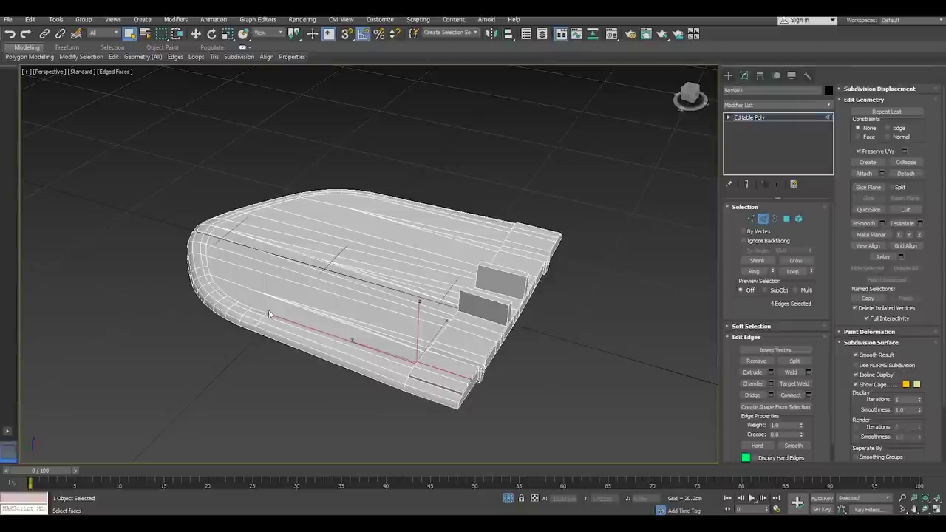
pyautogui.click(251, 370)
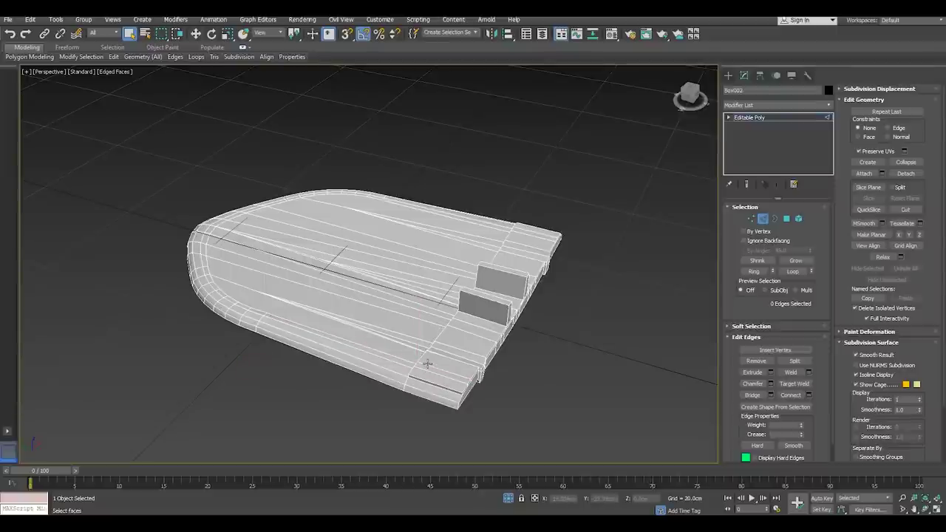
pyautogui.doubleClick(427, 363)
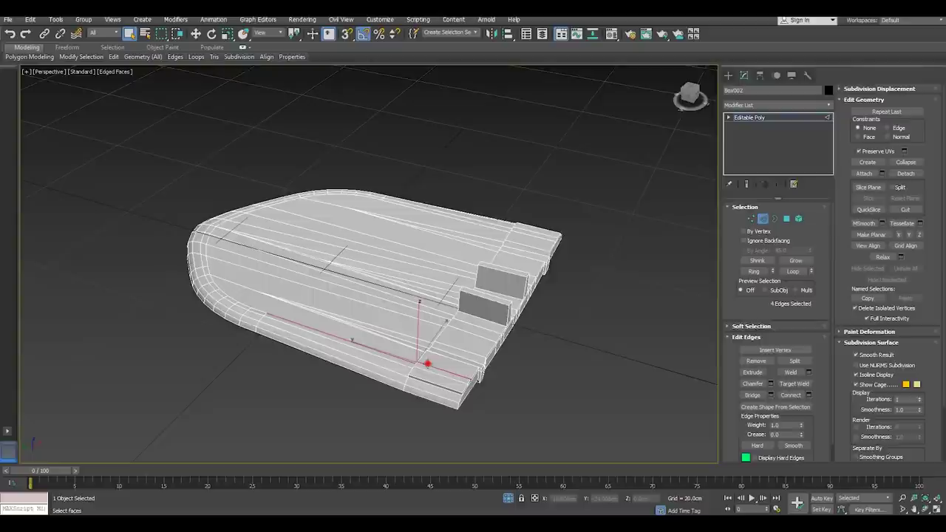
pyautogui.keyDown('ctrl'); pyautogui.click(254, 310); pyautogui.keyUp('ctrl')
pyautogui.keyDown('ctrl'); pyautogui.click(243, 302); pyautogui.keyUp('ctrl')
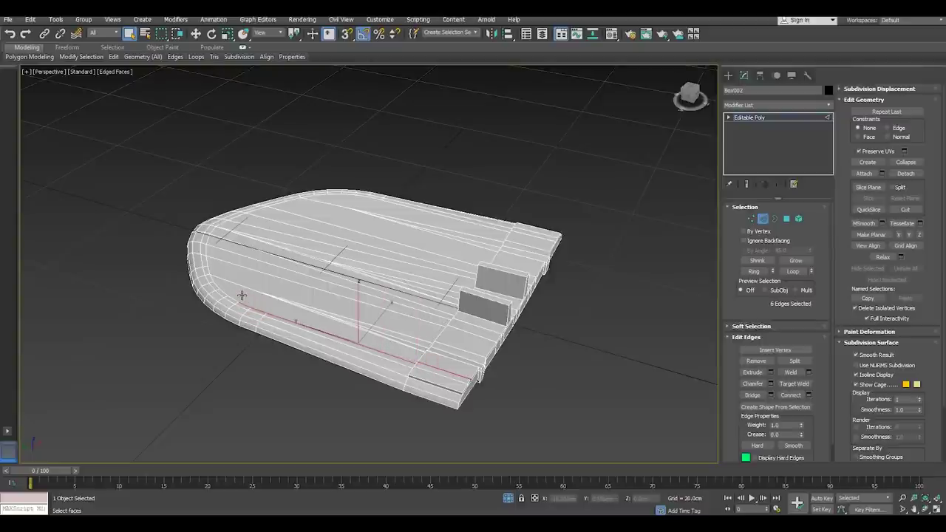
pyautogui.moveTo(270, 295)
pyautogui.keyDown('alt'); pyautogui.mouseDown(button='middle')
pyautogui.moveTo(243, 306)
pyautogui.moveTo(350, 406)
pyautogui.mouseUp(button='middle'); pyautogui.keyUp('alt')
pyautogui.keyDown('ctrl'); pyautogui.click(329, 401); pyautogui.keyUp('ctrl')
pyautogui.keyDown('ctrl'); pyautogui.click(314, 390); pyautogui.keyUp('ctrl')
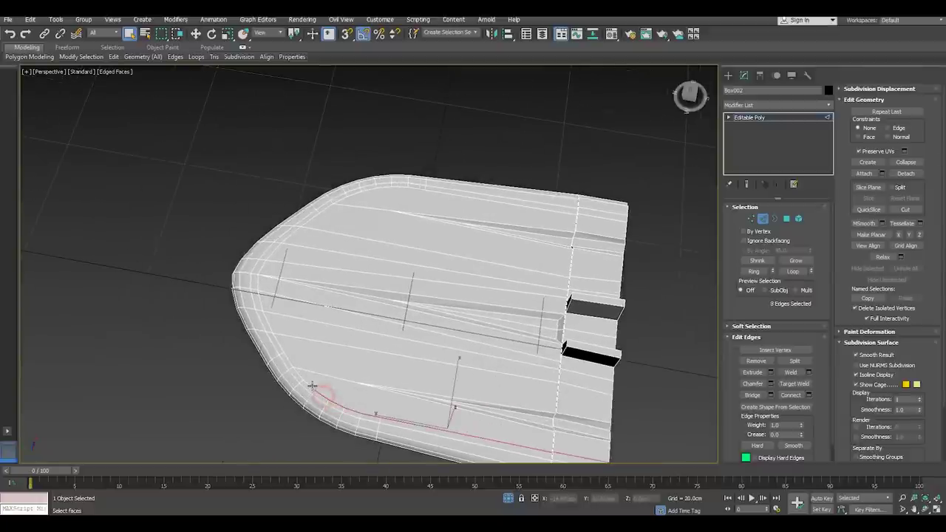
pyautogui.keyDown('ctrl'); pyautogui.click(307, 382); pyautogui.keyUp('ctrl')
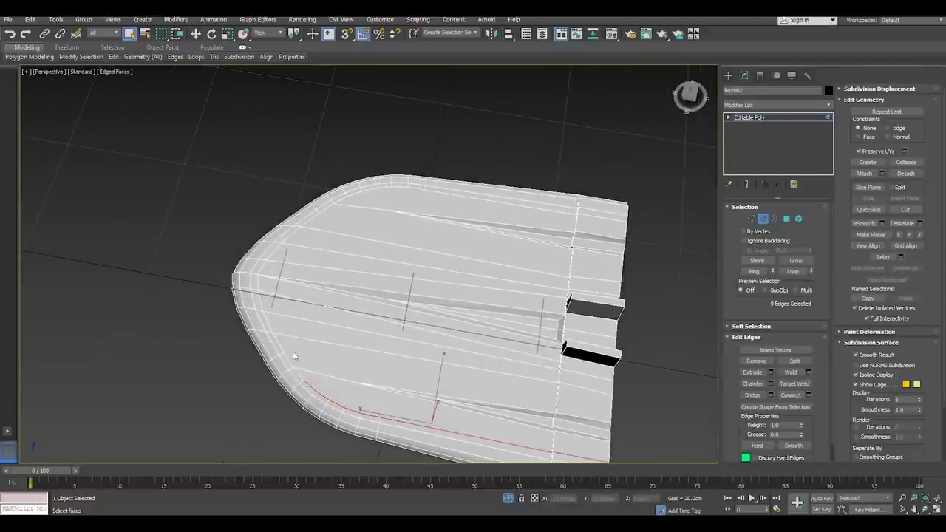
pyautogui.click(186, 311)
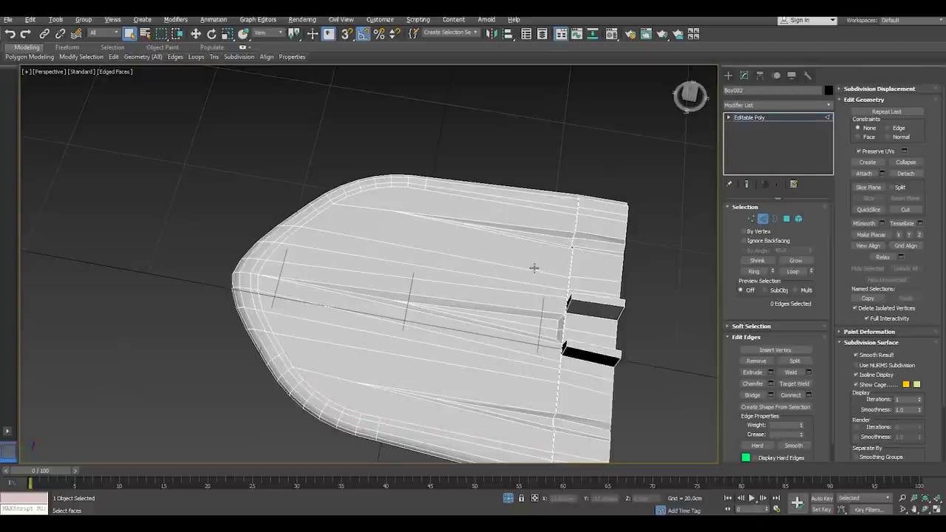
pyautogui.keyDown('alt'); pyautogui.moveTo(534, 268); pyautogui.dragTo(581, 235, button='middle'); pyautogui.keyUp('alt')
pyautogui.scroll(5, 639, 303)
pyautogui.scroll(3, 640, 303)
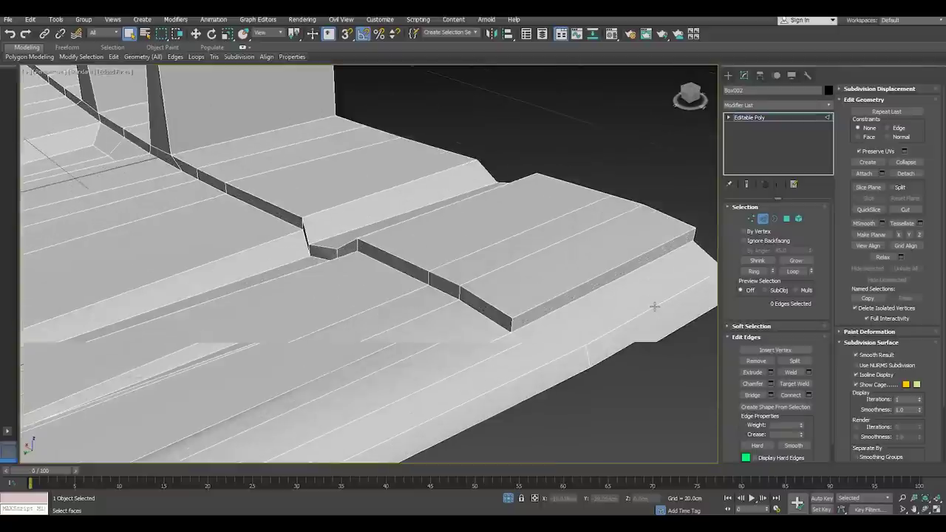
pyautogui.moveTo(598, 306); pyautogui.dragTo(596, 320, button='middle')
pyautogui.scroll(-4, 596, 320)
pyautogui.scroll(-2, 604, 326)
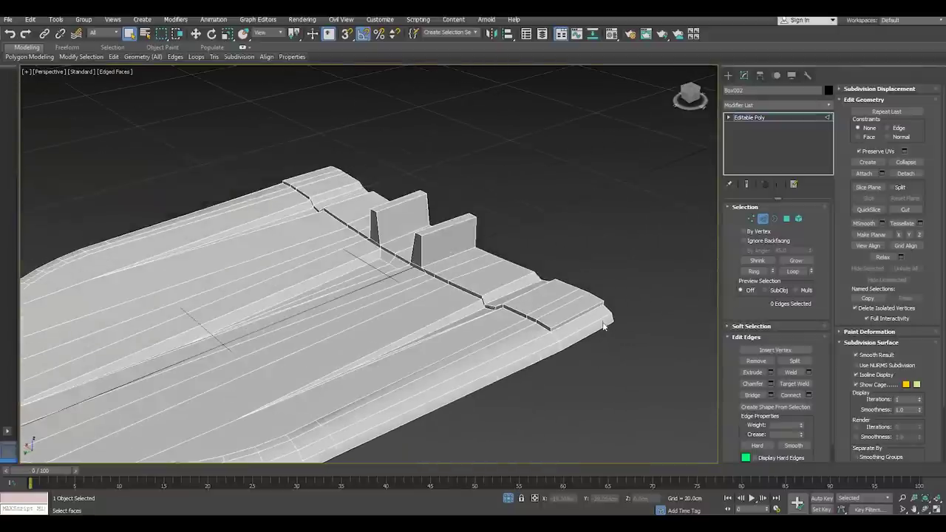
pyautogui.scroll(-3, 544, 255)
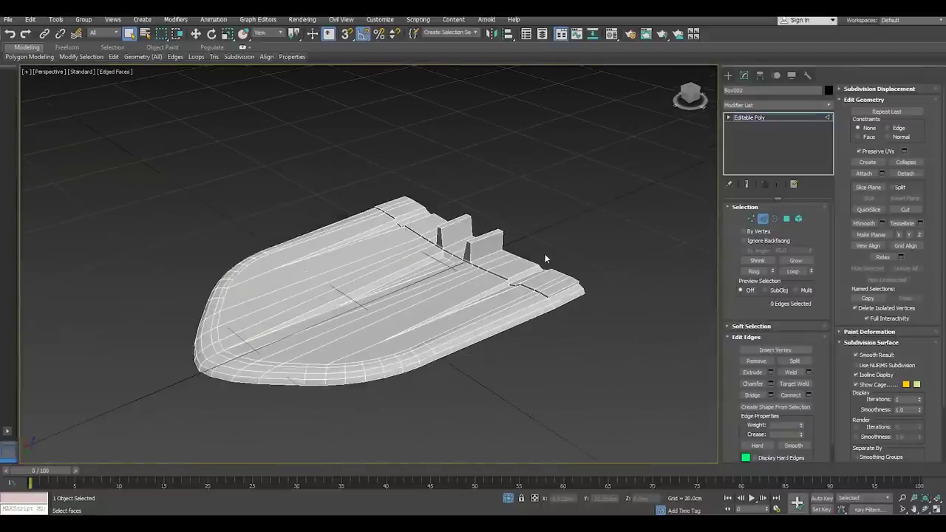
# Leave edge editing and turn off Edged Faces in the shaded view
pyautogui.click(752, 118)
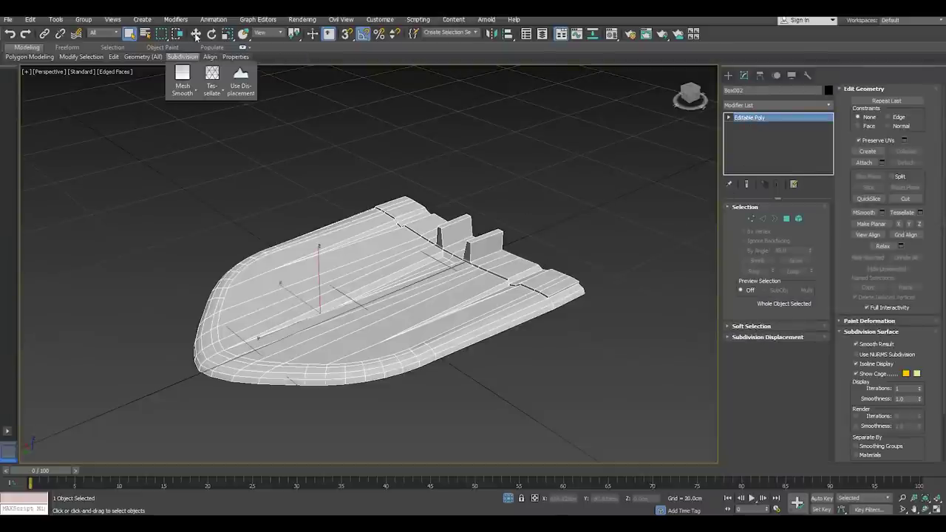
pyautogui.press('w')
pyautogui.click(280, 158)
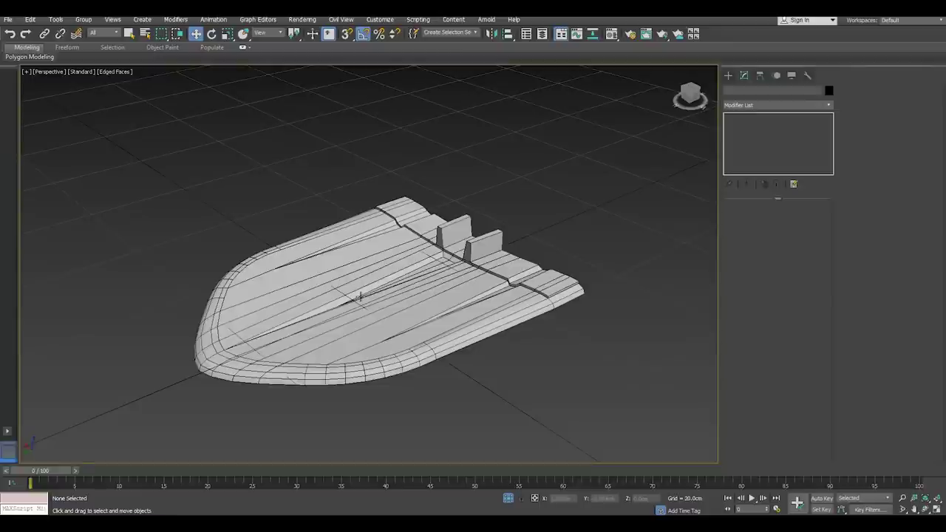
pyautogui.click(116, 72)
pyautogui.click(166, 172)
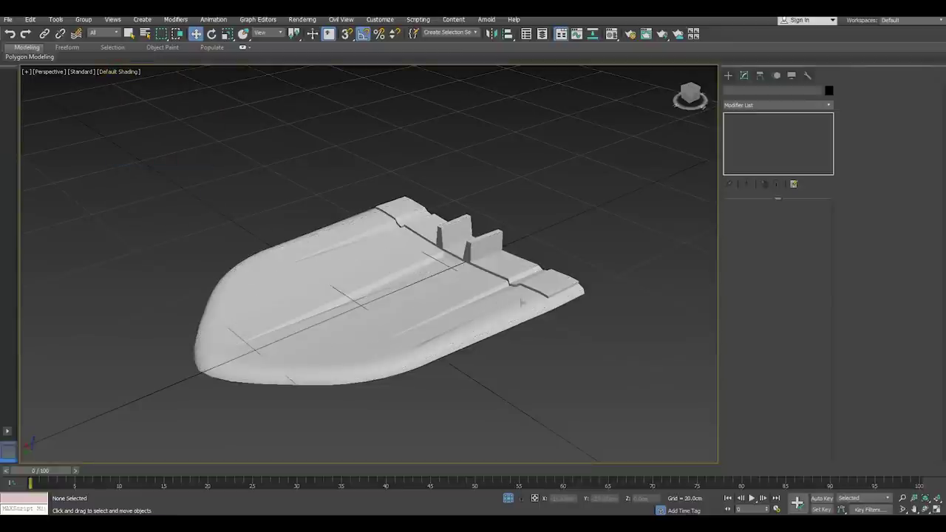
pyautogui.scroll(2, 521, 301)
pyautogui.scroll(2, 535, 295)
pyautogui.scroll(1, 542, 293)
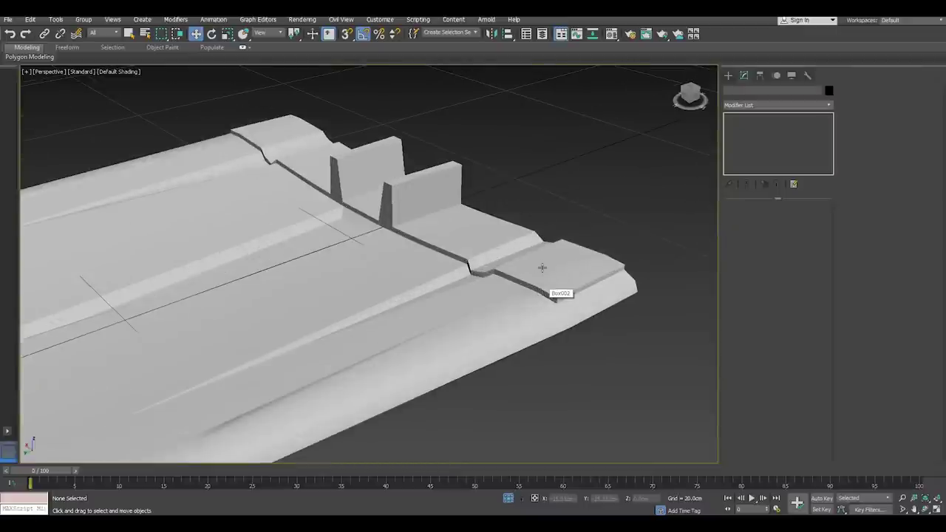
pyautogui.press('z')
# Attach the handle to the shovel blade so they form one mesh
pyautogui.click(401, 274)
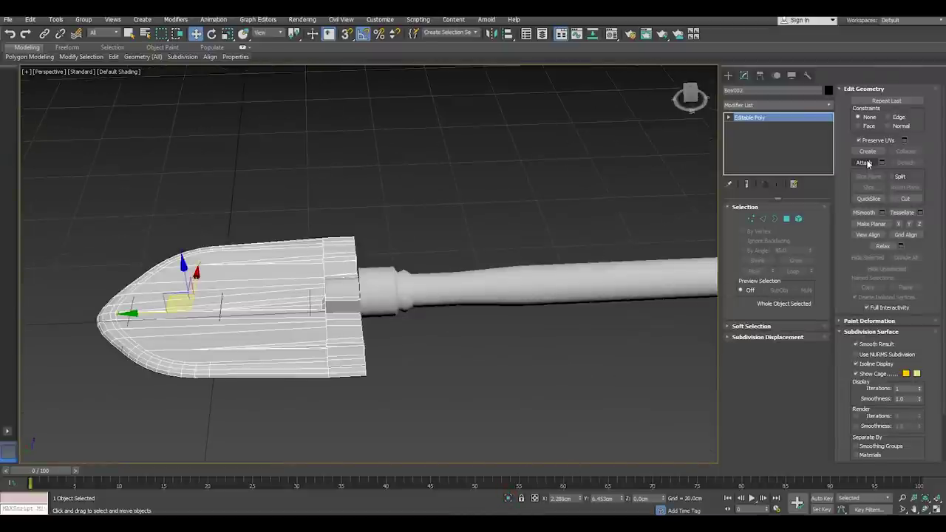
pyautogui.click(864, 162)
pyautogui.click(449, 279)
pyautogui.press('z')
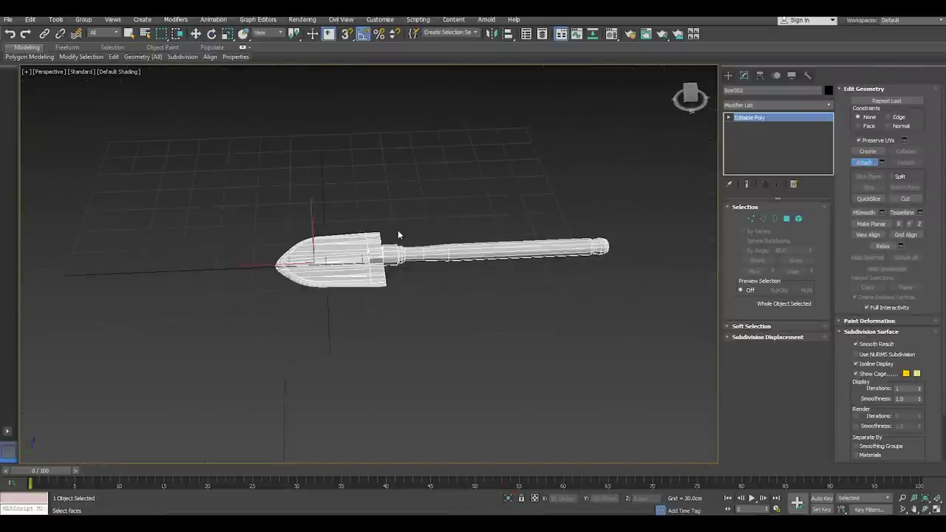
pyautogui.press('w')
pyautogui.rightClick(478, 298)
pyautogui.scroll(3, 374, 262)
pyautogui.scroll(3, 374, 263)
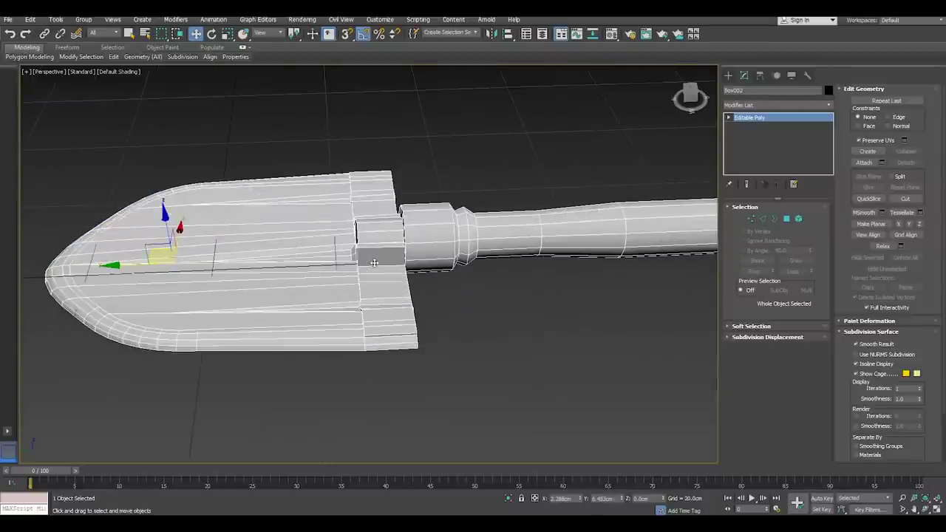
# Add an Unwrap UVW modifier to the combined shovel and open its UV editor
pyautogui.click(829, 110)
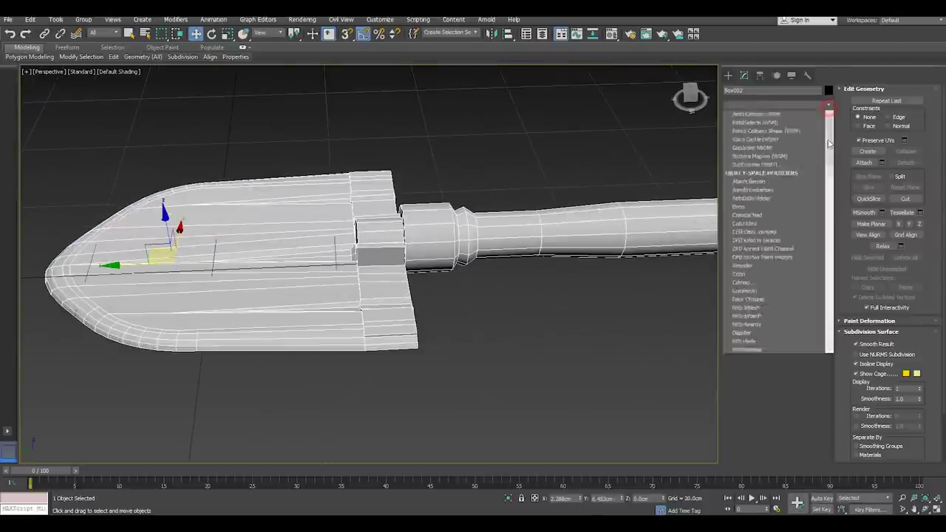
pyautogui.scroll(-10, 798, 399)
pyautogui.click(776, 385)
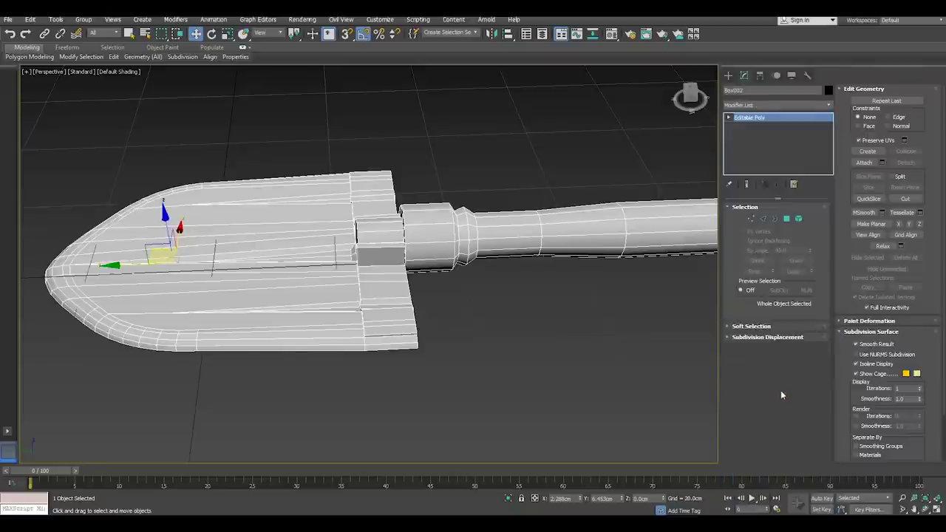
pyautogui.click(783, 414)
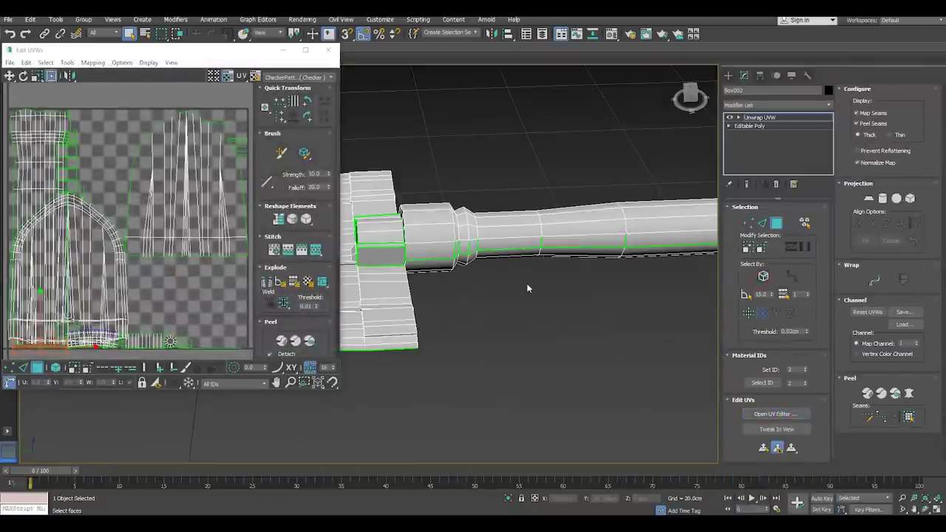
# With Select By Element on, move the blade's UV shells right of the texture square
pyautogui.moveTo(560, 226)
pyautogui.keyDown('alt'); pyautogui.mouseDown(button='middle')
pyautogui.moveTo(686, 302)
pyautogui.moveTo(591, 285)
pyautogui.mouseUp(button='middle'); pyautogui.keyUp('alt')
pyautogui.scroll(-2, 169, 249)
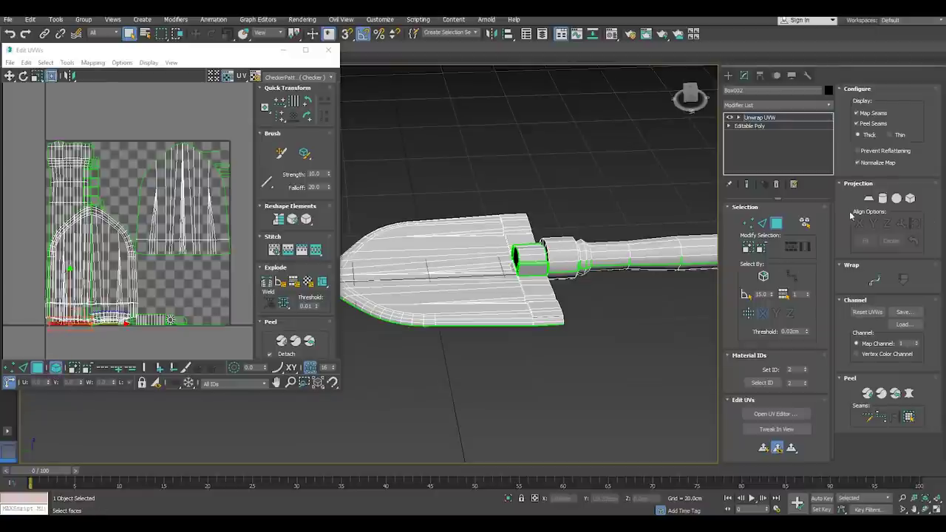
pyautogui.click(805, 223)
pyautogui.click(469, 288)
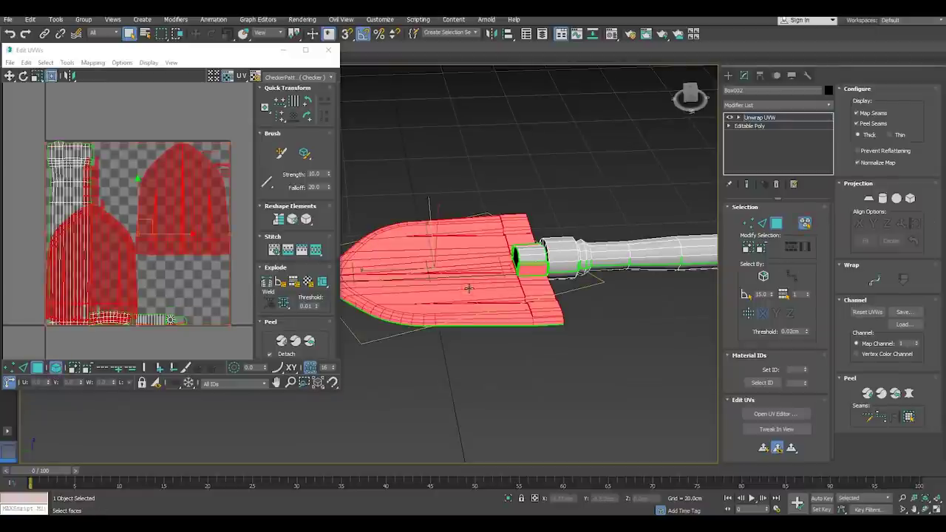
pyautogui.scroll(-2, 137, 208)
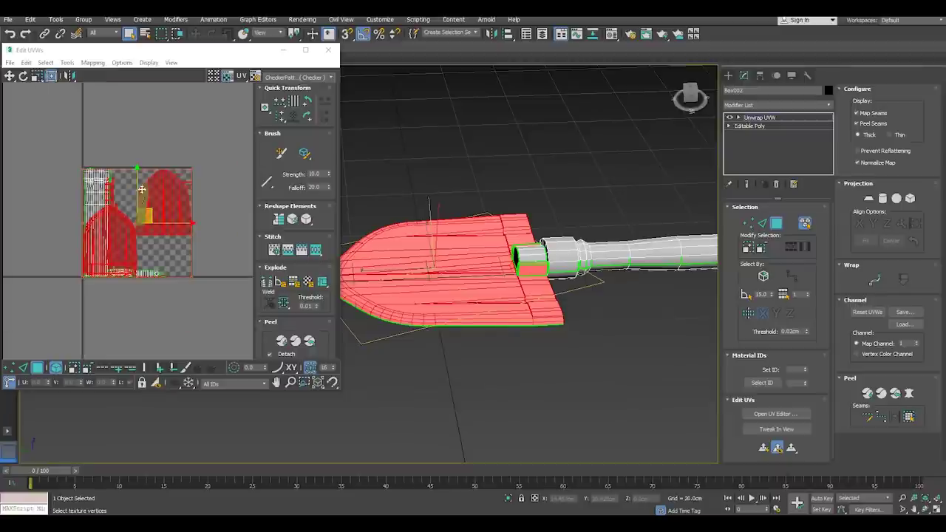
pyautogui.moveTo(172, 223); pyautogui.dragTo(249, 221)
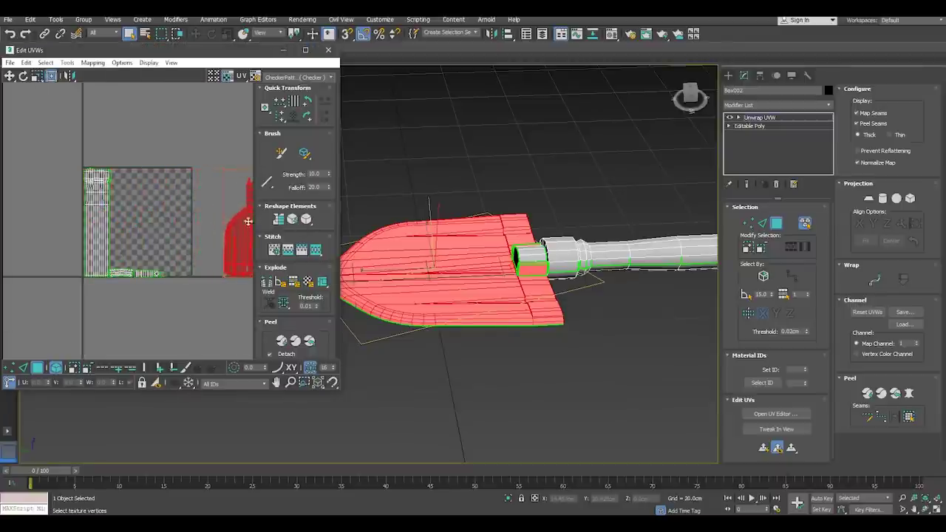
# Move the handle's UV shell to the left of the texture square
pyautogui.scroll(2, 133, 274)
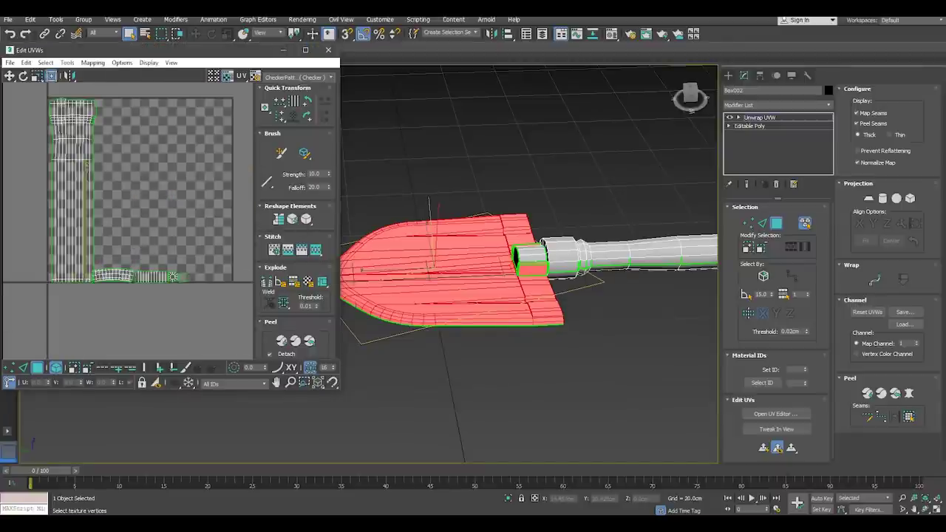
pyautogui.scroll(1, 68, 120)
pyautogui.click(95, 199)
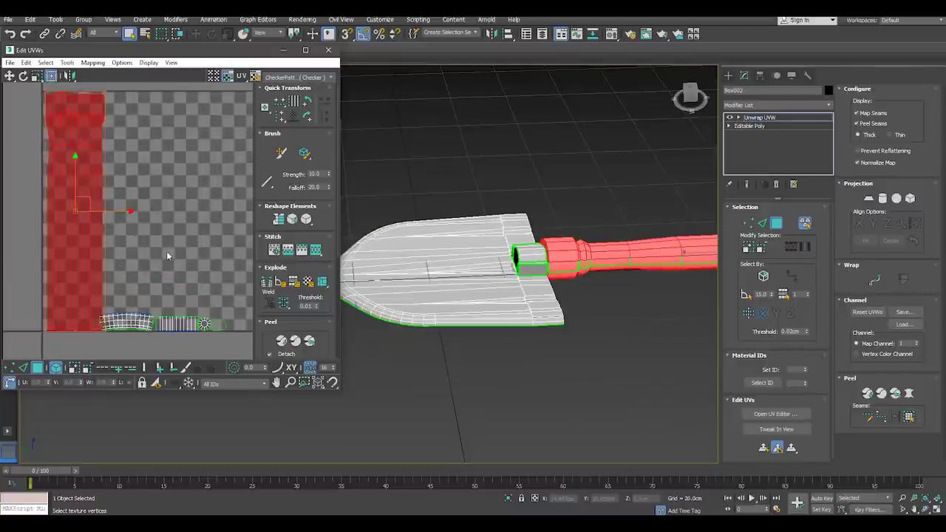
pyautogui.scroll(-2, 161, 242)
pyautogui.moveTo(146, 229); pyautogui.dragTo(81, 228)
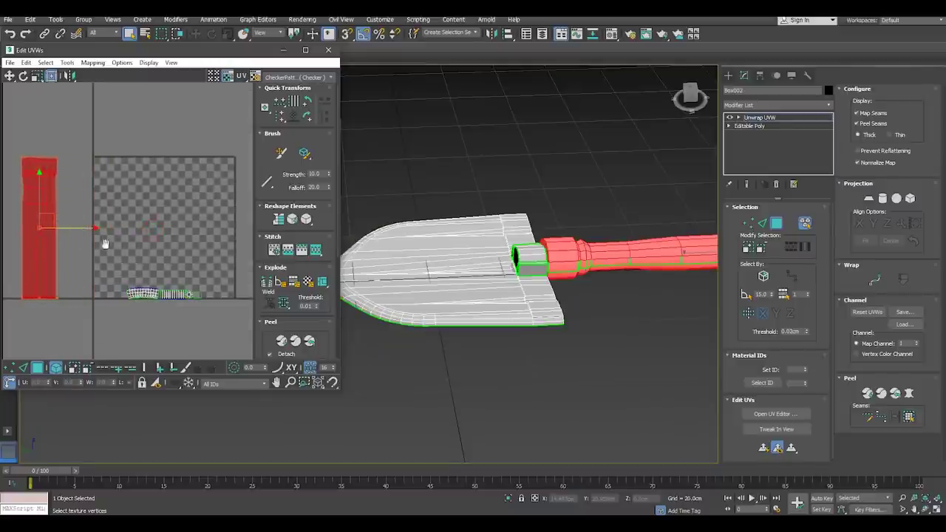
pyautogui.moveTo(102, 243); pyautogui.dragTo(165, 243, button='middle')
# Inspect the handle shell's vertices, then reselect the whole handle shell in polygon mode
pyautogui.press('1')
pyautogui.moveTo(61, 122); pyautogui.dragTo(137, 336)
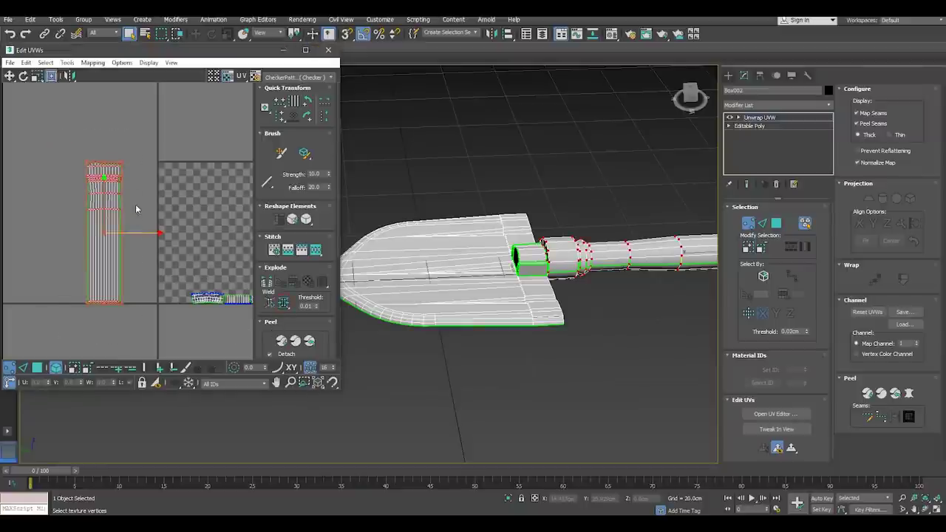
pyautogui.scroll(3, 127, 178)
pyautogui.scroll(2, 127, 178)
pyautogui.moveTo(127, 178); pyautogui.dragTo(116, 167, button='middle')
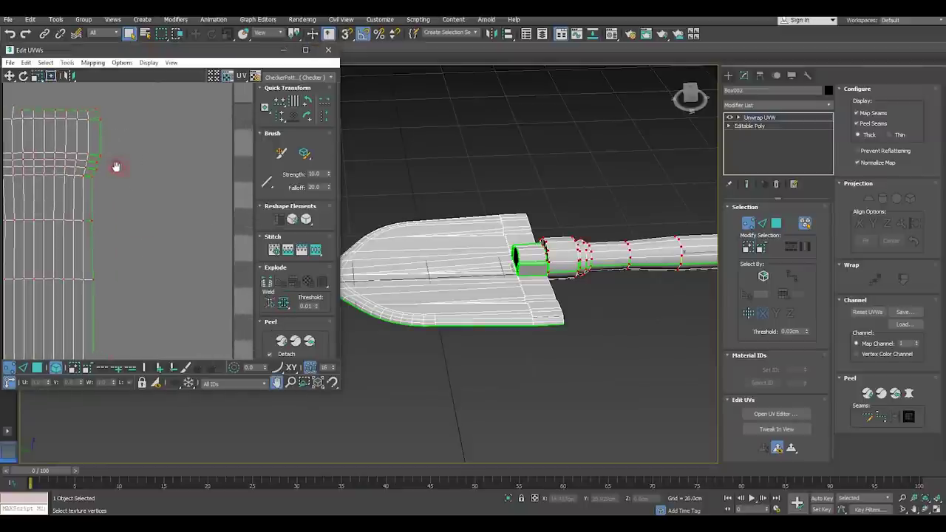
pyautogui.scroll(2, 180, 206)
pyautogui.scroll(2, 148, 194)
pyautogui.scroll(1, 144, 190)
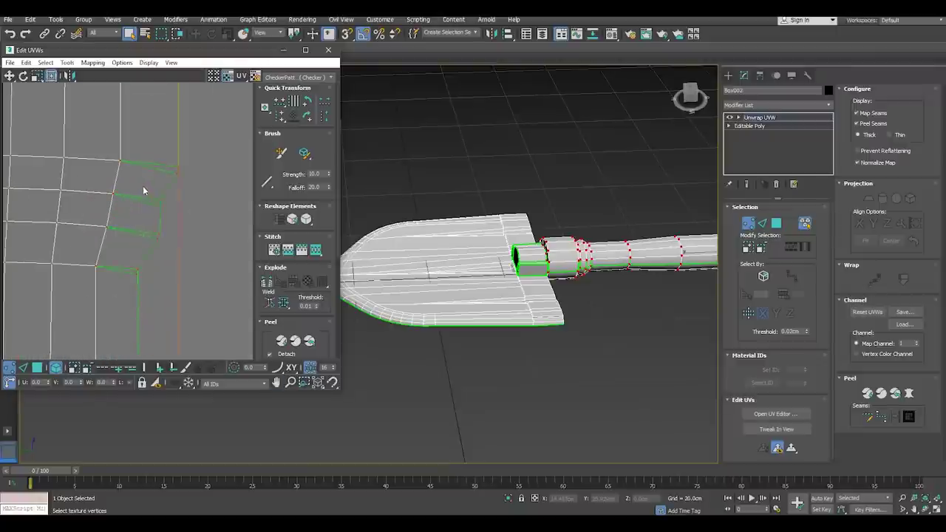
pyautogui.click(203, 222)
pyautogui.scroll(-2, 165, 189)
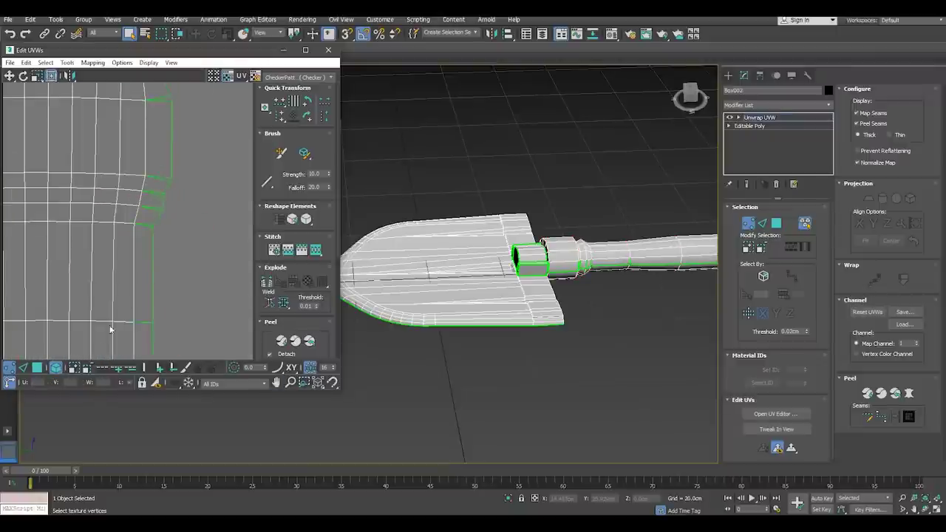
pyautogui.click(37, 367)
pyautogui.click(74, 323)
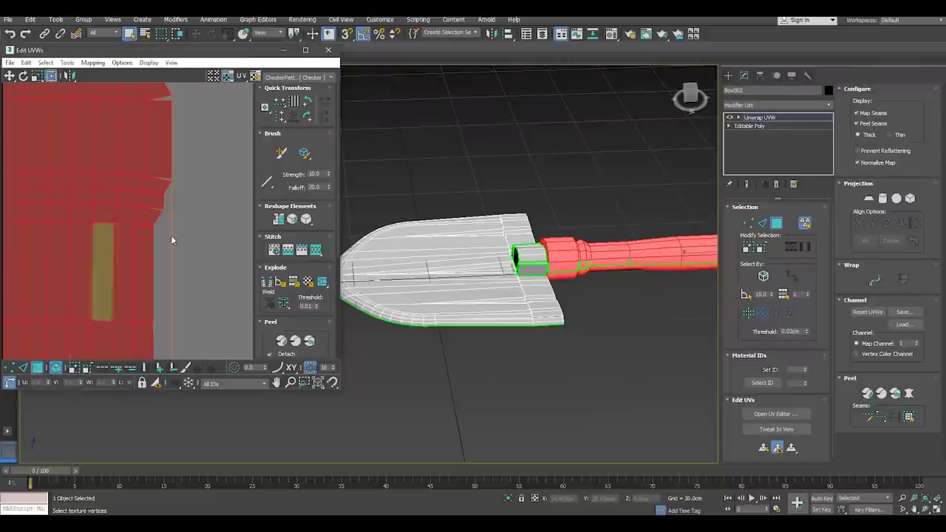
pyautogui.scroll(-2, 466, 231)
pyautogui.scroll(-2, 466, 231)
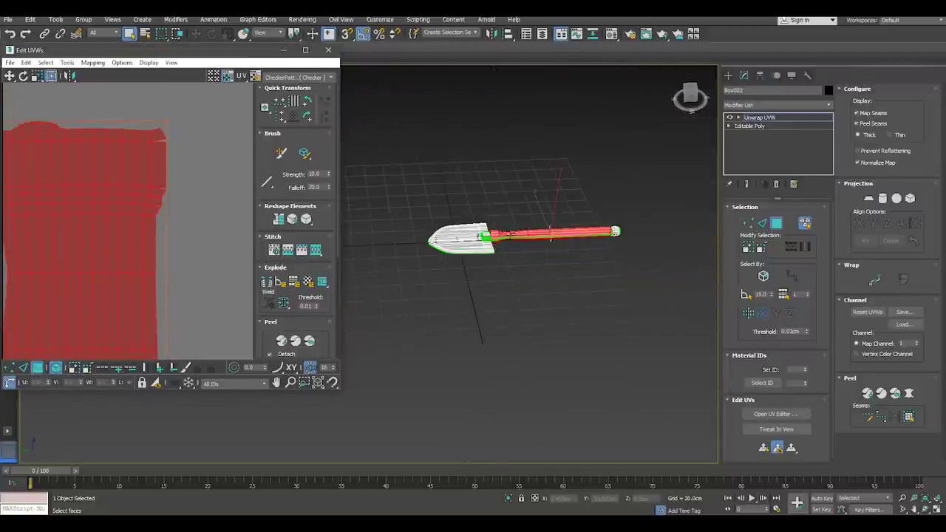
pyautogui.scroll(2, 501, 235)
pyautogui.scroll(2, 484, 238)
pyautogui.scroll(3, 460, 237)
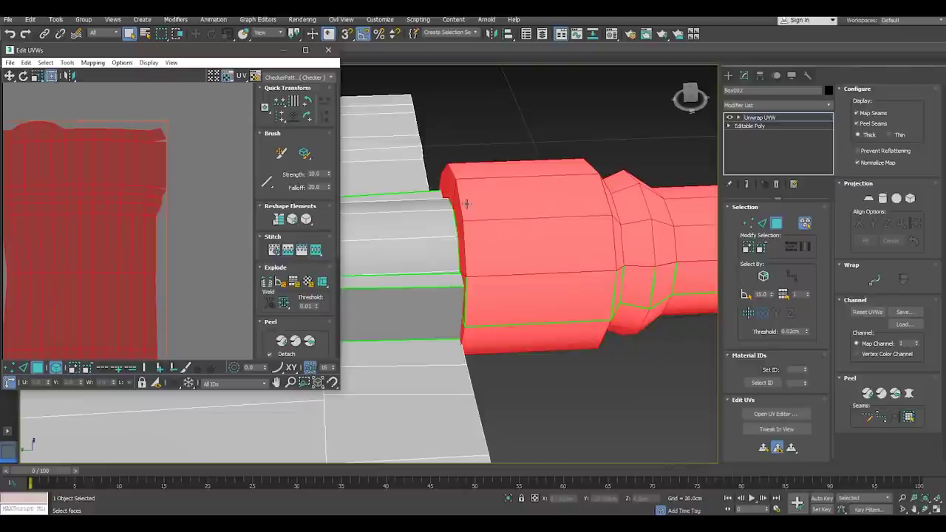
# Display the grey-and-white CheckerPattern (Checker) texture on the shovel from the UV editor dropdown
pyautogui.click(285, 78)
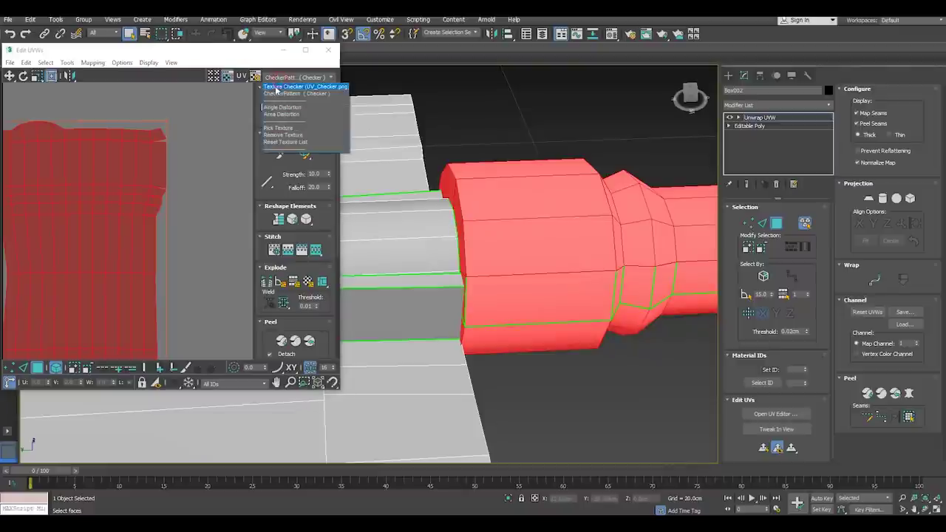
pyautogui.click(281, 87)
pyautogui.click(275, 78)
pyautogui.click(275, 93)
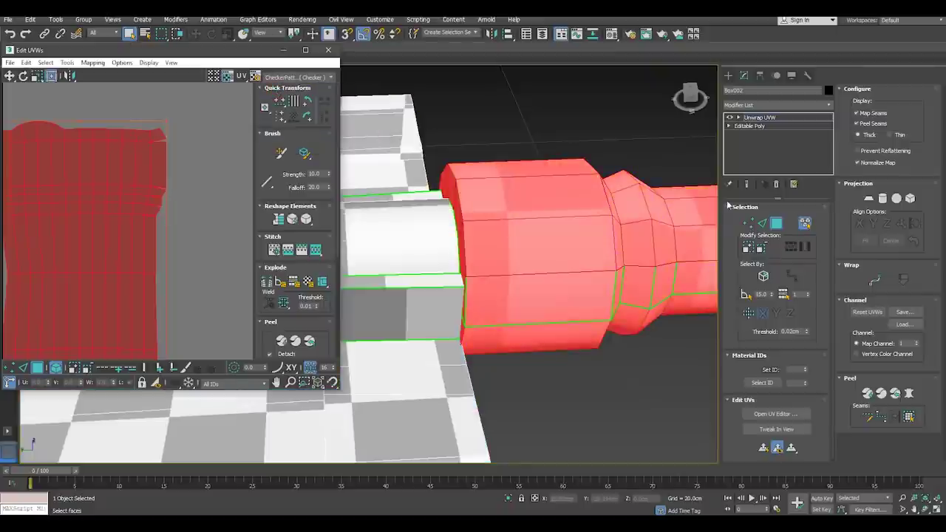
# Clear the face selection and pick faces on the side of the collar
pyautogui.keyDown('ctrl'); pyautogui.click(452, 210); pyautogui.keyUp('ctrl')
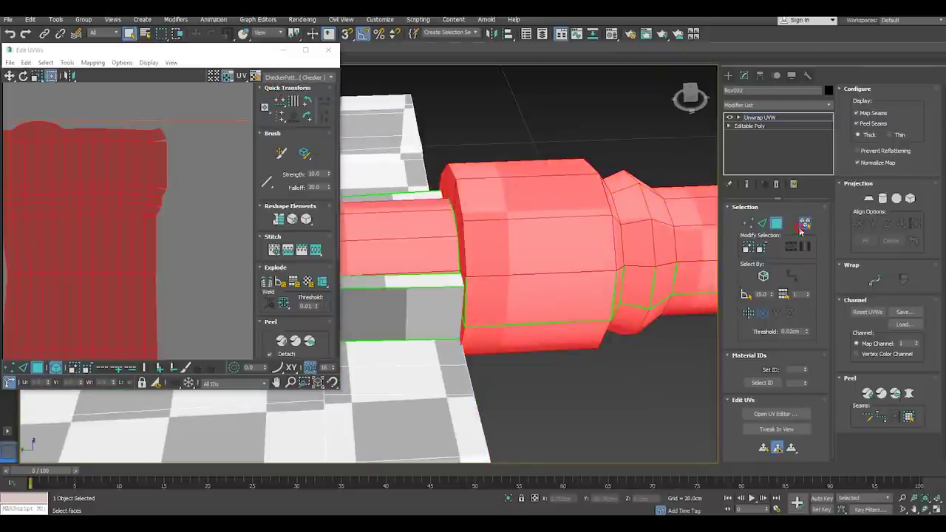
pyautogui.click(103, 156)
pyautogui.click(65, 170)
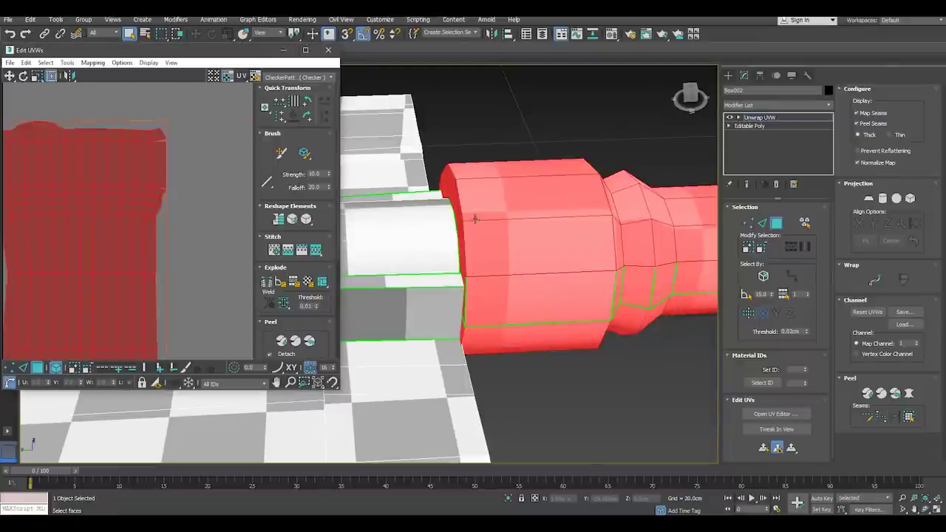
pyautogui.click(452, 214)
pyautogui.click(452, 203)
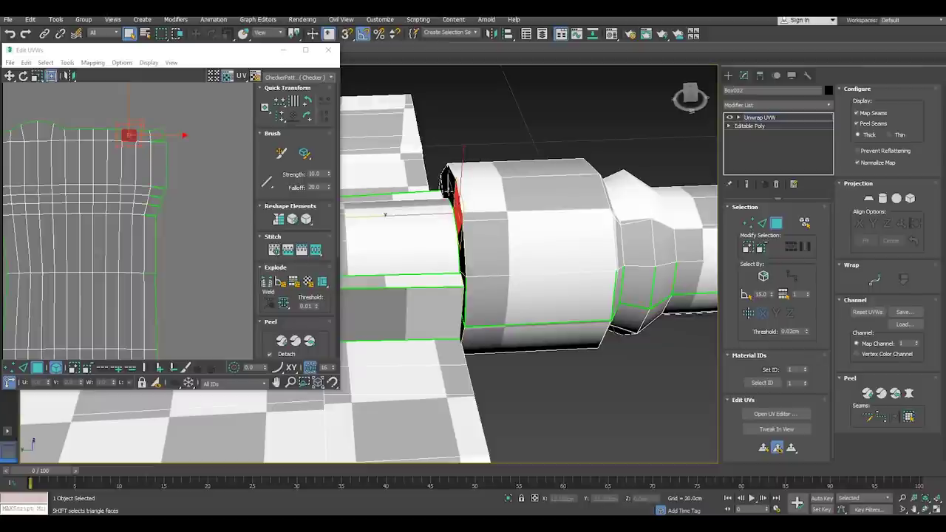
pyautogui.keyDown('ctrl'); pyautogui.click(448, 185); pyautogui.keyUp('ctrl')
# Select a single collar face and use Ring to select the whole loop around the collar
pyautogui.keyDown('alt'); pyautogui.moveTo(449, 189); pyautogui.dragTo(518, 346, button='middle'); pyautogui.keyUp('alt')
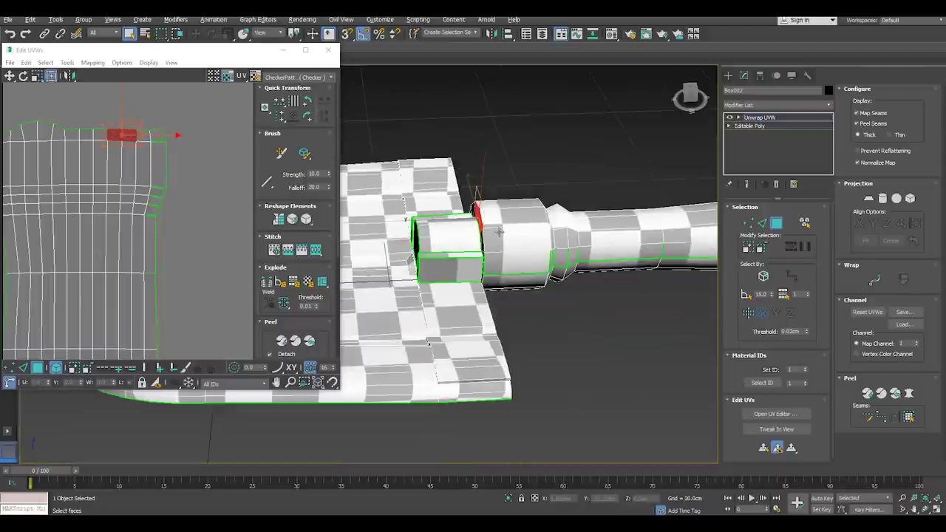
pyautogui.scroll(2, 488, 221)
pyautogui.scroll(4, 488, 221)
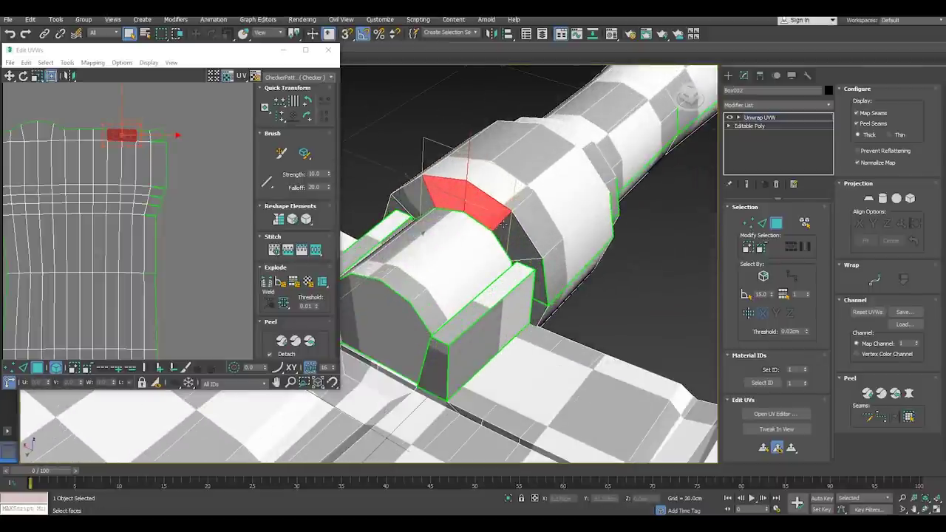
pyautogui.click(505, 224)
pyautogui.keyDown('shift'); pyautogui.click(491, 214); pyautogui.keyUp('shift')
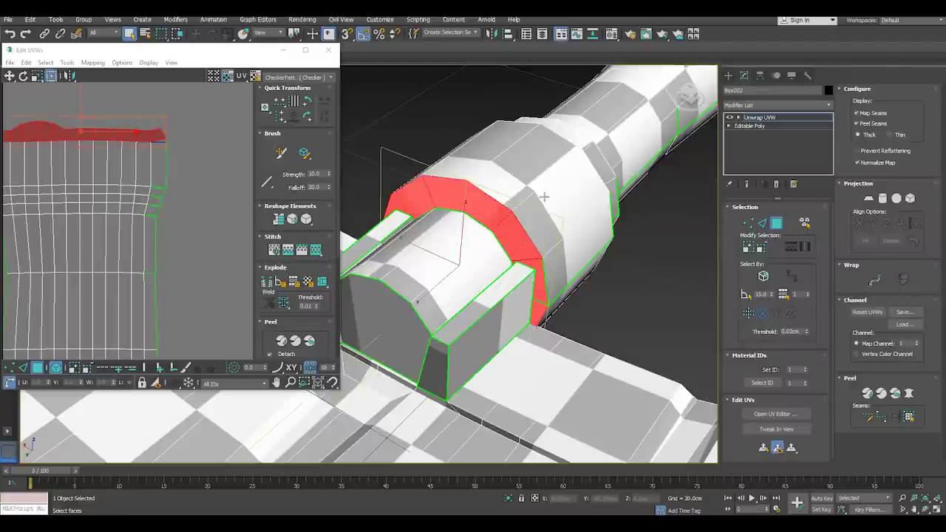
pyautogui.keyDown('alt'); pyautogui.moveTo(544, 197); pyautogui.dragTo(695, 214, button='middle'); pyautogui.keyUp('alt')
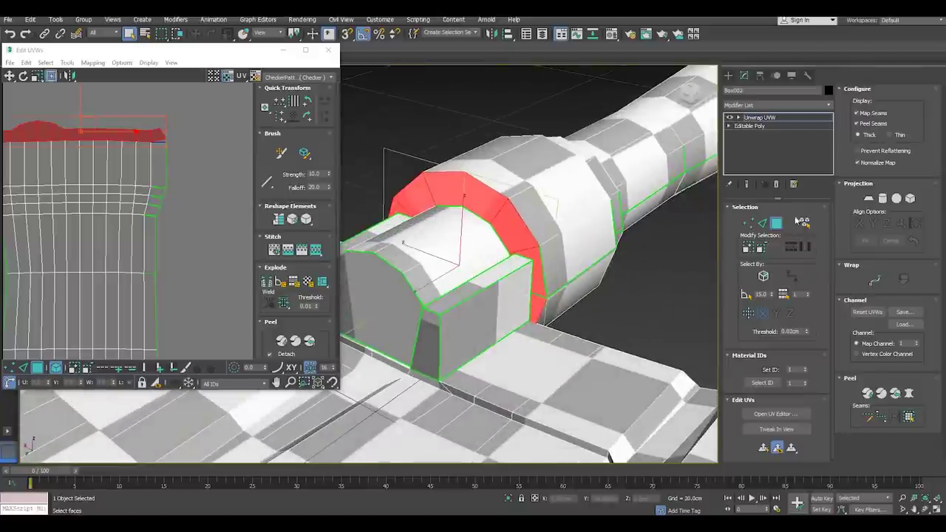
# Apply a Planar projection aligned to Y to the collar ring faces
pyautogui.click(866, 198)
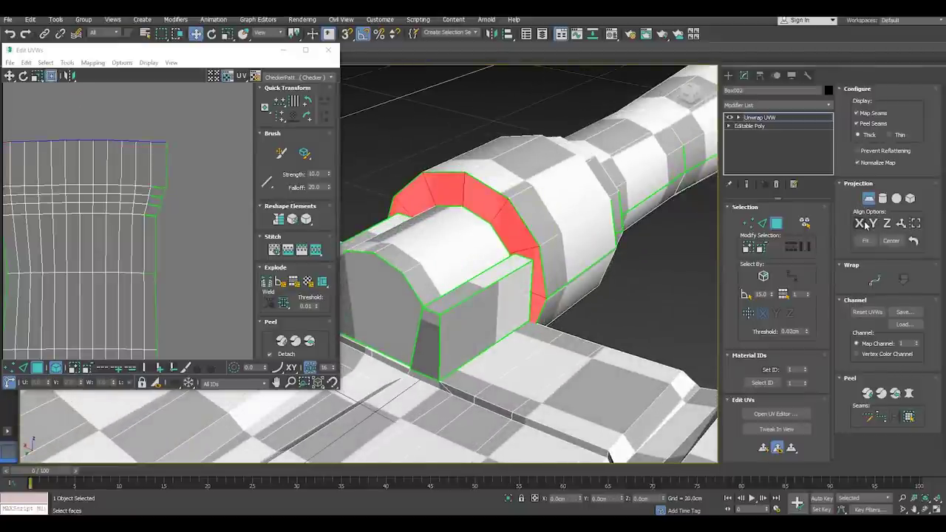
pyautogui.click(872, 224)
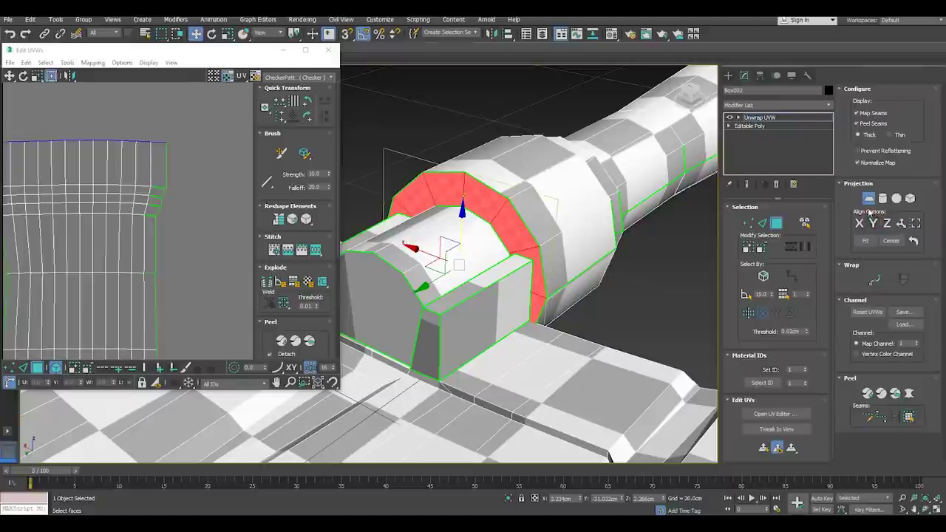
pyautogui.click(868, 198)
pyautogui.scroll(-3, 82, 167)
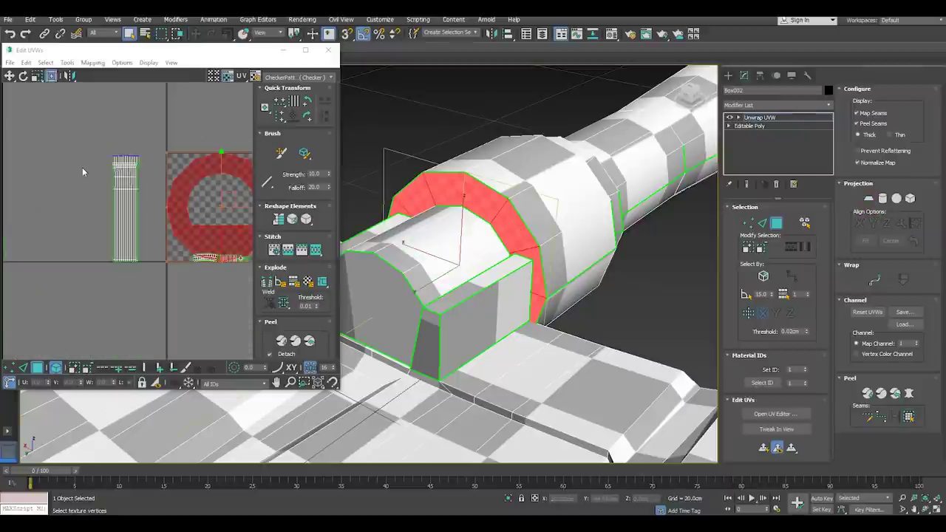
# Relax the ring UVs with the Relax Tool, redoing it until the ring is even
pyautogui.click(67, 62)
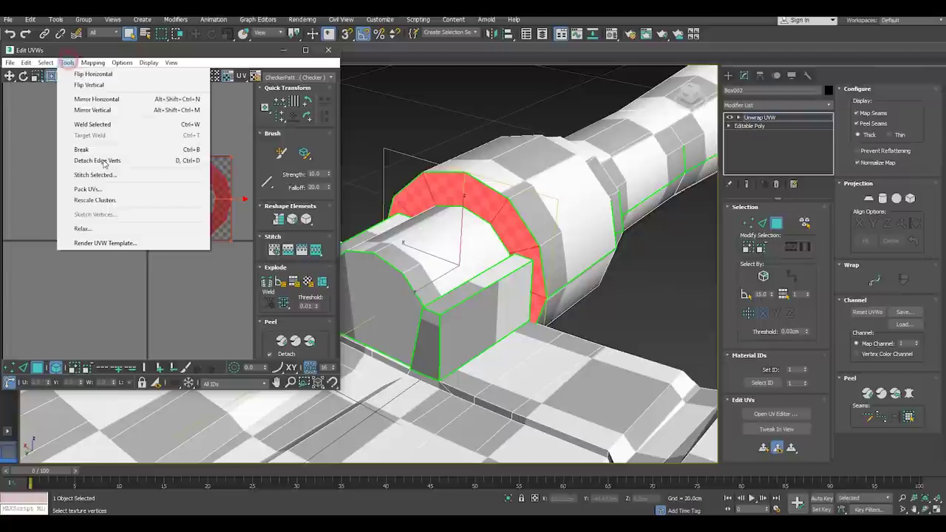
pyautogui.click(83, 228)
pyautogui.click(114, 135)
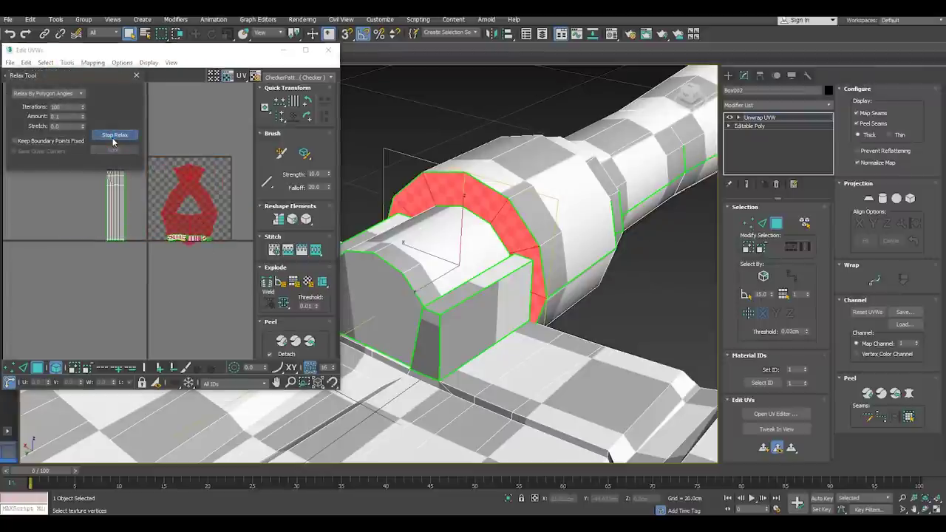
pyautogui.click(113, 138)
pyautogui.click(11, 34)
pyautogui.rightClick(196, 214)
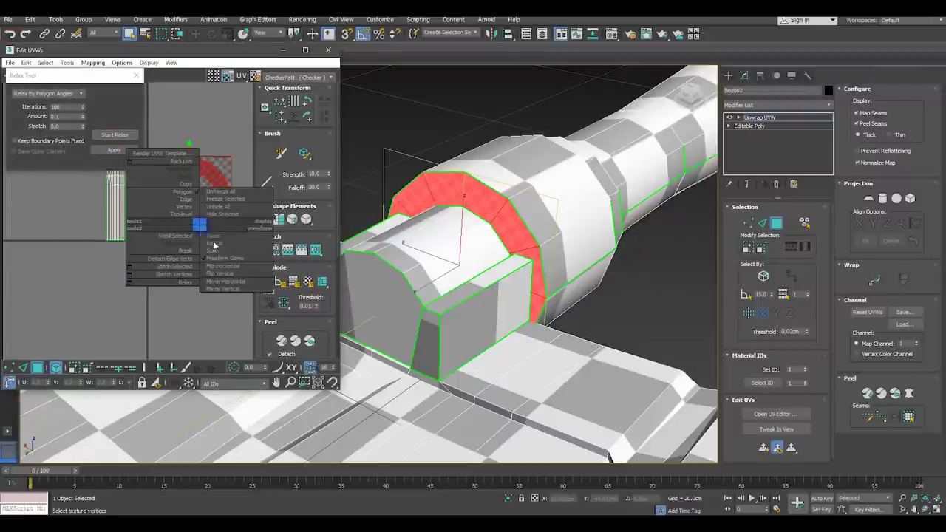
pyautogui.click(222, 266)
pyautogui.click(114, 135)
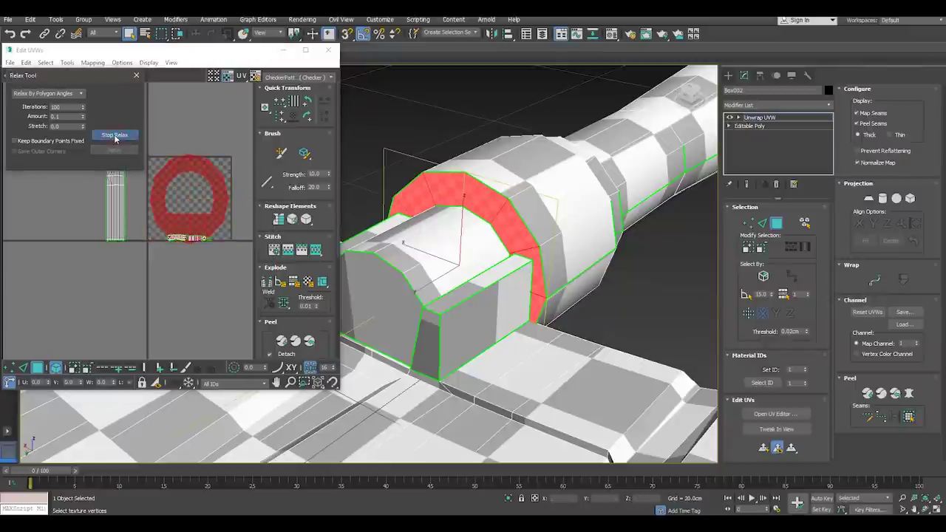
pyautogui.click(114, 135)
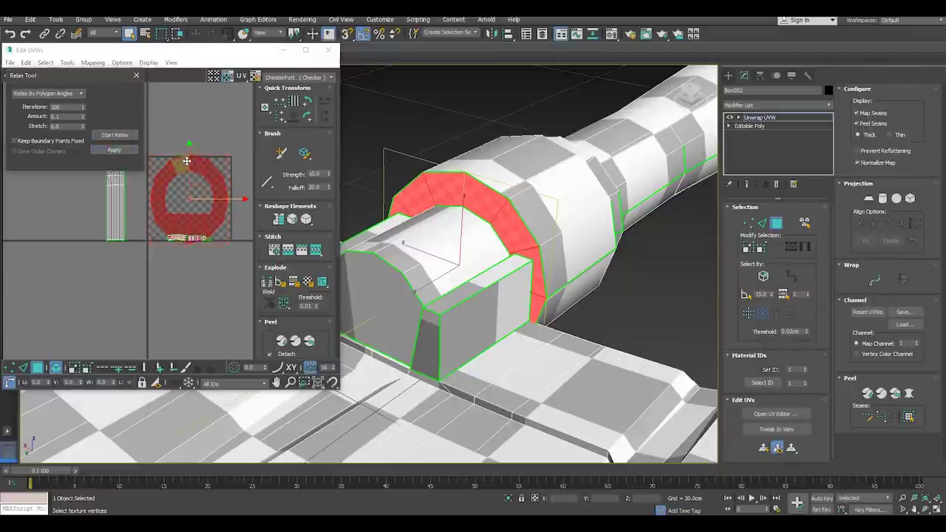
# Move the ring shell below the main tile and select the handle's long face strip
pyautogui.moveTo(189, 167); pyautogui.dragTo(190, 325)
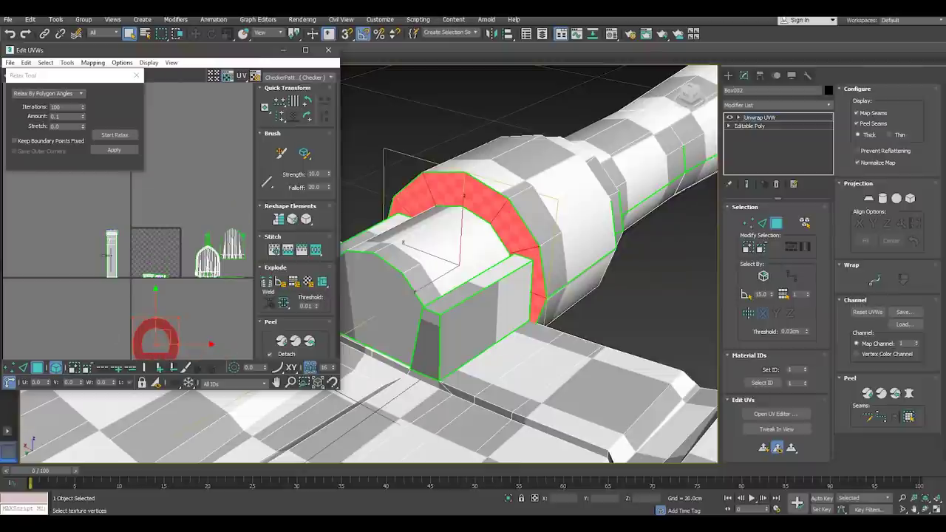
pyautogui.moveTo(107, 165); pyautogui.dragTo(107, 222, button='middle')
pyautogui.moveTo(80, 194); pyautogui.dragTo(146, 310)
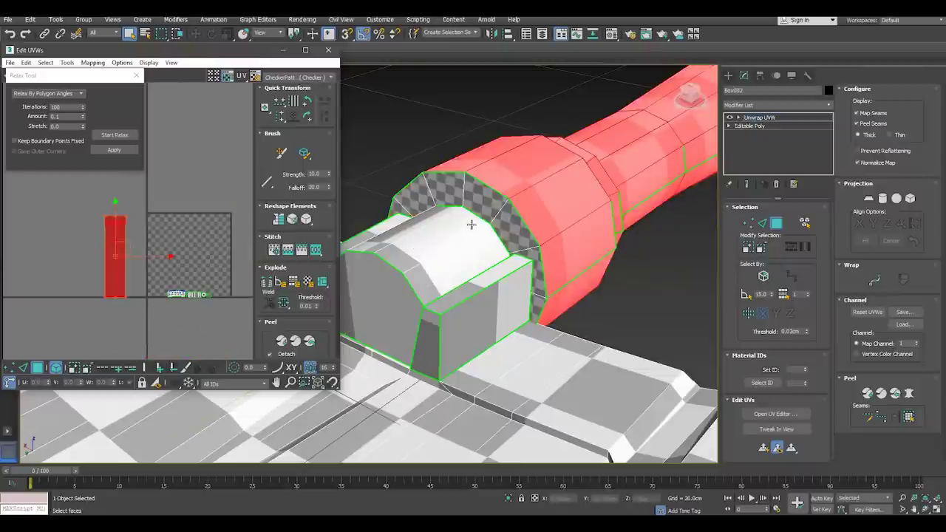
# Apply a Y-aligned Cylindrical projection to the handle faces and move the shell left
pyautogui.scroll(-3, 442, 233)
pyautogui.scroll(-5, 441, 234)
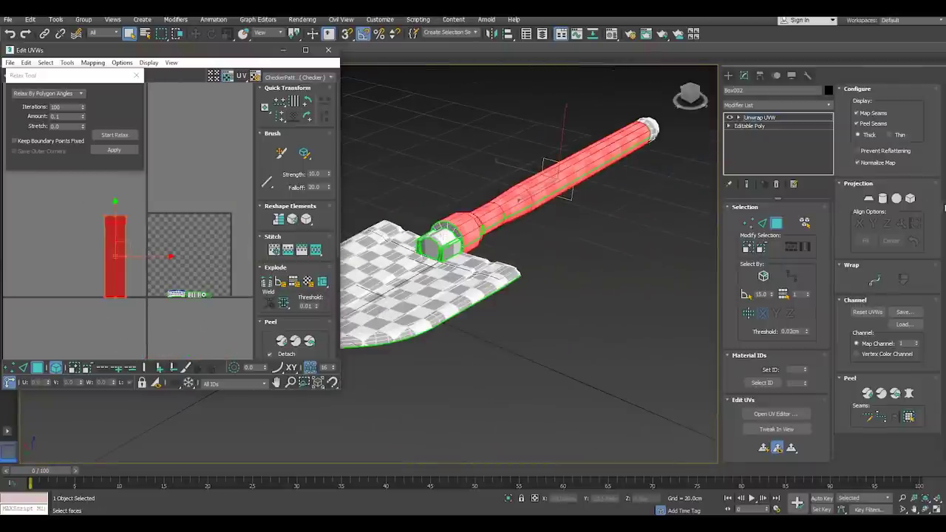
pyautogui.click(881, 199)
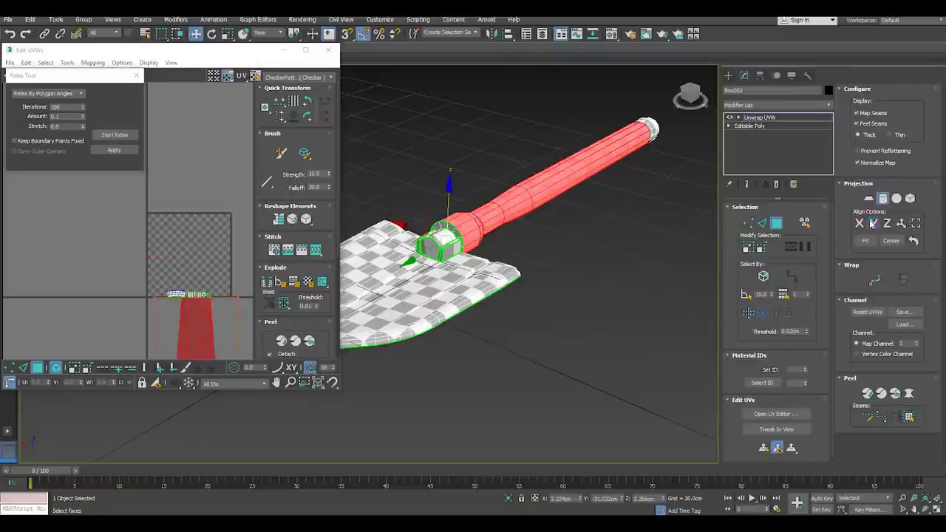
pyautogui.click(873, 223)
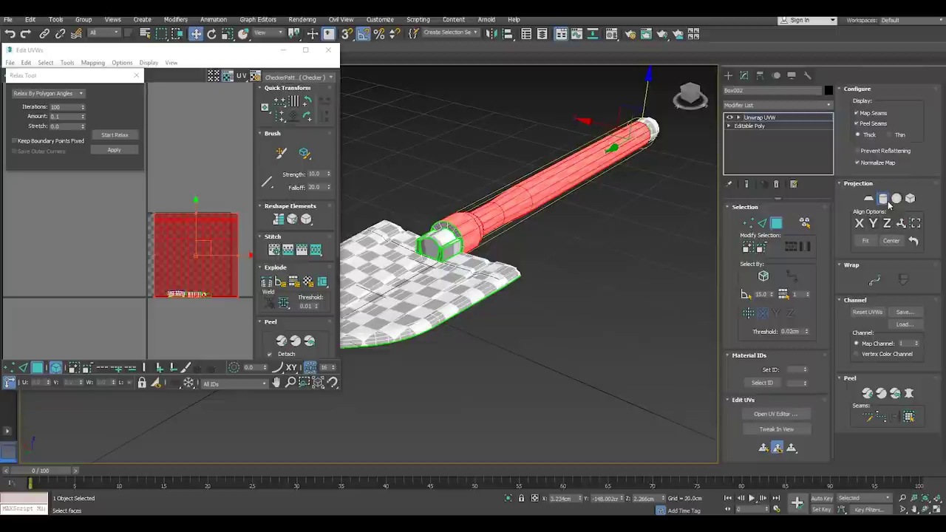
pyautogui.click(882, 199)
pyautogui.moveTo(245, 253); pyautogui.dragTo(151, 252)
# Select the whole handle shell and relax it into a long straight strip
pyautogui.click(8, 368)
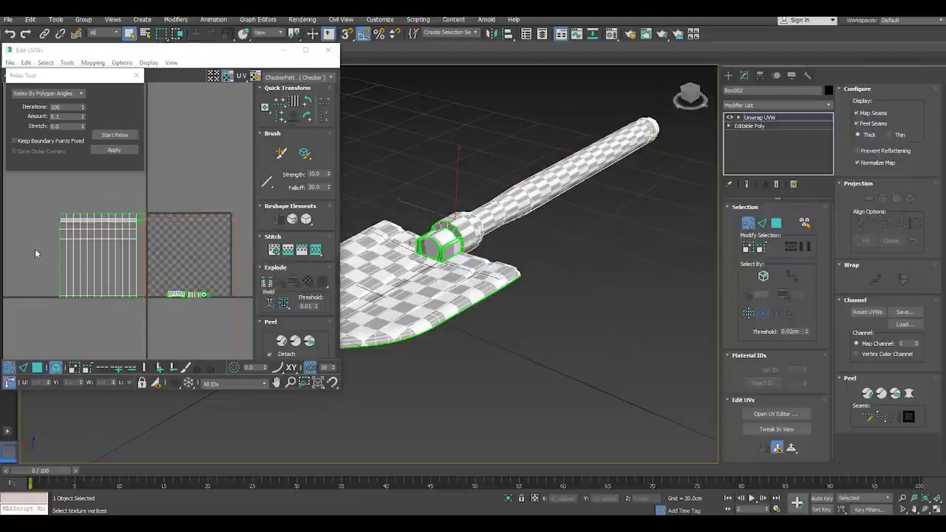
pyautogui.moveTo(26, 211); pyautogui.dragTo(146, 304)
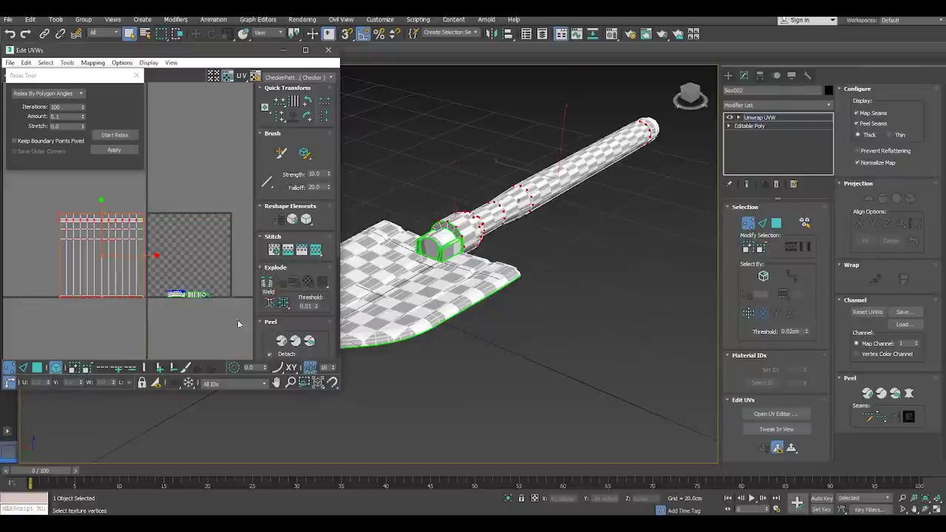
pyautogui.click(37, 366)
pyautogui.click(113, 136)
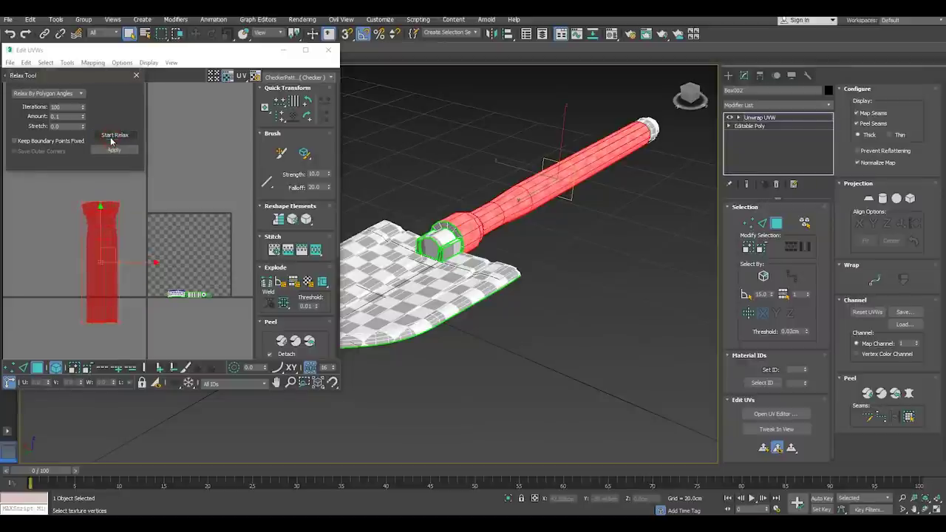
pyautogui.click(111, 137)
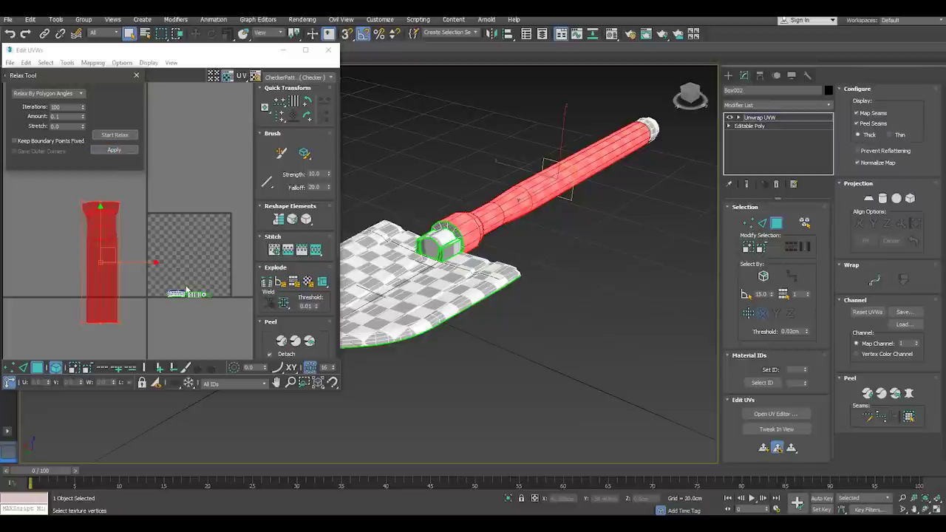
pyautogui.scroll(2, 188, 296)
pyautogui.scroll(2, 170, 299)
pyautogui.scroll(2, 148, 306)
pyautogui.scroll(-2, 57, 279)
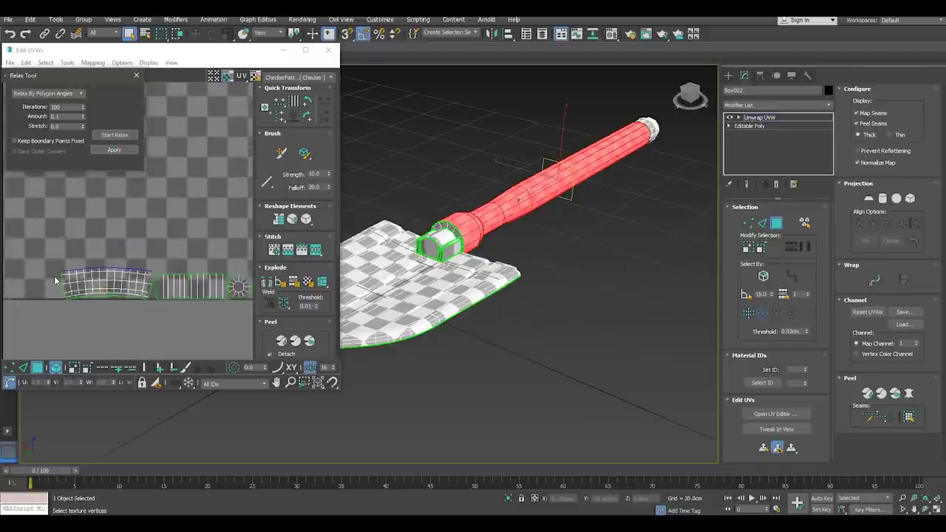
pyautogui.scroll(-2, 57, 279)
# Select the handle end cap, apply a Cylindrical projection, and move the shell up
pyautogui.click(95, 281)
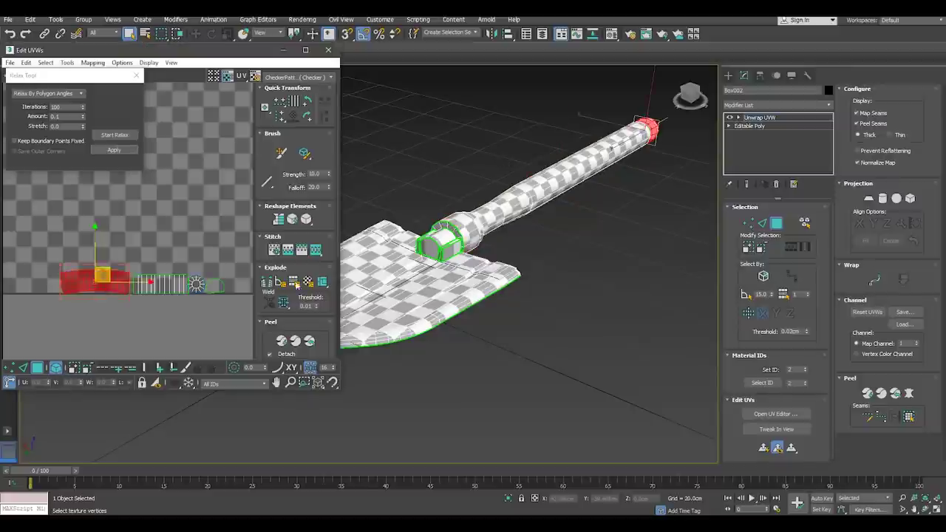
pyautogui.scroll(-3, 544, 286)
pyautogui.scroll(-1, 544, 286)
pyautogui.keyDown('alt'); pyautogui.moveTo(543, 280); pyautogui.dragTo(485, 284, button='middle'); pyautogui.keyUp('alt')
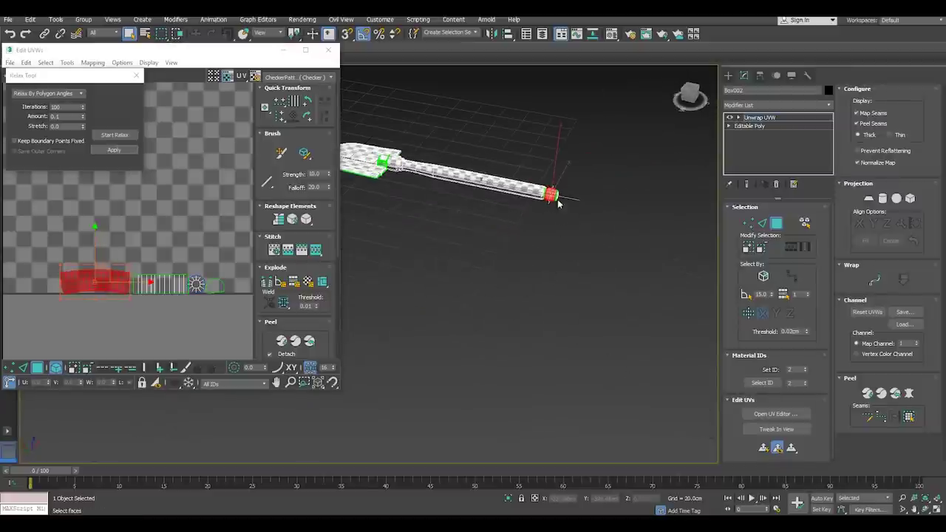
pyautogui.scroll(3, 484, 285)
pyautogui.scroll(3, 485, 284)
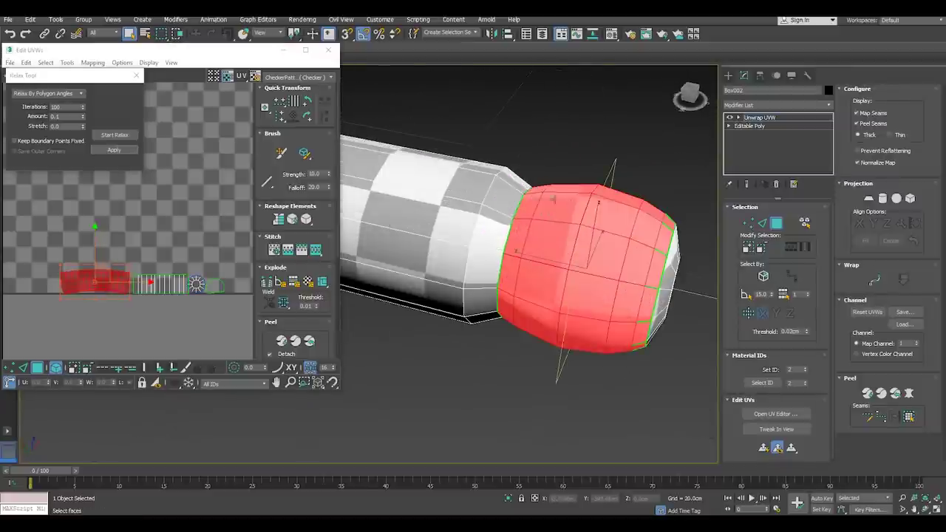
pyautogui.click(881, 199)
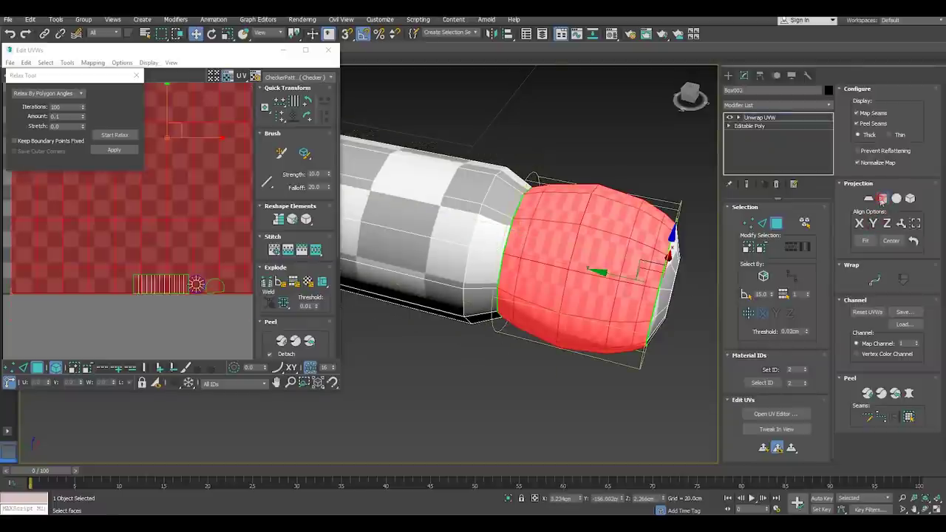
pyautogui.click(882, 199)
pyautogui.scroll(-3, 175, 296)
pyautogui.scroll(-2, 166, 244)
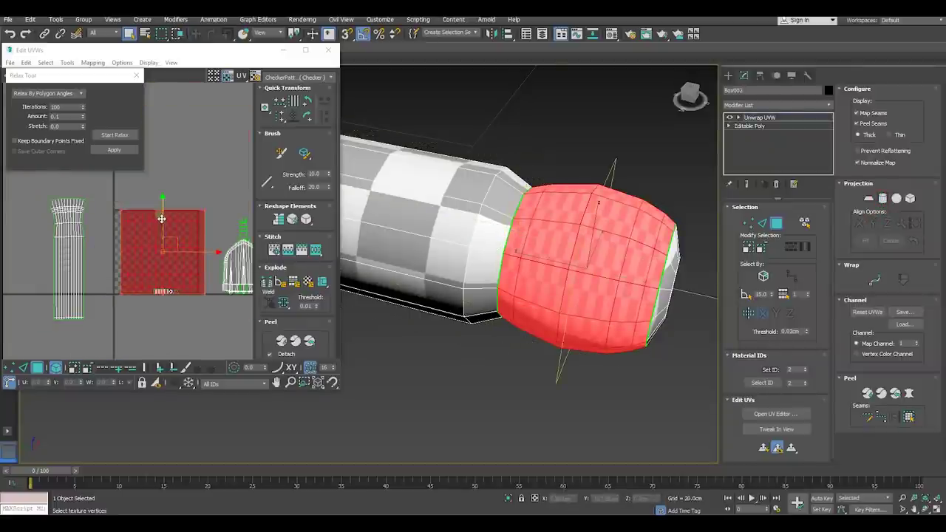
pyautogui.moveTo(161, 219); pyautogui.dragTo(161, 185)
# Select all of the cap shell's UVs and relax them into a curved strip
pyautogui.click(9, 368)
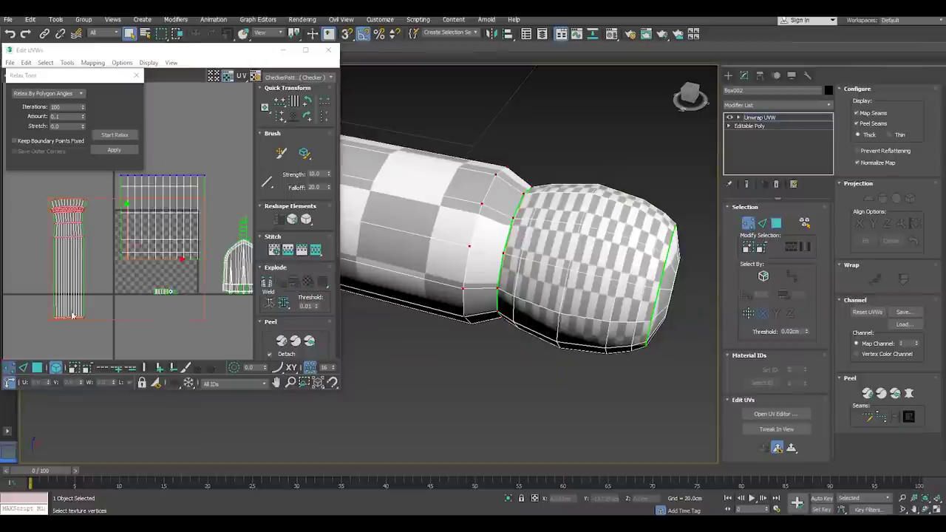
pyautogui.click(108, 175)
pyautogui.moveTo(180, 225); pyautogui.dragTo(163, 268, button='middle')
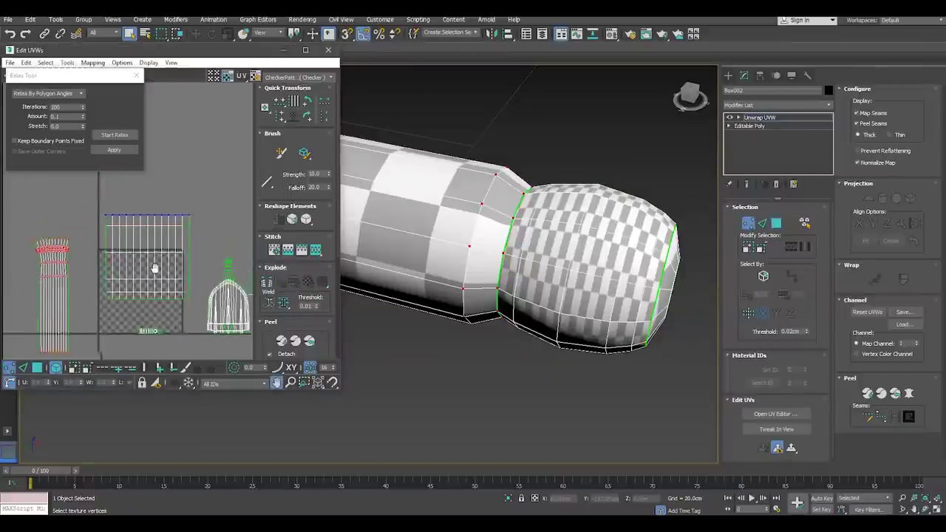
pyautogui.moveTo(90, 198); pyautogui.dragTo(199, 318)
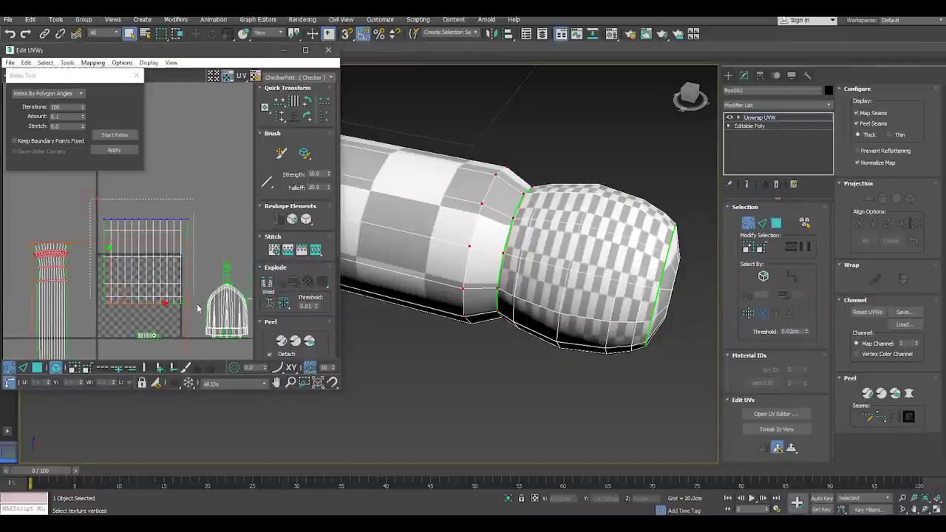
pyautogui.click(283, 304)
pyautogui.click(55, 367)
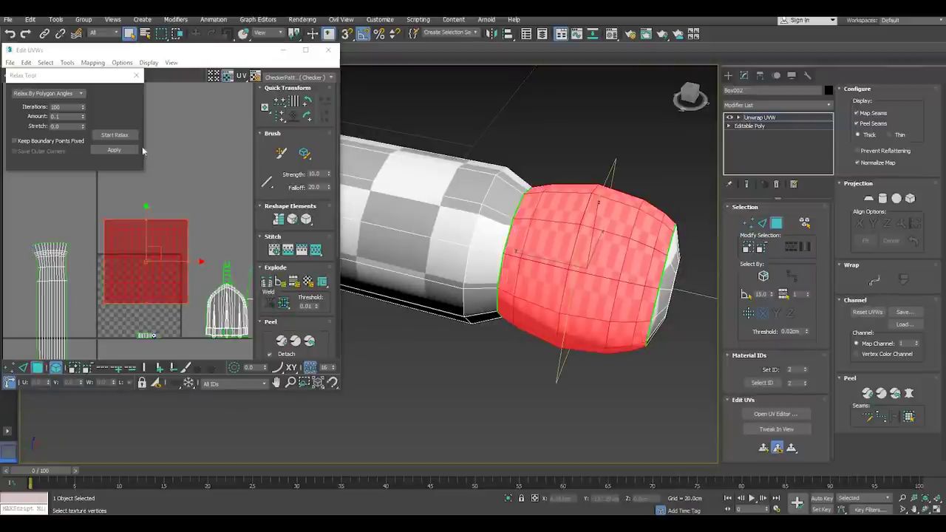
pyautogui.click(116, 135)
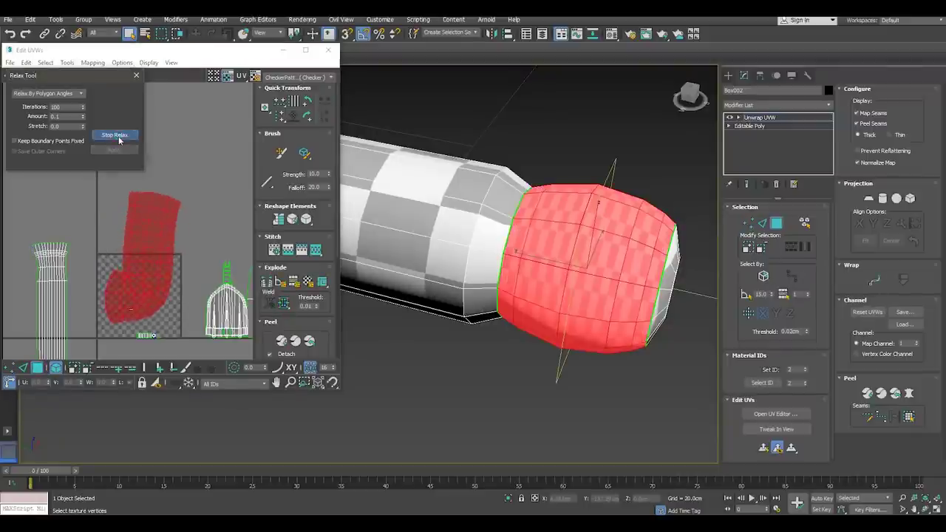
pyautogui.click(118, 137)
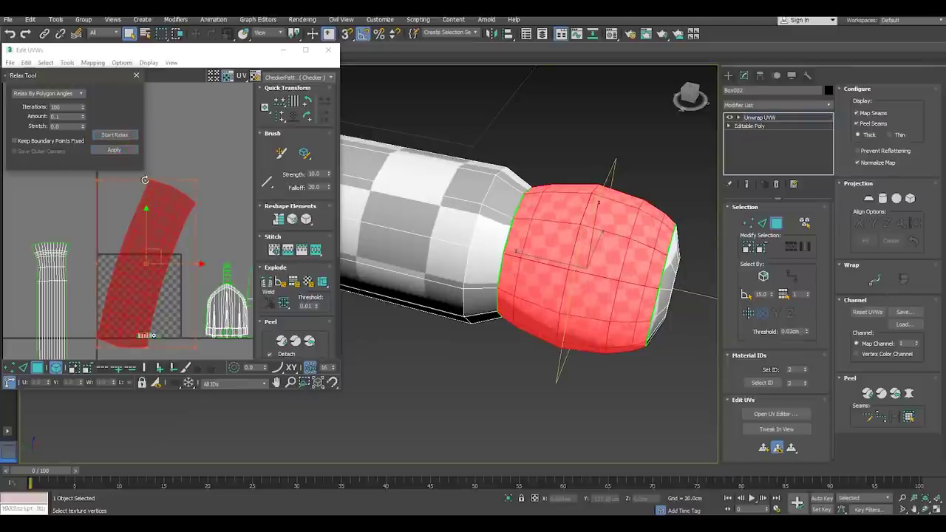
# Rotate the cap shell level with angle snapping on, above the texture square
pyautogui.moveTo(145, 179); pyautogui.dragTo(214, 225)
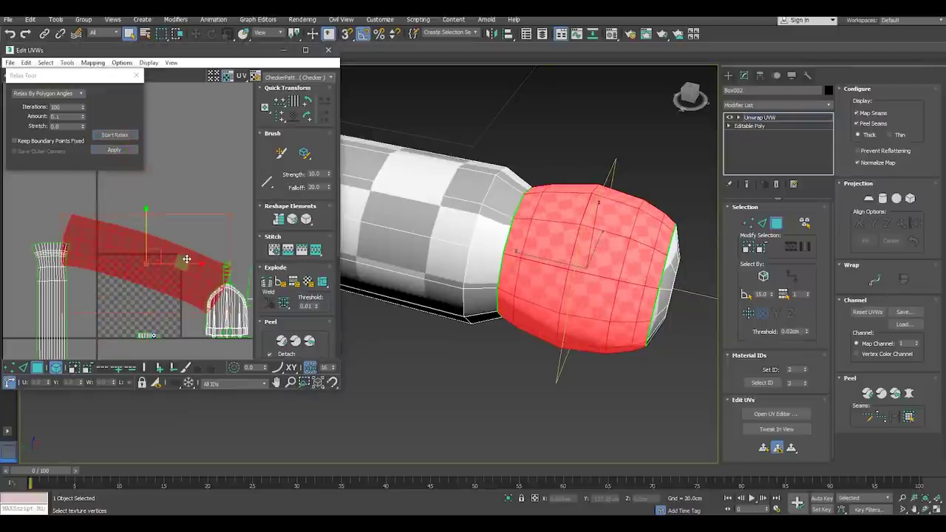
pyautogui.click(357, 34)
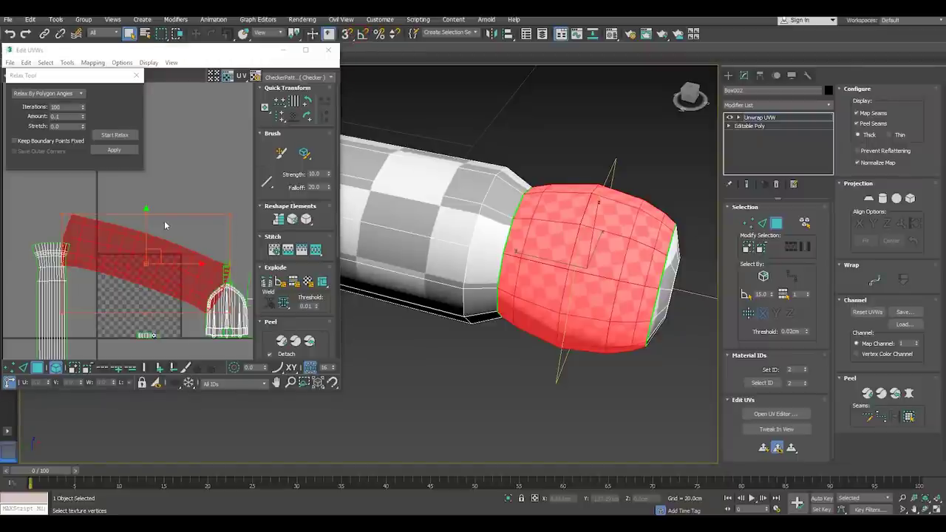
pyautogui.moveTo(145, 214); pyautogui.dragTo(145, 151)
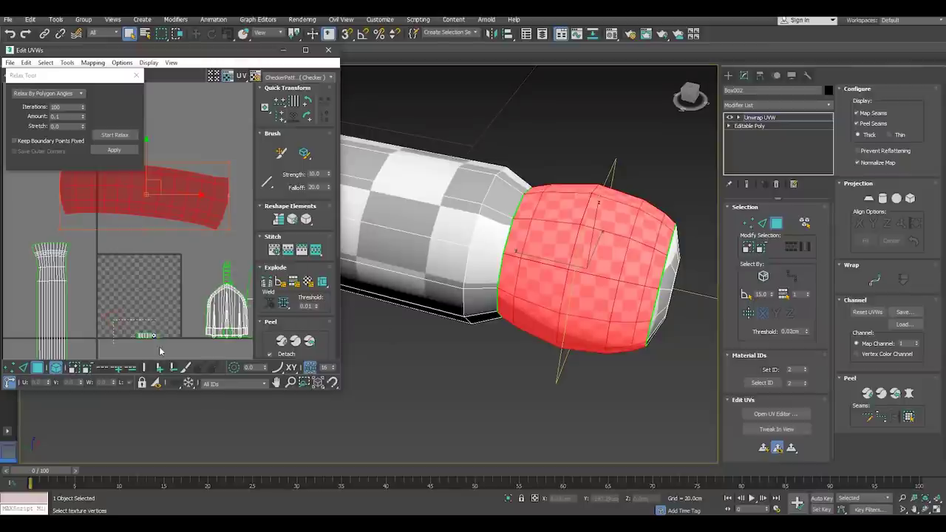
pyautogui.moveTo(160, 351); pyautogui.dragTo(149, 355)
# Zoom into the UV editor and select the flat face beside the handle socket to check it
pyautogui.scroll(-8, 529, 329)
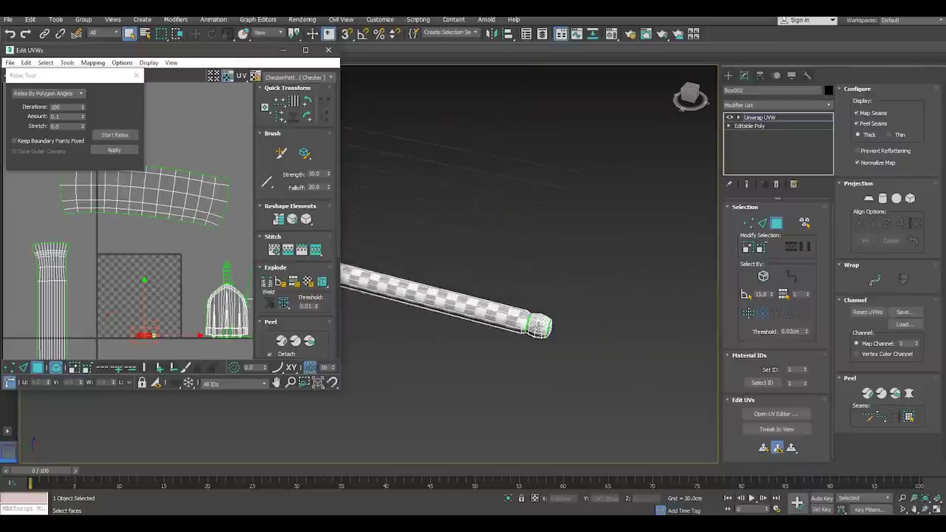
pyautogui.scroll(-2, 529, 329)
pyautogui.scroll(5, 403, 291)
pyautogui.scroll(5, 436, 296)
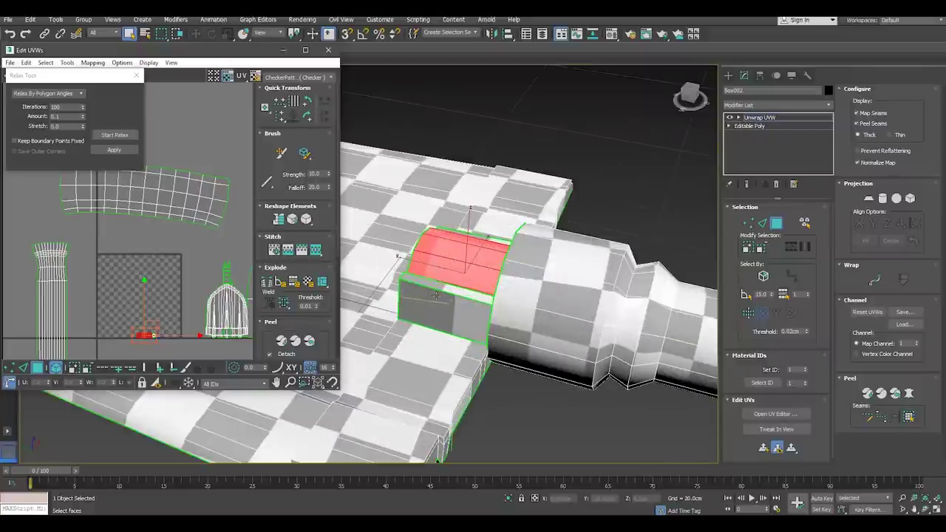
pyautogui.scroll(3, 159, 341)
pyautogui.scroll(3, 156, 341)
pyautogui.click(151, 339)
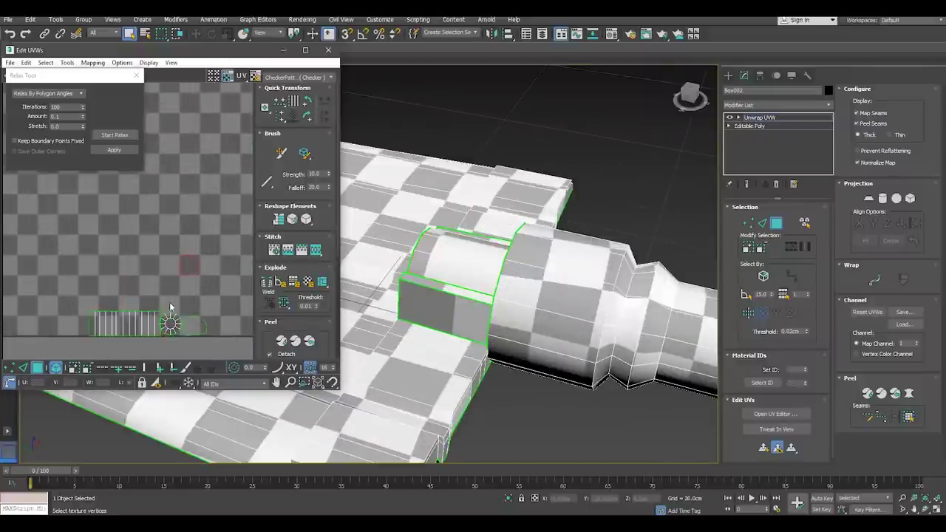
pyautogui.scroll(1, 150, 340)
pyautogui.scroll(2, 150, 340)
pyautogui.click(138, 327)
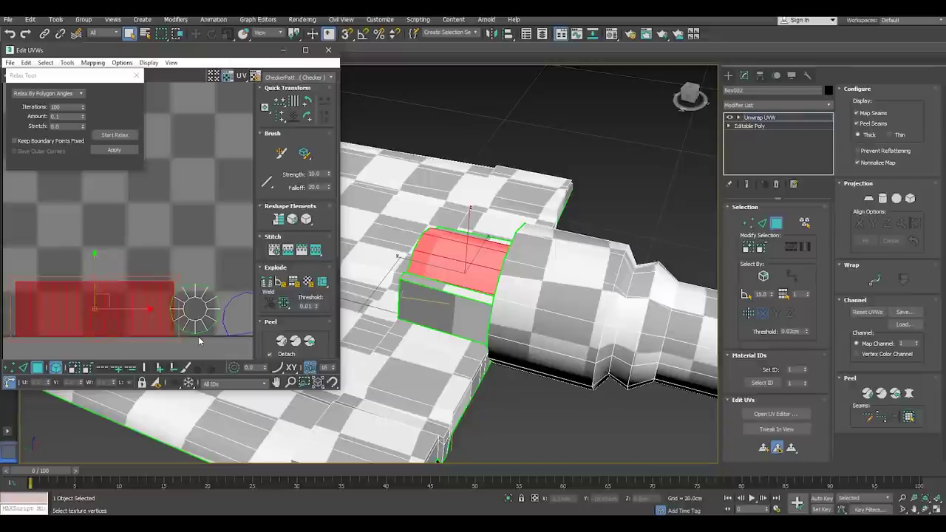
# Zoom out and marquee-select every UV shell in the layout
pyautogui.scroll(-2, 140, 325)
pyautogui.scroll(-2, 151, 303)
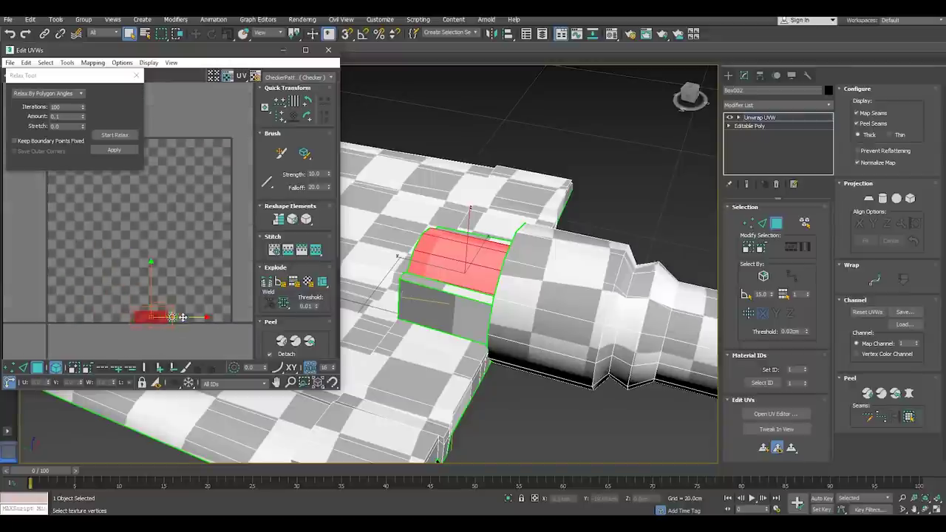
pyautogui.scroll(-2, 157, 294)
pyautogui.scroll(-2, 157, 294)
pyautogui.scroll(-2, 122, 273)
pyautogui.scroll(-1, 92, 251)
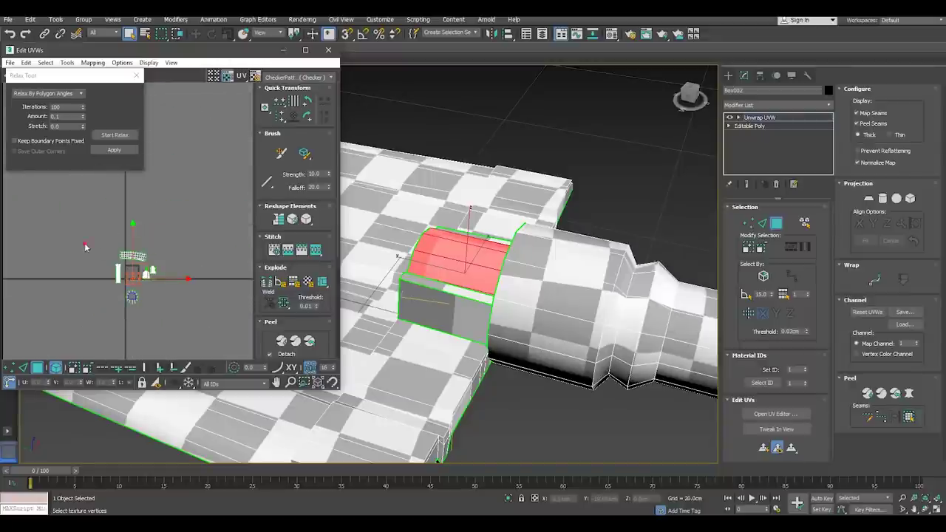
pyautogui.moveTo(85, 244); pyautogui.dragTo(197, 343)
# Pack all the shovel's UV shells into one square tile with Pack Normalize
pyautogui.click(136, 74)
pyautogui.scroll(-2, 288, 222)
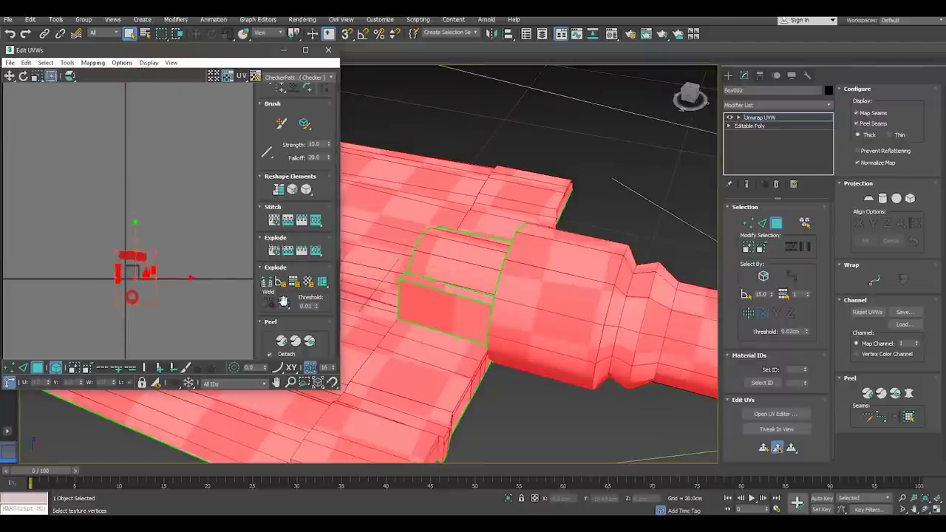
pyautogui.scroll(-2, 275, 305)
pyautogui.scroll(-2, 274, 305)
pyautogui.click(266, 317)
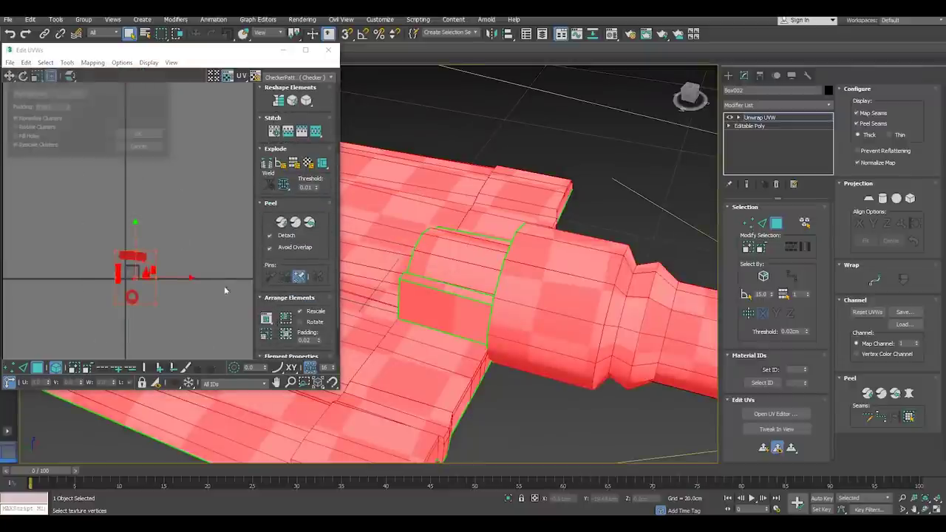
pyautogui.click(137, 133)
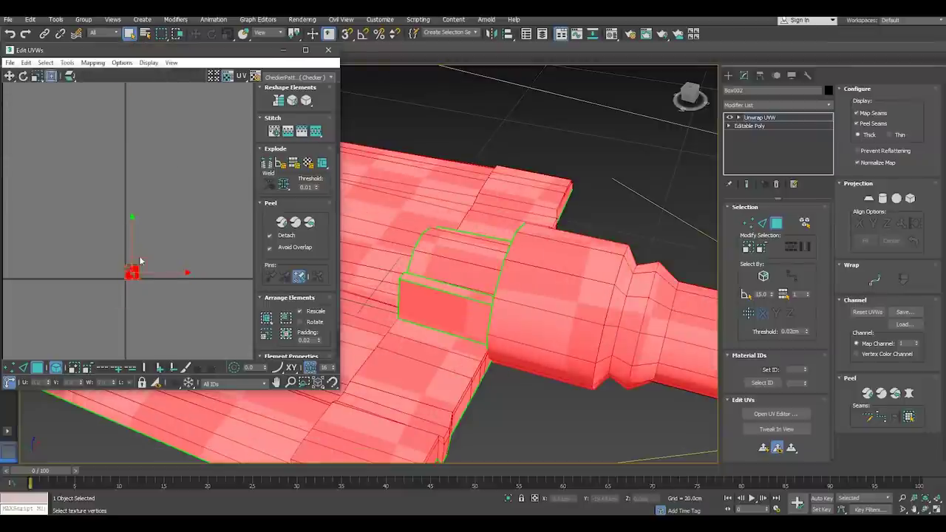
# Inspect the packed layout element by element, then close the Edit UVWs window
pyautogui.scroll(3, 136, 282)
pyautogui.scroll(4, 136, 278)
pyautogui.scroll(2, 135, 251)
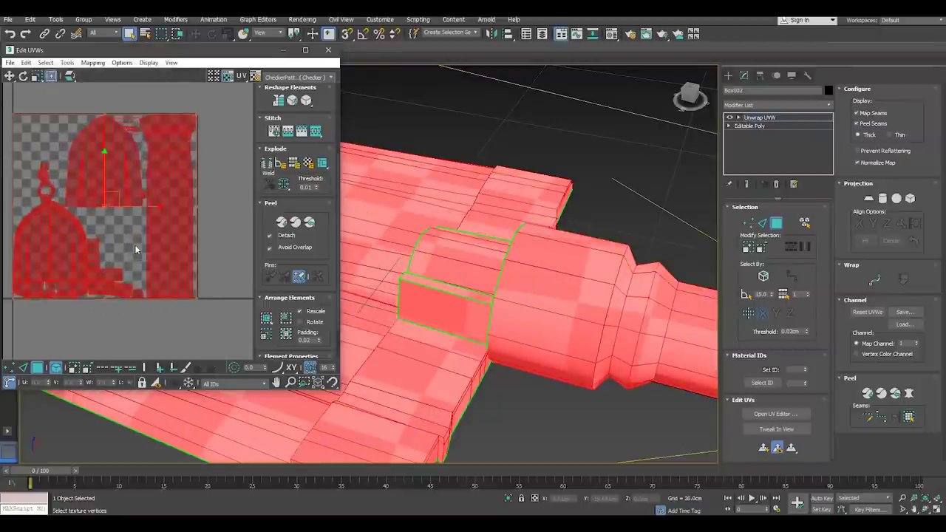
pyautogui.moveTo(117, 225); pyautogui.dragTo(181, 271, button='middle')
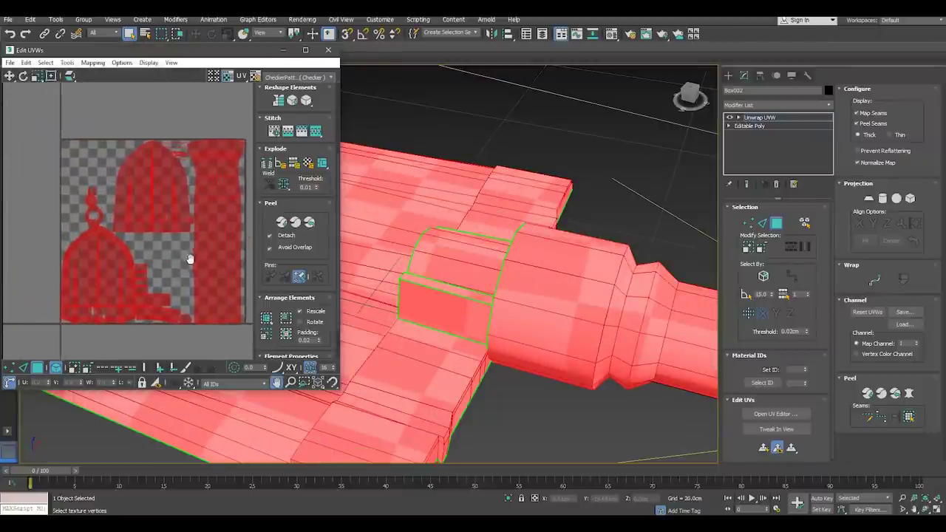
pyautogui.click(181, 272)
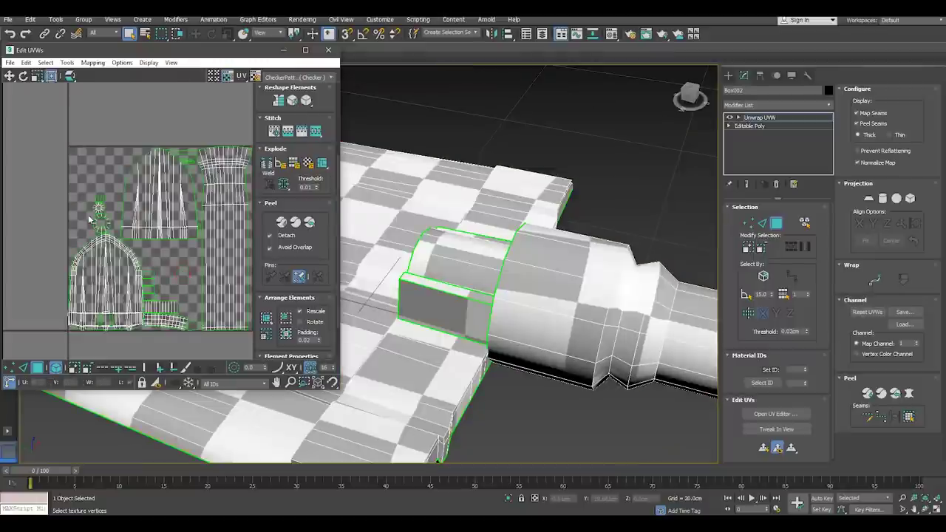
pyautogui.scroll(3, 90, 219)
pyautogui.moveTo(59, 161); pyautogui.dragTo(142, 248)
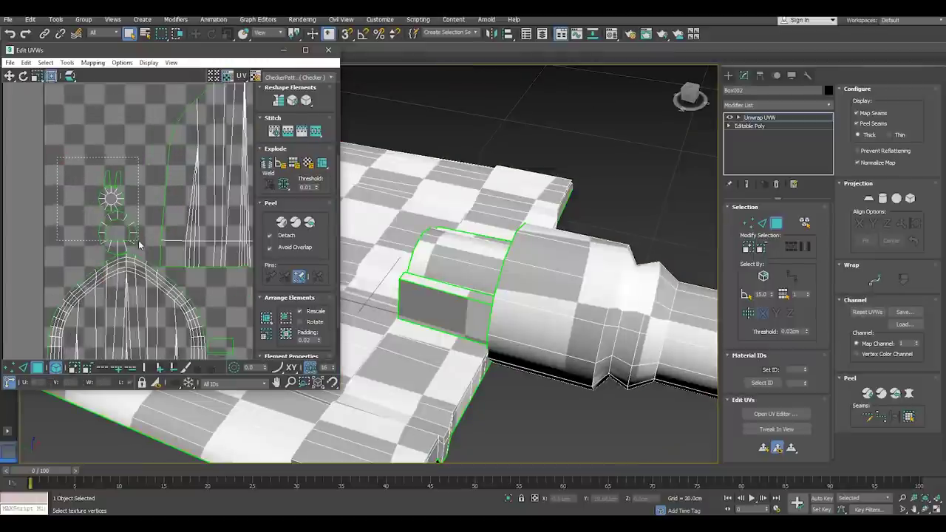
pyautogui.scroll(-3, 124, 234)
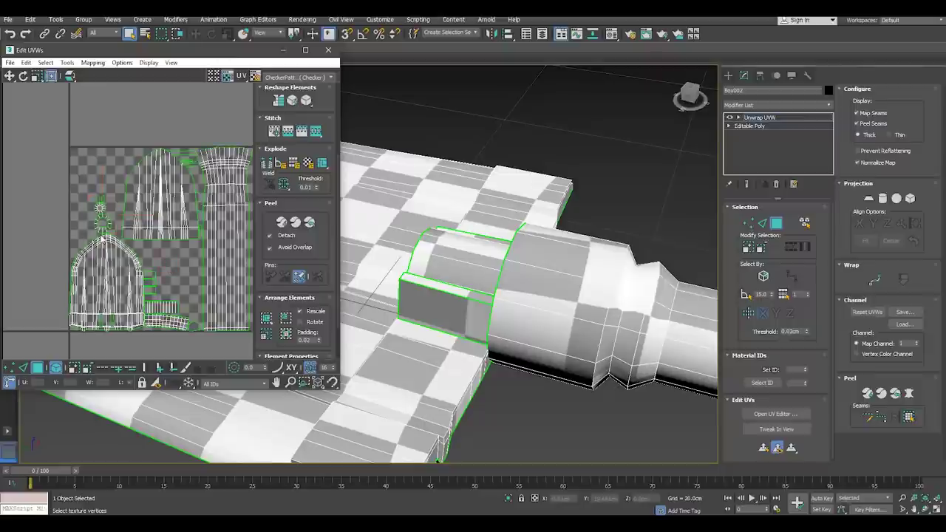
pyautogui.click(309, 131)
pyautogui.click(329, 49)
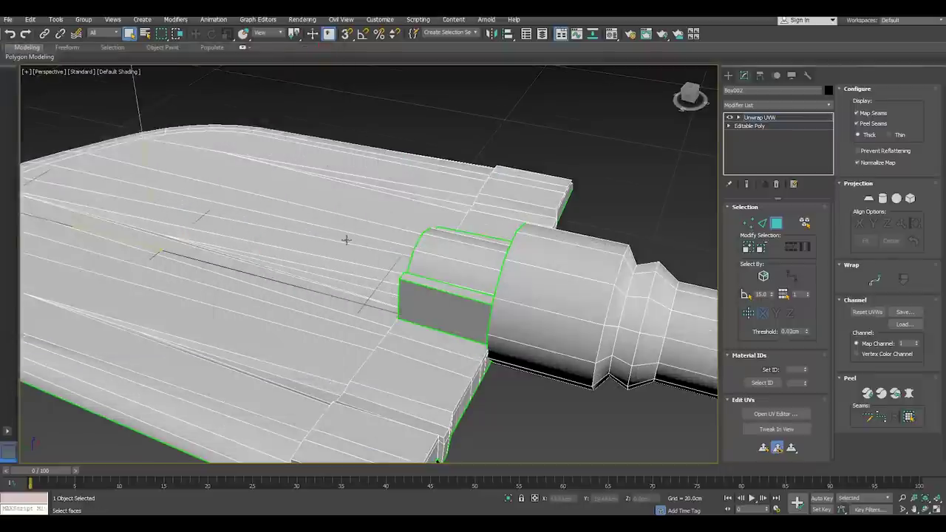
pyautogui.scroll(-5, 344, 240)
# Leave UV face editing, switch to the Move tool, and reselect the shovel
pyautogui.click(760, 118)
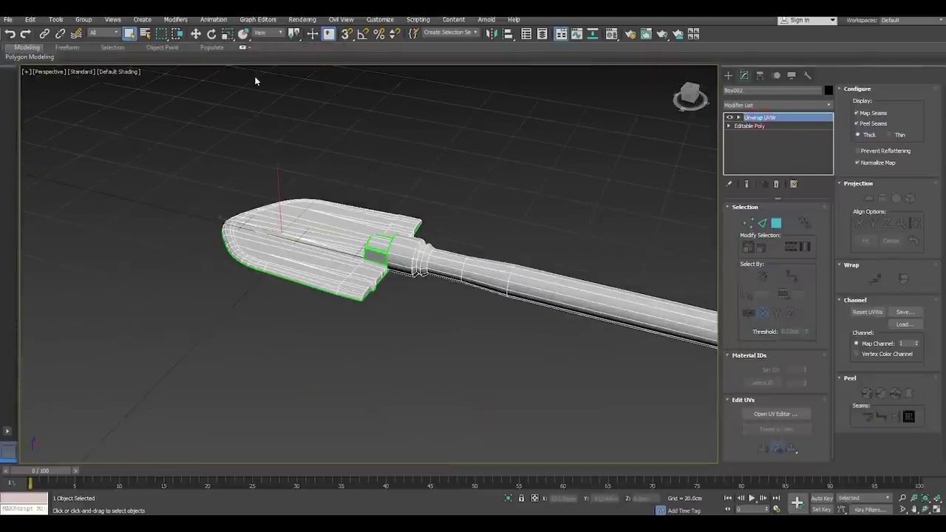
pyautogui.click(196, 33)
pyautogui.click(186, 166)
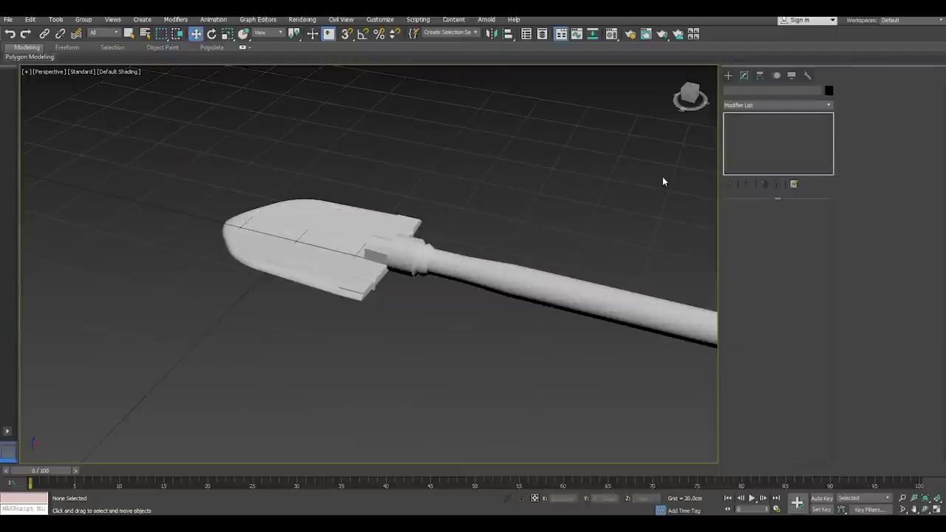
pyautogui.click(410, 252)
pyautogui.scroll(-3, 326, 258)
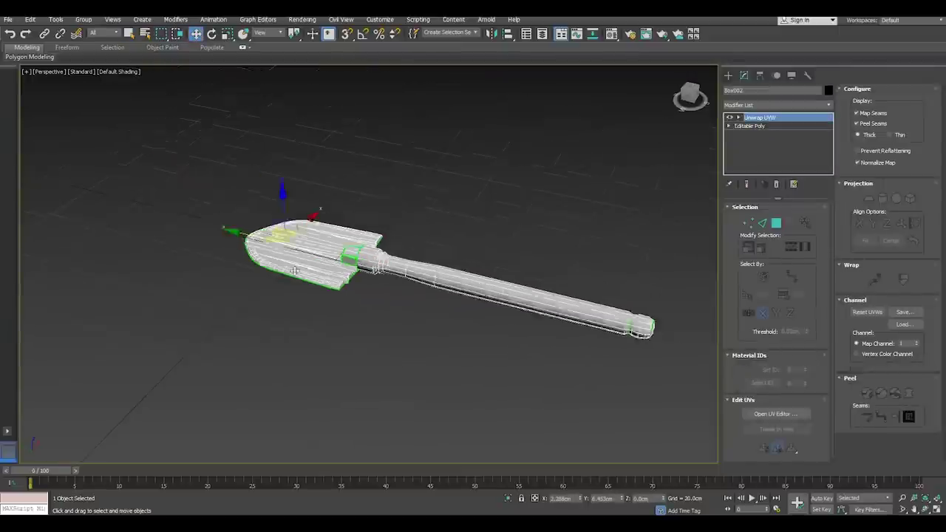
pyautogui.scroll(-2, 332, 266)
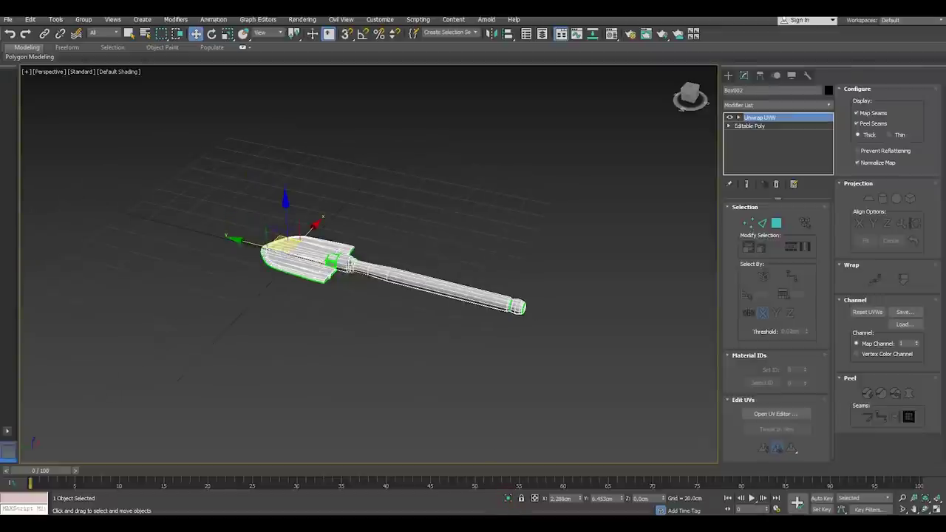
# Isolate the Box001 shovel model and zoom in on the head-handle joint
pyautogui.rightClick(331, 244)
pyautogui.click(352, 184)
pyautogui.click(350, 260)
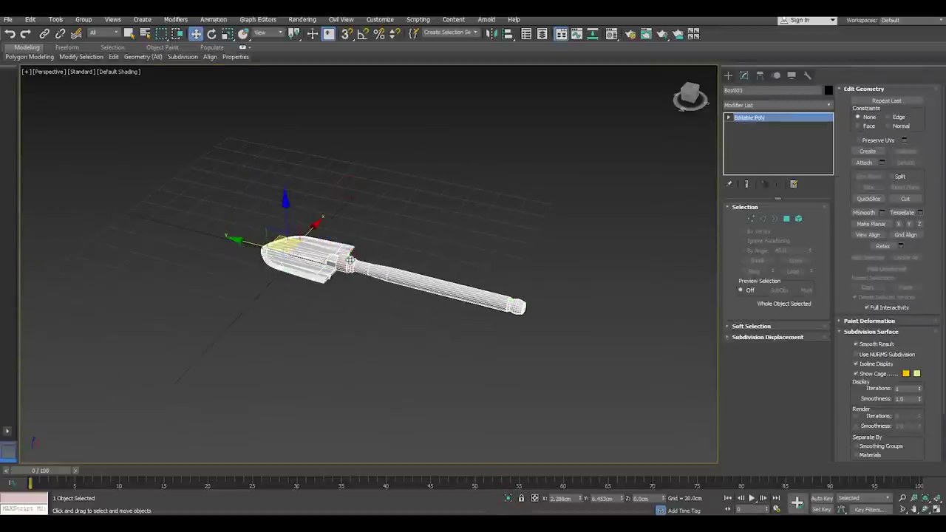
pyautogui.click(509, 499)
pyautogui.keyDown('alt'); pyautogui.moveTo(438, 353); pyautogui.dragTo(426, 345, button='middle'); pyautogui.keyUp('alt')
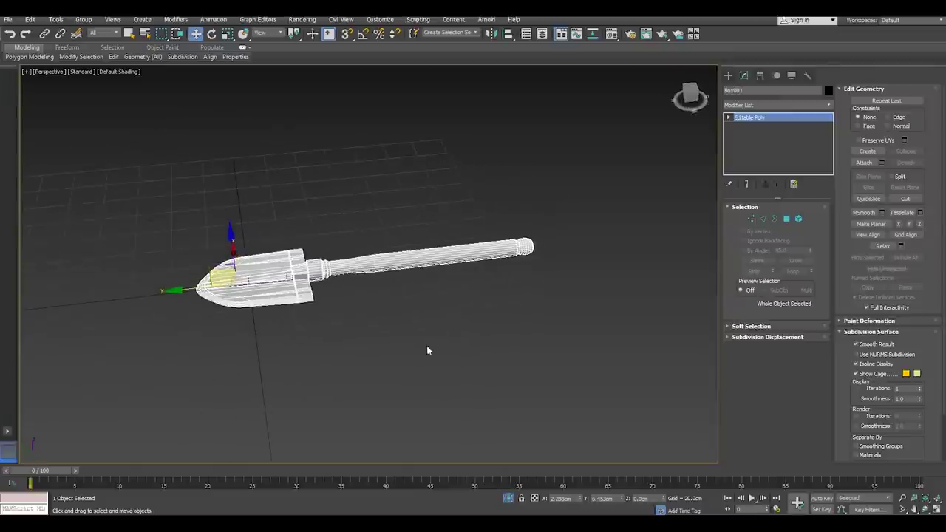
pyautogui.scroll(5, 317, 267)
pyautogui.scroll(1, 317, 266)
pyautogui.scroll(2, 317, 266)
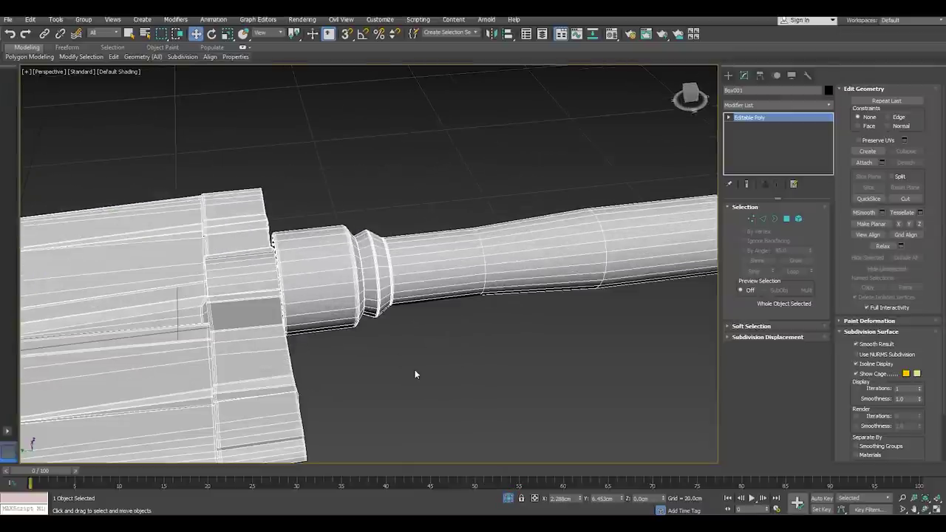
# Give the ring of handle-collar polygons a magenta vertex colour
pyautogui.click(786, 219)
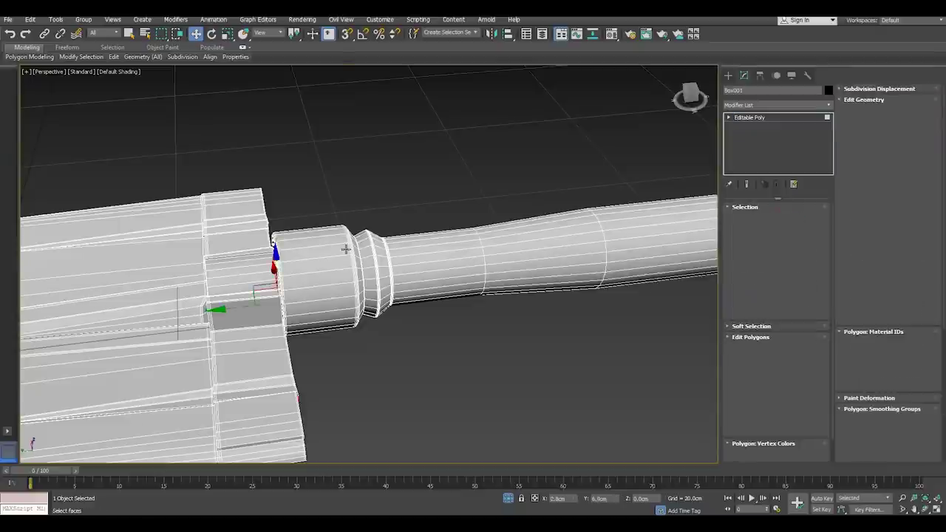
pyautogui.click(323, 255)
pyautogui.keyDown('shift'); pyautogui.click(323, 260); pyautogui.keyUp('shift')
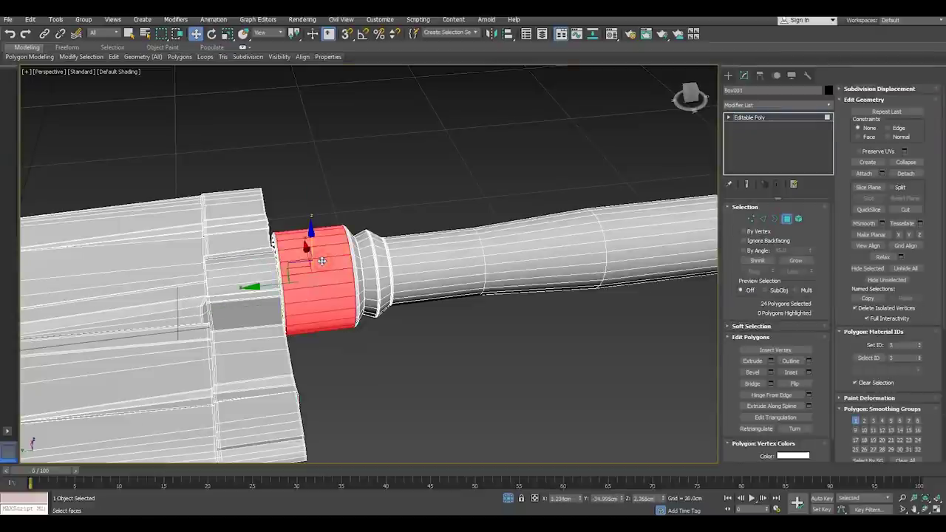
pyautogui.scroll(-2, 880, 400)
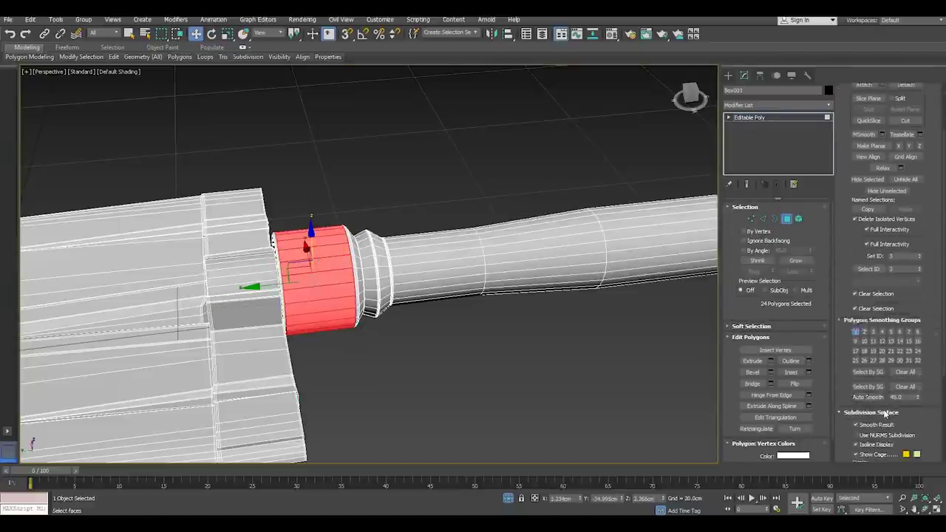
pyautogui.scroll(-2, 890, 402)
pyautogui.scroll(-1, 809, 448)
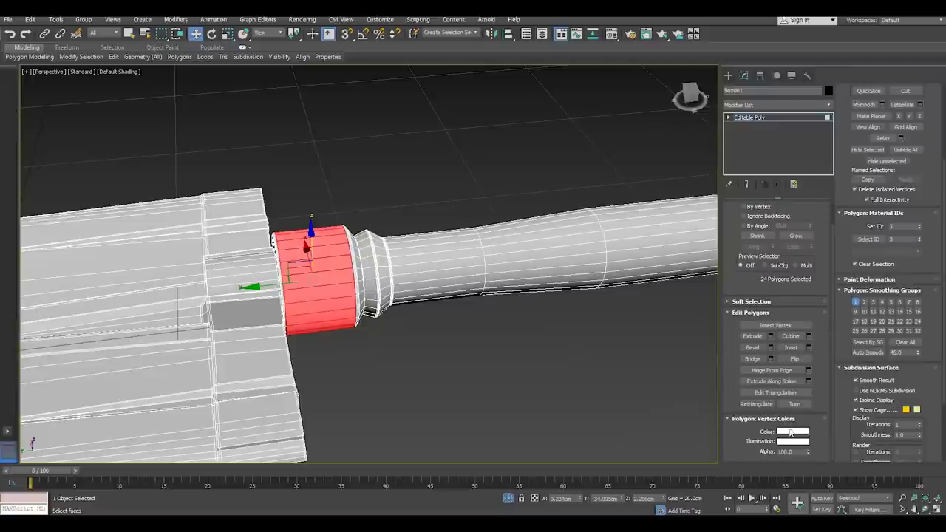
pyautogui.click(789, 432)
pyautogui.moveTo(261, 78); pyautogui.dragTo(257, 68)
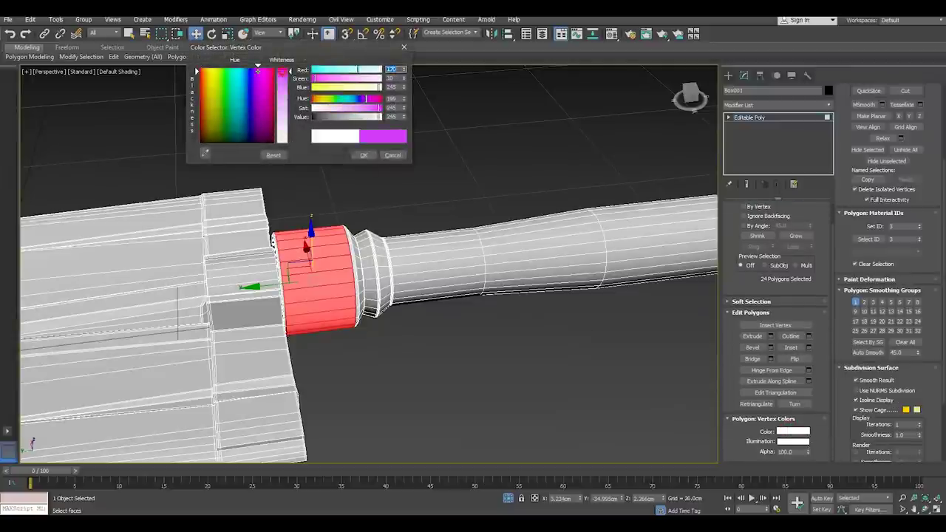
pyautogui.click(359, 155)
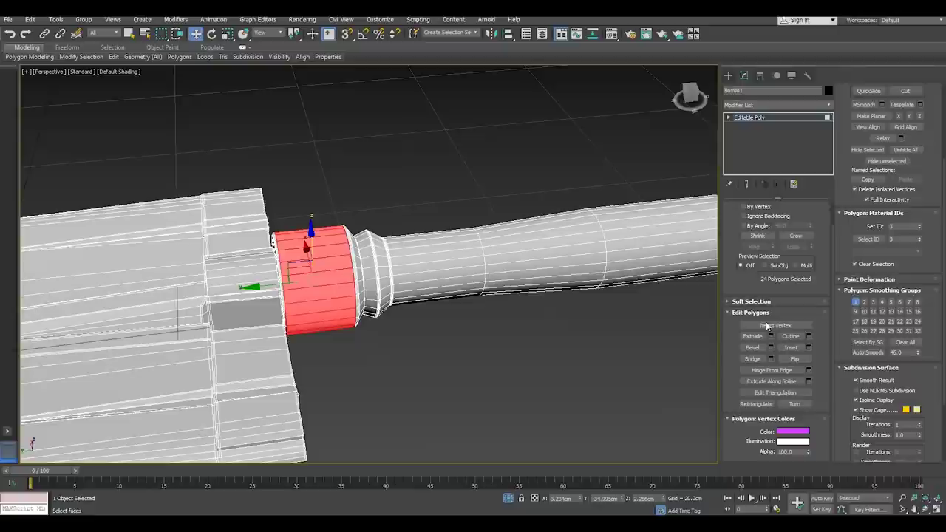
# Select the shovel head element and give the blade a saturated blue vertex colour
pyautogui.scroll(2, 829, 224)
pyautogui.click(798, 219)
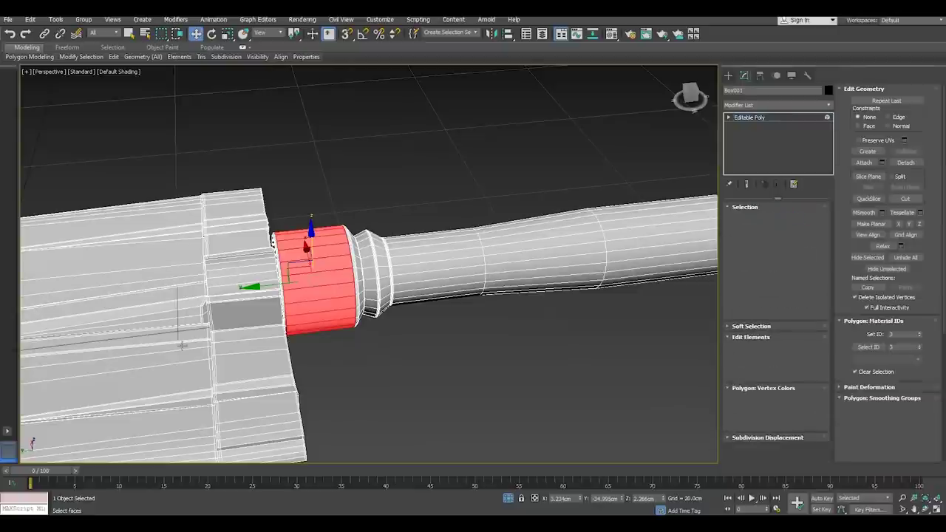
pyautogui.click(182, 346)
pyautogui.scroll(-4, 388, 266)
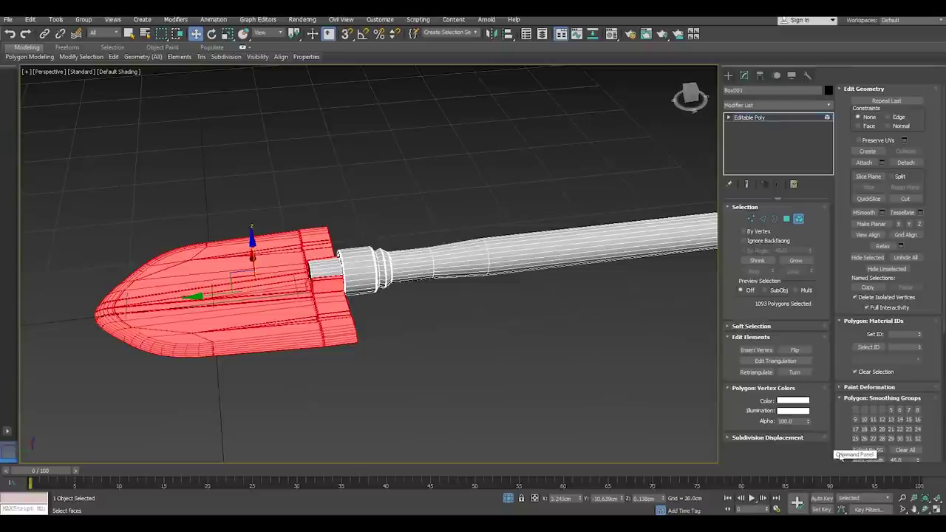
pyautogui.click(803, 402)
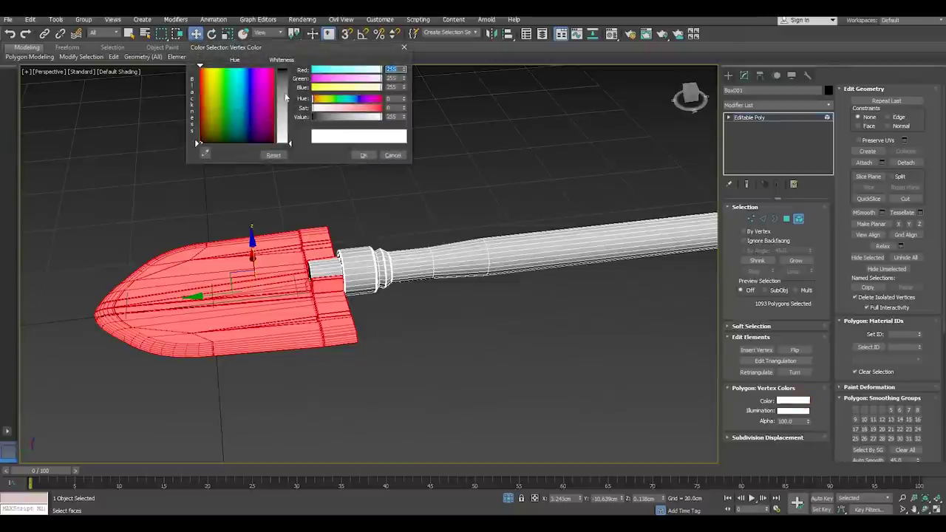
pyautogui.click(247, 75)
pyautogui.moveTo(285, 141); pyautogui.dragTo(285, 70)
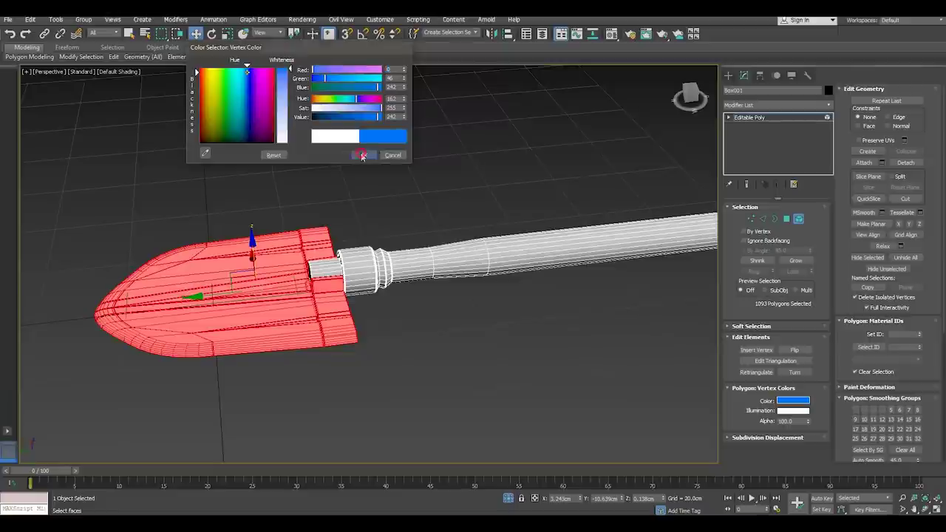
pyautogui.click(363, 155)
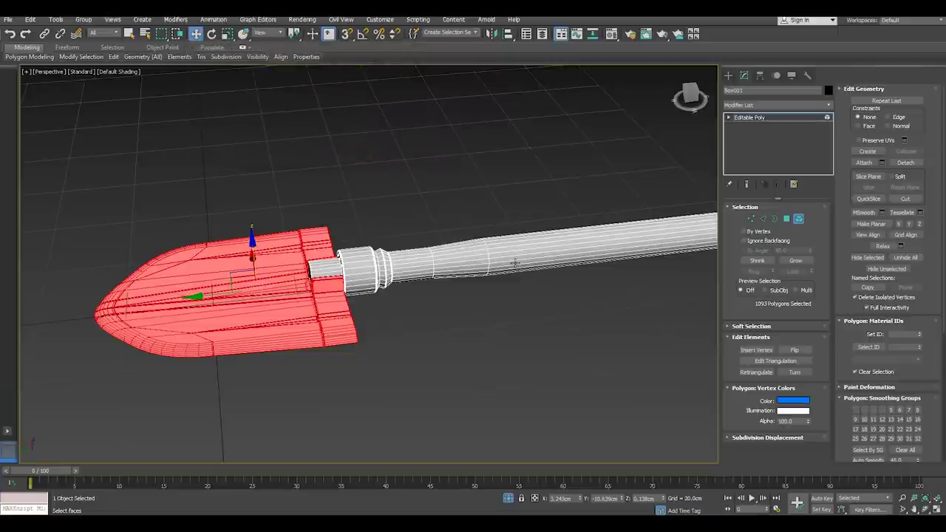
# Give the handle polygons a bright green vertex colour
pyautogui.click(515, 263)
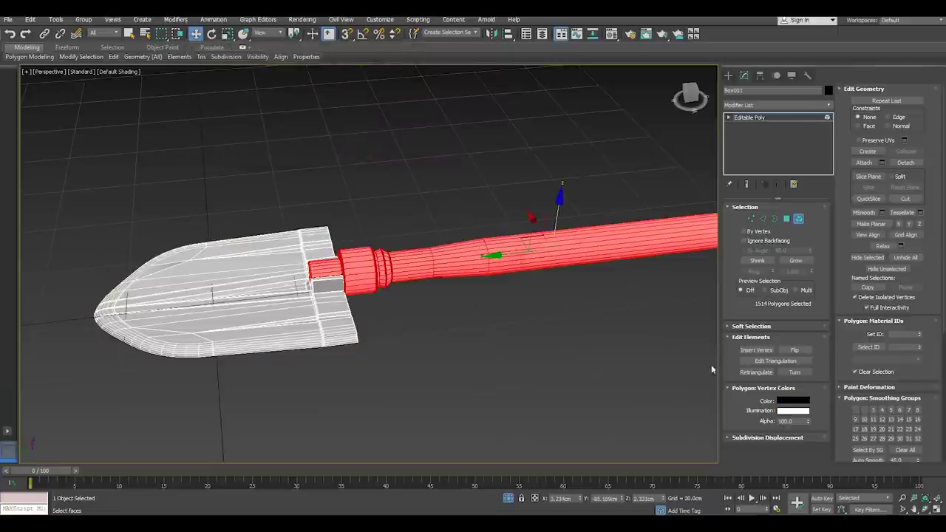
pyautogui.click(793, 400)
pyautogui.click(227, 76)
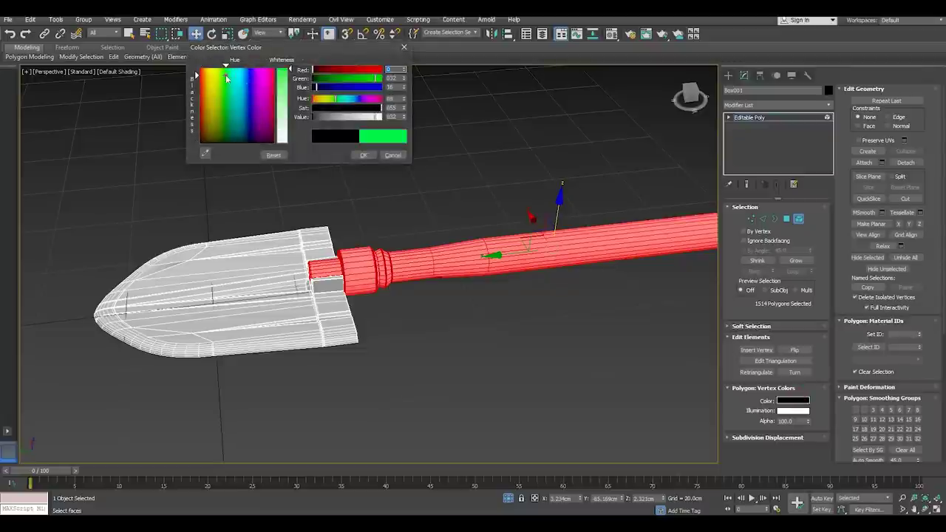
pyautogui.click(365, 156)
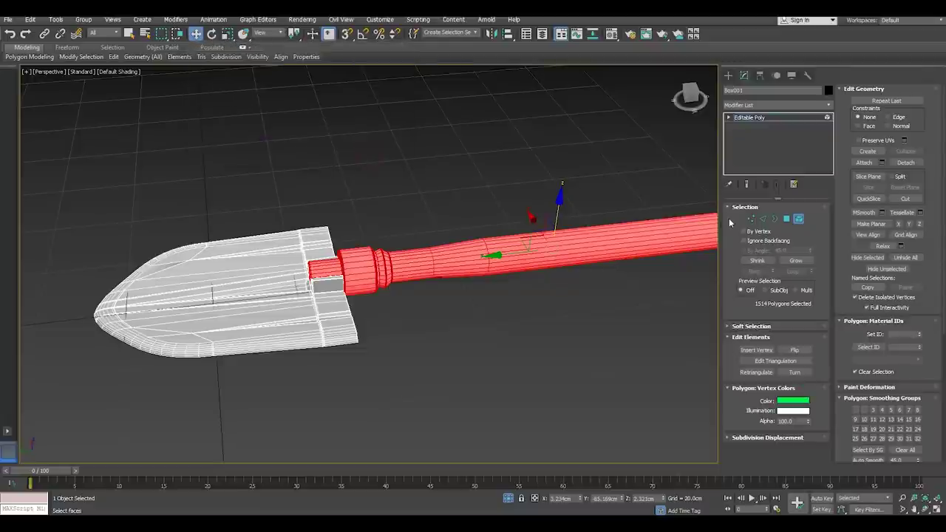
# Select the polygon ring around the shovel neck and colour it yellow
pyautogui.click(786, 218)
pyautogui.click(358, 268)
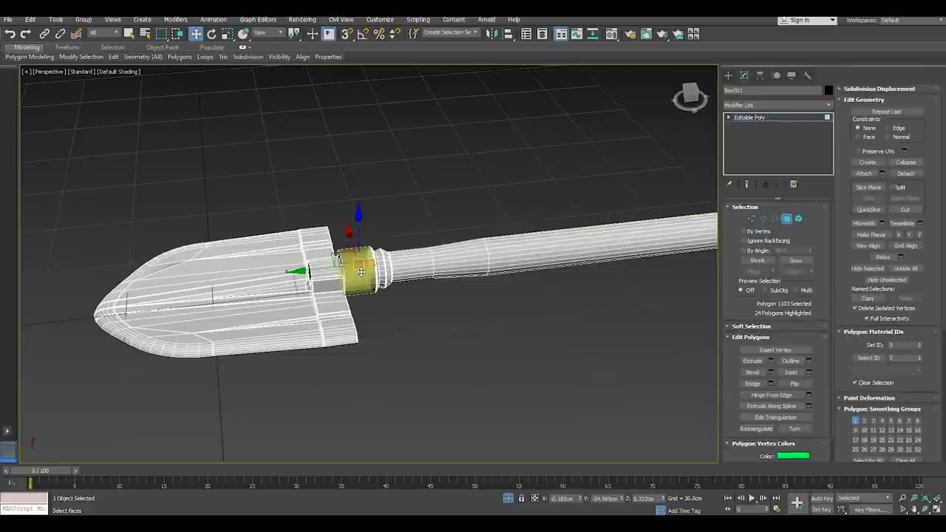
pyautogui.keyDown('shift'); pyautogui.click(360, 270); pyautogui.keyUp('shift')
pyautogui.click(789, 456)
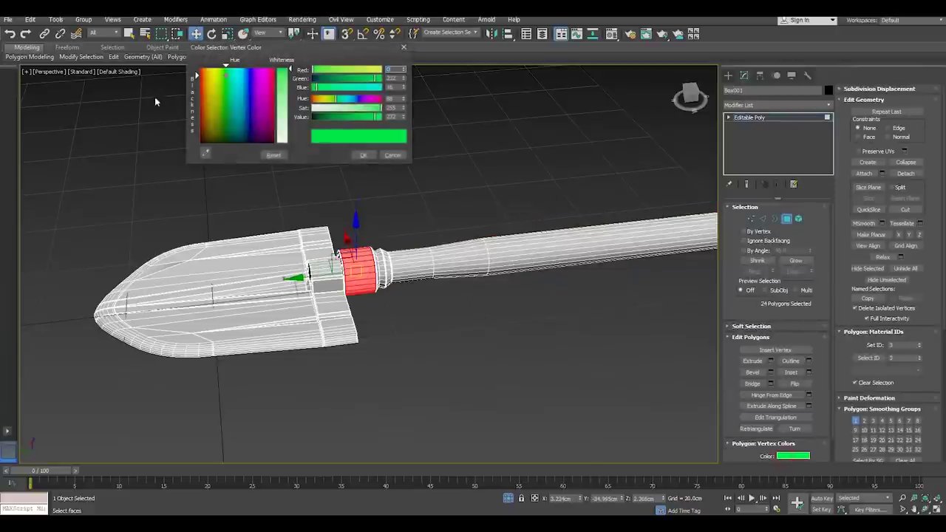
pyautogui.click(207, 75)
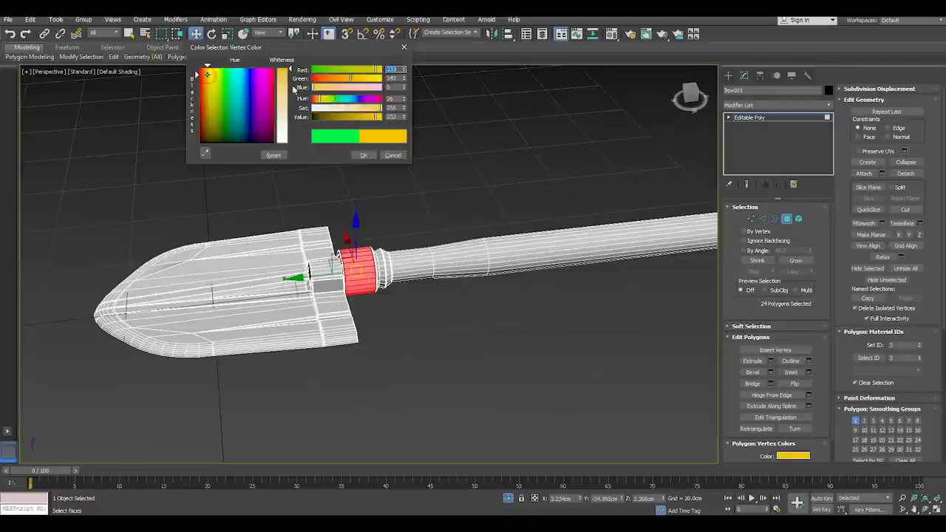
pyautogui.click(364, 155)
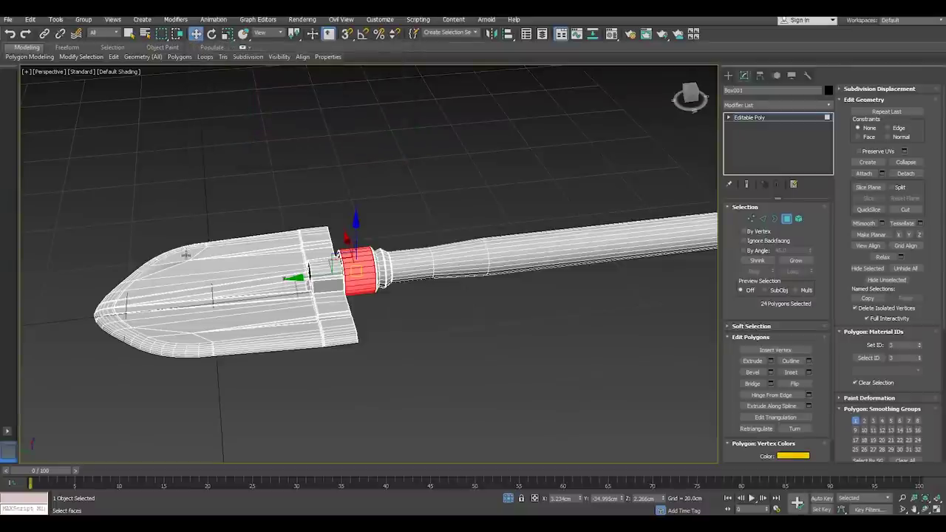
pyautogui.scroll(-3, 186, 254)
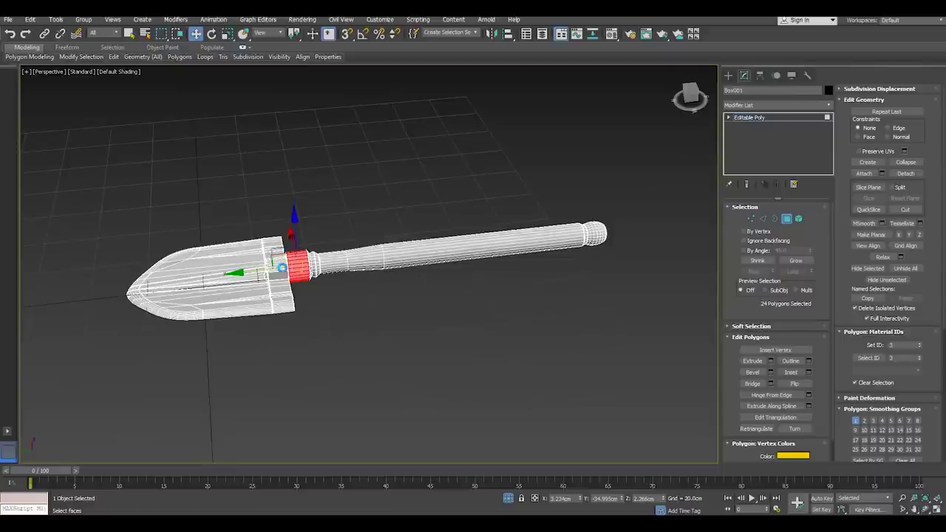
# Add a TurboSmooth modifier with 2 iterations to the whole shovel and inspect the result
pyautogui.click(771, 117)
pyautogui.click(550, 343)
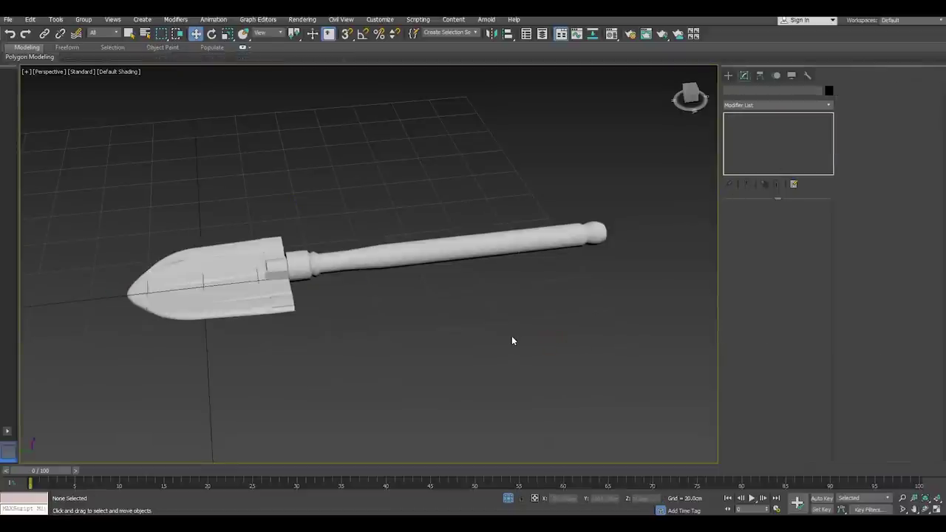
pyautogui.click(365, 261)
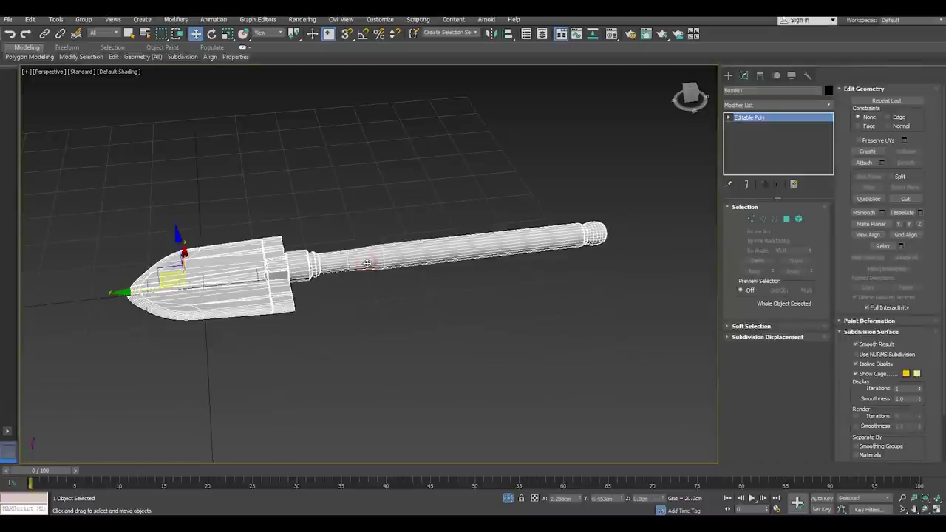
pyautogui.click(830, 108)
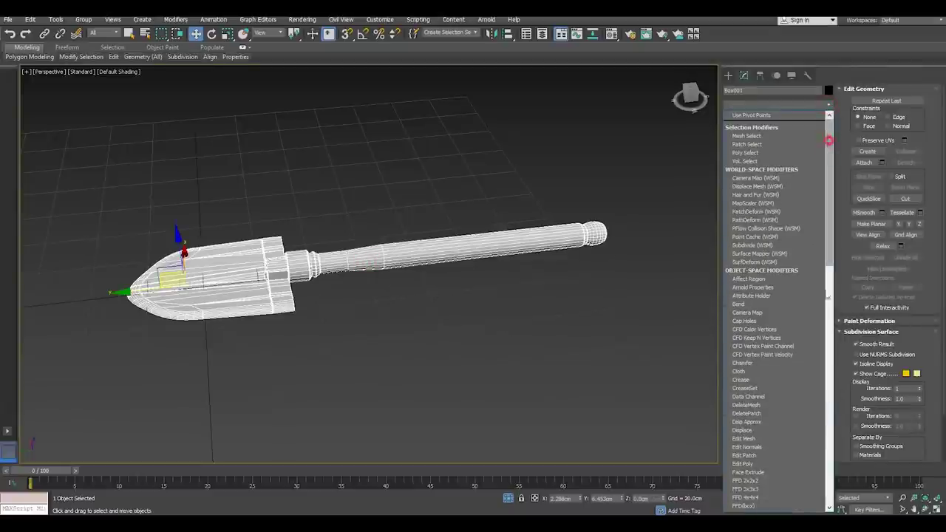
pyautogui.scroll(-10, 783, 295)
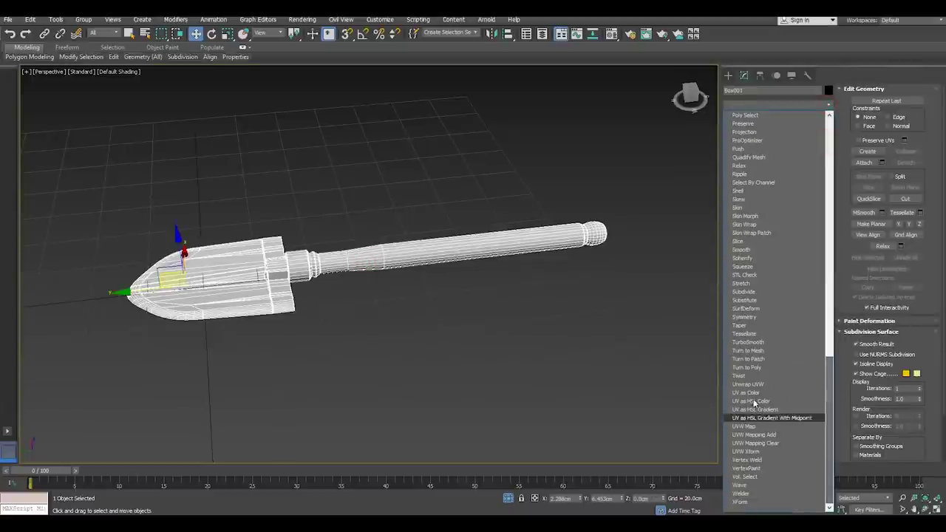
pyautogui.click(742, 342)
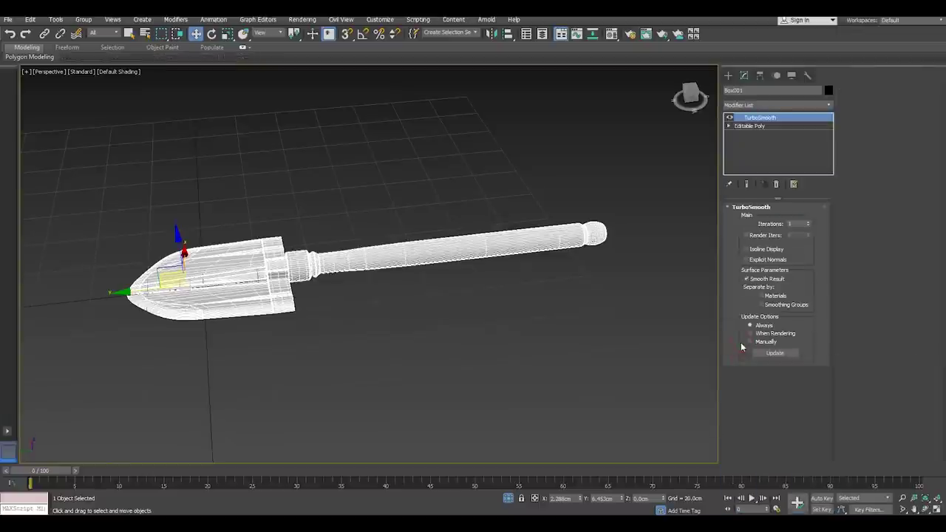
pyautogui.click(807, 222)
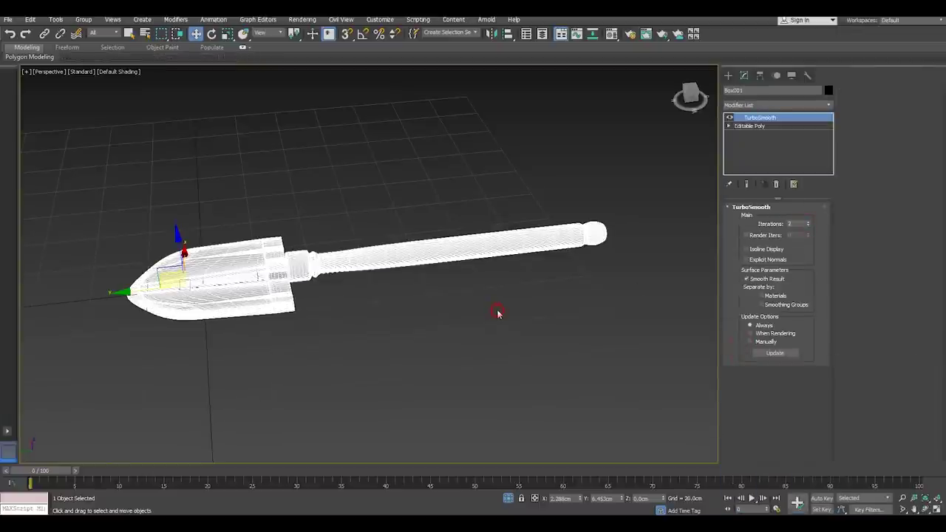
pyautogui.keyDown('alt'); pyautogui.moveTo(496, 313); pyautogui.dragTo(526, 476, button='middle'); pyautogui.keyUp('alt')
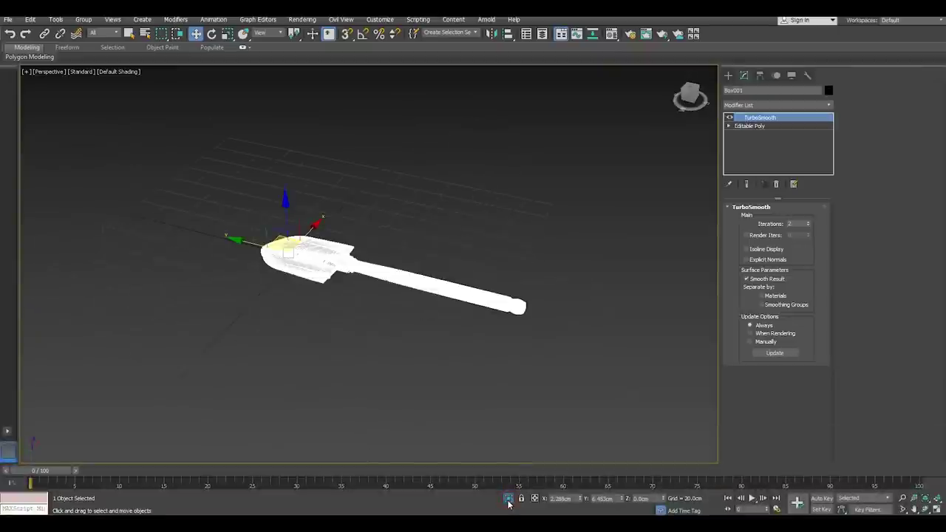
pyautogui.moveTo(456, 397)
pyautogui.keyDown('alt'); pyautogui.mouseDown(button='middle')
pyautogui.moveTo(411, 338)
pyautogui.moveTo(532, 363)
pyautogui.moveTo(486, 377)
pyautogui.mouseUp(button='middle'); pyautogui.keyUp('alt')
pyautogui.scroll(5, 484, 362)
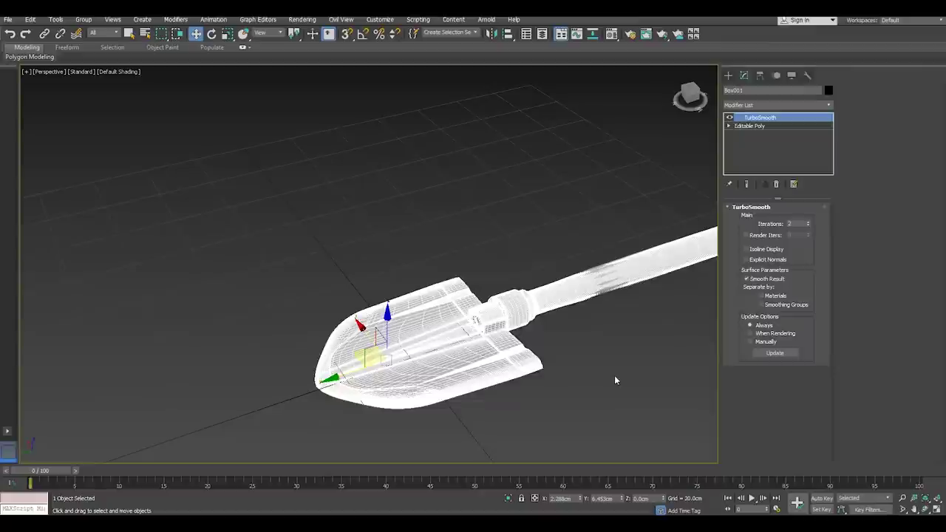
pyautogui.moveTo(614, 375)
pyautogui.keyDown('alt'); pyautogui.mouseDown(button='middle')
pyautogui.moveTo(532, 338)
pyautogui.moveTo(468, 332)
pyautogui.moveTo(464, 371)
pyautogui.moveTo(399, 357)
pyautogui.mouseUp(button='middle'); pyautogui.keyUp('alt')
pyautogui.scroll(3, 566, 386)
pyautogui.scroll(-3, 559, 390)
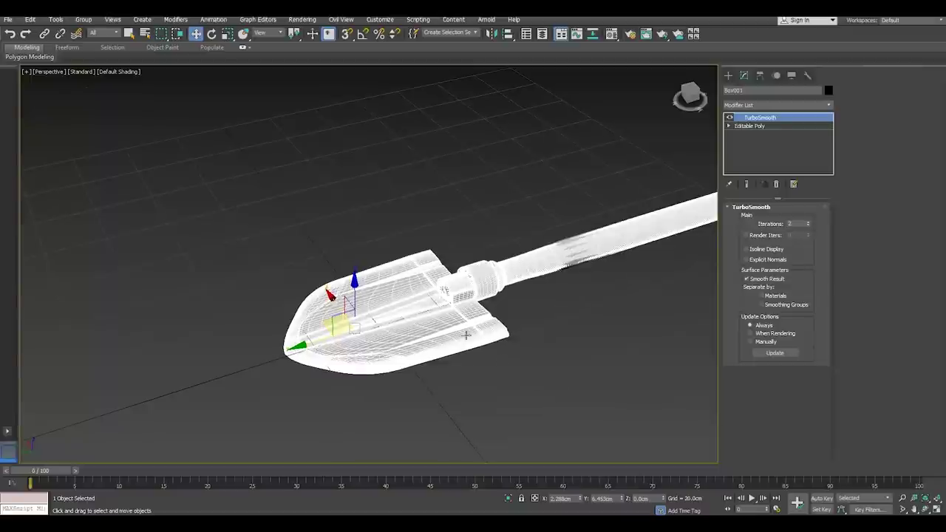
pyautogui.scroll(-4, 323, 309)
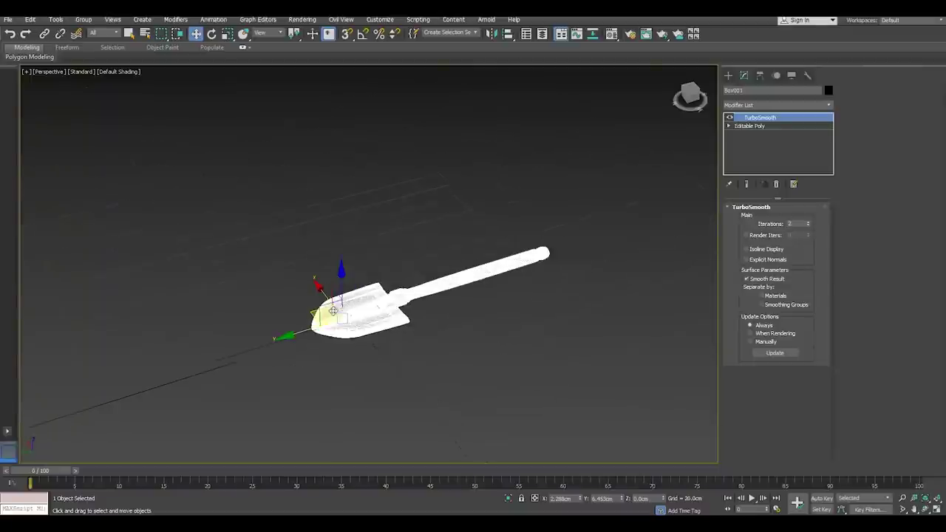
# Start exporting the shovel, with the Desktop as the export location
pyautogui.click(8, 19)
pyautogui.click(160, 184)
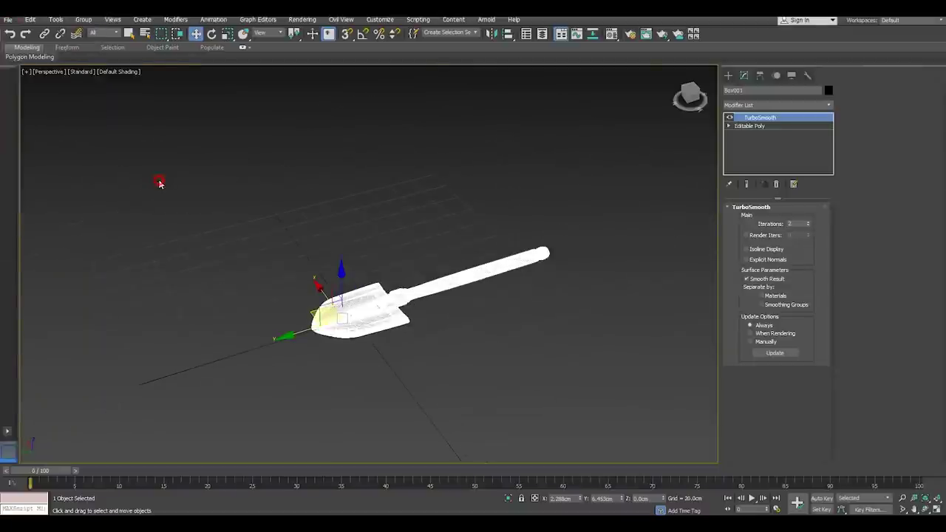
pyautogui.click(26, 112)
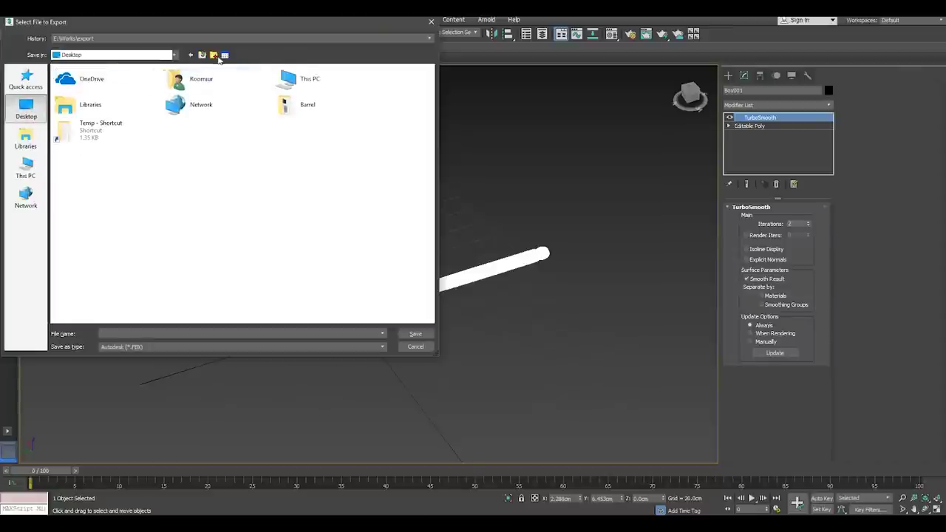
# Export the shovel as FBX into a new Desktop folder named shovel, accepting default FBX options
pyautogui.click(213, 56)
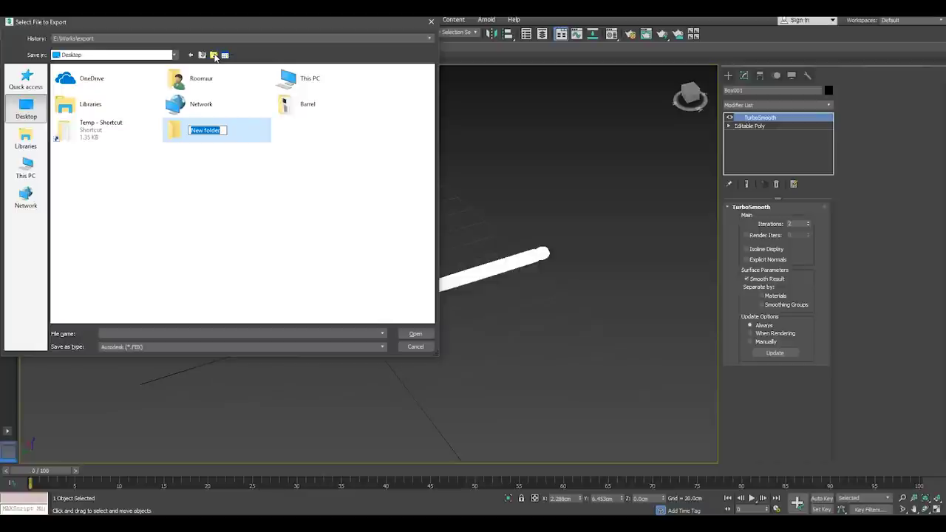
pyautogui.write('shovel')
pyautogui.press('Return')
pyautogui.press('Return')
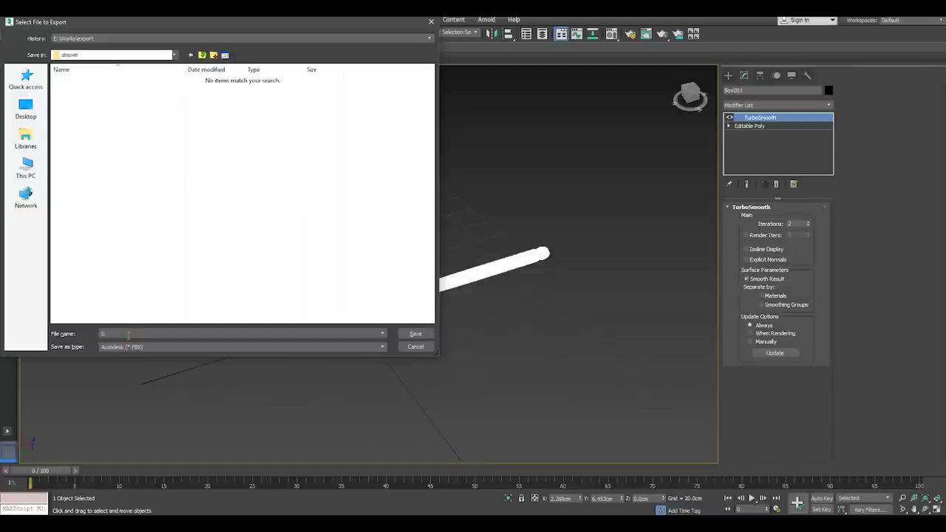
pyautogui.press('Return')
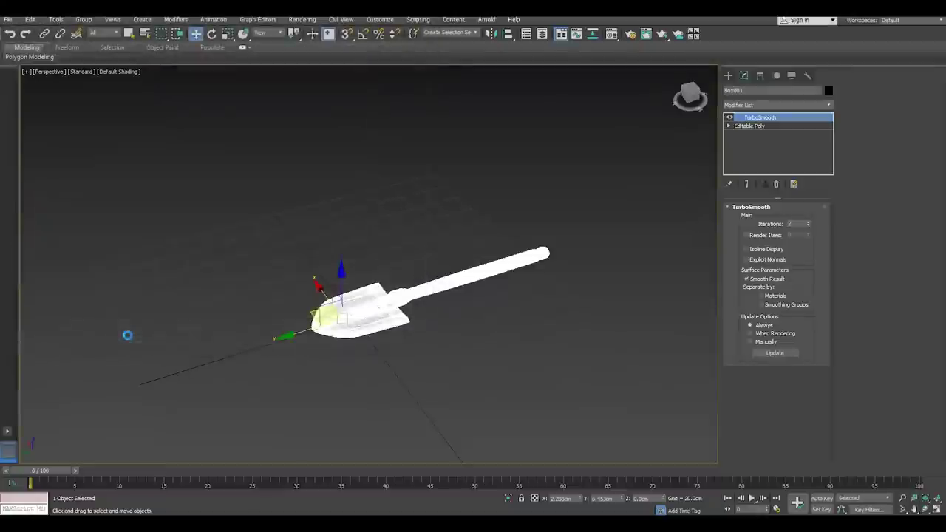
pyautogui.press('Return')
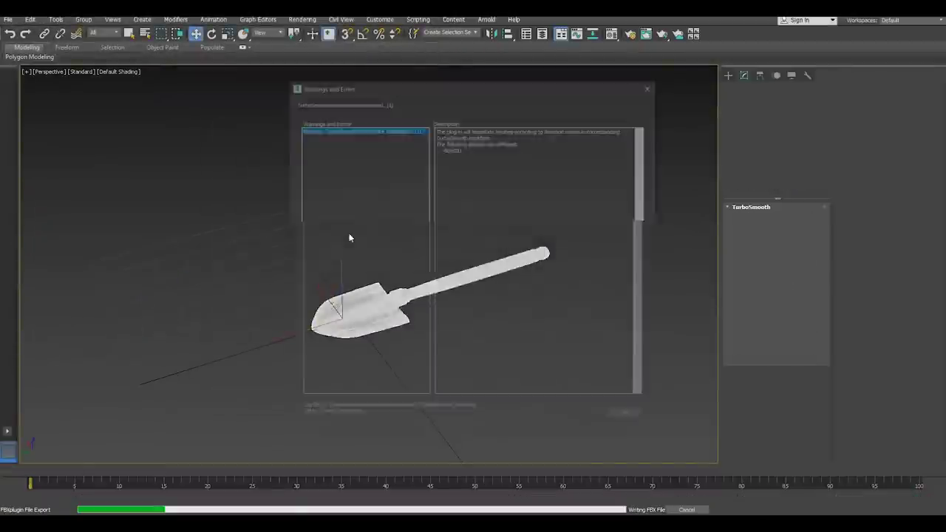
pyautogui.click(630, 419)
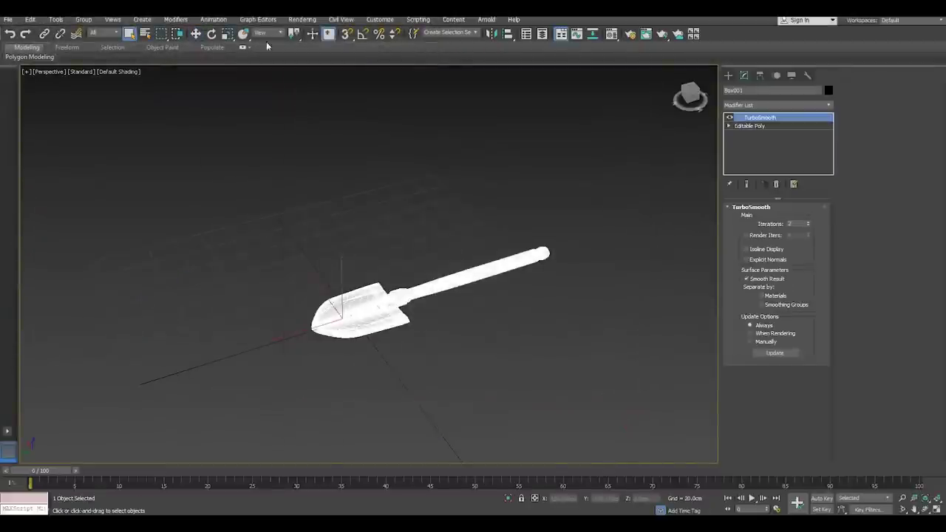
pyautogui.click(306, 226)
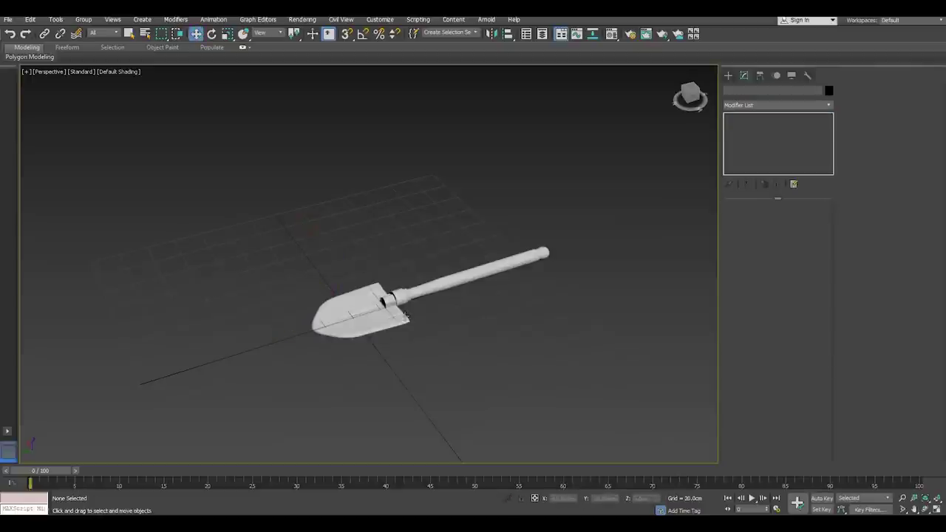
# Export only the selected shovel parts, including Box002, as the Shovel FBX file
pyautogui.click(405, 316)
pyautogui.scroll(4, 393, 298)
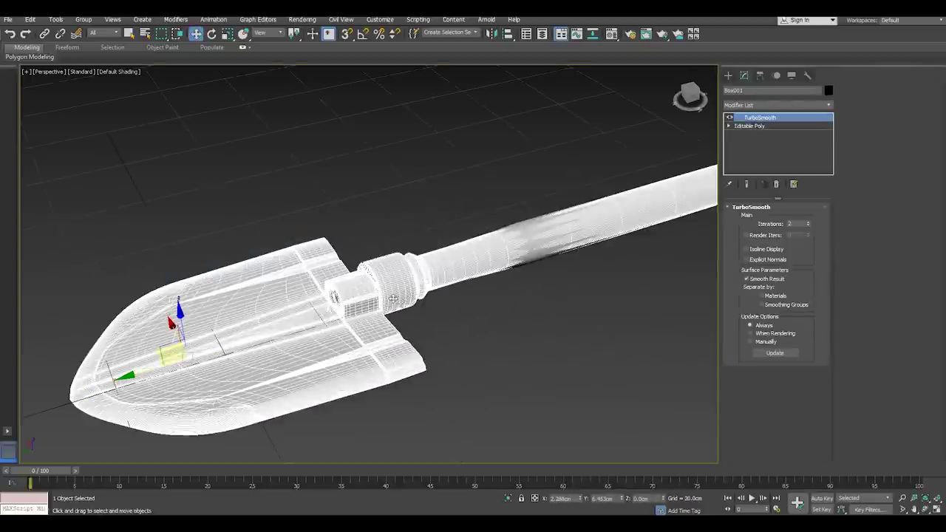
pyautogui.click(338, 291)
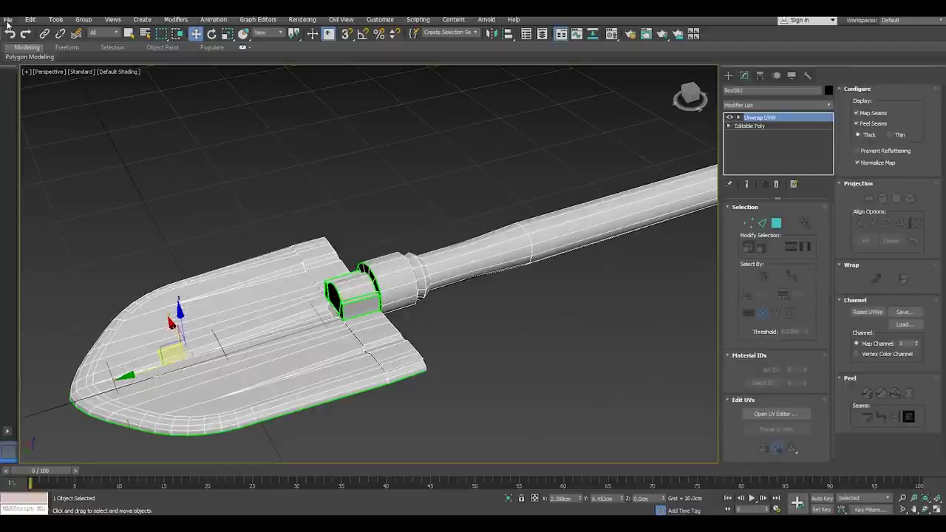
pyautogui.click(8, 21)
pyautogui.moveTo(30, 166)
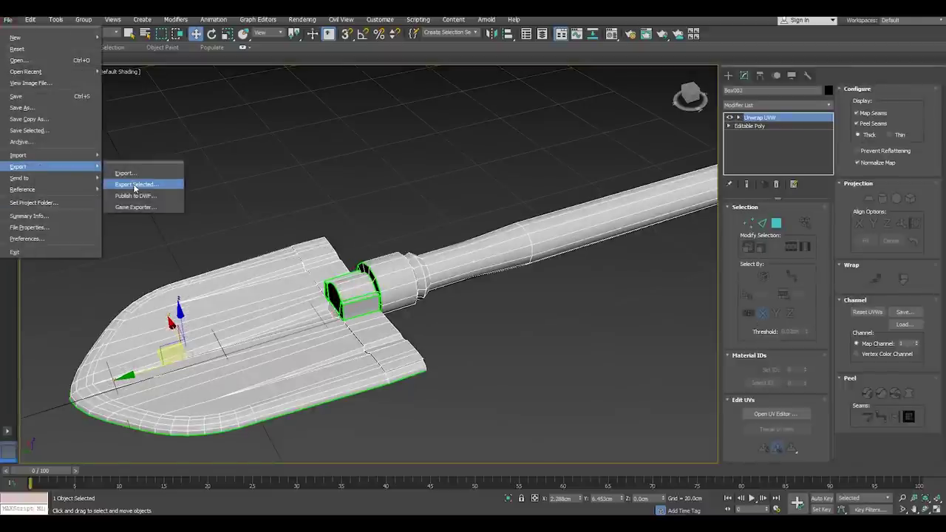
pyautogui.click(134, 185)
pyautogui.click(63, 80)
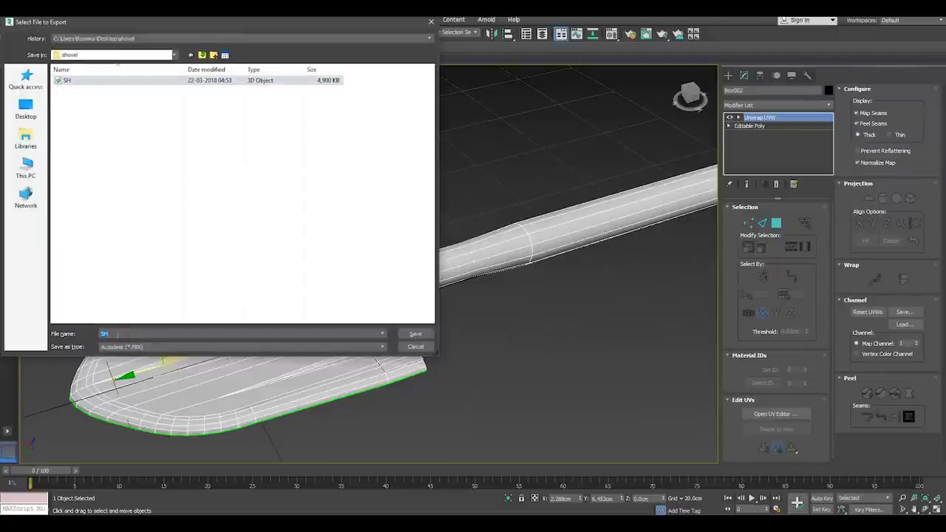
pyautogui.write('Shovel')
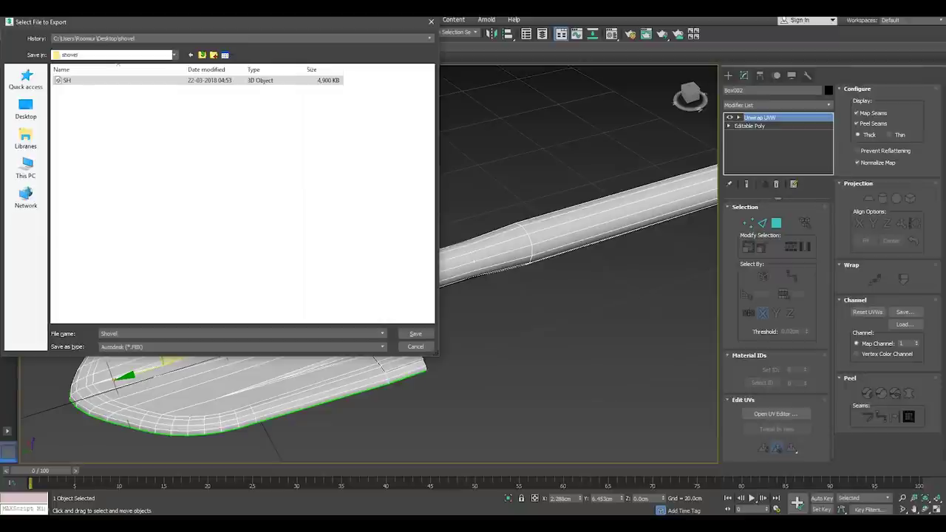
pyautogui.press('Return')
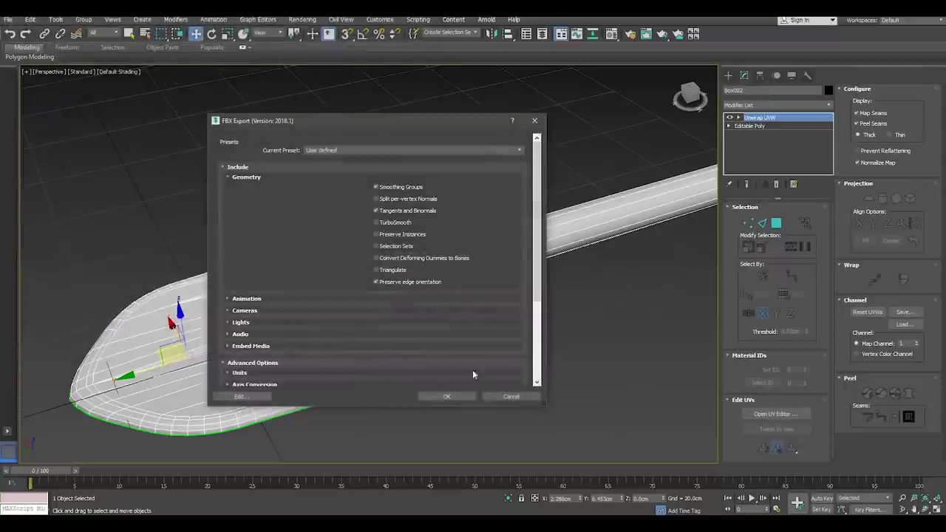
pyautogui.press('Return')
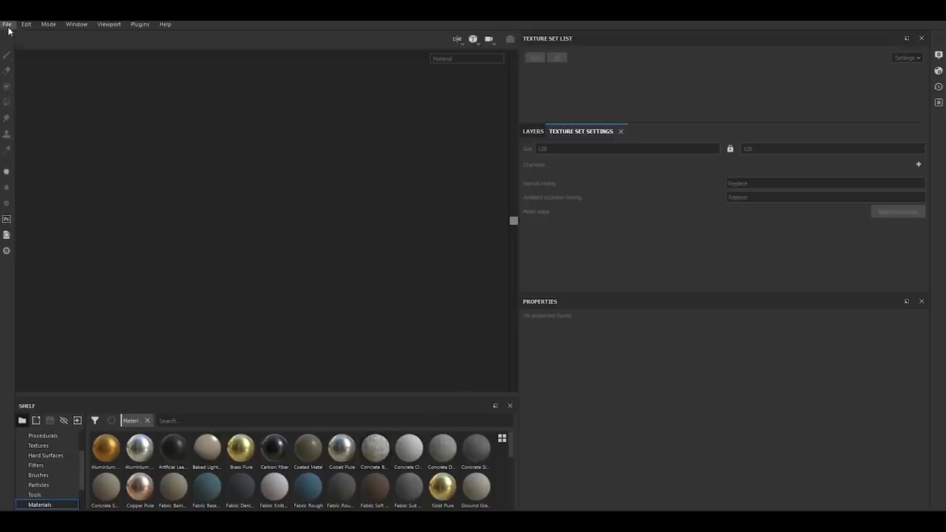
# Create a new project from Desktop/shovel/Shovel.FBX with per-fragment tangent space enabled
pyautogui.click(7, 24)
pyautogui.click(23, 42)
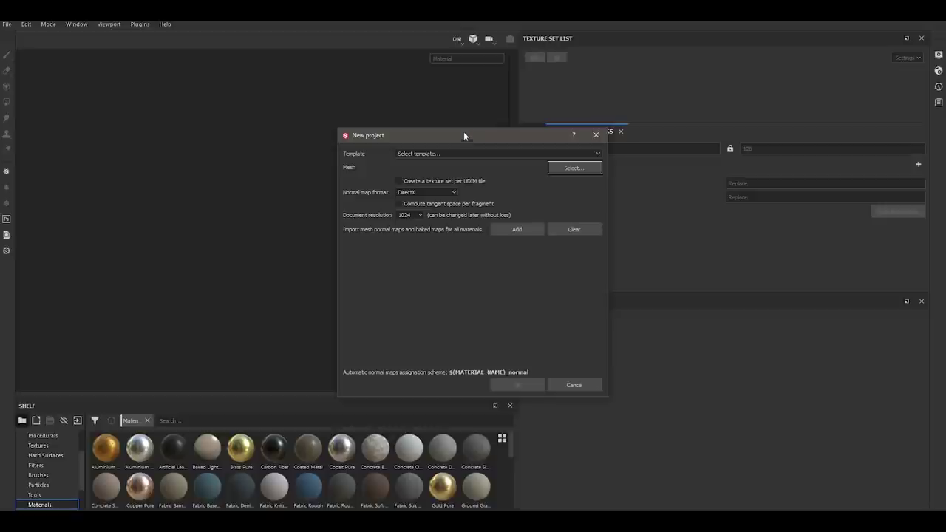
pyautogui.moveTo(464, 135); pyautogui.dragTo(310, 136)
pyautogui.click(421, 170)
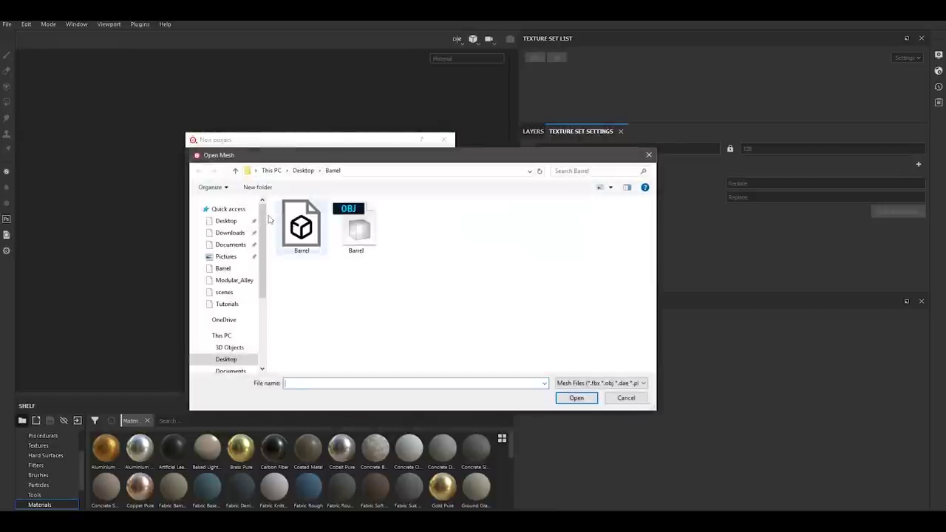
pyautogui.click(226, 220)
pyautogui.doubleClick(296, 227)
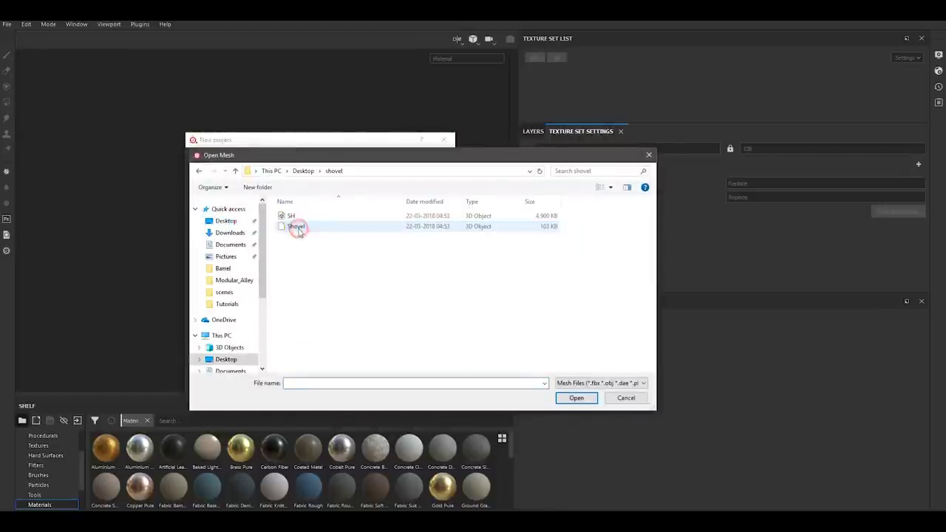
pyautogui.doubleClick(298, 227)
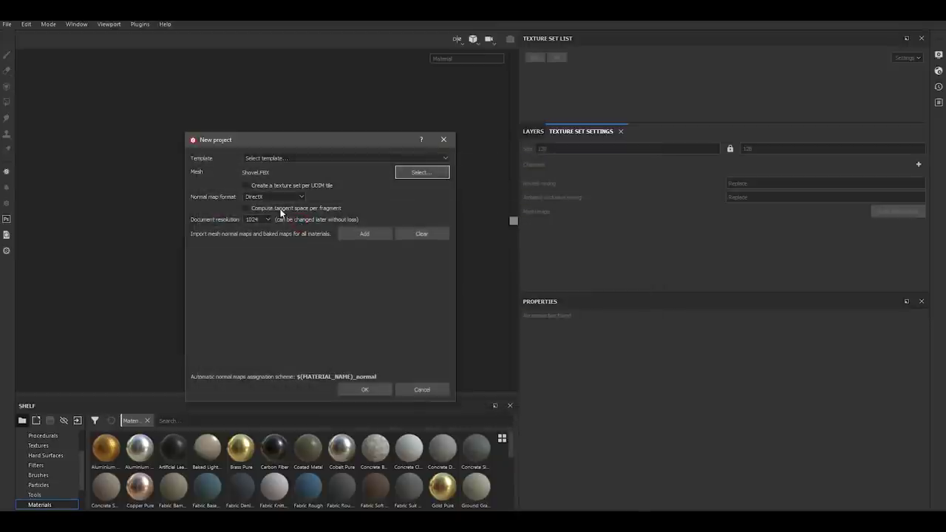
pyautogui.click(286, 209)
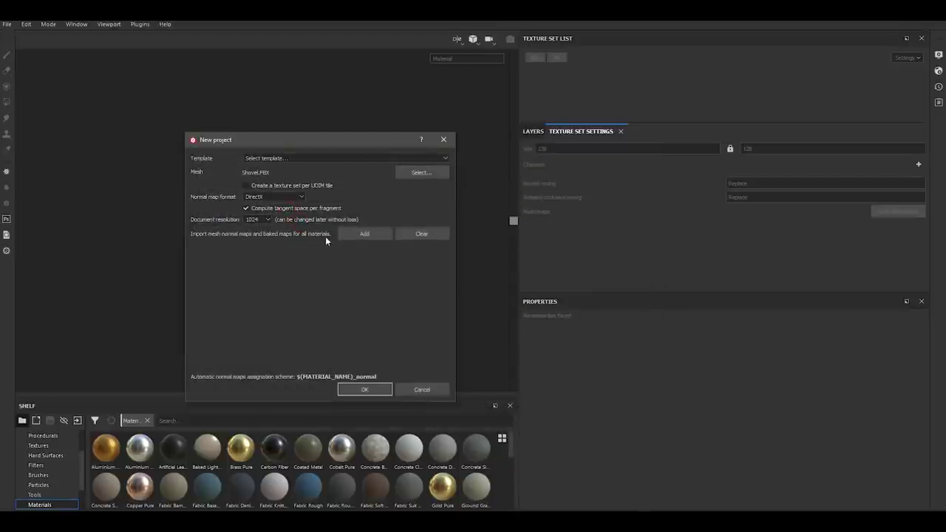
pyautogui.click(376, 390)
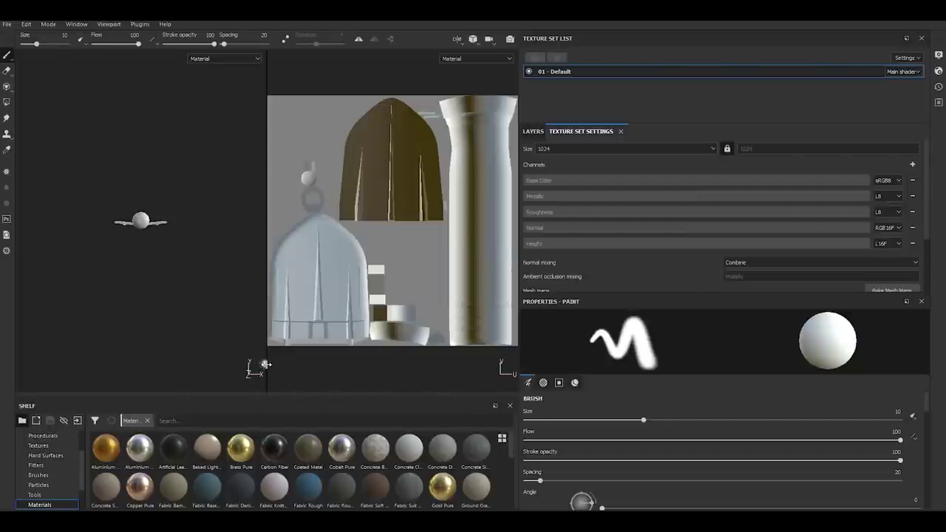
# Hide the UV view so the 3D shovel fills the viewport, and orbit to a clearer angle
pyautogui.moveTo(265, 364); pyautogui.dragTo(510, 340)
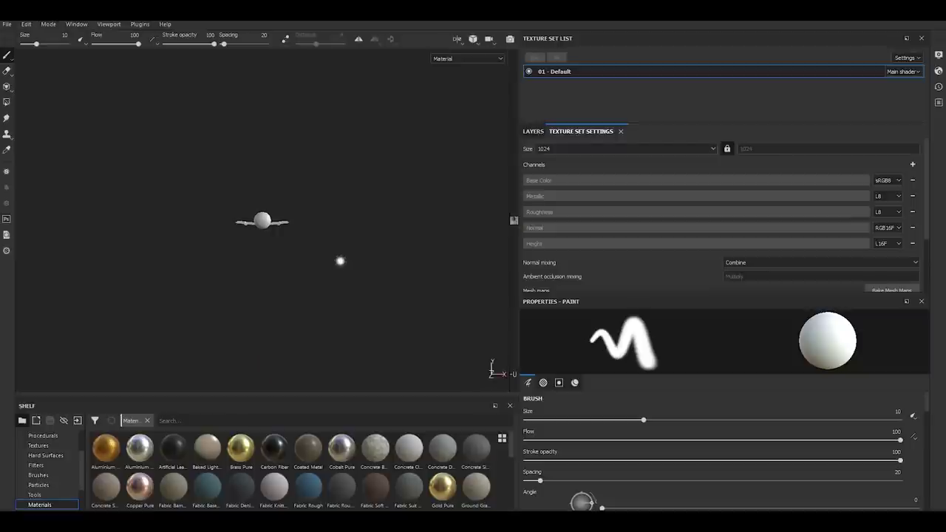
pyautogui.moveTo(357, 269)
pyautogui.keyDown('alt'); pyautogui.mouseDown()
pyautogui.moveTo(314, 290)
pyautogui.moveTo(255, 283)
pyautogui.moveTo(548, 356)
pyautogui.moveTo(266, 263)
pyautogui.moveTo(448, 317)
pyautogui.moveTo(513, 321)
pyautogui.moveTo(337, 307)
pyautogui.moveTo(278, 288)
pyautogui.moveTo(256, 262)
pyautogui.moveTo(223, 252)
pyautogui.mouseUp(); pyautogui.keyUp('alt')
pyautogui.scroll(1, 222, 251)
pyautogui.scroll(3, 221, 251)
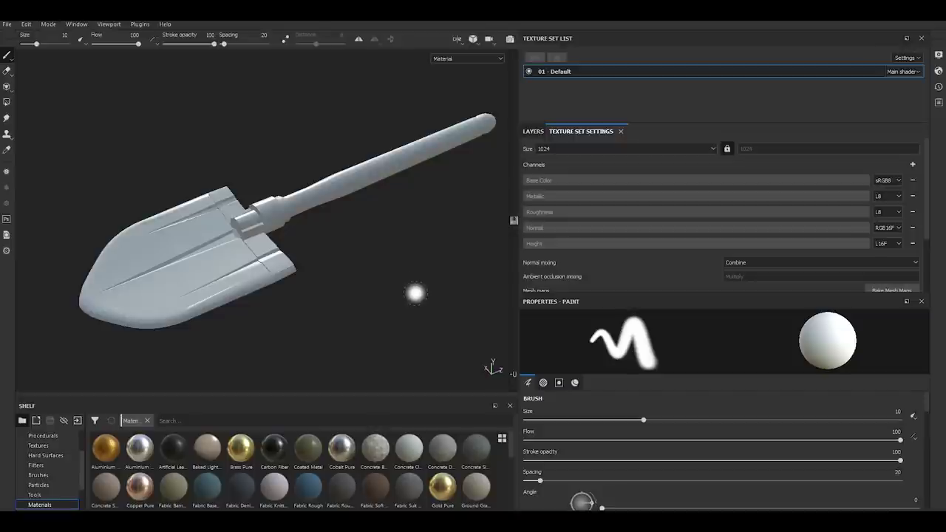
pyautogui.moveTo(325, 307)
pyautogui.keyDown('alt'); pyautogui.mouseDown()
pyautogui.moveTo(433, 271)
pyautogui.moveTo(481, 273)
pyautogui.moveTo(556, 312)
pyautogui.moveTo(317, 281)
pyautogui.moveTo(330, 289)
pyautogui.mouseUp(); pyautogui.keyUp('alt')
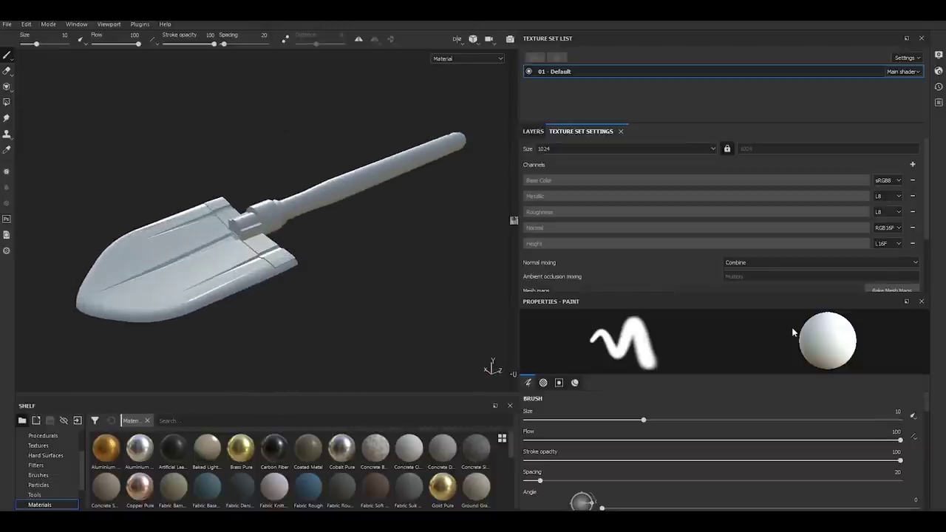
pyautogui.scroll(-2, 583, 237)
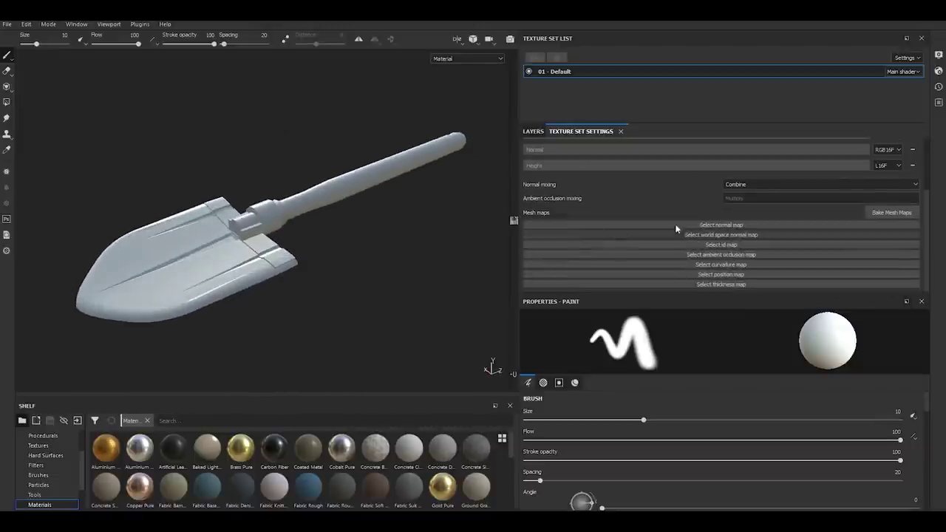
# Set the bake output size to 2048 and use the SH high-poly mesh as source
pyautogui.click(886, 214)
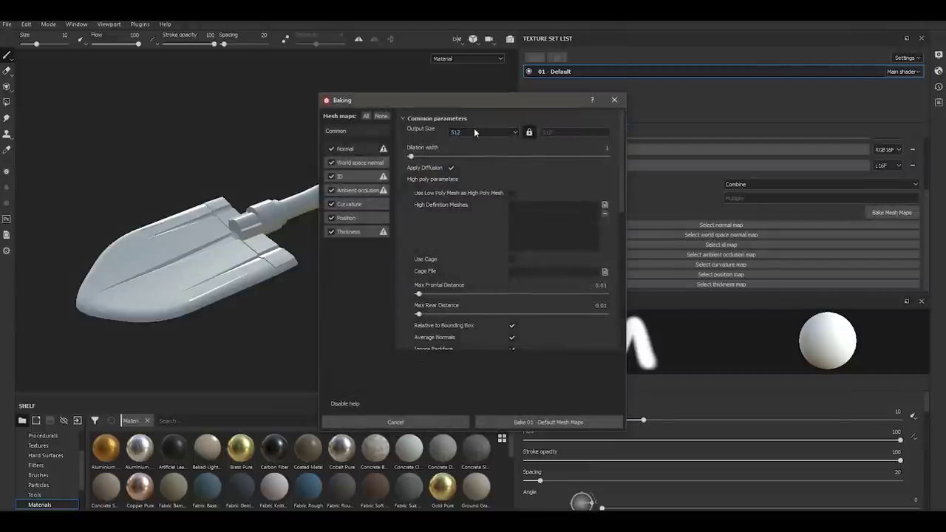
pyautogui.click(473, 131)
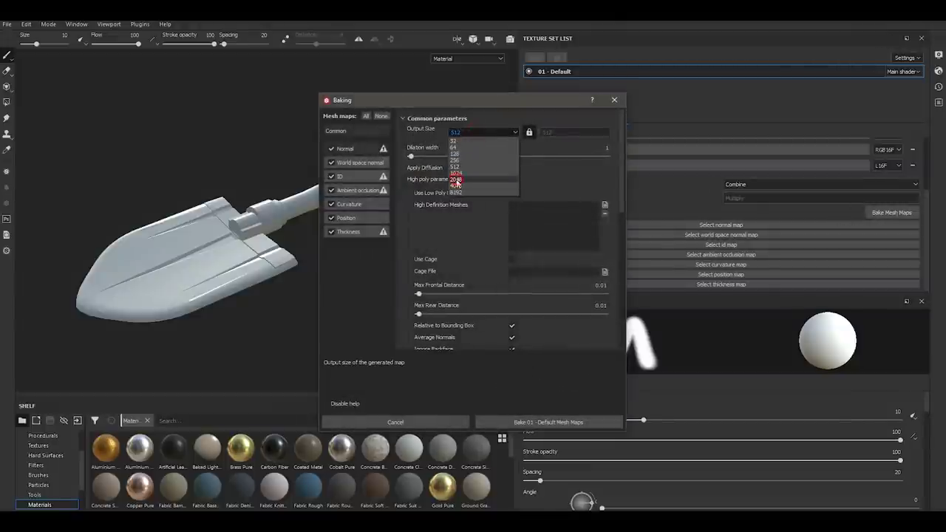
pyautogui.click(456, 180)
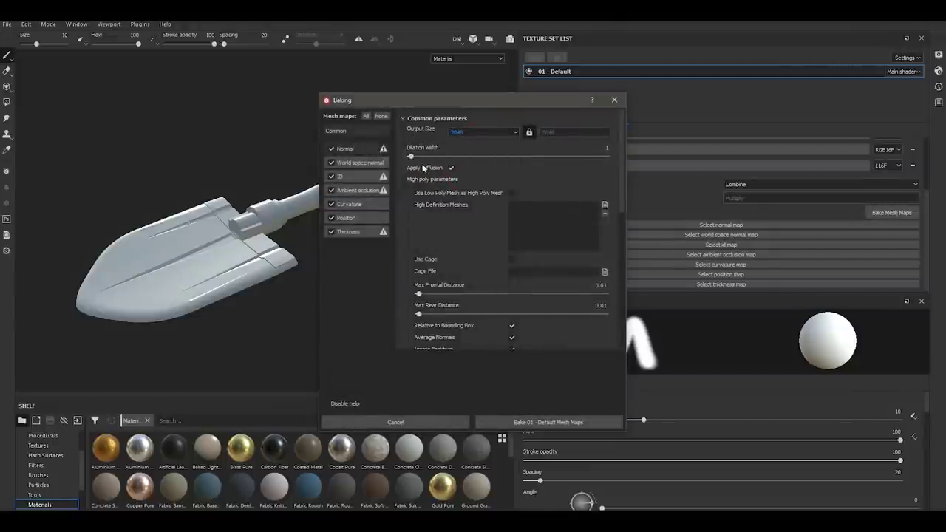
pyautogui.click(604, 206)
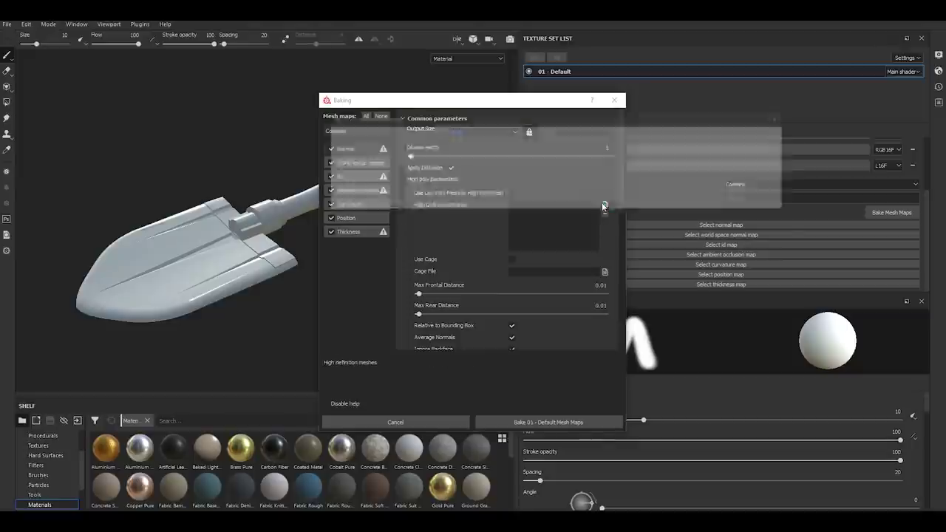
pyautogui.doubleClick(421, 178)
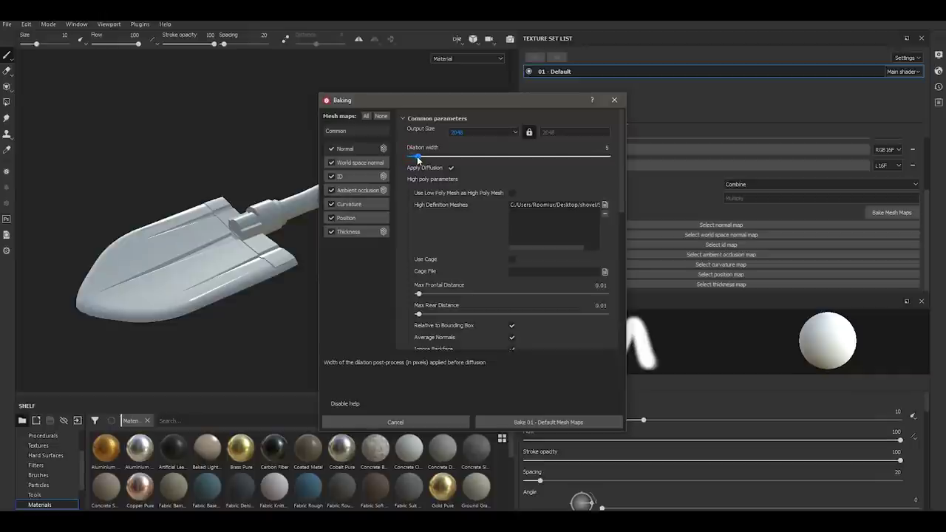
# Set dilation width 7 and max rear distance about 0.45, then bake the mesh maps
pyautogui.moveTo(417, 158); pyautogui.dragTo(422, 158)
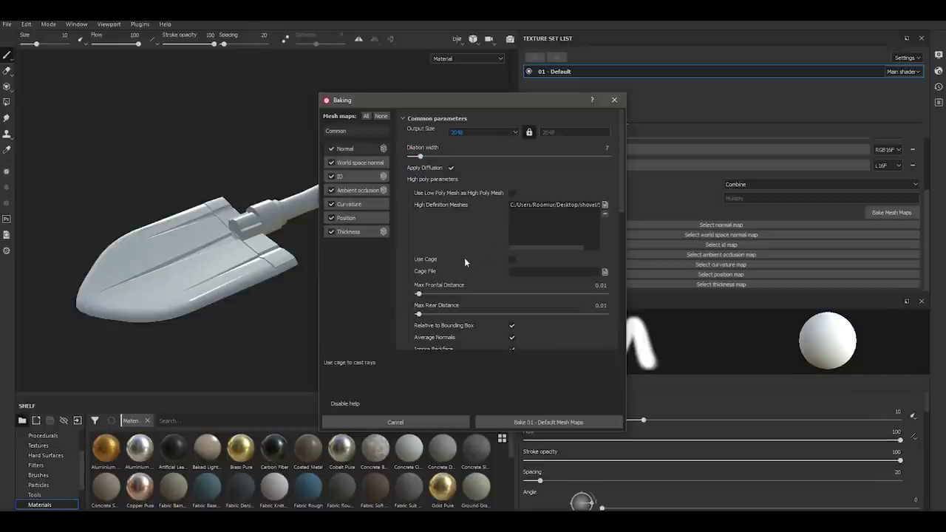
pyautogui.scroll(-1, 465, 257)
pyautogui.scroll(-1, 464, 257)
pyautogui.moveTo(425, 255); pyautogui.dragTo(503, 256)
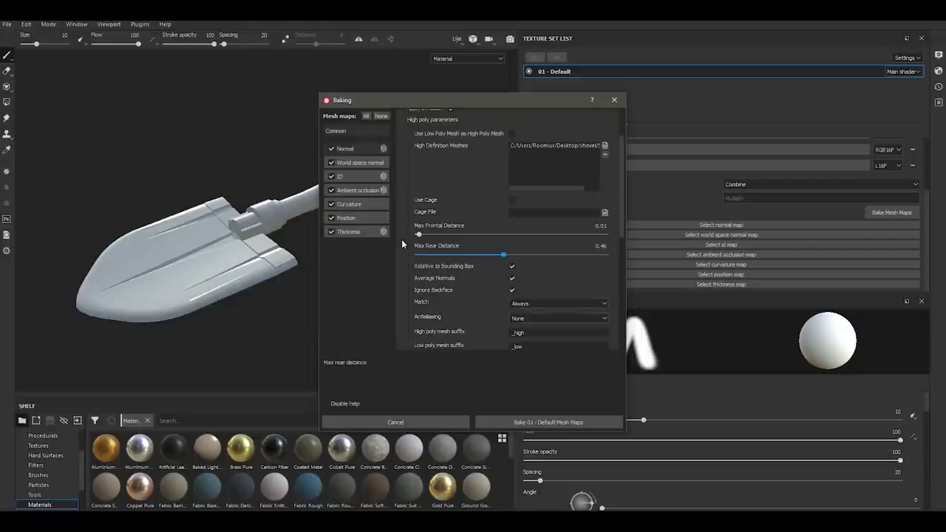
pyautogui.click(353, 183)
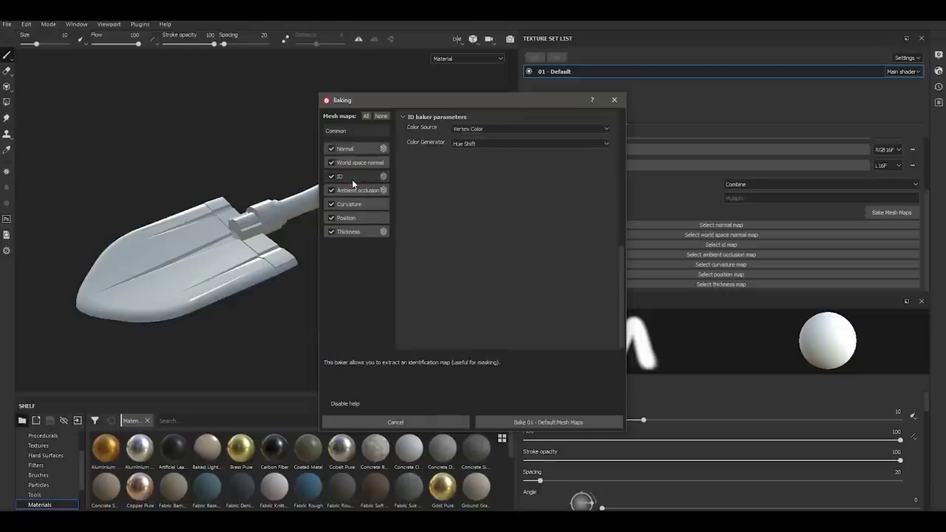
pyautogui.click(346, 155)
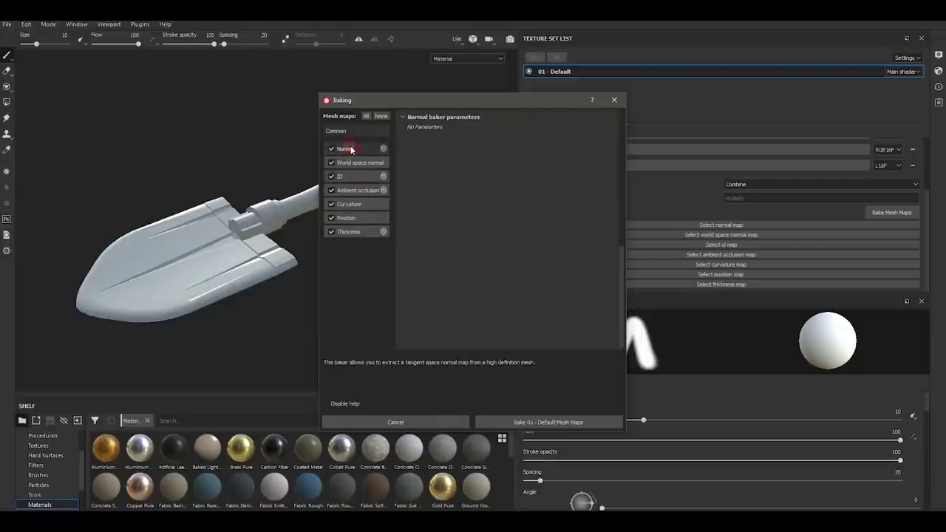
pyautogui.click(336, 131)
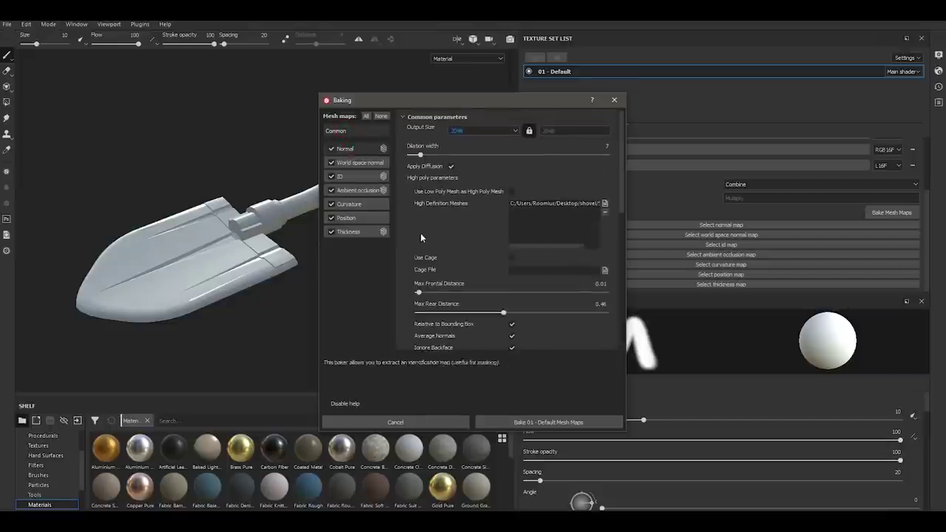
pyautogui.click(557, 422)
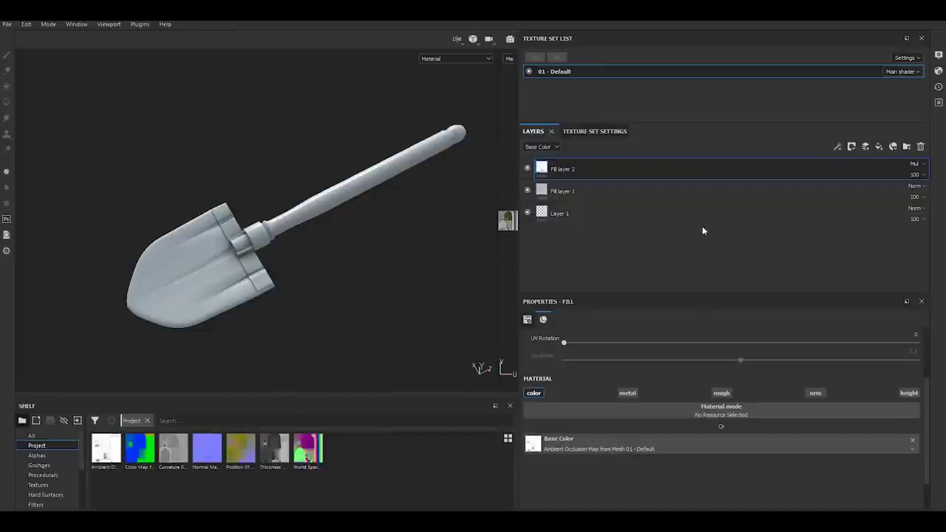
# Group Fill layer 1 into a new folder and give the folder a black mask
pyautogui.click(623, 190)
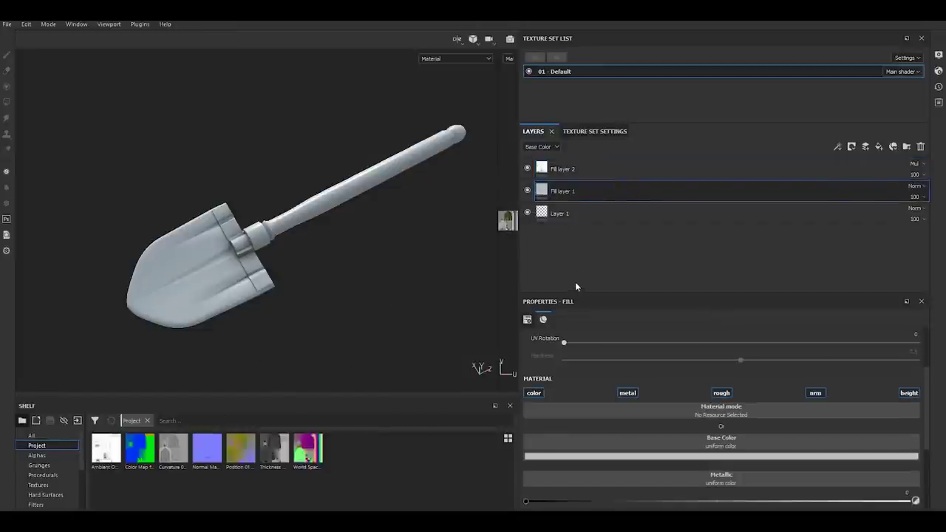
pyautogui.rightClick(559, 193)
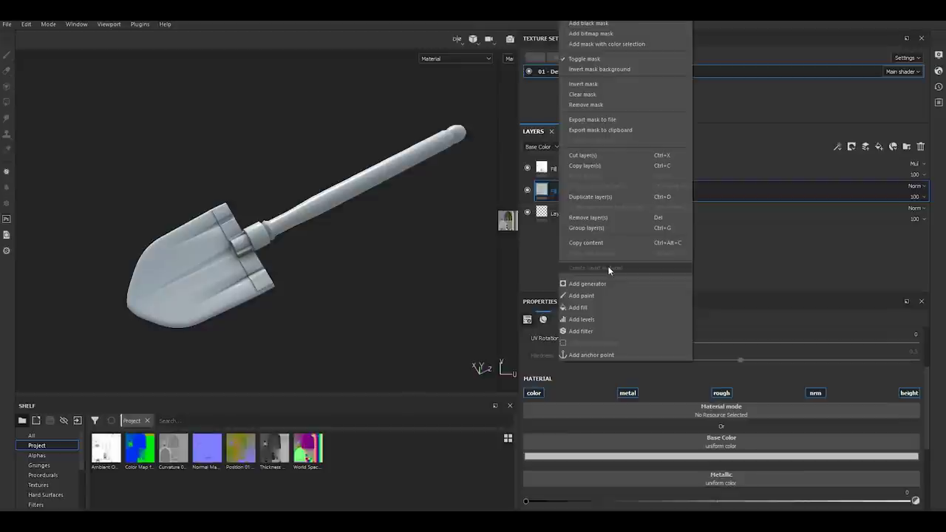
pyautogui.click(591, 227)
pyautogui.rightClick(569, 194)
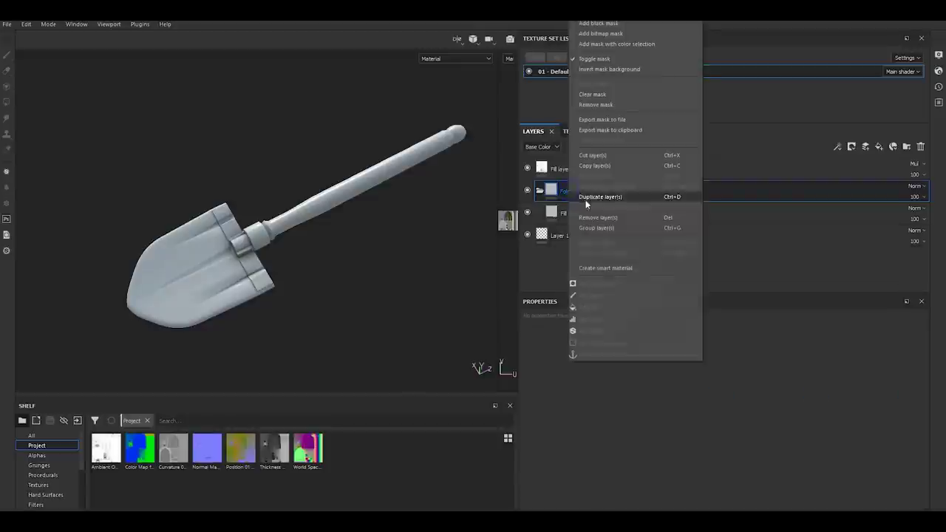
pyautogui.click(600, 24)
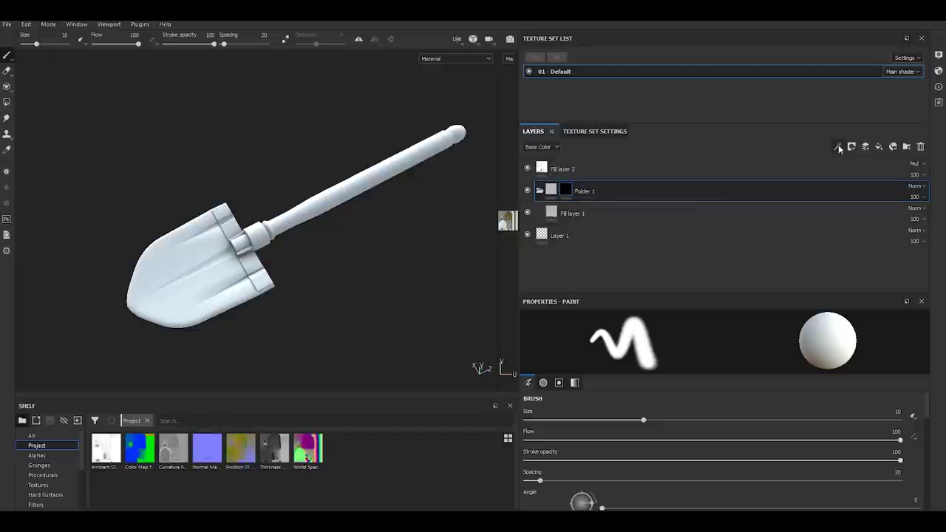
# Add a Color selection effect to the mask that picks the blade's blue ID colour
pyautogui.click(837, 146)
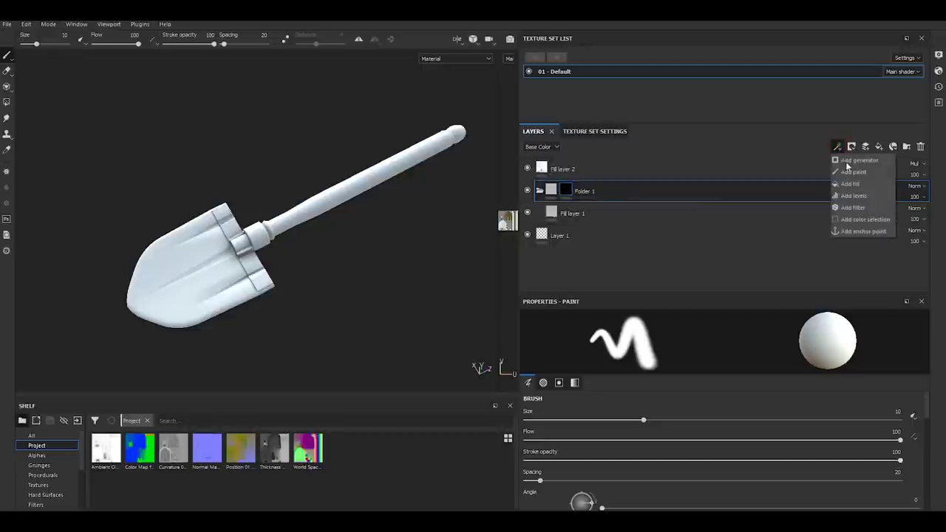
pyautogui.click(864, 220)
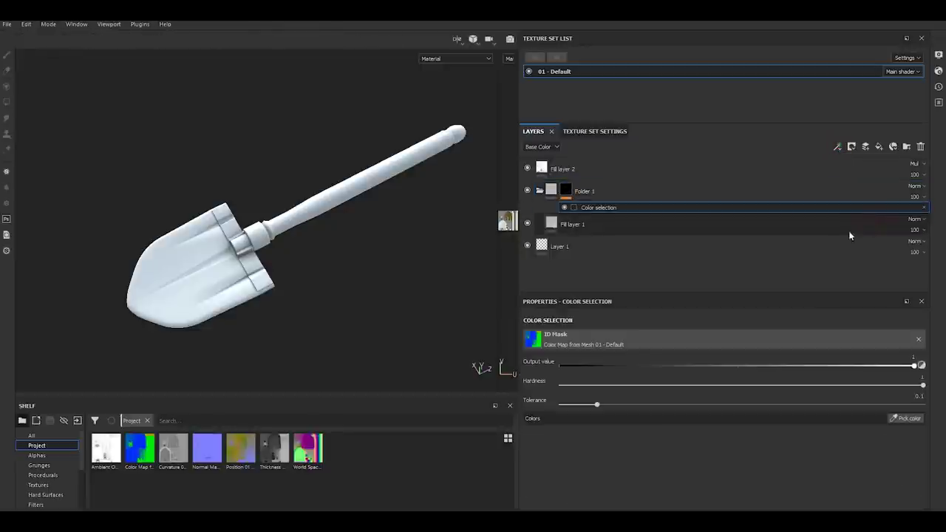
pyautogui.click(908, 418)
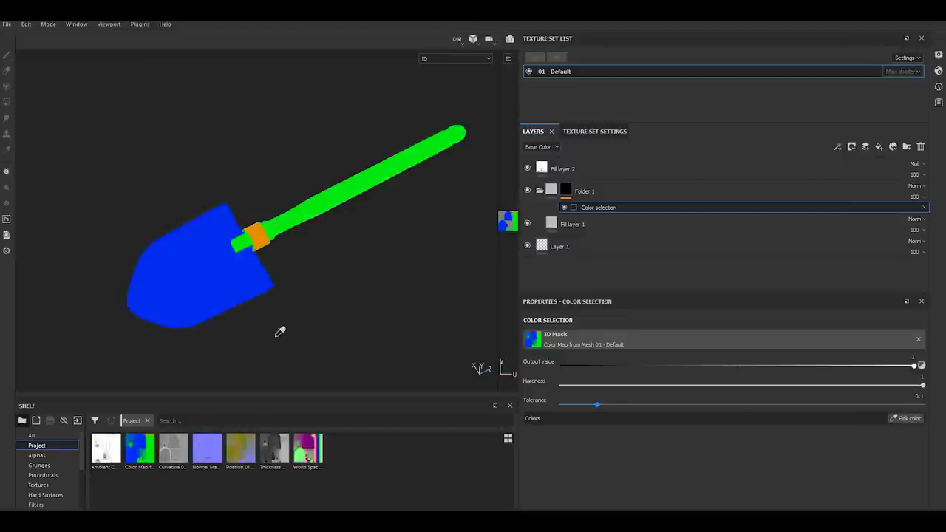
pyautogui.click(209, 285)
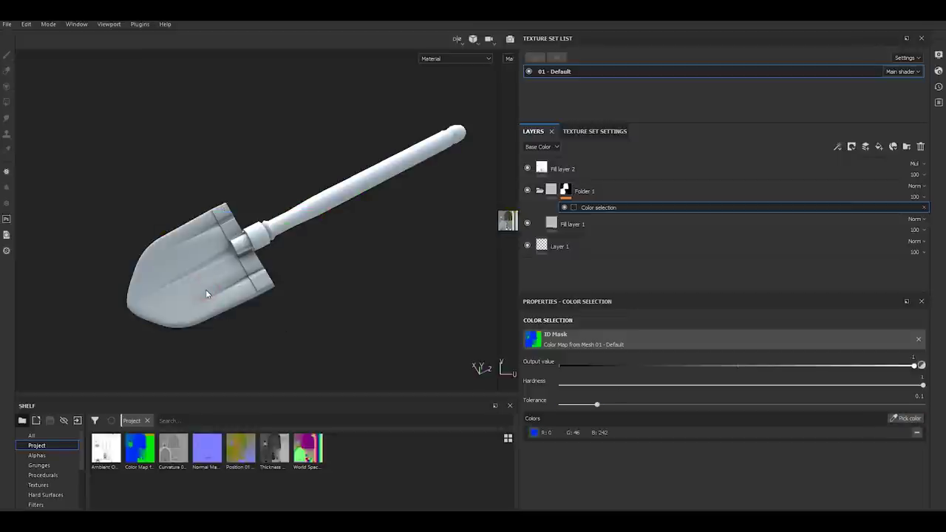
pyautogui.click(592, 225)
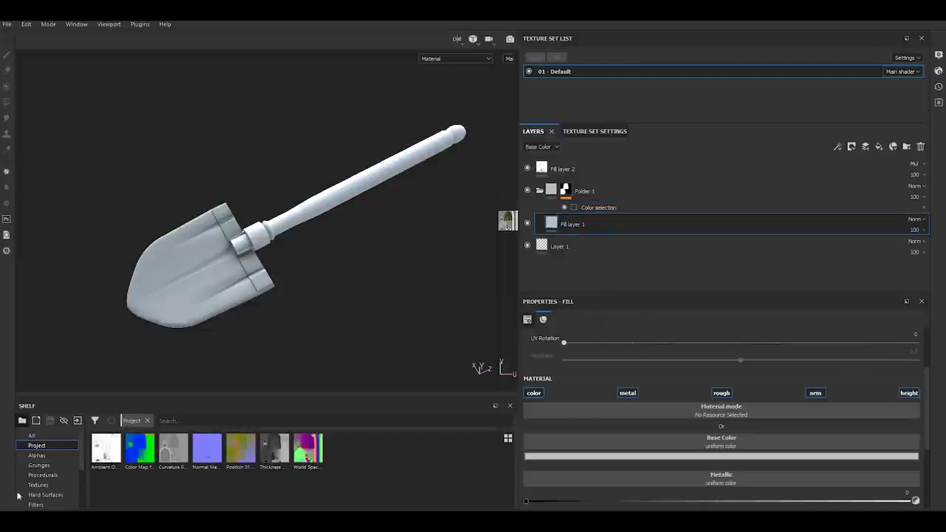
# Apply the Steel Rust and Wear material from the shelf to Fill layer 1
pyautogui.scroll(-3, 45, 488)
pyautogui.click(40, 484)
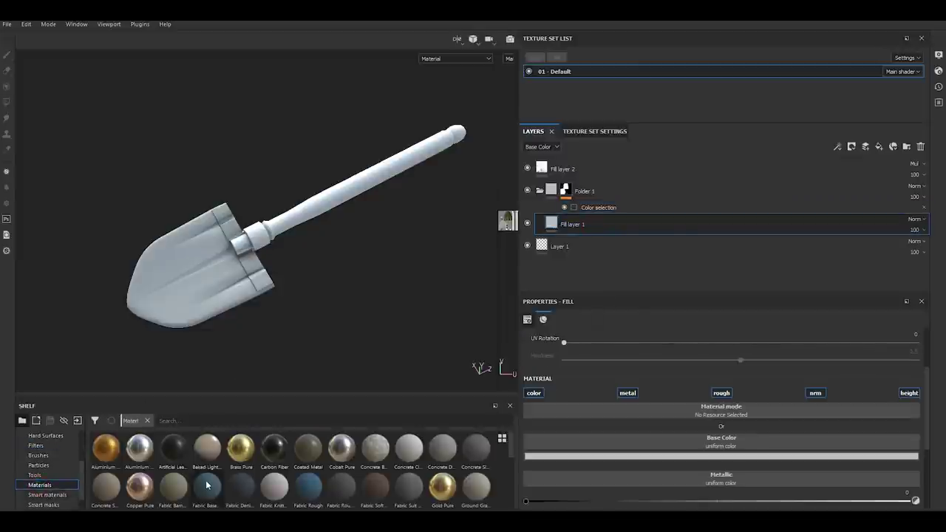
pyautogui.scroll(-5, 206, 485)
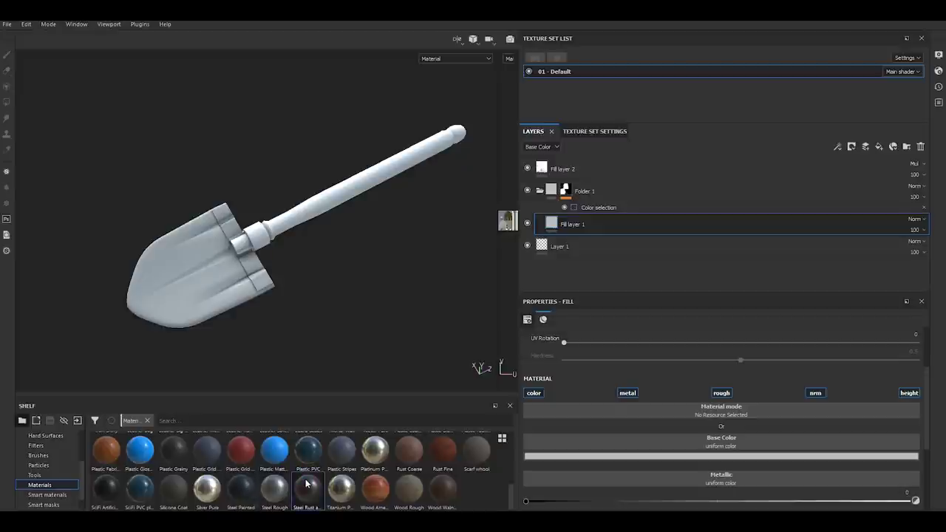
pyautogui.moveTo(307, 487); pyautogui.dragTo(221, 323)
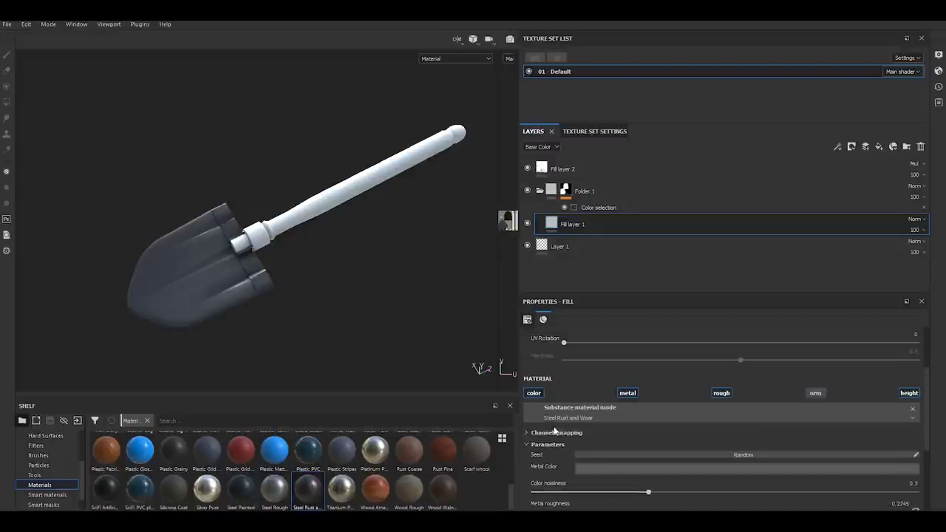
pyautogui.scroll(-2, 550, 424)
pyautogui.scroll(-1, 542, 415)
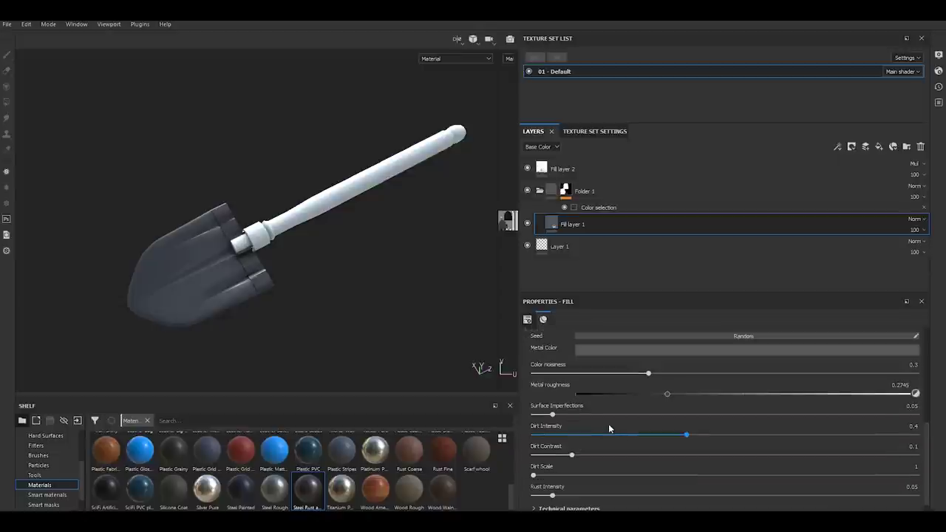
pyautogui.scroll(1, 550, 384)
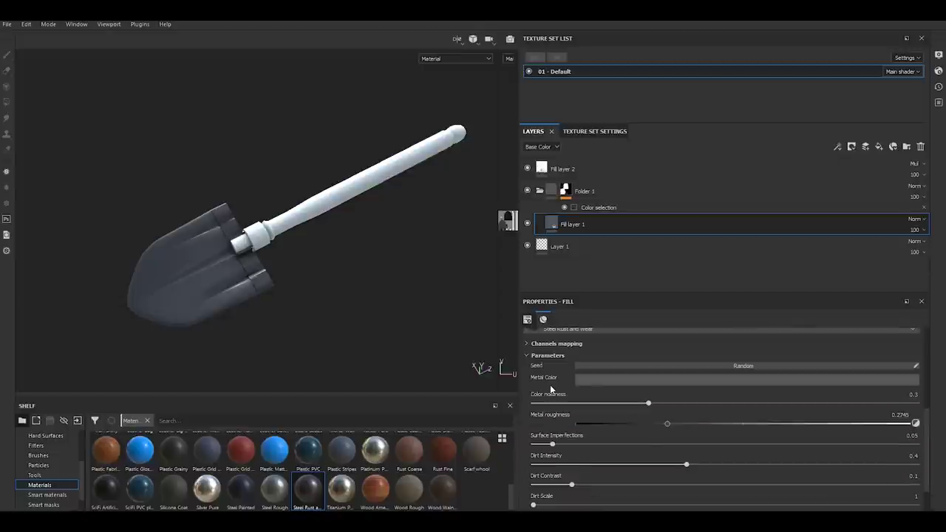
pyautogui.scroll(1, 550, 384)
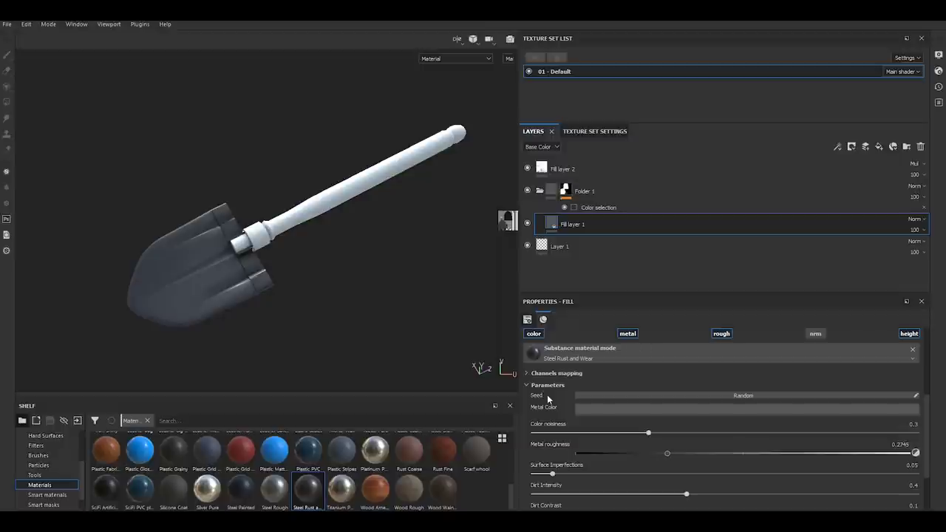
pyautogui.scroll(-1, 547, 397)
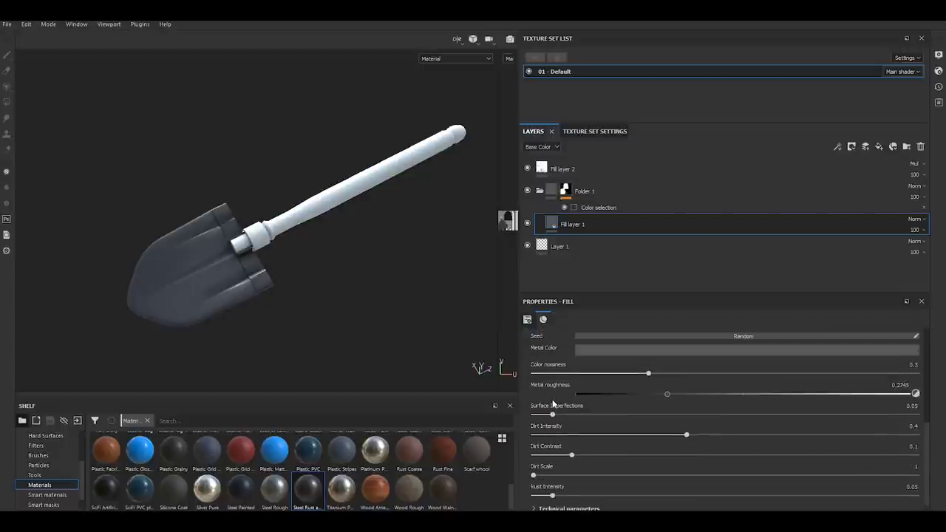
pyautogui.scroll(-1, 552, 399)
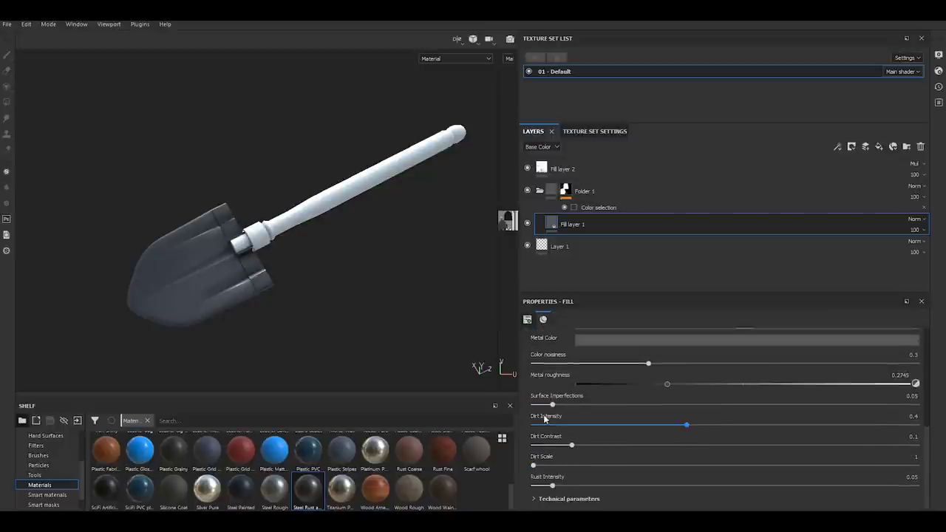
pyautogui.scroll(2, 532, 414)
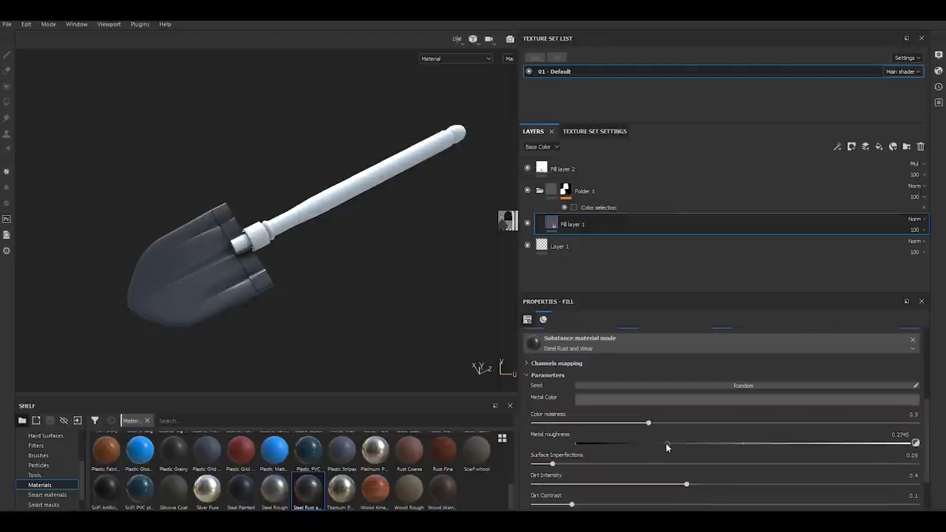
# Adjust colour noisiness to 0.34, tweak metal roughness and lighten the metal colour
pyautogui.moveTo(702, 446); pyautogui.dragTo(745, 443)
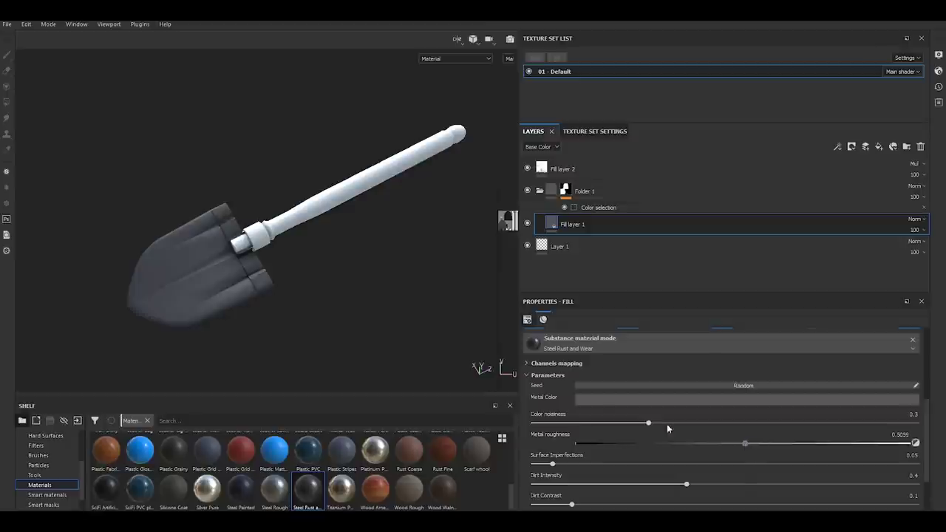
pyautogui.moveTo(273, 343)
pyautogui.keyDown('alt'); pyautogui.mouseDown()
pyautogui.moveTo(362, 276)
pyautogui.moveTo(338, 289)
pyautogui.mouseUp(); pyautogui.keyUp('alt')
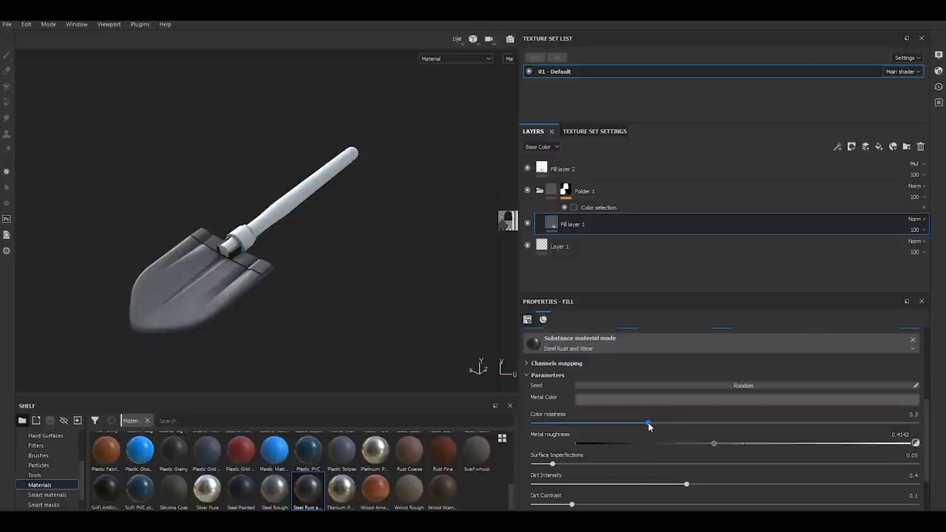
pyautogui.moveTo(647, 425); pyautogui.dragTo(608, 427)
pyautogui.moveTo(684, 445); pyautogui.dragTo(659, 446)
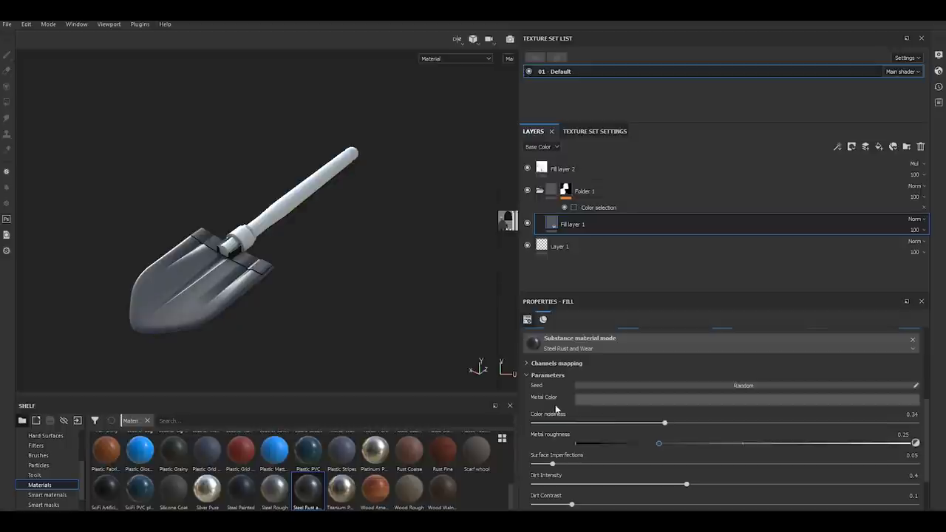
pyautogui.scroll(2, 566, 413)
pyautogui.click(606, 459)
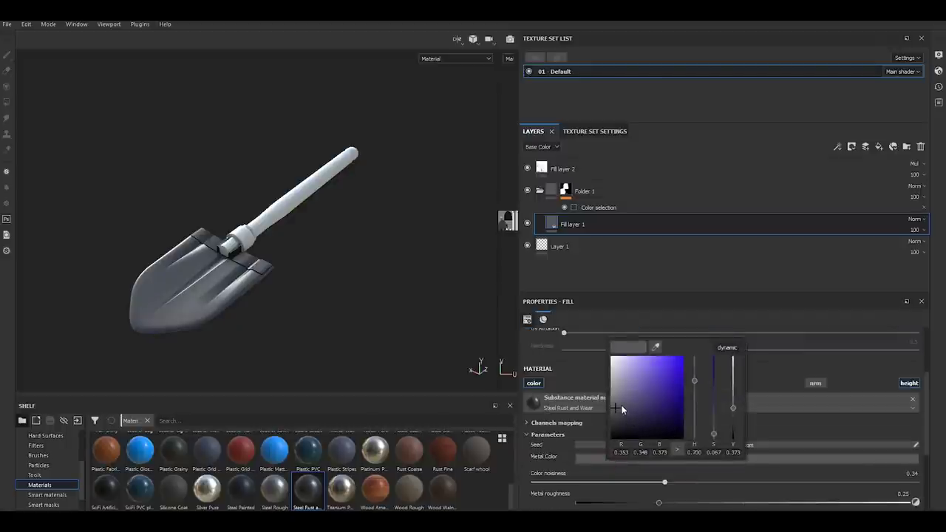
pyautogui.moveTo(617, 412)
pyautogui.mouseDown()
pyautogui.moveTo(611, 422)
pyautogui.moveTo(611, 414)
pyautogui.mouseUp()
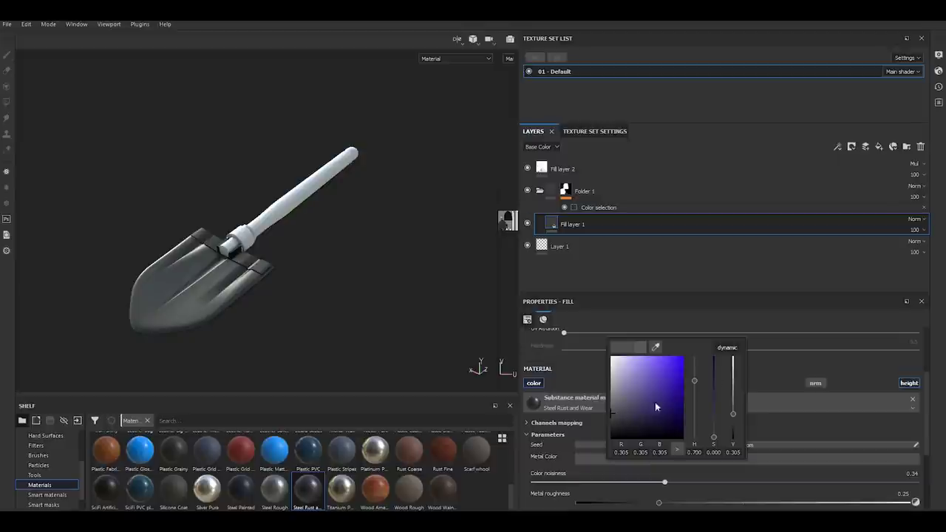
pyautogui.click(739, 426)
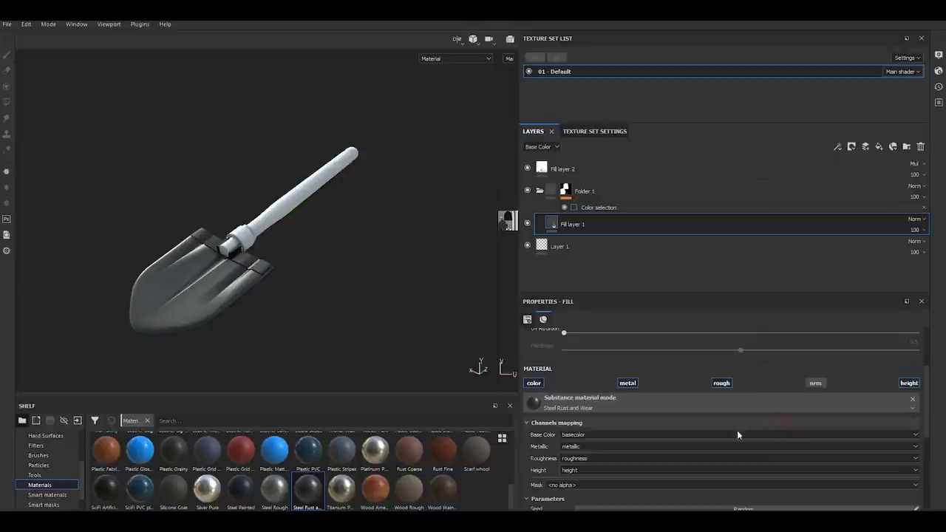
# Fine-tune the metal roughness to 0.3609 while checking the blade from several angles
pyautogui.scroll(-2, 681, 444)
pyautogui.scroll(-3, 676, 452)
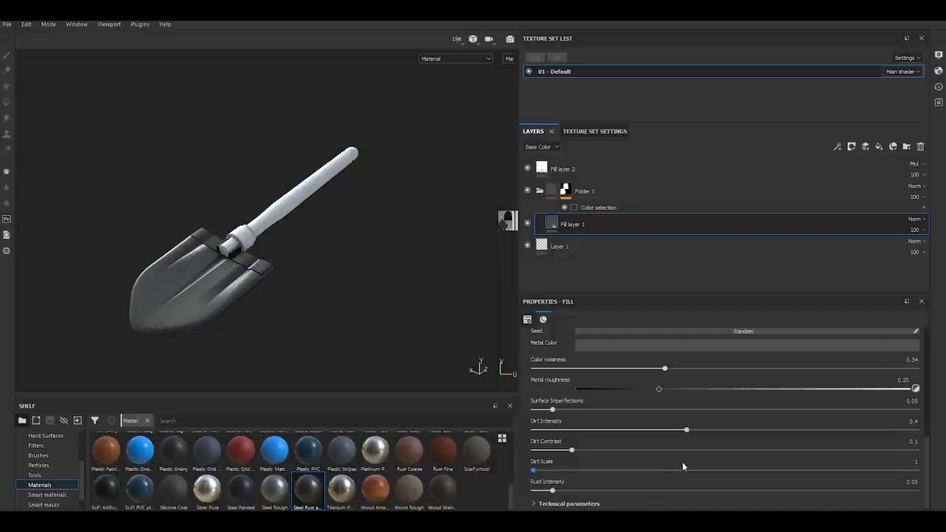
pyautogui.scroll(-1, 680, 466)
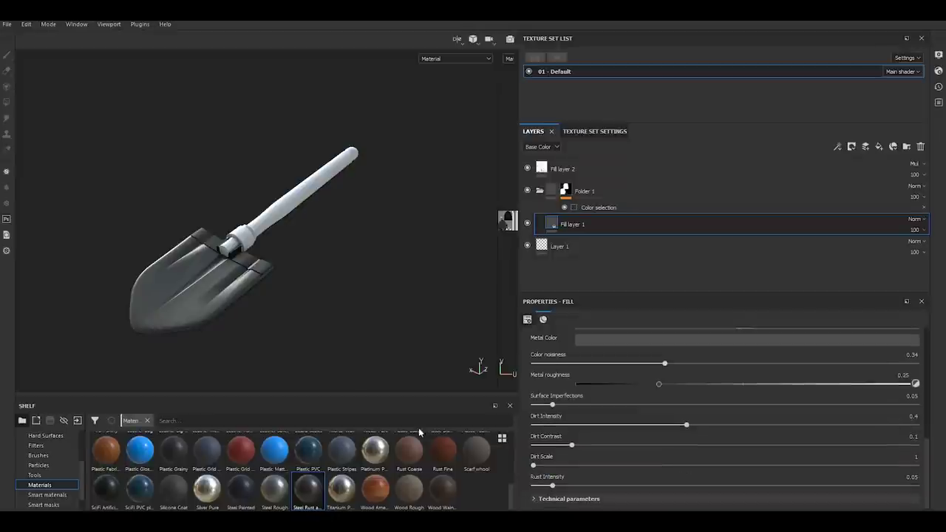
pyautogui.keyDown('alt'); pyautogui.moveTo(352, 342); pyautogui.dragTo(381, 331); pyautogui.keyUp('alt')
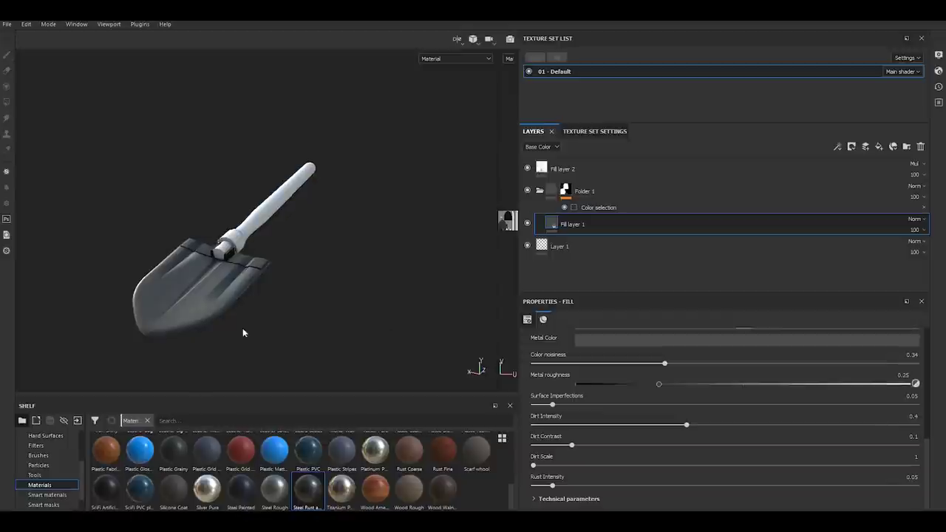
pyautogui.scroll(2, 243, 332)
pyautogui.scroll(3, 270, 342)
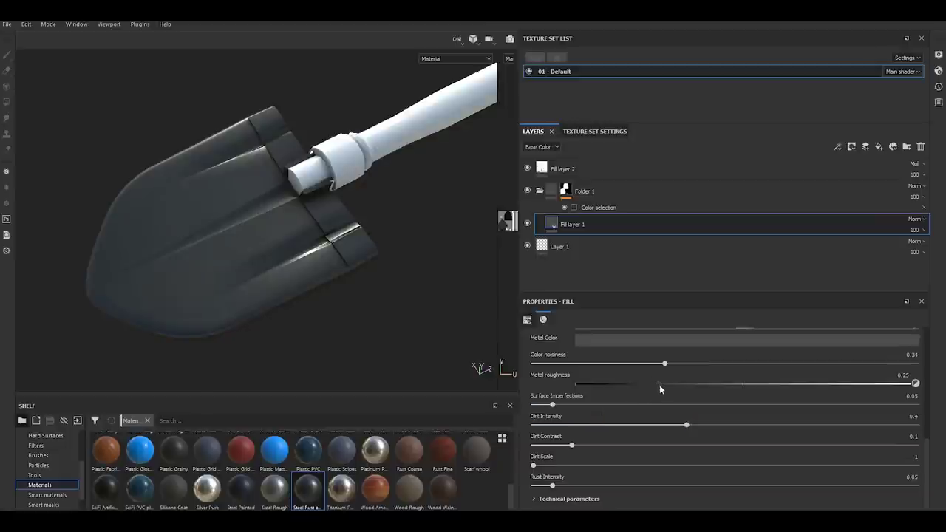
pyautogui.moveTo(685, 385); pyautogui.dragTo(719, 383)
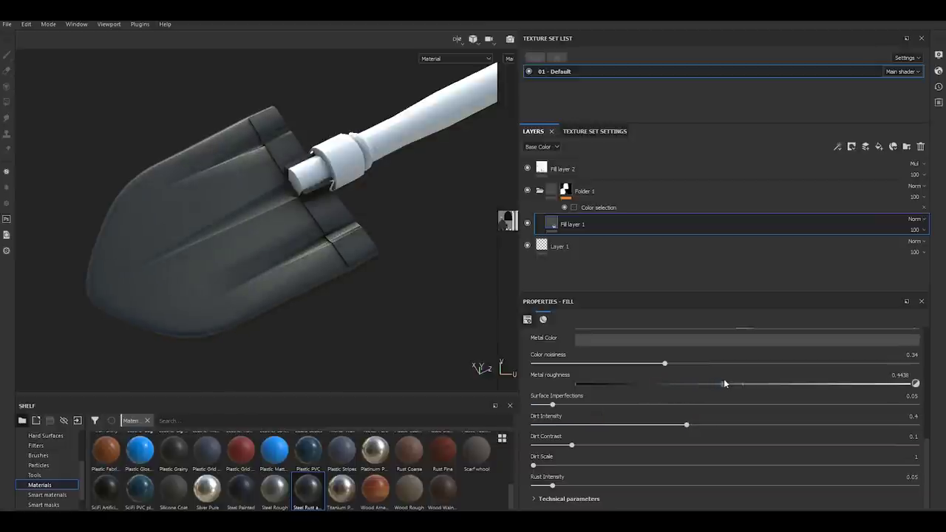
pyautogui.keyDown('alt'); pyautogui.moveTo(411, 349); pyautogui.dragTo(412, 300); pyautogui.keyUp('alt')
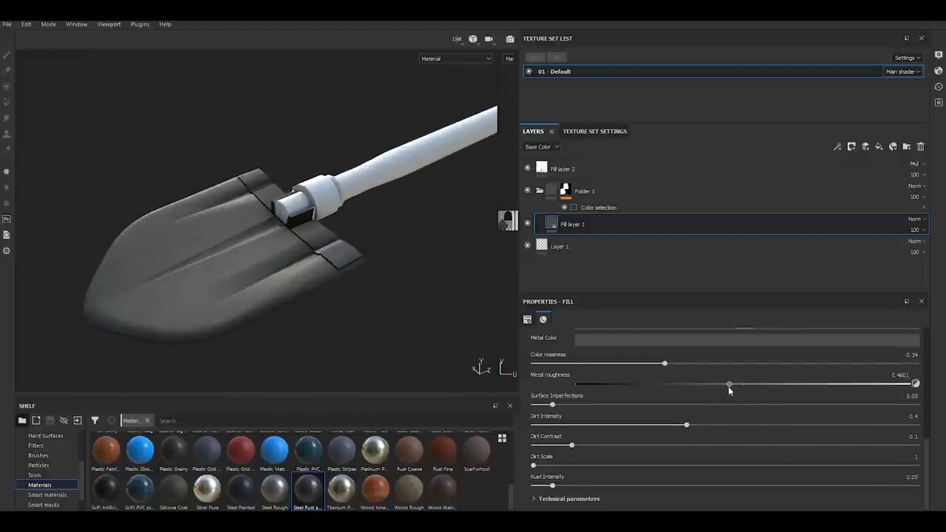
pyautogui.moveTo(714, 386); pyautogui.dragTo(695, 383)
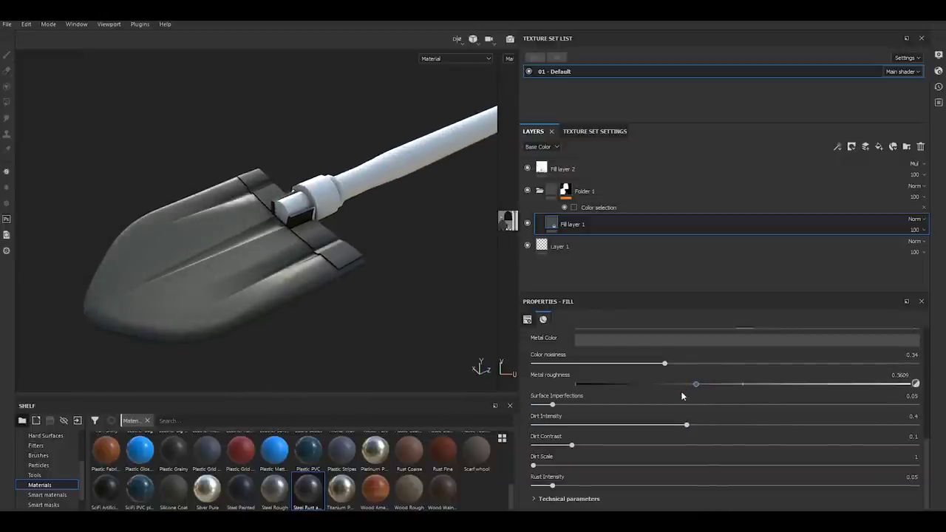
pyautogui.scroll(-5, 238, 314)
pyautogui.moveTo(237, 314)
pyautogui.keyDown('alt'); pyautogui.mouseDown()
pyautogui.moveTo(302, 298)
pyautogui.moveTo(276, 322)
pyautogui.mouseUp(); pyautogui.keyUp('alt')
# Duplicate Folder 1 and switch the copy's colour selection from the blue blade to the green handle
pyautogui.rightClick(617, 194)
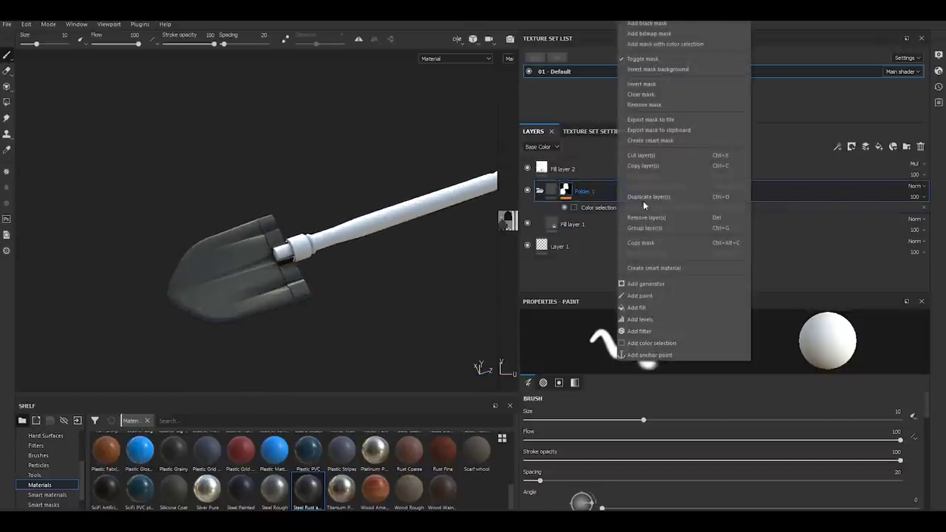
pyautogui.click(653, 197)
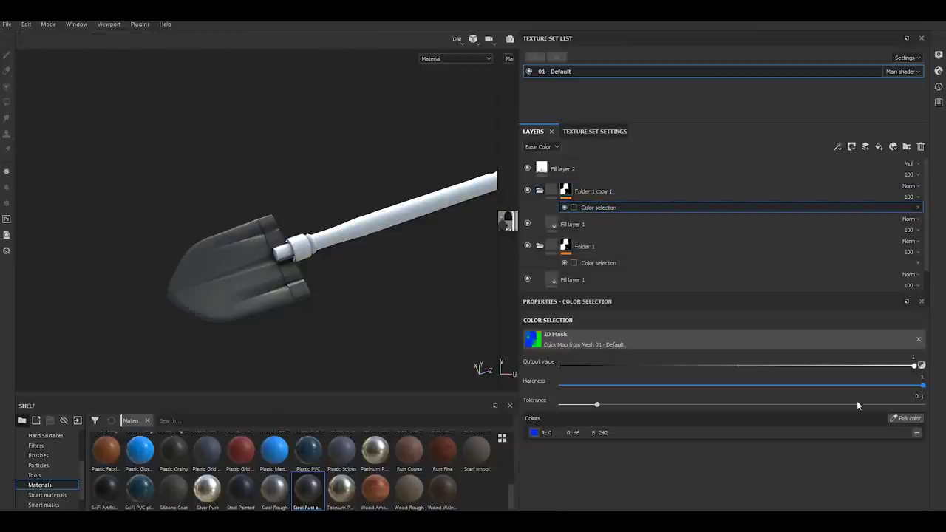
pyautogui.click(916, 432)
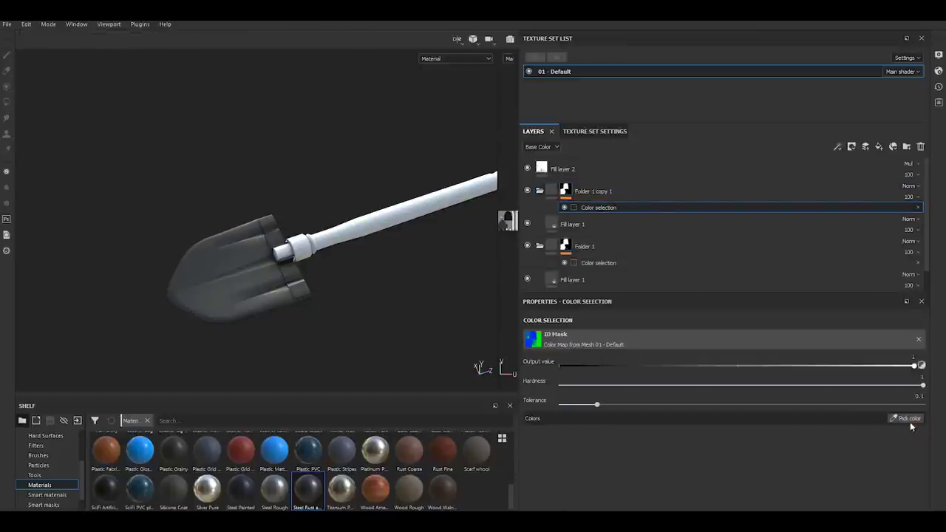
pyautogui.click(908, 418)
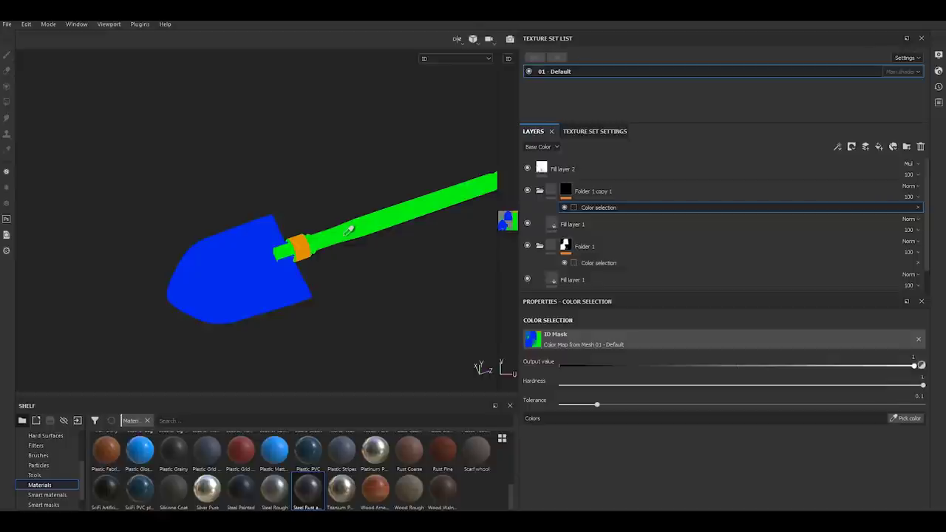
pyautogui.click(344, 236)
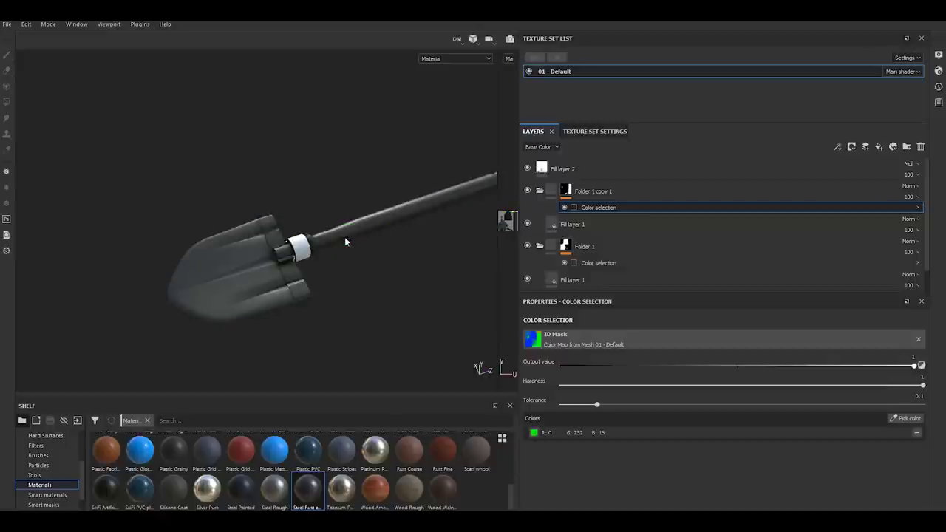
pyautogui.keyDown('alt'); pyautogui.moveTo(382, 274); pyautogui.dragTo(384, 276); pyautogui.keyUp('alt')
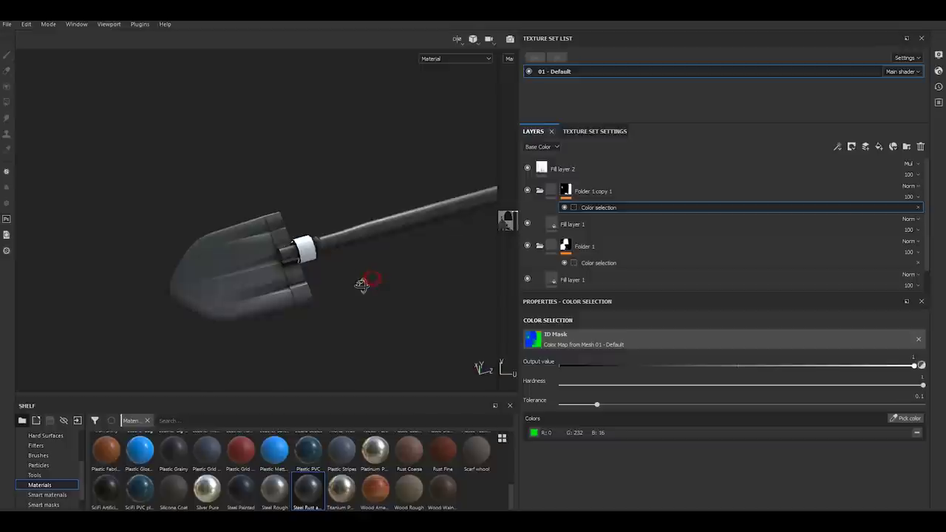
pyautogui.click(587, 224)
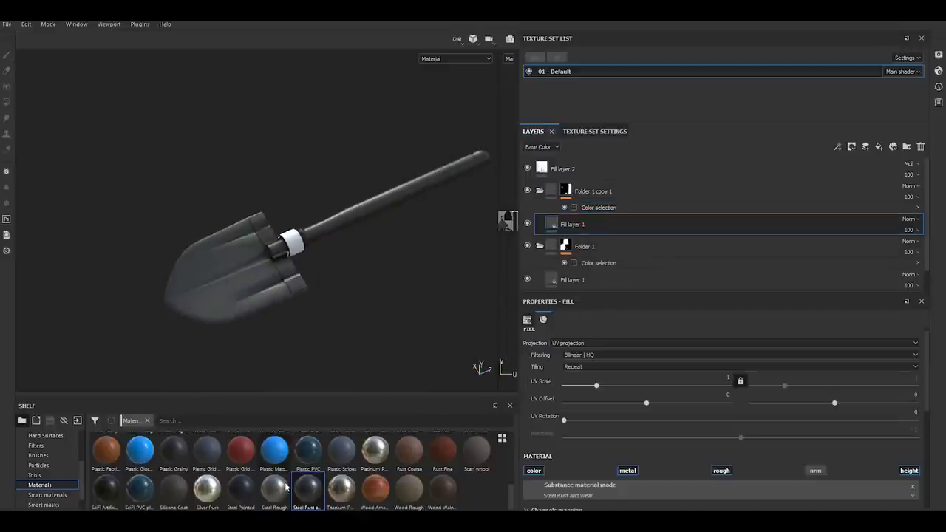
# Apply the Wood Walnut material to the handle fill and zoom in on the handle
pyautogui.click(447, 489)
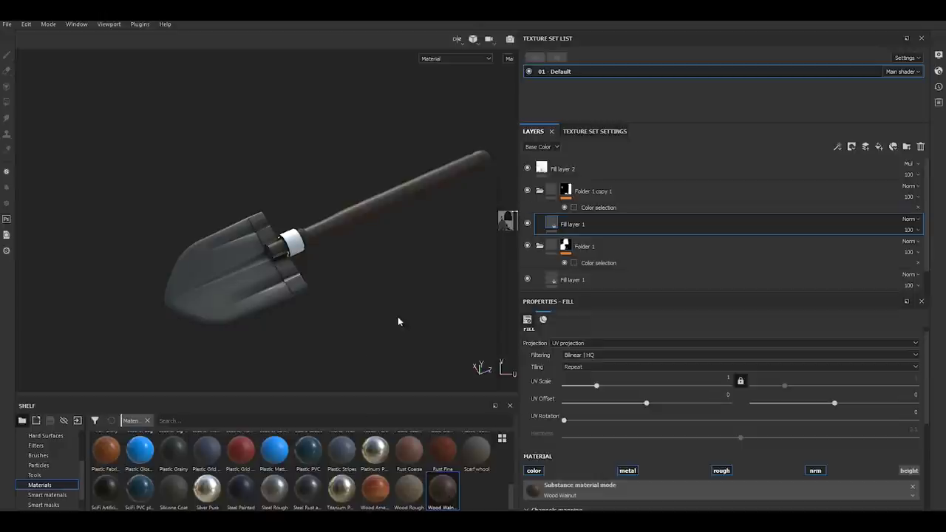
pyautogui.moveTo(397, 316)
pyautogui.keyDown('alt'); pyautogui.mouseDown()
pyautogui.moveTo(363, 327)
pyautogui.moveTo(376, 316)
pyautogui.moveTo(353, 295)
pyautogui.moveTo(302, 314)
pyautogui.moveTo(277, 300)
pyautogui.moveTo(288, 281)
pyautogui.mouseUp(); pyautogui.keyUp('alt')
pyautogui.moveTo(389, 264)
pyautogui.keyDown('alt'); pyautogui.mouseDown()
pyautogui.moveTo(320, 264)
pyautogui.moveTo(408, 246)
pyautogui.moveTo(418, 264)
pyautogui.moveTo(411, 258)
pyautogui.mouseUp(); pyautogui.keyUp('alt')
pyautogui.keyDown('alt'); pyautogui.moveTo(412, 258); pyautogui.dragTo(264, 303, button='middle'); pyautogui.keyUp('alt')
pyautogui.scroll(3, 260, 270)
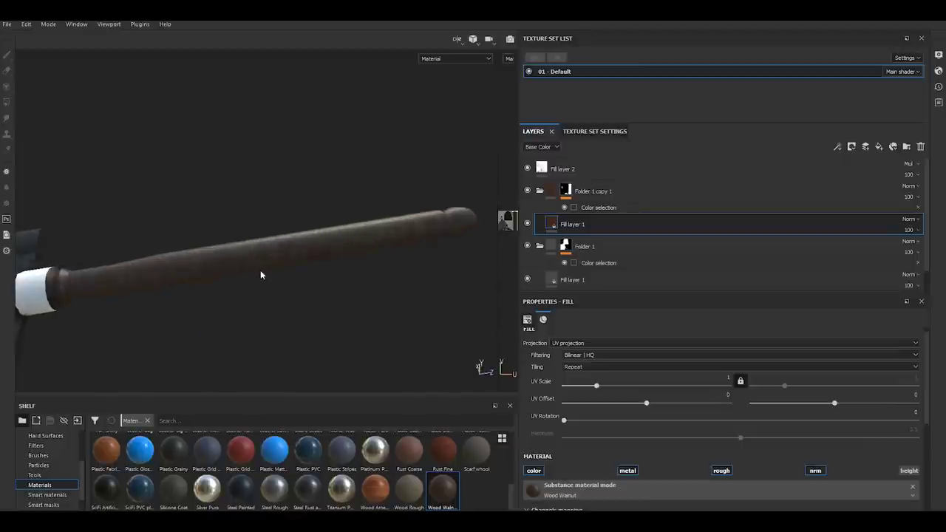
pyautogui.scroll(2, 261, 266)
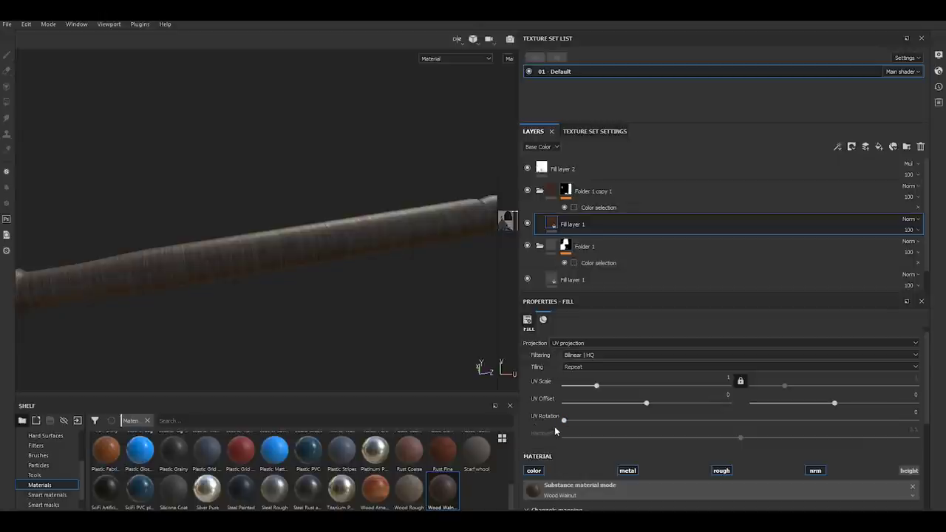
pyautogui.scroll(-1, 547, 430)
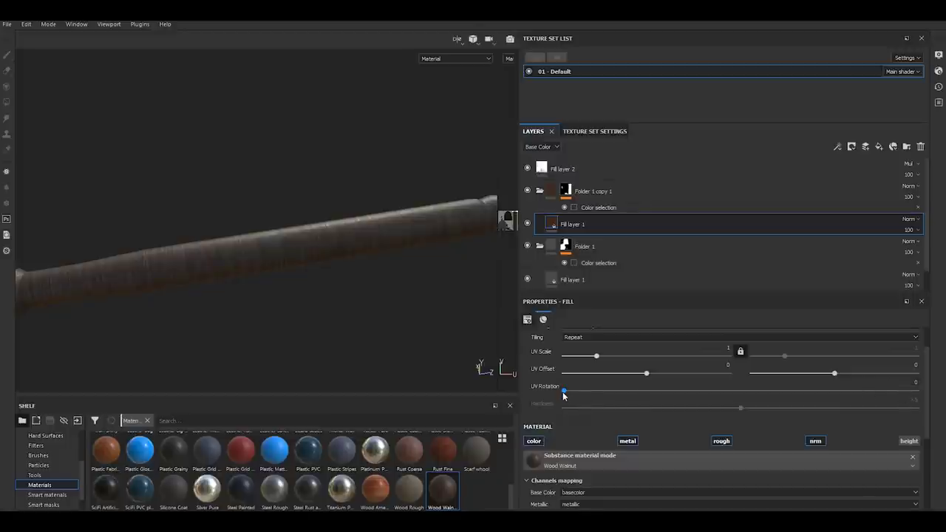
# Set the wood fill's UV rotation to 90 and UV scale to about 1.37
pyautogui.moveTo(563, 396); pyautogui.dragTo(602, 395)
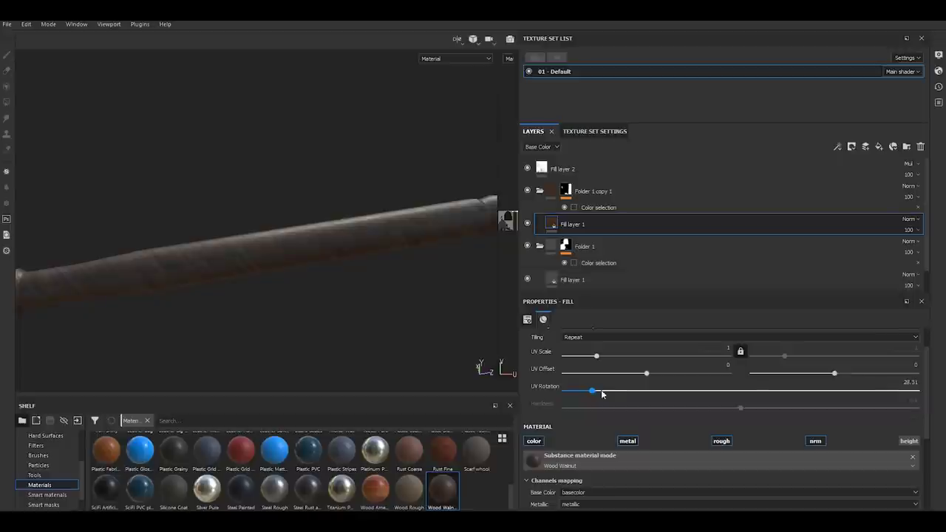
pyautogui.click(911, 382)
pyautogui.write('90')
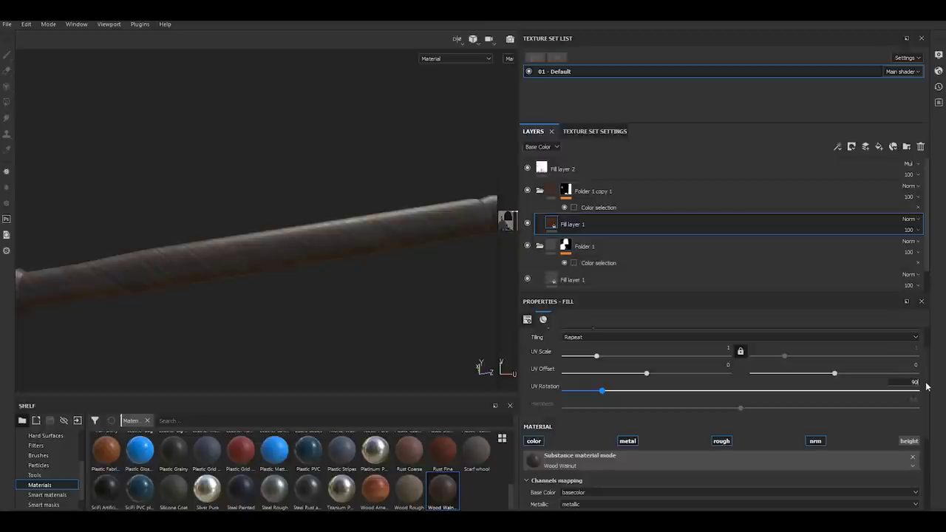
pyautogui.press('Return')
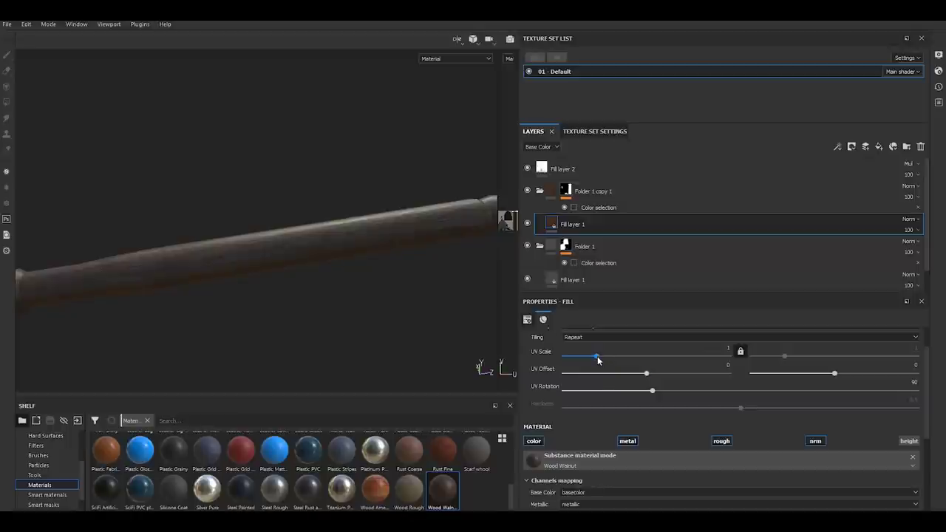
pyautogui.moveTo(596, 355); pyautogui.dragTo(600, 356)
# Rotate the lighting and orbit to inspect the grain along the whole handle
pyautogui.keyDown('shift'); pyautogui.moveTo(332, 292); pyautogui.dragTo(298, 291, button='right'); pyautogui.keyUp('shift')
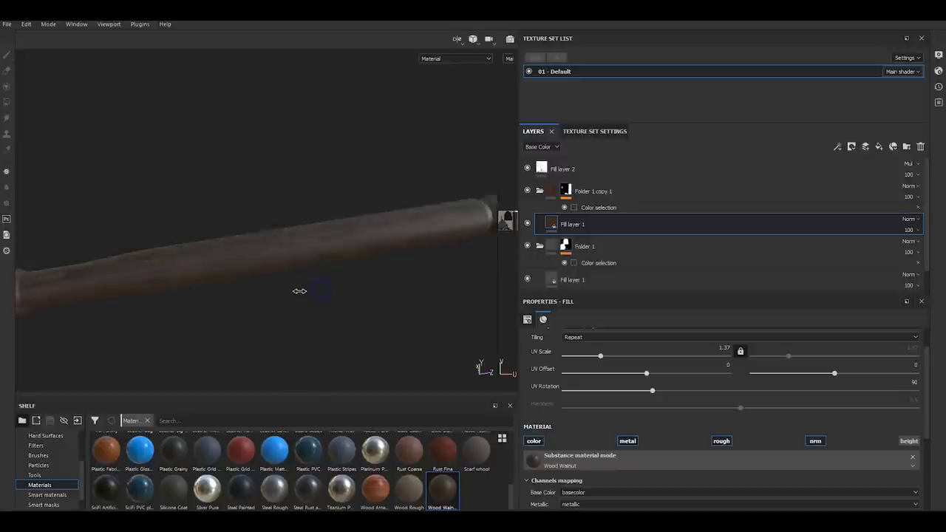
pyautogui.moveTo(320, 271)
pyautogui.keyDown('alt'); pyautogui.mouseDown()
pyautogui.moveTo(289, 302)
pyautogui.moveTo(269, 292)
pyautogui.mouseUp(); pyautogui.keyUp('alt')
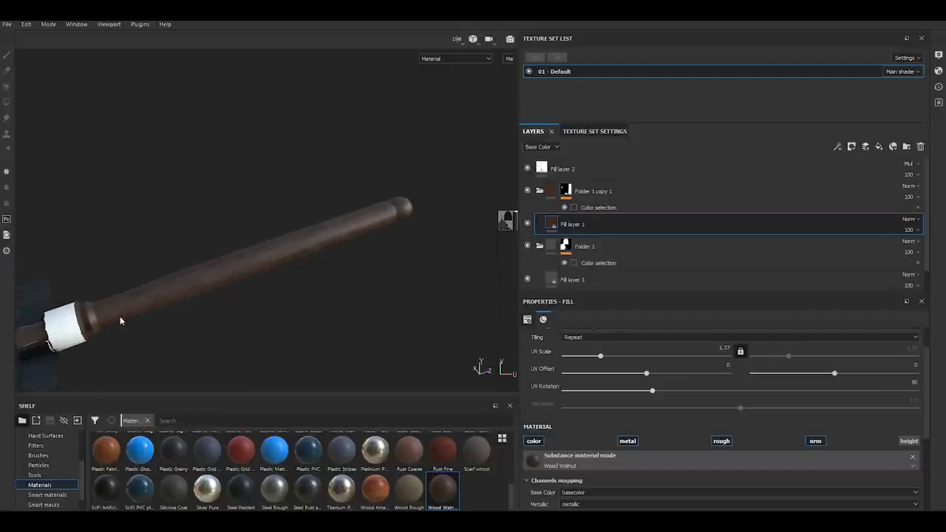
pyautogui.moveTo(127, 331)
pyautogui.keyDown('alt'); pyautogui.mouseDown()
pyautogui.moveTo(236, 265)
pyautogui.moveTo(293, 269)
pyautogui.moveTo(303, 288)
pyautogui.mouseUp(); pyautogui.keyUp('alt')
pyautogui.moveTo(240, 261)
pyautogui.keyDown('alt'); pyautogui.mouseDown()
pyautogui.moveTo(289, 302)
pyautogui.moveTo(291, 270)
pyautogui.moveTo(264, 162)
pyautogui.moveTo(296, 232)
pyautogui.moveTo(297, 269)
pyautogui.moveTo(397, 260)
pyautogui.moveTo(382, 251)
pyautogui.moveTo(317, 264)
pyautogui.mouseUp(); pyautogui.keyUp('alt')
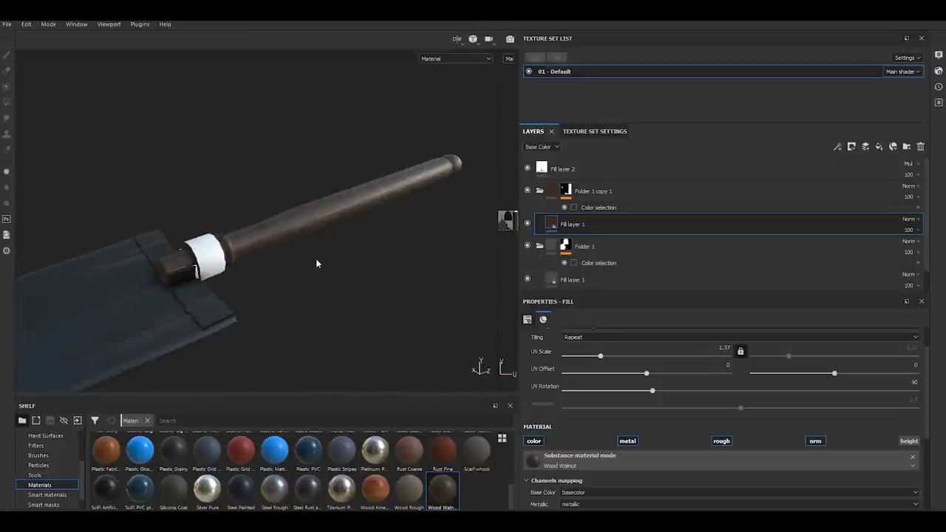
# Duplicate the copied folder to create Folder 1 copy 2
pyautogui.click(603, 208)
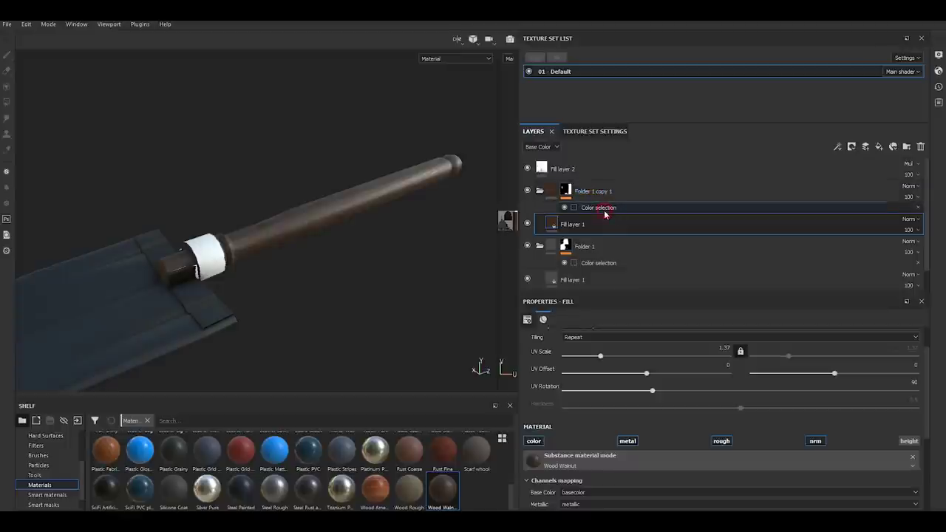
pyautogui.click(595, 191)
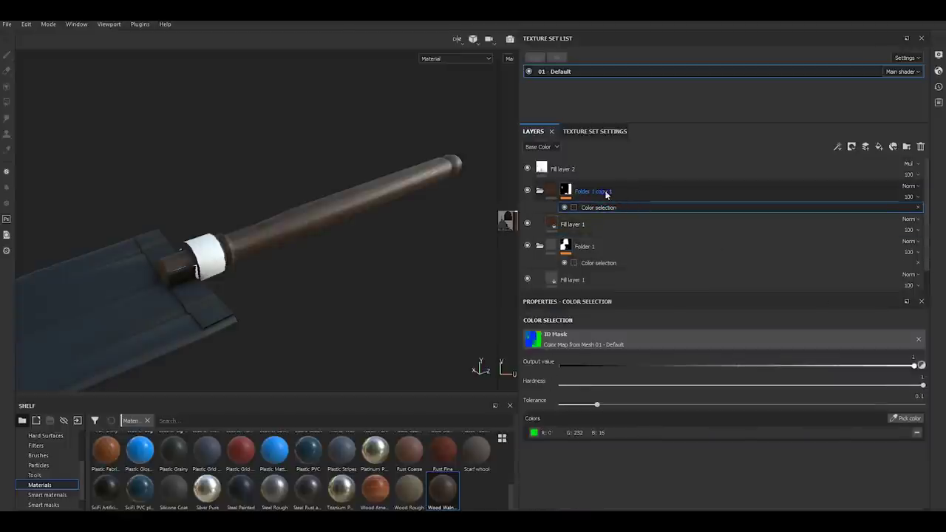
pyautogui.rightClick(606, 194)
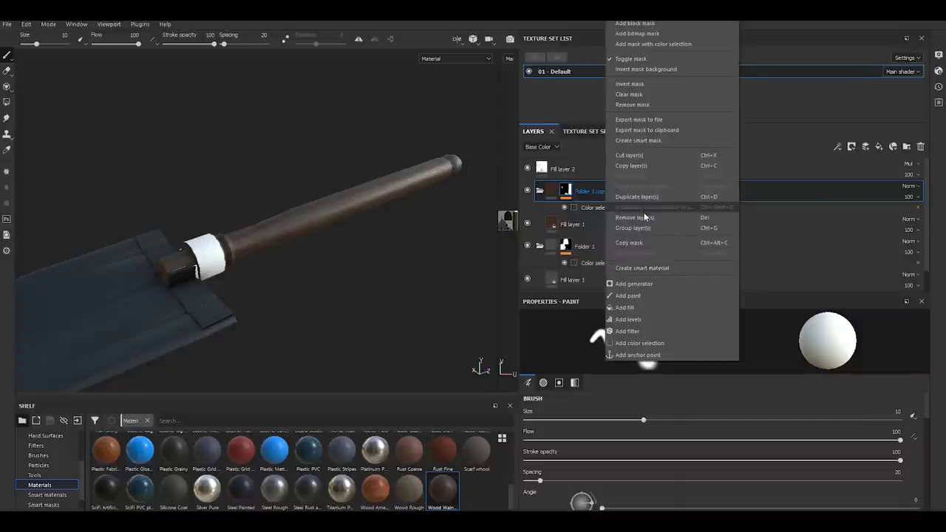
pyautogui.click(639, 198)
# Change the new copy's colour selection from green to the orange ferrule ID colour
pyautogui.click(613, 208)
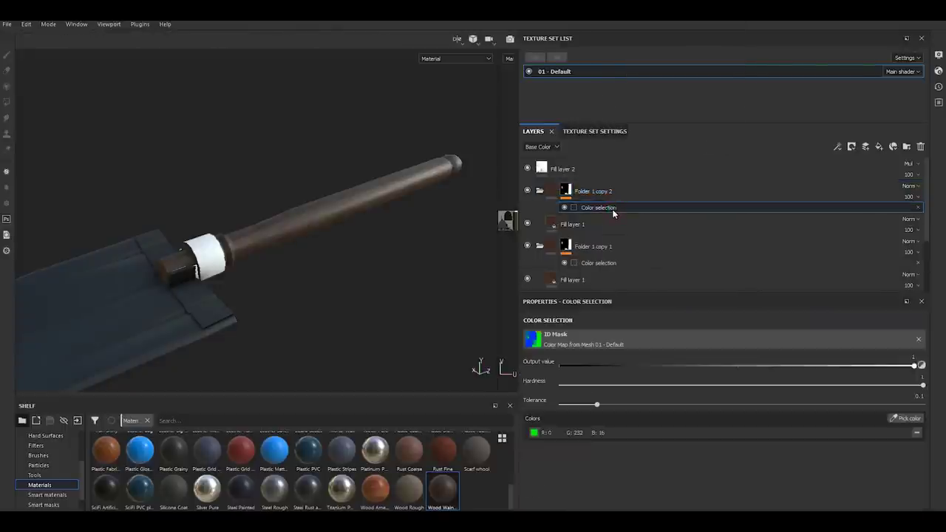
pyautogui.click(916, 438)
pyautogui.click(904, 419)
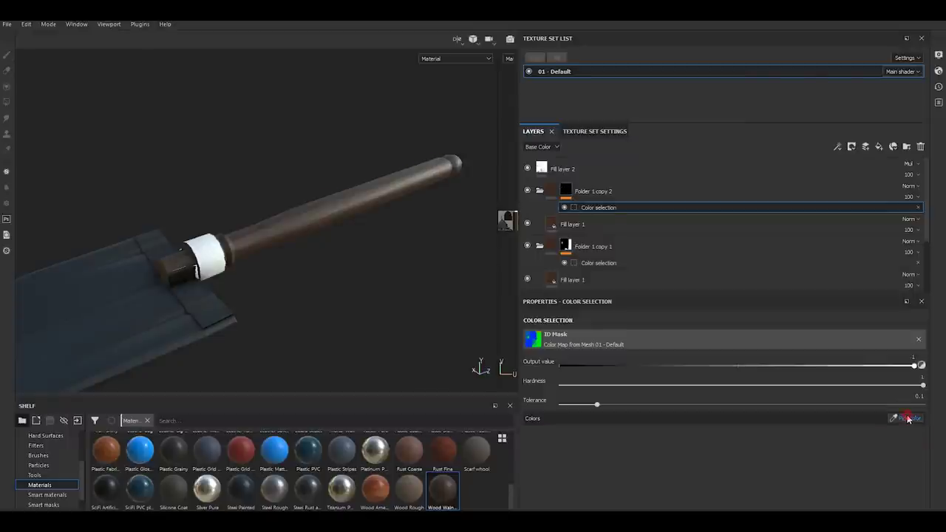
pyautogui.click(211, 257)
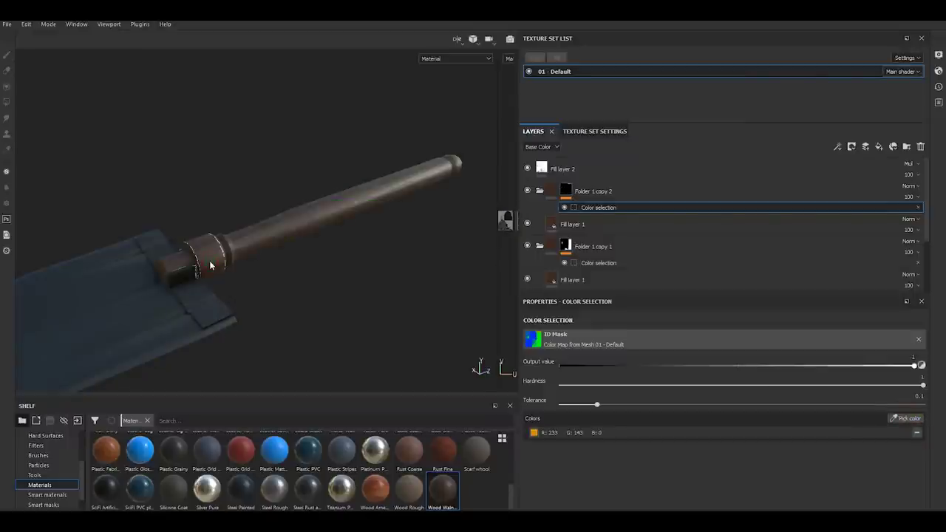
pyautogui.click(588, 228)
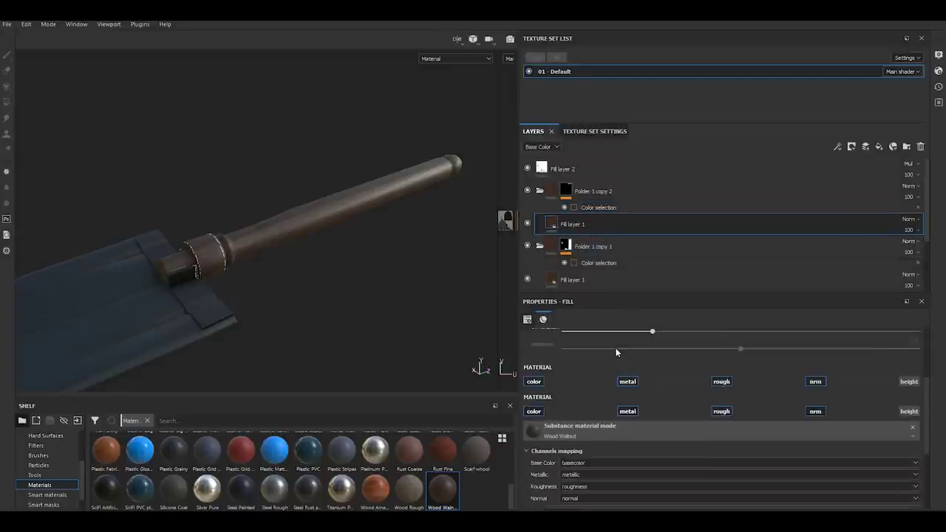
pyautogui.scroll(2, 627, 352)
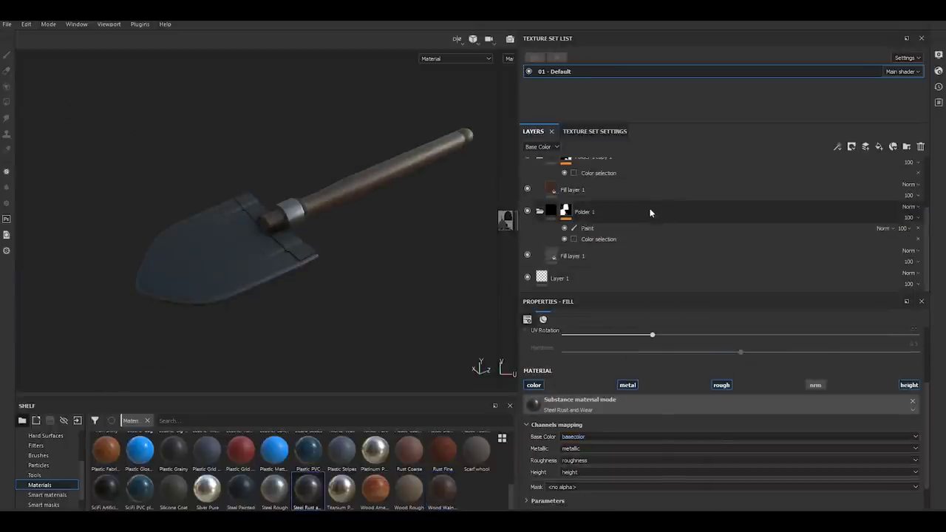
# Add Fill layer 4 with the Edges Scratched mask and lower Metal Edge Wear level to 0.59
pyautogui.click(583, 259)
pyautogui.click(879, 147)
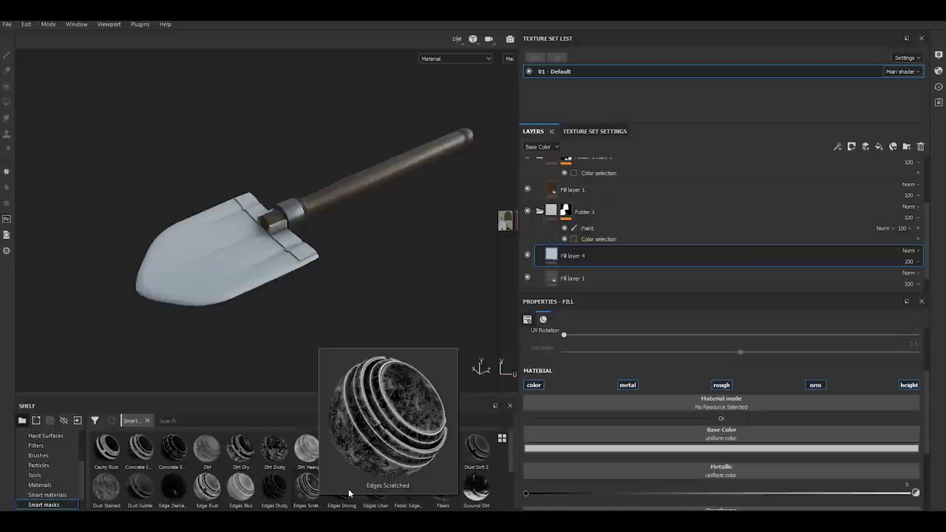
pyautogui.moveTo(320, 502); pyautogui.dragTo(670, 248)
pyautogui.scroll(2, 163, 291)
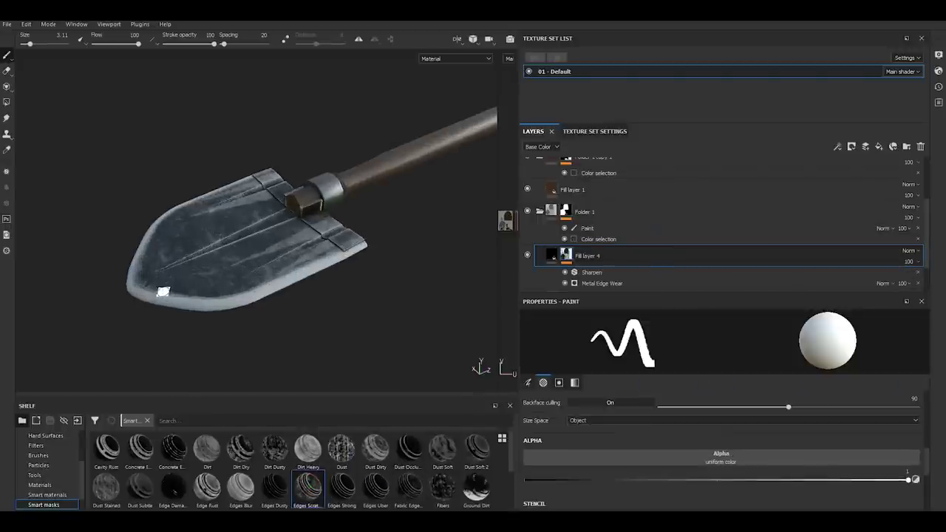
pyautogui.scroll(1, 163, 291)
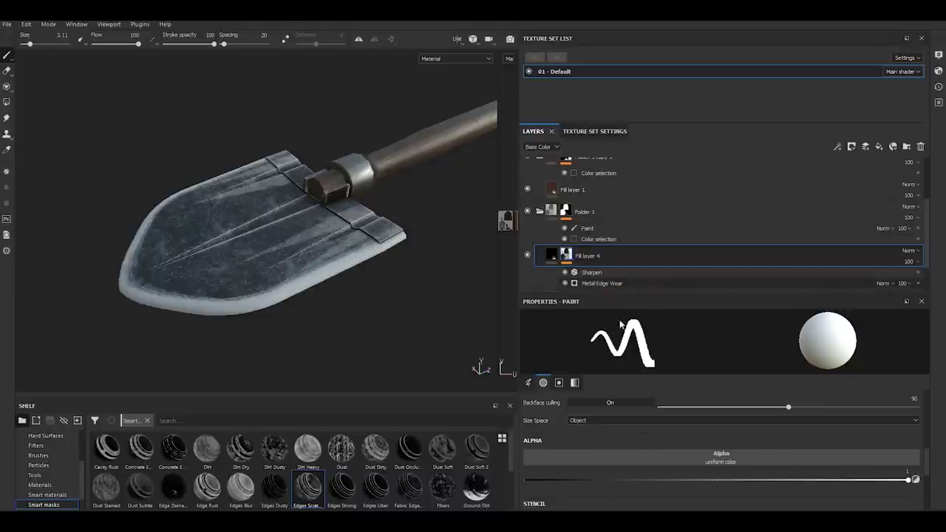
pyautogui.click(602, 283)
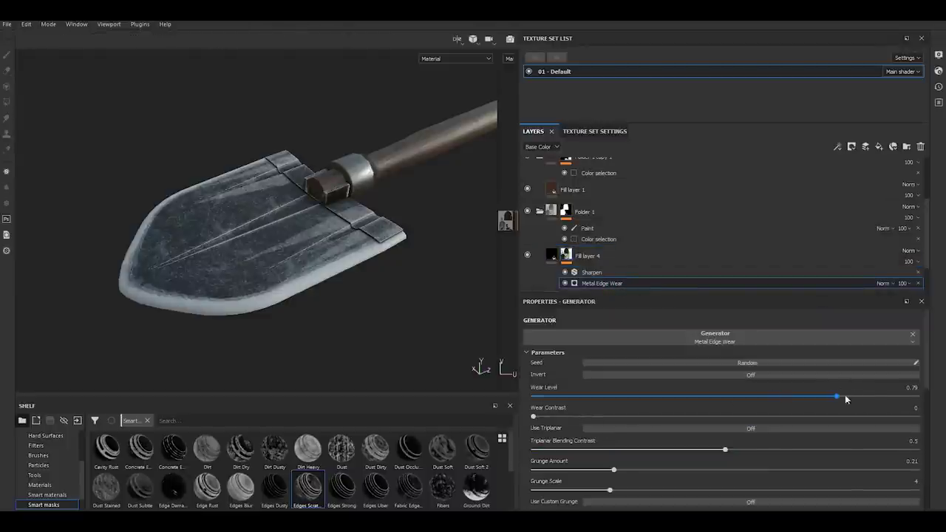
pyautogui.moveTo(845, 396)
pyautogui.mouseDown()
pyautogui.moveTo(573, 401)
pyautogui.moveTo(758, 384)
pyautogui.mouseUp()
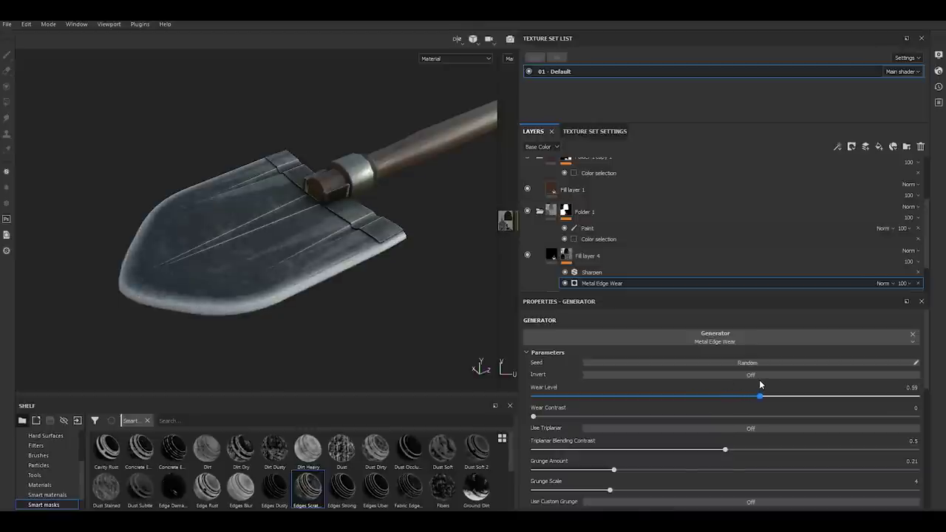
# Darken Fill layer 4's base colour and set Metallic 0.9321 and Roughness 0.3744
pyautogui.click(561, 256)
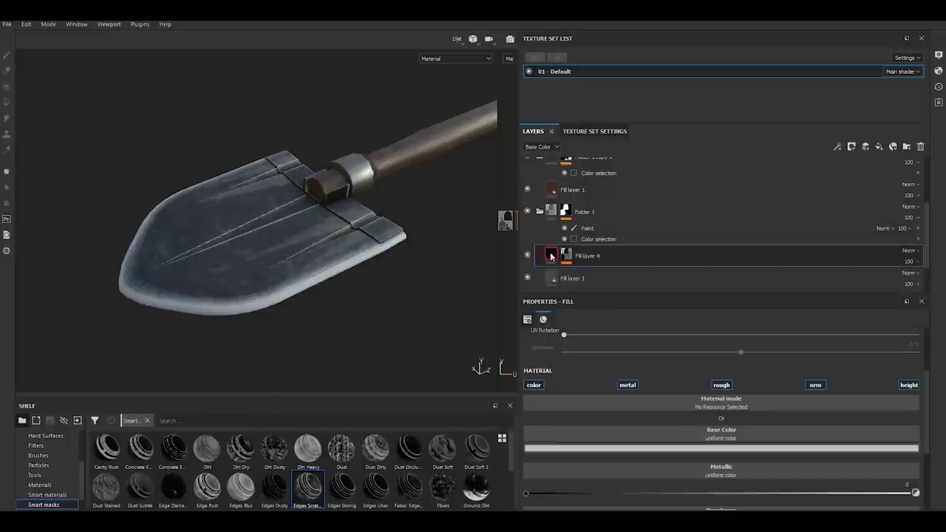
pyautogui.scroll(-2, 597, 422)
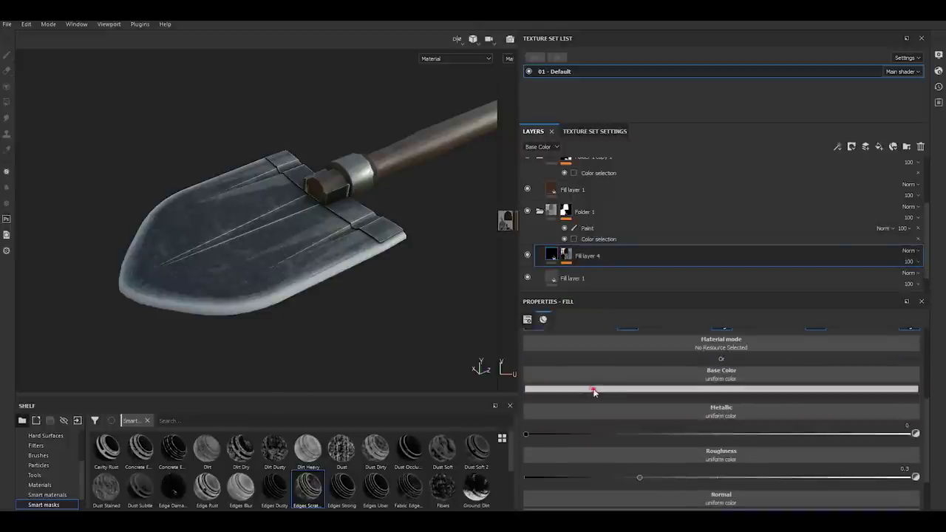
pyautogui.click(596, 389)
pyautogui.moveTo(600, 439); pyautogui.dragTo(597, 446)
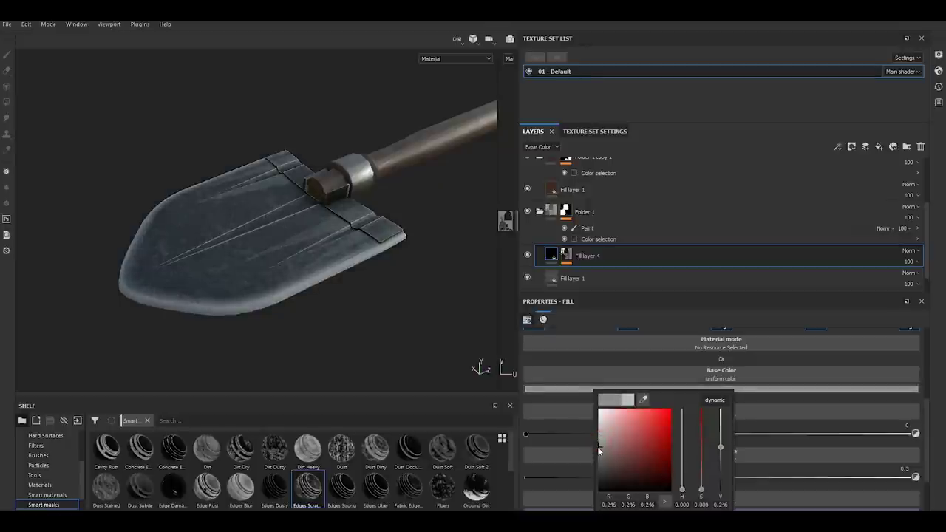
pyautogui.click(571, 376)
pyautogui.click(791, 429)
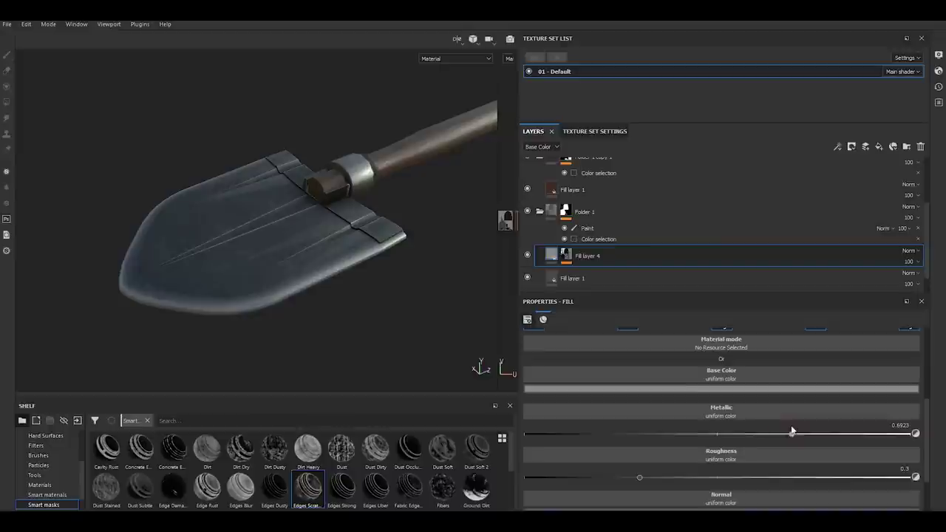
pyautogui.moveTo(792, 435); pyautogui.dragTo(884, 434)
pyautogui.moveTo(640, 478)
pyautogui.mouseDown()
pyautogui.moveTo(586, 479)
pyautogui.moveTo(669, 471)
pyautogui.mouseUp()
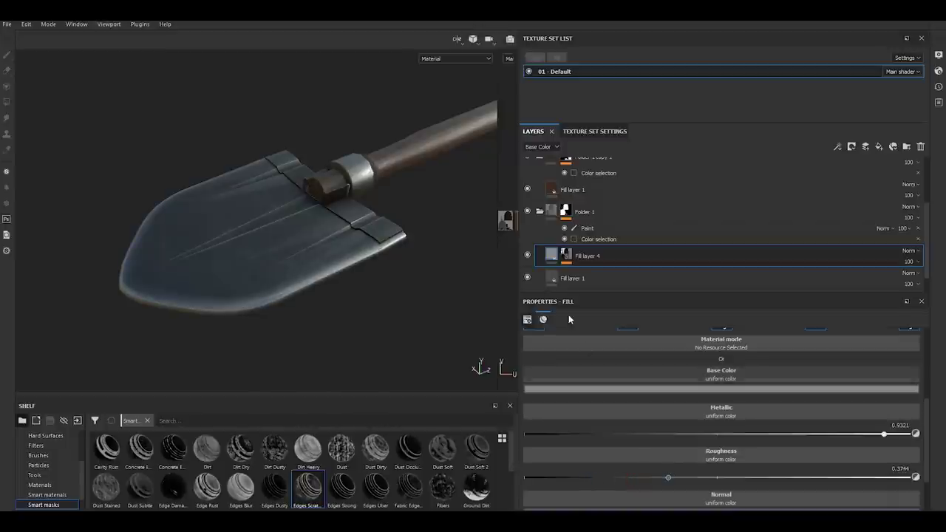
# Add a Paint effect to Fill layer 4's mask and select the paint brush
pyautogui.click(838, 146)
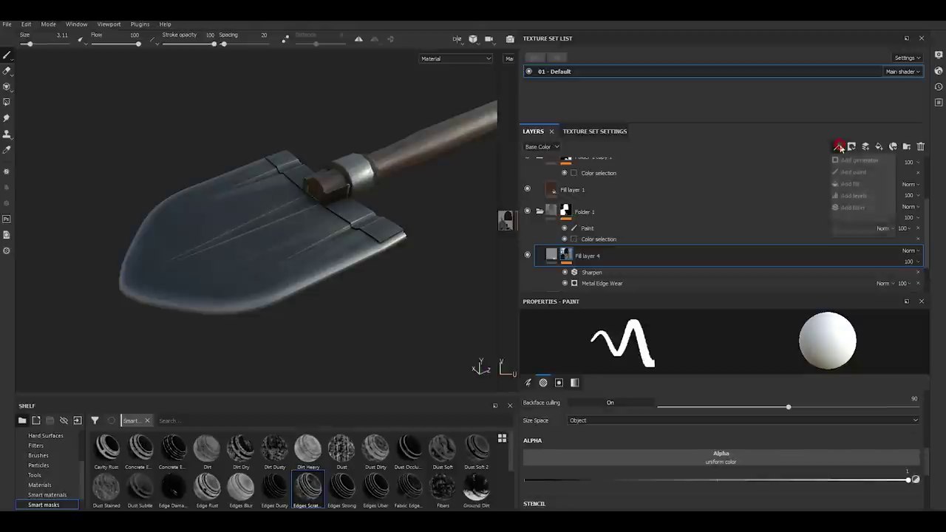
pyautogui.click(855, 172)
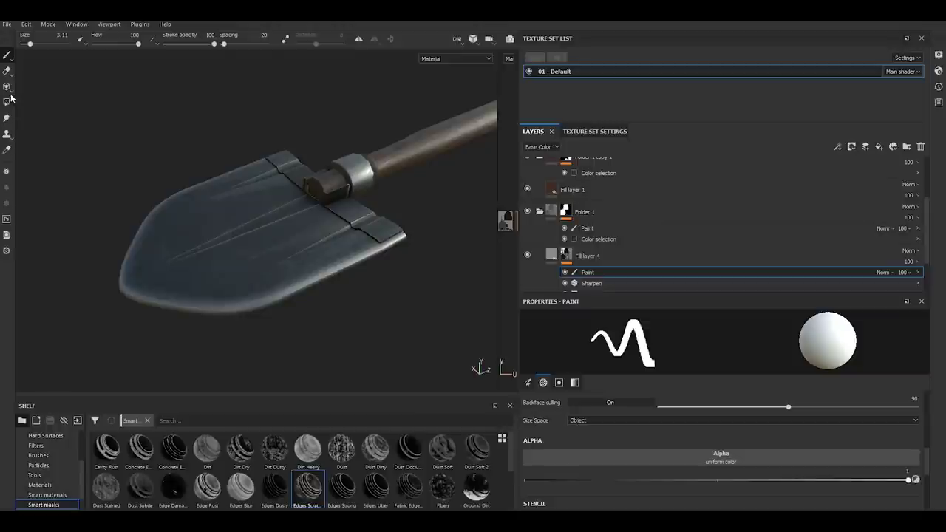
pyautogui.moveTo(7, 85)
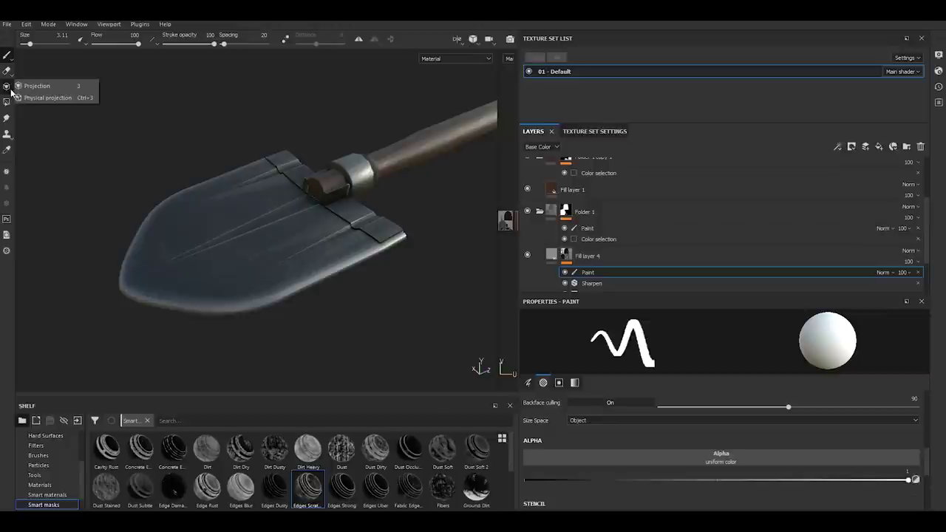
pyautogui.click(9, 72)
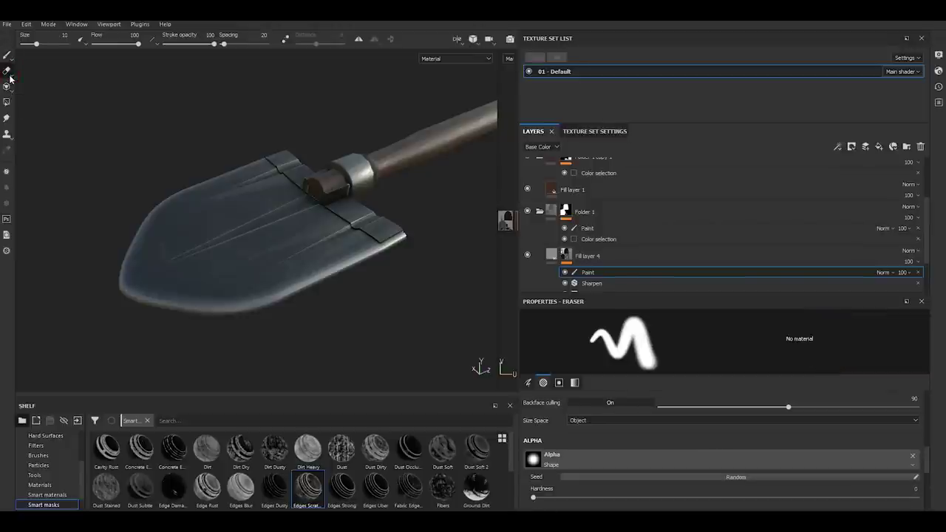
pyautogui.click(7, 55)
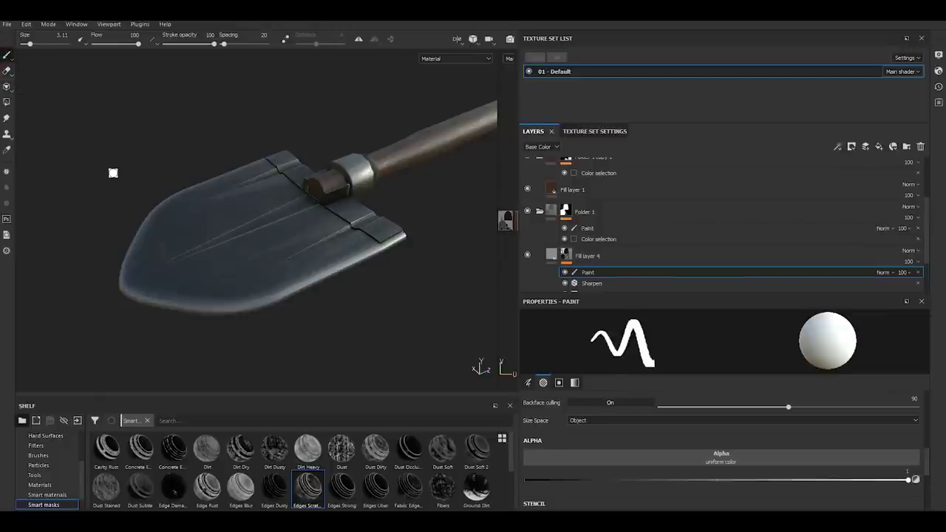
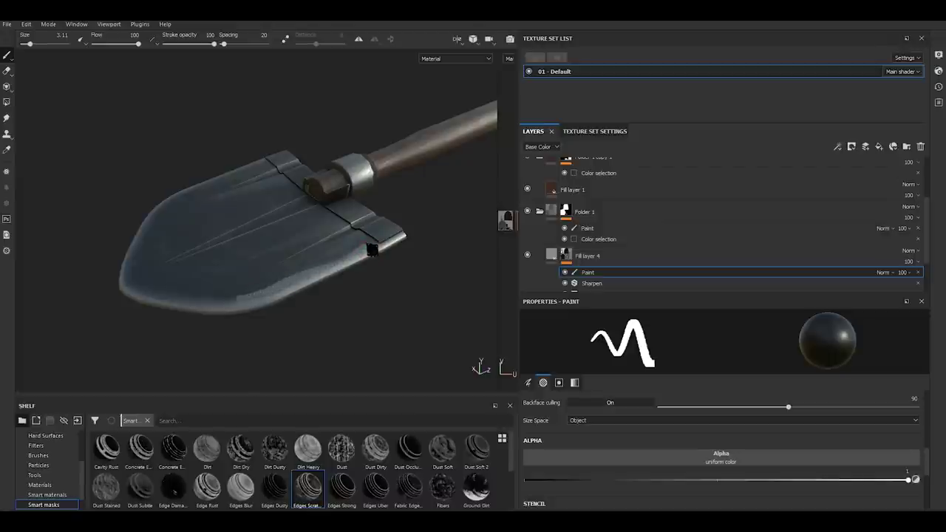
# Paint dark strokes over the bright highlights along the blade's lower edge
pyautogui.moveTo(241, 302); pyautogui.dragTo(292, 279)
pyautogui.moveTo(244, 303)
pyautogui.mouseDown()
pyautogui.moveTo(317, 280)
pyautogui.moveTo(156, 305)
pyautogui.moveTo(127, 288)
pyautogui.moveTo(143, 226)
pyautogui.mouseUp()
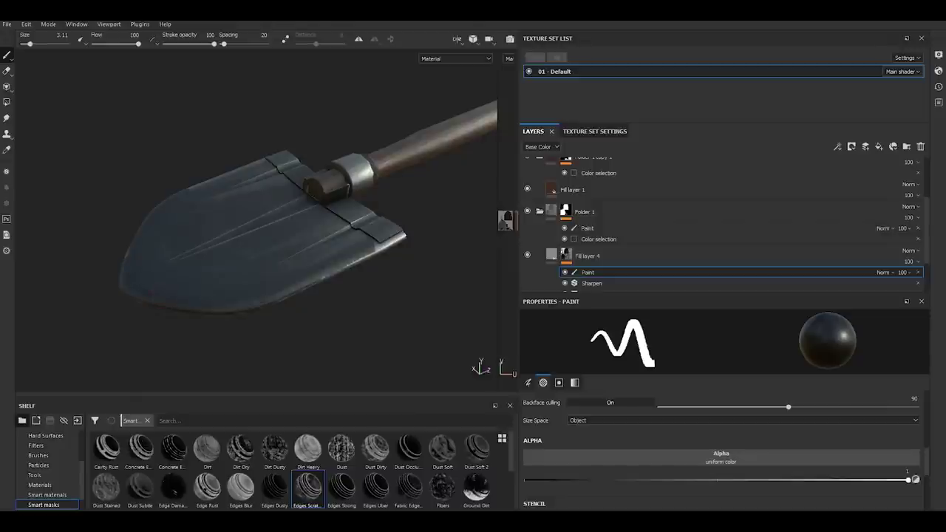
pyautogui.moveTo(309, 287); pyautogui.dragTo(408, 234)
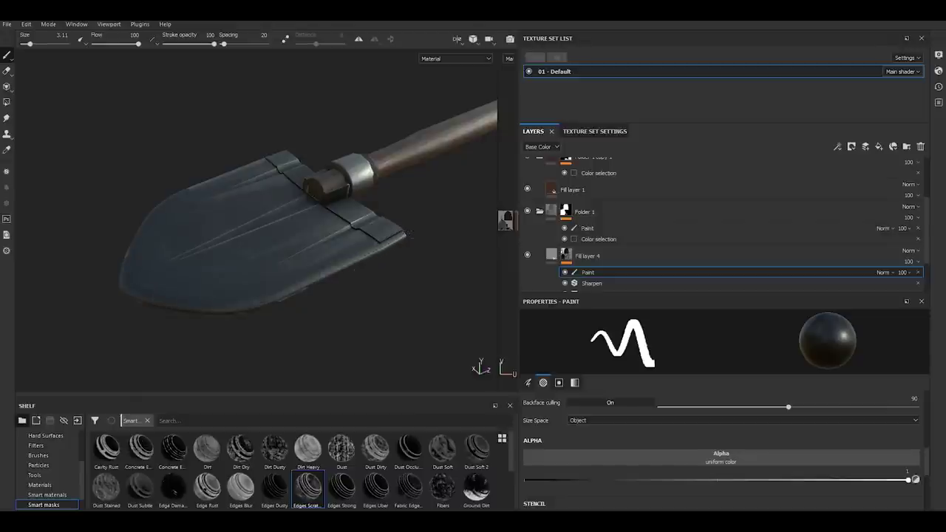
# Set the Metal Edge Wear generator's Wear Level to about 0.58
pyautogui.scroll(-2, 617, 288)
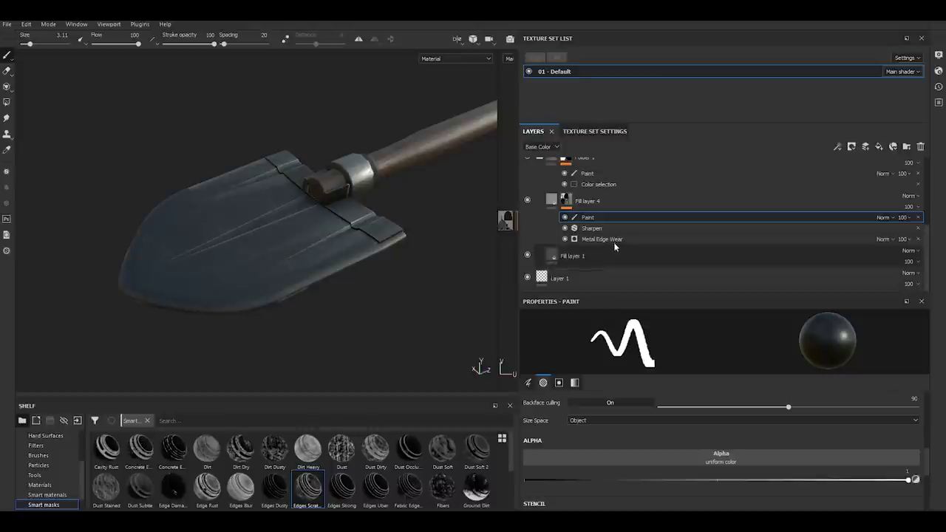
pyautogui.click(614, 239)
pyautogui.moveTo(761, 396); pyautogui.dragTo(817, 396)
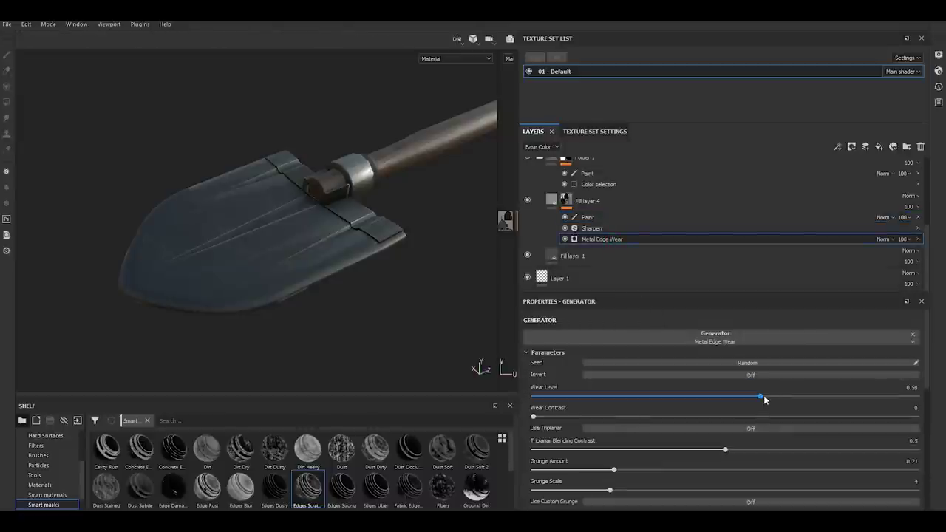
pyautogui.moveTo(748, 396)
pyautogui.mouseDown()
pyautogui.moveTo(652, 396)
pyautogui.moveTo(802, 396)
pyautogui.moveTo(736, 392)
pyautogui.mouseUp()
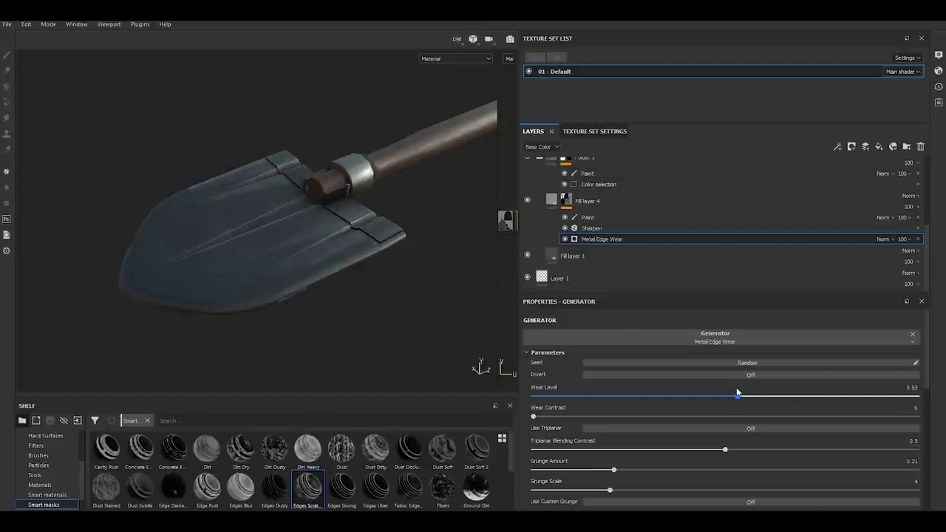
# Duplicate Fill layer 4 to create Fill layer 4 copy 1
pyautogui.rightClick(566, 200)
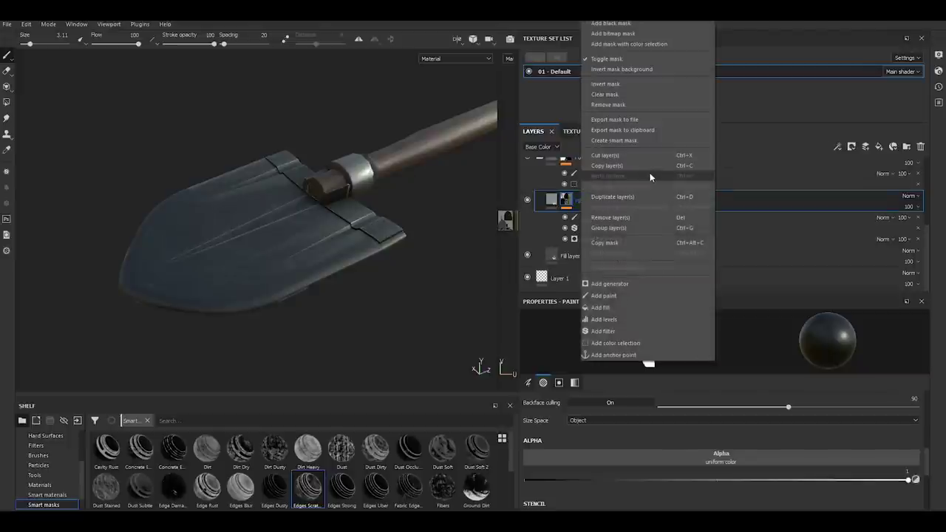
pyautogui.click(650, 196)
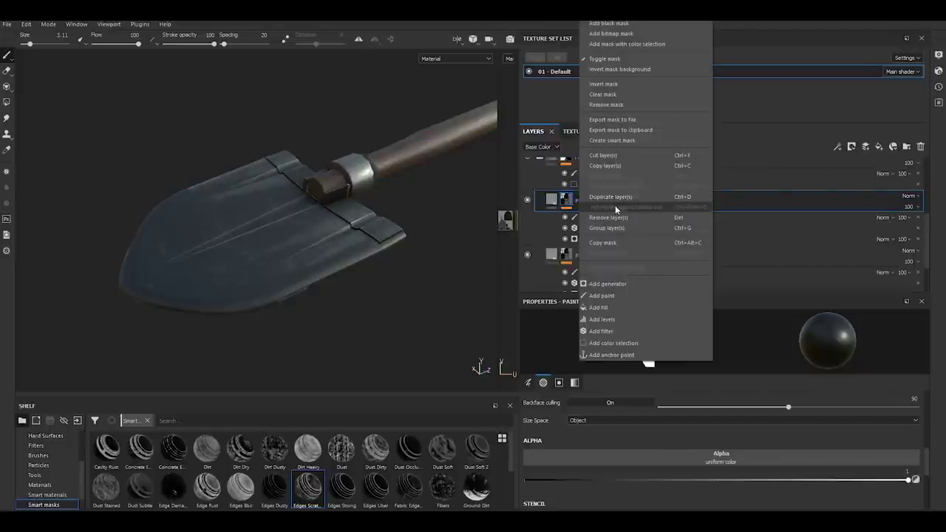
pyautogui.click(608, 99)
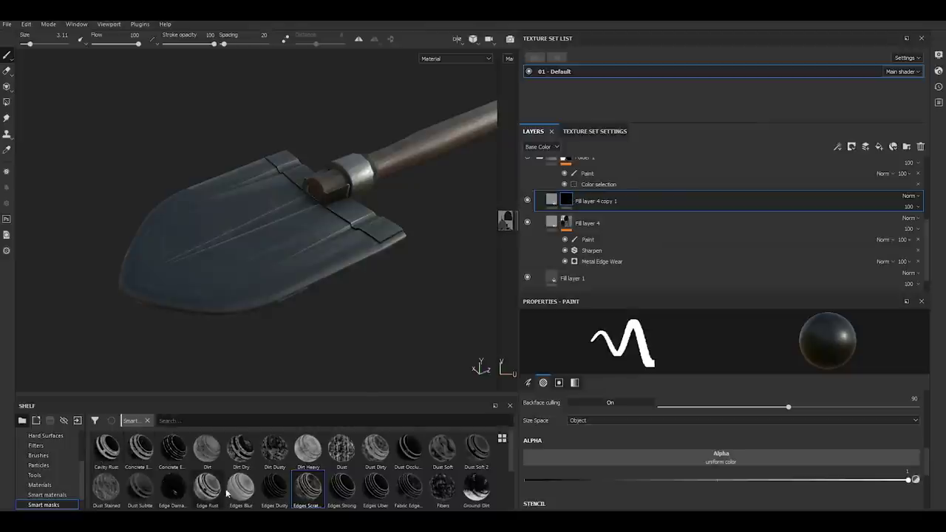
# Try the Ground Dirt smart mask on the copy, then replace it with Edges Scratched
pyautogui.moveTo(493, 479); pyautogui.dragTo(623, 201)
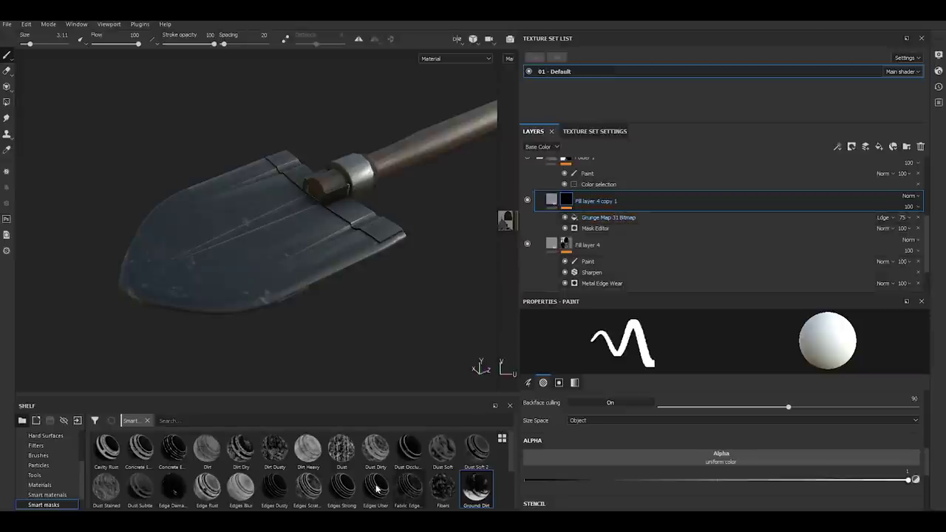
pyautogui.scroll(-3, 368, 500)
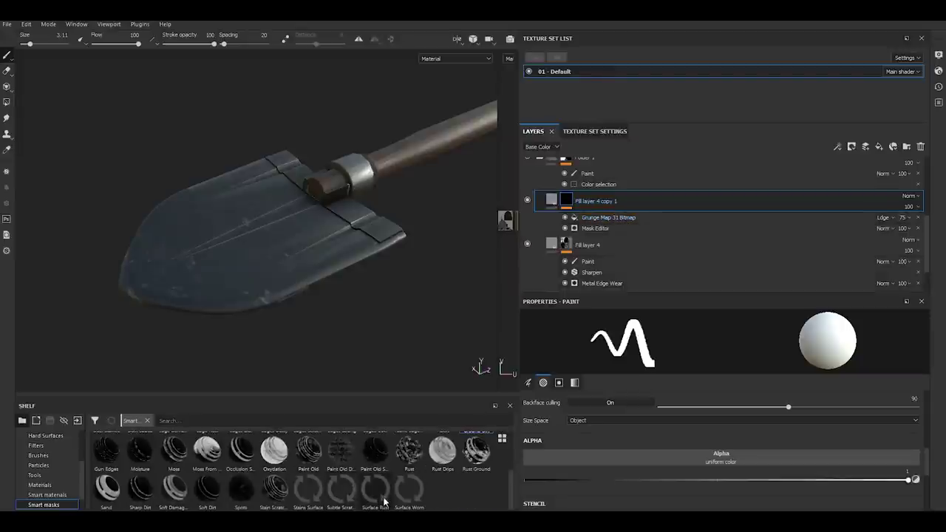
pyautogui.rightClick(587, 196)
pyautogui.click(615, 98)
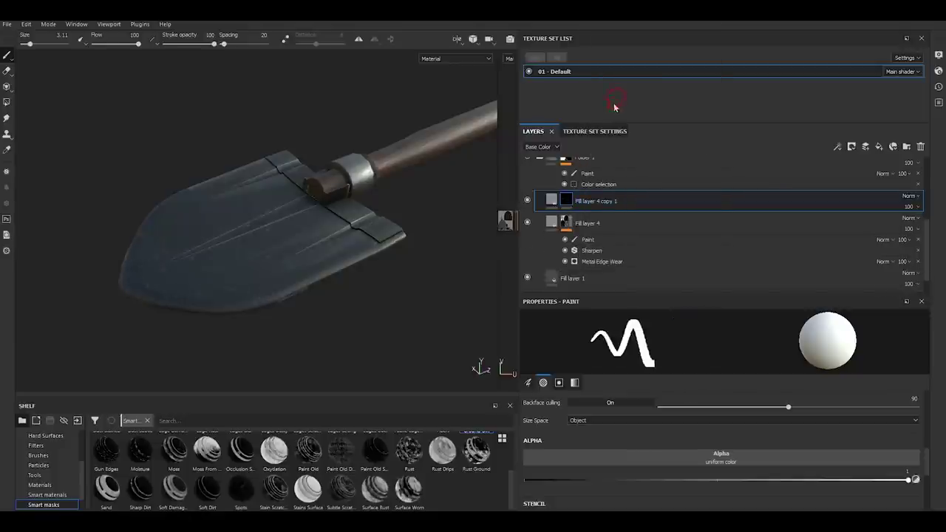
pyautogui.scroll(2, 255, 473)
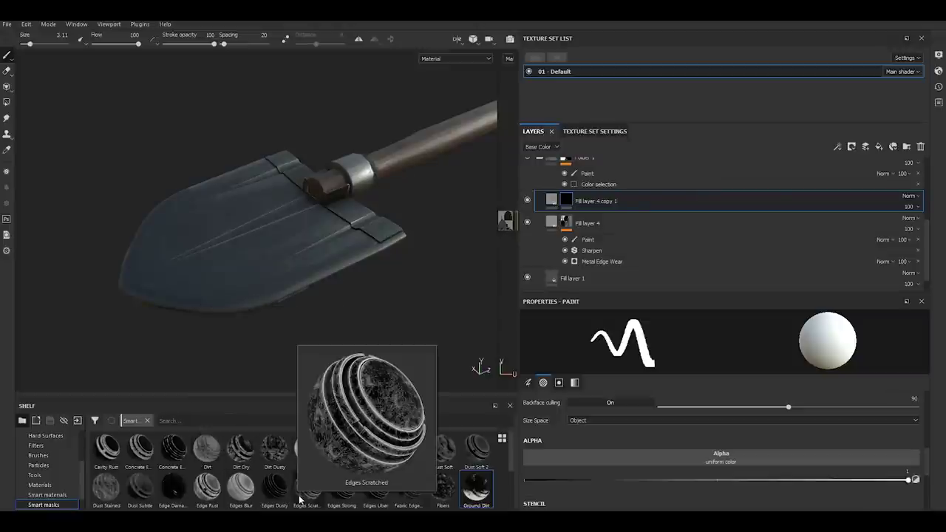
pyautogui.moveTo(307, 488); pyautogui.dragTo(635, 205)
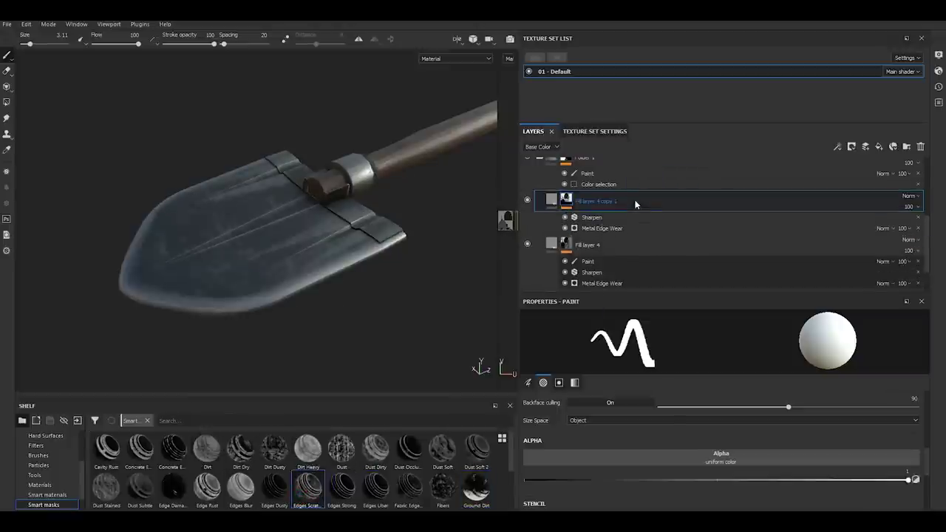
# Open the copy's Metal Edge Wear settings and expand its Micro Details section
pyautogui.click(590, 227)
pyautogui.scroll(-3, 545, 429)
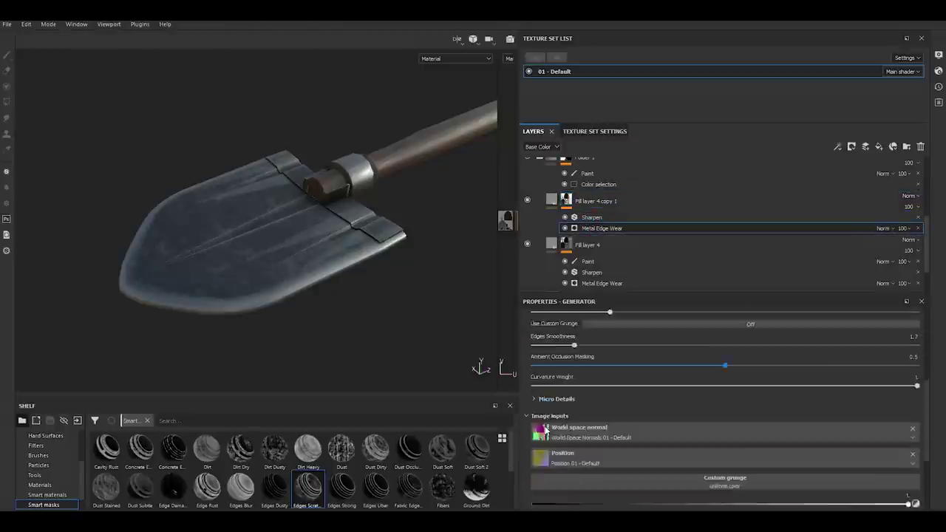
pyautogui.scroll(-2, 546, 429)
pyautogui.scroll(-2, 546, 429)
pyautogui.scroll(-2, 546, 428)
pyautogui.scroll(-1, 543, 427)
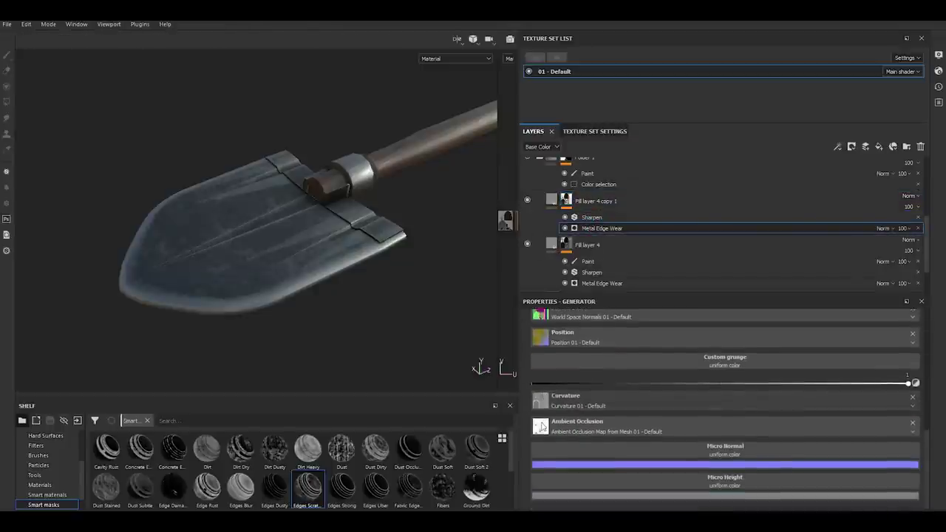
pyautogui.scroll(2, 545, 425)
pyautogui.scroll(1, 547, 425)
pyautogui.scroll(3, 549, 425)
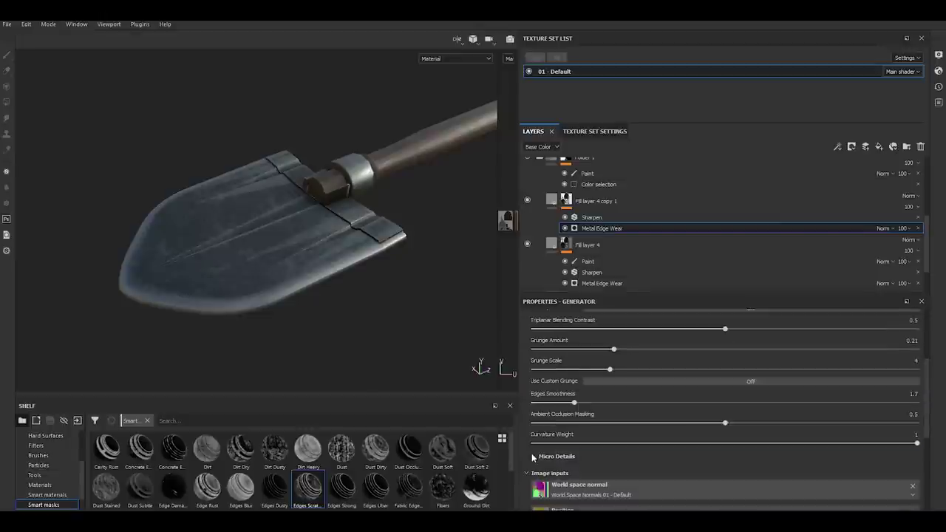
pyautogui.click(535, 456)
pyautogui.scroll(-4, 536, 440)
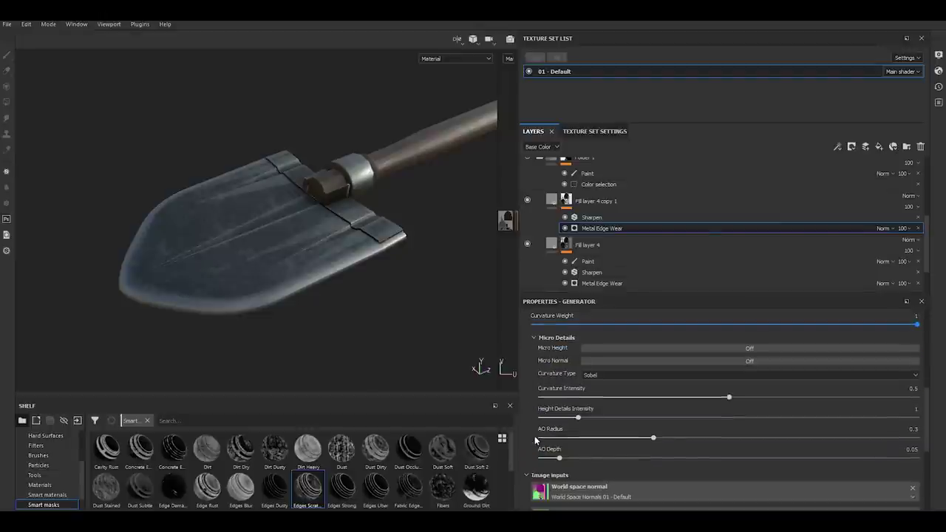
pyautogui.scroll(2, 535, 441)
pyautogui.scroll(2, 535, 440)
pyautogui.scroll(2, 535, 440)
pyautogui.scroll(2, 535, 441)
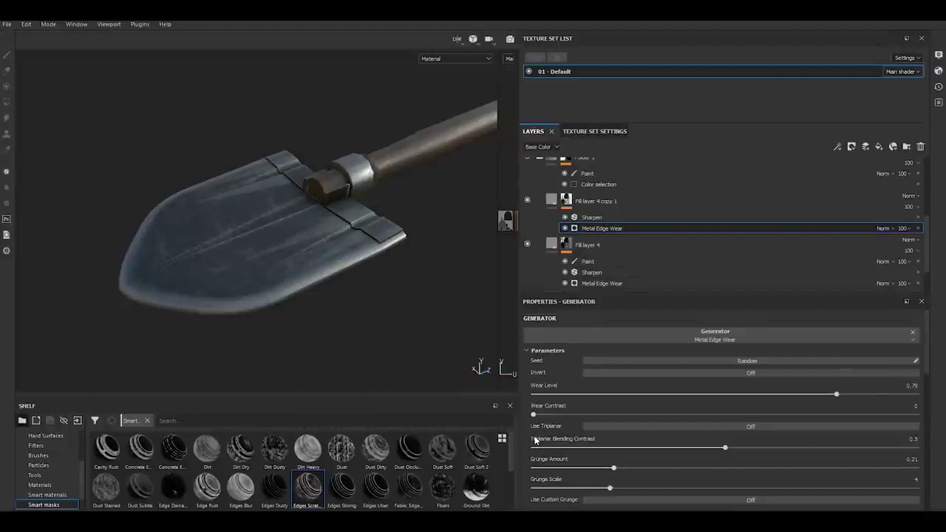
pyautogui.scroll(1, 535, 440)
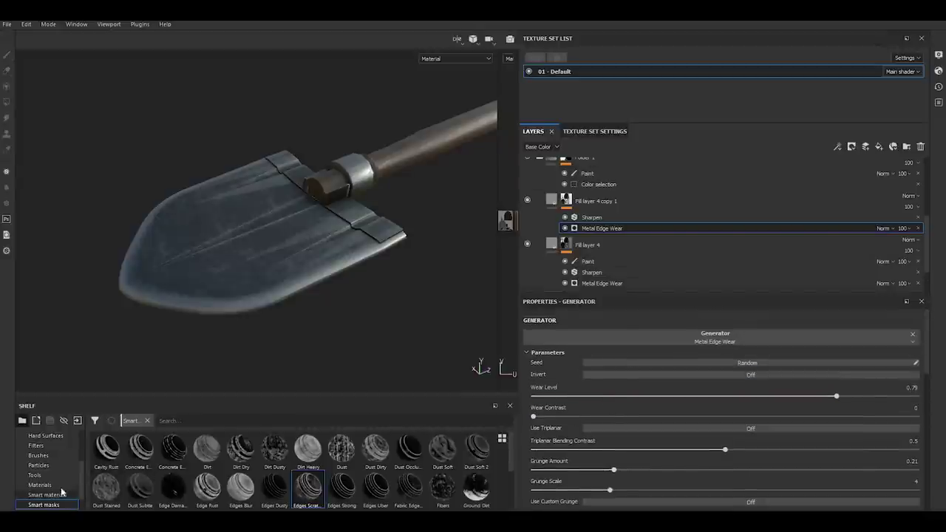
pyautogui.scroll(3, 73, 480)
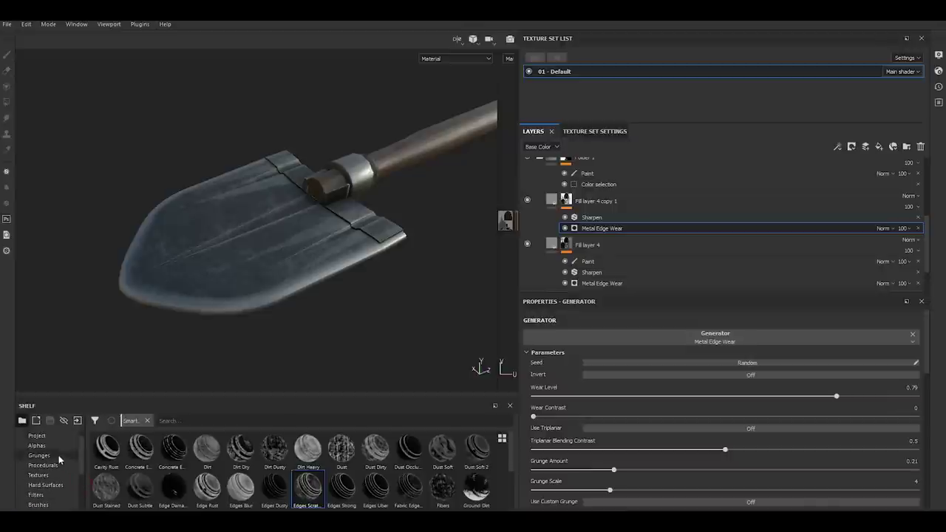
# Drop a grunge texture from the library into the Metal Edge Wear generator
pyautogui.click(40, 455)
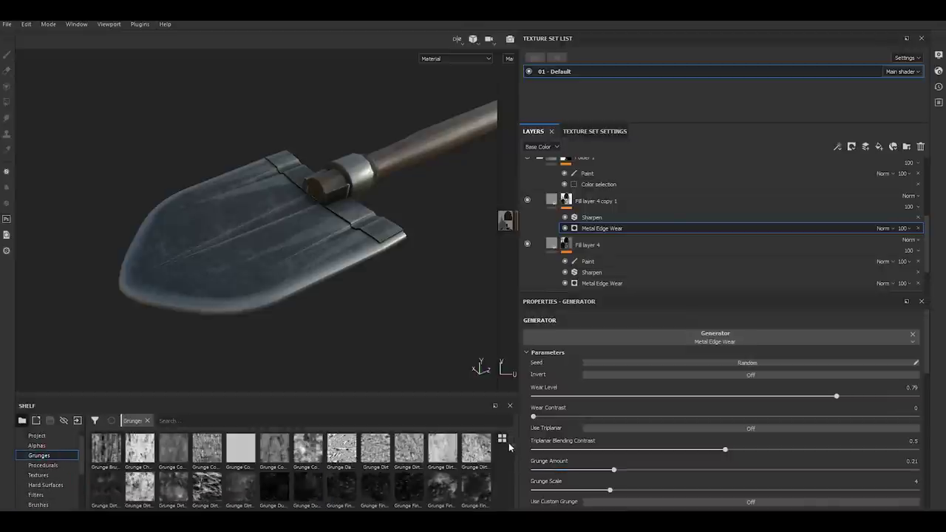
pyautogui.moveTo(509, 453); pyautogui.dragTo(509, 479)
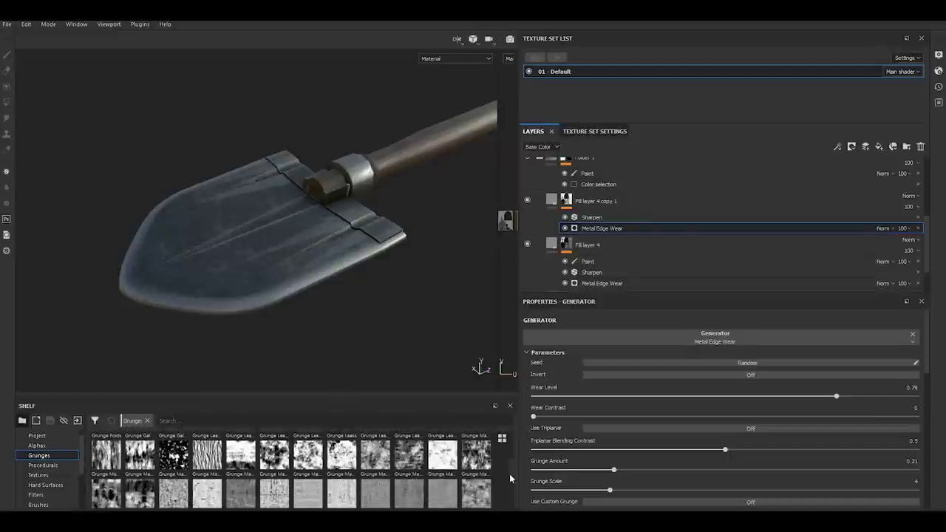
pyautogui.moveTo(140, 452); pyautogui.dragTo(702, 341)
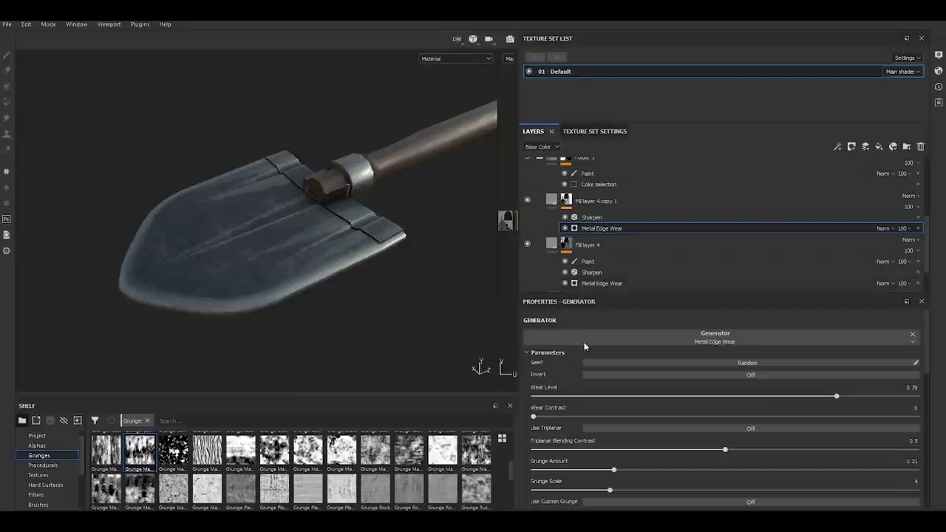
# Assign a Grunge Map as custom grunge, then reset it to uniform color
pyautogui.scroll(-3, 565, 403)
pyautogui.scroll(-3, 565, 403)
pyautogui.scroll(-1, 566, 403)
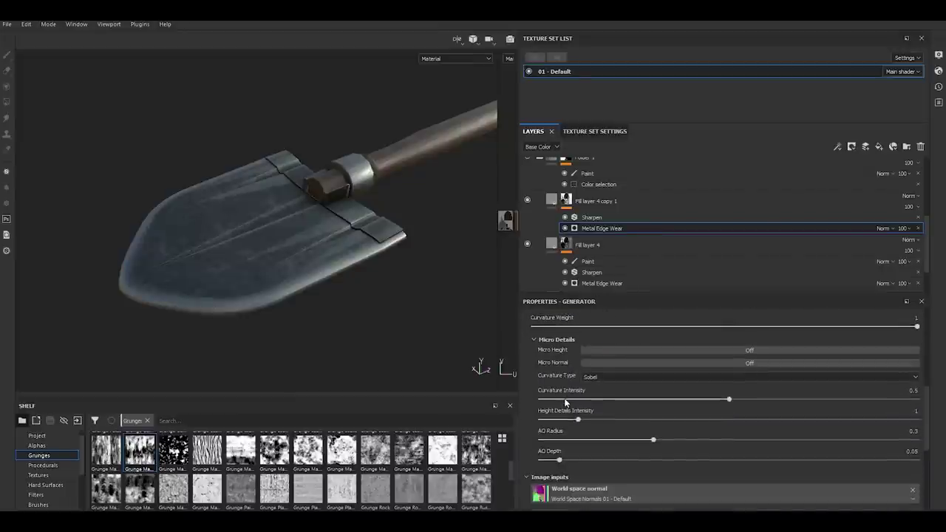
pyautogui.scroll(-2, 566, 402)
pyautogui.scroll(-1, 569, 406)
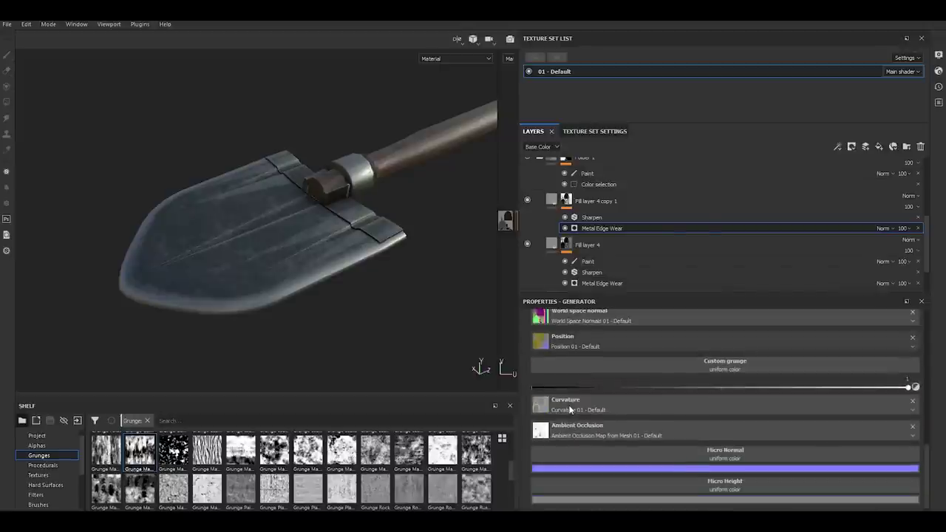
pyautogui.scroll(-1, 570, 409)
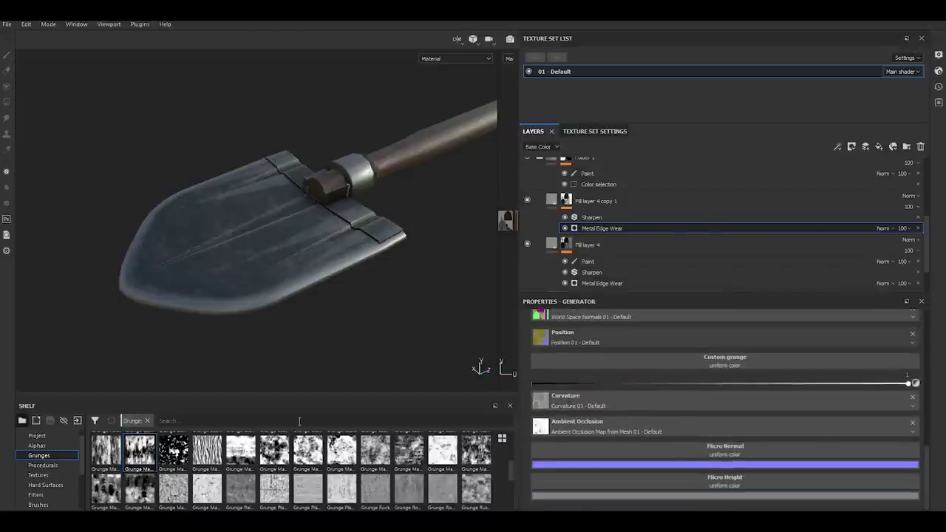
pyautogui.moveTo(147, 460)
pyautogui.mouseDown()
pyautogui.moveTo(729, 369)
pyautogui.moveTo(724, 358)
pyautogui.mouseUp()
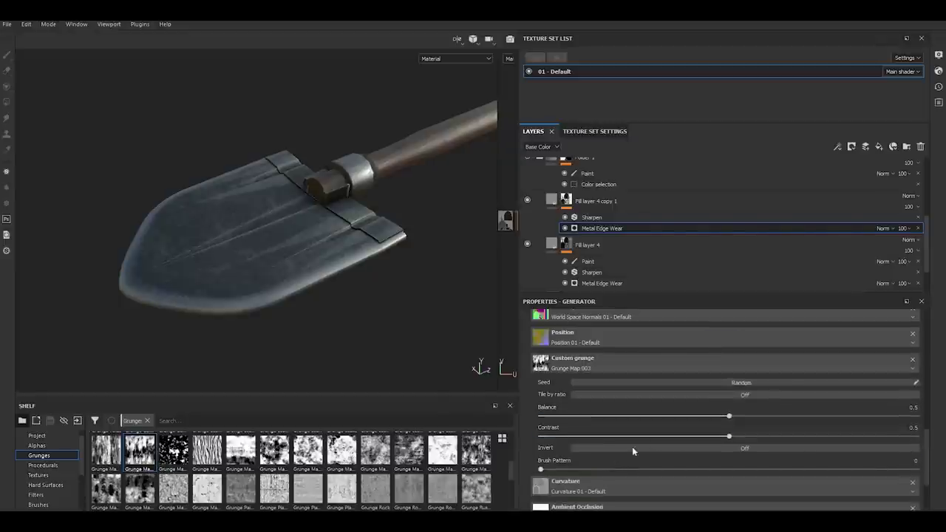
pyautogui.click(912, 360)
# Review the Metal Edge Wear parameters: Wear Level 0.79, Grunge Amount 0.21
pyautogui.scroll(1, 663, 397)
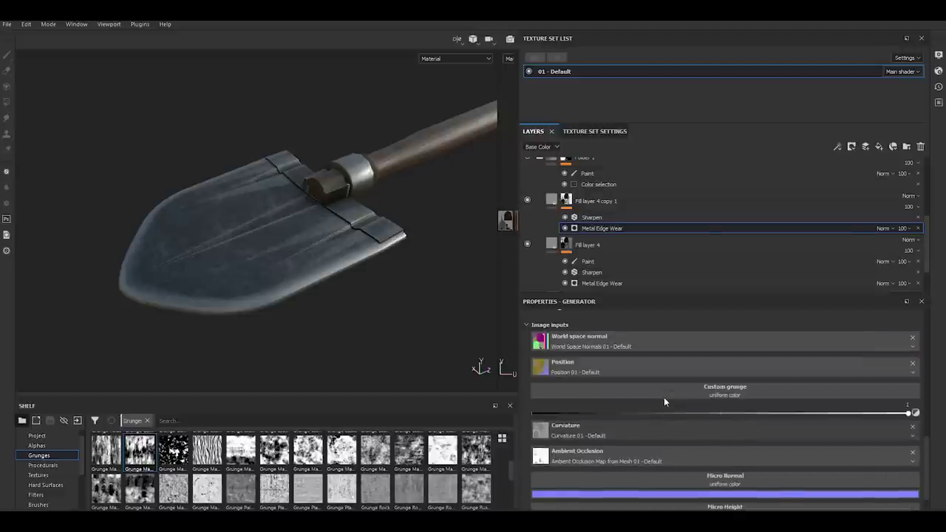
pyautogui.scroll(1, 663, 397)
pyautogui.scroll(1, 664, 397)
pyautogui.scroll(1, 664, 396)
pyautogui.scroll(1, 664, 397)
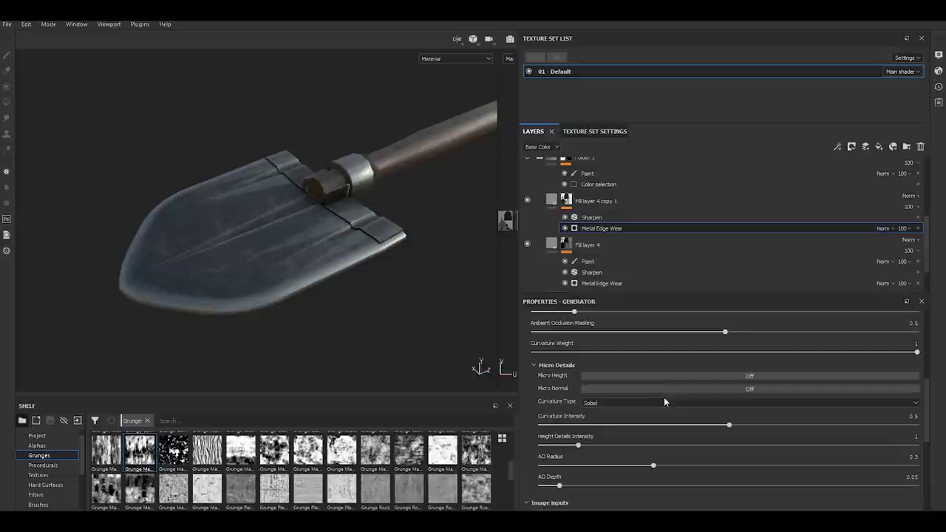
pyautogui.scroll(1, 673, 427)
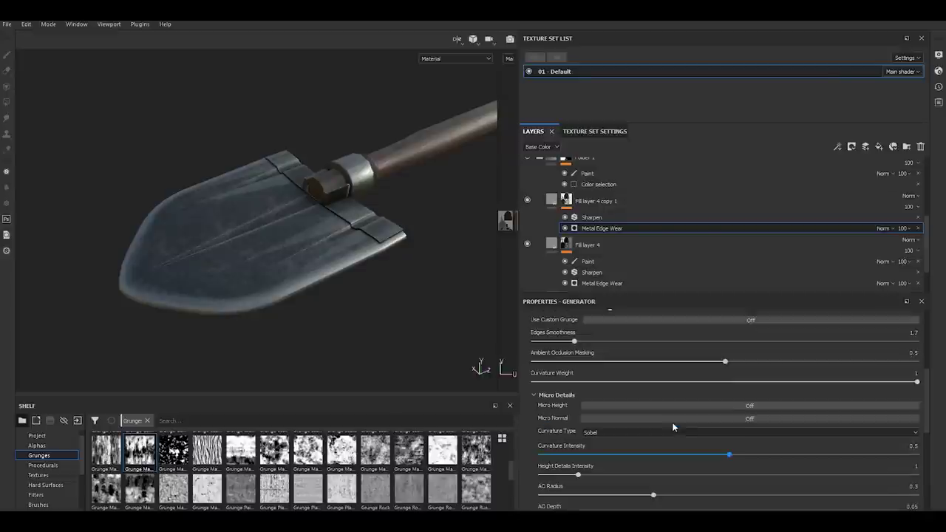
pyautogui.scroll(1, 673, 426)
pyautogui.scroll(1, 673, 426)
pyautogui.scroll(1, 673, 426)
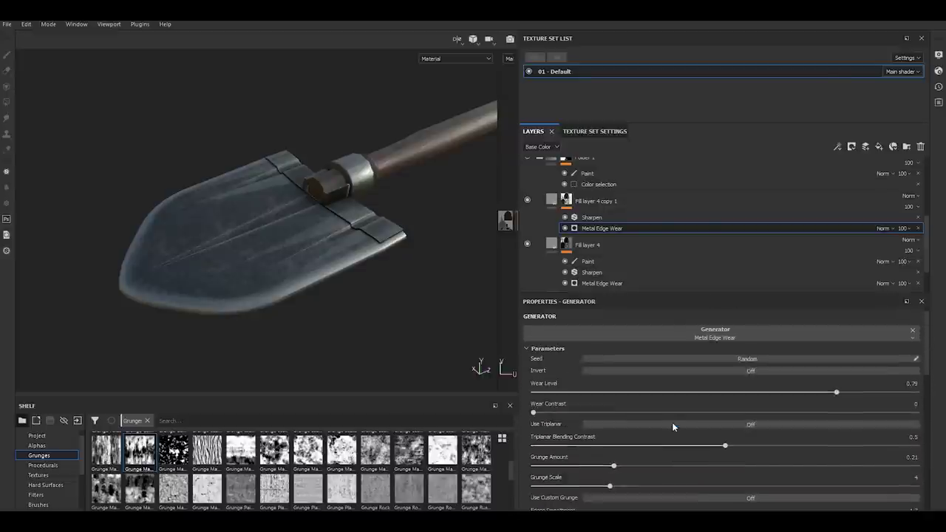
pyautogui.scroll(-2, 626, 410)
pyautogui.scroll(-3, 627, 412)
pyautogui.scroll(-3, 625, 416)
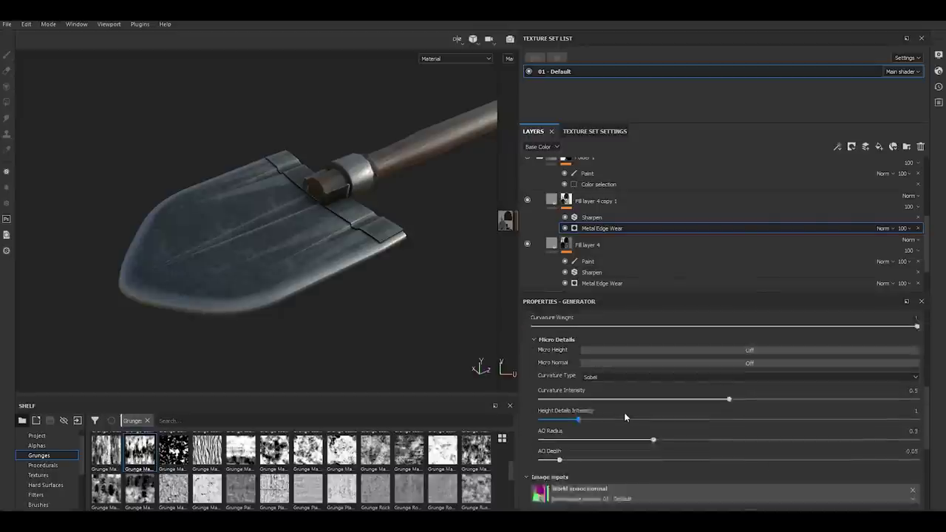
pyautogui.scroll(-3, 624, 417)
pyautogui.scroll(-3, 622, 428)
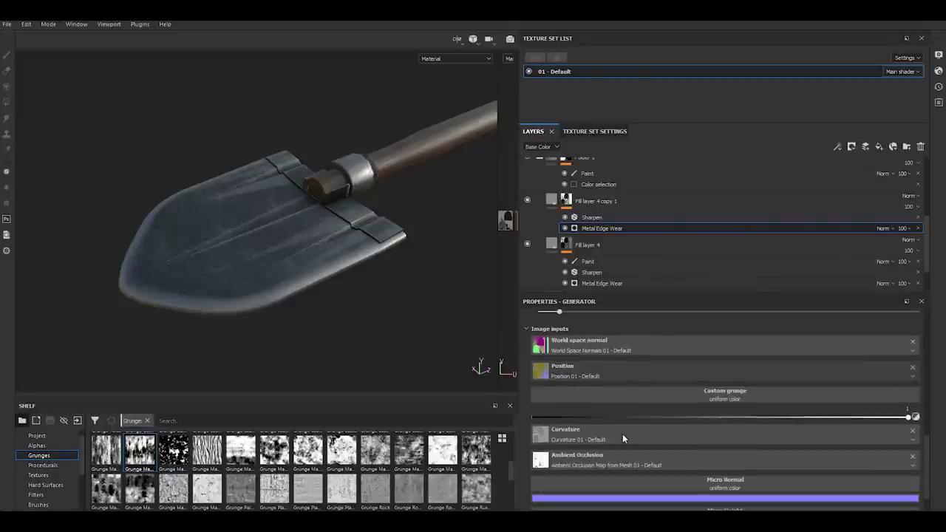
pyautogui.scroll(-1, 622, 434)
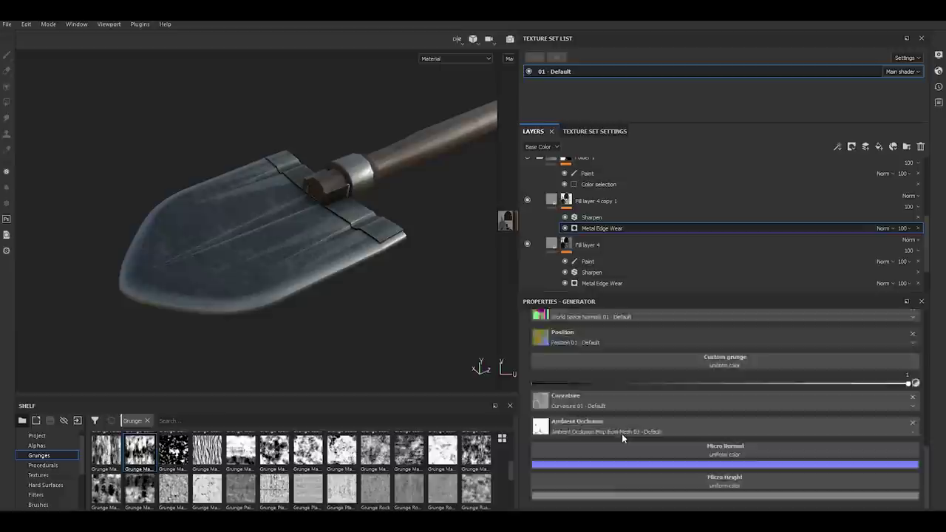
pyautogui.scroll(6, 622, 433)
pyautogui.scroll(3, 622, 435)
pyautogui.scroll(3, 622, 436)
pyautogui.scroll(2, 622, 436)
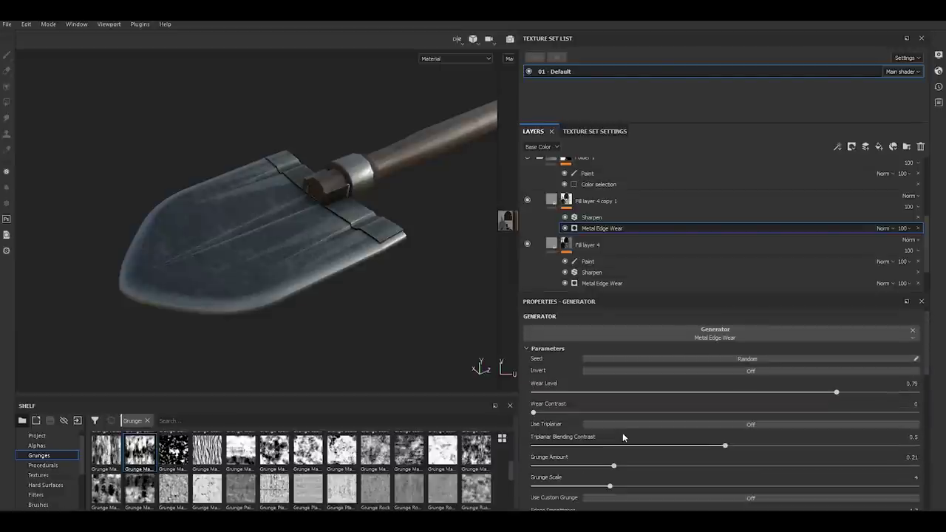
pyautogui.scroll(1, 623, 437)
# Clear Fill layer 4 copy 1's mask and apply the Dirt smart mask
pyautogui.rightClick(584, 203)
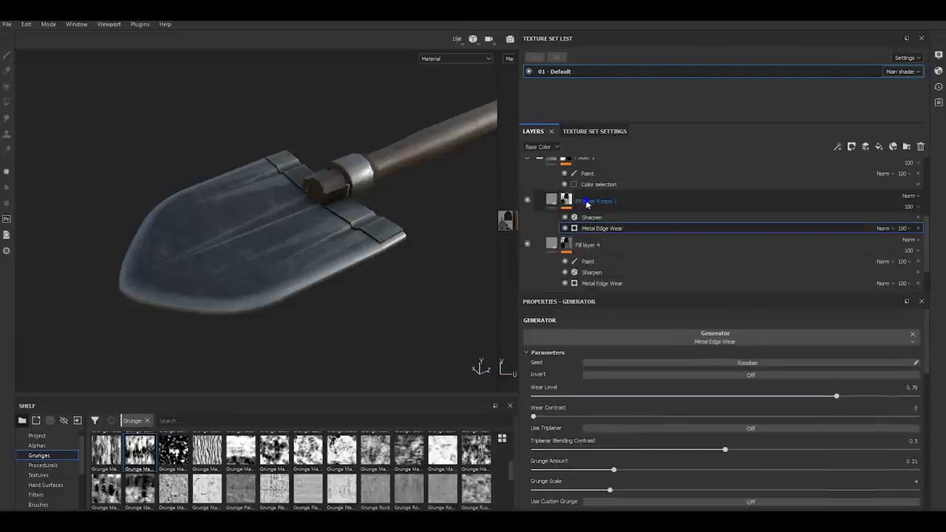
pyautogui.click(610, 95)
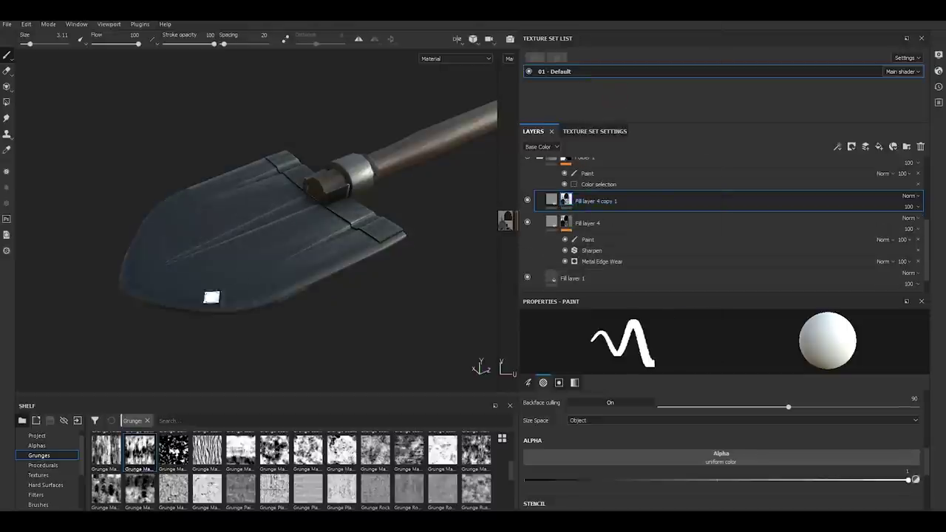
pyautogui.scroll(-3, 49, 501)
pyautogui.click(50, 500)
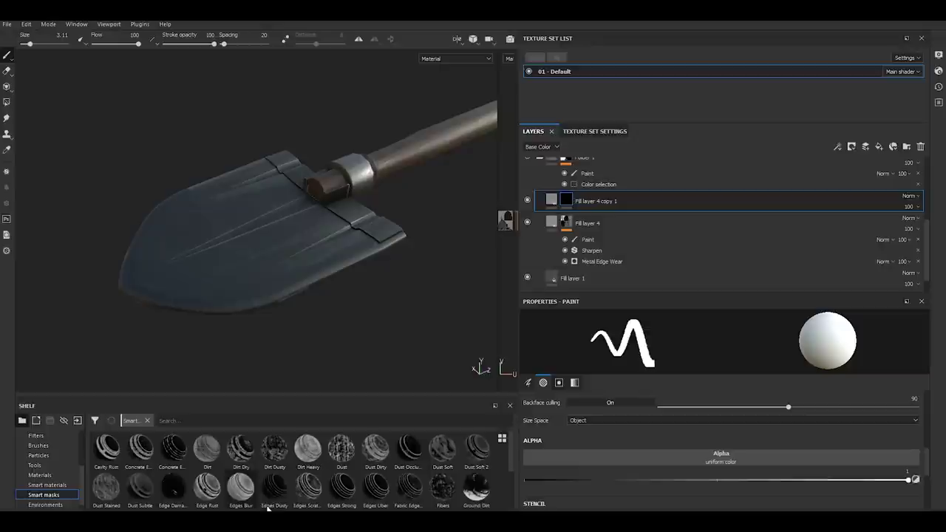
pyautogui.moveTo(207, 448); pyautogui.dragTo(584, 201)
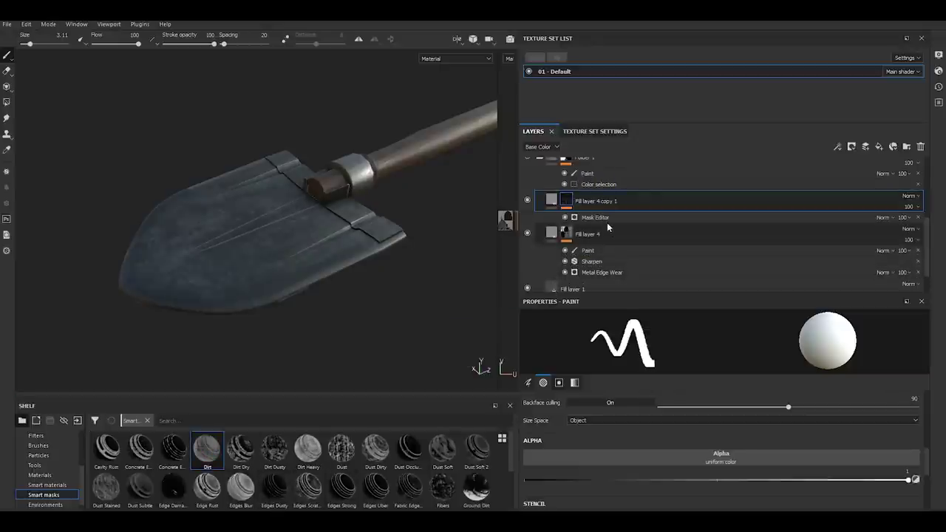
# Set the Dirt mask's textures to Grunge Map 003 and Grunge Map 002
pyautogui.click(591, 218)
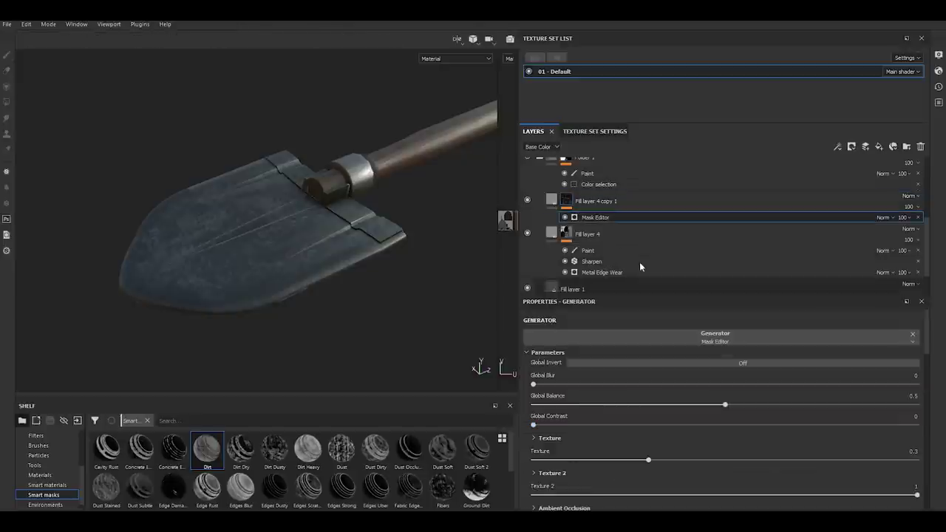
pyautogui.scroll(-3, 537, 440)
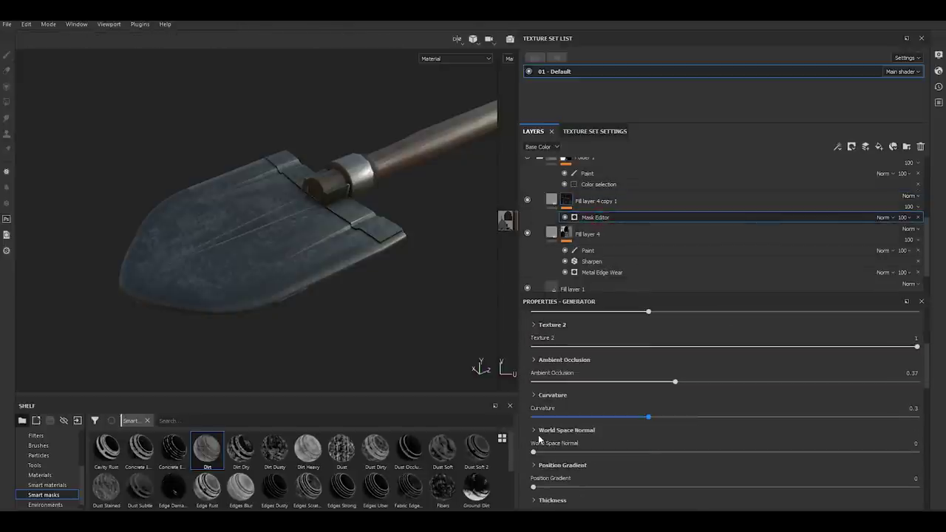
pyautogui.scroll(-3, 538, 435)
pyautogui.scroll(-2, 538, 434)
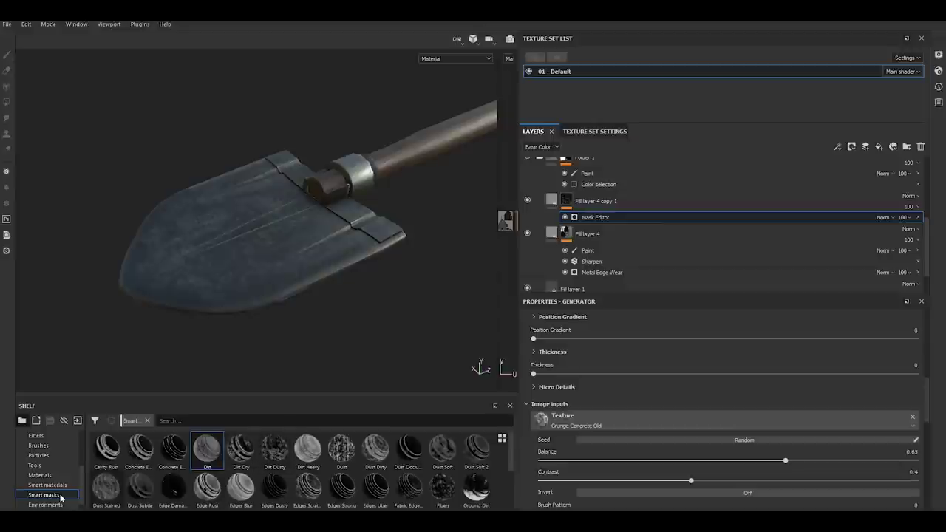
pyautogui.scroll(2, 44, 464)
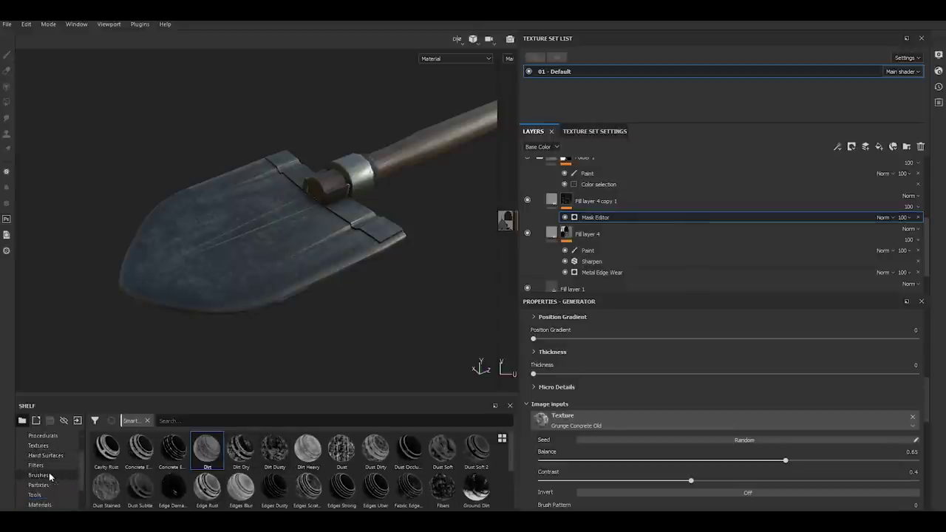
pyautogui.click(43, 457)
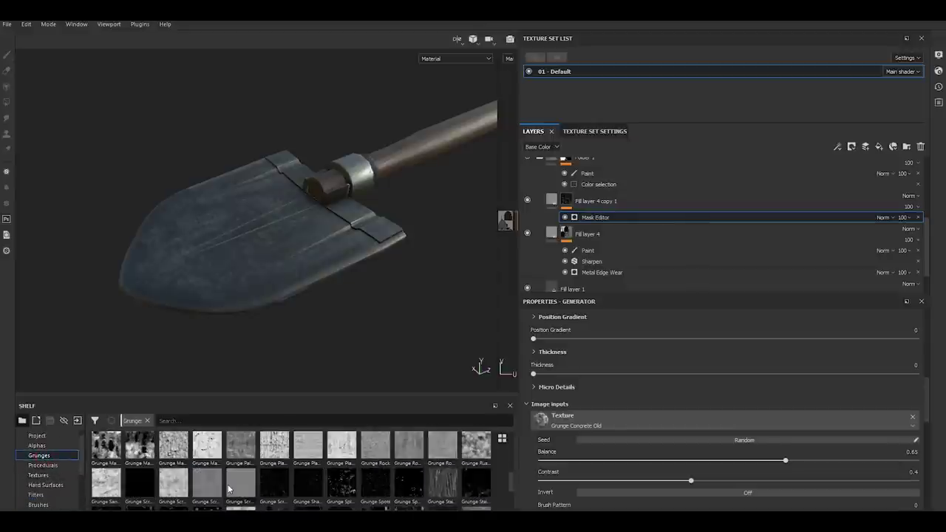
pyautogui.moveTo(139, 487); pyautogui.dragTo(576, 423)
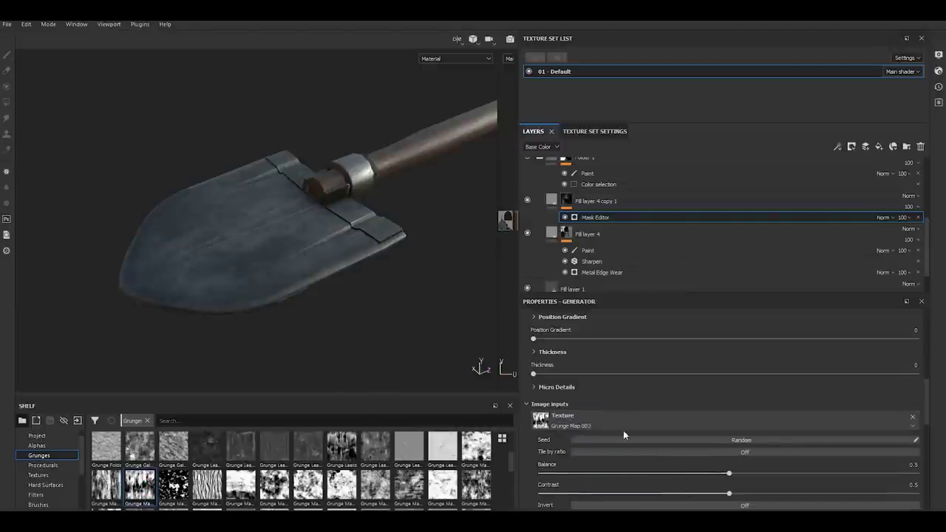
pyautogui.scroll(-2, 559, 456)
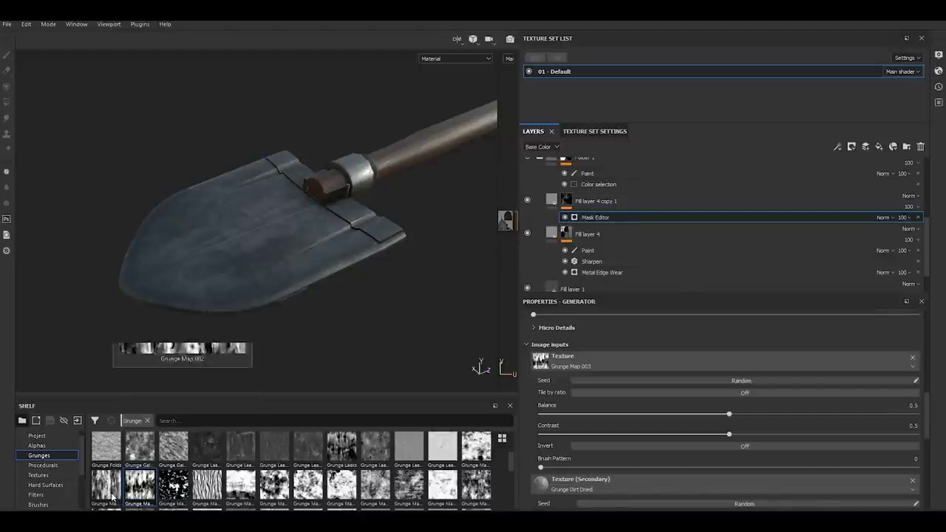
pyautogui.moveTo(120, 499)
pyautogui.mouseDown()
pyautogui.moveTo(597, 496)
pyautogui.moveTo(579, 490)
pyautogui.mouseUp()
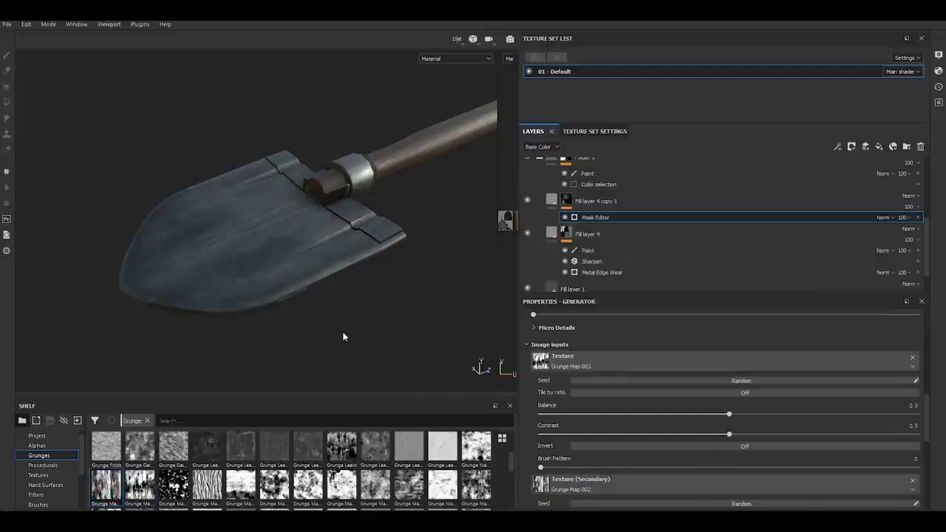
# Orbit the shovel to inspect the new streaks on the blade
pyautogui.moveTo(325, 314)
pyautogui.keyDown('alt'); pyautogui.mouseDown()
pyautogui.moveTo(355, 333)
pyautogui.moveTo(294, 352)
pyautogui.mouseUp(); pyautogui.keyUp('alt')
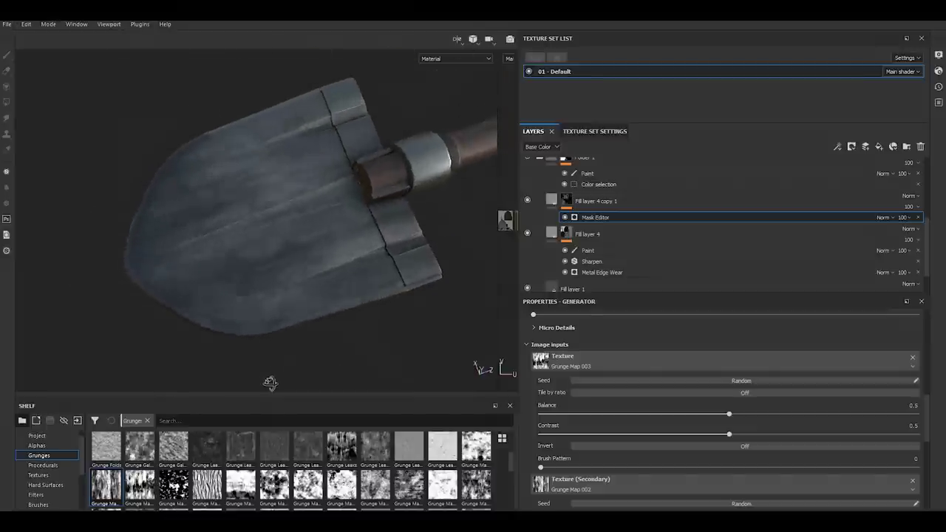
pyautogui.scroll(-2, 566, 447)
pyautogui.scroll(-3, 566, 448)
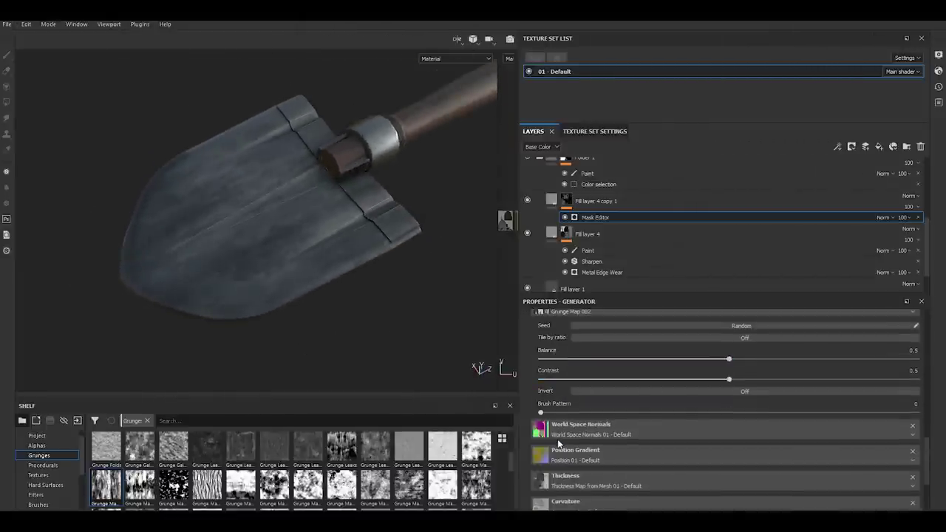
pyautogui.scroll(-3, 559, 442)
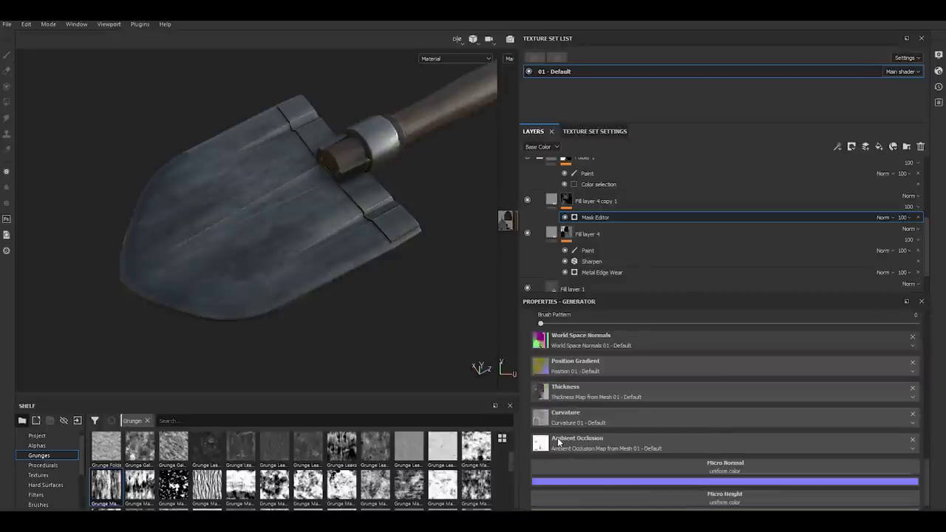
pyautogui.keyDown('alt'); pyautogui.moveTo(342, 307); pyautogui.dragTo(505, 260); pyautogui.keyUp('alt')
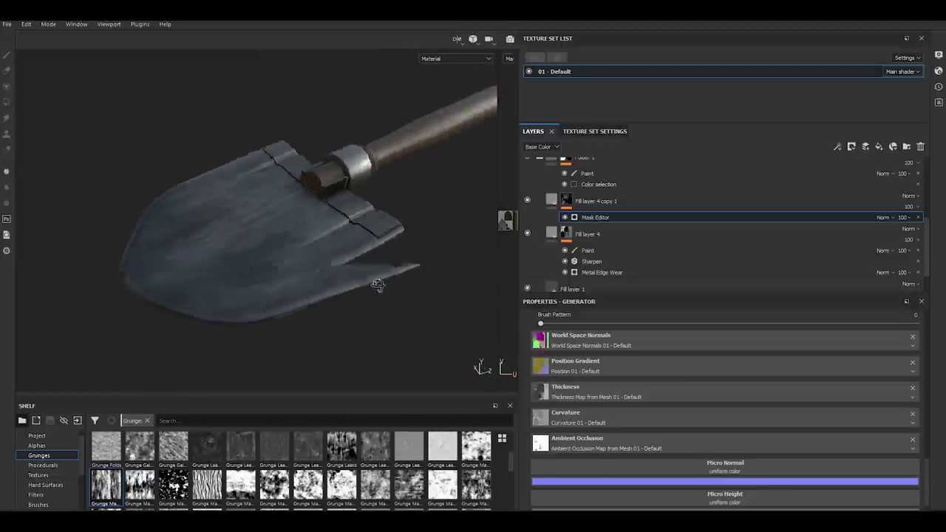
pyautogui.scroll(-1, 603, 235)
# Select Fill layer 1 and toggle its visibility to compare the look
pyautogui.click(598, 256)
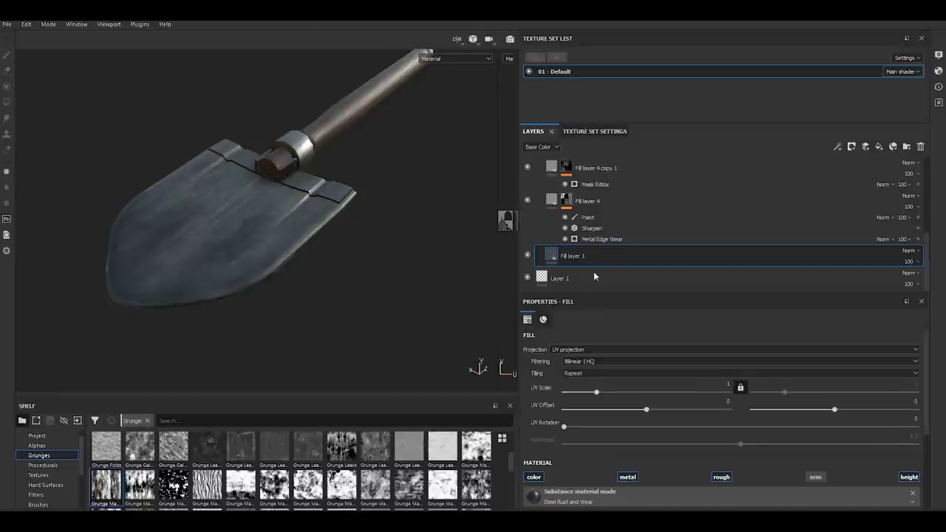
pyautogui.click(528, 255)
pyautogui.click(527, 255)
pyautogui.click(528, 255)
pyautogui.click(528, 255)
# Set Fill layer 1's Surface Imperfections to 0.24, Color noisiness 0.39, Metal roughness about 0.53
pyautogui.scroll(-2, 558, 452)
pyautogui.scroll(-1, 551, 453)
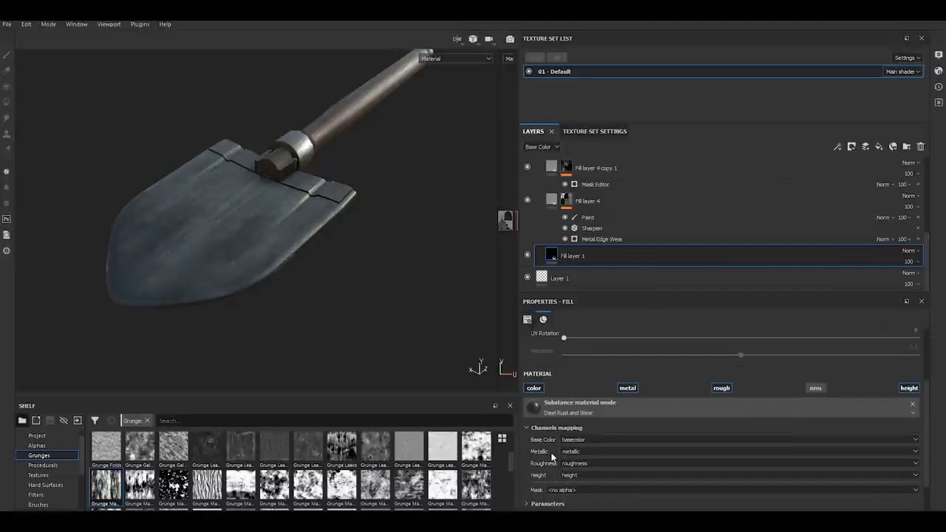
pyautogui.scroll(-2, 550, 452)
pyautogui.click(527, 467)
pyautogui.scroll(-3, 525, 450)
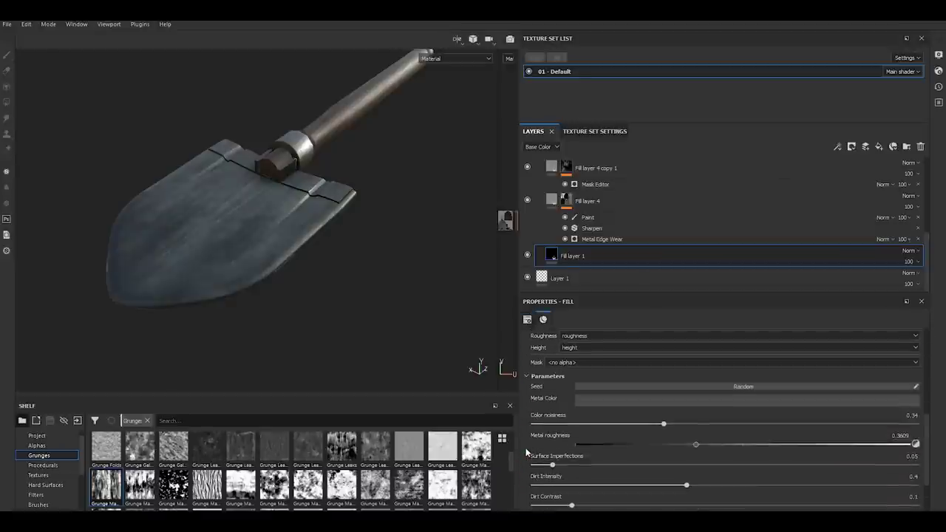
pyautogui.scroll(-1, 526, 450)
pyautogui.moveTo(553, 439); pyautogui.dragTo(625, 437)
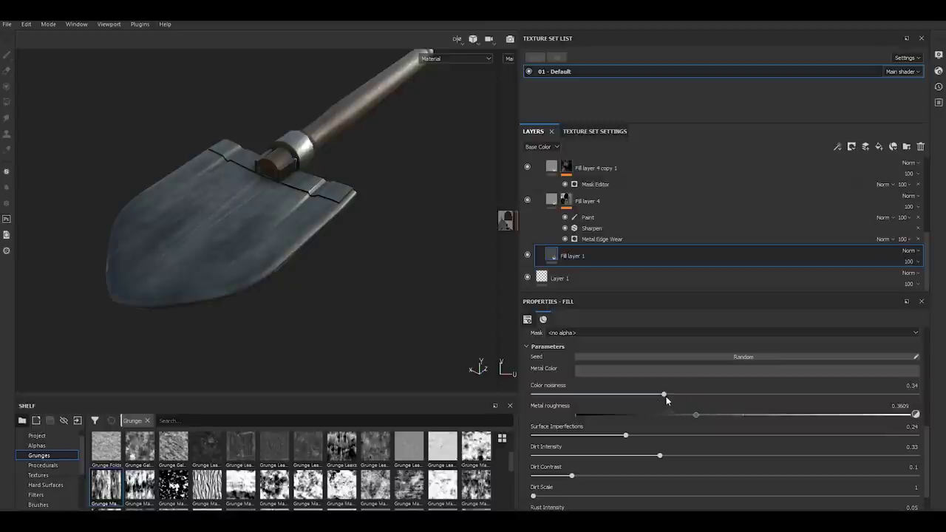
pyautogui.moveTo(664, 395); pyautogui.dragTo(607, 396)
pyautogui.moveTo(676, 398); pyautogui.dragTo(693, 419)
pyautogui.moveTo(631, 418); pyautogui.dragTo(629, 419)
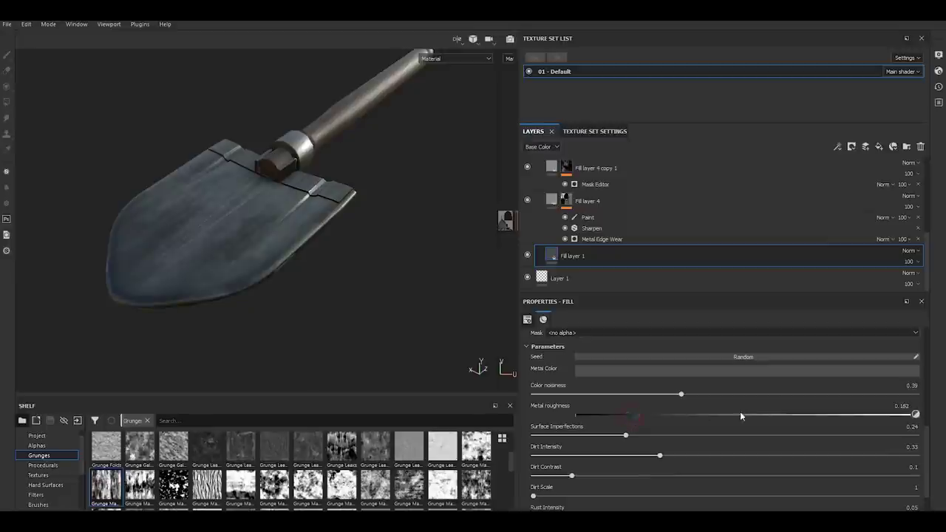
pyautogui.moveTo(741, 416); pyautogui.dragTo(751, 416)
# Orbit the shovel to check the rougher blade, handle running right
pyautogui.moveTo(304, 306)
pyautogui.keyDown('alt'); pyautogui.mouseDown()
pyautogui.moveTo(468, 258)
pyautogui.moveTo(494, 287)
pyautogui.moveTo(401, 296)
pyautogui.moveTo(453, 269)
pyautogui.moveTo(254, 316)
pyautogui.moveTo(153, 321)
pyautogui.moveTo(165, 309)
pyautogui.mouseUp(); pyautogui.keyUp('alt')
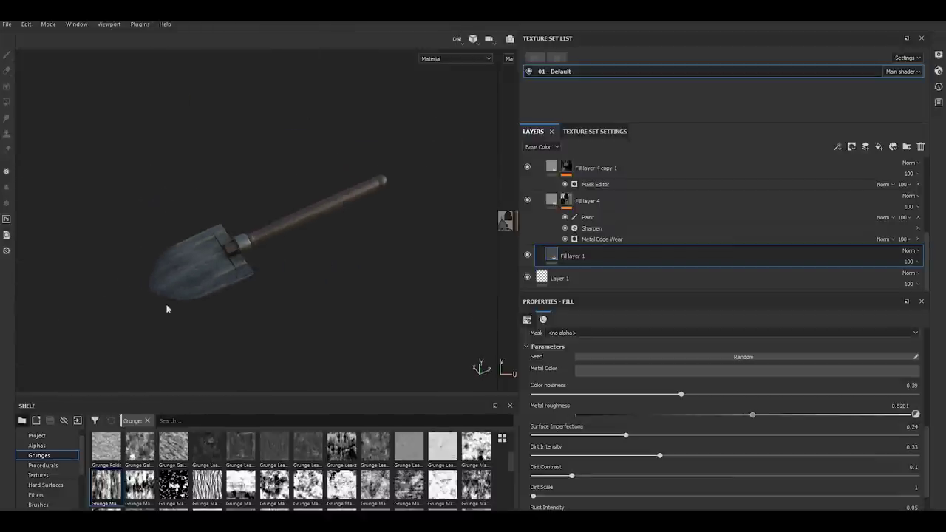
pyautogui.moveTo(292, 306)
pyautogui.keyDown('alt'); pyautogui.mouseDown()
pyautogui.moveTo(275, 325)
pyautogui.moveTo(258, 306)
pyautogui.mouseUp(); pyautogui.keyUp('alt')
pyautogui.scroll(3, 237, 304)
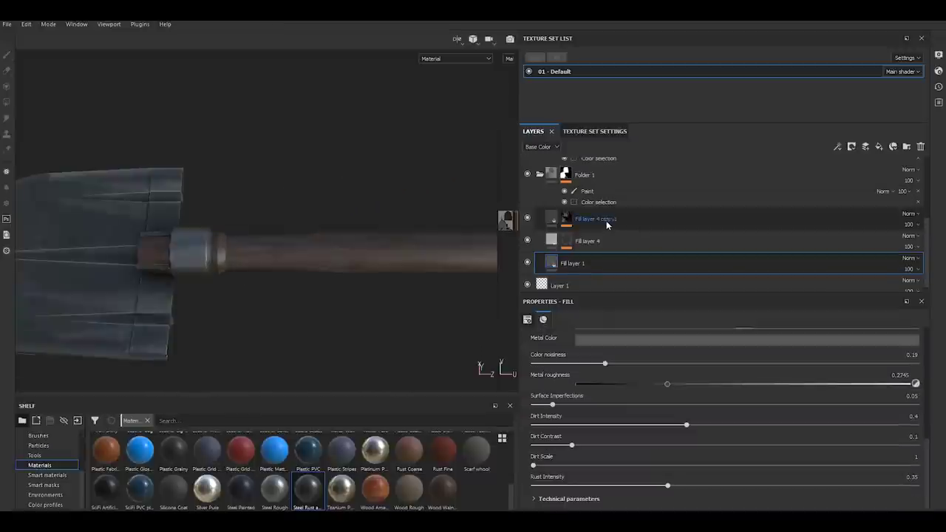
# Select Fill layer 4 copy 1 and toggle Folder 1's visibility to check its effect
pyautogui.click(606, 220)
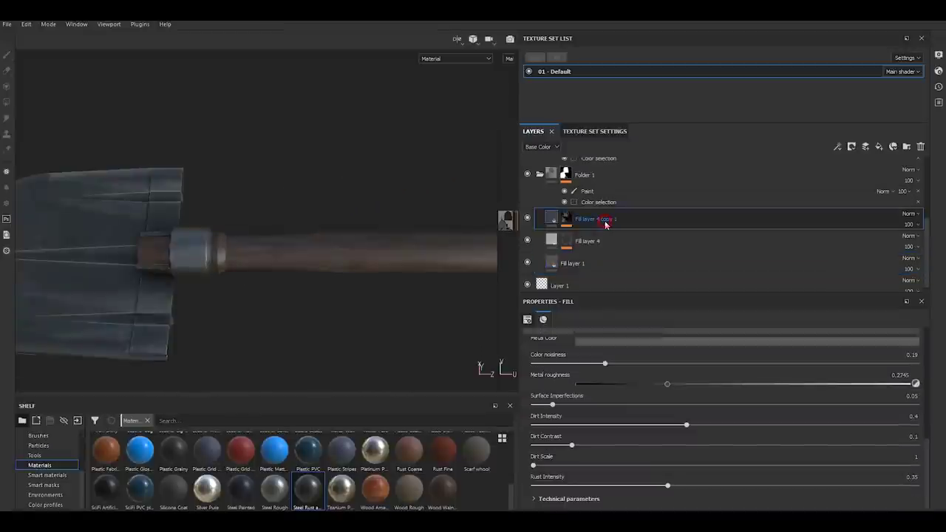
pyautogui.click(526, 177)
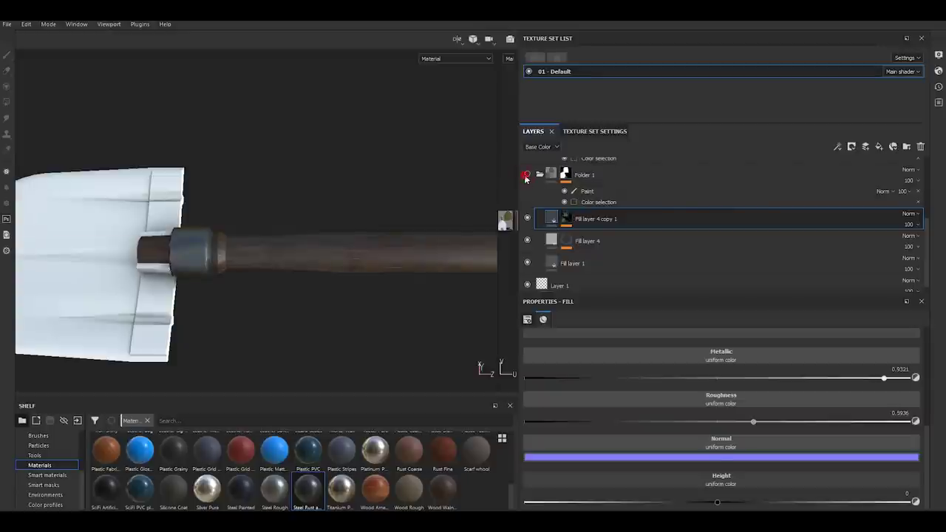
pyautogui.click(525, 177)
# Add a new Fill layer 5, then undo it
pyautogui.click(878, 146)
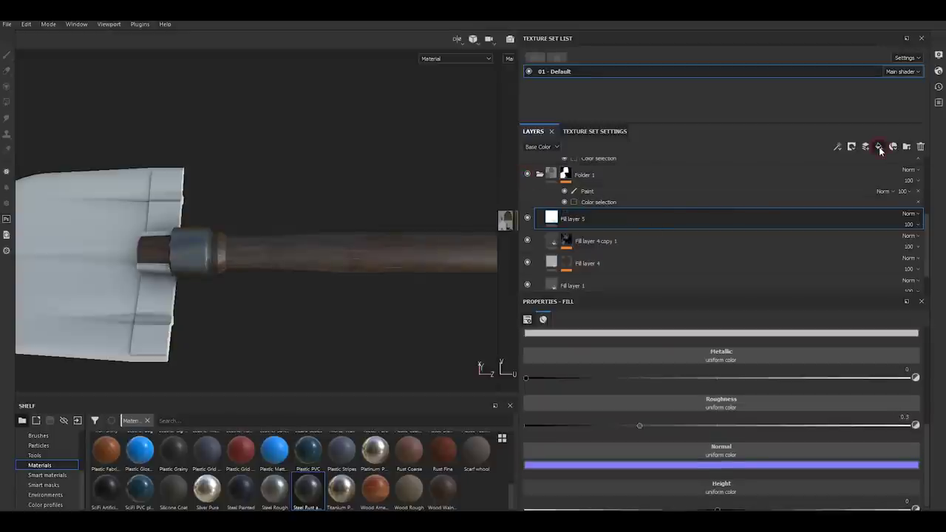
pyautogui.click(527, 218)
pyautogui.click(527, 218)
pyautogui.doubleClick(579, 221)
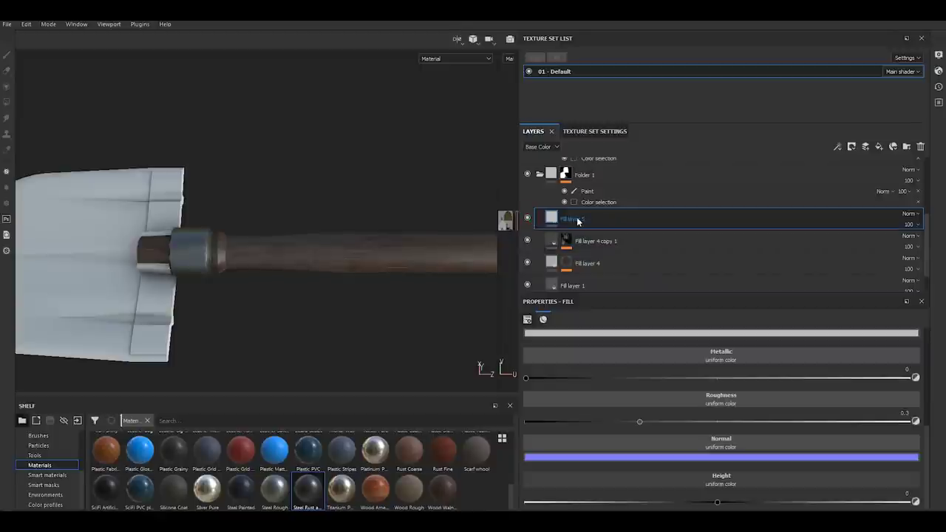
pyautogui.hotkey('ctrl', 'z')
# Restore the Folder 1 copies and move Fill layer 1 into Folder 1 copy 2
pyautogui.scroll(3, 680, 269)
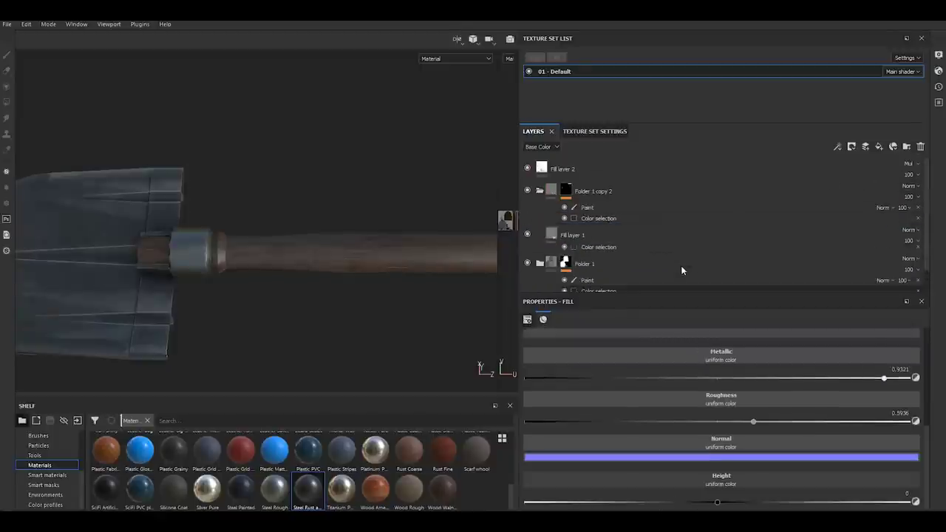
pyautogui.hotkey('ctrl', 'z')
pyautogui.moveTo(583, 234); pyautogui.dragTo(539, 191)
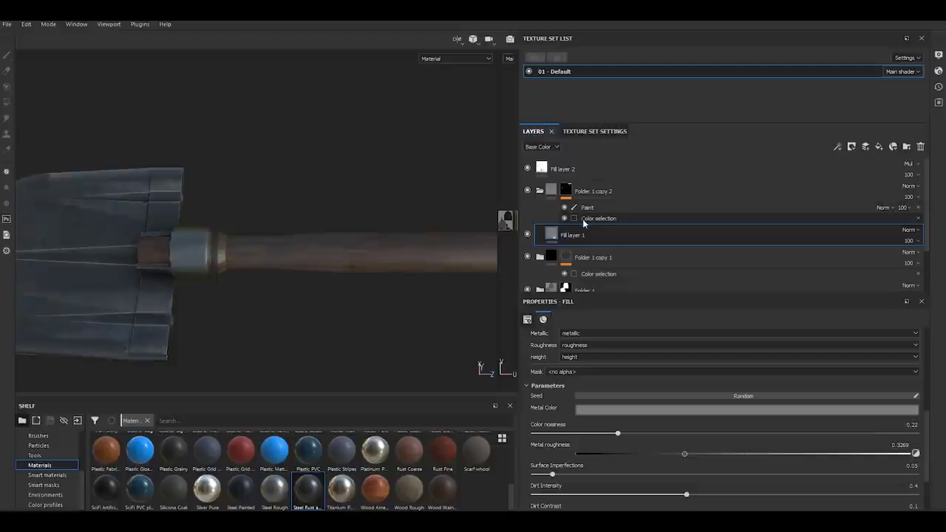
pyautogui.click(539, 192)
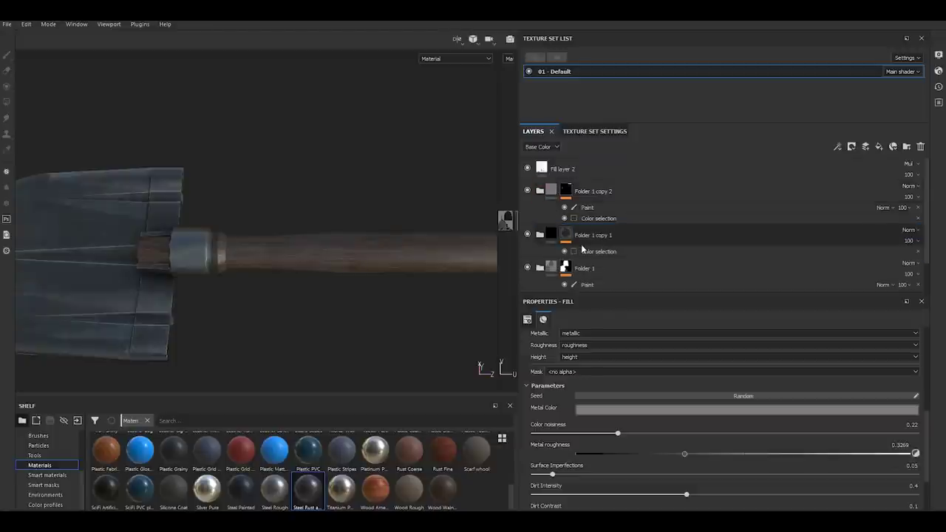
# Inside Folder 1 copy 1, add Fill layer 5 above Fill layer 1 as a plain light grey fill
pyautogui.click(528, 235)
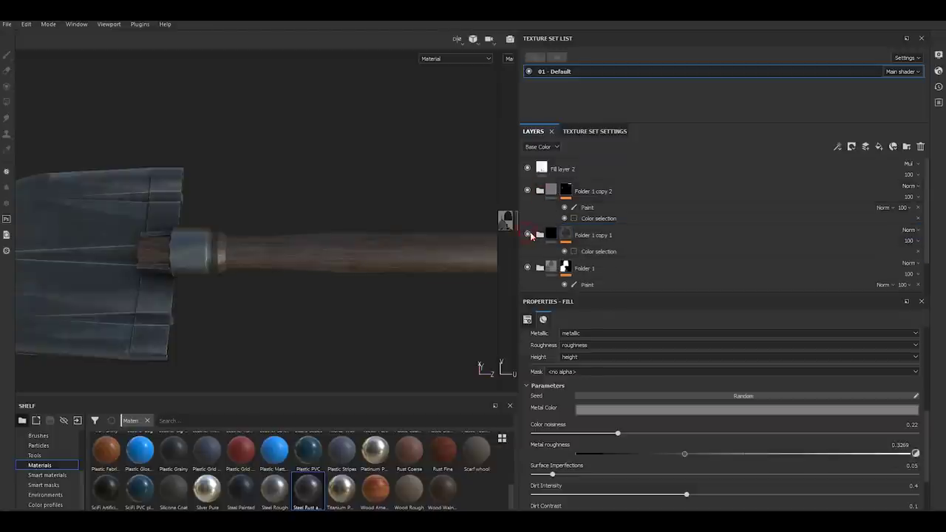
pyautogui.click(540, 237)
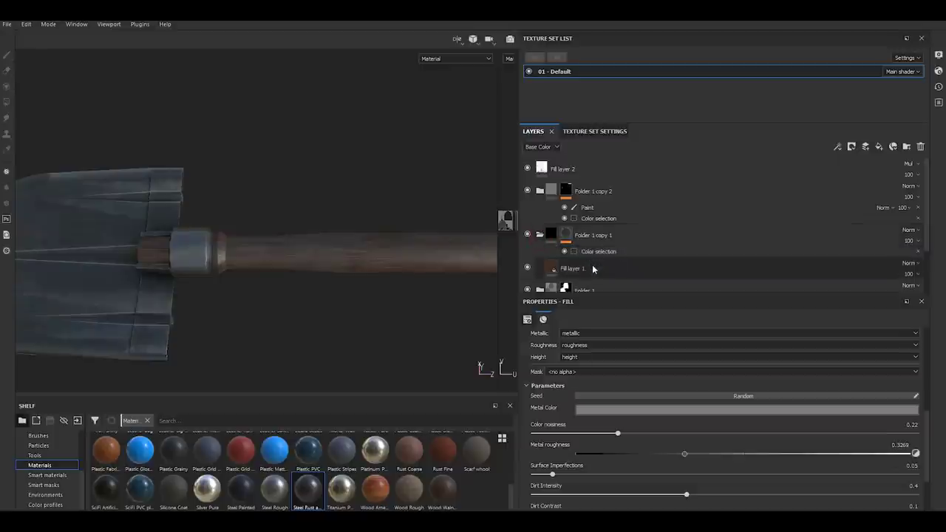
pyautogui.click(879, 146)
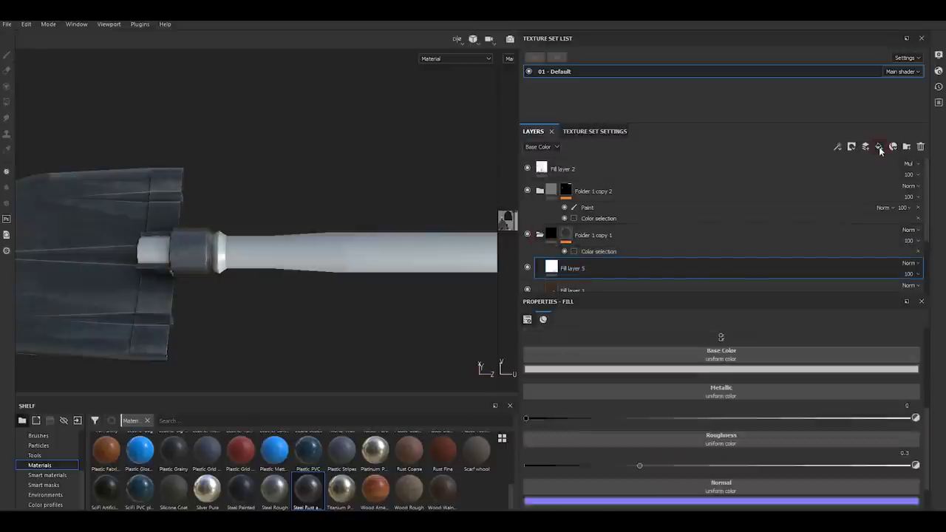
# Add a black mask to Fill layer 5
pyautogui.rightClick(597, 268)
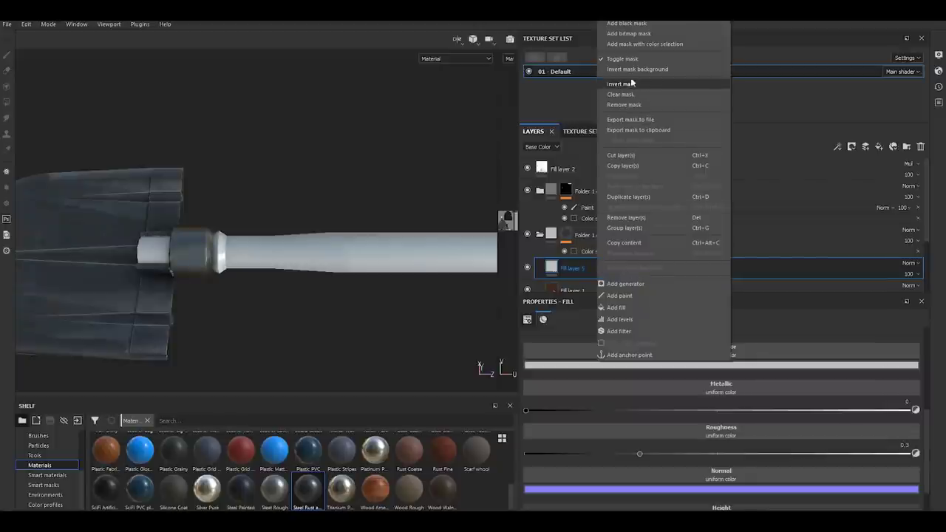
pyautogui.click(639, 34)
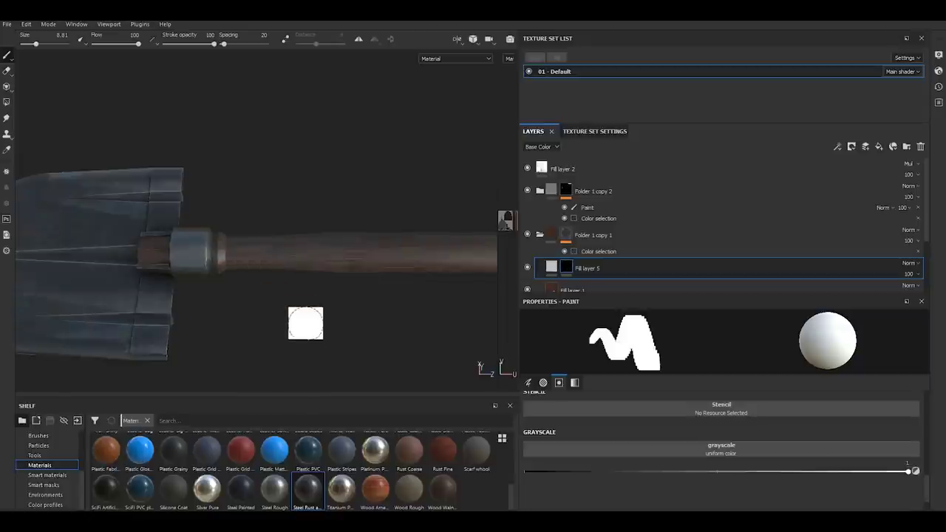
pyautogui.keyDown('alt'); pyautogui.moveTo(305, 324); pyautogui.dragTo(316, 275); pyautogui.keyUp('alt')
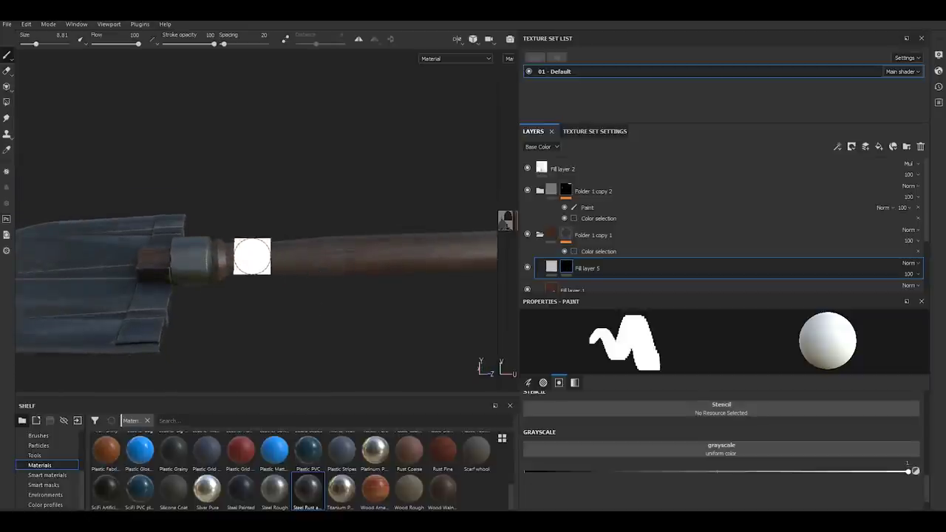
pyautogui.keyDown('alt'); pyautogui.moveTo(258, 279); pyautogui.dragTo(244, 263); pyautogui.keyUp('alt')
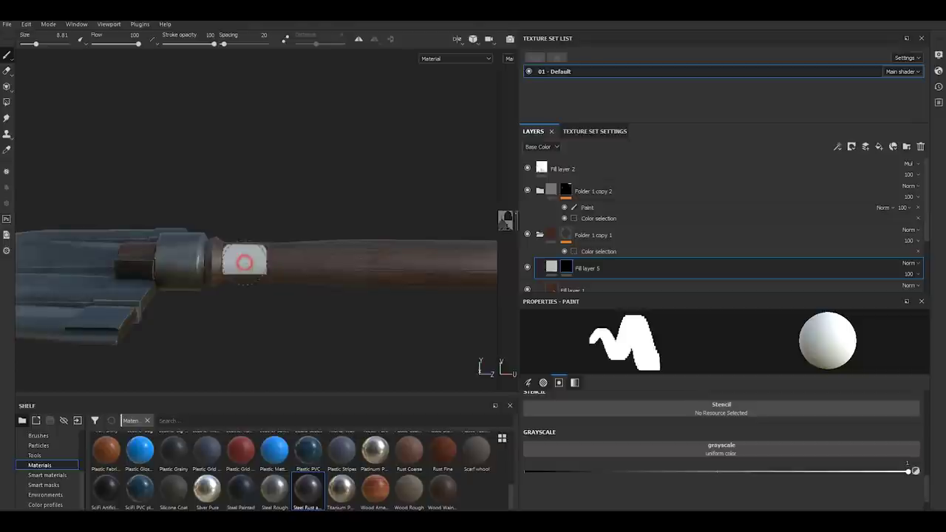
# Paint white onto the mask around the upper handle just below the collar
pyautogui.moveTo(244, 262)
pyautogui.mouseDown()
pyautogui.moveTo(351, 261)
pyautogui.moveTo(341, 270)
pyautogui.moveTo(249, 268)
pyautogui.mouseUp()
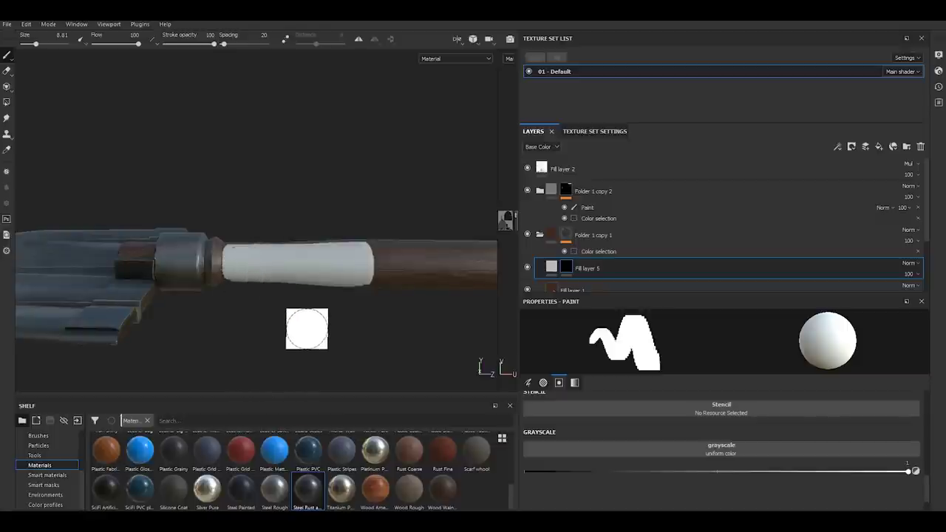
pyautogui.press('alt')
pyautogui.moveTo(285, 344)
pyautogui.keyDown('alt'); pyautogui.mouseDown()
pyautogui.moveTo(268, 276)
pyautogui.moveTo(244, 285)
pyautogui.mouseUp(); pyautogui.keyUp('alt')
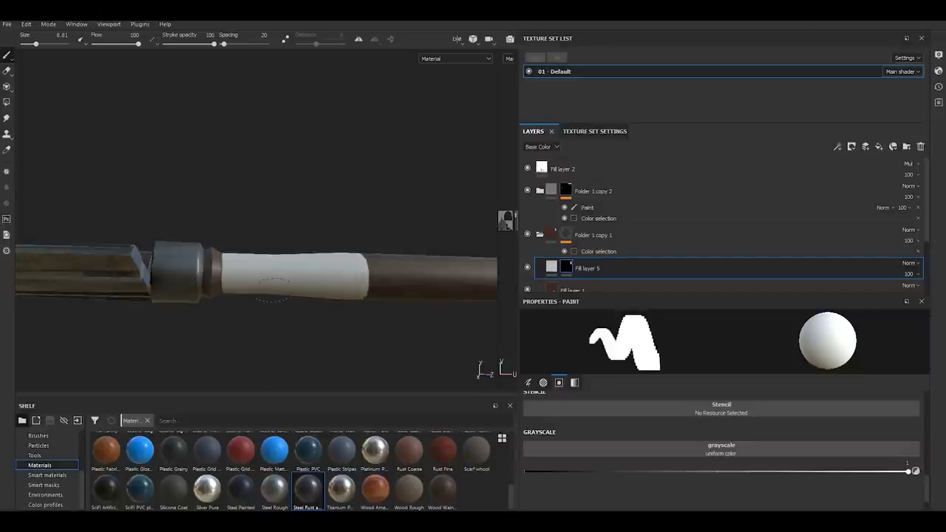
pyautogui.moveTo(331, 302)
pyautogui.keyDown('alt'); pyautogui.mouseDown()
pyautogui.moveTo(392, 174)
pyautogui.moveTo(382, 133)
pyautogui.moveTo(375, 235)
pyautogui.moveTo(236, 236)
pyautogui.moveTo(302, 190)
pyautogui.moveTo(268, 232)
pyautogui.moveTo(352, 212)
pyautogui.moveTo(361, 279)
pyautogui.mouseUp(); pyautogui.keyUp('alt')
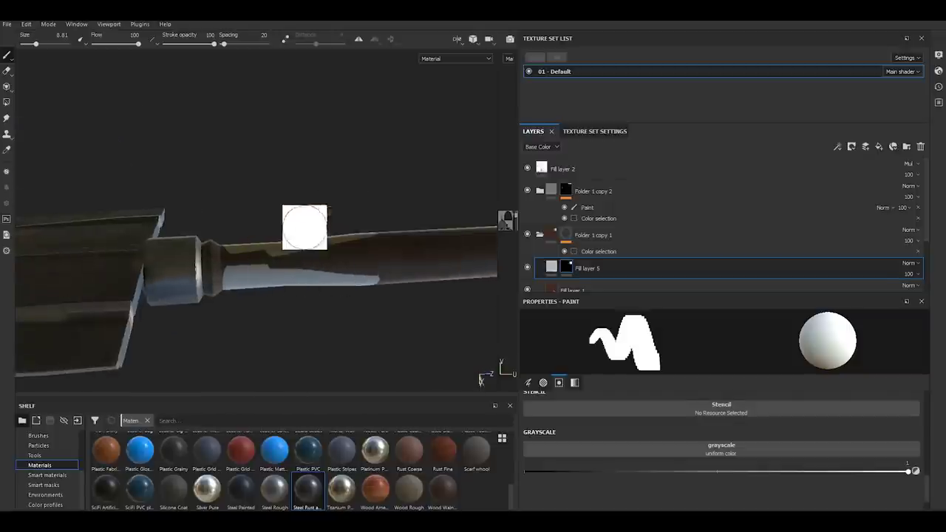
pyautogui.moveTo(304, 224)
pyautogui.keyDown('alt'); pyautogui.mouseDown()
pyautogui.moveTo(326, 173)
pyautogui.moveTo(312, 181)
pyautogui.moveTo(342, 258)
pyautogui.moveTo(355, 249)
pyautogui.mouseUp(); pyautogui.keyUp('alt')
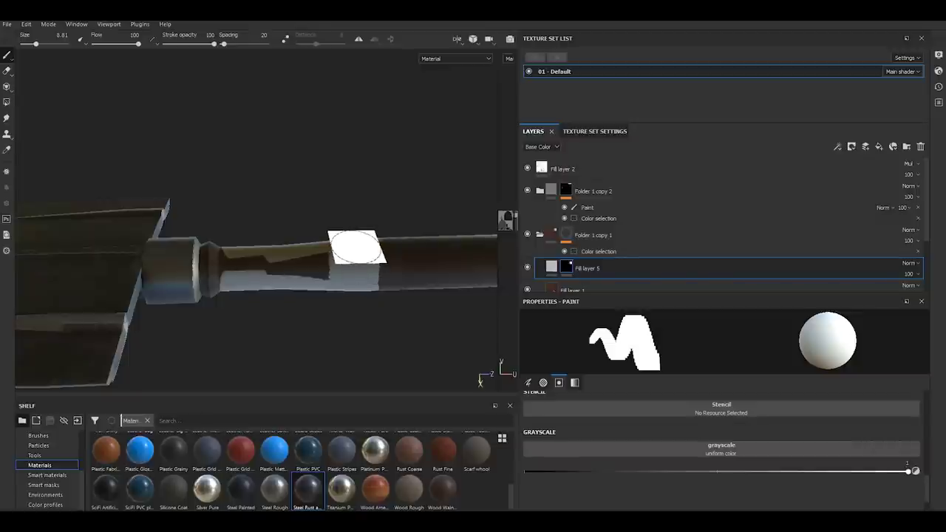
pyautogui.click(337, 249)
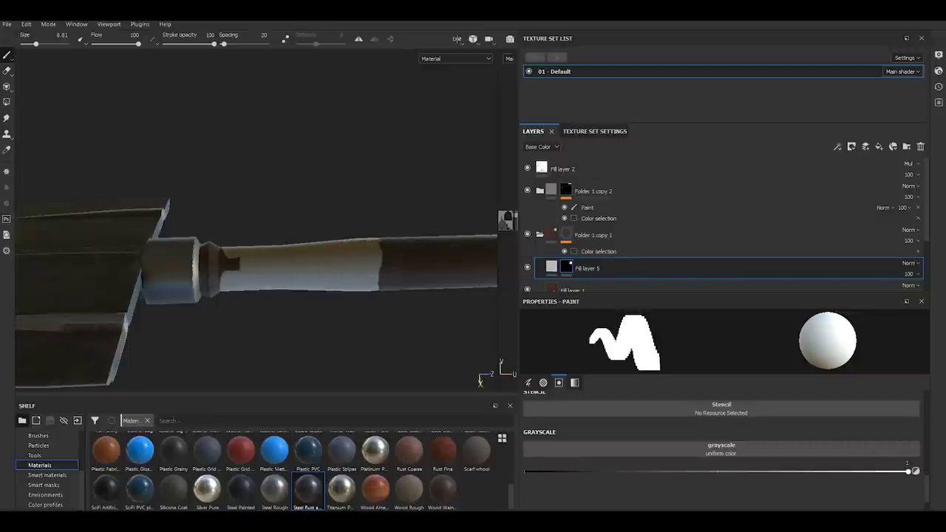
# Orbit around the handle to inspect the painted grip band
pyautogui.moveTo(268, 236)
pyautogui.keyDown('alt'); pyautogui.mouseDown()
pyautogui.moveTo(280, 212)
pyautogui.moveTo(255, 228)
pyautogui.mouseUp(); pyautogui.keyUp('alt')
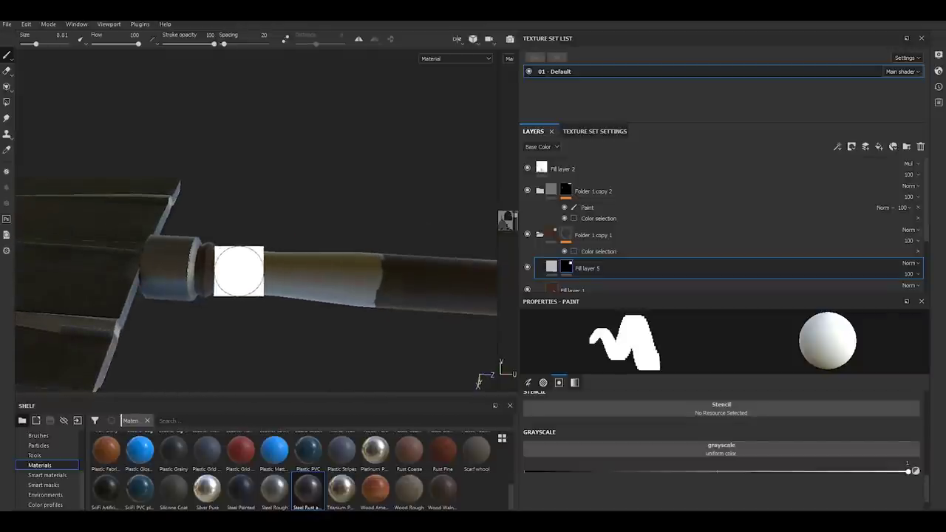
pyautogui.moveTo(238, 271)
pyautogui.keyDown('alt'); pyautogui.mouseDown()
pyautogui.moveTo(274, 232)
pyautogui.moveTo(251, 264)
pyautogui.mouseUp(); pyautogui.keyUp('alt')
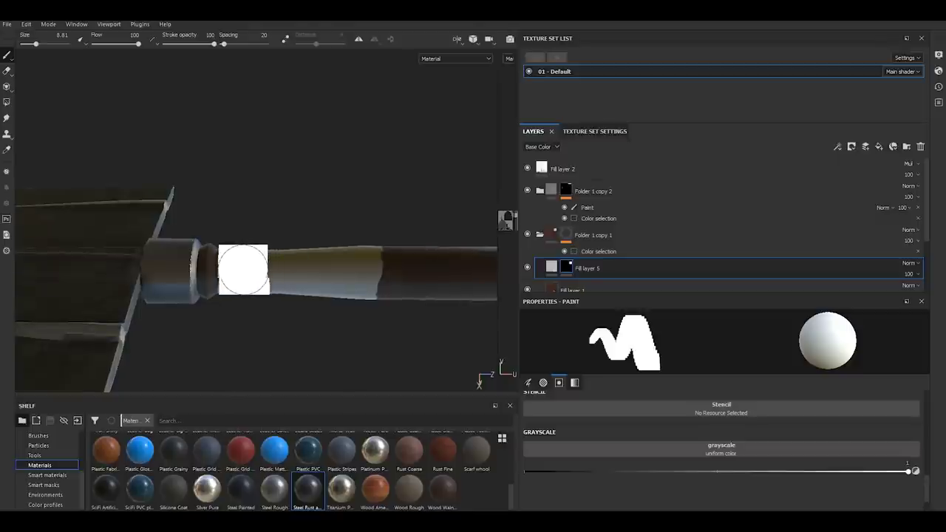
pyautogui.keyDown('alt'); pyautogui.moveTo(296, 226); pyautogui.dragTo(310, 286); pyautogui.keyUp('alt')
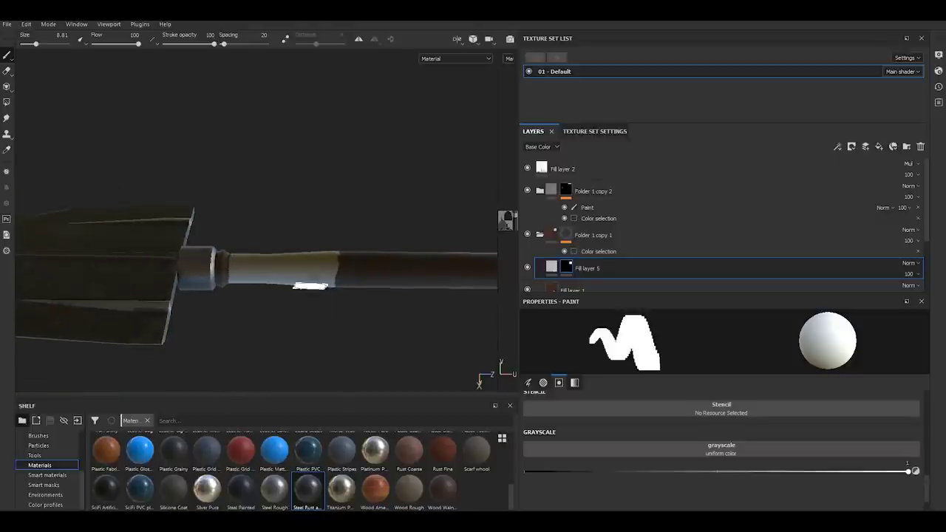
pyautogui.moveTo(308, 327)
pyautogui.keyDown('alt'); pyautogui.mouseDown()
pyautogui.moveTo(300, 167)
pyautogui.moveTo(336, 303)
pyautogui.mouseUp(); pyautogui.keyUp('alt')
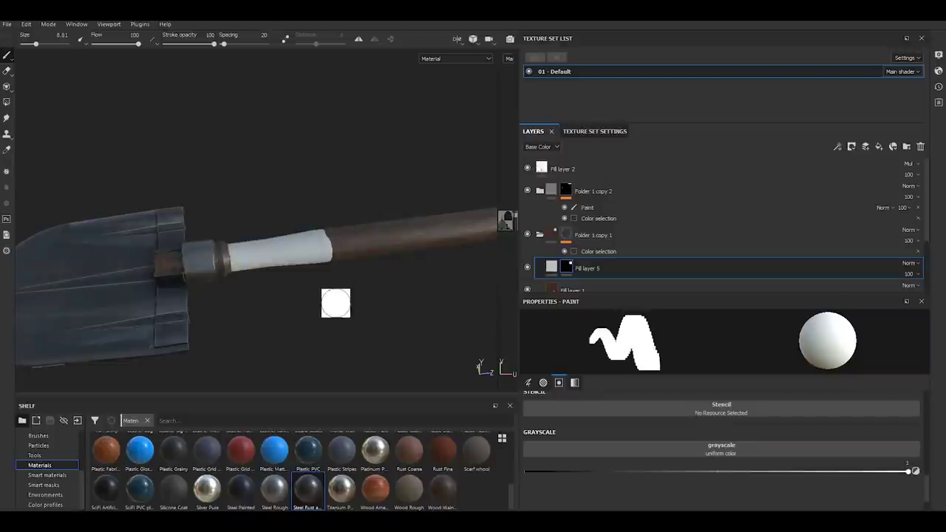
pyautogui.moveTo(312, 238)
pyautogui.keyDown('alt'); pyautogui.mouseDown()
pyautogui.moveTo(320, 322)
pyautogui.moveTo(320, 268)
pyautogui.mouseUp(); pyautogui.keyUp('alt')
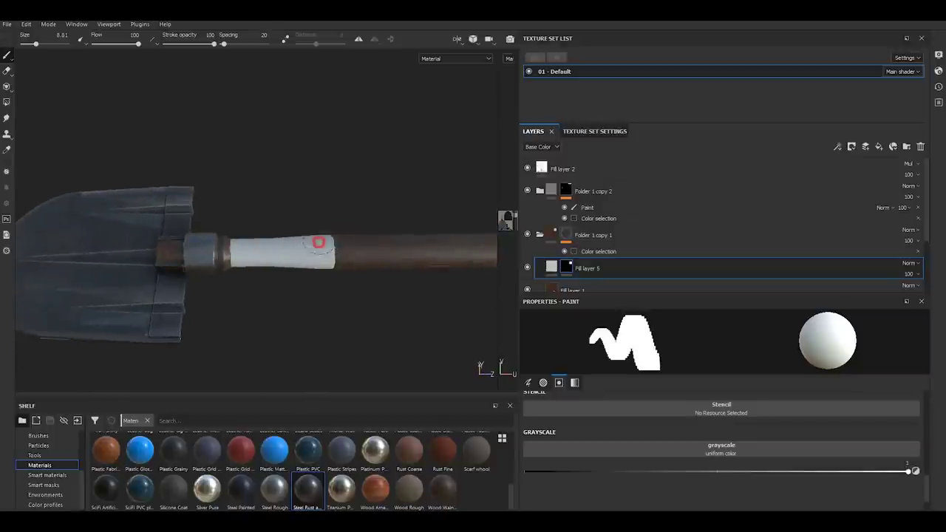
pyautogui.keyDown('alt'); pyautogui.moveTo(310, 281); pyautogui.dragTo(316, 233); pyautogui.keyUp('alt')
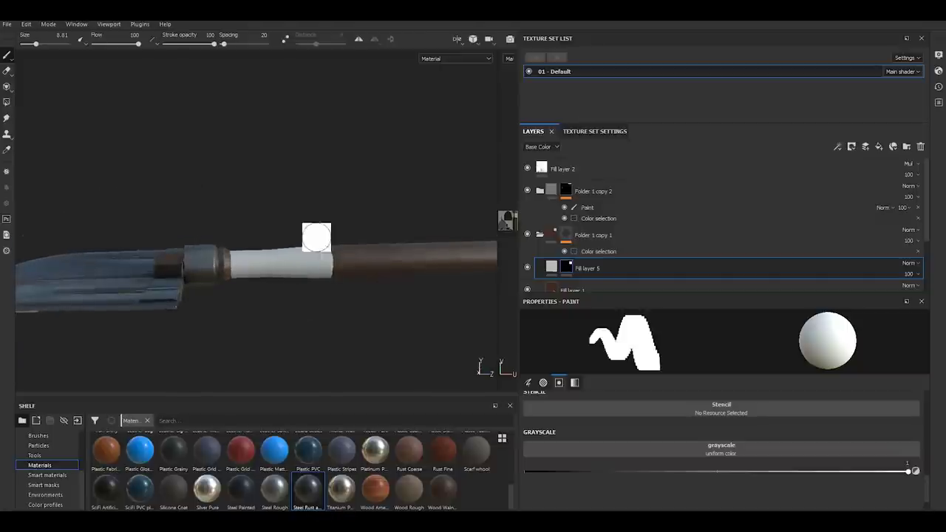
pyautogui.moveTo(315, 233)
pyautogui.keyDown('alt'); pyautogui.mouseDown(button='right')
pyautogui.moveTo(364, 260)
pyautogui.moveTo(318, 262)
pyautogui.mouseUp(button='right'); pyautogui.keyUp('alt')
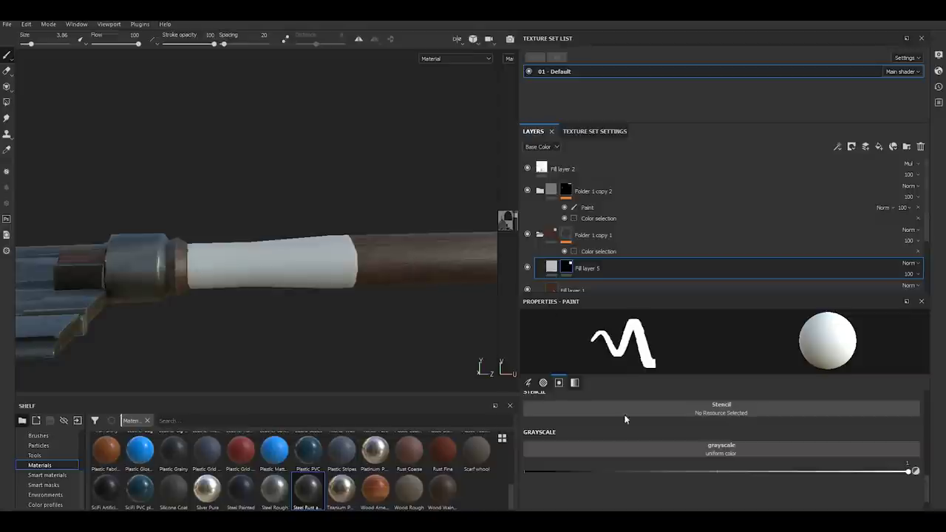
# Give the mask brush the soft round Shape alpha, shrink it to 2.44, and paint grayscale 0
pyautogui.scroll(3, 29, 455)
pyautogui.click(37, 446)
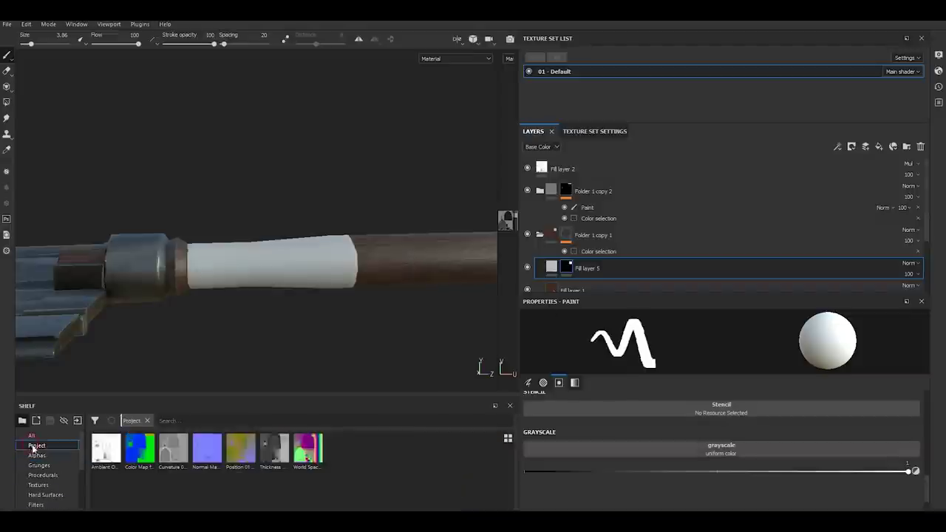
pyautogui.click(37, 456)
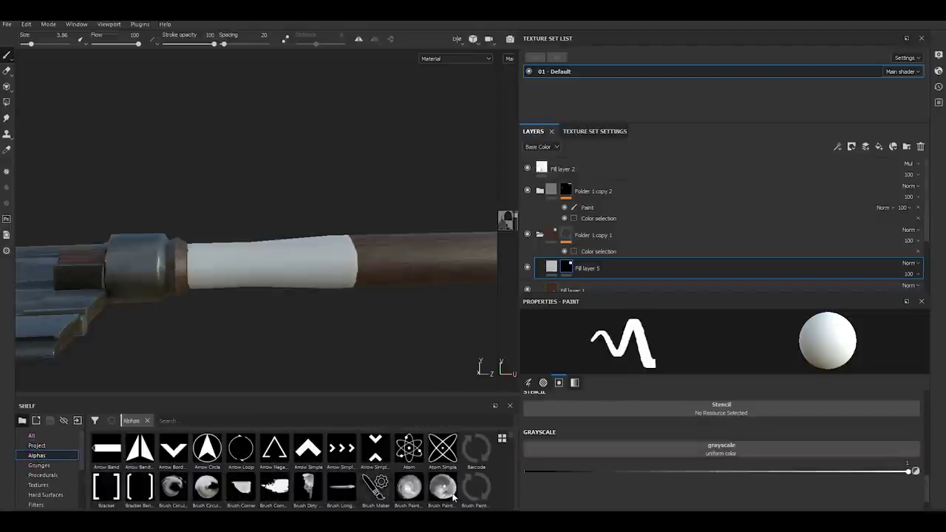
pyautogui.scroll(-2, 459, 470)
pyautogui.scroll(-2, 460, 470)
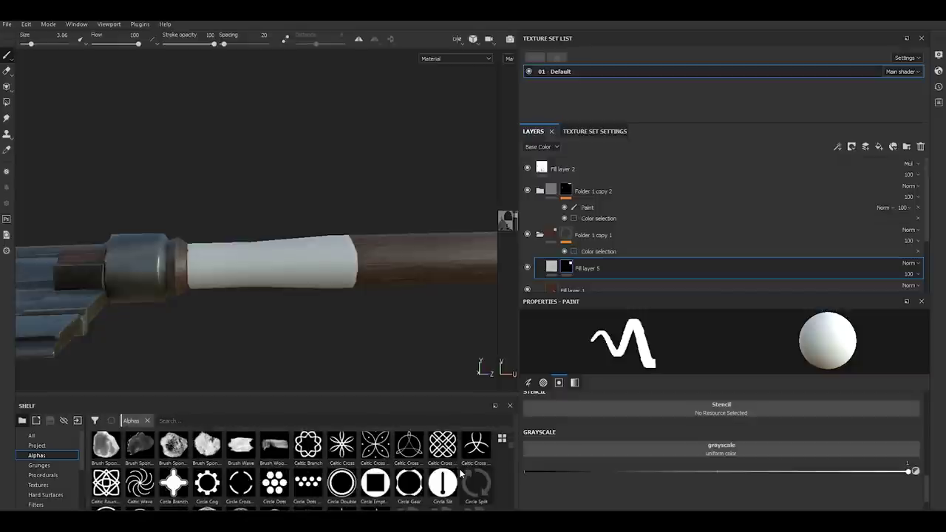
pyautogui.scroll(-1, 460, 473)
pyautogui.scroll(-1, 459, 473)
pyautogui.scroll(-1, 459, 473)
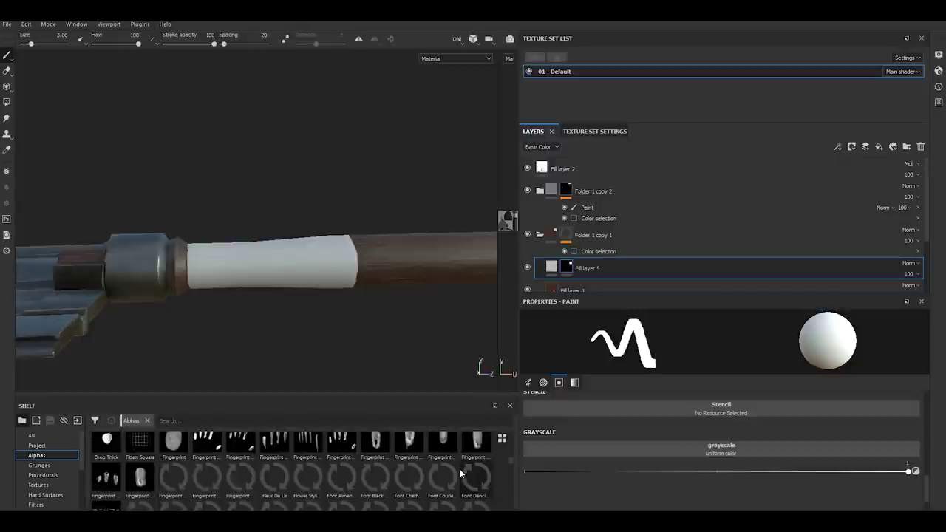
pyautogui.scroll(-2, 460, 473)
pyautogui.scroll(-2, 459, 473)
pyautogui.scroll(-2, 459, 472)
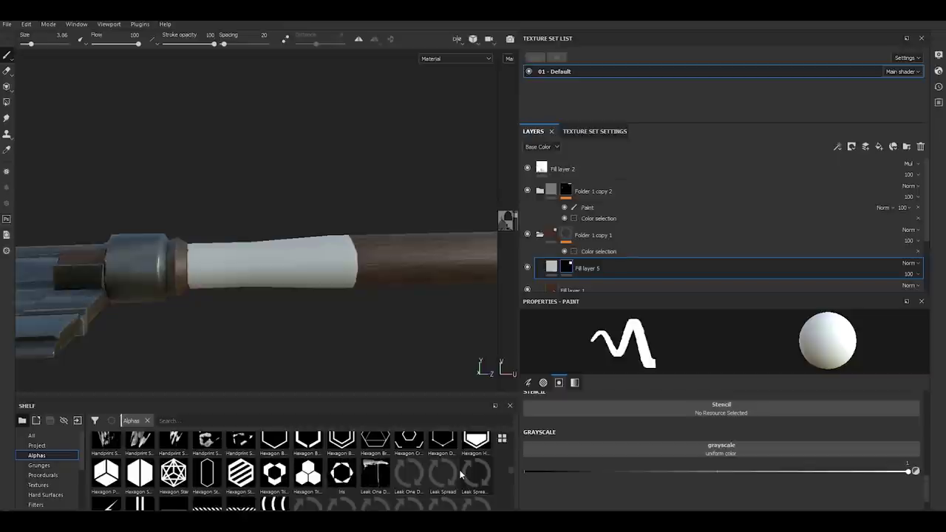
pyautogui.scroll(-2, 460, 472)
pyautogui.scroll(-3, 459, 475)
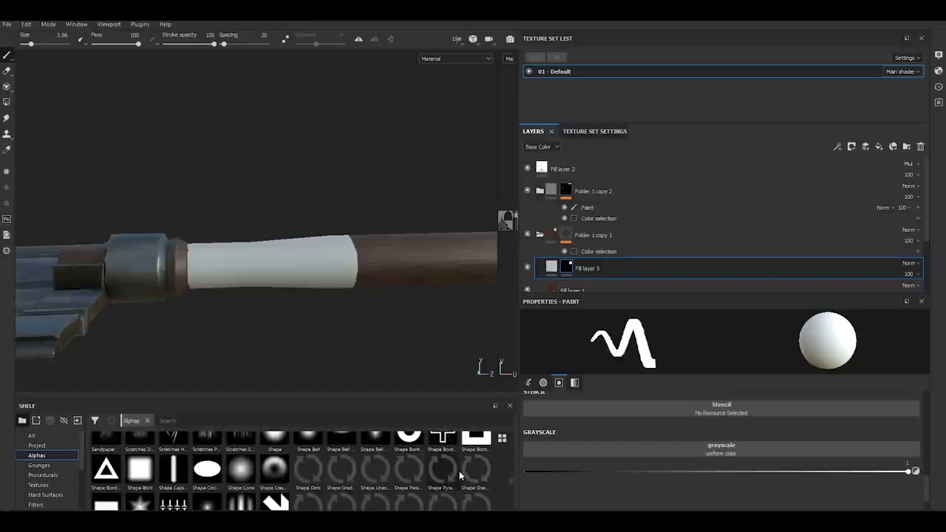
pyautogui.click(274, 441)
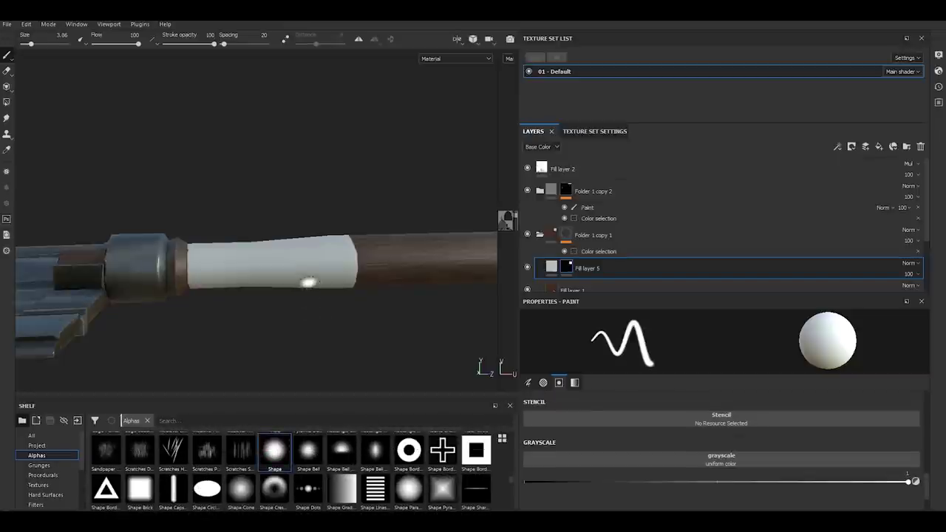
pyautogui.press('[')
pyautogui.press('[')
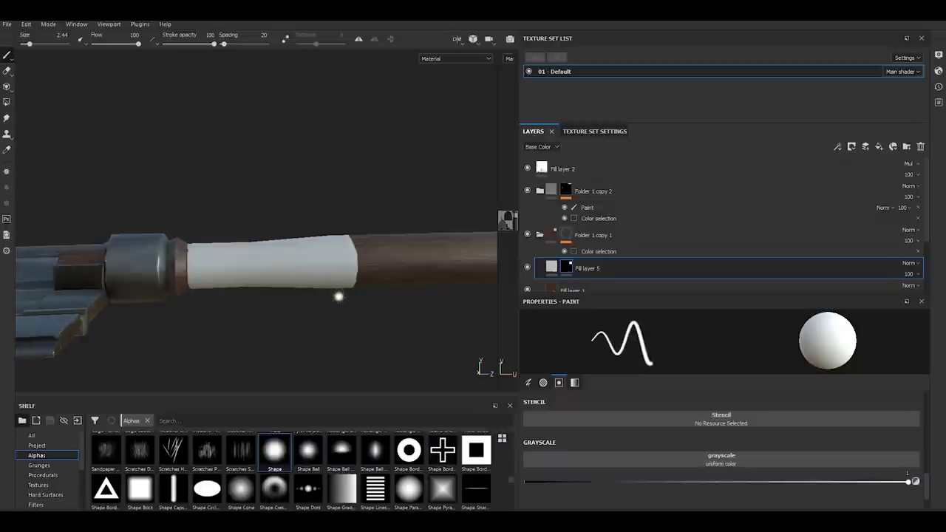
pyautogui.press('x')
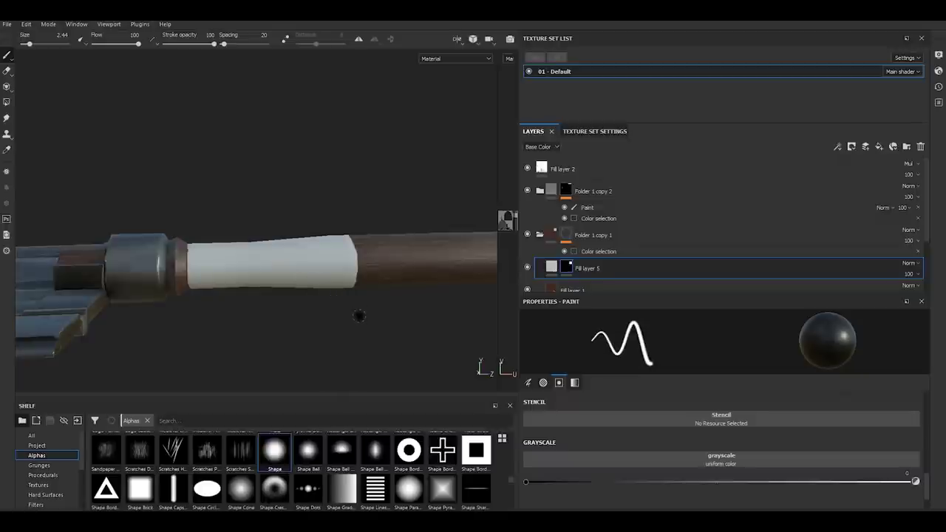
# Turn the view onto the white band and try a dark stroke at its right edge, then undo it
pyautogui.keyDown('alt'); pyautogui.moveTo(350, 333); pyautogui.dragTo(334, 300); pyautogui.keyUp('alt')
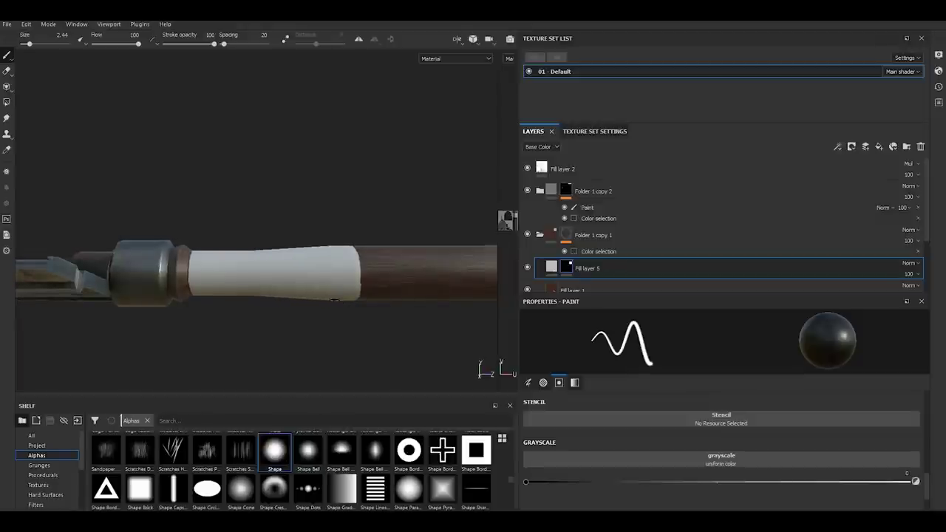
pyautogui.keyDown('alt'); pyautogui.moveTo(334, 300); pyautogui.dragTo(333, 299); pyautogui.keyUp('alt')
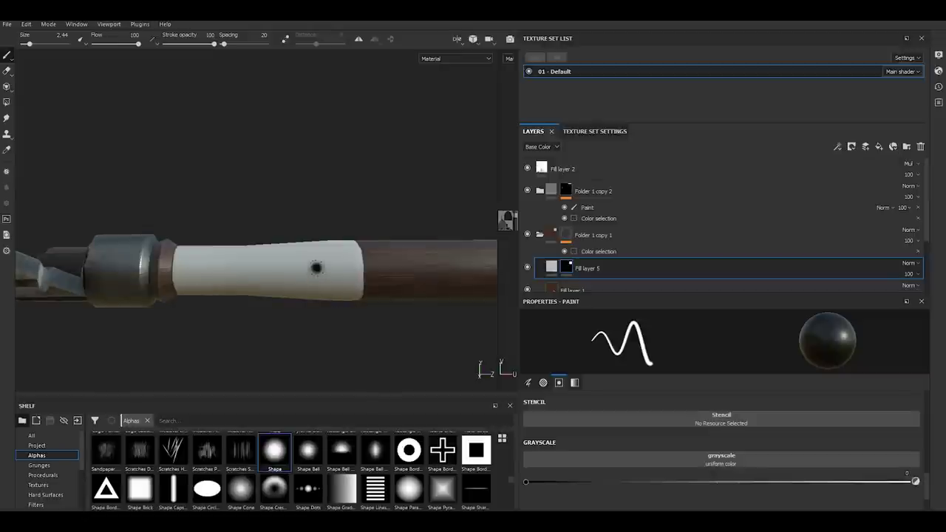
pyautogui.moveTo(311, 323)
pyautogui.keyDown('alt'); pyautogui.mouseDown()
pyautogui.moveTo(319, 345)
pyautogui.moveTo(322, 337)
pyautogui.mouseUp(); pyautogui.keyUp('alt')
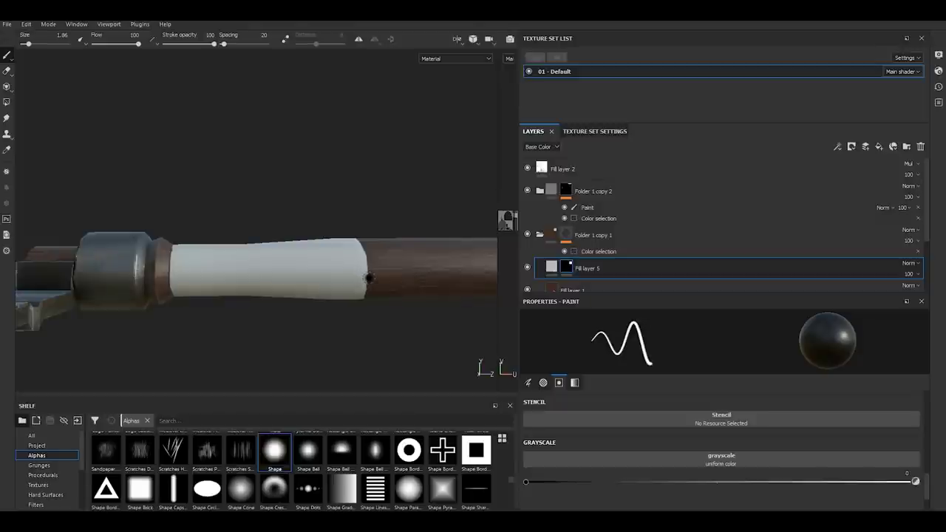
pyautogui.moveTo(368, 279); pyautogui.dragTo(340, 277)
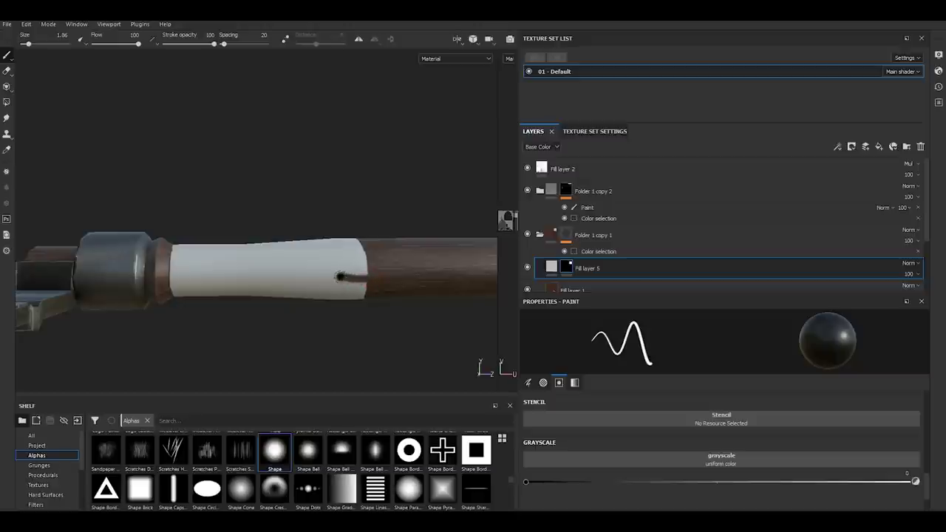
pyautogui.hotkey('ctrl', 'z')
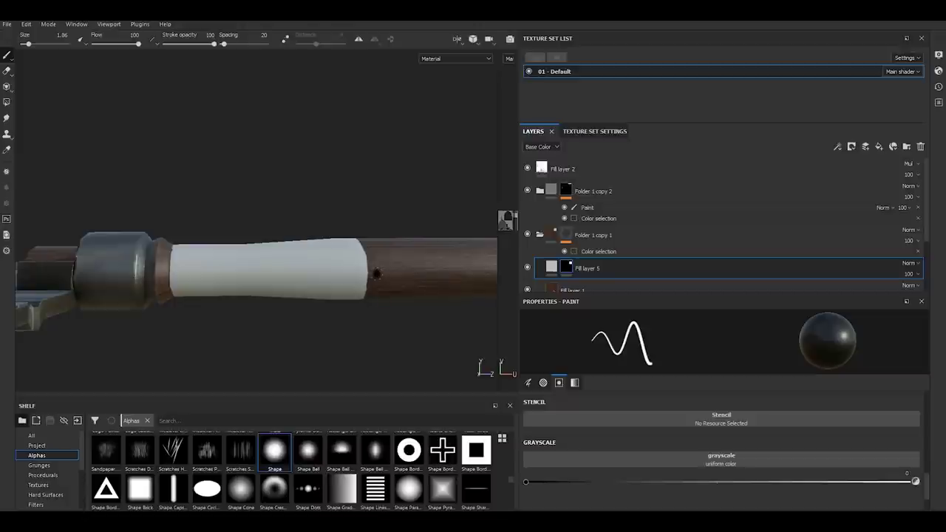
# Paint a straight dark line across the band and widen its right end into a wedge
pyautogui.press('shift')
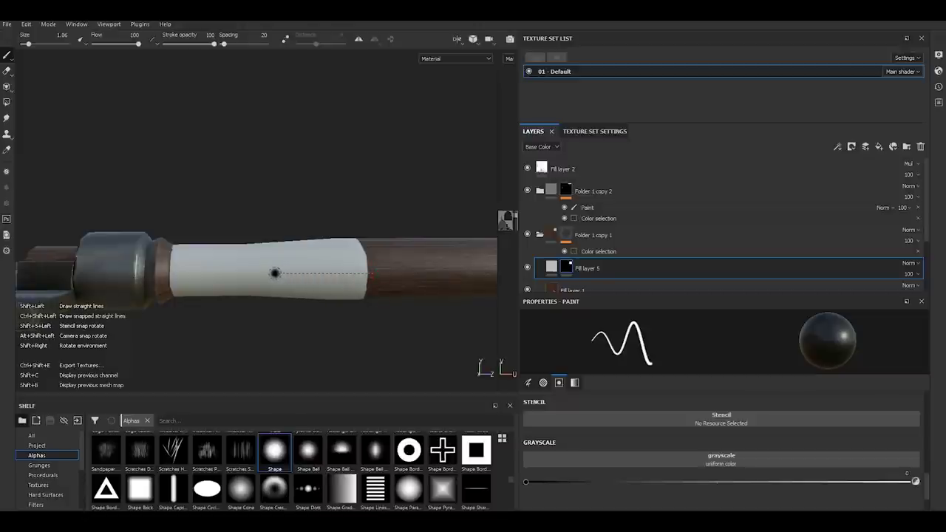
pyautogui.keyDown('shift'); pyautogui.click(272, 274); pyautogui.keyUp('shift')
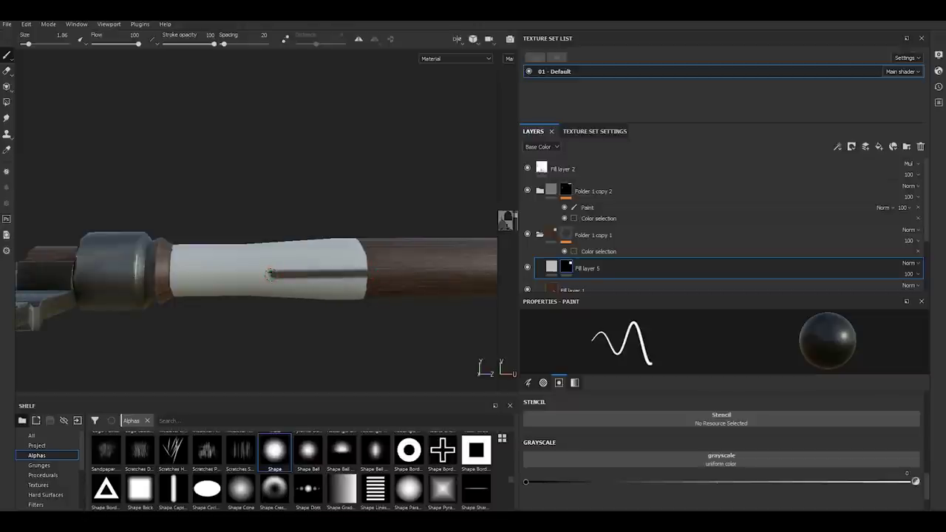
pyautogui.moveTo(278, 272); pyautogui.dragTo(309, 268)
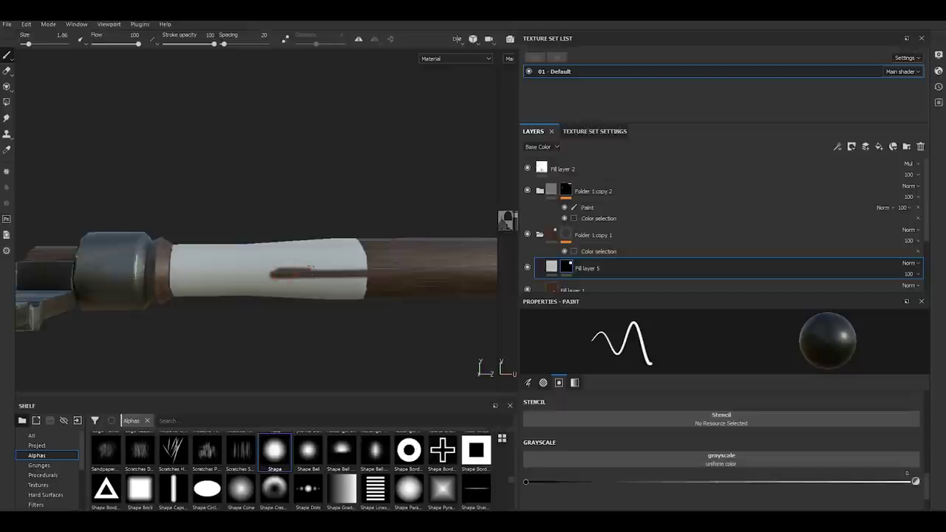
pyautogui.moveTo(367, 264)
pyautogui.mouseDown()
pyautogui.moveTo(345, 263)
pyautogui.moveTo(352, 255)
pyautogui.mouseUp()
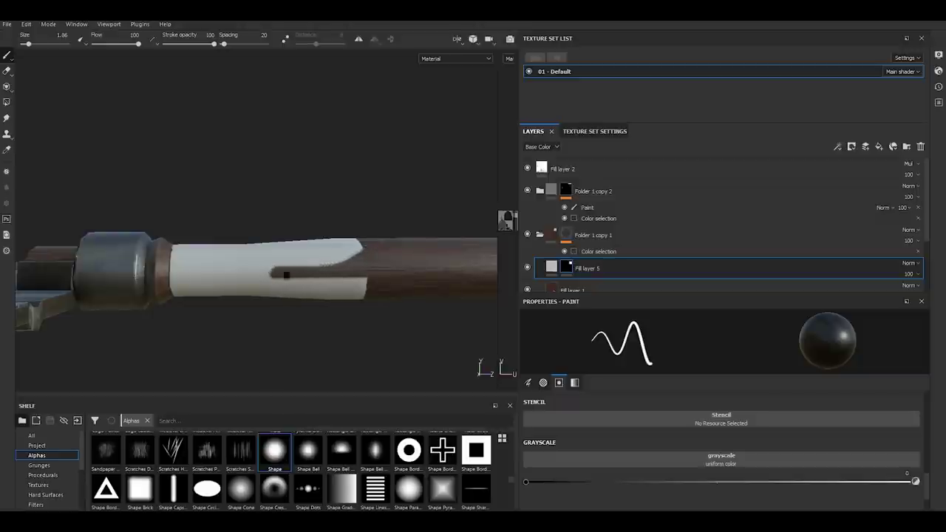
pyautogui.moveTo(325, 278); pyautogui.dragTo(363, 284)
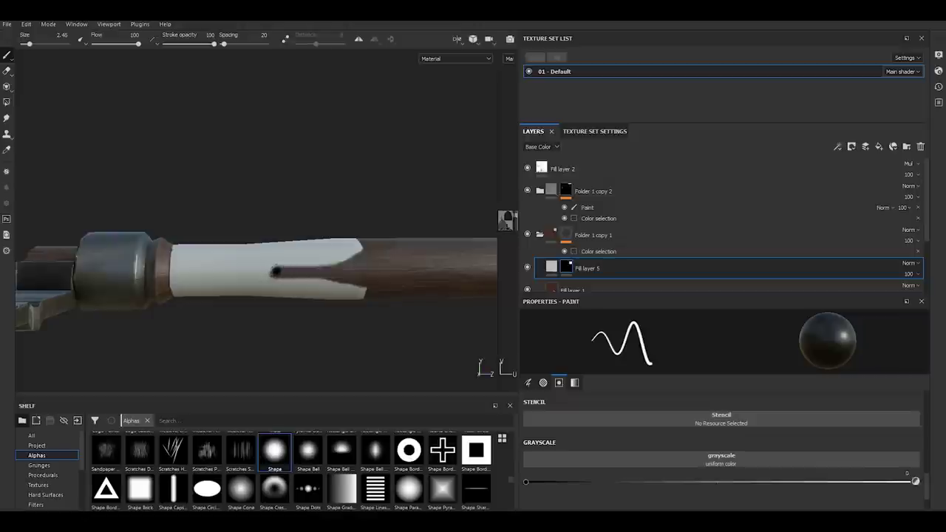
# Shrink the brush to 0.93 and extend the crack leftward in a straight line to a thin point
pyautogui.press('[')
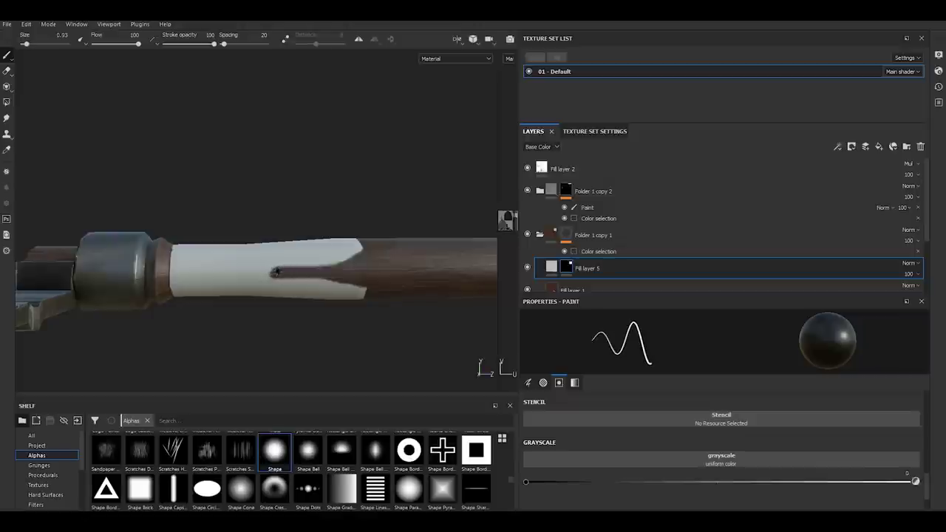
pyautogui.press('shift')
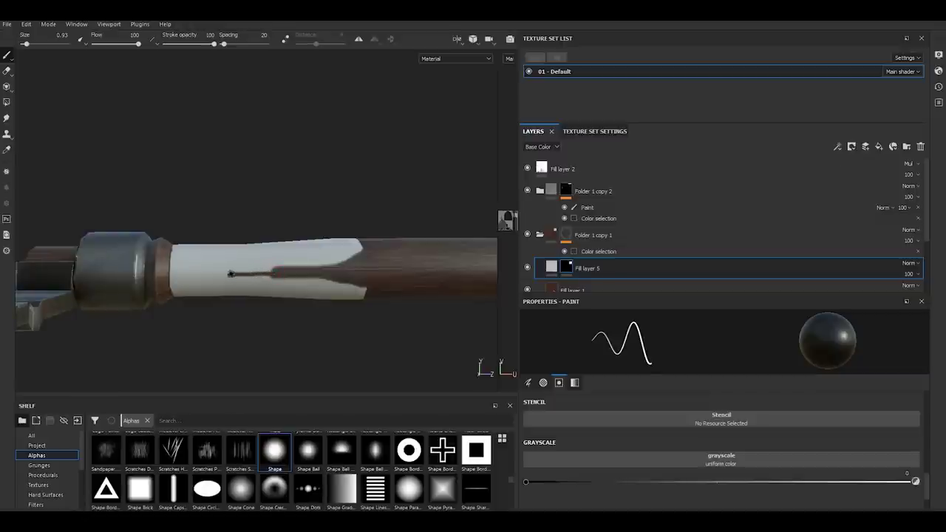
pyautogui.press('shift')
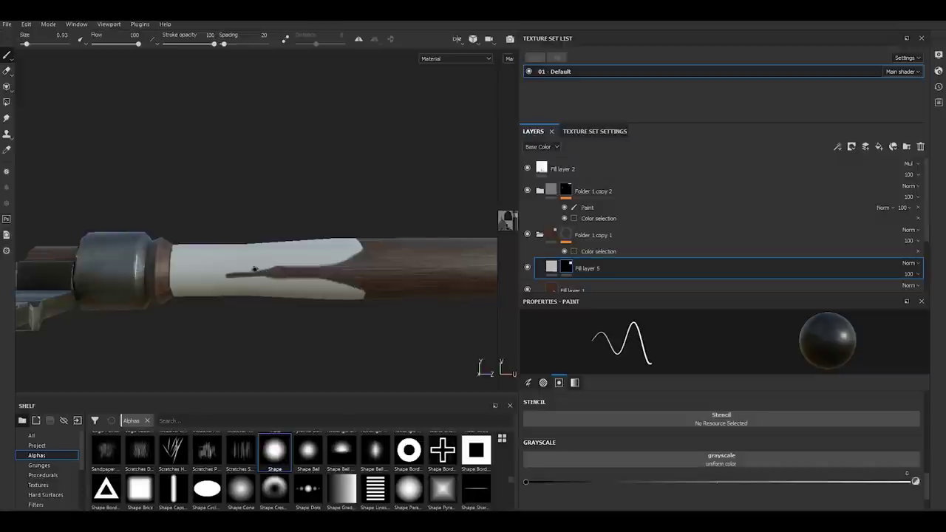
pyautogui.scroll(2, 274, 284)
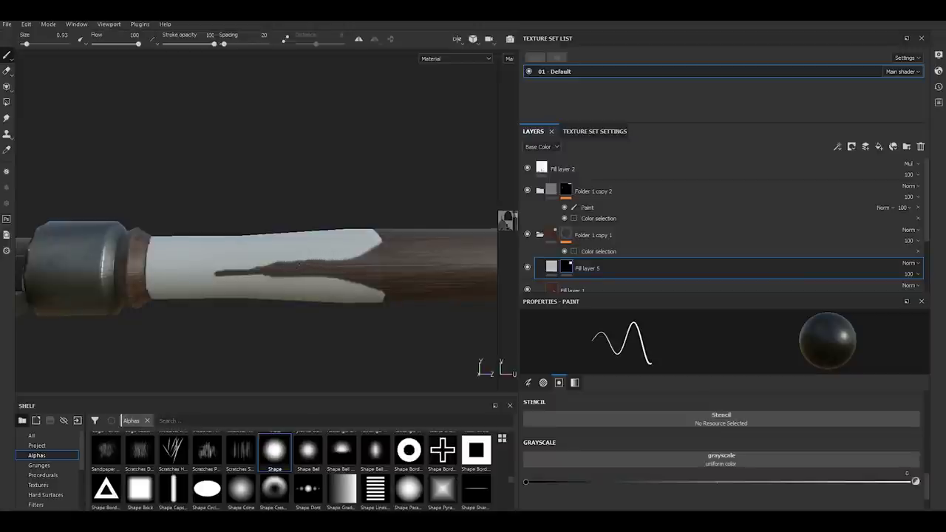
pyautogui.keyDown('alt'); pyautogui.moveTo(281, 265); pyautogui.dragTo(298, 277); pyautogui.keyUp('alt')
pyautogui.keyDown('alt'); pyautogui.moveTo(305, 325); pyautogui.dragTo(362, 375); pyautogui.keyUp('alt')
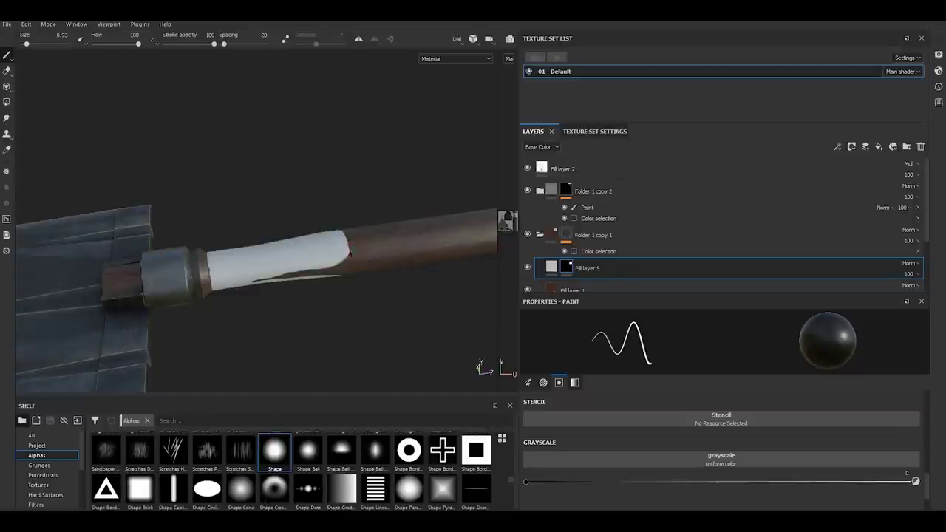
# Drop a material from the Shelf Materials onto Fill layer 5's fill
pyautogui.click(550, 271)
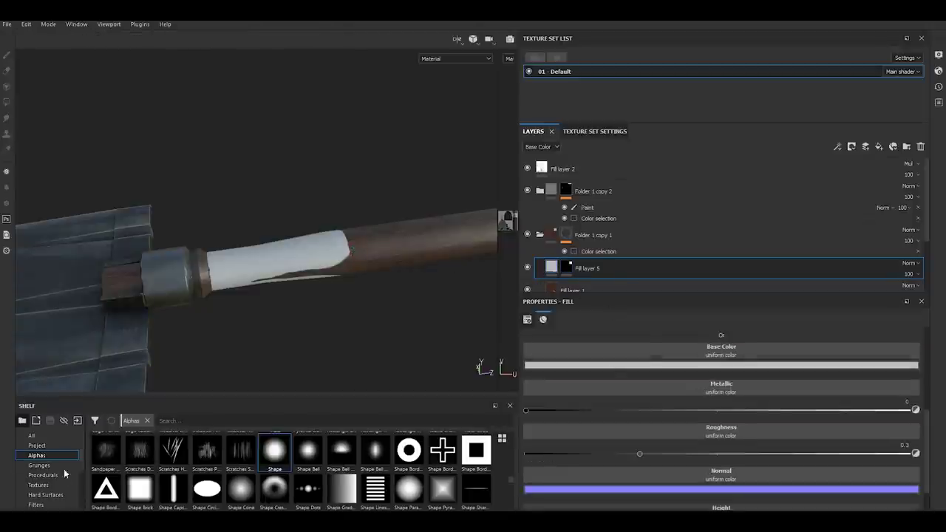
pyautogui.scroll(-3, 50, 491)
pyautogui.scroll(-2, 50, 491)
pyautogui.click(39, 465)
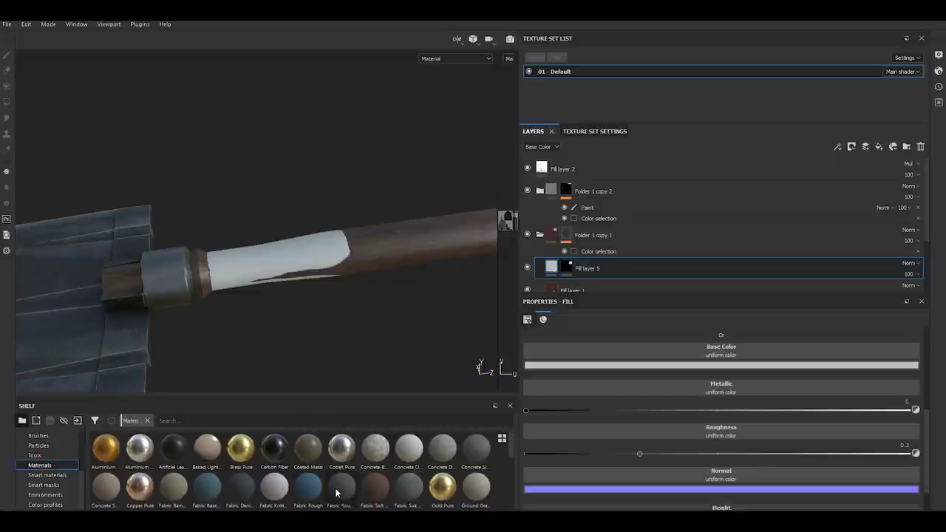
pyautogui.scroll(-3, 347, 484)
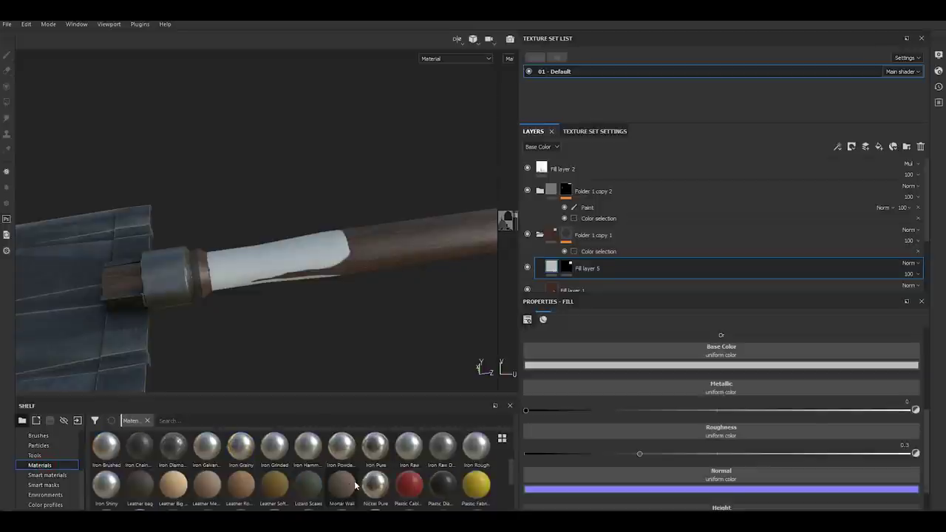
pyautogui.click(476, 451)
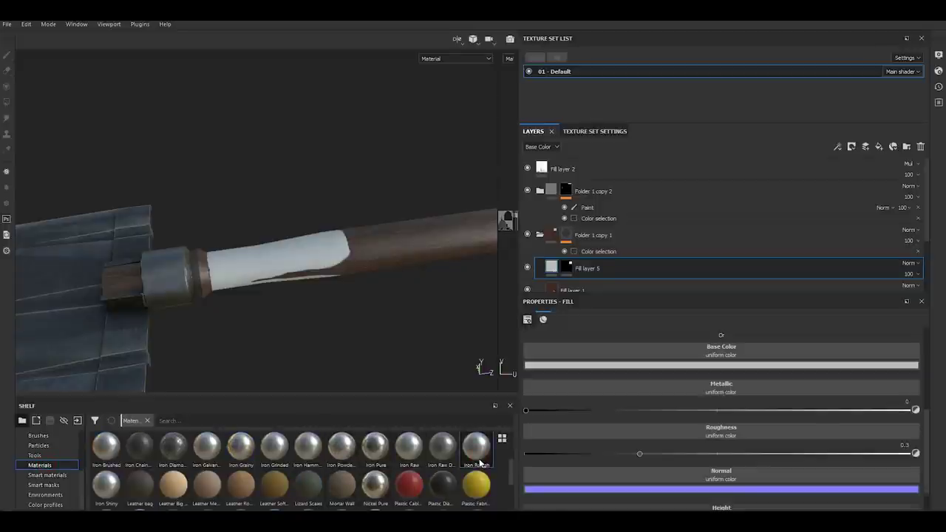
pyautogui.moveTo(395, 331)
pyautogui.keyDown('alt'); pyautogui.mouseDown()
pyautogui.moveTo(398, 294)
pyautogui.moveTo(341, 278)
pyautogui.mouseUp(); pyautogui.keyUp('alt')
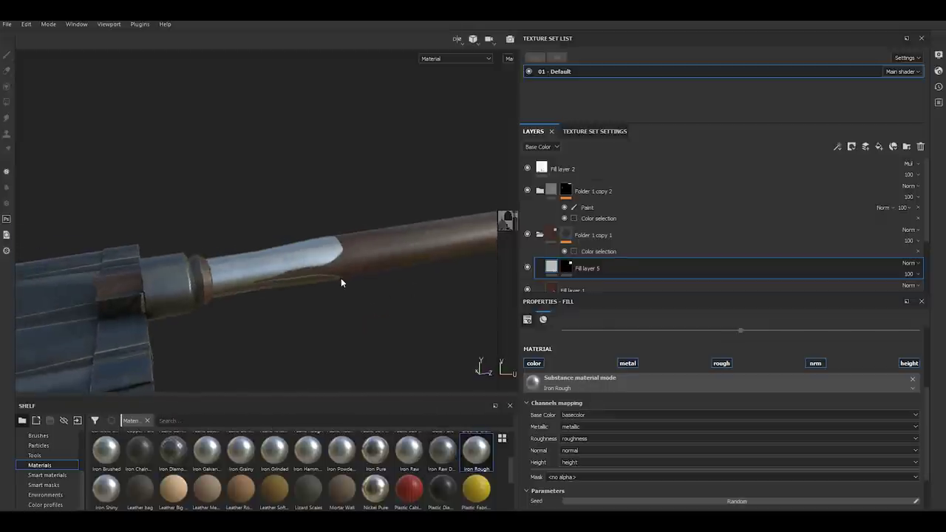
# Review the band's new blue material and its Finish settings, such as Roughness 0.4
pyautogui.scroll(2, 325, 281)
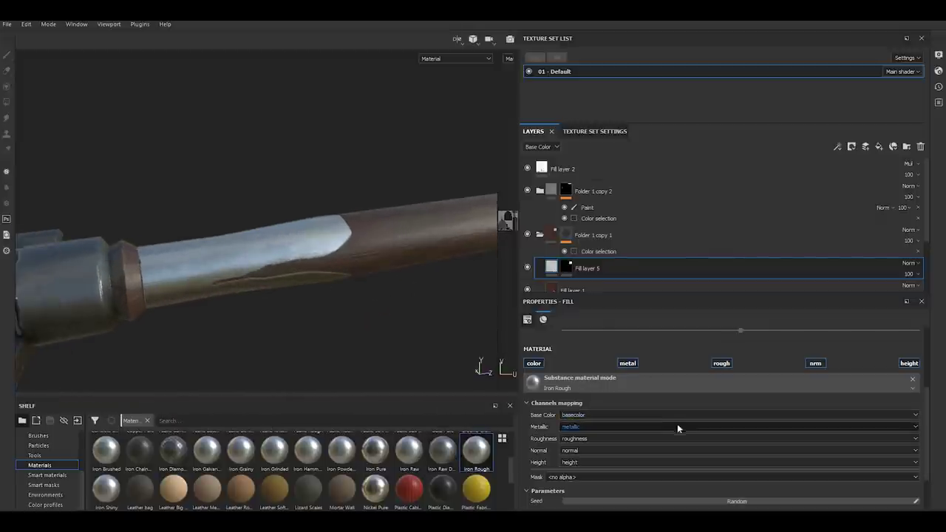
pyautogui.scroll(-2, 665, 431)
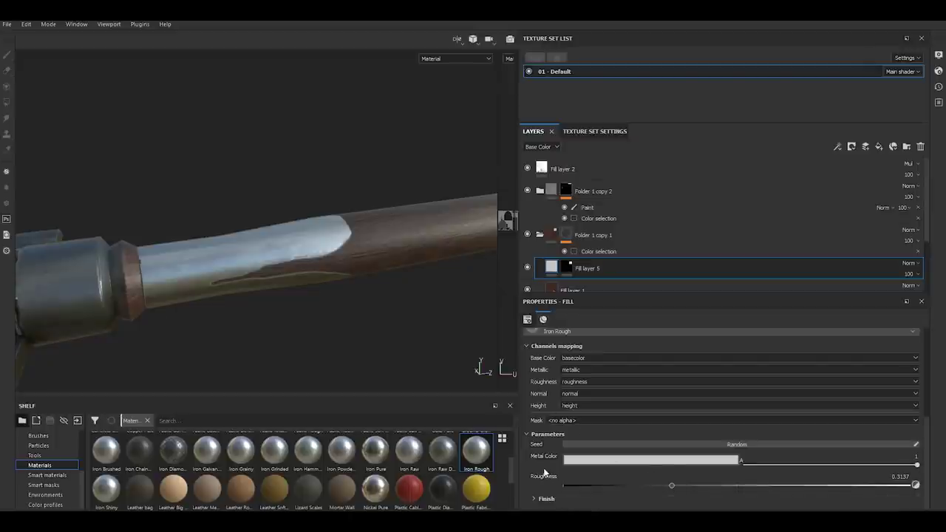
pyautogui.click(535, 498)
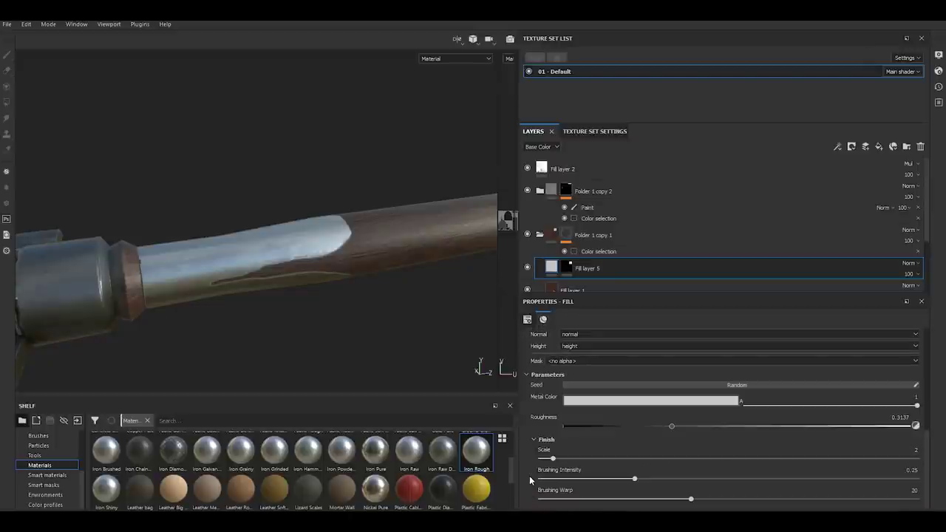
pyautogui.scroll(-2, 529, 475)
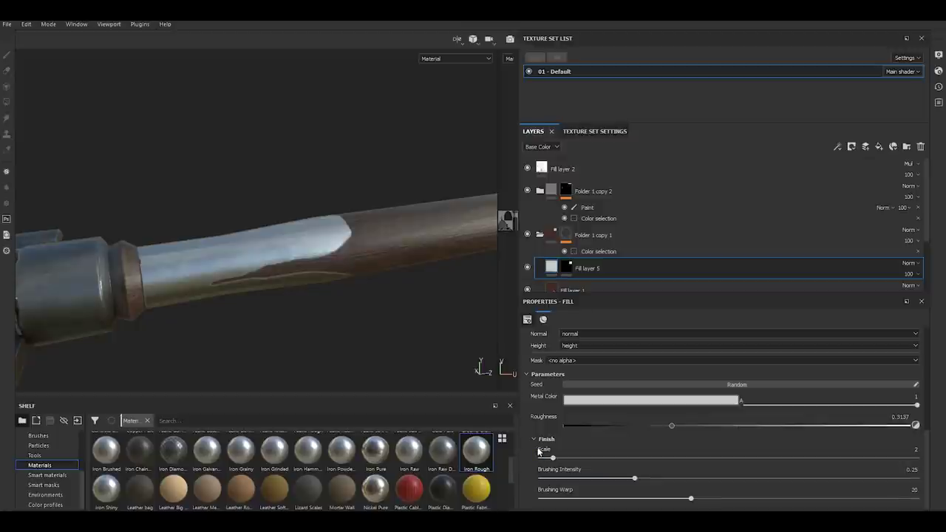
pyautogui.scroll(1, 539, 450)
pyautogui.scroll(1, 538, 440)
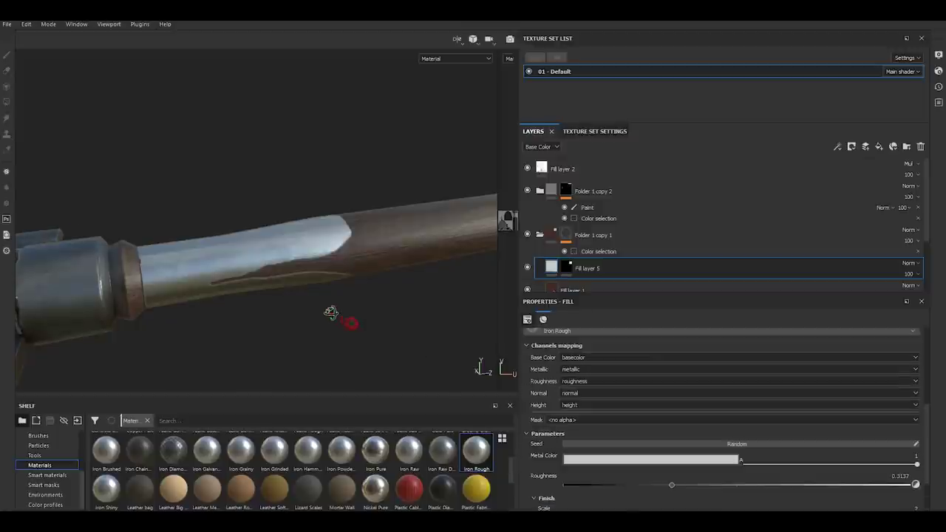
pyautogui.keyDown('alt'); pyautogui.moveTo(330, 312); pyautogui.dragTo(323, 313); pyautogui.keyUp('alt')
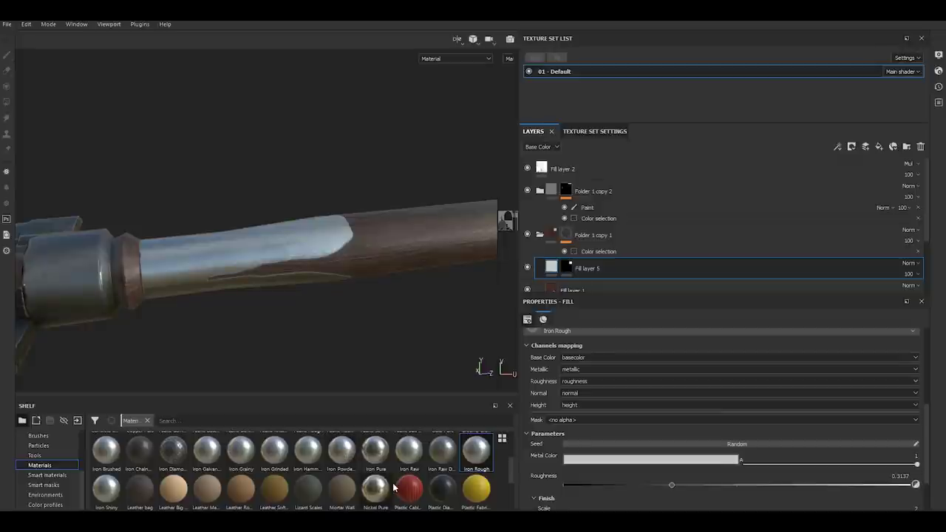
pyautogui.scroll(-2, 393, 487)
pyautogui.scroll(2, 395, 488)
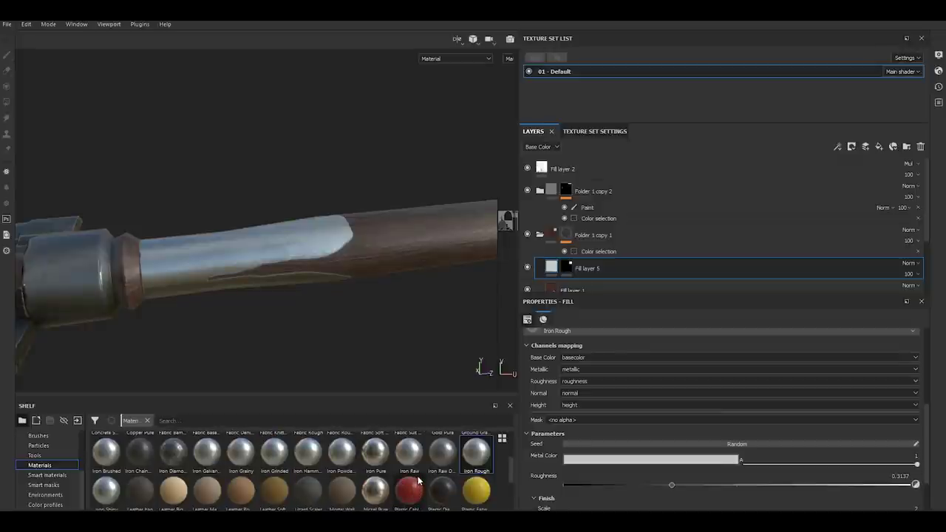
pyautogui.scroll(-2, 419, 481)
# On the Plastic Matte band, set Metallic to about 0.68, lower Roughness, use light grey base, Height 0.28
pyautogui.click(281, 464)
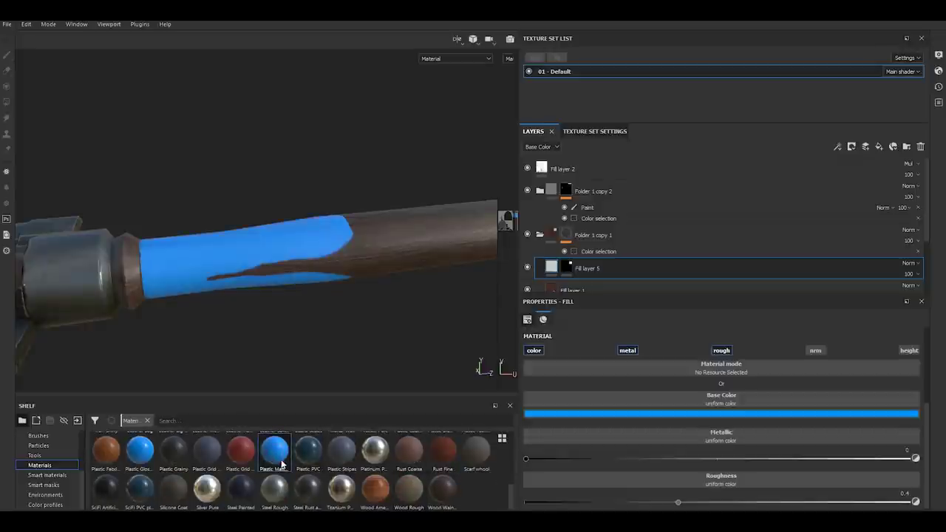
pyautogui.moveTo(722, 460); pyautogui.dragTo(788, 459)
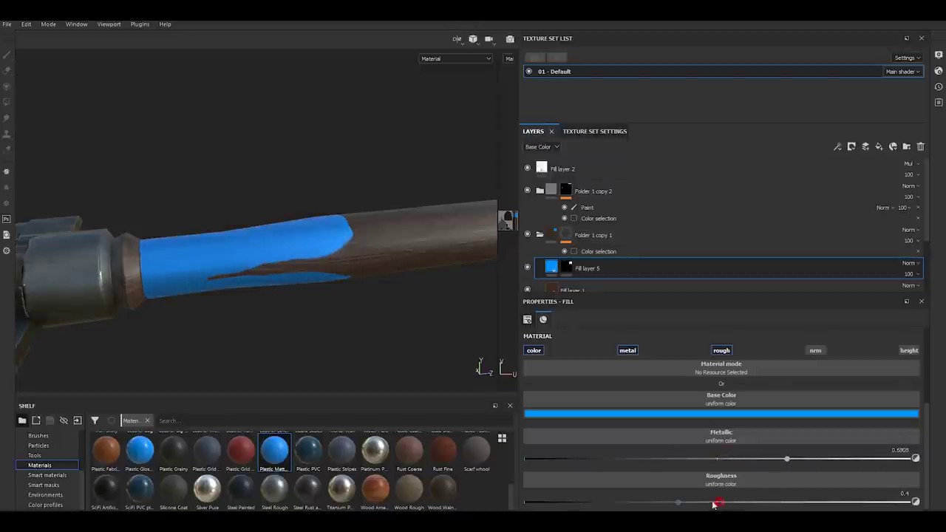
pyautogui.moveTo(713, 504); pyautogui.dragTo(707, 504)
pyautogui.click(614, 415)
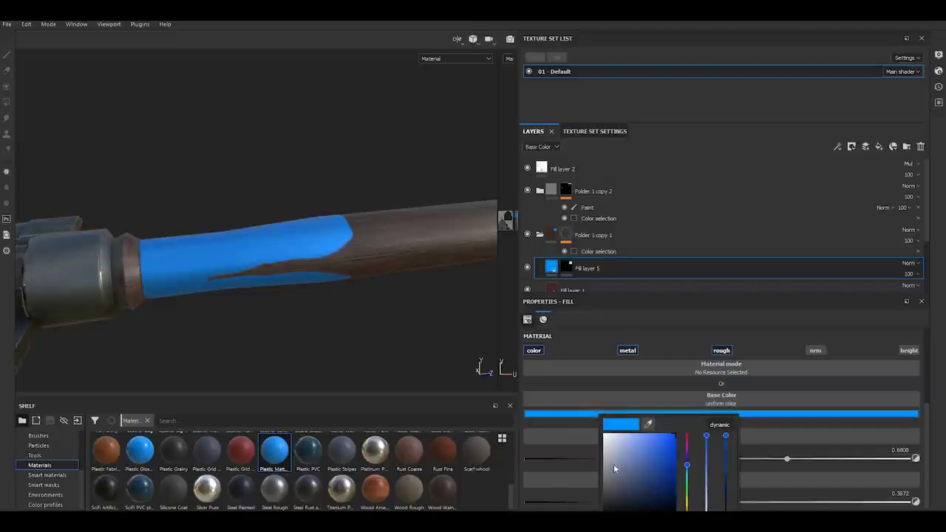
pyautogui.moveTo(606, 466); pyautogui.dragTo(604, 465)
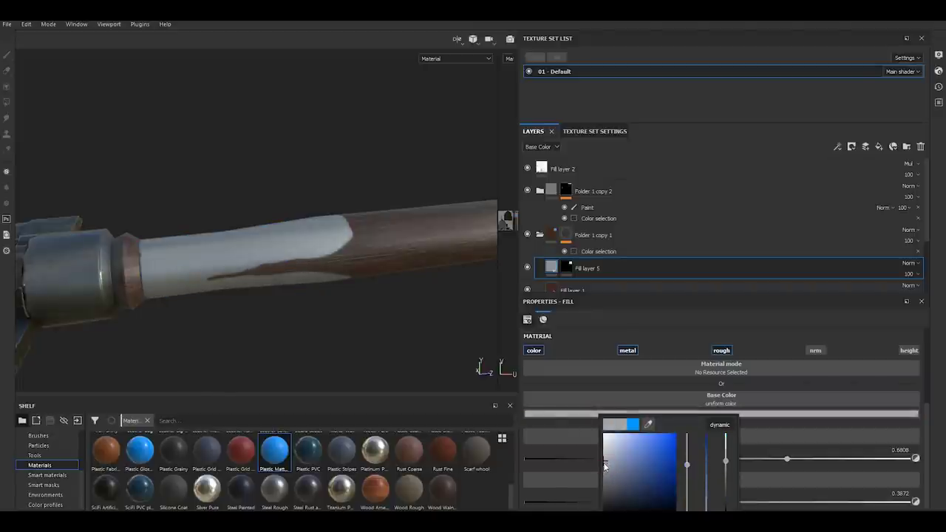
pyautogui.click(759, 465)
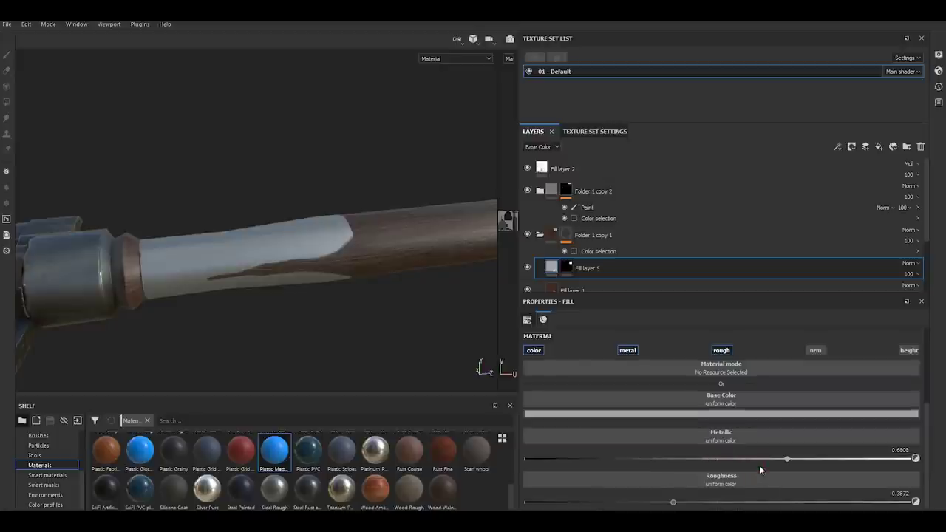
pyautogui.scroll(-1, 705, 493)
pyautogui.scroll(-1, 708, 497)
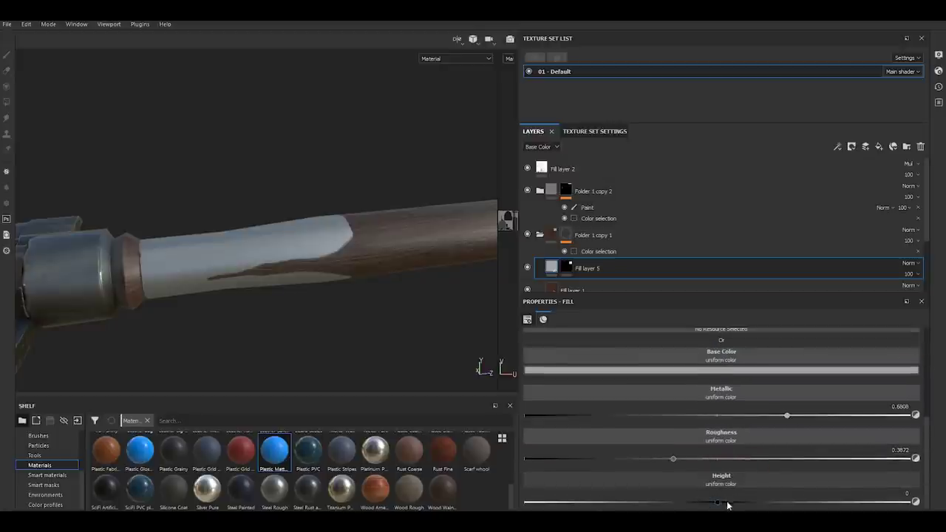
pyautogui.moveTo(717, 503); pyautogui.dragTo(764, 502)
pyautogui.click(769, 502)
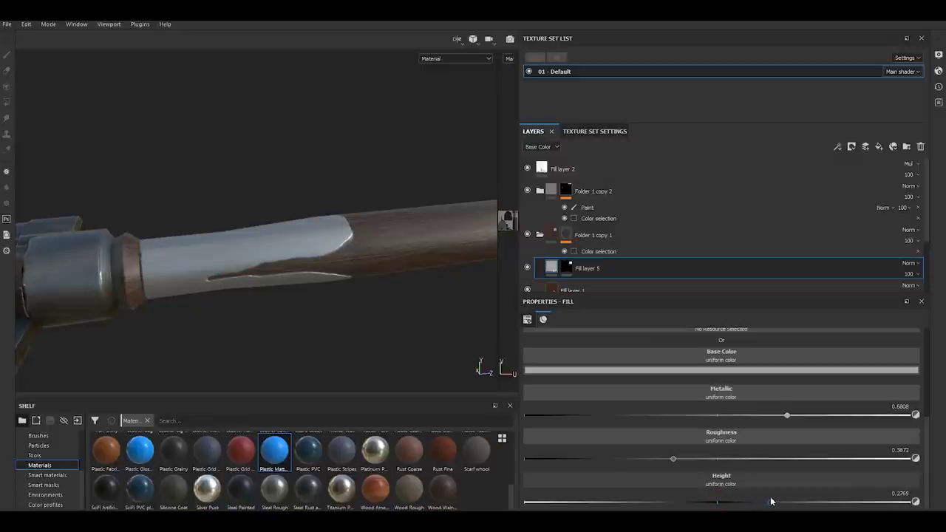
# Try Steel Rough on the handle band, then switch it back to Iron Rough
pyautogui.click(281, 488)
pyautogui.moveTo(382, 333)
pyautogui.keyDown('alt'); pyautogui.mouseDown()
pyautogui.moveTo(312, 317)
pyautogui.moveTo(321, 321)
pyautogui.mouseUp(); pyautogui.keyUp('alt')
pyautogui.scroll(5, 386, 500)
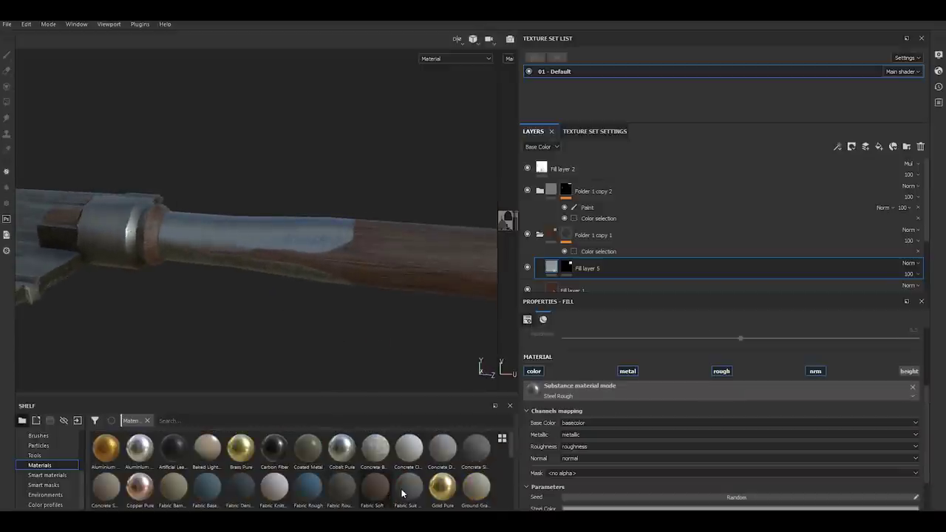
pyautogui.click(475, 446)
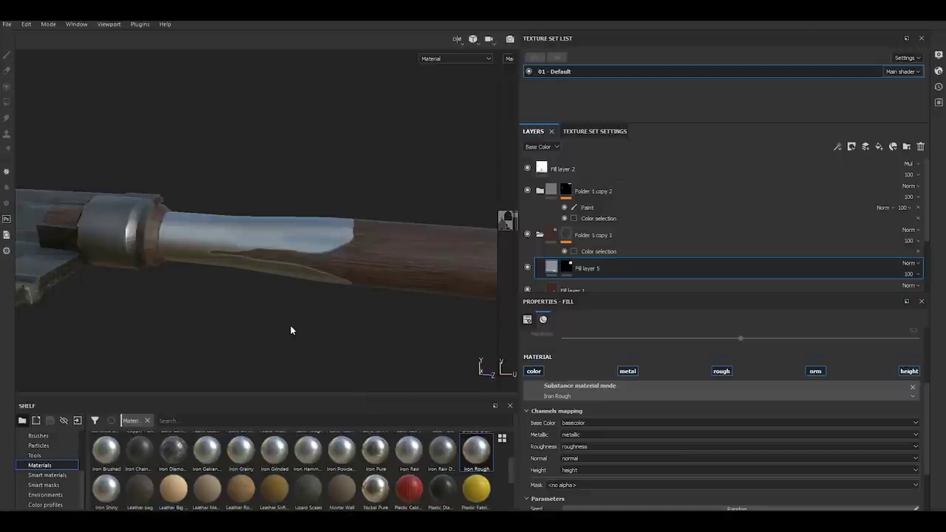
pyautogui.moveTo(291, 330)
pyautogui.keyDown('alt'); pyautogui.mouseDown()
pyautogui.moveTo(348, 344)
pyautogui.moveTo(350, 359)
pyautogui.mouseUp(); pyautogui.keyUp('alt')
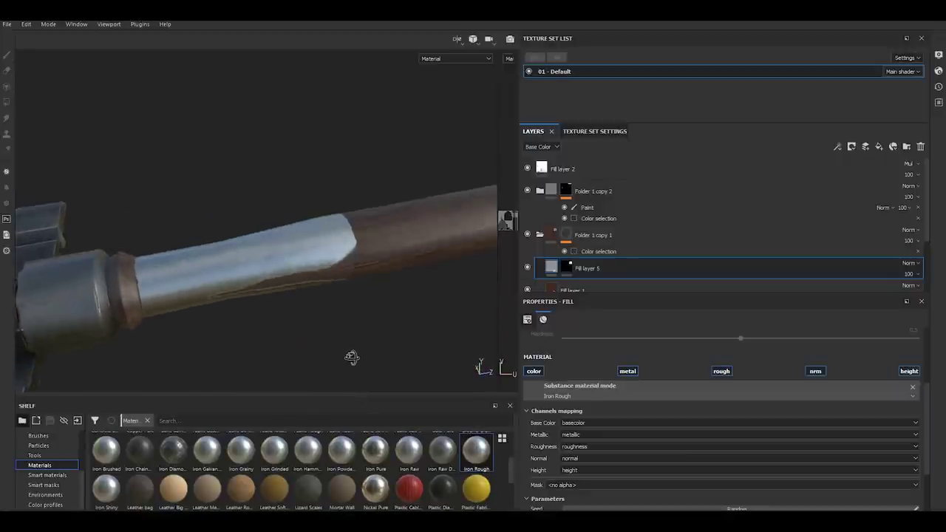
pyautogui.click(570, 267)
# Add a filter to Fill layer 5's mask and set it to Blur from the Shelf Filters
pyautogui.click(839, 147)
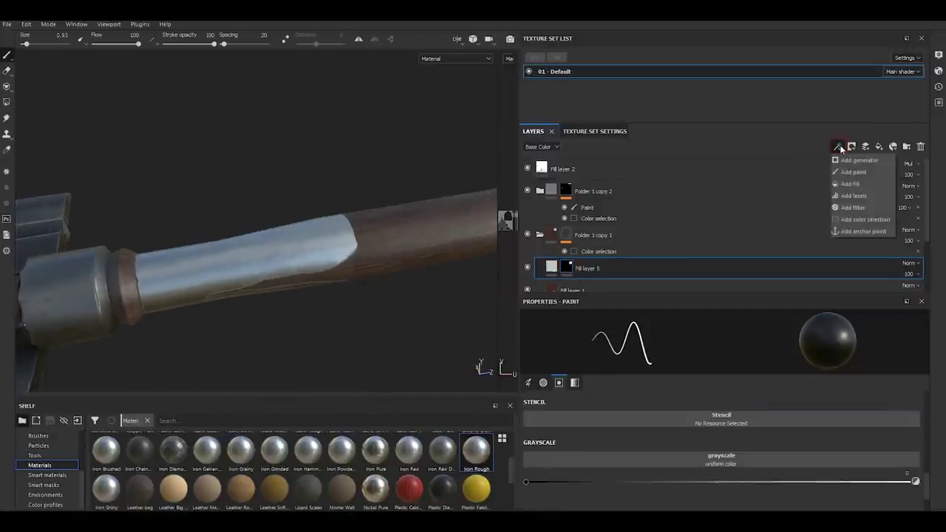
pyautogui.click(863, 208)
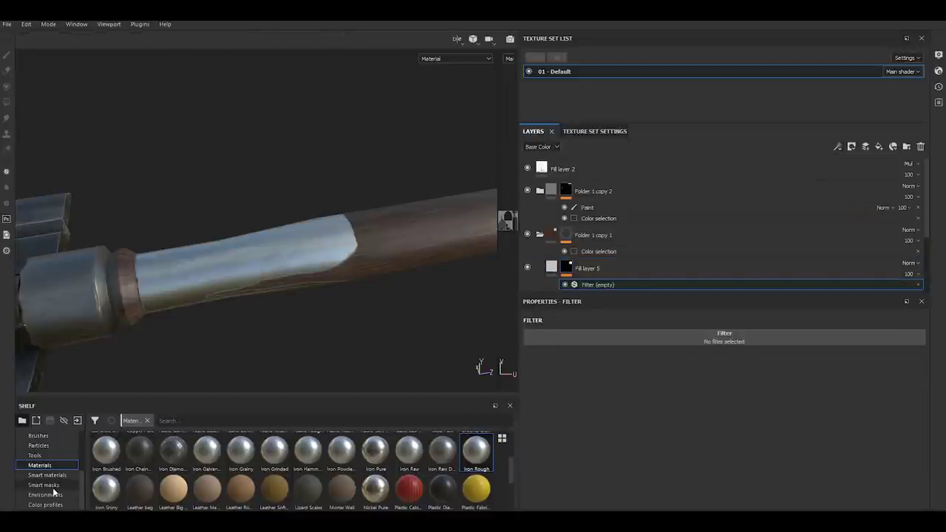
pyautogui.scroll(2, 50, 479)
pyautogui.click(37, 455)
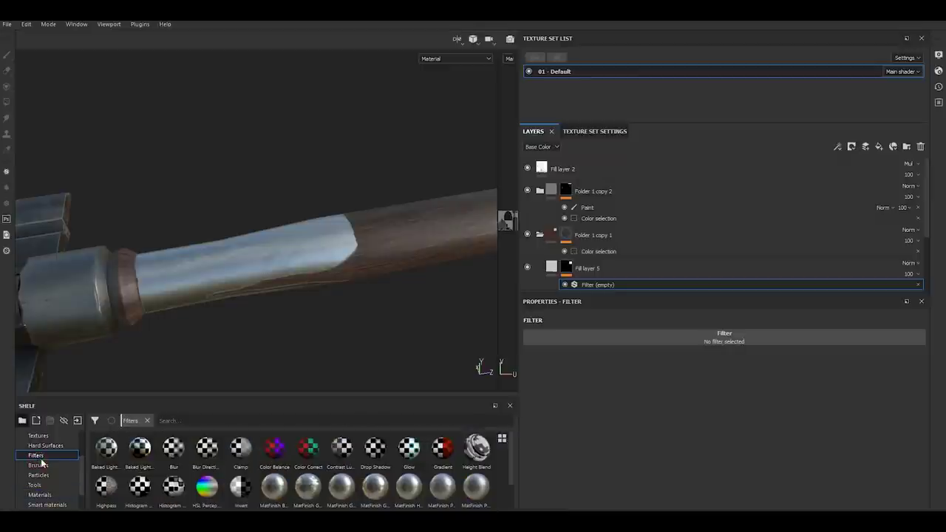
pyautogui.moveTo(166, 470); pyautogui.dragTo(697, 339)
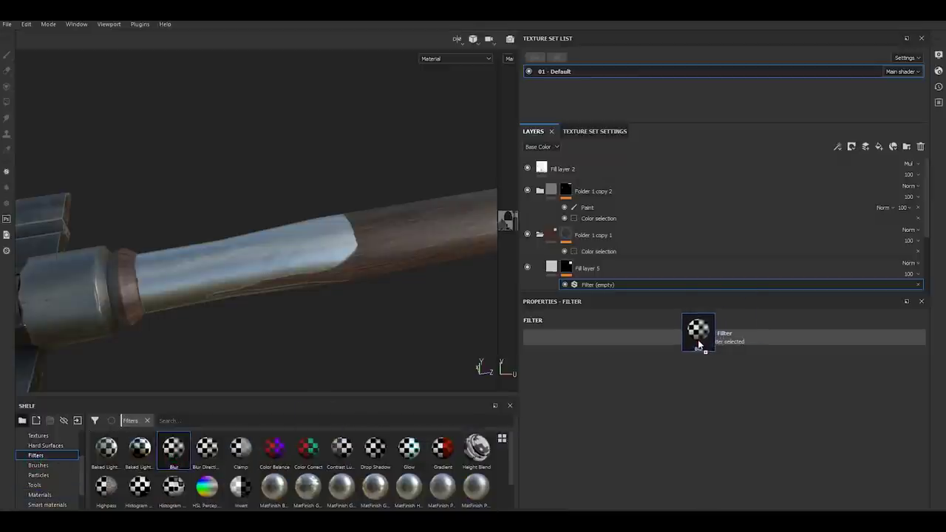
pyautogui.keyDown('alt'); pyautogui.moveTo(348, 316); pyautogui.dragTo(338, 321); pyautogui.keyUp('alt')
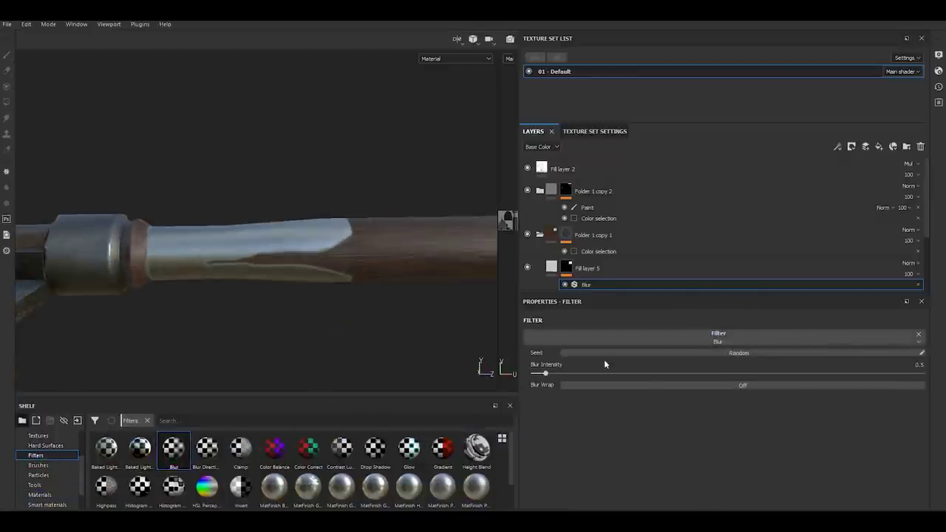
# Lower the Blur intensity to 0.37 with Blur wrap left off
pyautogui.moveTo(544, 375); pyautogui.dragTo(540, 374)
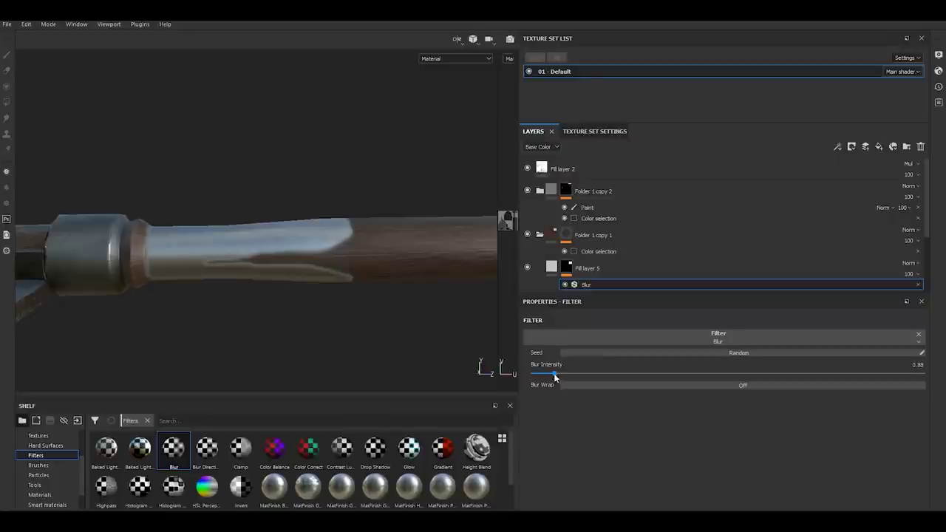
pyautogui.moveTo(554, 374); pyautogui.dragTo(545, 373)
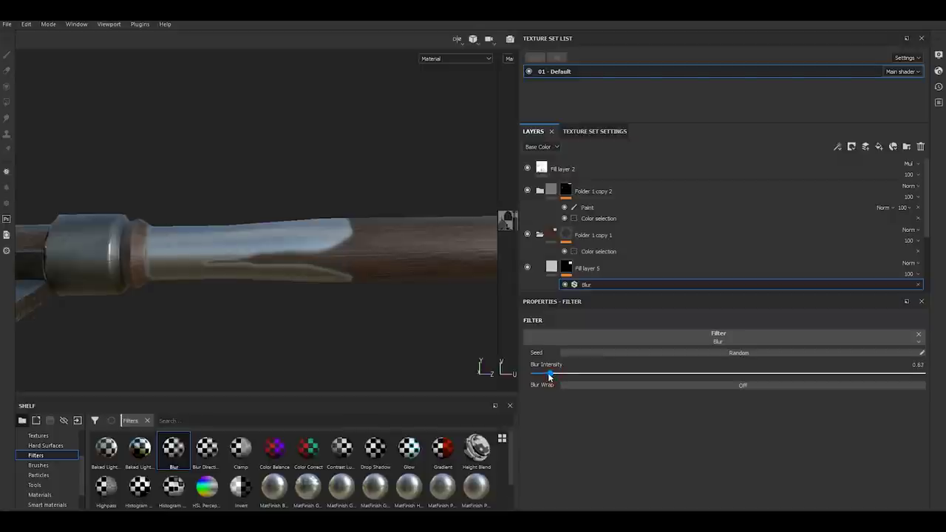
pyautogui.click(612, 386)
pyautogui.click(611, 384)
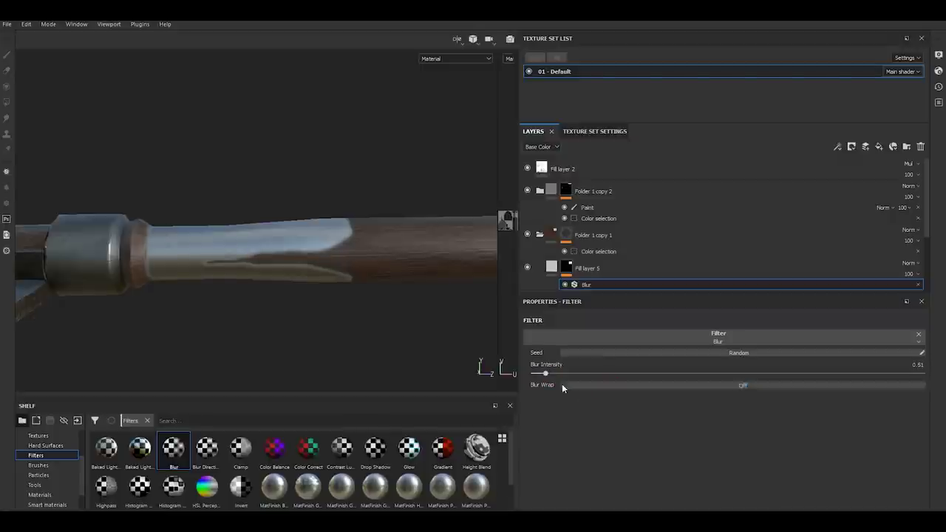
pyautogui.moveTo(544, 375); pyautogui.dragTo(541, 374)
pyautogui.moveTo(390, 345)
pyautogui.keyDown('alt'); pyautogui.mouseDown()
pyautogui.moveTo(318, 332)
pyautogui.moveTo(375, 372)
pyautogui.moveTo(386, 392)
pyautogui.moveTo(359, 380)
pyautogui.mouseUp(); pyautogui.keyUp('alt')
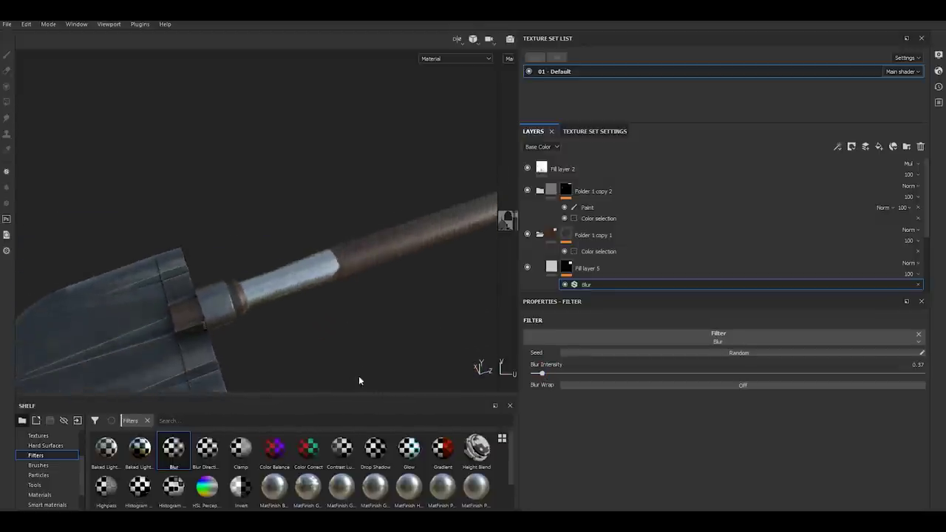
pyautogui.click(613, 268)
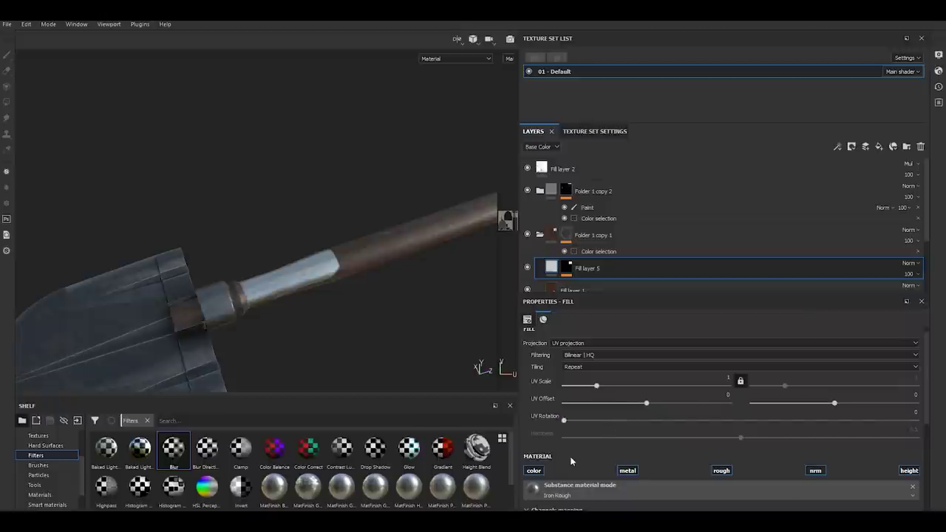
# Set the Iron Rough roughness to 0.3652 and darken its Metal Color to grey 0.515
pyautogui.scroll(-3, 570, 460)
pyautogui.scroll(-2, 570, 459)
pyautogui.scroll(-1, 548, 460)
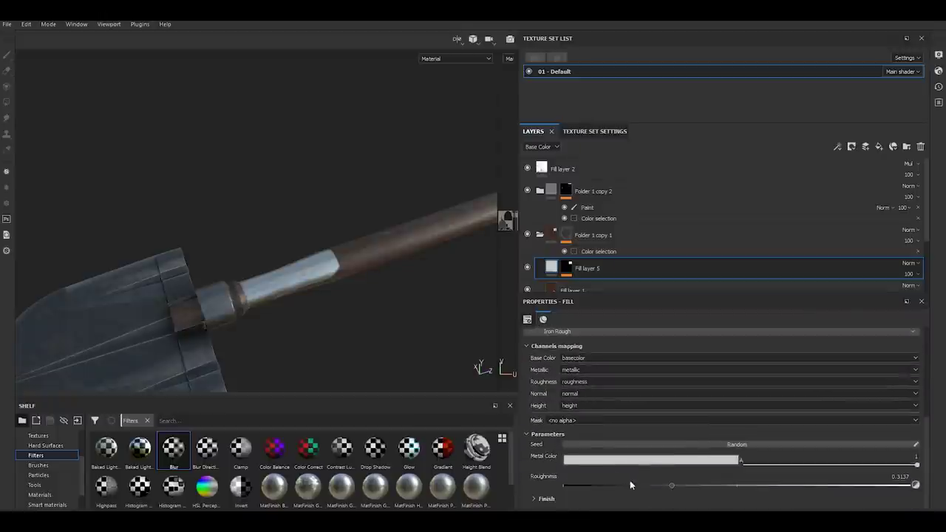
pyautogui.moveTo(669, 486); pyautogui.dragTo(688, 485)
pyautogui.click(630, 459)
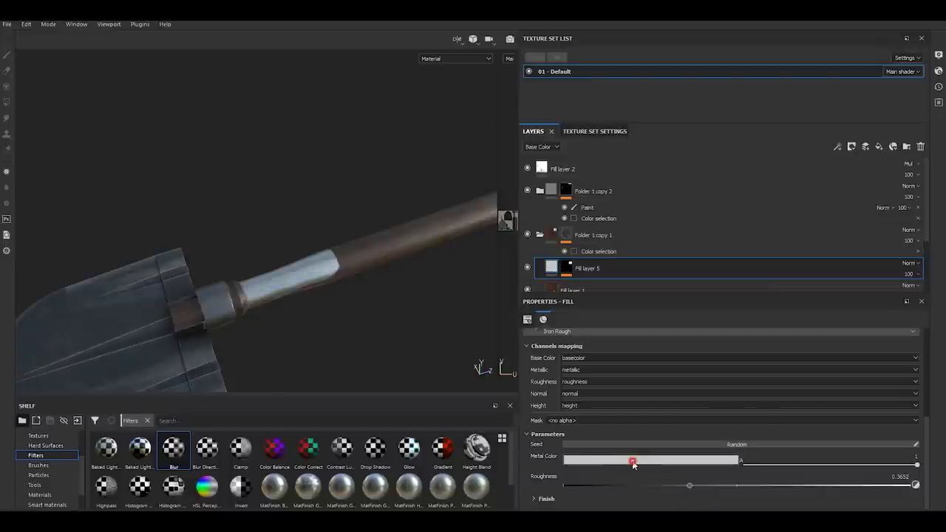
pyautogui.moveTo(640, 380); pyautogui.dragTo(637, 399)
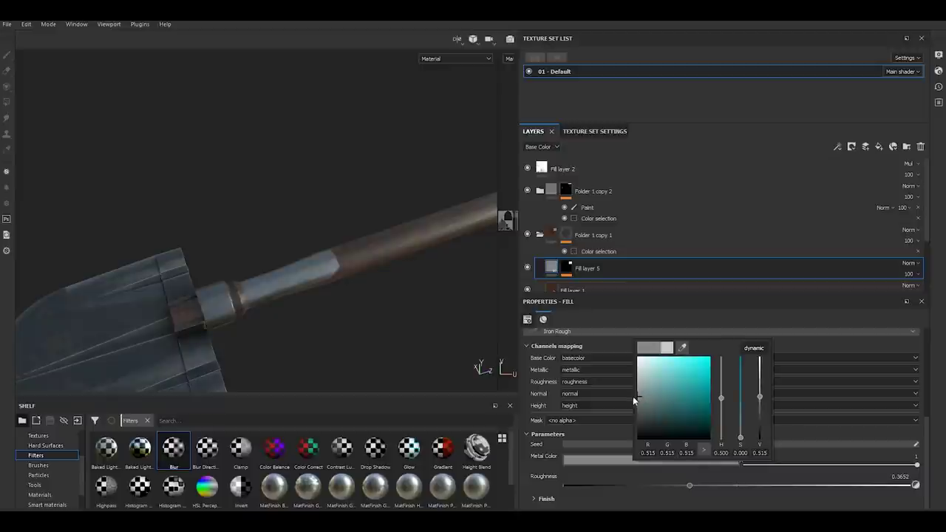
pyautogui.click(409, 342)
pyautogui.moveTo(410, 342)
pyautogui.keyDown('alt'); pyautogui.mouseDown()
pyautogui.moveTo(344, 269)
pyautogui.moveTo(370, 317)
pyautogui.moveTo(344, 230)
pyautogui.moveTo(416, 260)
pyautogui.moveTo(370, 293)
pyautogui.moveTo(355, 337)
pyautogui.mouseUp(); pyautogui.keyUp('alt')
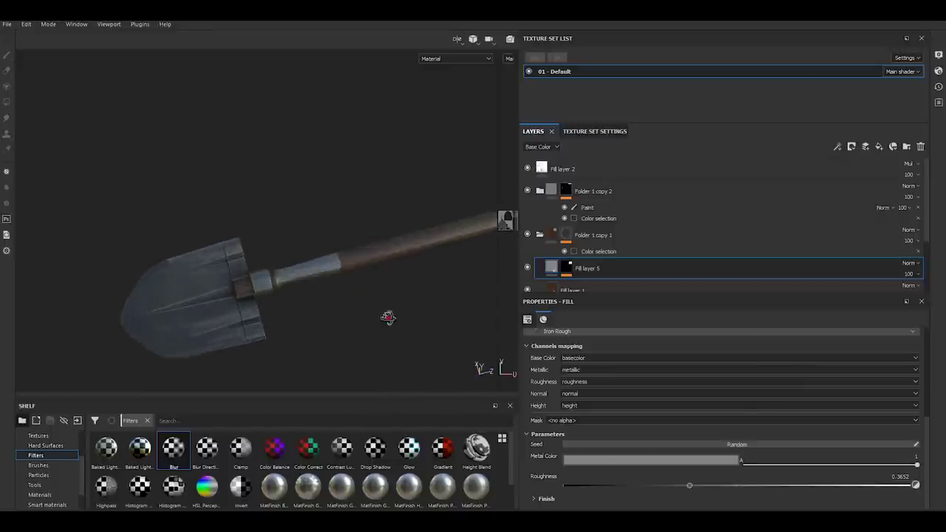
pyautogui.keyDown('alt'); pyautogui.moveTo(386, 317); pyautogui.dragTo(432, 265, button='right'); pyautogui.keyUp('alt')
pyautogui.moveTo(433, 266)
pyautogui.keyDown('alt'); pyautogui.mouseDown()
pyautogui.moveTo(407, 271)
pyautogui.moveTo(306, 354)
pyautogui.moveTo(321, 337)
pyautogui.moveTo(507, 289)
pyautogui.mouseUp(); pyautogui.keyUp('alt')
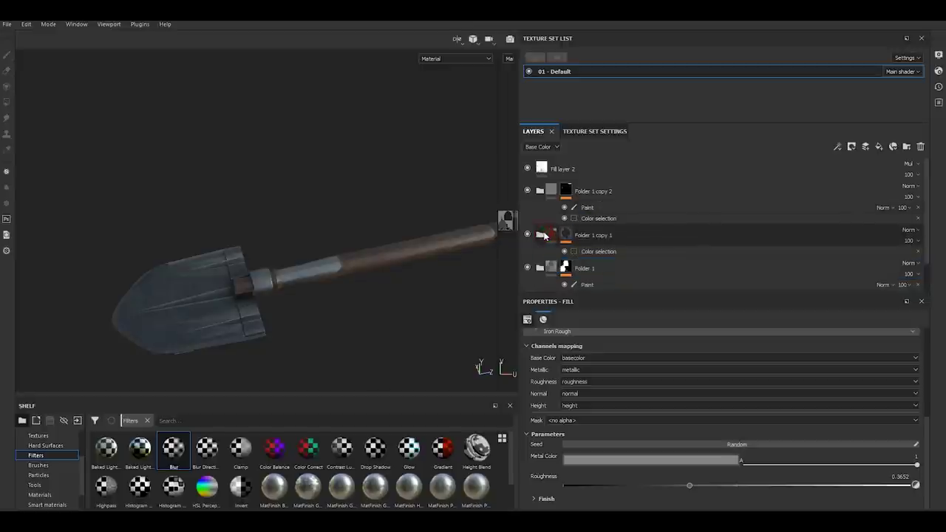
# Move Fill layer 5 into Folder 1 copy 1 and expand Folder 1 to inspect its layers
pyautogui.moveTo(584, 268); pyautogui.dragTo(555, 237)
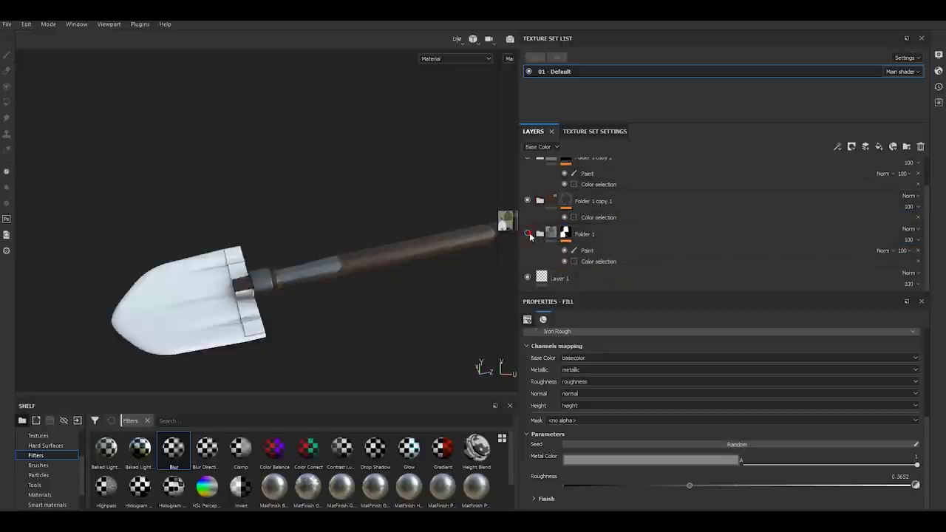
pyautogui.click(538, 235)
pyautogui.click(539, 235)
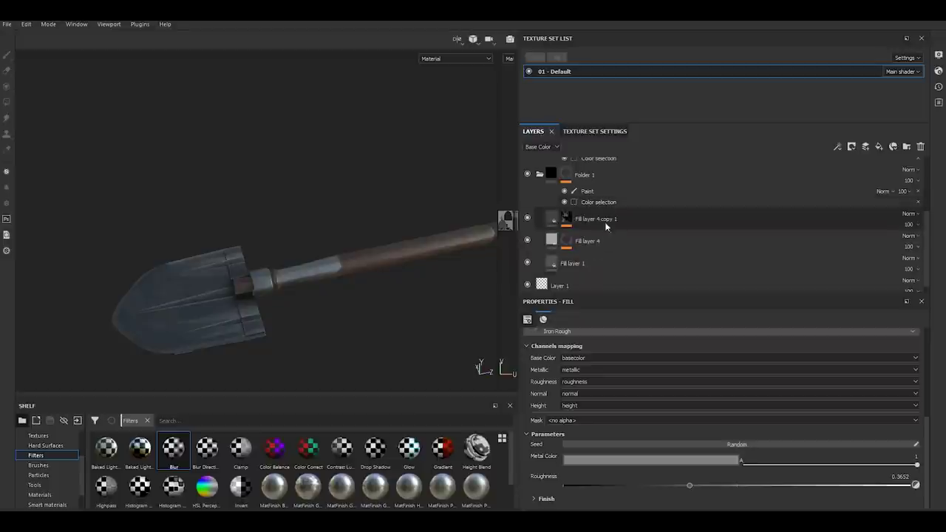
pyautogui.click(603, 219)
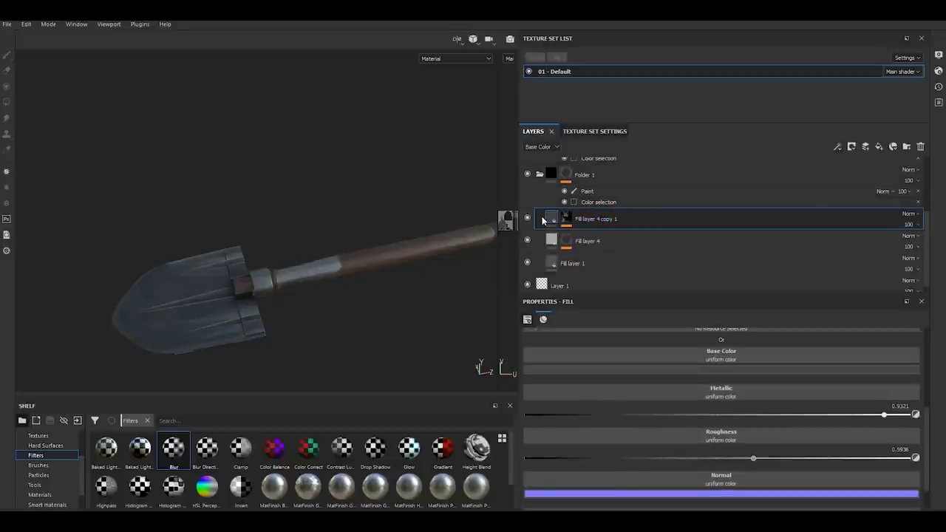
# Add a new paint layer, Layer 2, from Folder 1 copy 2 near the top of the stack
pyautogui.scroll(2, 551, 207)
pyautogui.scroll(2, 562, 199)
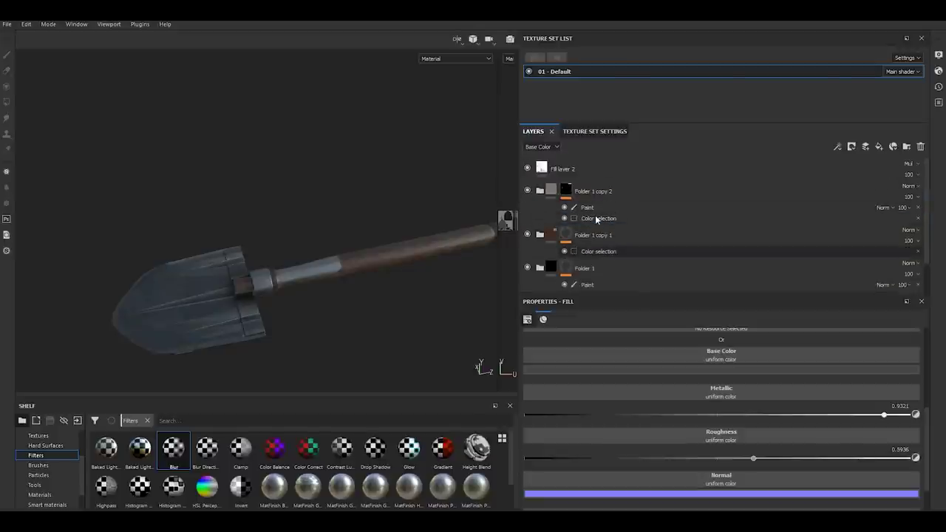
pyautogui.scroll(1, 576, 191)
pyautogui.click(576, 191)
pyautogui.click(865, 147)
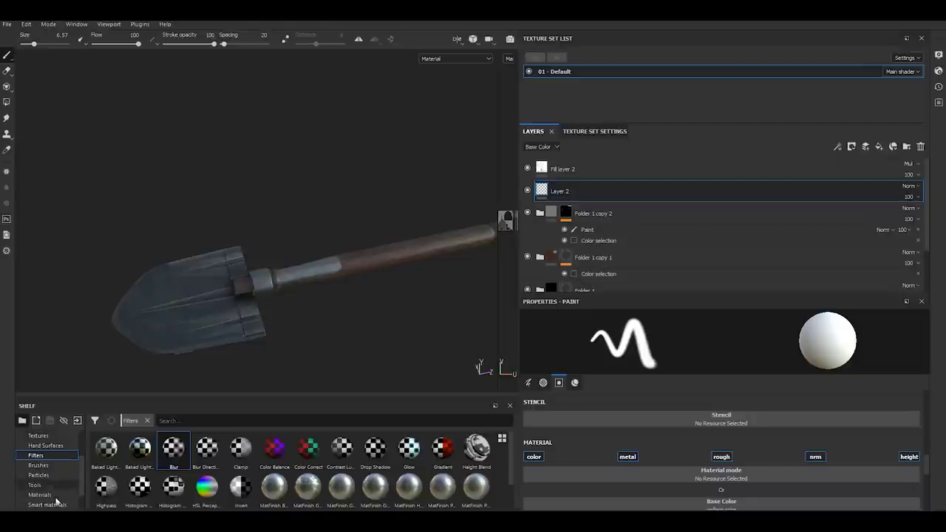
# Turn off the brush's color, metal, rough and height channels and clear its alpha
pyautogui.click(56, 446)
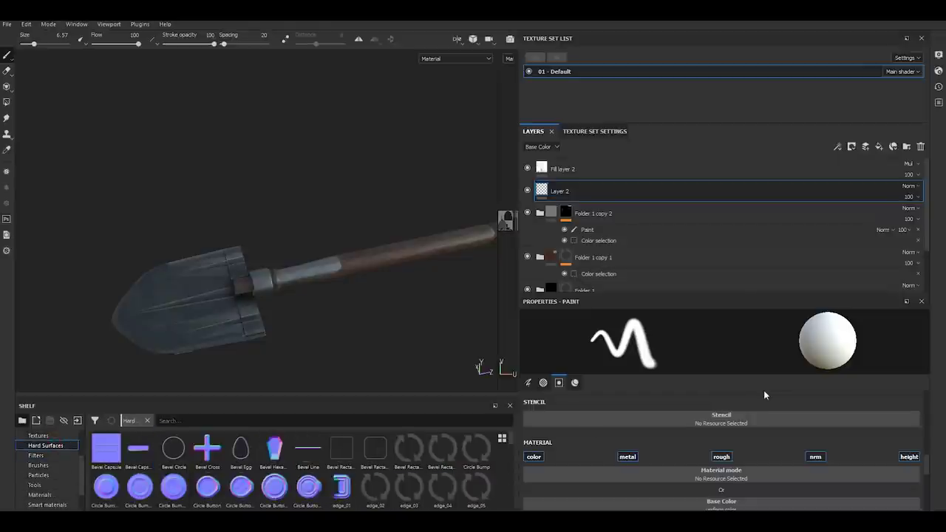
pyautogui.scroll(-3, 624, 403)
pyautogui.scroll(2, 589, 439)
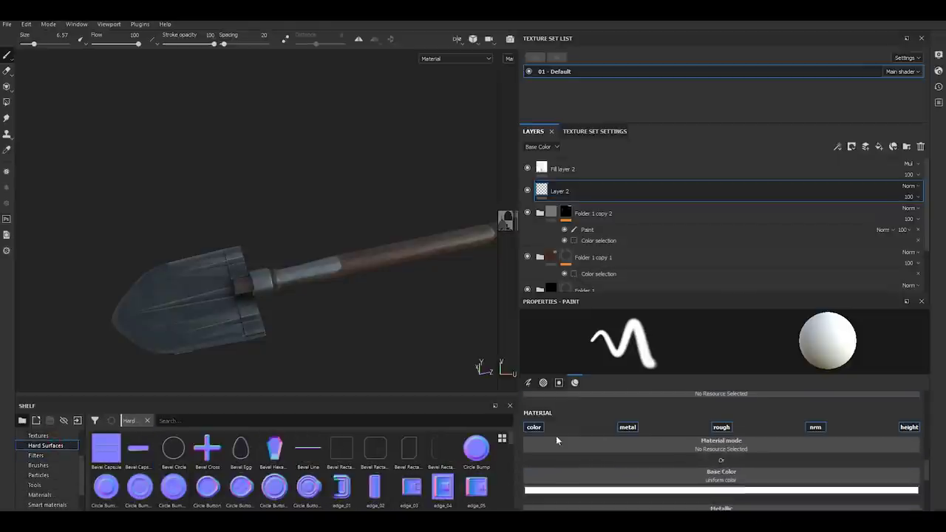
pyautogui.click(535, 427)
pyautogui.click(627, 427)
pyautogui.click(721, 427)
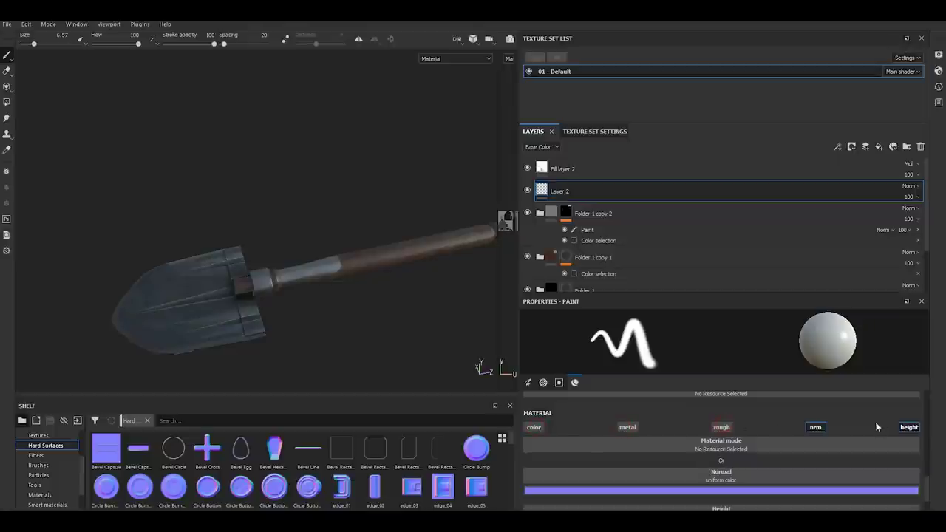
pyautogui.click(908, 429)
pyautogui.scroll(3, 916, 414)
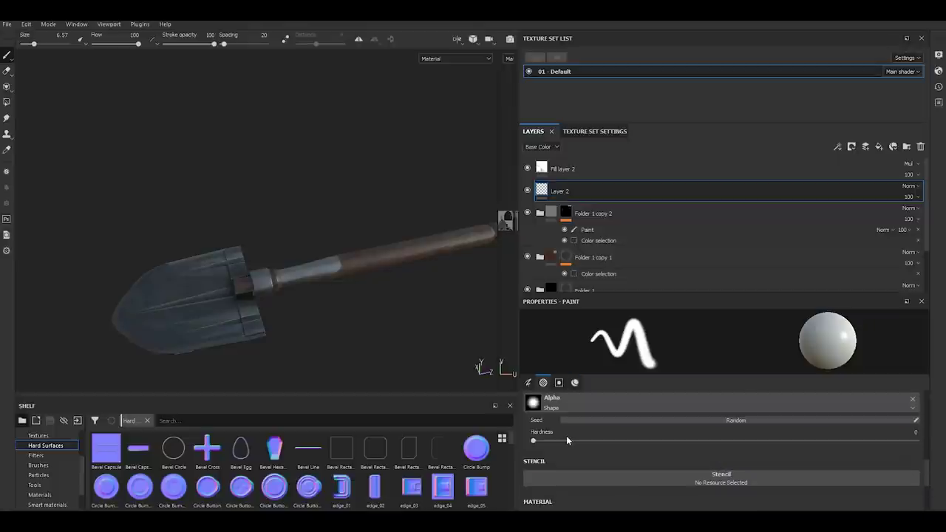
pyautogui.click(912, 399)
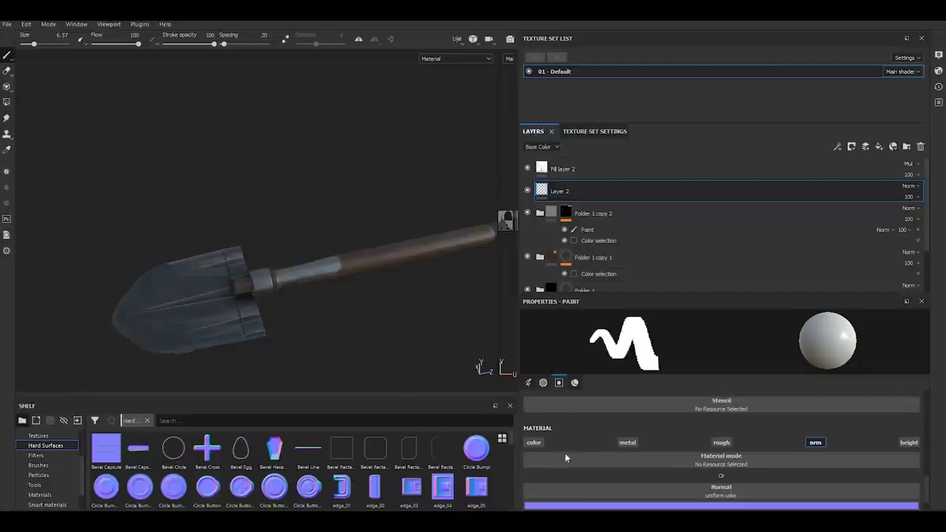
# Load the window_01 Hard Surfaces detail into the brush's Normal channel
pyautogui.scroll(-2, 388, 478)
pyautogui.scroll(-2, 388, 479)
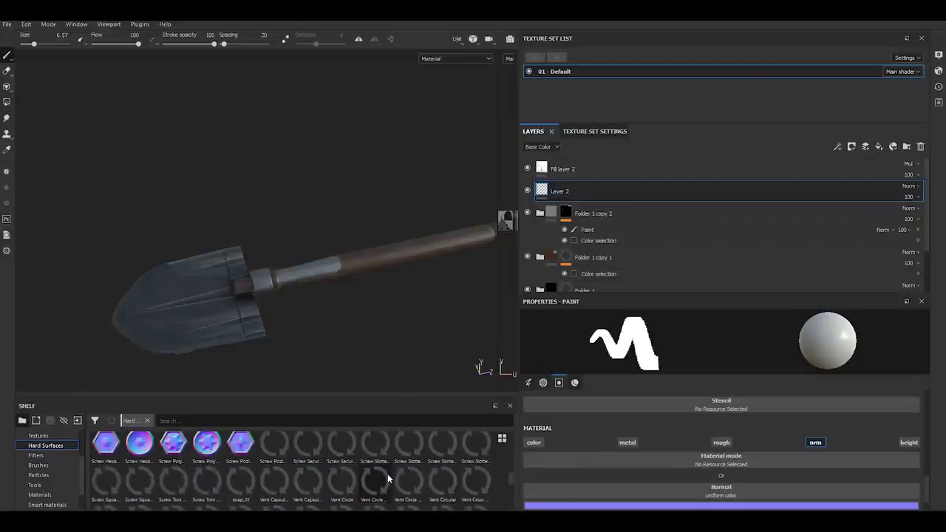
pyautogui.scroll(-2, 388, 479)
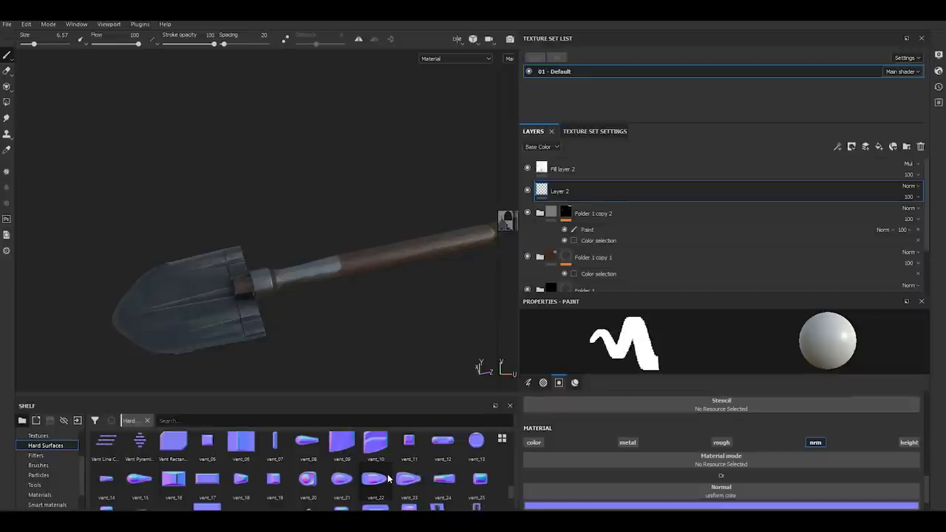
pyautogui.scroll(-2, 388, 479)
pyautogui.moveTo(476, 489); pyautogui.dragTo(785, 498)
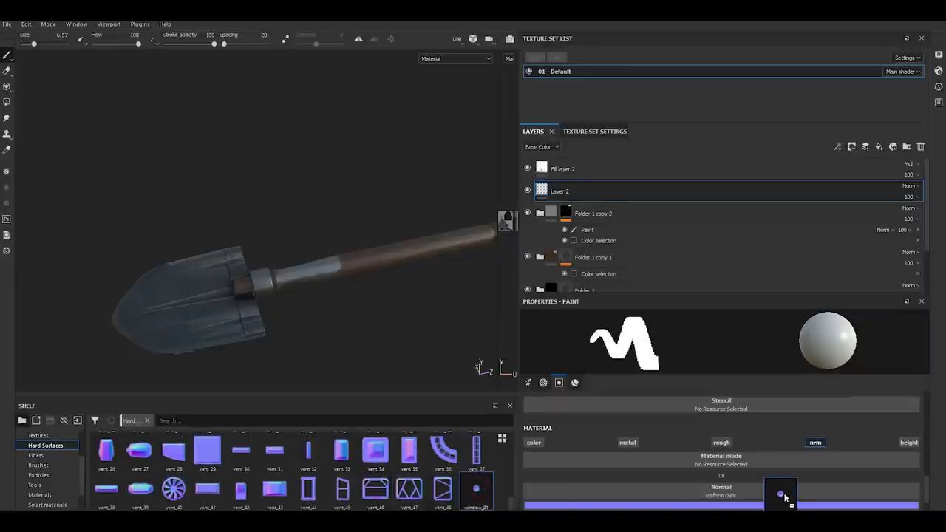
pyautogui.keyDown('alt'); pyautogui.moveTo(281, 311); pyautogui.dragTo(248, 323); pyautogui.keyUp('alt')
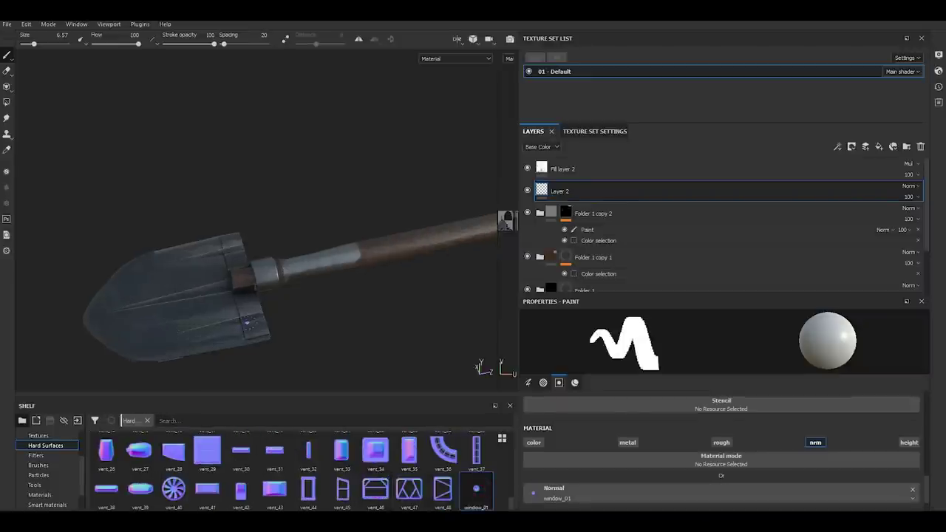
pyautogui.scroll(2, 252, 326)
pyautogui.scroll(2, 262, 328)
pyautogui.scroll(2, 267, 330)
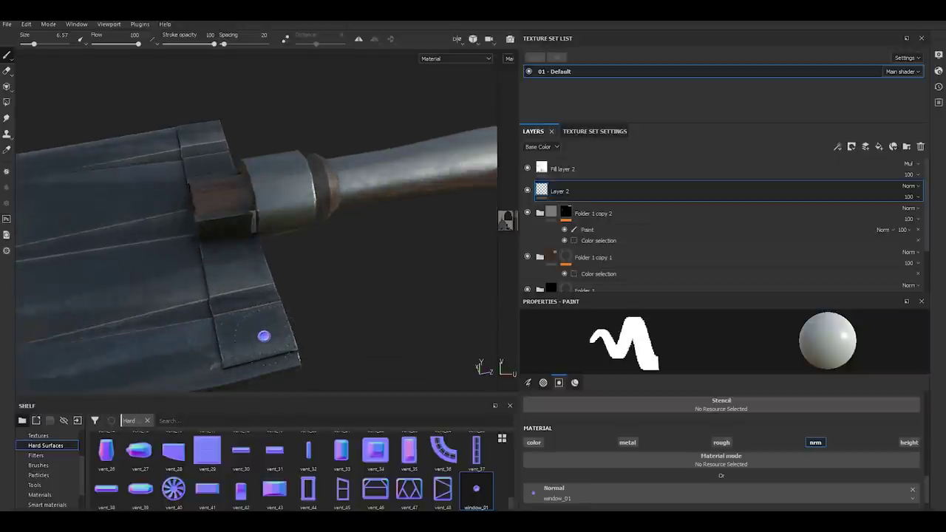
# Enlarge the brush to 7.62 and stamp three window_01 rivets on the blade's top plates
pyautogui.keyDown('ctrl'); pyautogui.moveTo(261, 336); pyautogui.dragTo(273, 331, button='right'); pyautogui.keyUp('ctrl')
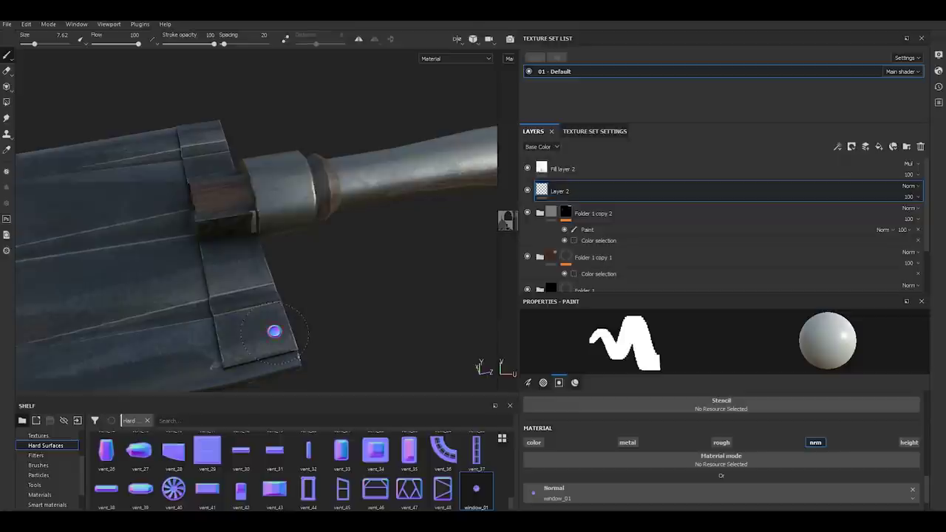
pyautogui.click(274, 331)
pyautogui.click(237, 340)
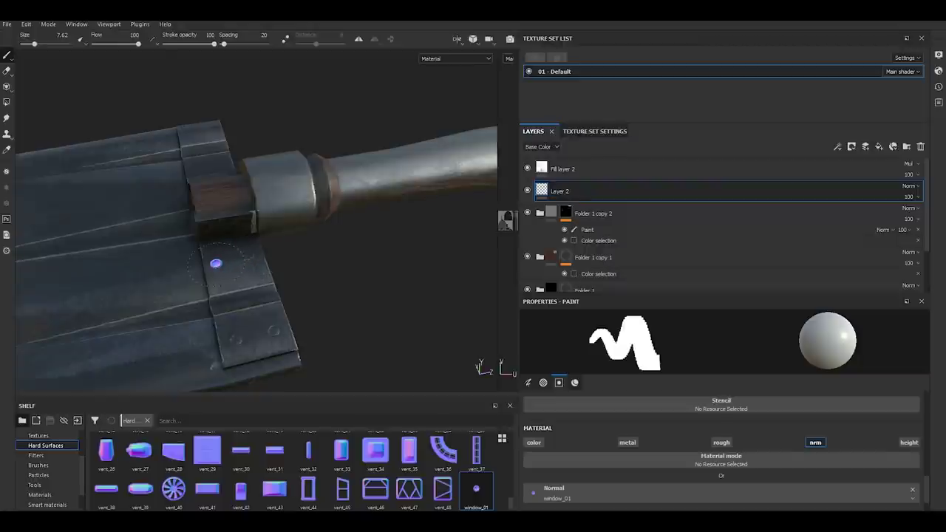
pyautogui.moveTo(284, 272)
pyautogui.keyDown('alt'); pyautogui.mouseDown()
pyautogui.moveTo(306, 316)
pyautogui.moveTo(330, 246)
pyautogui.moveTo(333, 332)
pyautogui.moveTo(302, 283)
pyautogui.mouseUp(); pyautogui.keyUp('alt')
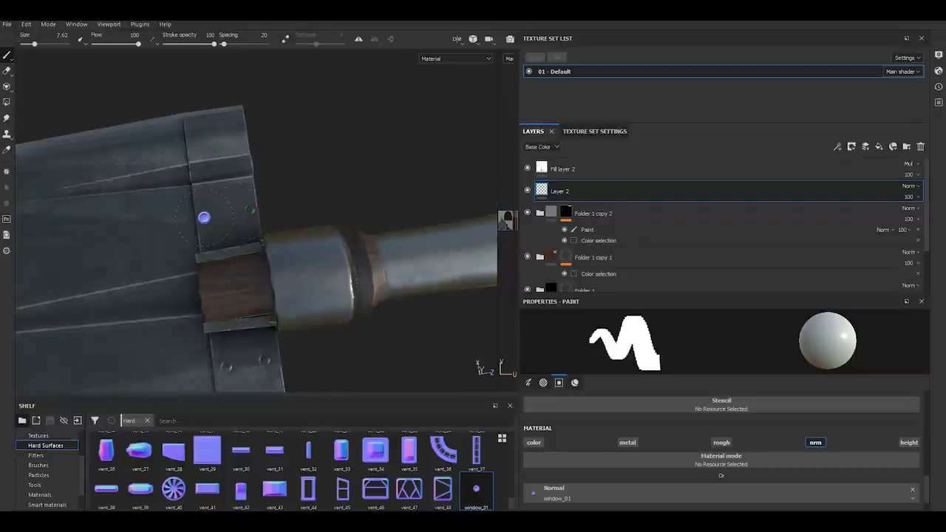
pyautogui.click(207, 222)
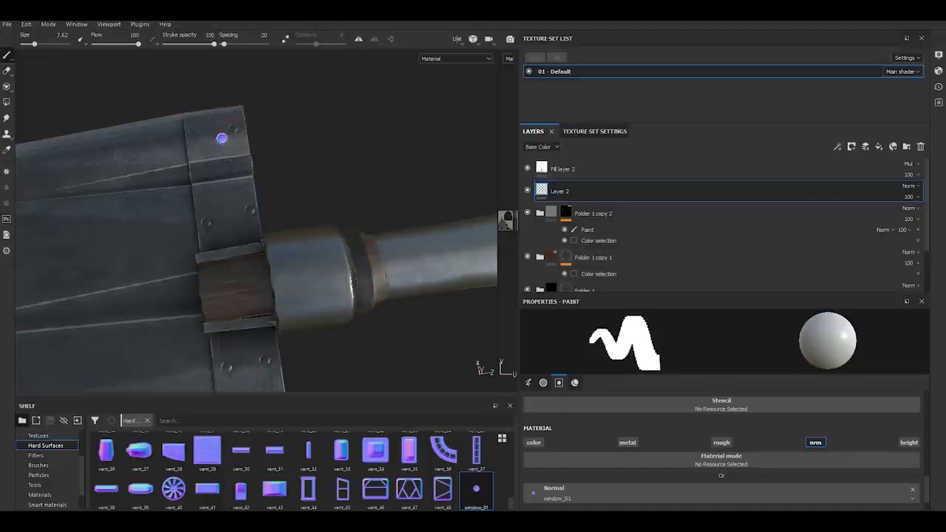
pyautogui.keyDown('alt'); pyautogui.moveTo(262, 137); pyautogui.dragTo(262, 159); pyautogui.keyUp('alt')
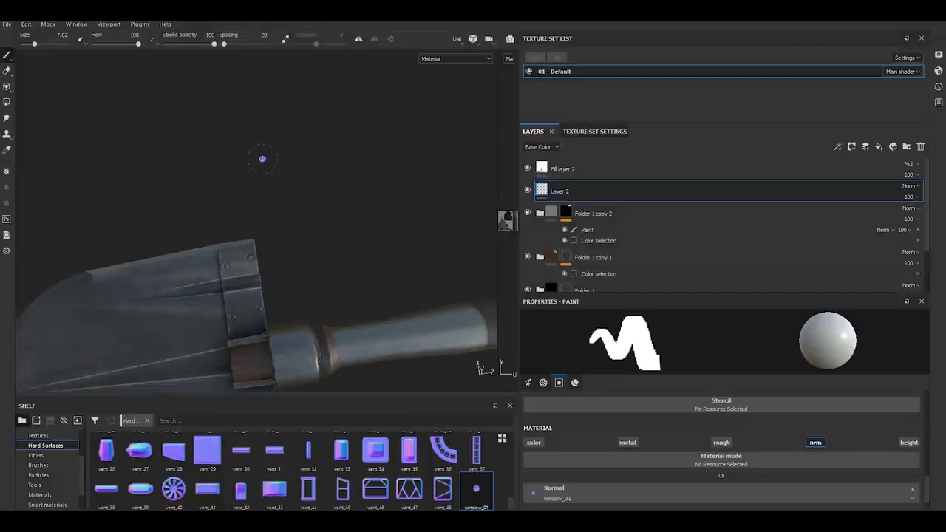
pyautogui.moveTo(278, 250)
pyautogui.keyDown('alt'); pyautogui.mouseDown()
pyautogui.moveTo(280, 306)
pyautogui.moveTo(352, 335)
pyautogui.moveTo(313, 354)
pyautogui.moveTo(273, 303)
pyautogui.mouseUp(); pyautogui.keyUp('alt')
# Enlarge the brush to 12.66 and orbit around the shovel to review the blade and collar
pyautogui.scroll(3, 272, 303)
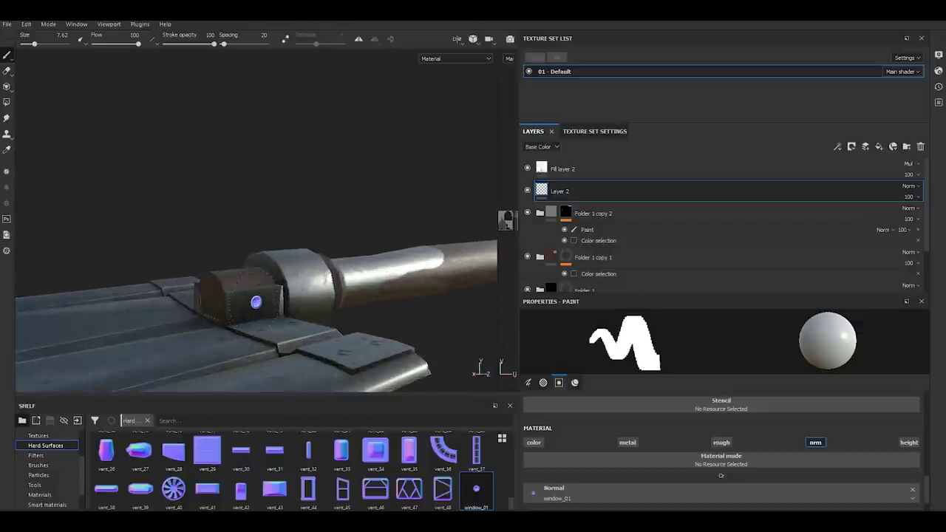
pyautogui.keyDown('ctrl'); pyautogui.moveTo(256, 301); pyautogui.dragTo(281, 302, button='right'); pyautogui.keyUp('ctrl')
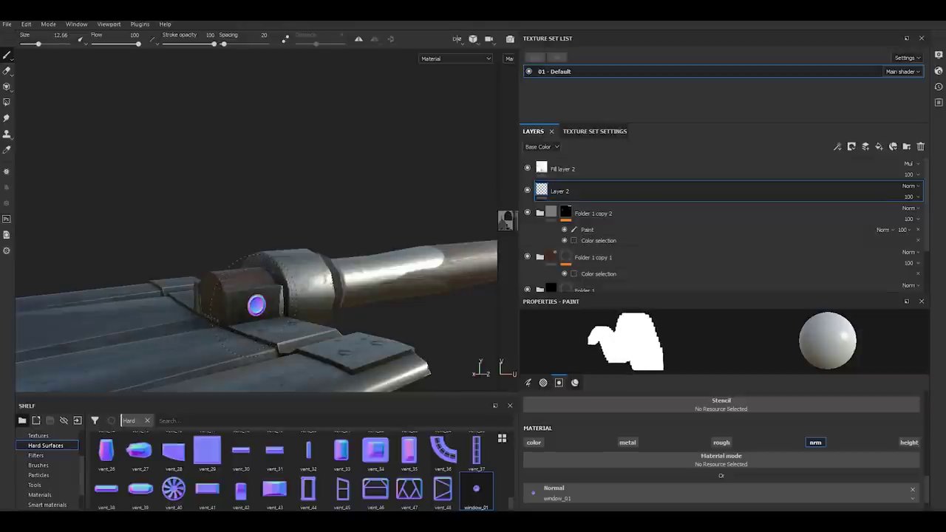
pyautogui.scroll(-2, 305, 321)
pyautogui.moveTo(311, 321)
pyautogui.keyDown('alt'); pyautogui.mouseDown()
pyautogui.moveTo(217, 262)
pyautogui.moveTo(454, 274)
pyautogui.moveTo(421, 302)
pyautogui.moveTo(337, 333)
pyautogui.mouseUp(); pyautogui.keyUp('alt')
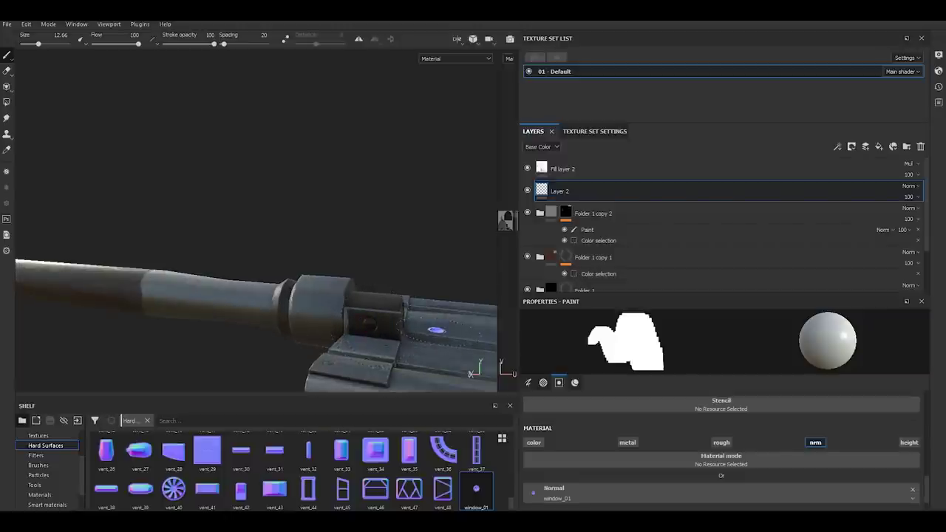
pyautogui.moveTo(437, 332)
pyautogui.keyDown('alt'); pyautogui.mouseDown()
pyautogui.moveTo(318, 293)
pyautogui.moveTo(382, 271)
pyautogui.moveTo(169, 295)
pyautogui.moveTo(212, 267)
pyautogui.moveTo(407, 348)
pyautogui.moveTo(386, 351)
pyautogui.moveTo(320, 322)
pyautogui.mouseUp(); pyautogui.keyUp('alt')
pyautogui.keyDown('alt'); pyautogui.moveTo(320, 322); pyautogui.dragTo(296, 311, button='middle'); pyautogui.keyUp('alt')
pyautogui.moveTo(296, 311)
pyautogui.keyDown('alt'); pyautogui.mouseDown()
pyautogui.moveTo(281, 313)
pyautogui.moveTo(304, 325)
pyautogui.mouseUp(); pyautogui.keyUp('alt')
pyautogui.keyDown('alt'); pyautogui.moveTo(303, 325); pyautogui.dragTo(230, 329, button='middle'); pyautogui.keyUp('alt')
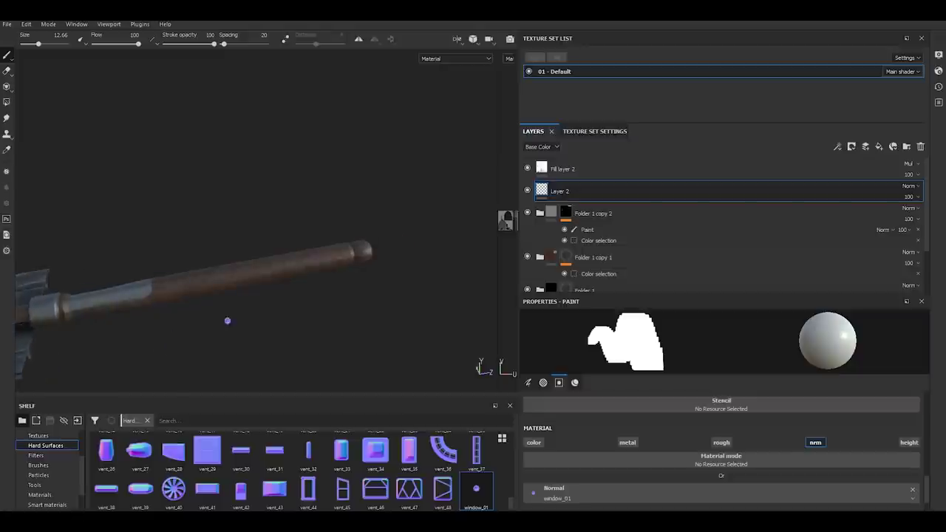
pyautogui.moveTo(262, 325)
pyautogui.keyDown('alt'); pyautogui.mouseDown()
pyautogui.moveTo(402, 279)
pyautogui.moveTo(232, 317)
pyautogui.moveTo(313, 304)
pyautogui.mouseUp(); pyautogui.keyUp('alt')
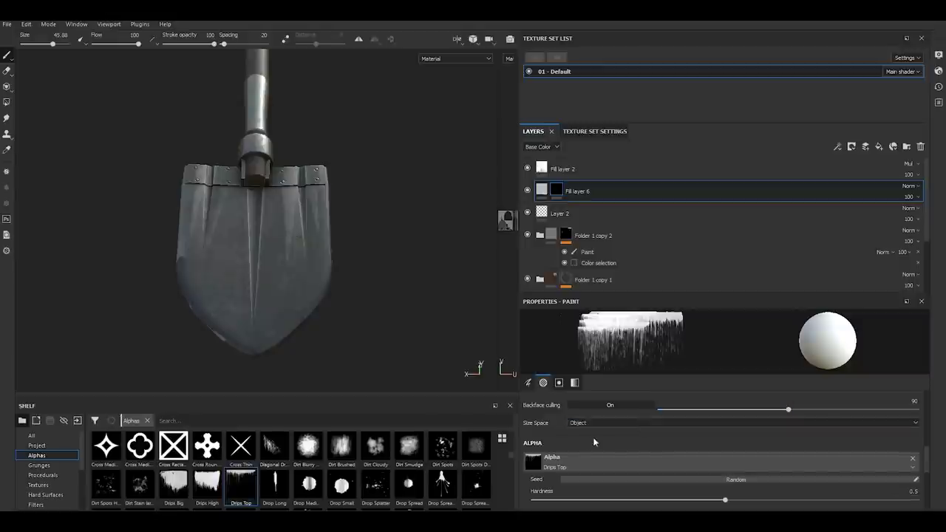
# Rotate the drip brush angle to about 180 degrees so the drips run upward
pyautogui.scroll(-2, 593, 437)
pyautogui.scroll(-2, 555, 434)
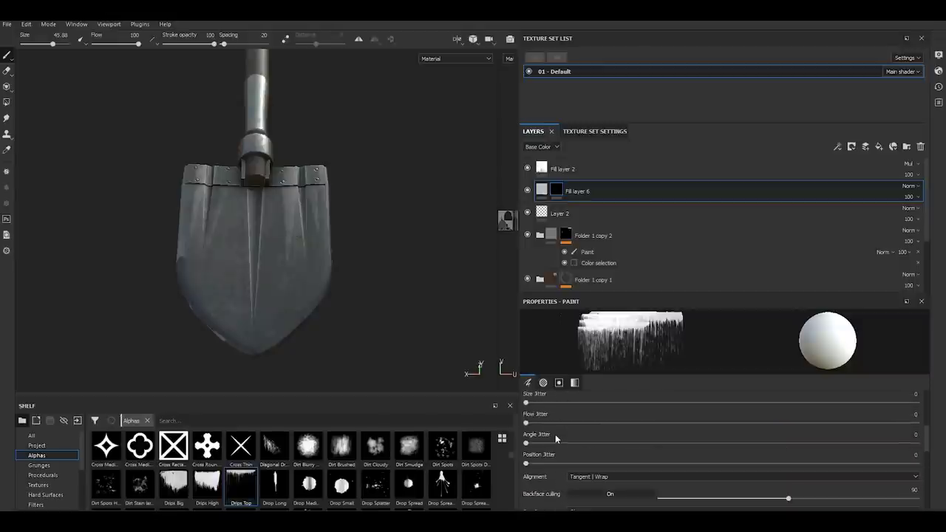
pyautogui.scroll(1, 555, 434)
pyautogui.scroll(1, 711, 436)
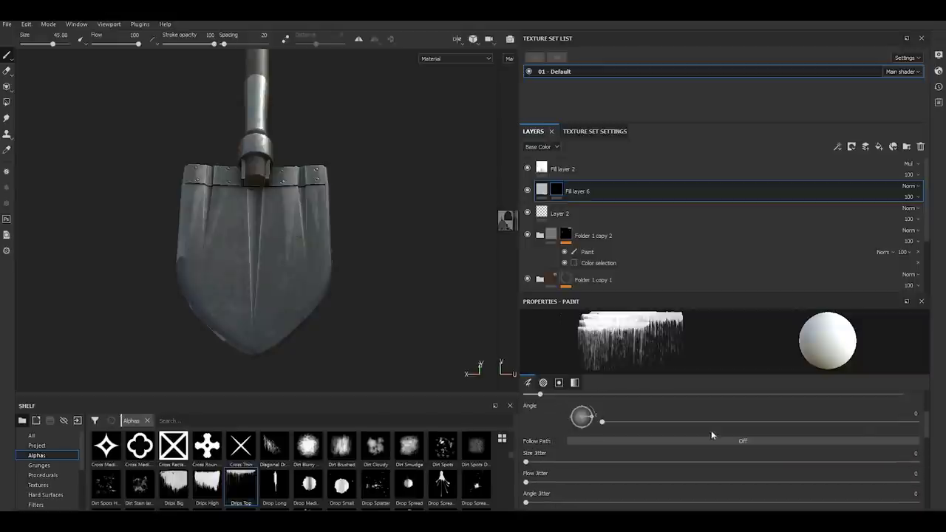
pyautogui.click(916, 410)
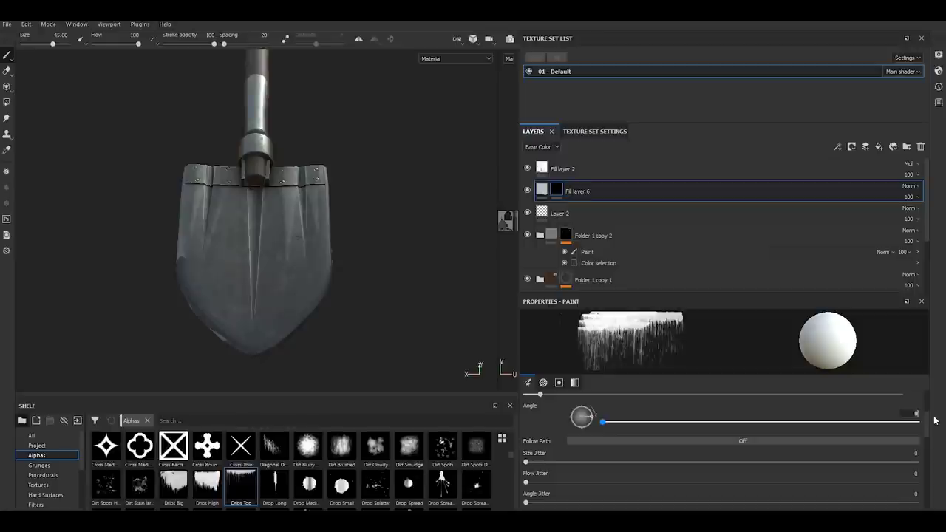
pyautogui.write('90')
pyautogui.press('Return')
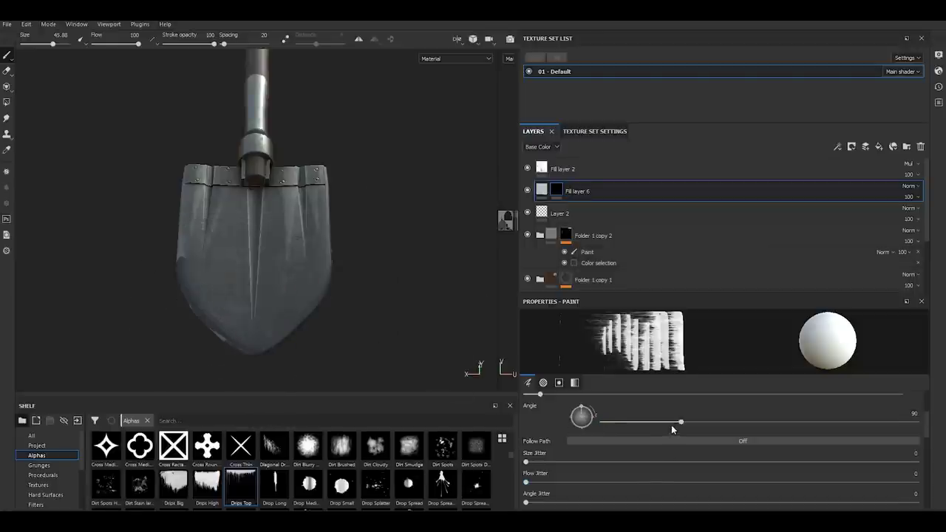
pyautogui.moveTo(681, 427); pyautogui.dragTo(763, 427)
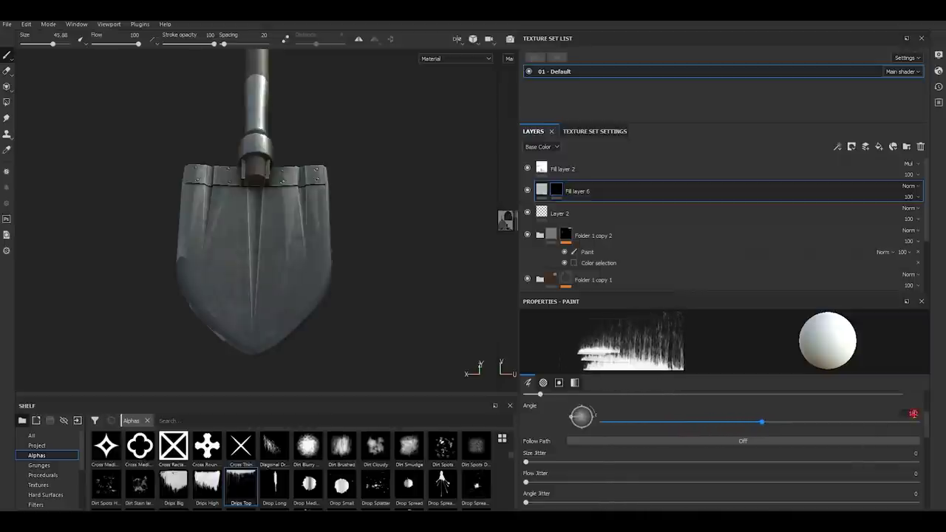
pyautogui.click(912, 414)
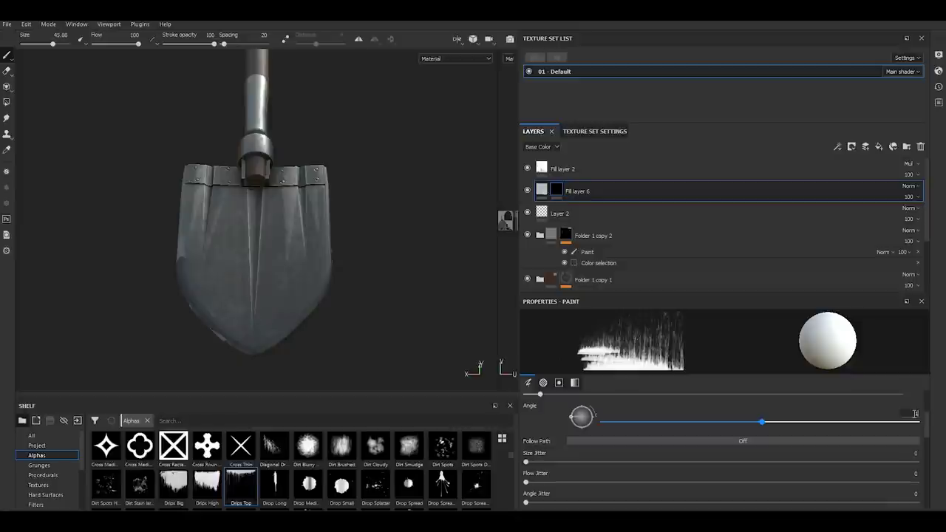
pyautogui.write('10')
pyautogui.press('Return')
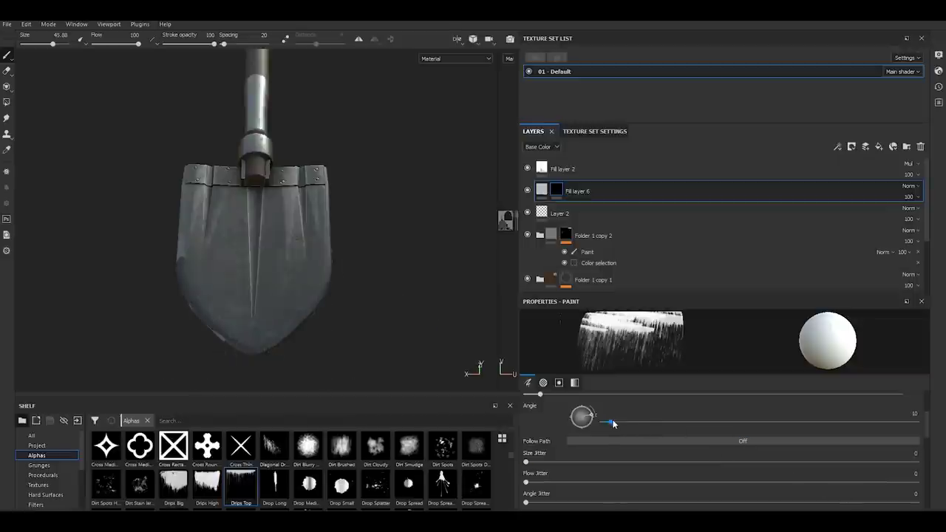
pyautogui.click(913, 415)
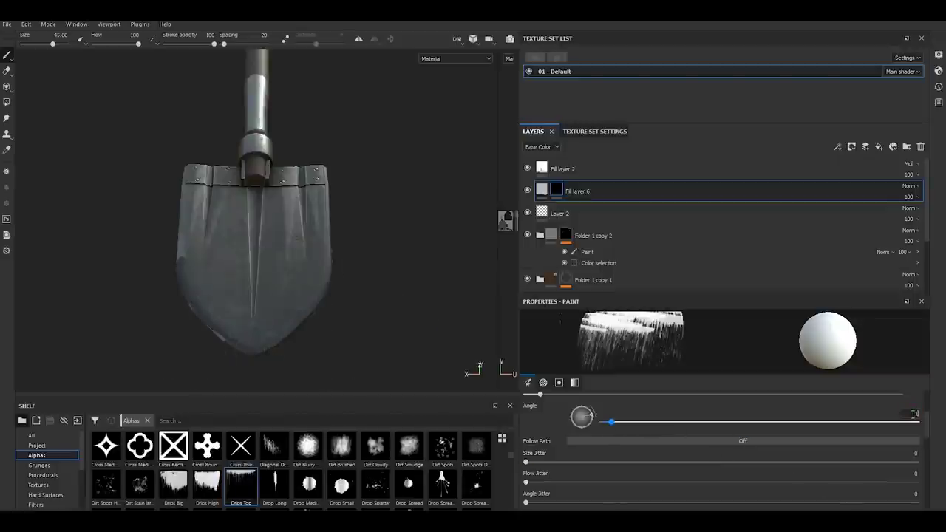
pyautogui.write('0')
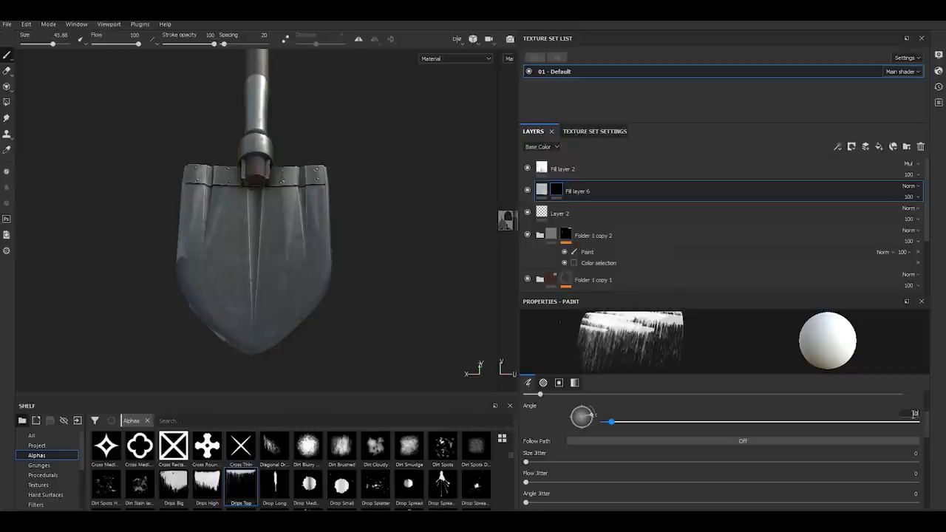
pyautogui.press('Return')
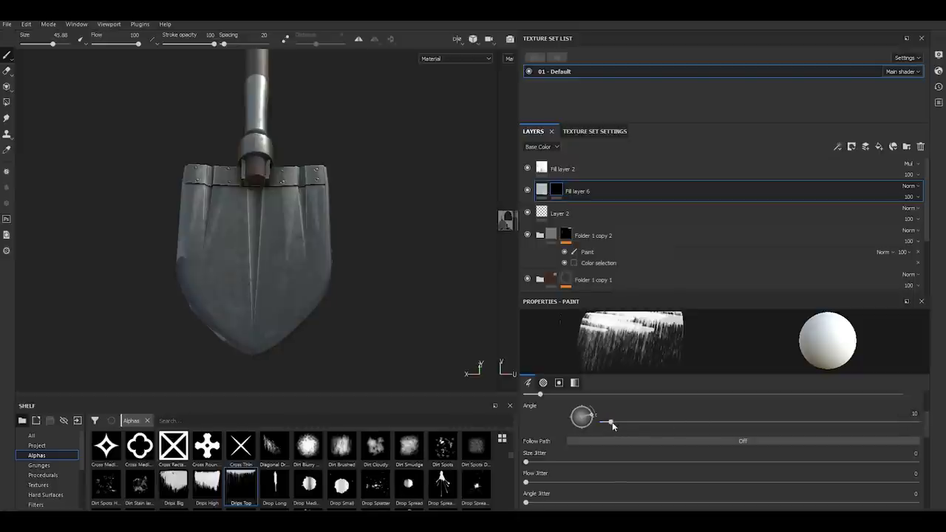
pyautogui.moveTo(611, 423); pyautogui.dragTo(760, 427)
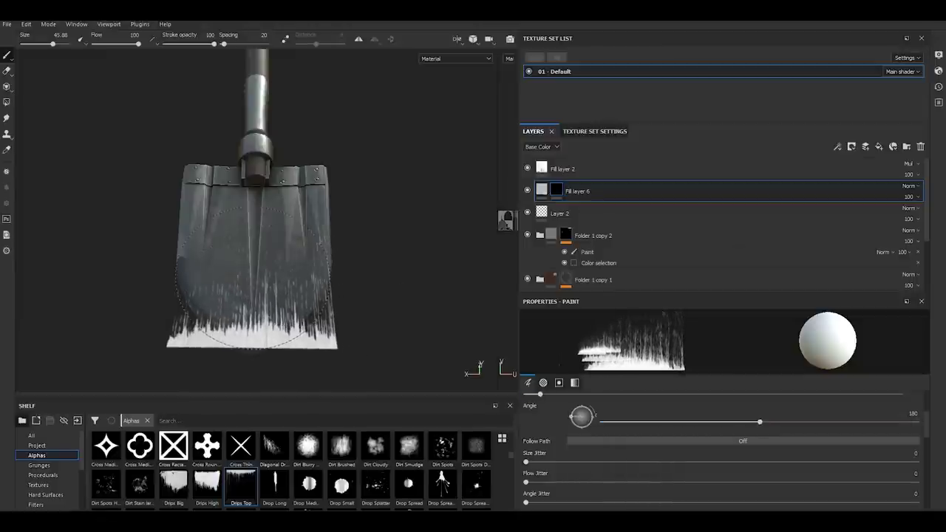
# Stamp test drips on the lower blade, then clear Fill layer 6's mask
pyautogui.click(254, 274)
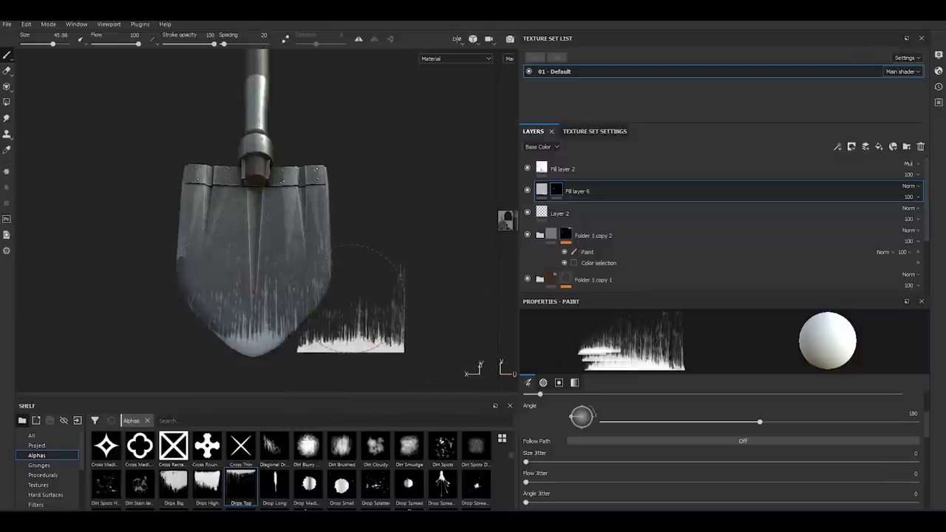
pyautogui.scroll(-2, 562, 459)
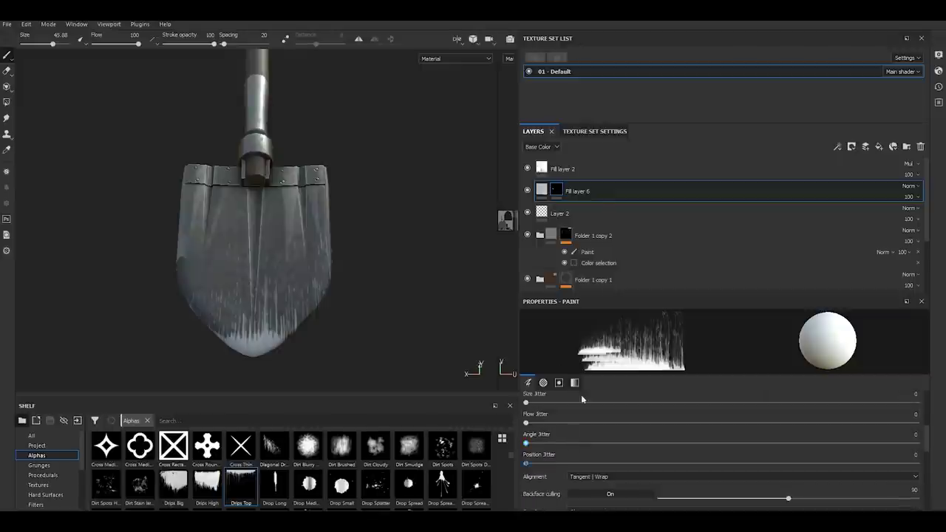
pyautogui.rightClick(556, 190)
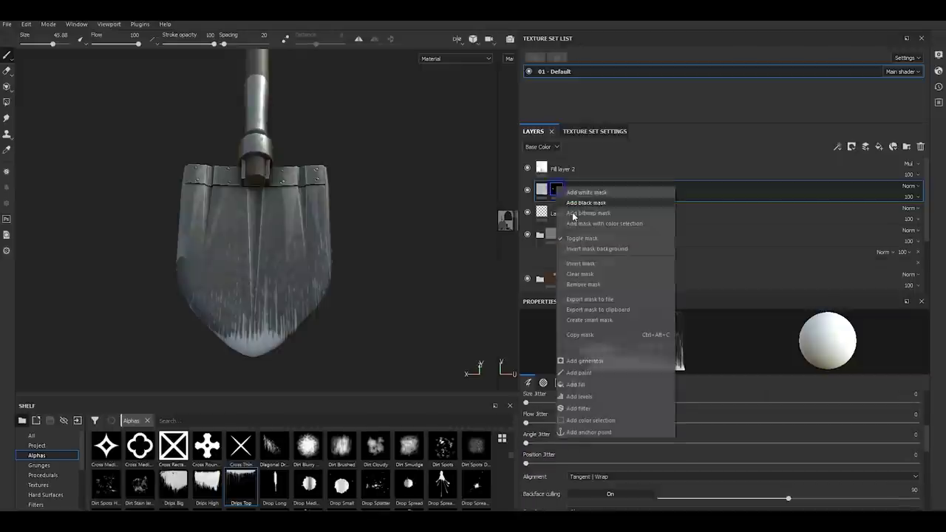
pyautogui.click(580, 274)
pyautogui.scroll(-1, 580, 480)
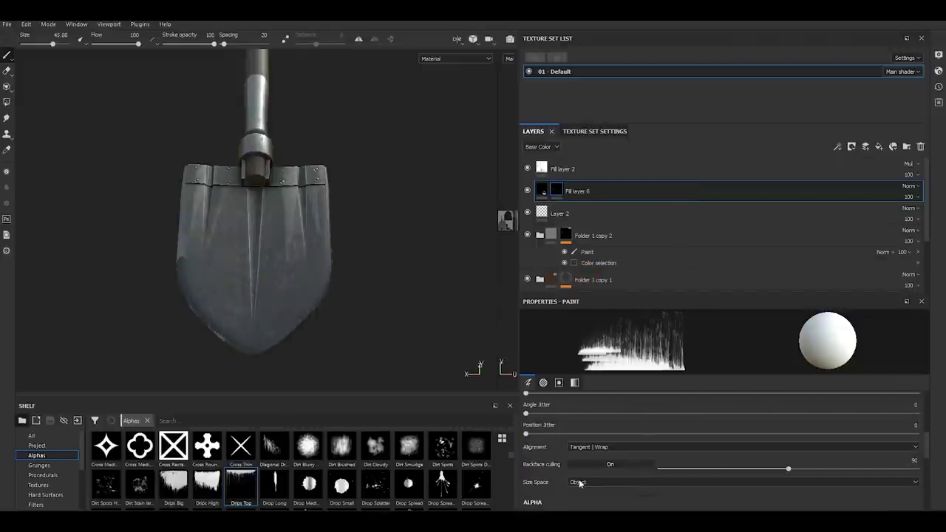
pyautogui.scroll(-1, 580, 480)
pyautogui.scroll(-1, 580, 478)
pyautogui.scroll(-1, 581, 476)
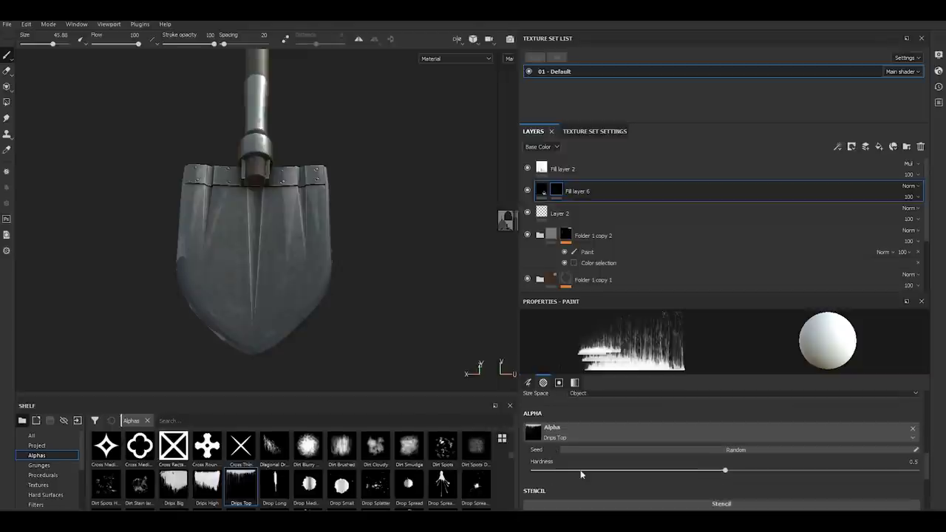
# Clear the mask again, set brush hardness to 0.44, and paint drips on the lower blade
pyautogui.moveTo(725, 470); pyautogui.dragTo(647, 475)
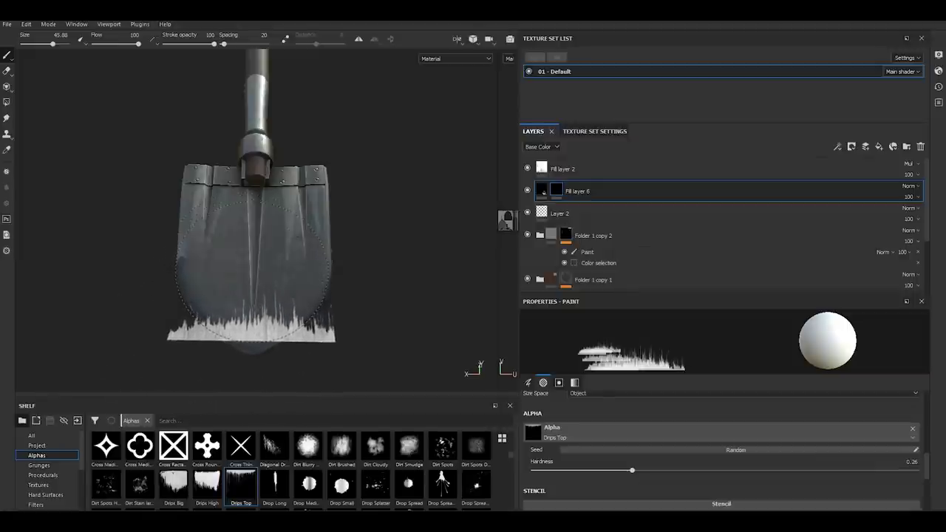
pyautogui.moveTo(640, 474); pyautogui.dragTo(642, 473)
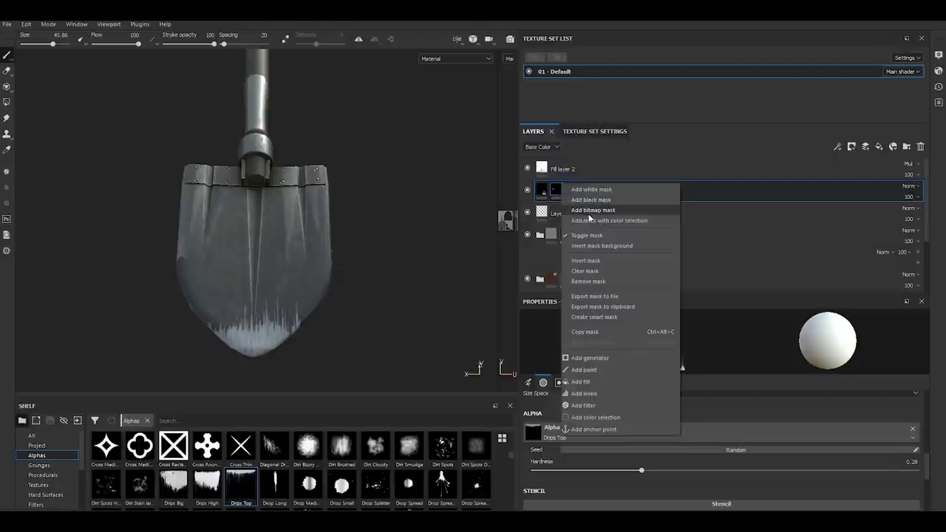
pyautogui.click(594, 271)
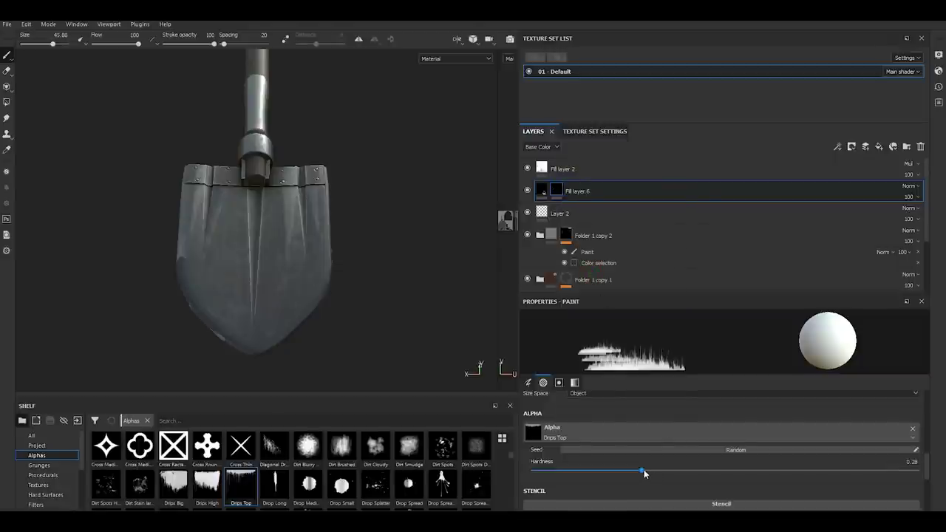
pyautogui.moveTo(642, 469); pyautogui.dragTo(743, 470)
pyautogui.moveTo(207, 347)
pyautogui.mouseDown()
pyautogui.moveTo(340, 332)
pyautogui.moveTo(185, 325)
pyautogui.moveTo(236, 310)
pyautogui.moveTo(262, 295)
pyautogui.moveTo(257, 288)
pyautogui.mouseUp()
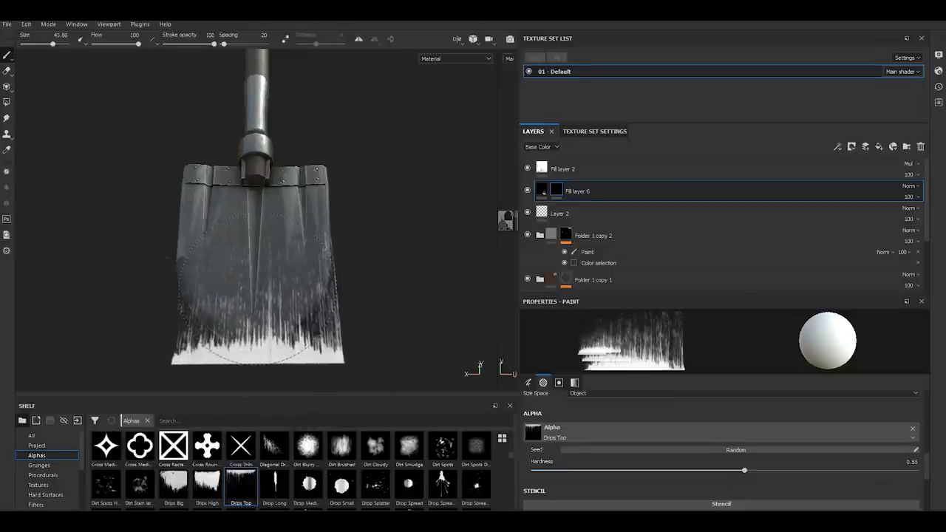
pyautogui.hotkey('ctrl', 'z')
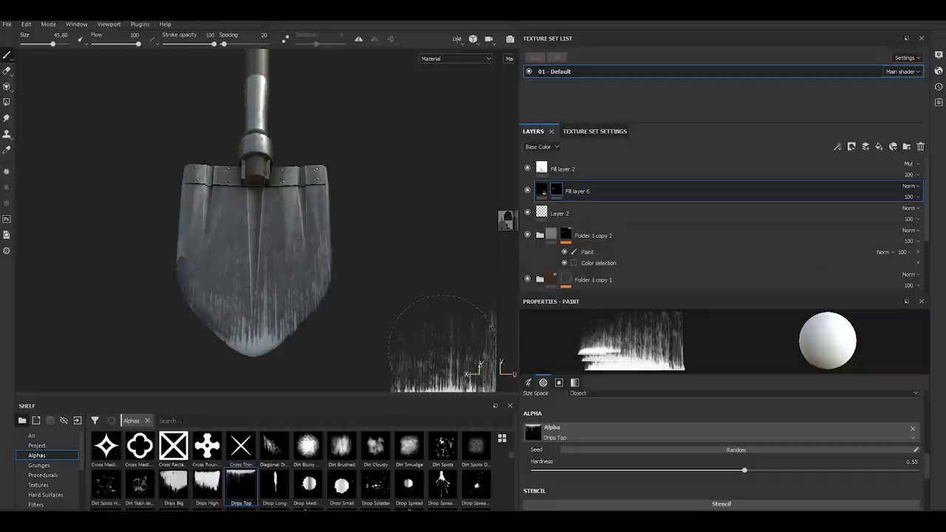
pyautogui.click(539, 191)
pyautogui.click(541, 190)
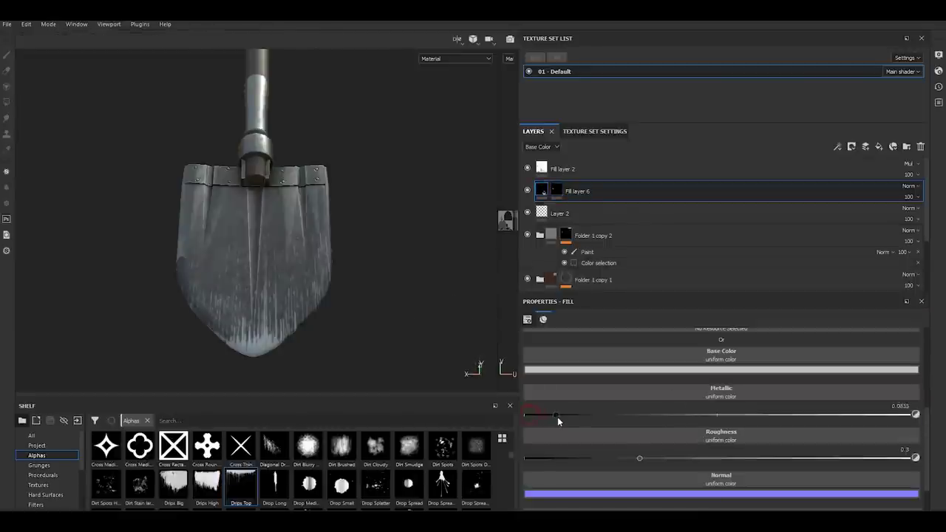
# Raise Fill layer 6's metallic to 0.3474 and apply the Iron Rough material
pyautogui.moveTo(643, 415); pyautogui.dragTo(657, 415)
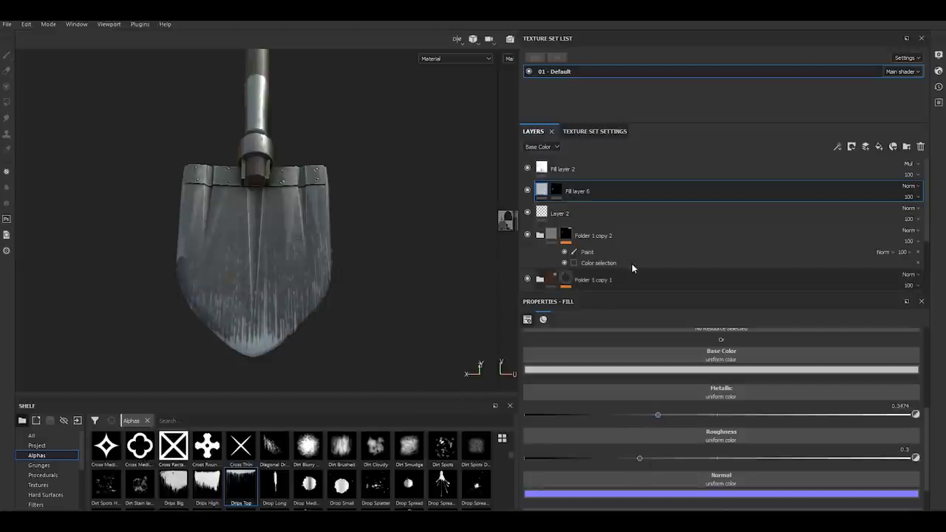
pyautogui.scroll(-3, 47, 498)
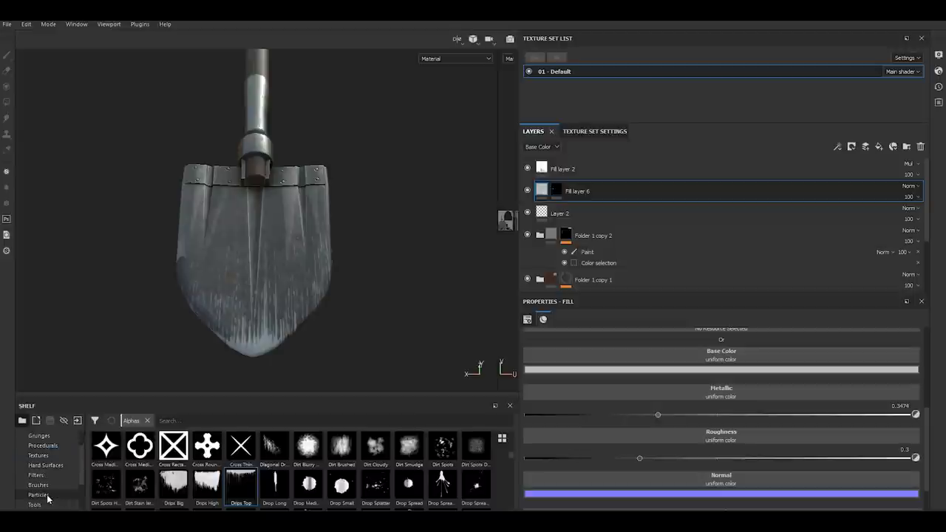
pyautogui.click(44, 485)
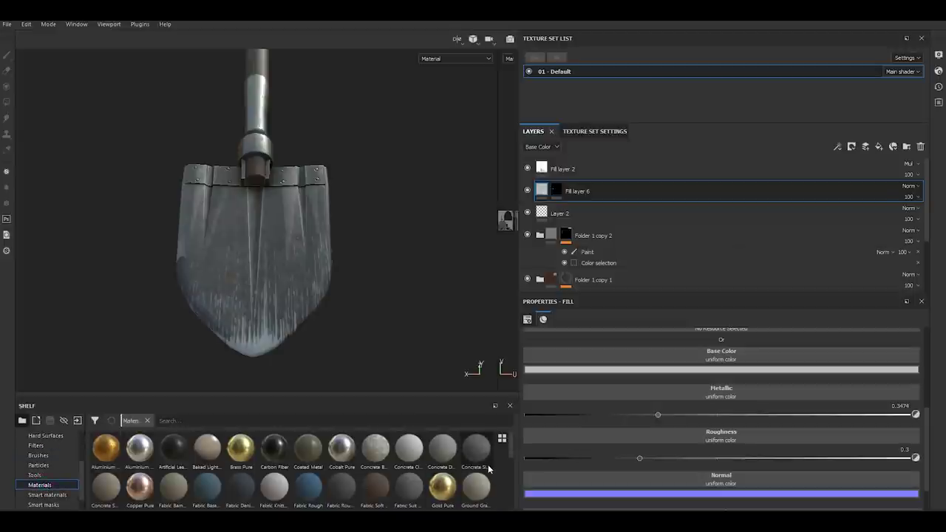
pyautogui.scroll(-3, 488, 468)
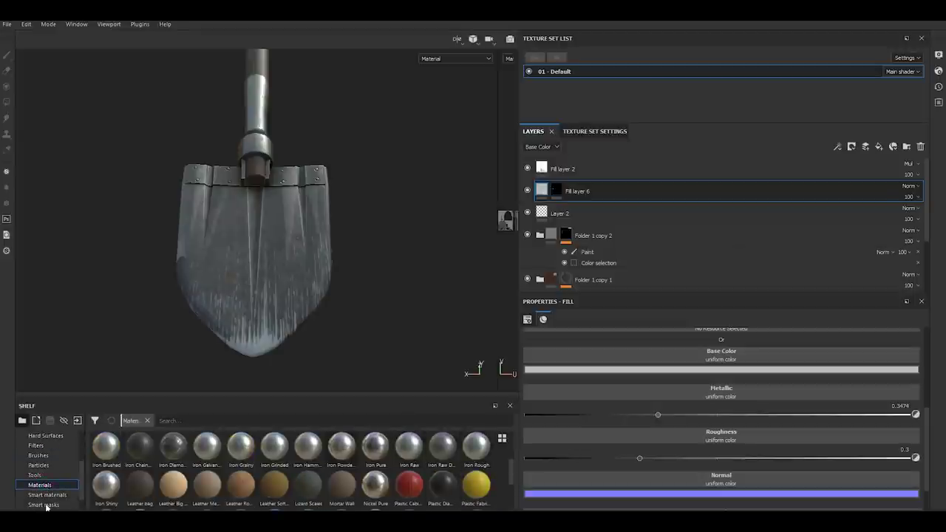
pyautogui.click(475, 452)
pyautogui.moveTo(350, 330)
pyautogui.keyDown('alt'); pyautogui.mouseDown()
pyautogui.moveTo(254, 299)
pyautogui.moveTo(282, 331)
pyautogui.mouseUp(); pyautogui.keyUp('alt')
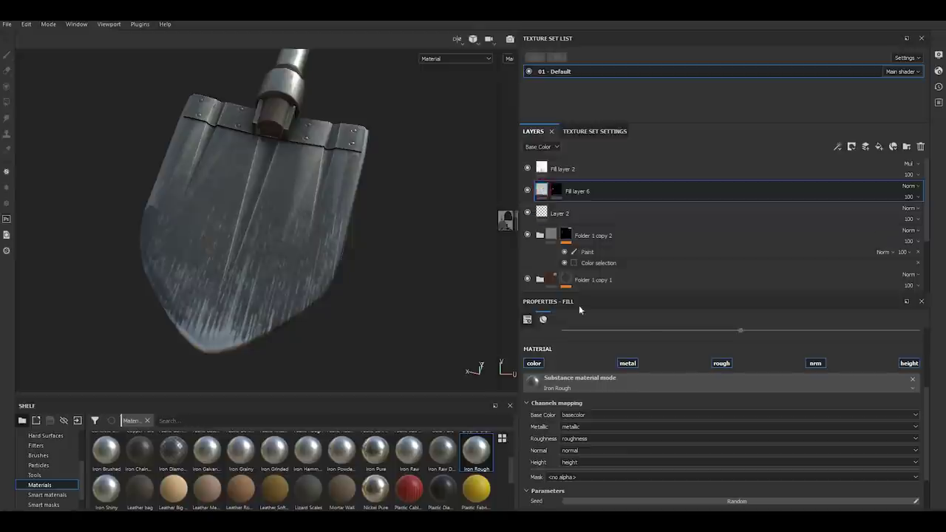
# Set the metal colour to a darker grey near 0.575 and slightly increase roughness
pyautogui.scroll(-2, 561, 429)
pyautogui.click(591, 458)
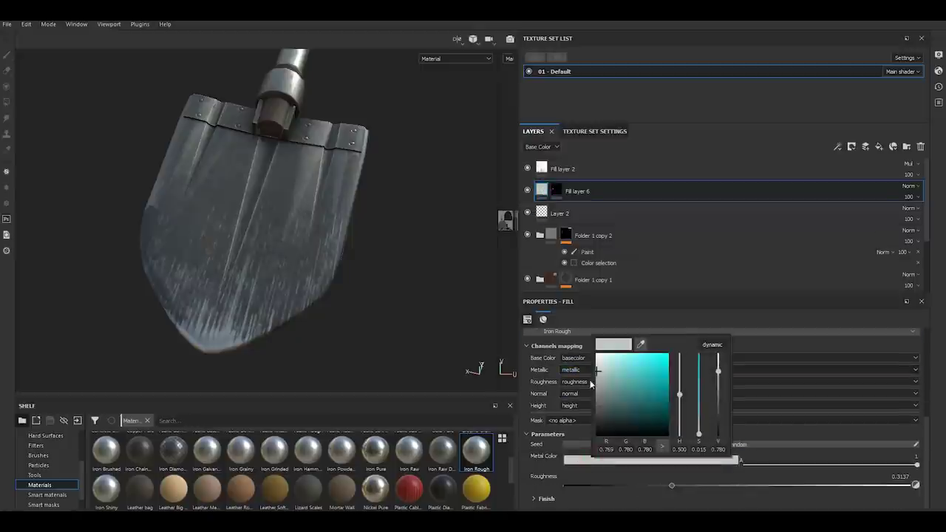
pyautogui.moveTo(597, 377); pyautogui.dragTo(594, 388)
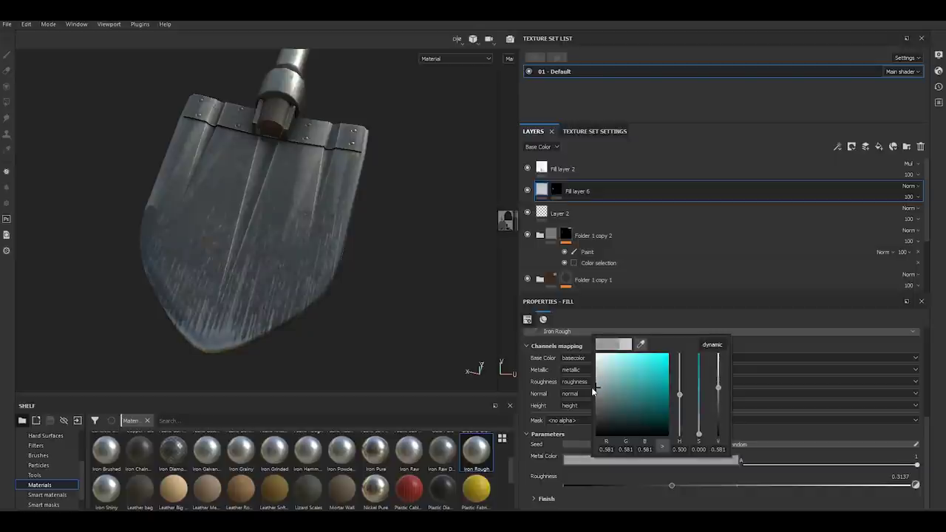
pyautogui.moveTo(594, 388); pyautogui.dragTo(591, 384)
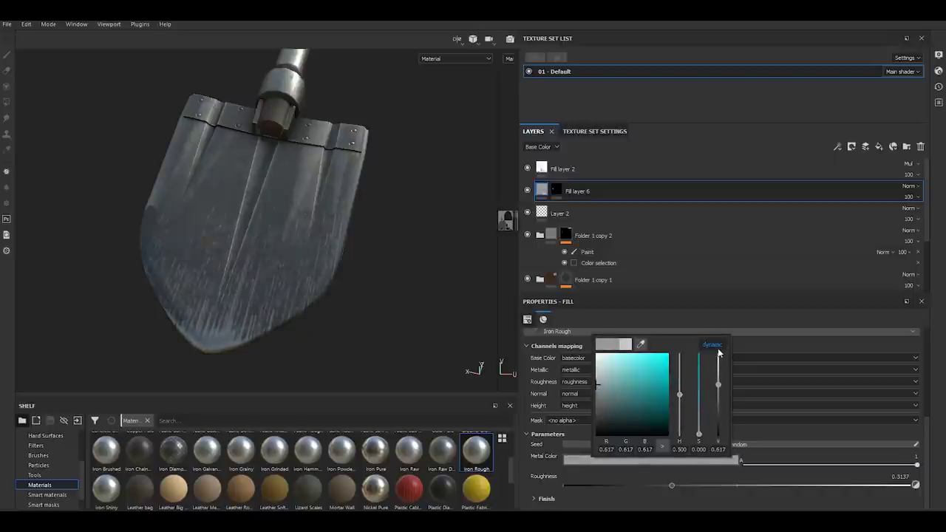
pyautogui.click(751, 344)
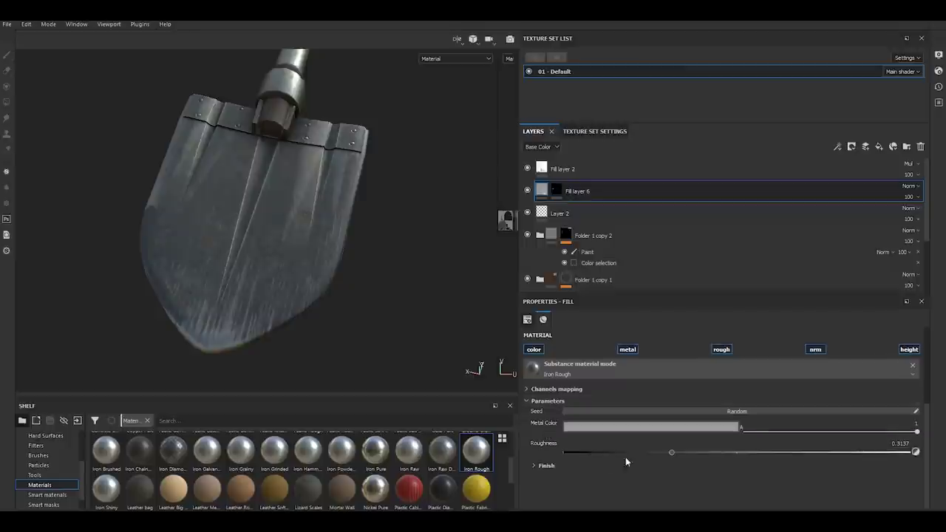
pyautogui.moveTo(707, 450)
pyautogui.mouseDown()
pyautogui.moveTo(754, 448)
pyautogui.moveTo(744, 452)
pyautogui.mouseUp()
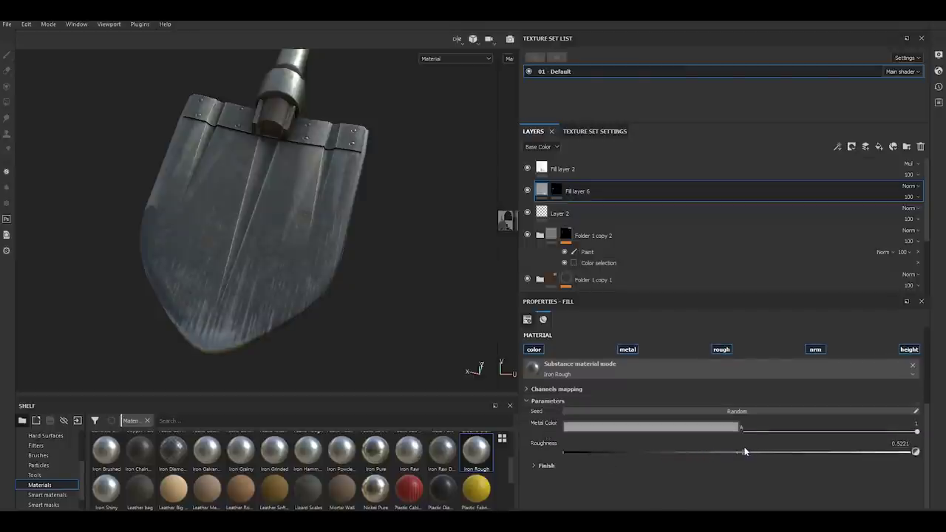
pyautogui.click(600, 427)
pyautogui.moveTo(602, 355); pyautogui.dragTo(600, 359)
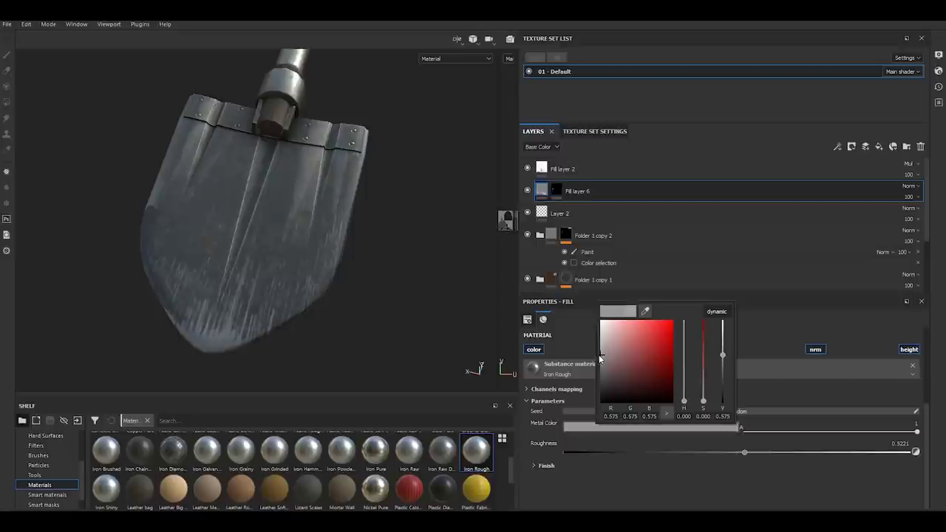
pyautogui.moveTo(342, 330)
pyautogui.keyDown('alt'); pyautogui.mouseDown()
pyautogui.moveTo(236, 286)
pyautogui.moveTo(370, 359)
pyautogui.mouseUp(); pyautogui.keyUp('alt')
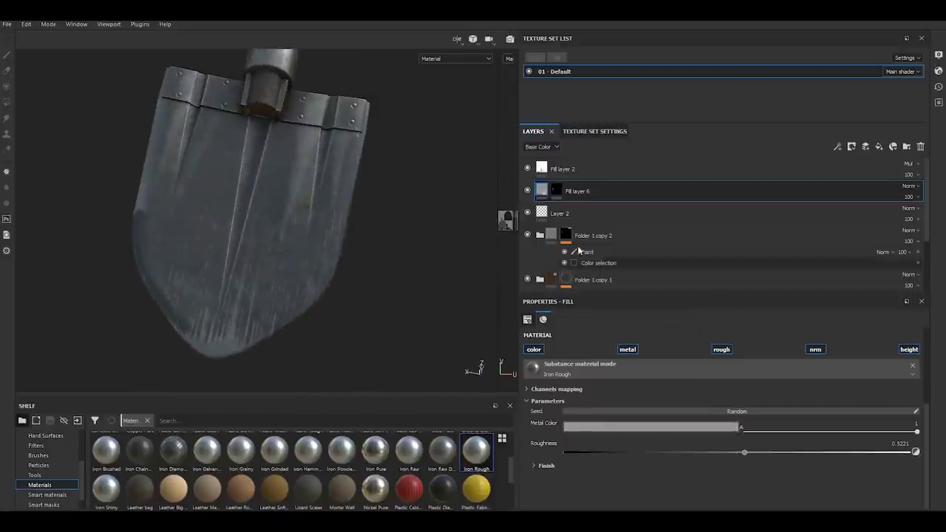
# Select Fill layer 6's mask and choose the Drips High alpha for the brush
pyautogui.click(556, 191)
pyautogui.scroll(3, 44, 458)
pyautogui.click(37, 456)
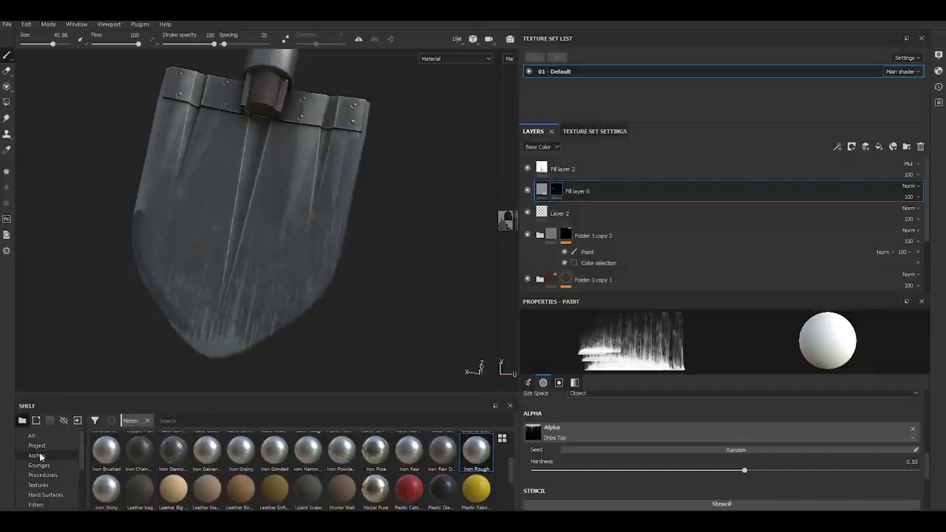
pyautogui.scroll(-3, 259, 485)
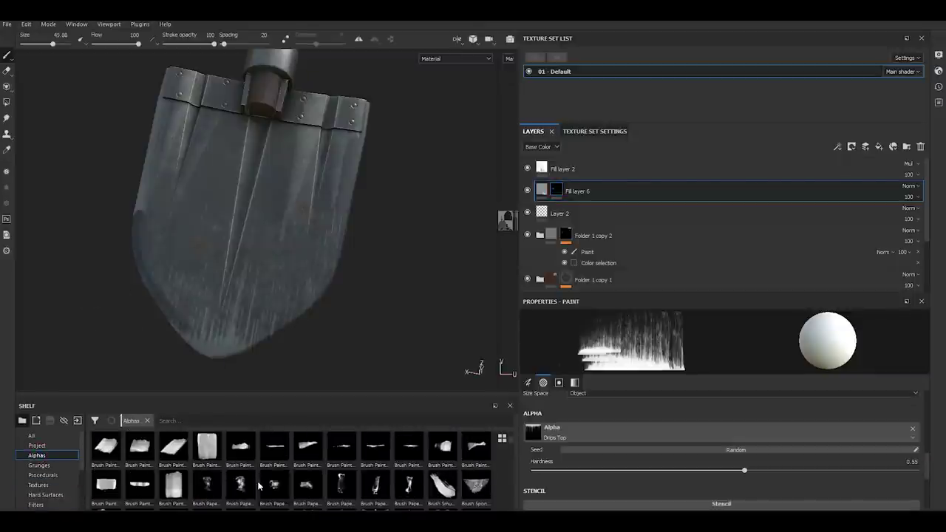
pyautogui.scroll(-3, 258, 484)
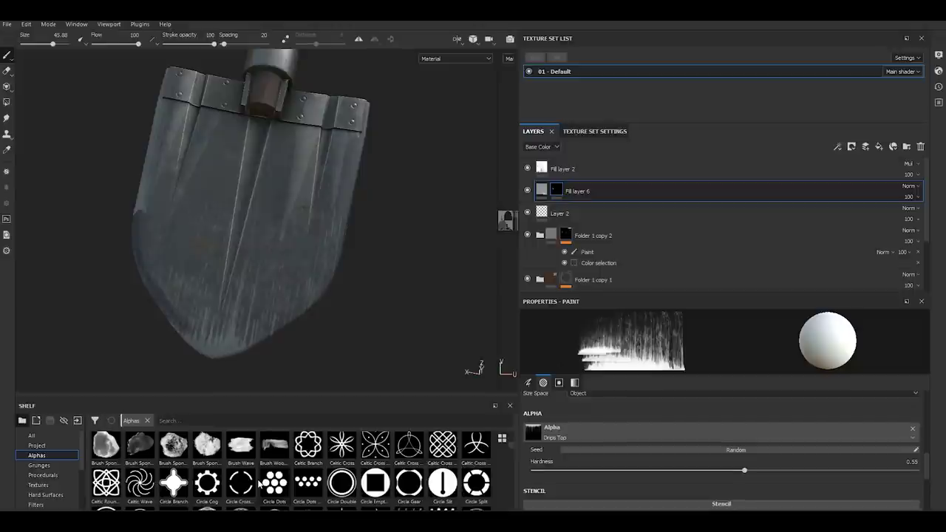
pyautogui.scroll(-2, 258, 479)
pyautogui.scroll(-2, 257, 479)
pyautogui.click(209, 484)
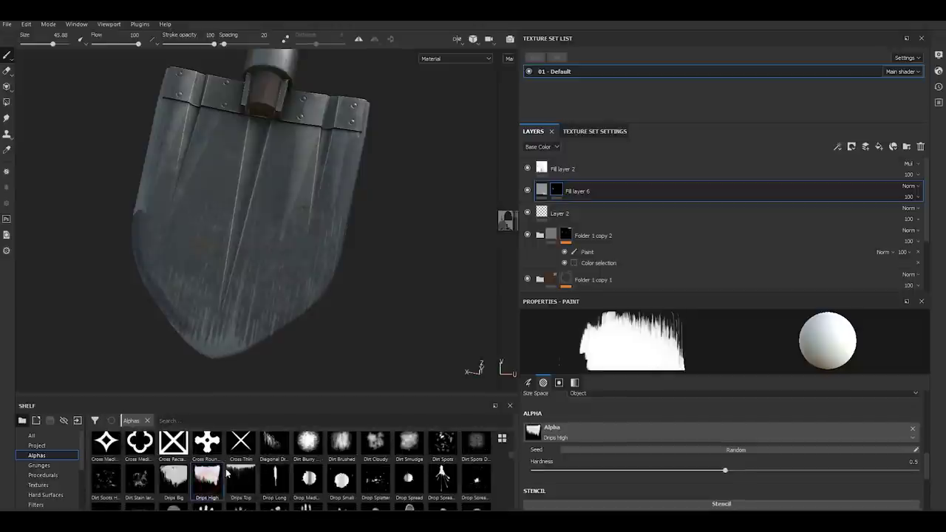
# Undo a hard test stroke and repaint soft drips at hardness about 0.09 across the lower blade
pyautogui.moveTo(303, 343); pyautogui.dragTo(341, 314)
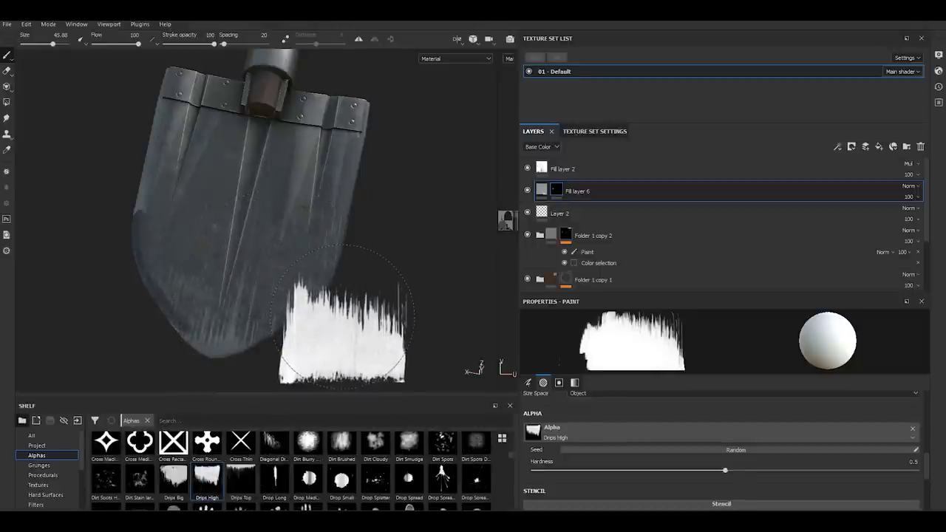
pyautogui.moveTo(341, 314)
pyautogui.keyDown('alt'); pyautogui.mouseDown()
pyautogui.moveTo(310, 292)
pyautogui.moveTo(386, 338)
pyautogui.mouseUp(); pyautogui.keyUp('alt')
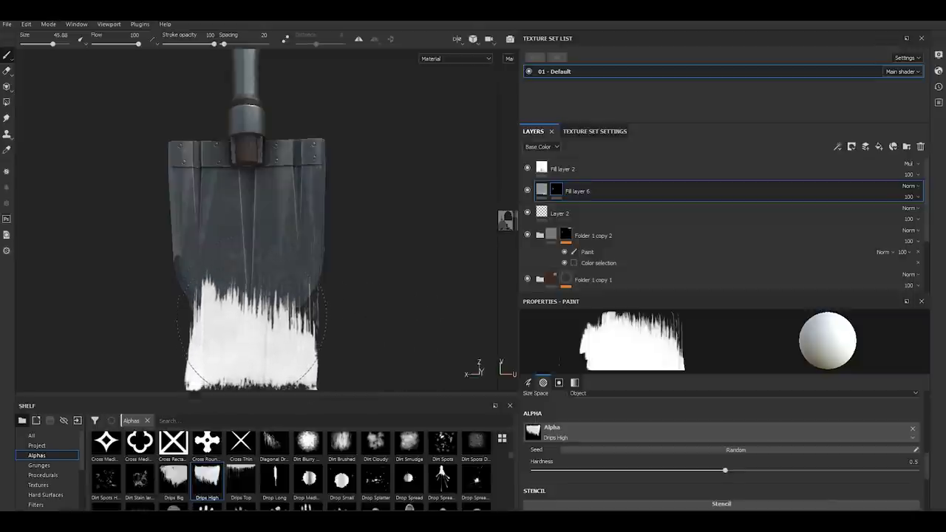
pyautogui.moveTo(315, 340)
pyautogui.keyDown('alt'); pyautogui.mouseDown()
pyautogui.moveTo(306, 326)
pyautogui.moveTo(249, 303)
pyautogui.mouseUp(); pyautogui.keyUp('alt')
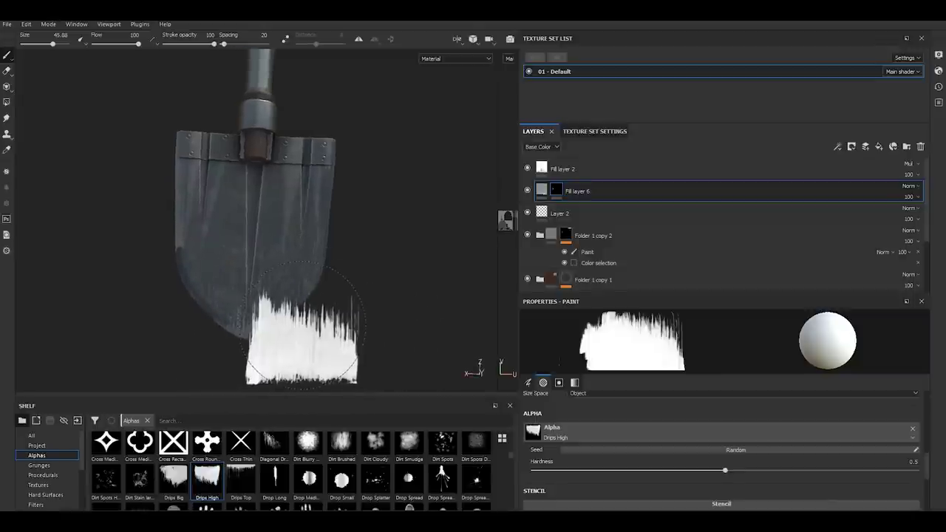
pyautogui.hotkey('ctrl', 'z')
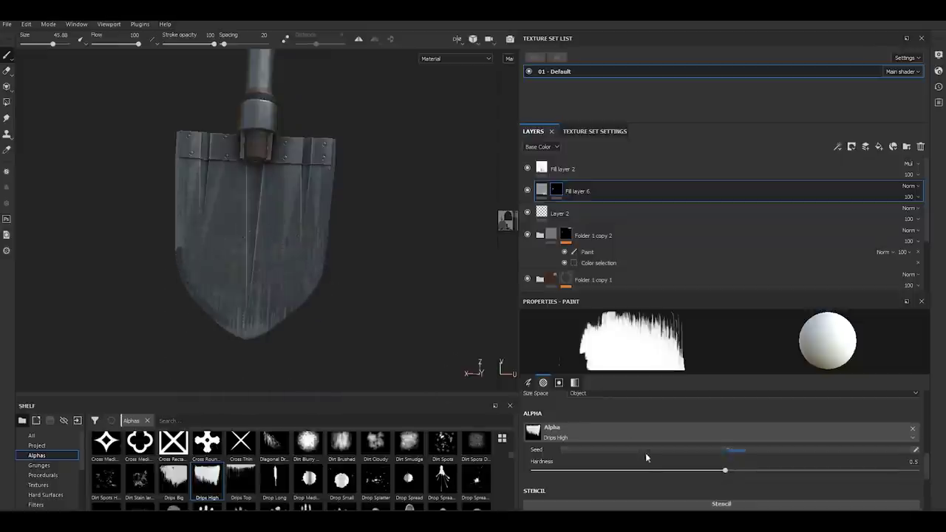
pyautogui.moveTo(725, 475); pyautogui.dragTo(569, 470)
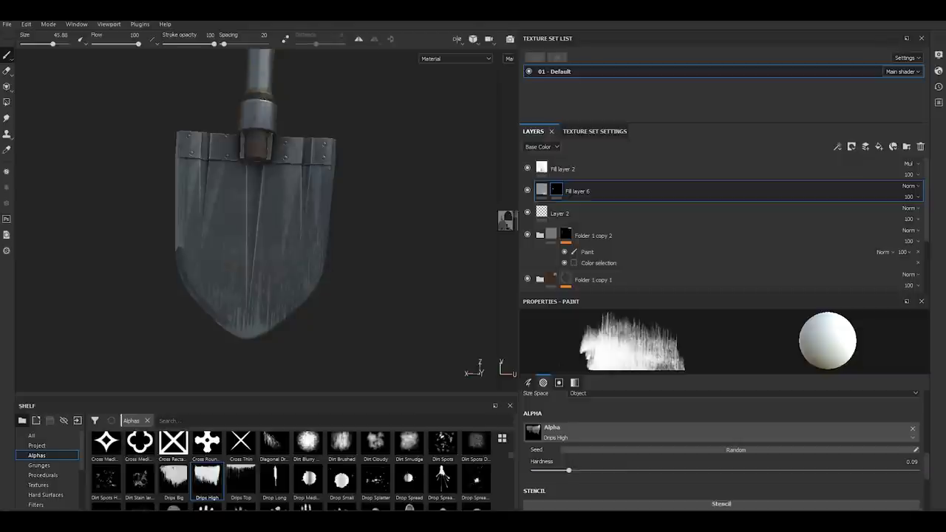
pyautogui.moveTo(288, 296)
pyautogui.mouseDown()
pyautogui.moveTo(244, 289)
pyautogui.moveTo(291, 283)
pyautogui.mouseUp()
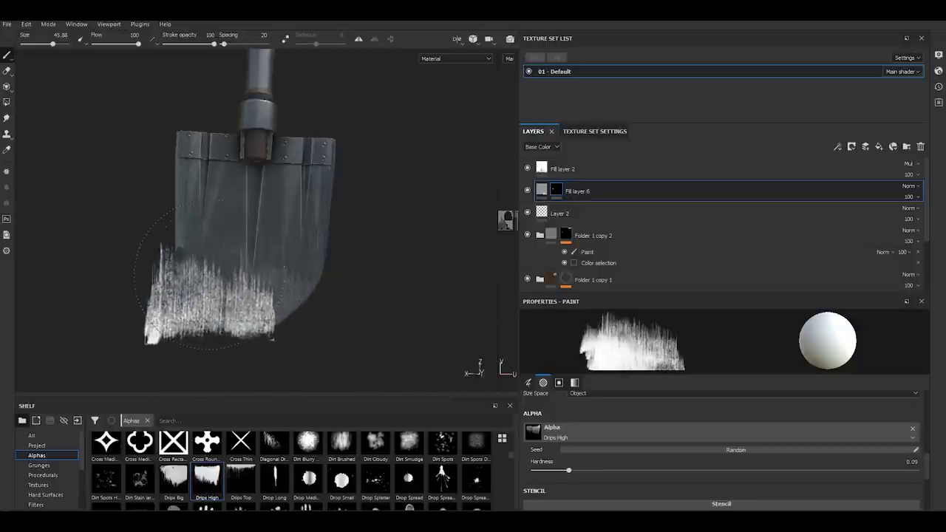
pyautogui.moveTo(229, 345)
pyautogui.keyDown('alt'); pyautogui.mouseDown()
pyautogui.moveTo(311, 264)
pyautogui.moveTo(327, 317)
pyautogui.moveTo(443, 325)
pyautogui.mouseUp(); pyautogui.keyUp('alt')
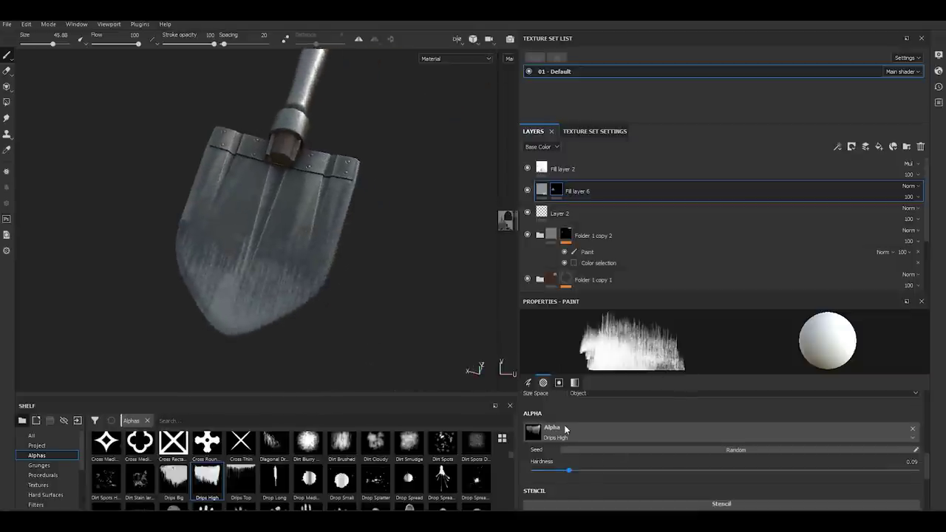
pyautogui.scroll(2, 625, 434)
pyautogui.scroll(2, 558, 416)
pyautogui.scroll(2, 558, 435)
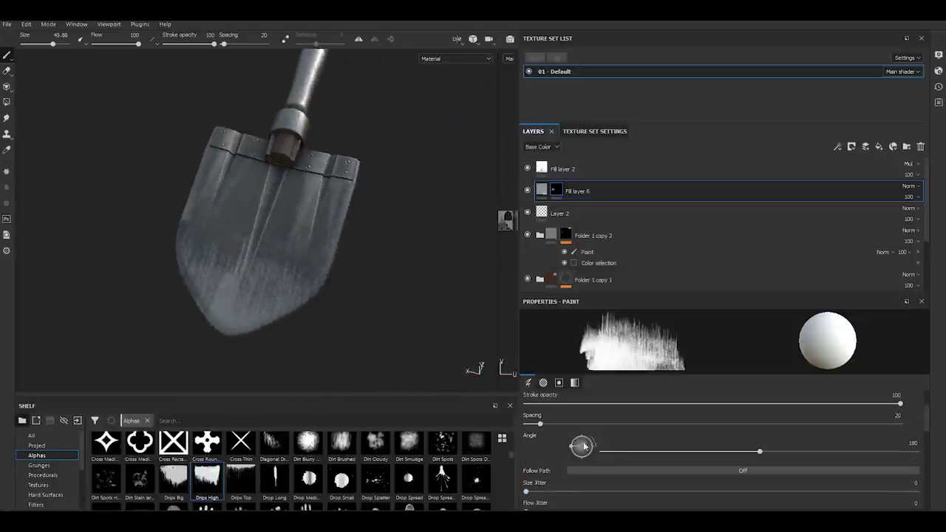
pyautogui.scroll(1, 557, 446)
pyautogui.scroll(1, 557, 446)
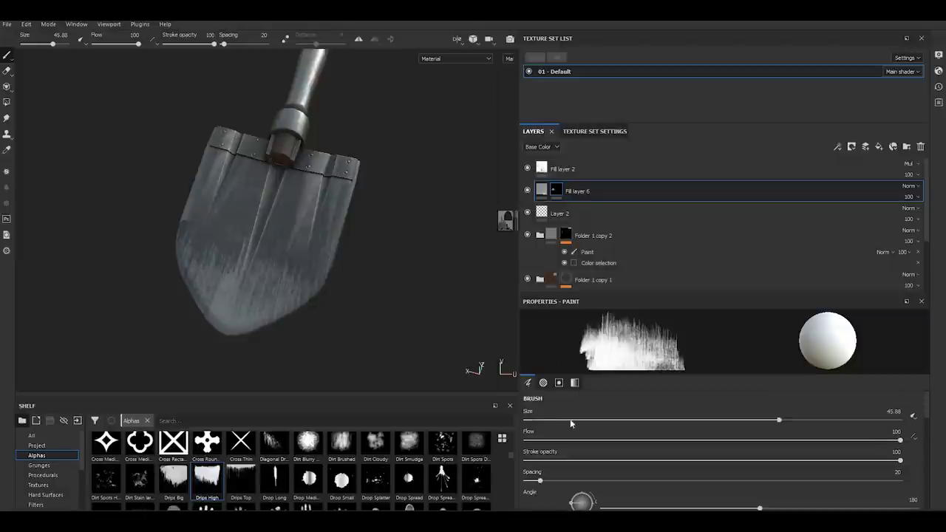
pyautogui.click(545, 195)
# Set the drip fill's roughness to 0.4893 and its metal colour to mid-grey 0.503
pyautogui.scroll(-2, 600, 451)
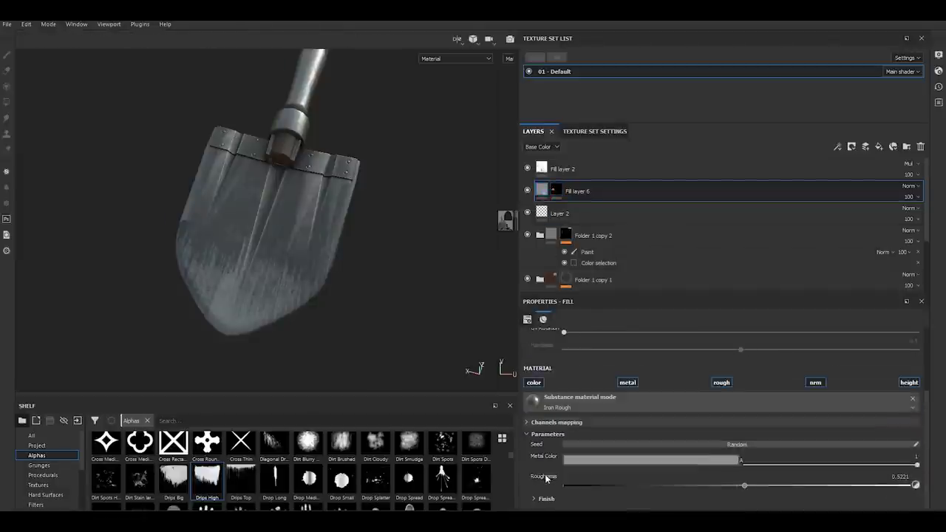
pyautogui.moveTo(742, 487)
pyautogui.mouseDown()
pyautogui.moveTo(810, 486)
pyautogui.moveTo(732, 485)
pyautogui.mouseUp()
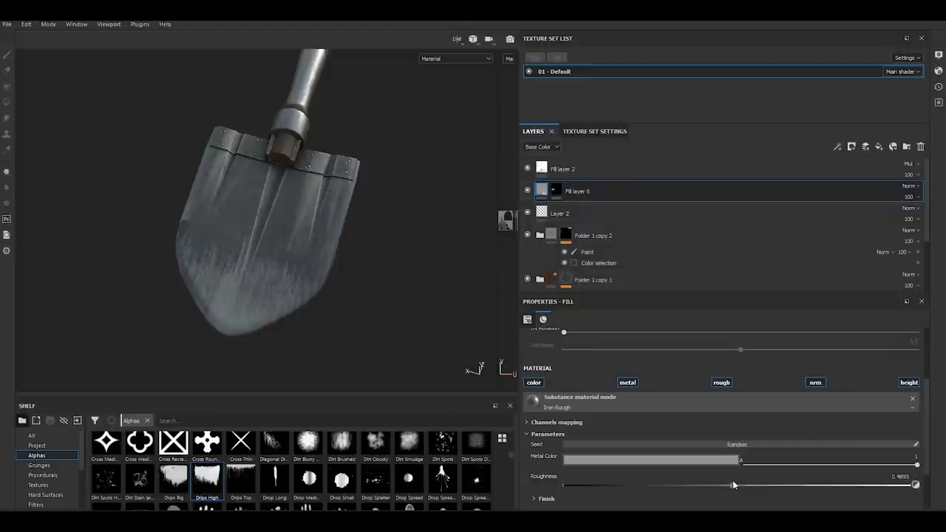
pyautogui.click(615, 464)
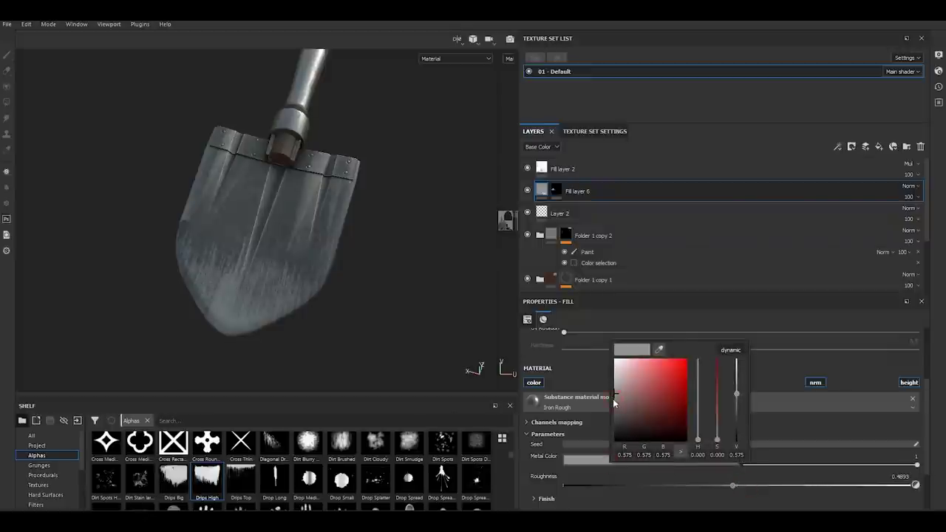
pyautogui.moveTo(618, 409)
pyautogui.mouseDown()
pyautogui.moveTo(613, 417)
pyautogui.moveTo(615, 406)
pyautogui.mouseUp()
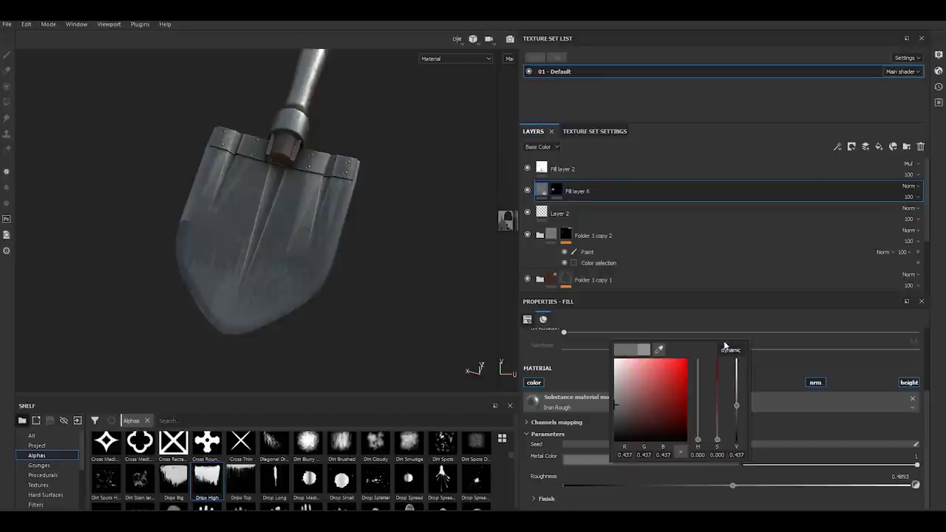
pyautogui.click(343, 314)
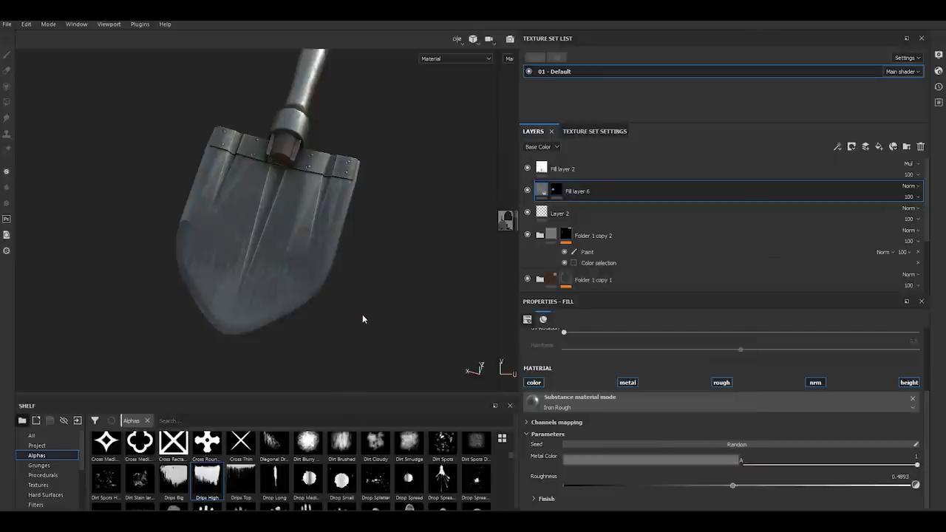
pyautogui.moveTo(413, 331)
pyautogui.keyDown('alt'); pyautogui.mouseDown()
pyautogui.moveTo(286, 274)
pyautogui.moveTo(372, 328)
pyautogui.mouseUp(); pyautogui.keyUp('alt')
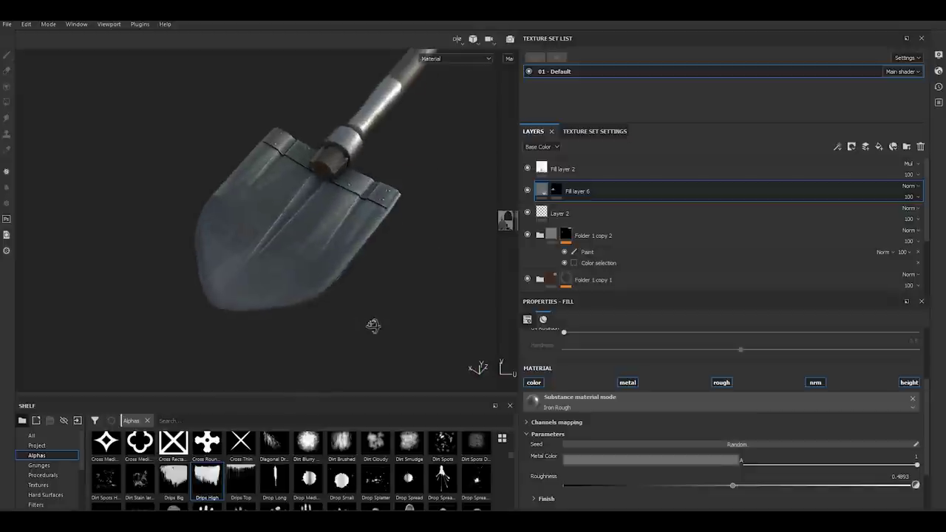
pyautogui.click(569, 457)
pyautogui.moveTo(574, 404); pyautogui.dragTo(567, 390)
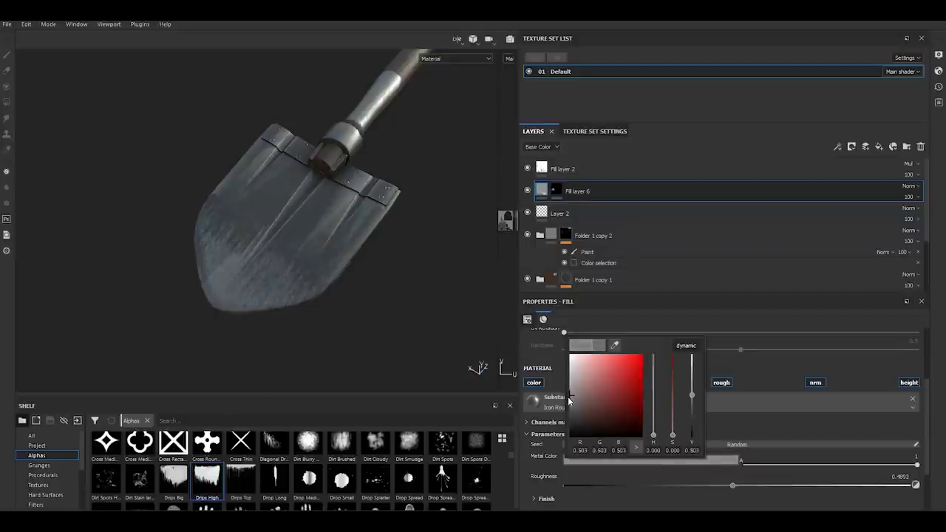
pyautogui.click(375, 360)
pyautogui.keyDown('alt'); pyautogui.moveTo(348, 333); pyautogui.dragTo(320, 321); pyautogui.keyUp('alt')
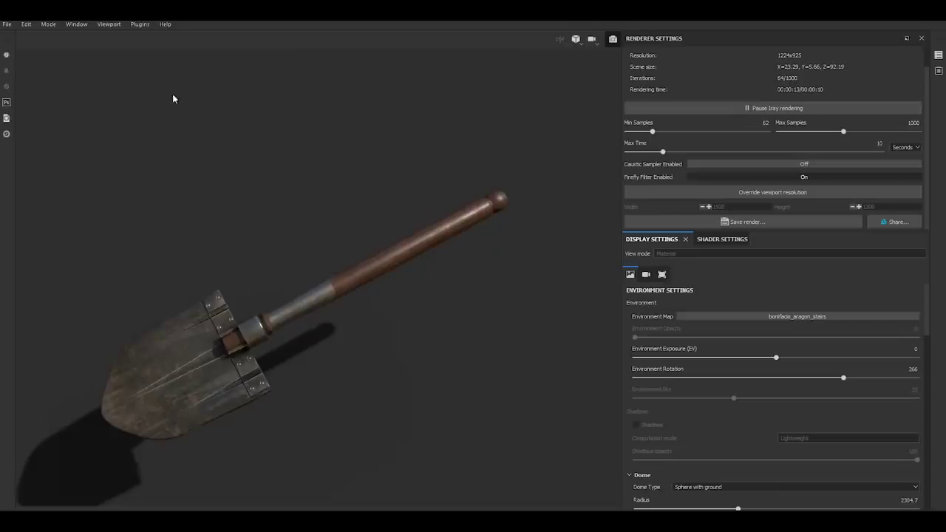
# Close the Iray render view and hide the 2D UV view, leaving only the 3D shovel
pyautogui.click(614, 40)
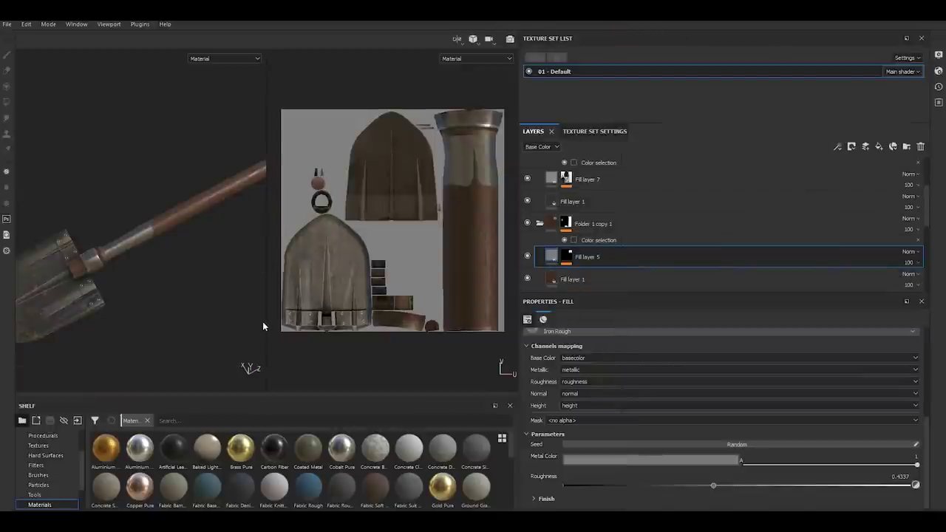
pyautogui.moveTo(266, 327)
pyautogui.mouseDown()
pyautogui.moveTo(452, 293)
pyautogui.moveTo(358, 261)
pyautogui.mouseUp()
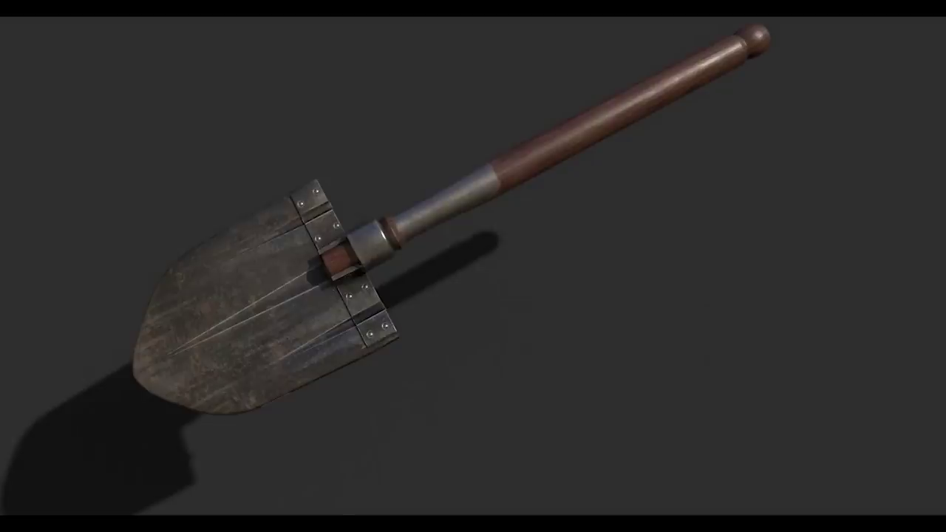